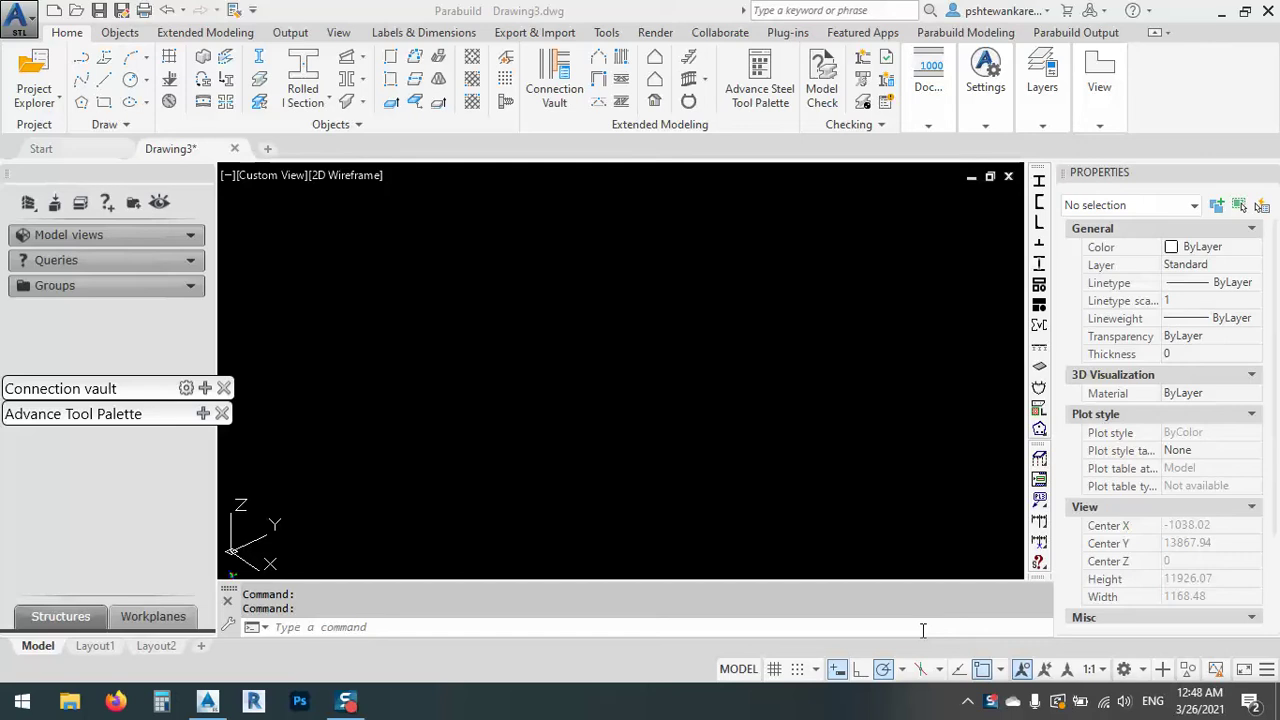
- Show the view cube in the drawing area and set the model view to SW Isometric
left_click(950, 36)
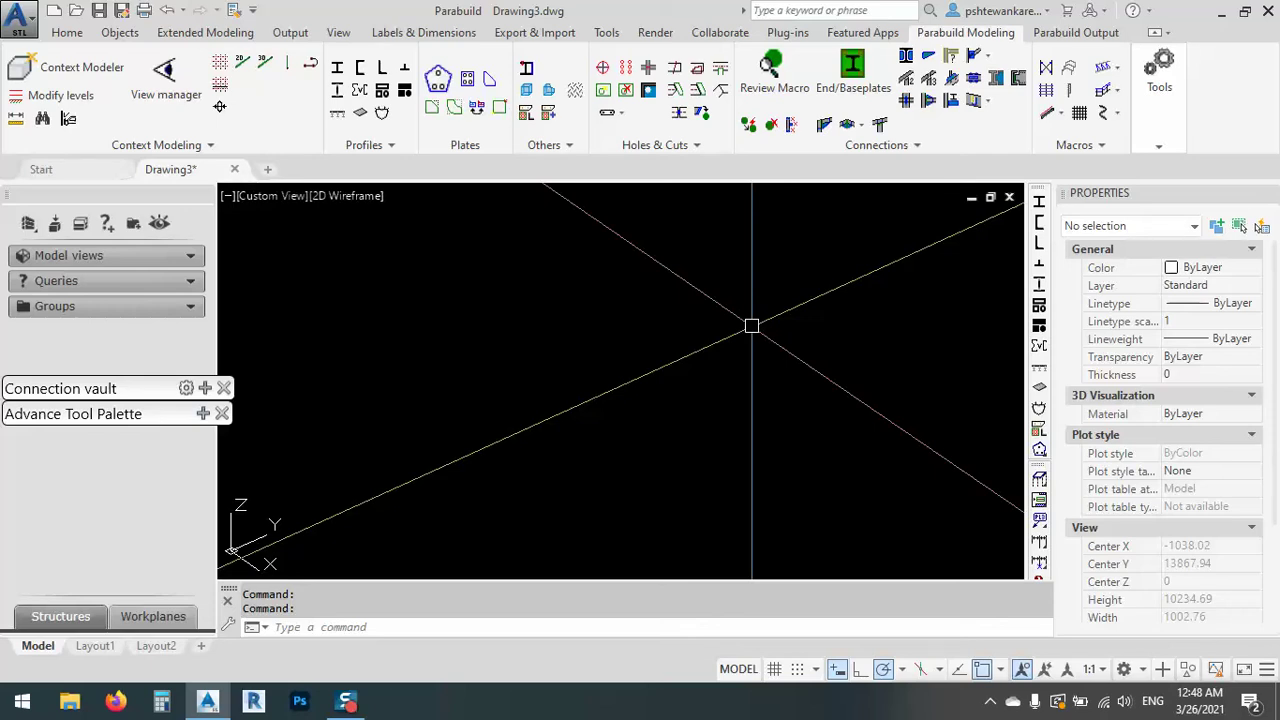
middle_click_drag(751, 326, 242, 260)
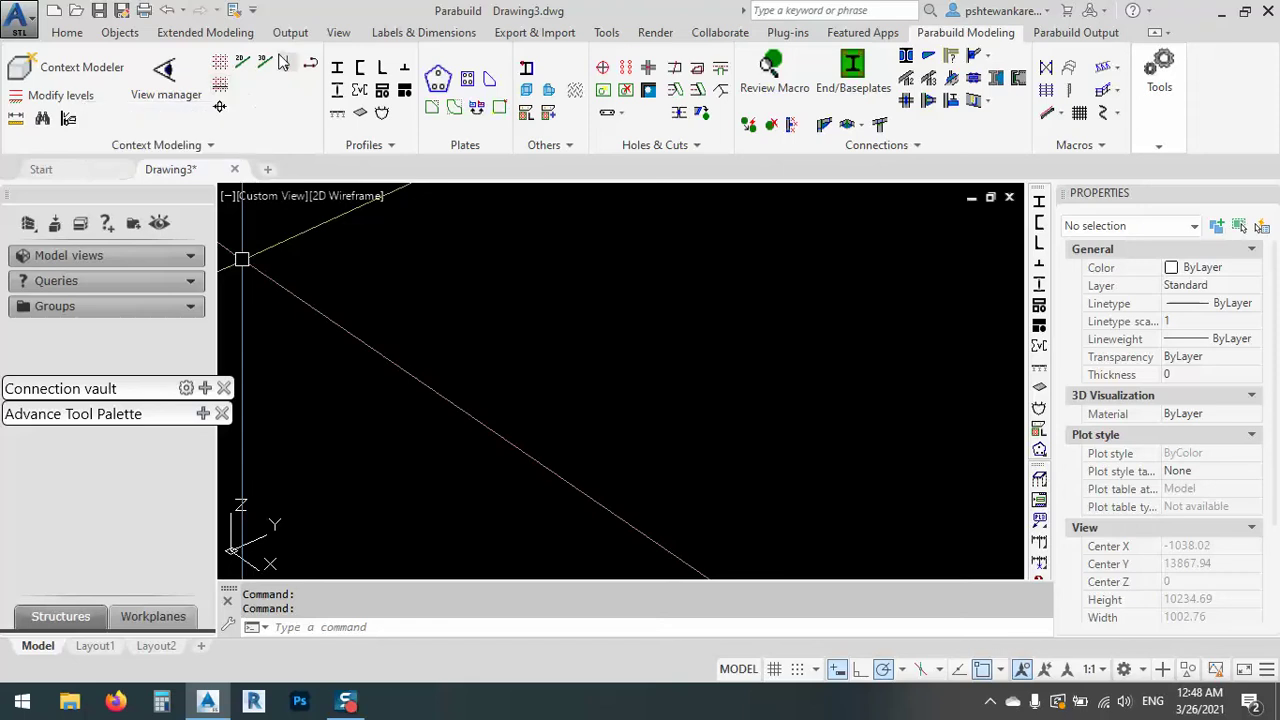
left_click(290, 32)
left_click(338, 32)
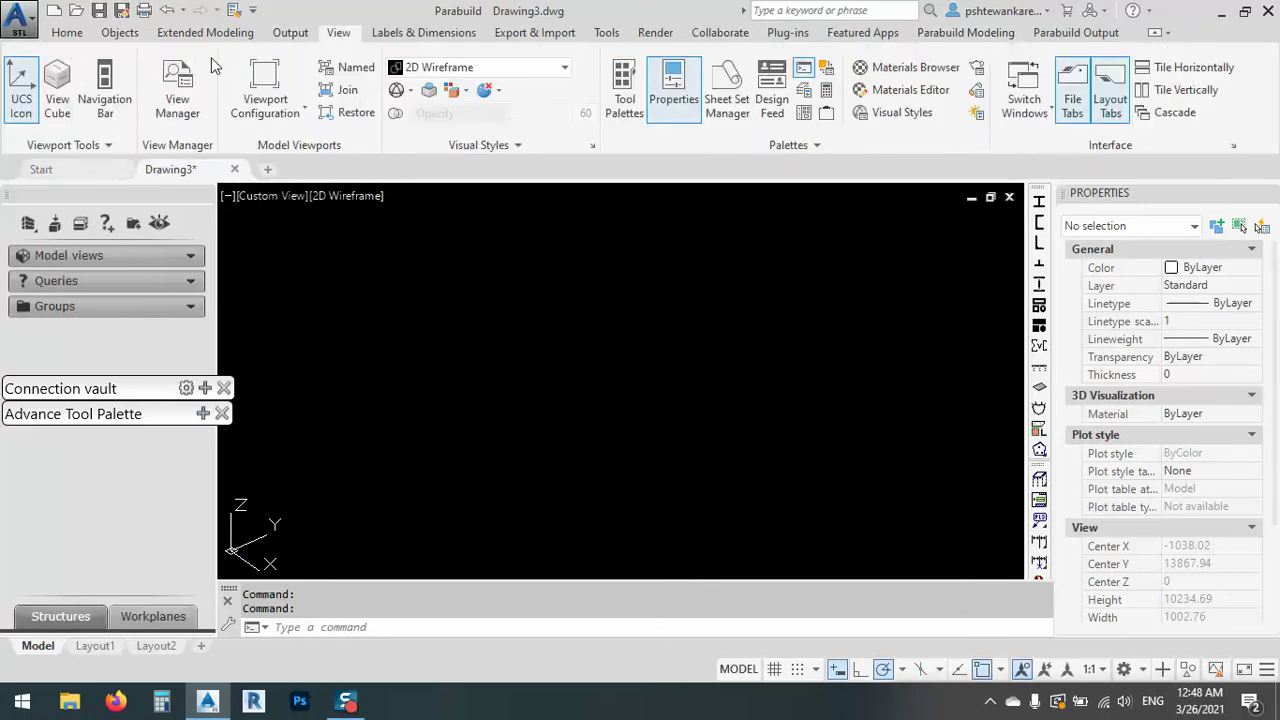
left_click(57, 90)
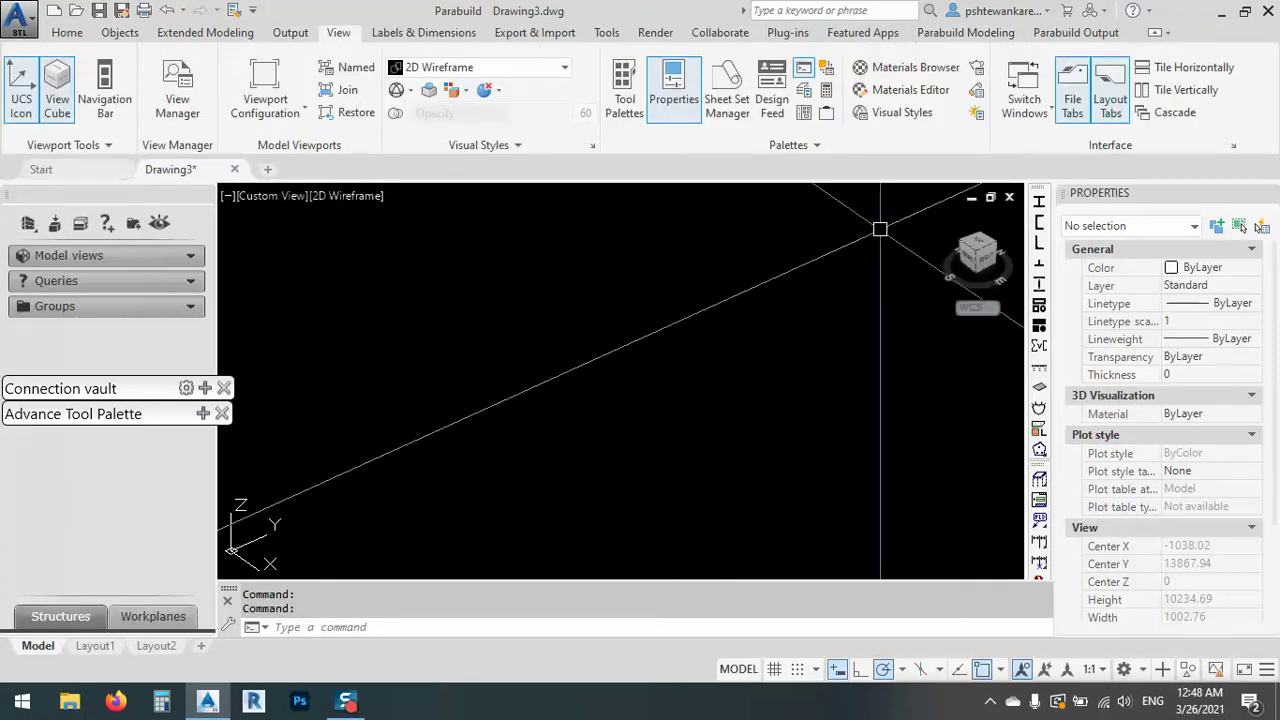
left_click(963, 261)
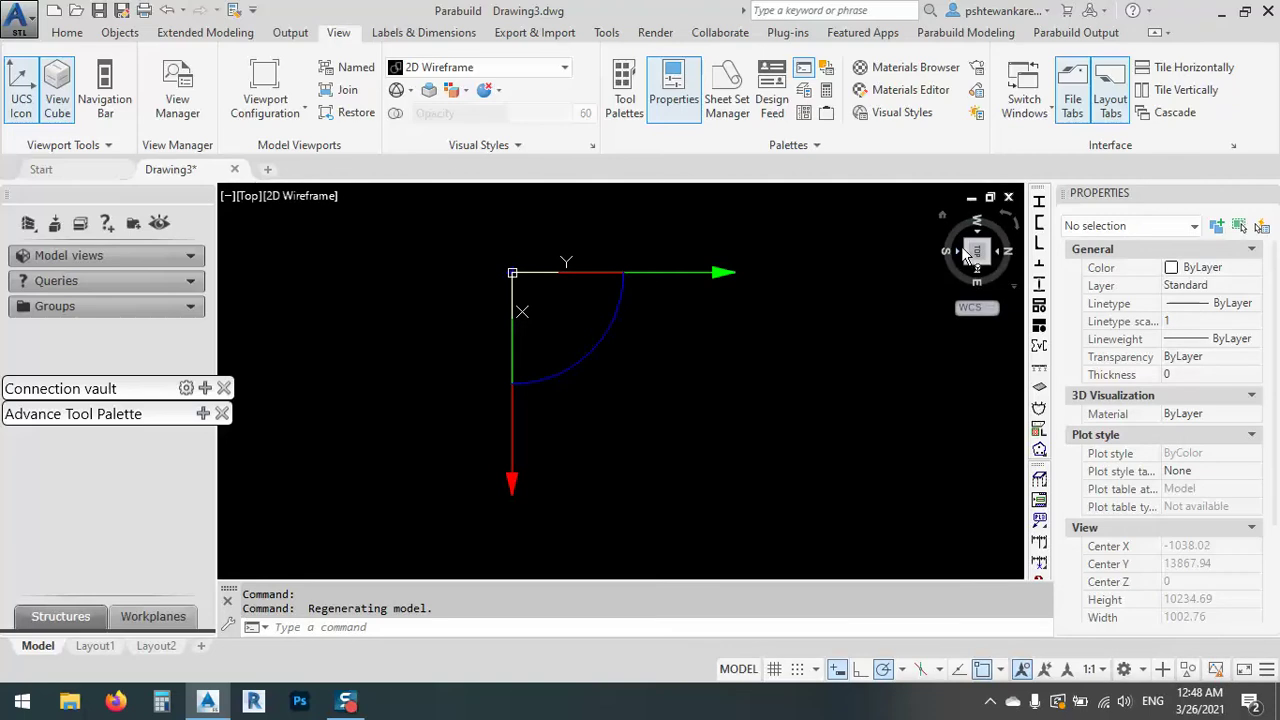
left_click(972, 249)
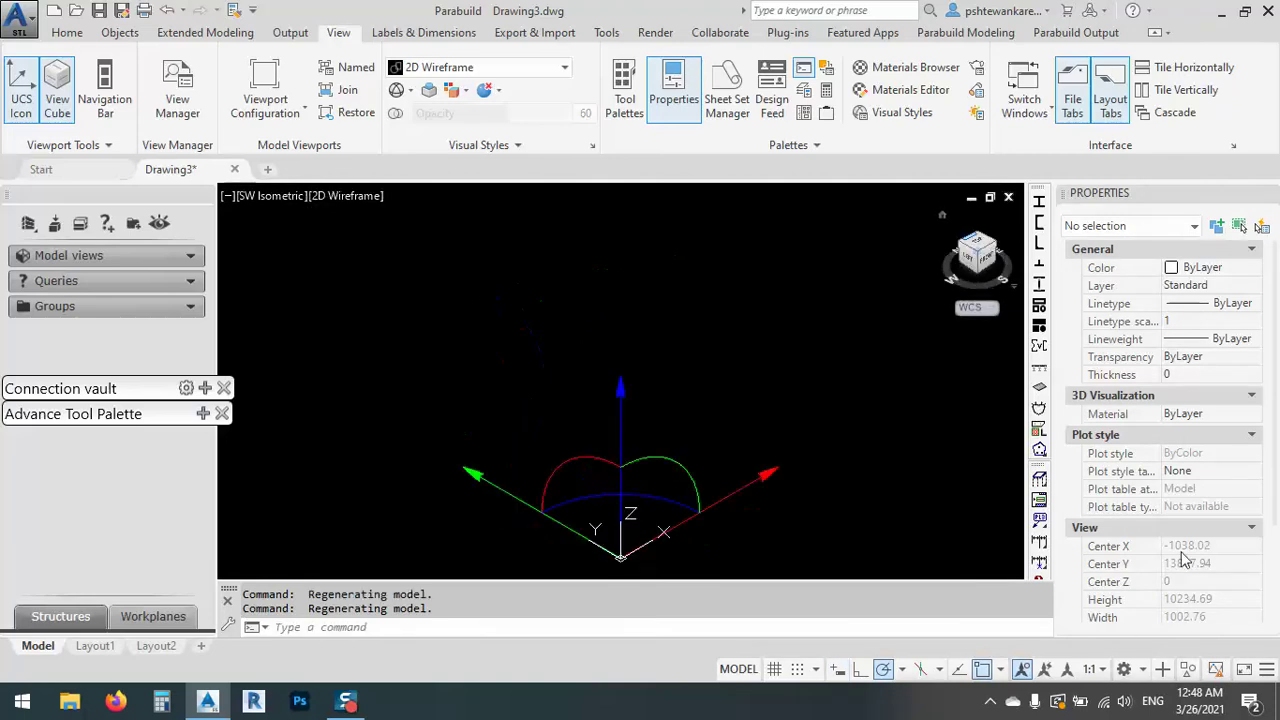
- Switch the workspace from Advance Steel to Drafting & Annotation
left_click(1127, 670)
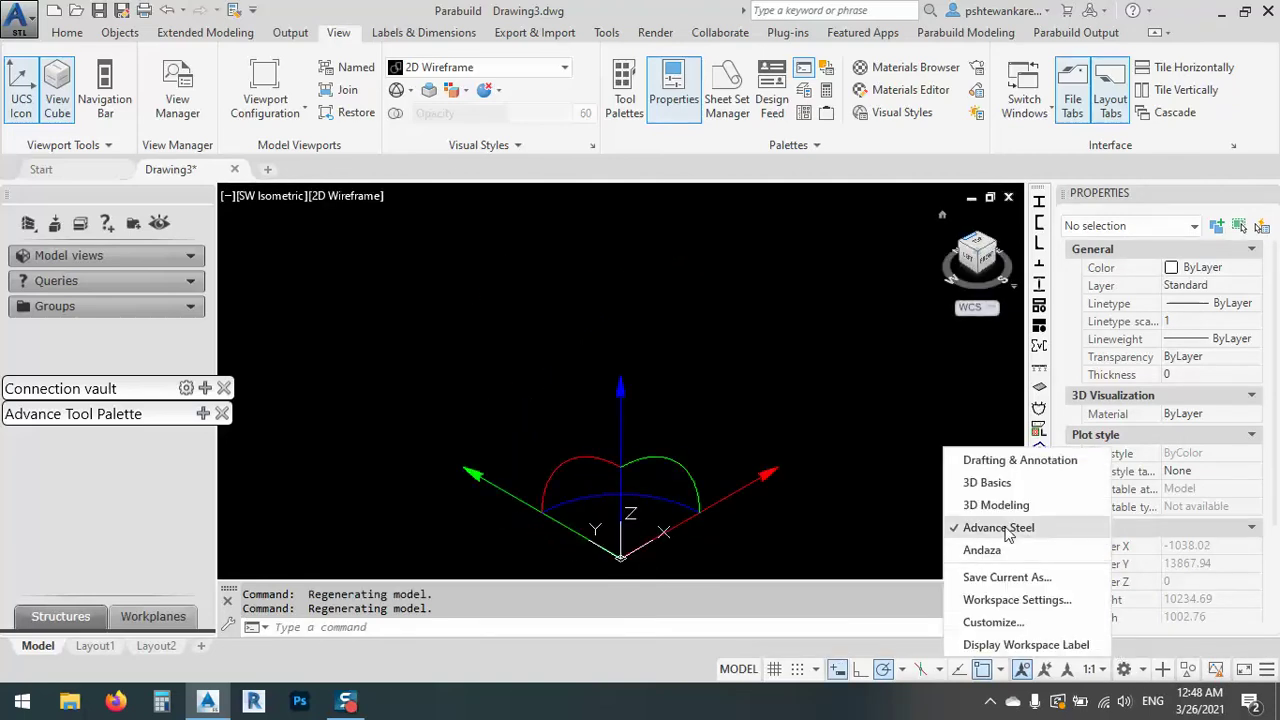
left_click(994, 459)
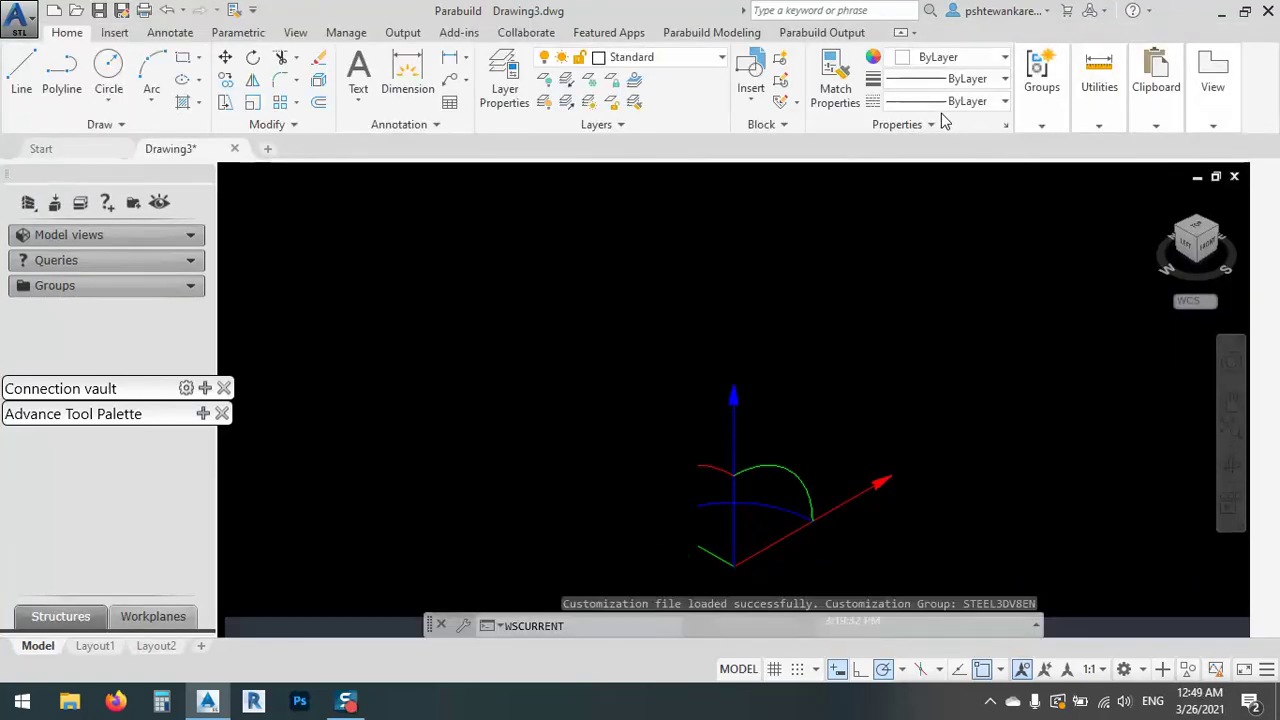
middle_click_drag(825, 328, 801, 323)
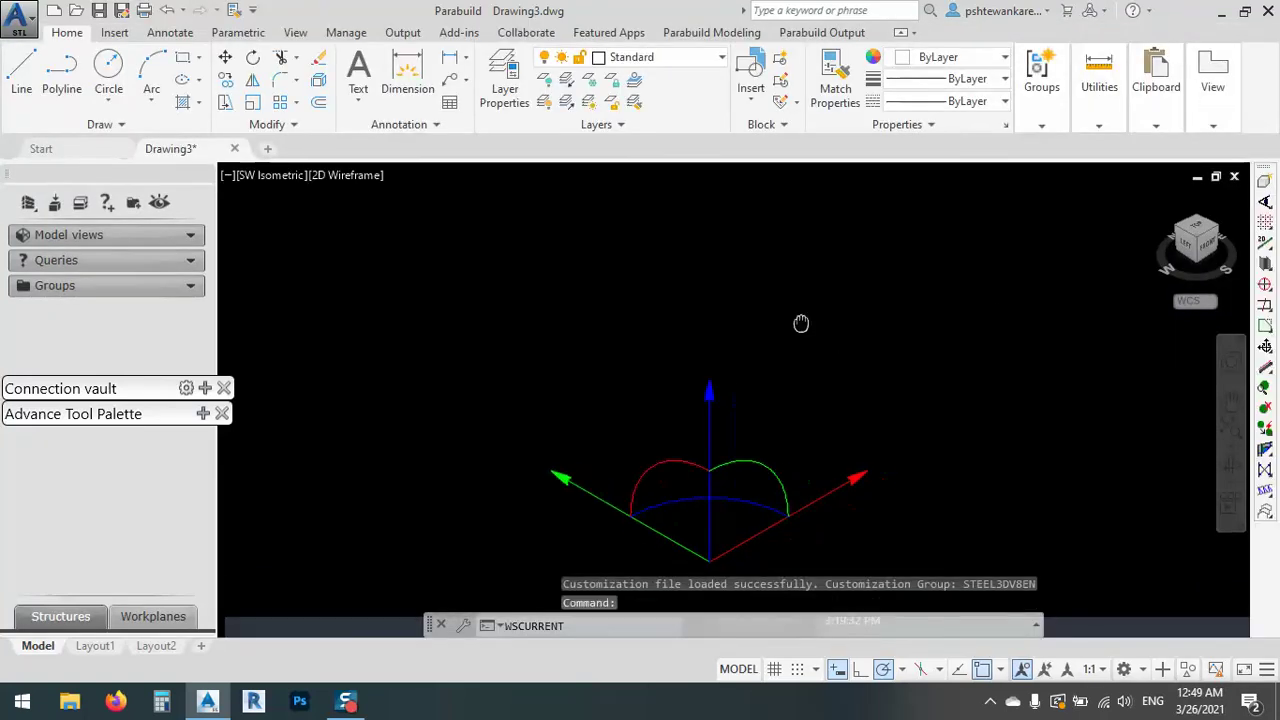
key("Escape")
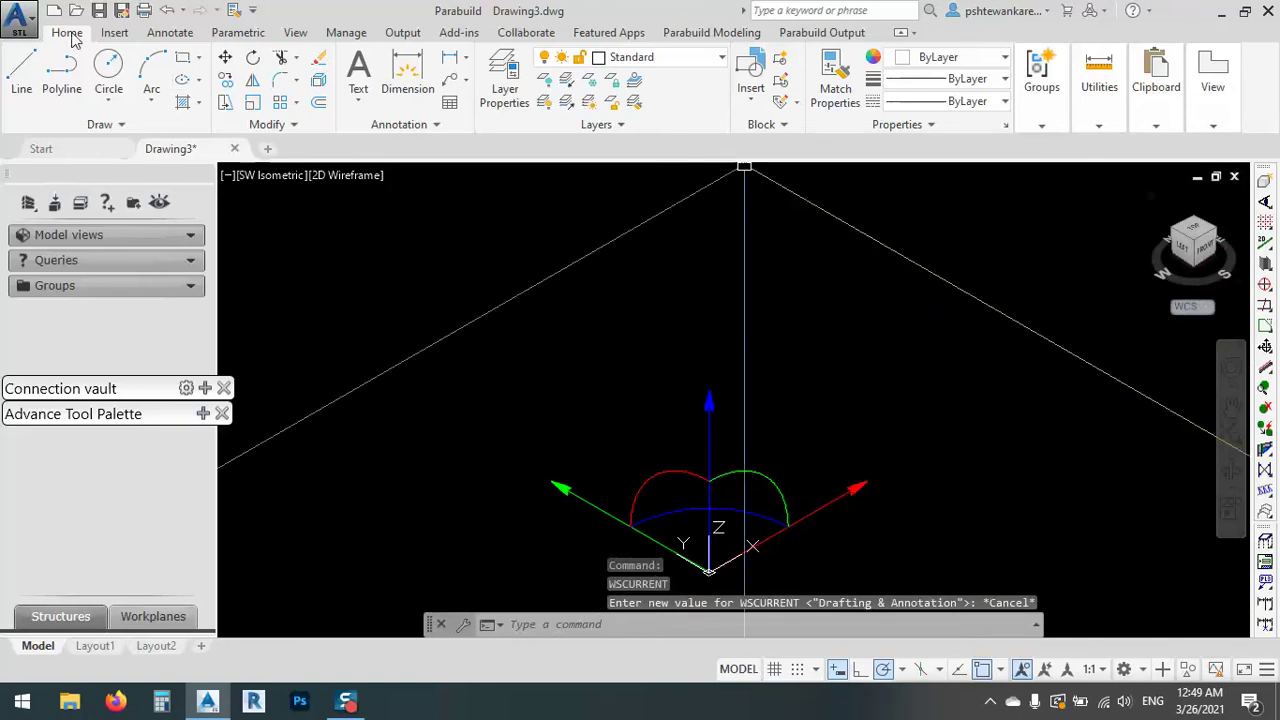
- Bring up the Parabuild modeling tools and orbit the view to a tilted 3D view from the front
left_click(133, 33)
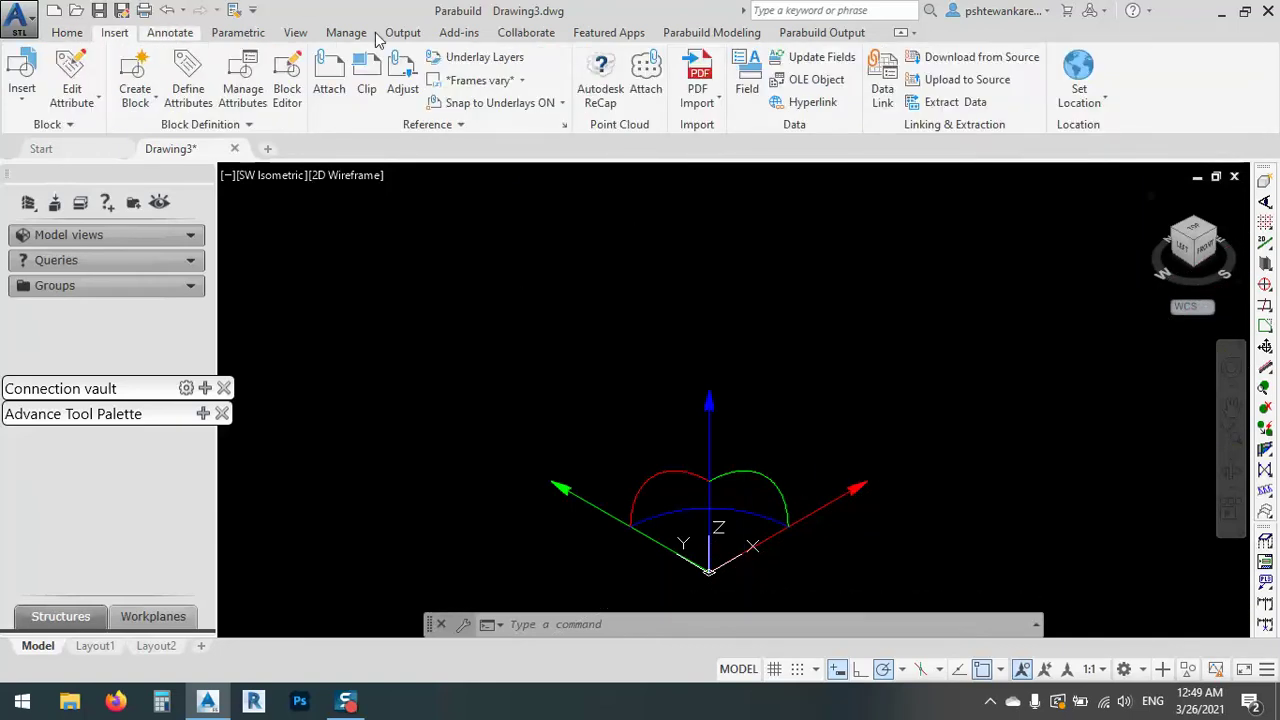
scroll(378, 38, "down", 2)
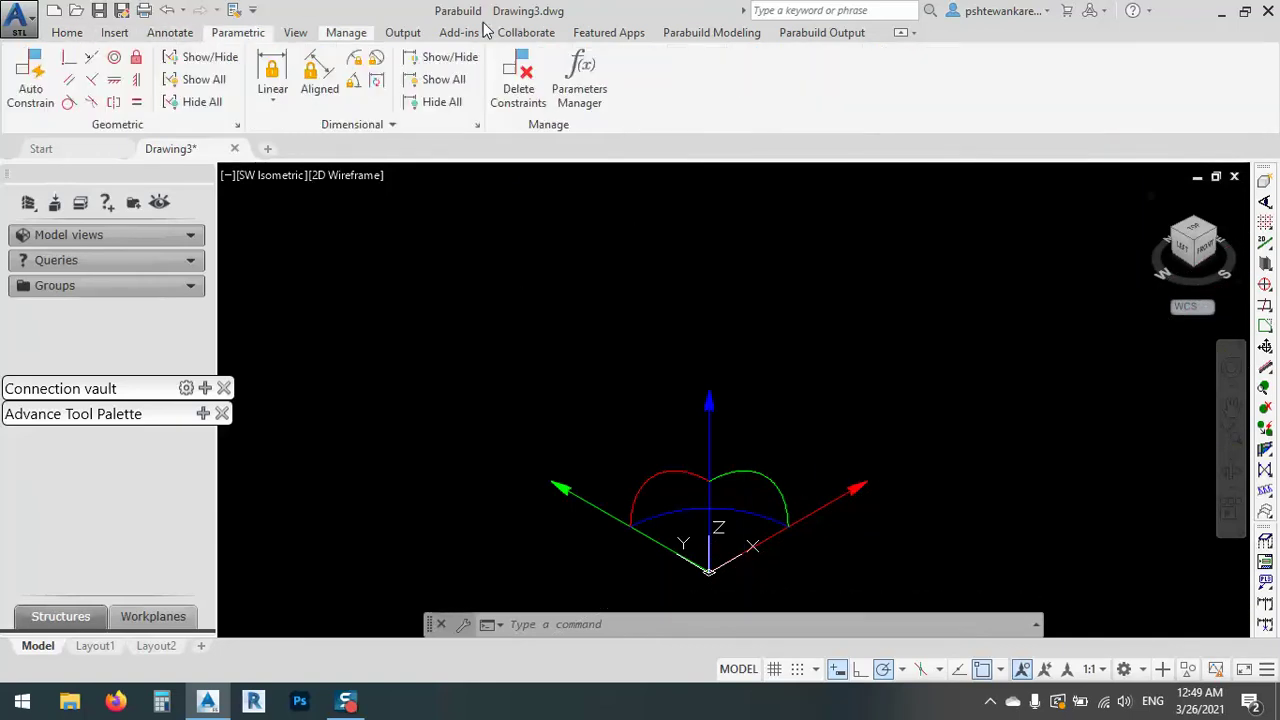
left_click(676, 38)
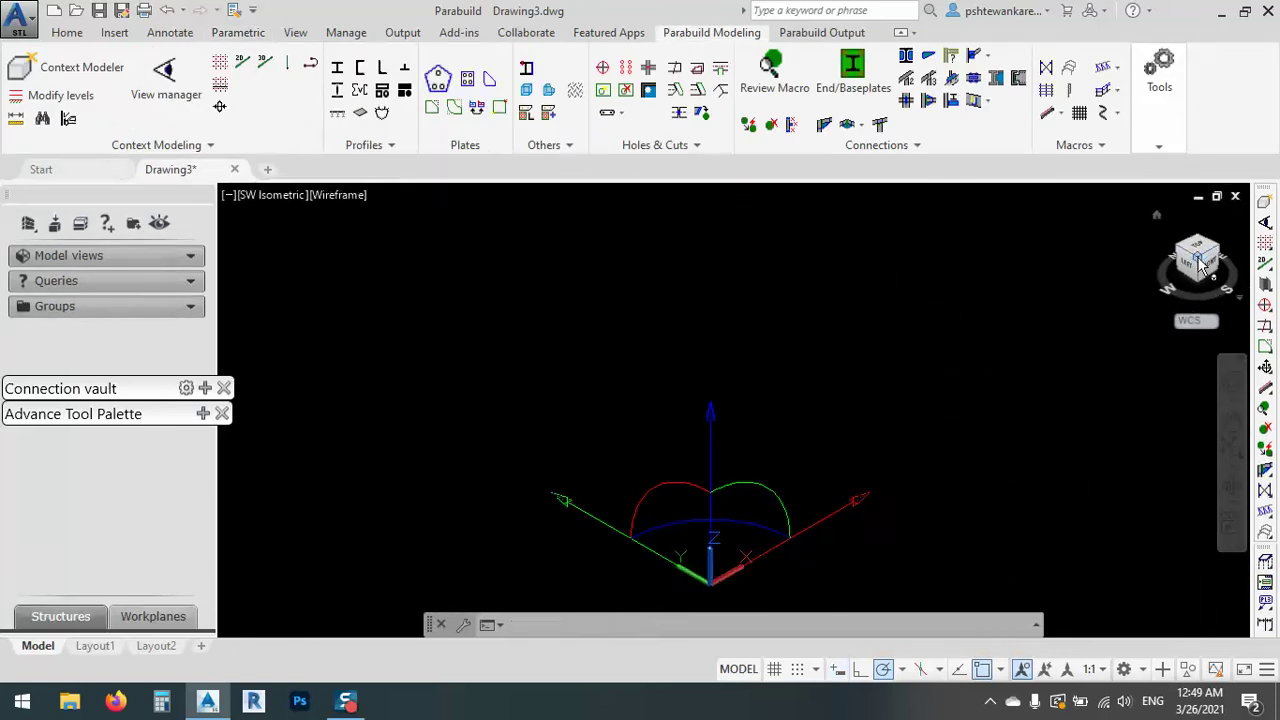
key("Escape")
key("Escape")
middle_click_drag(863, 463, 801, 358)
middle_click_drag(914, 451, 780, 480, "shift")
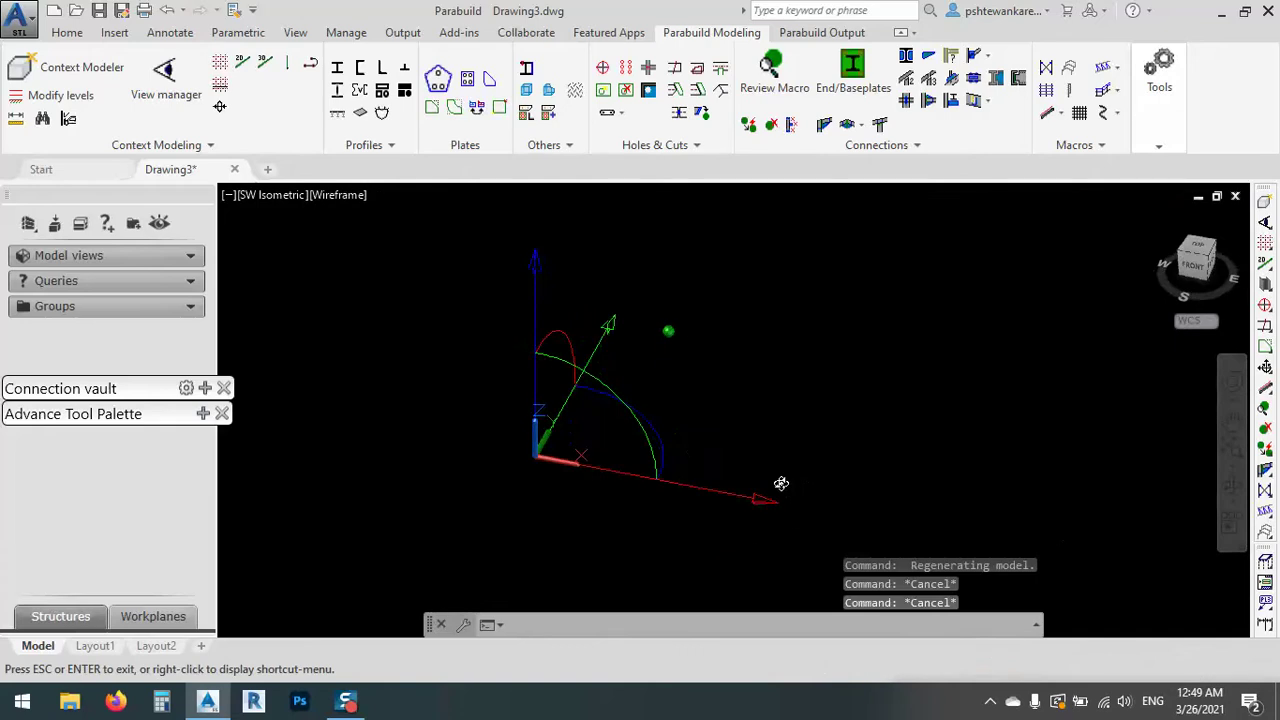
middle_click_drag(814, 441, 686, 425)
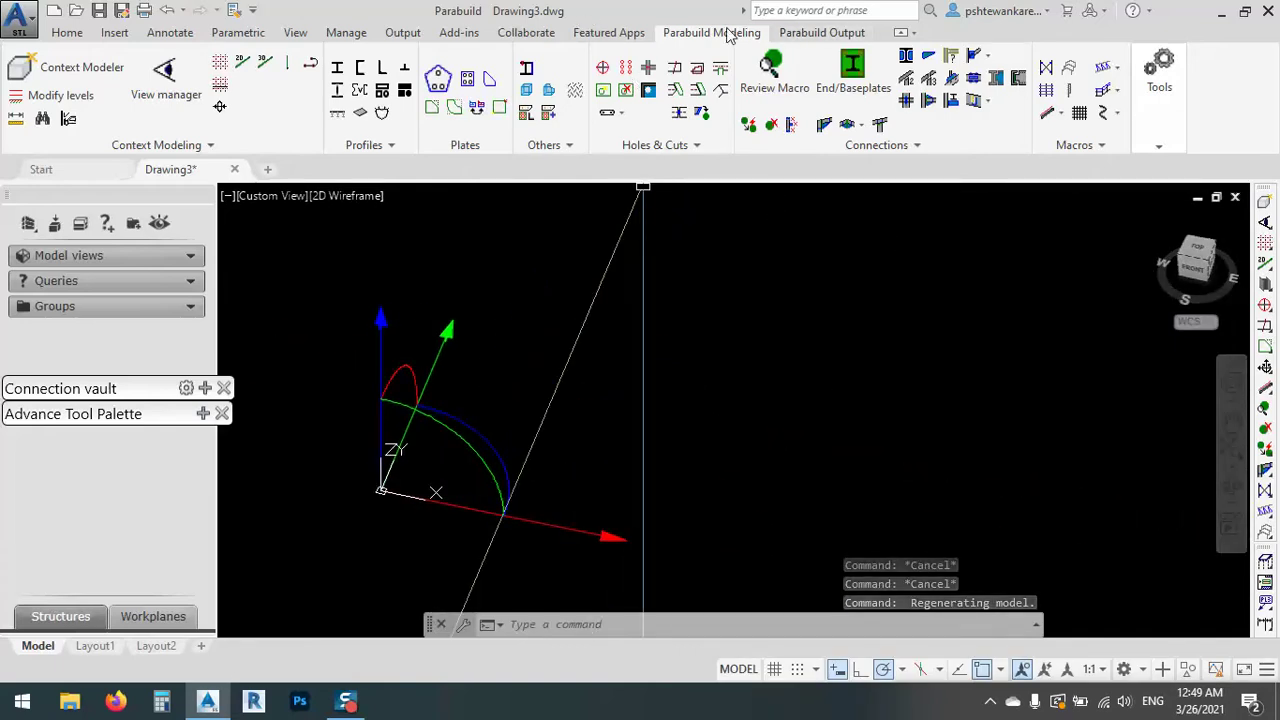
middle_click_drag(721, 296, 654, 312)
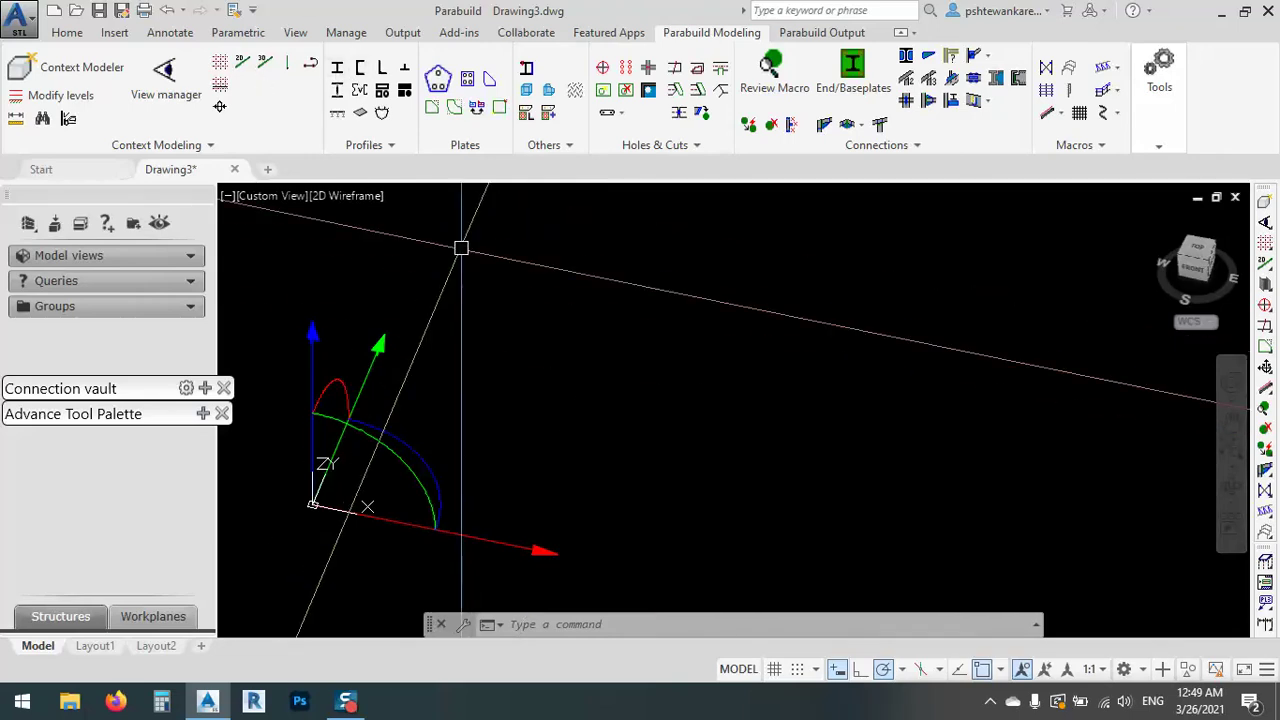
- Draw two connected lines forming an inverted V beside the coordinate system origin
type("l")
key("Return")
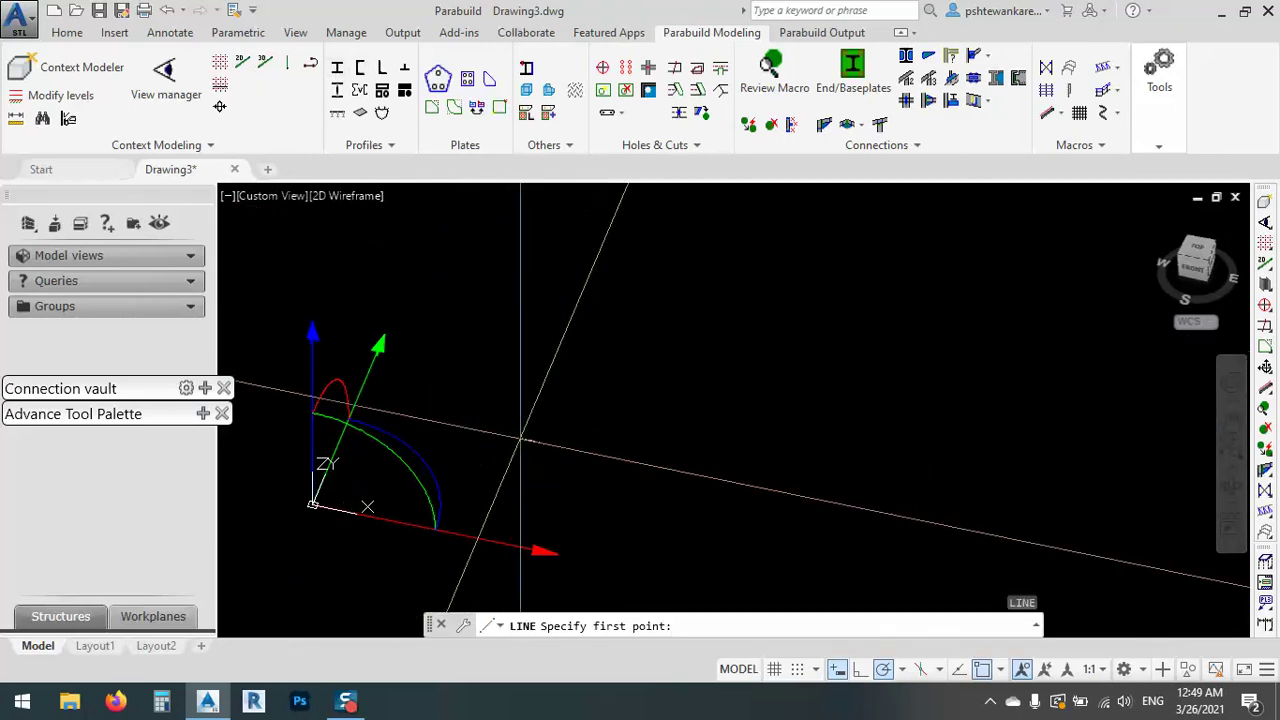
left_click(520, 436)
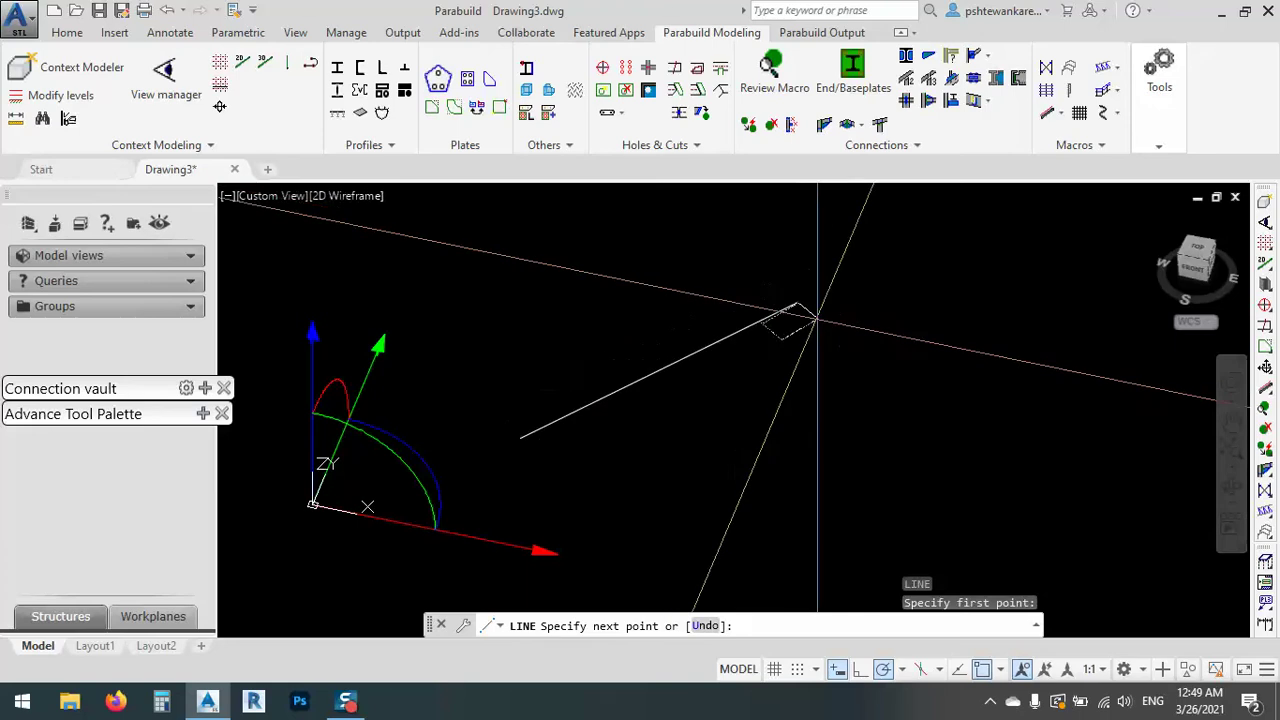
left_click(797, 303)
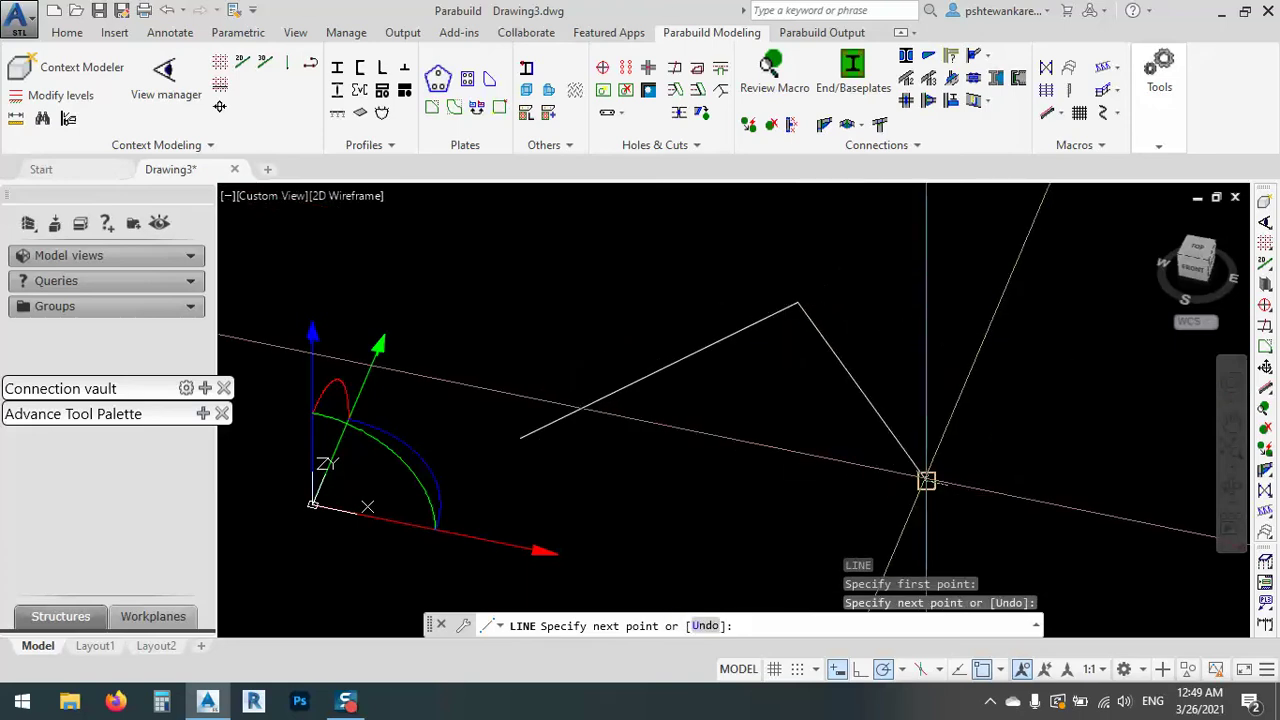
left_click(926, 480)
key("Escape")
key("Escape")
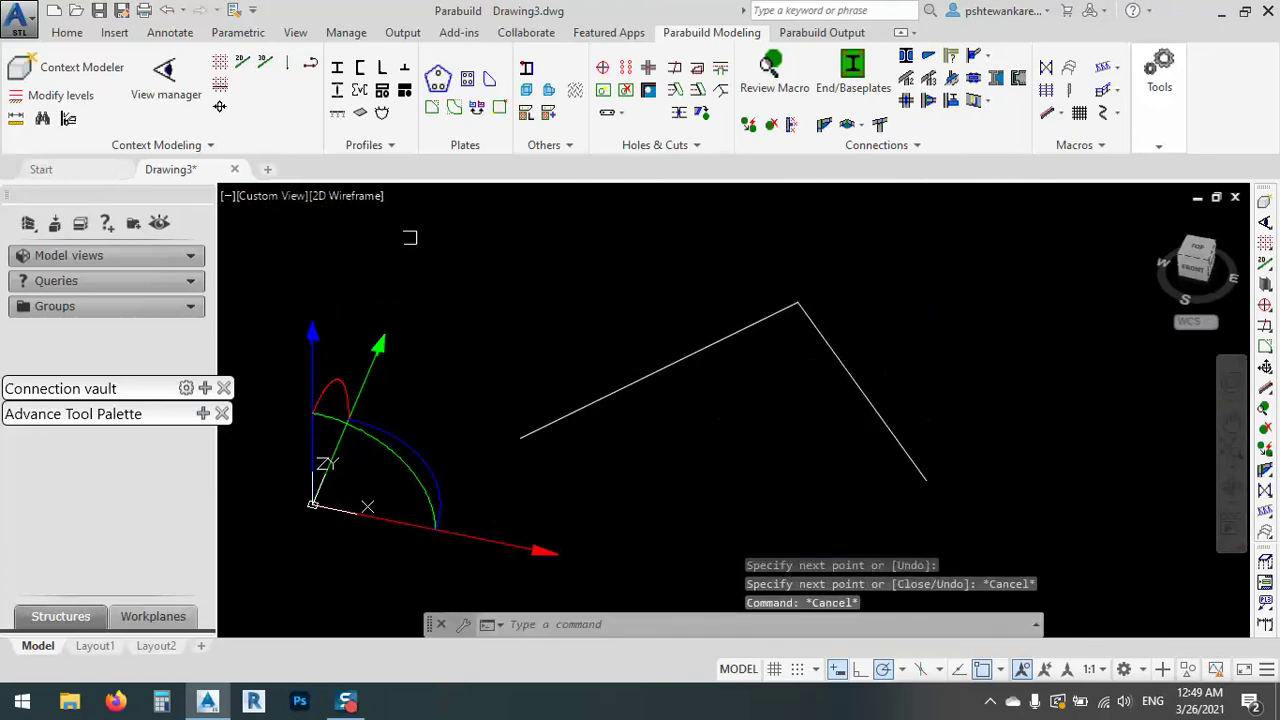
- Convert the first sloping line of the inverted V into a grid line named 1
left_click(219, 88)
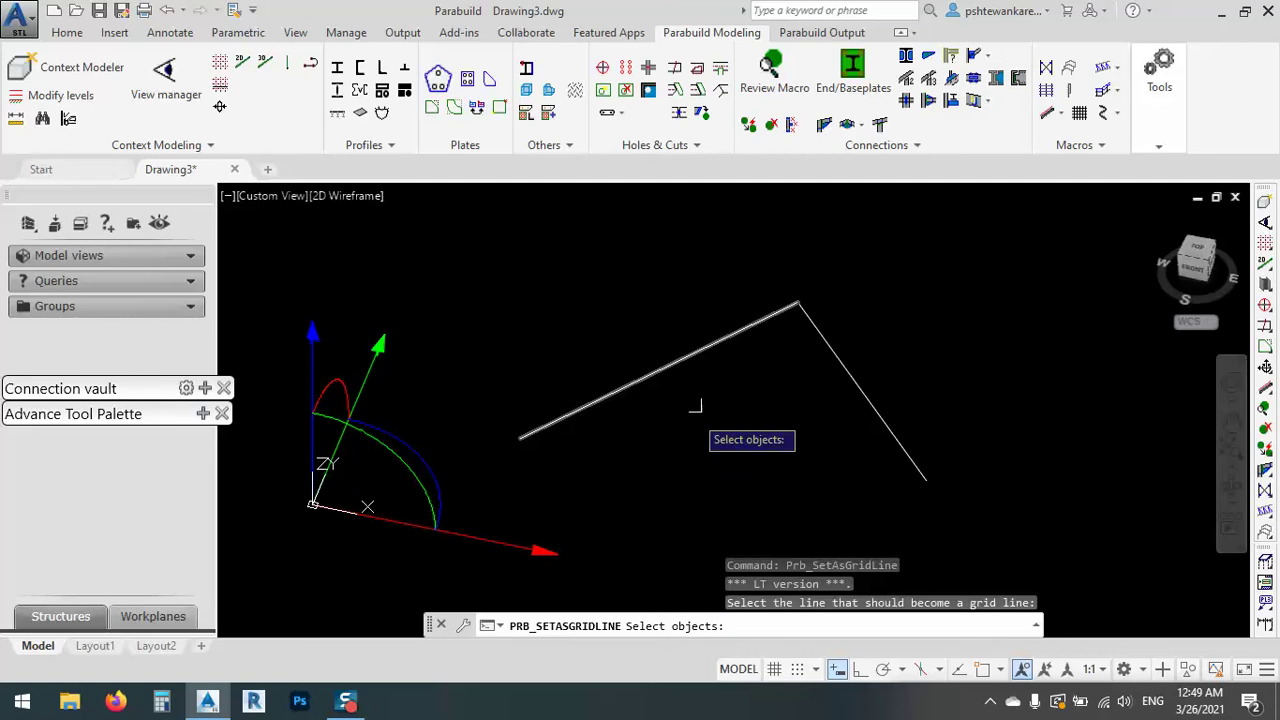
left_click(700, 349)
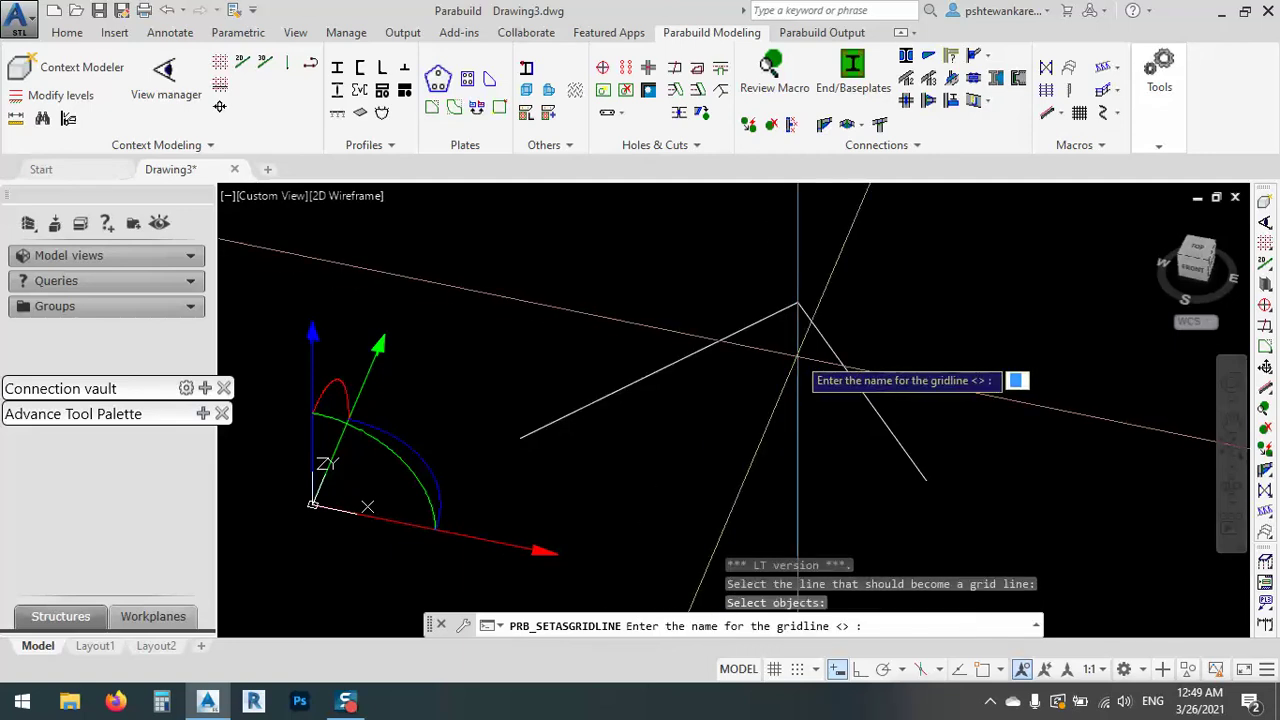
type("1")
key("Return")
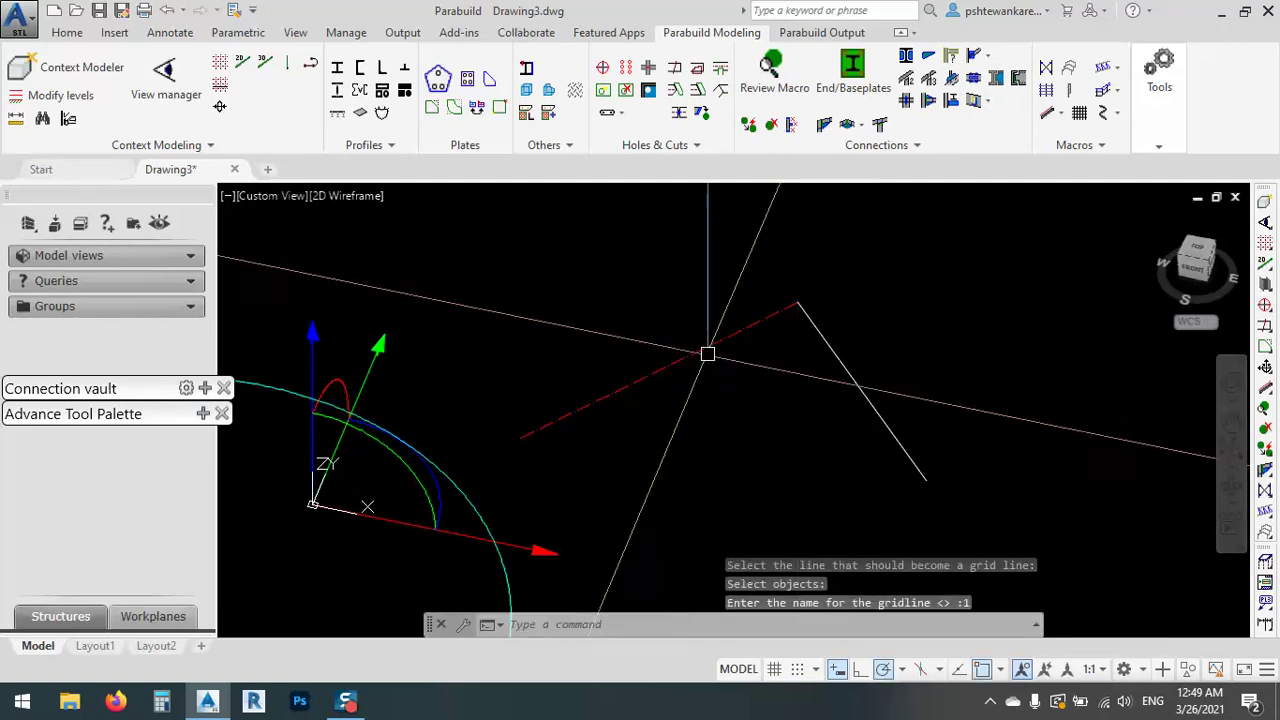
left_click(705, 346)
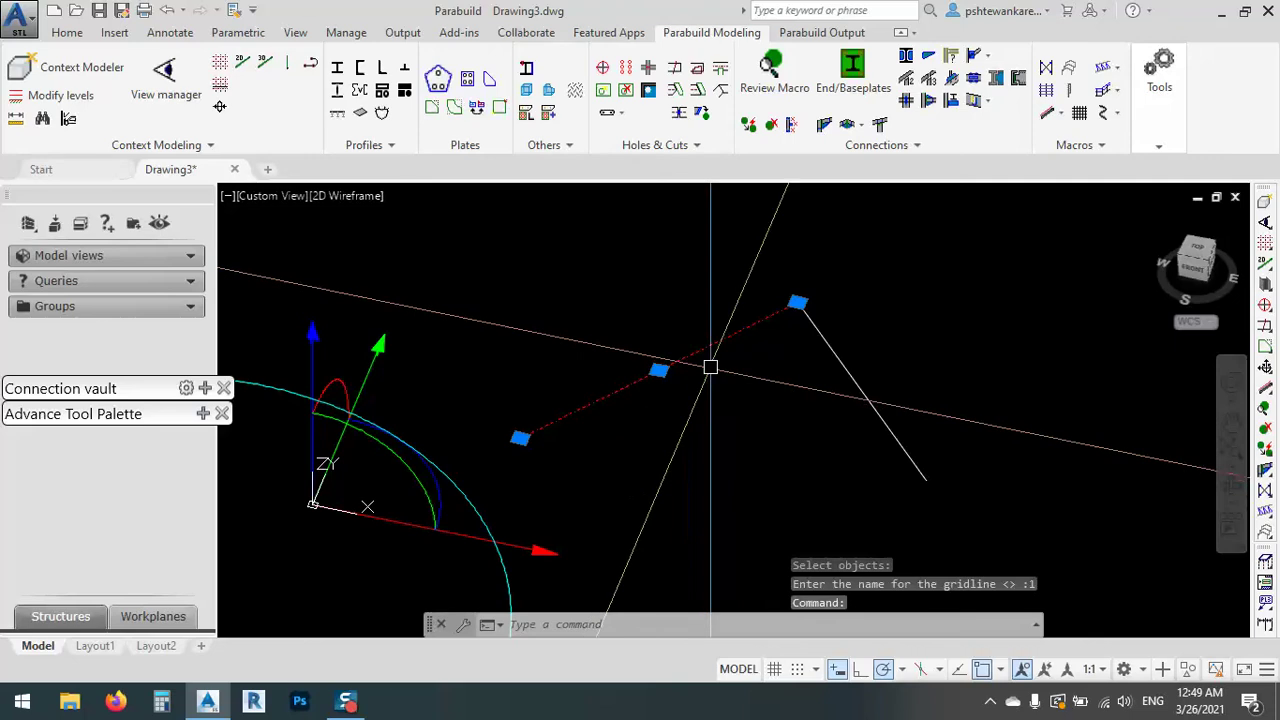
key("Escape")
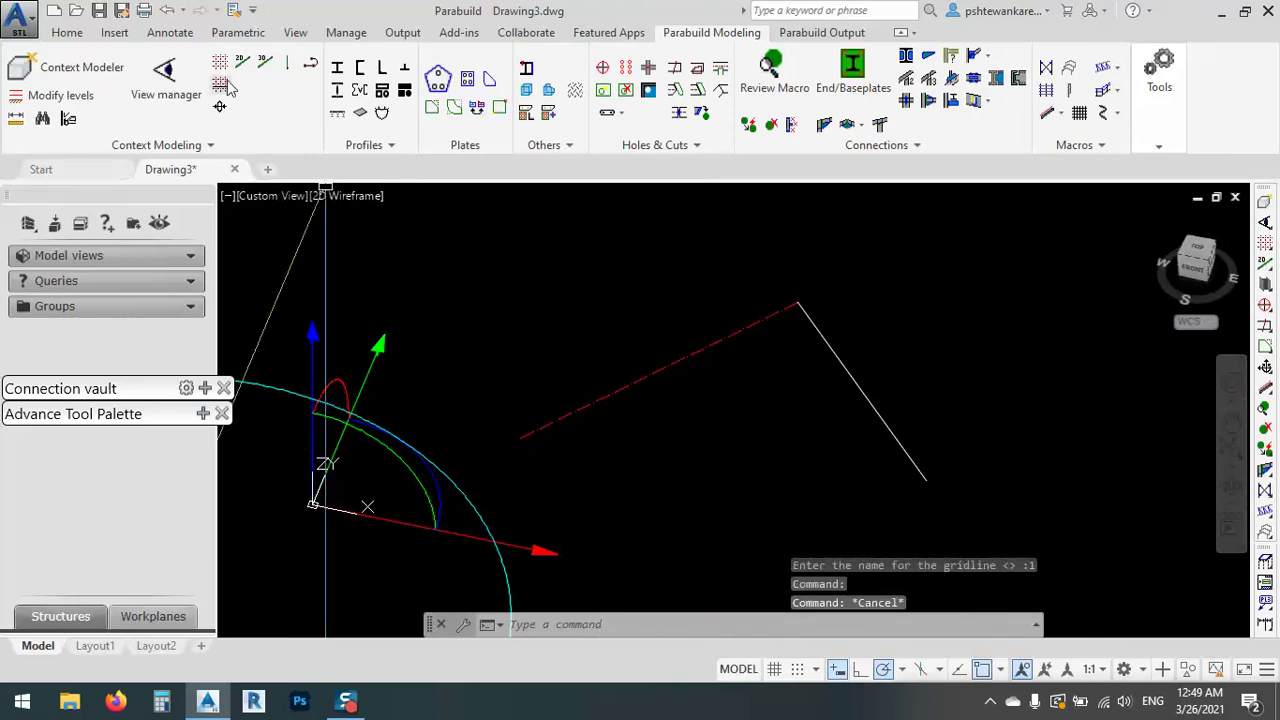
- Convert the second line of the inverted V into a grid line named 2
key("Return")
left_click(847, 371)
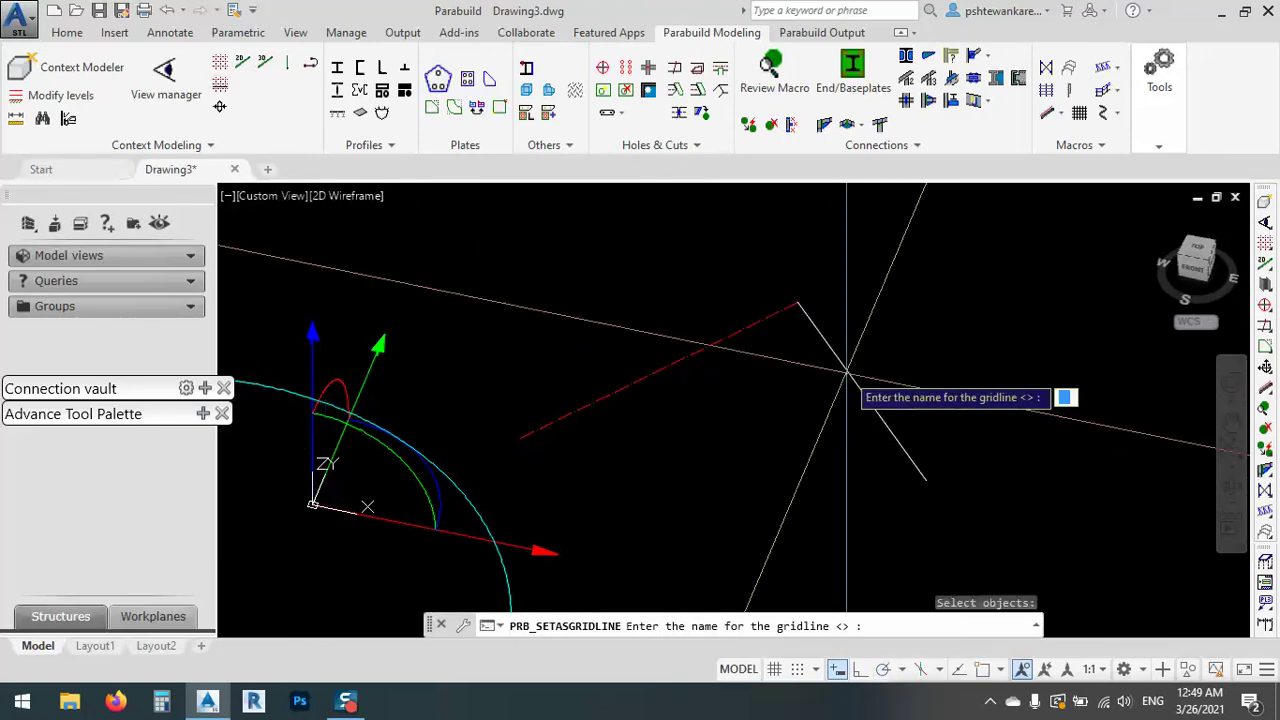
type("2")
key("Return")
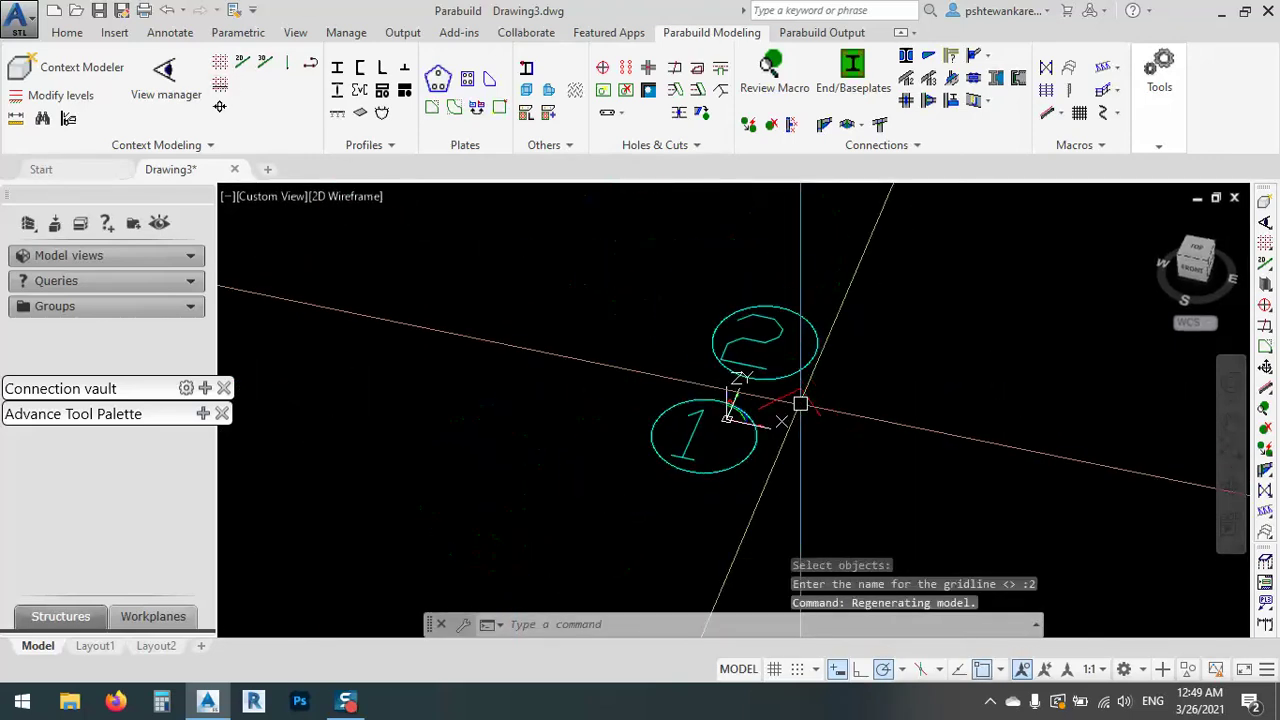
- Delete both grid lines together with their number bubbles 1 and 2
scroll(800, 404, "up", 4)
left_click(871, 314)
left_click(755, 432)
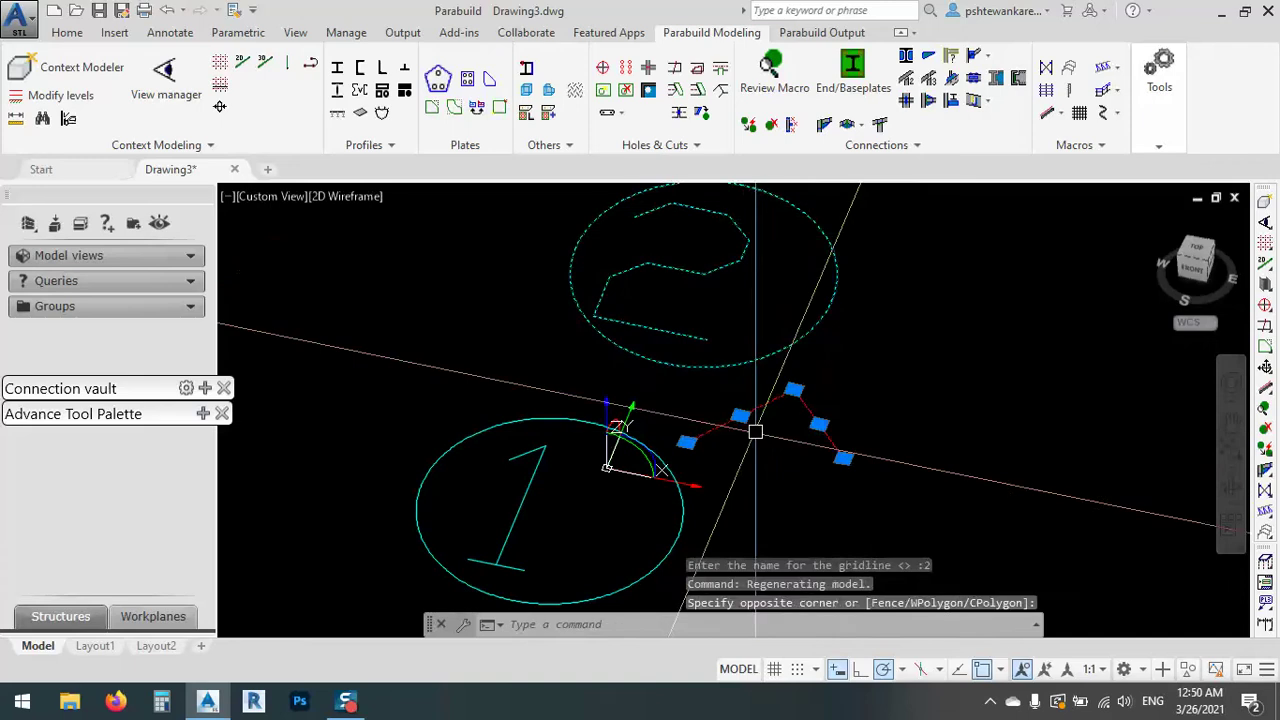
key("Delete")
left_click(674, 543)
type("E")
key("Return")
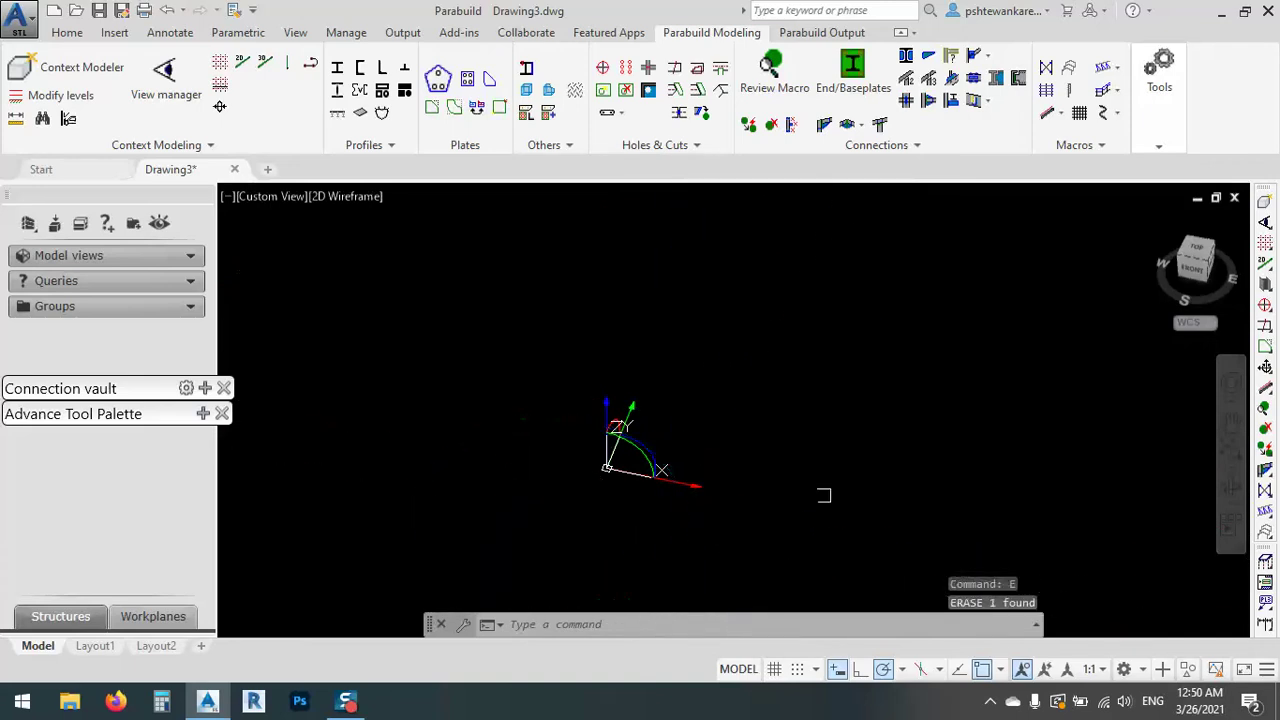
- Add a new level named 6 m with the Modify levels command
middle_click_drag(823, 495, 688, 501)
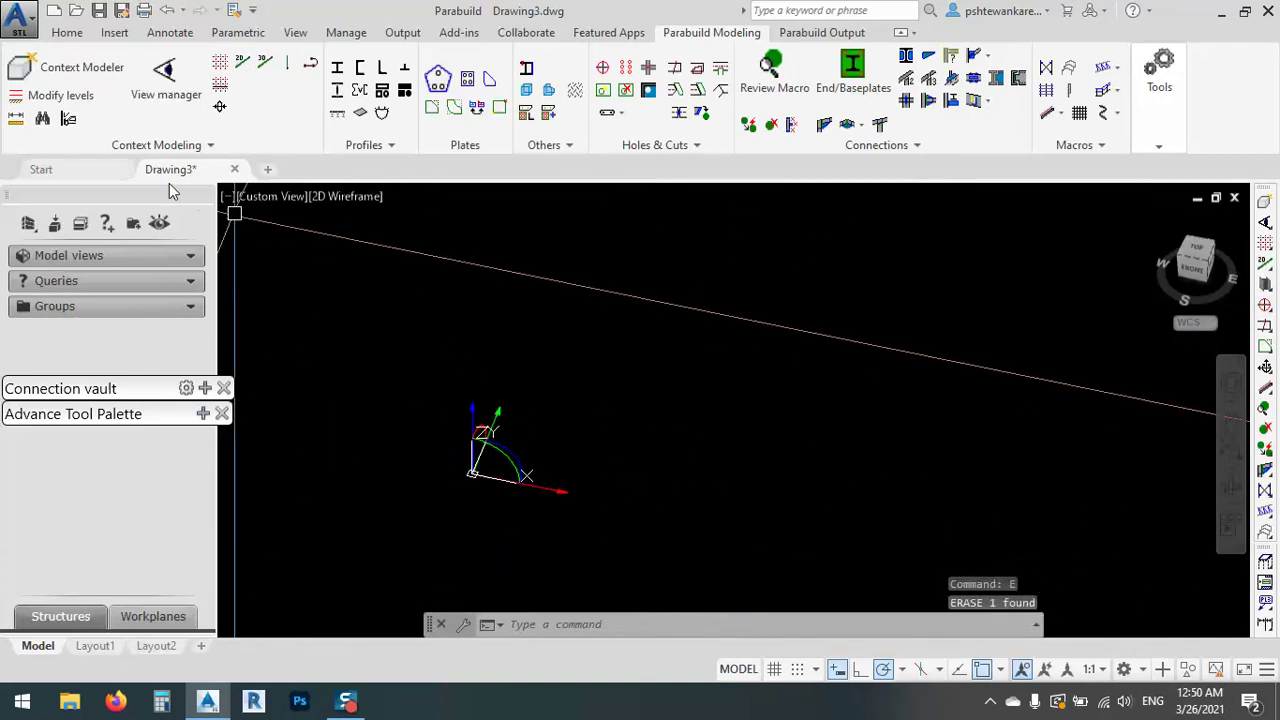
left_click(62, 96)
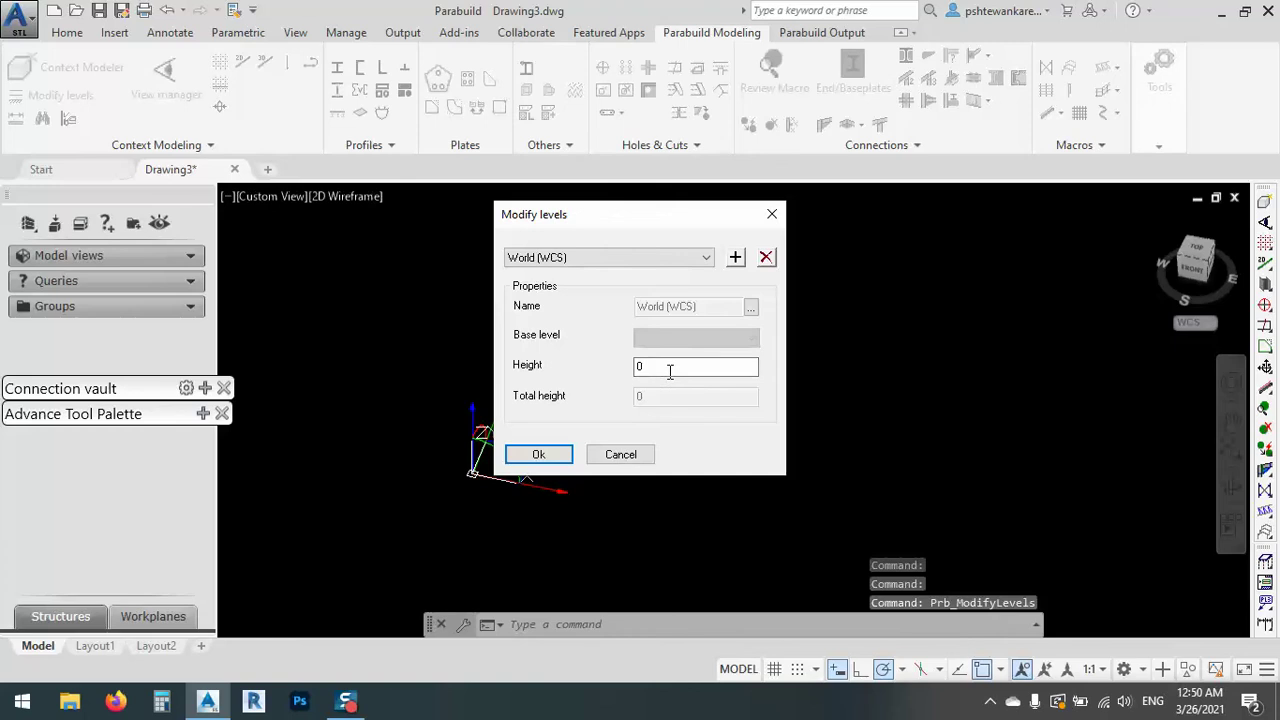
left_click(563, 257)
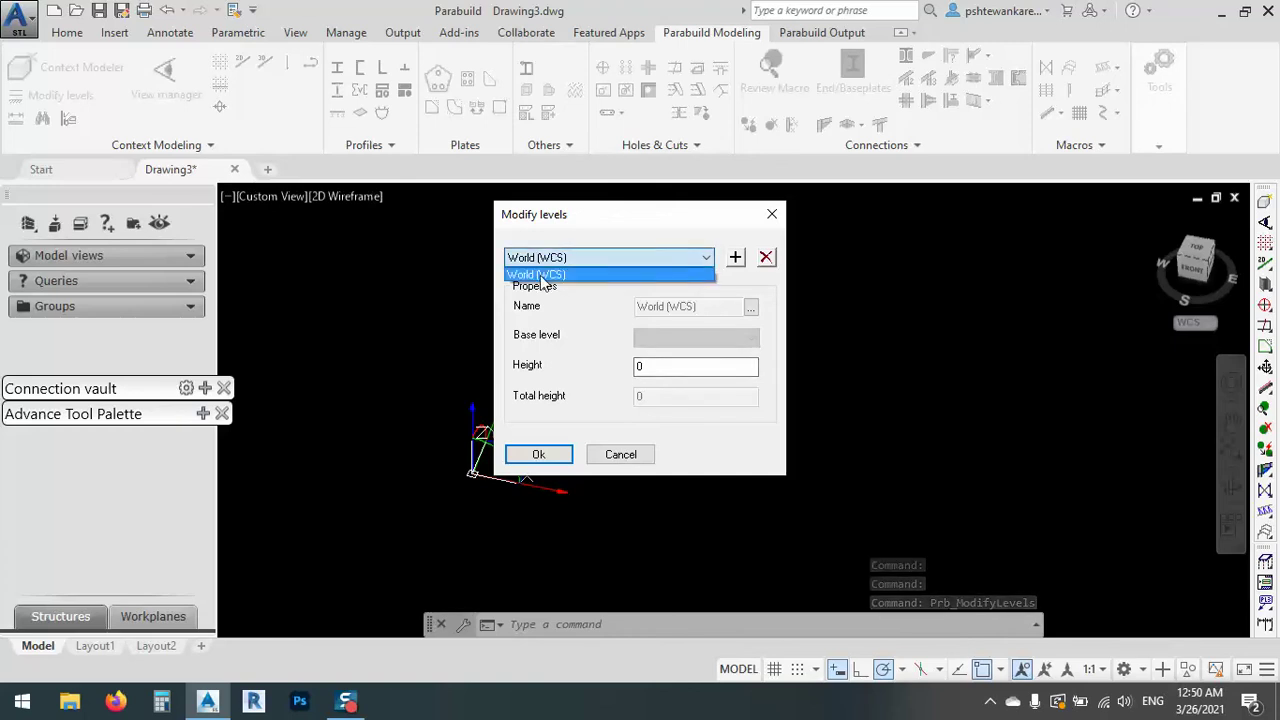
left_click(736, 262)
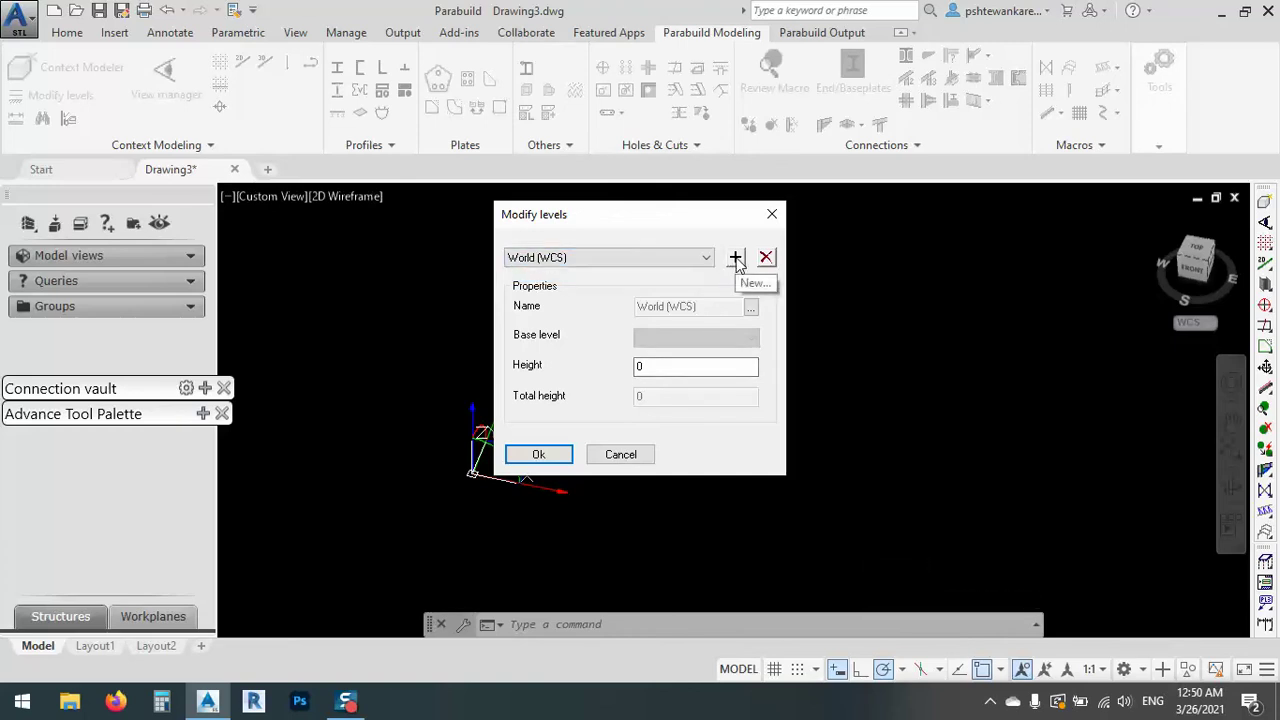
left_click(736, 260)
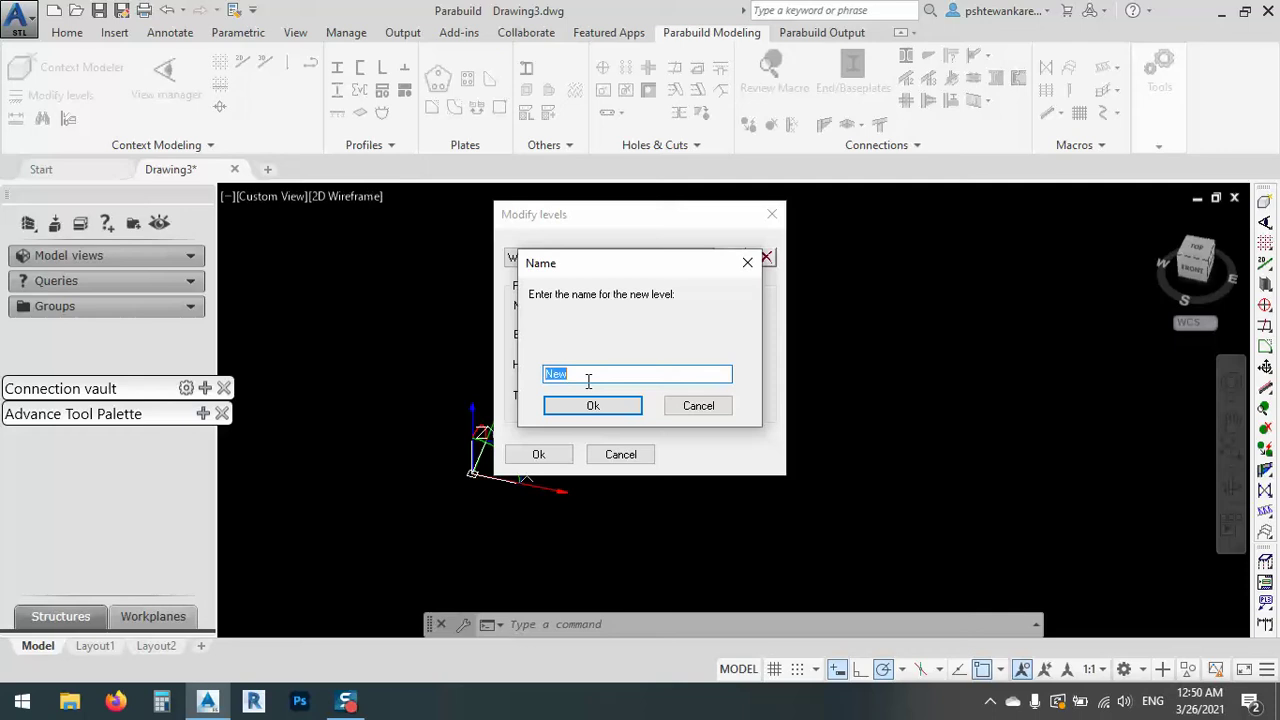
type("6 m")
left_click(592, 408)
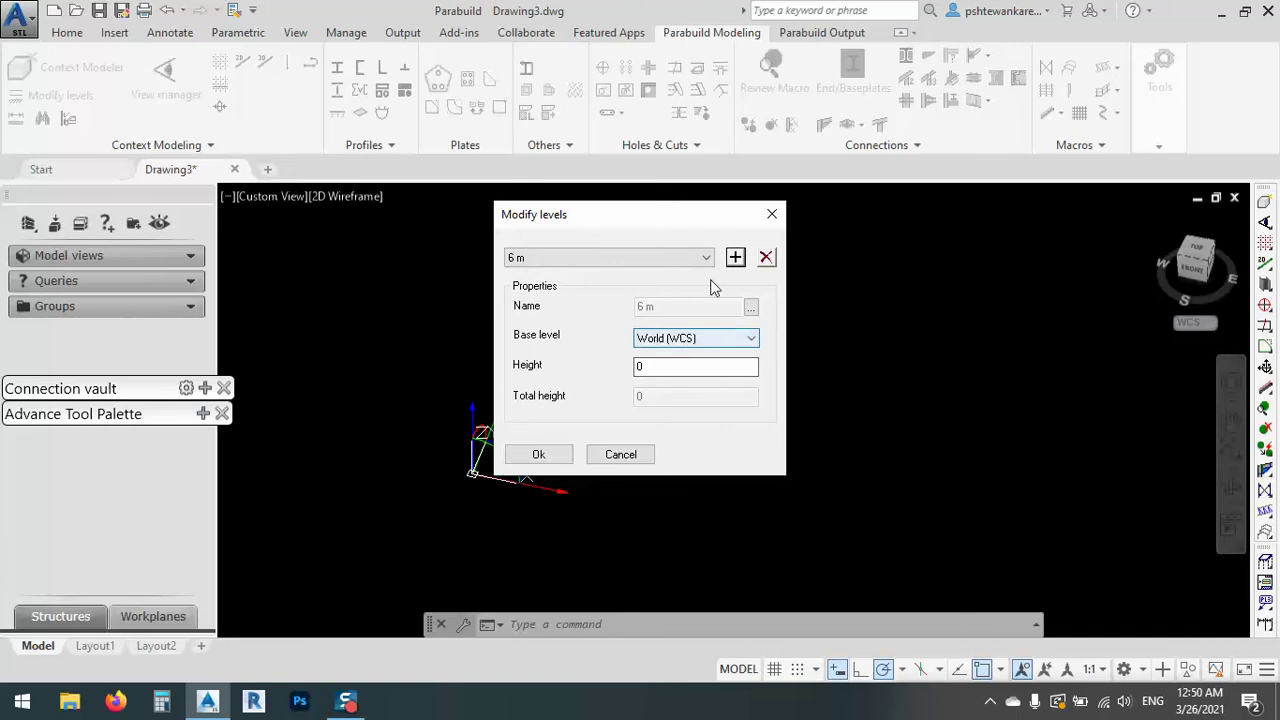
- Add a new level named 7.5 and check the list of defined levels in Modify levels
left_click(735, 257)
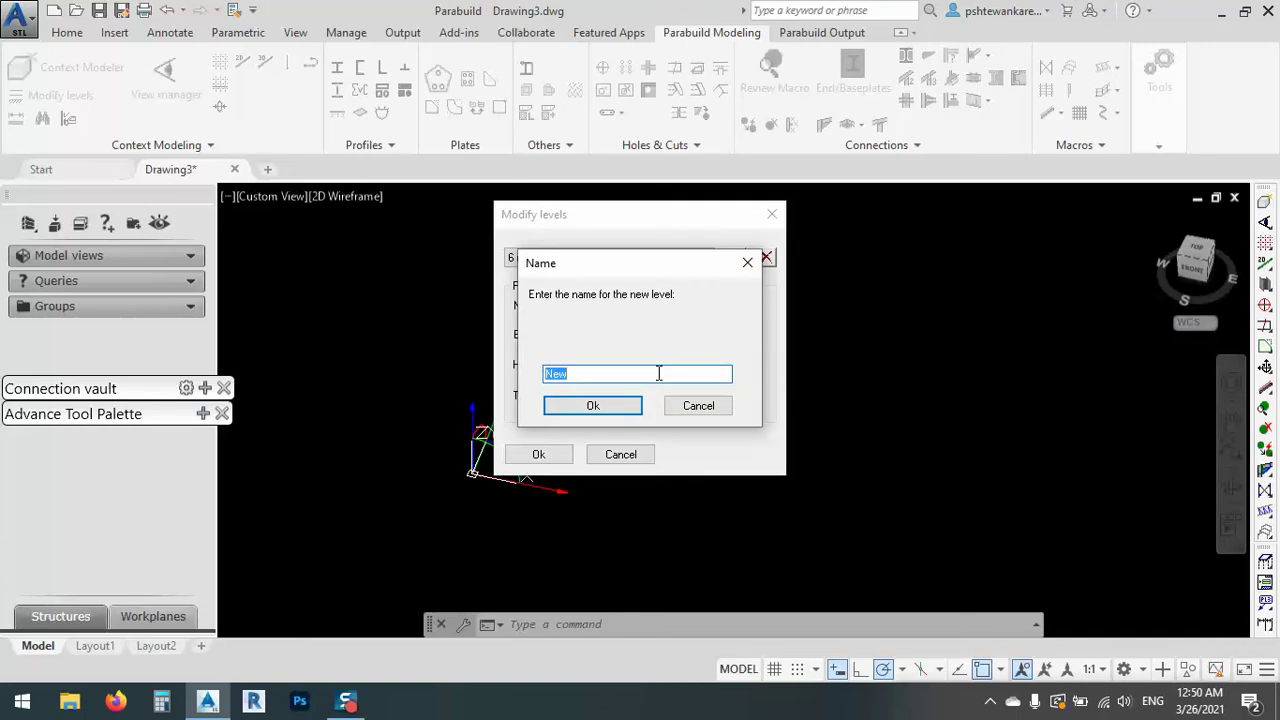
type("7.5")
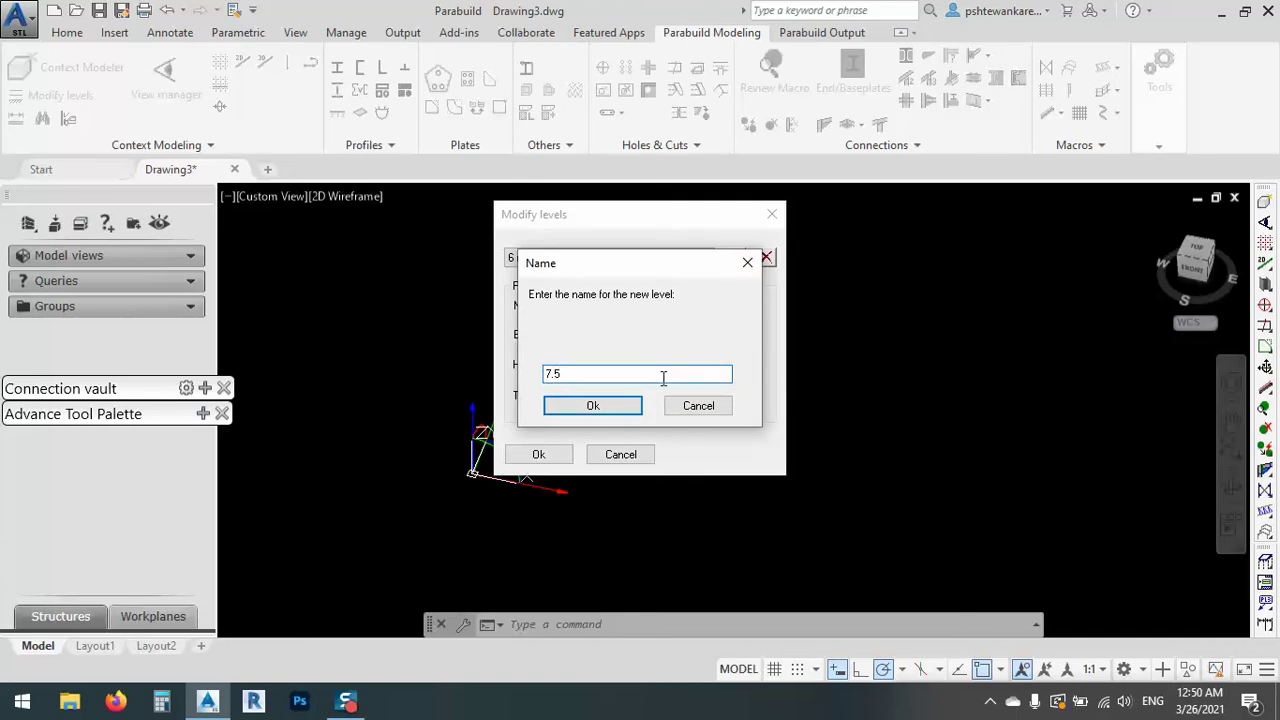
left_click(590, 405)
left_click(540, 453)
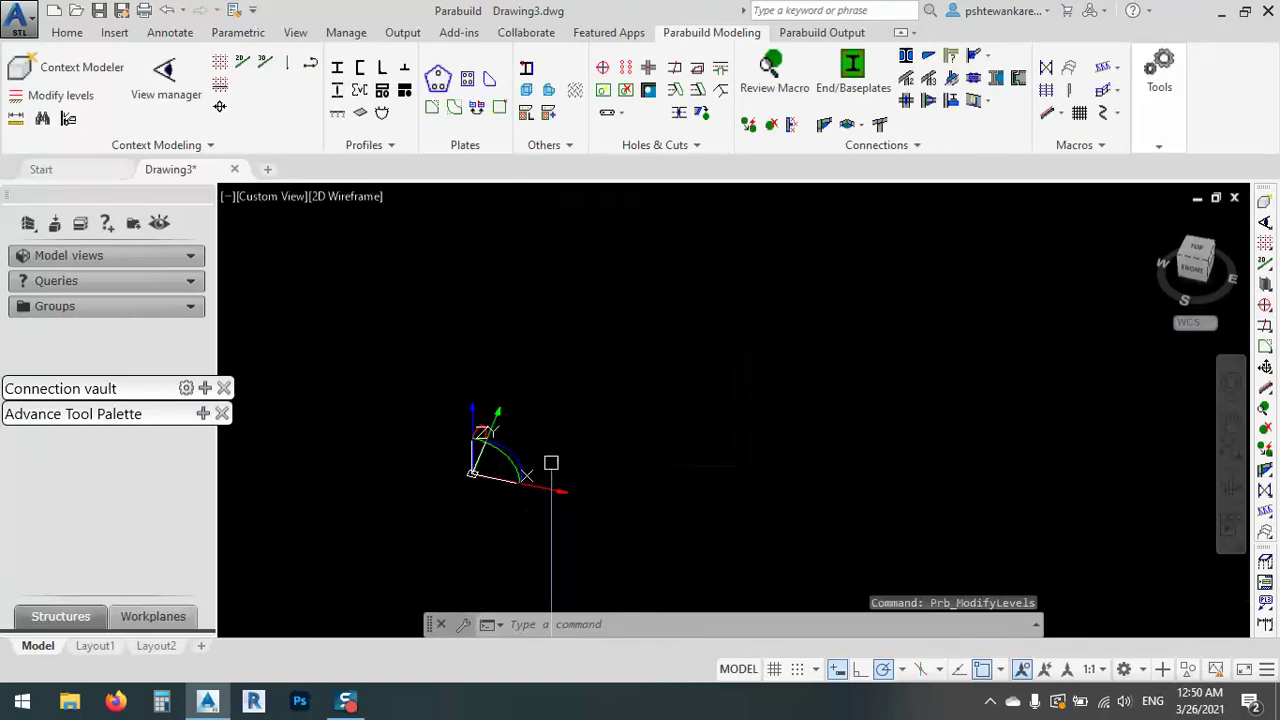
left_click(48, 95)
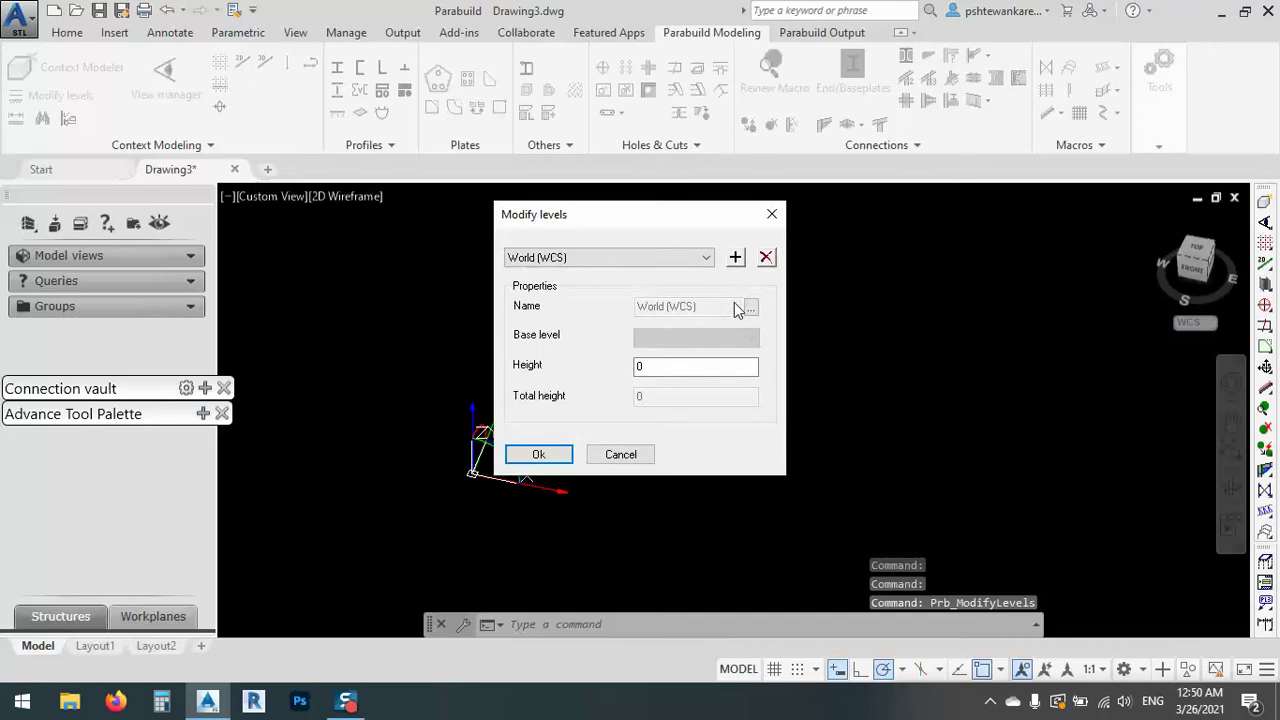
left_click(654, 257)
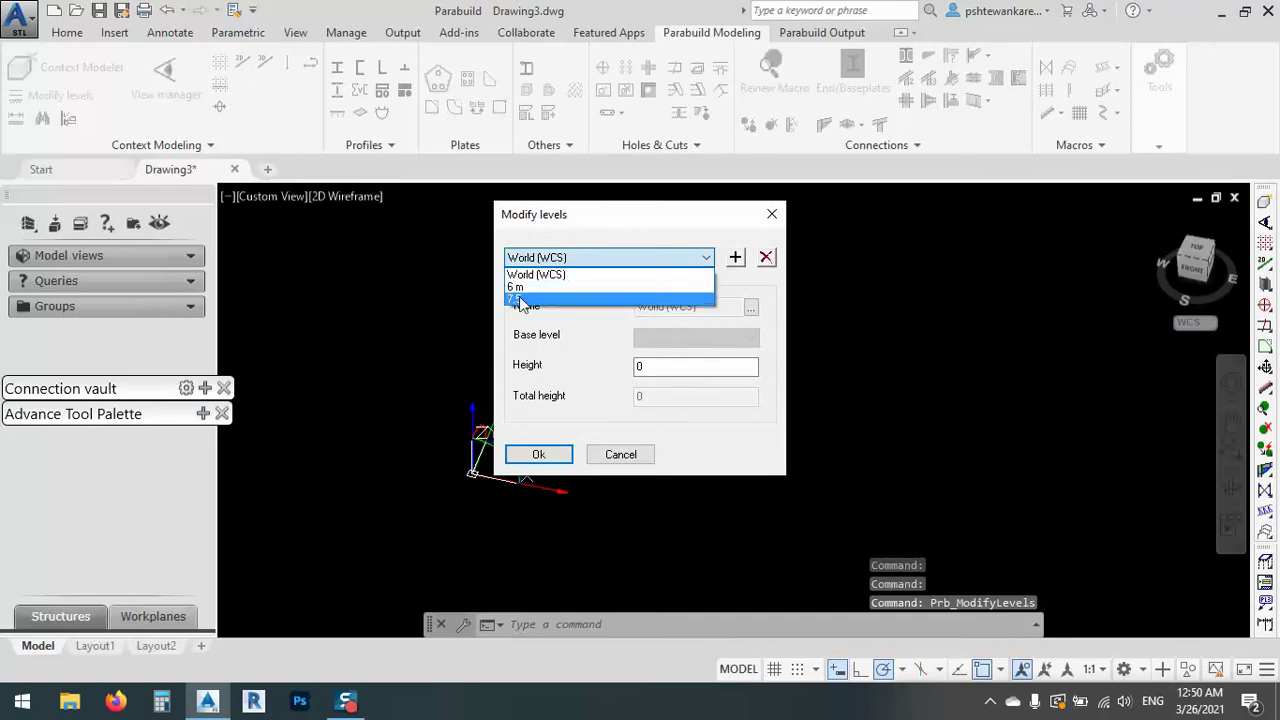
left_click(595, 226)
left_click(553, 459)
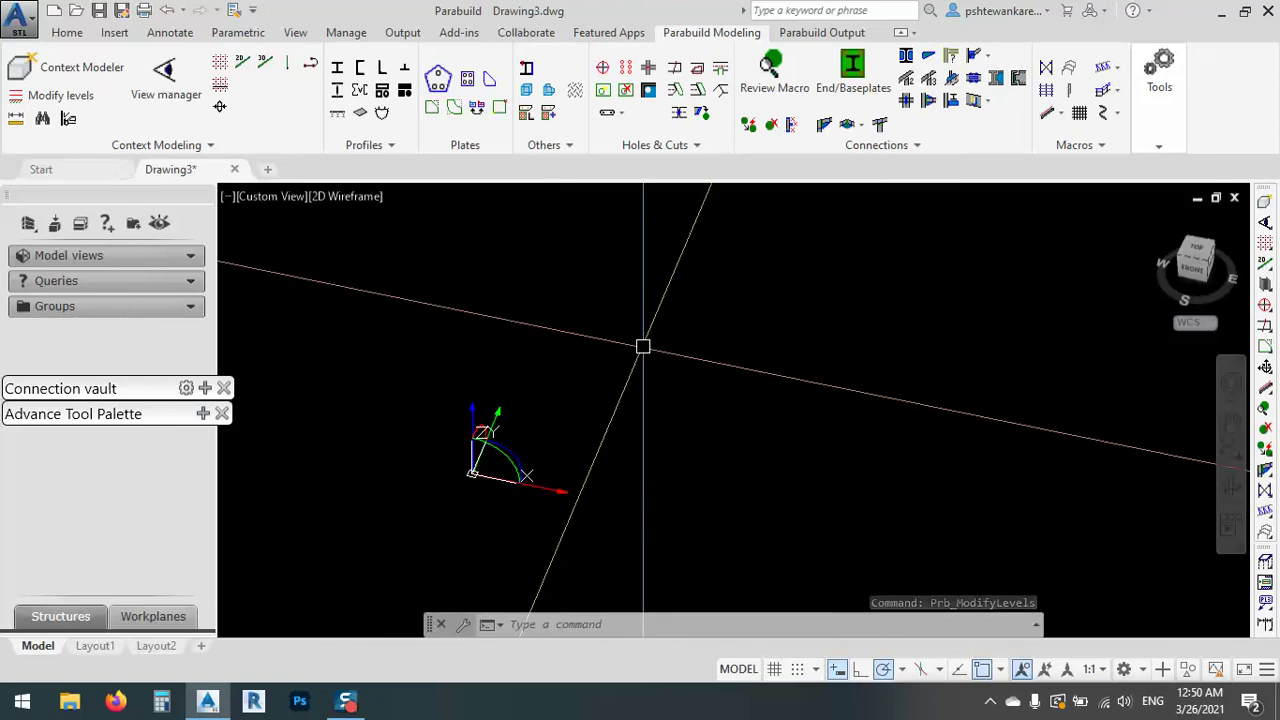
- Place a Welded Bar Grating (Metric) floor profile WBG 800 | 20x2 (33x50) between two points beside the origin
left_click(339, 115)
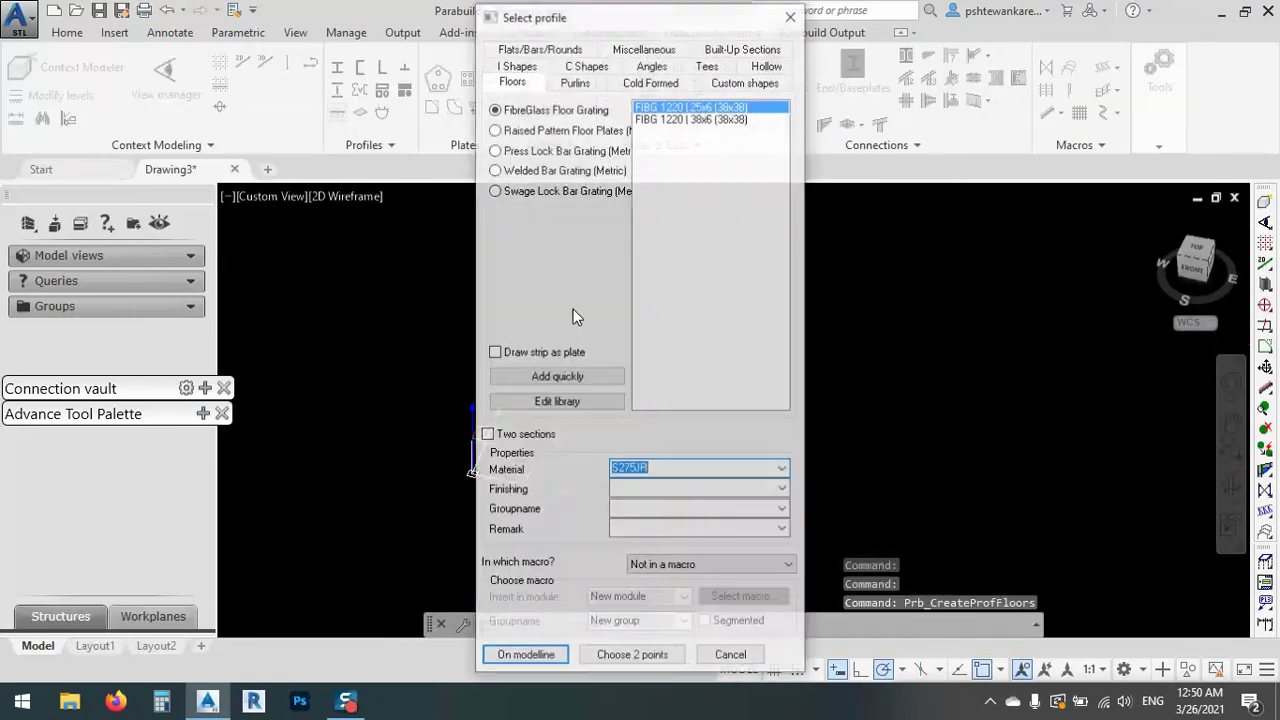
left_click_drag(500, 35, 448, 35)
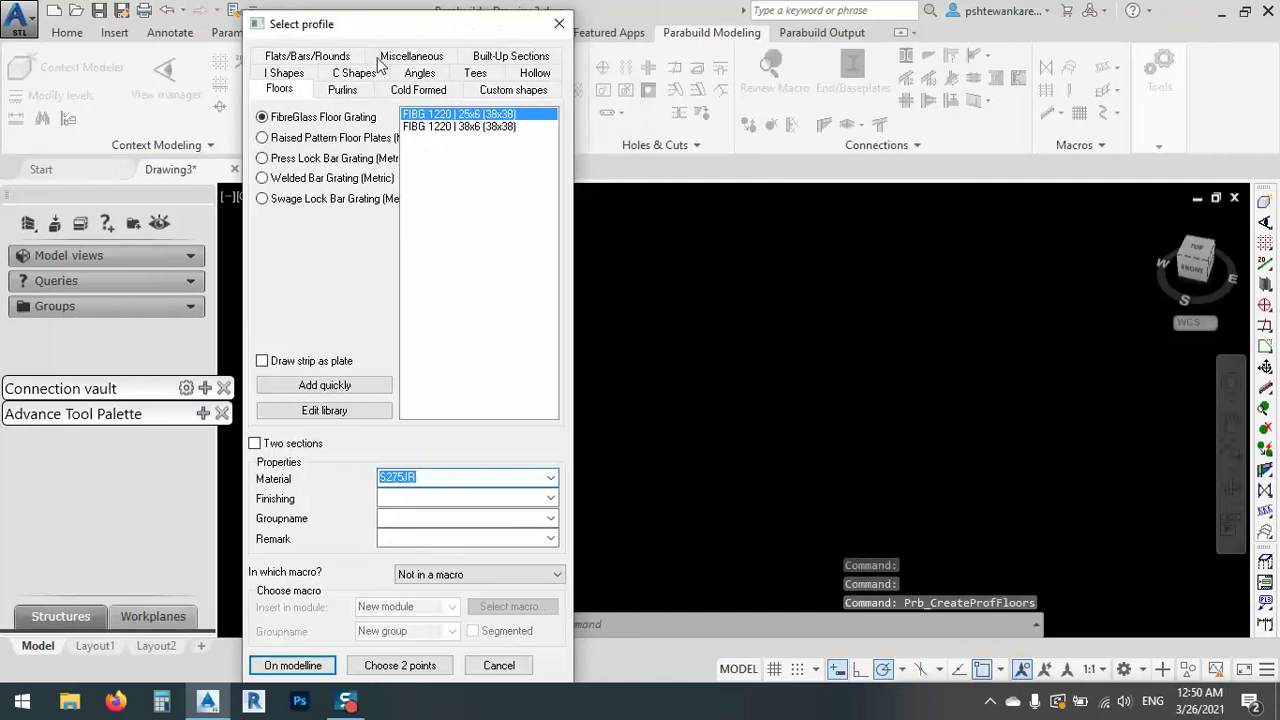
left_click(322, 140)
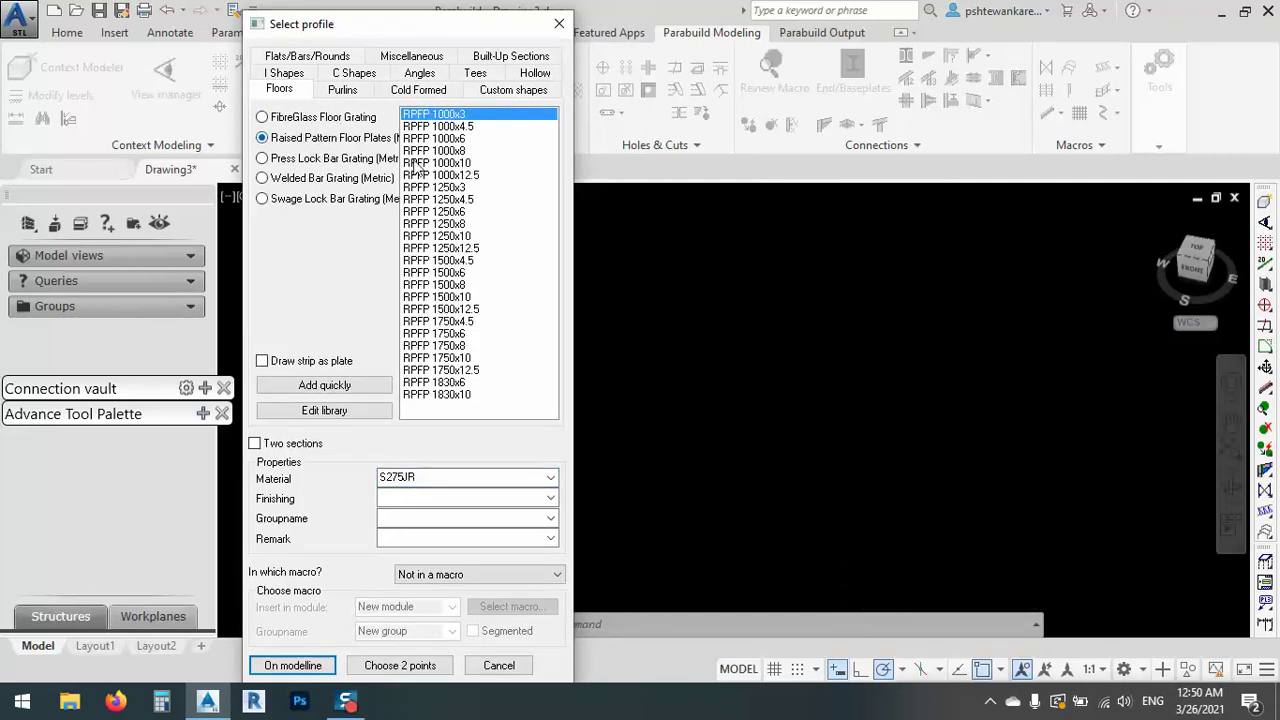
left_click(292, 160)
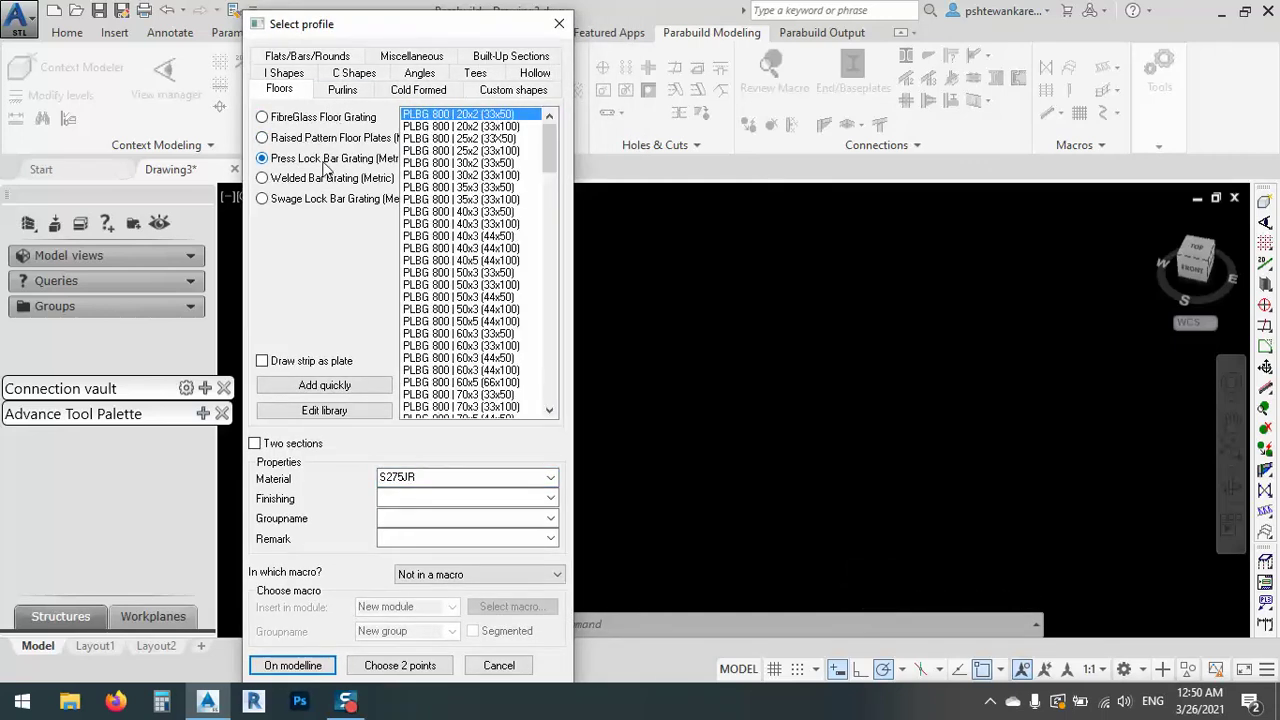
left_click(293, 180)
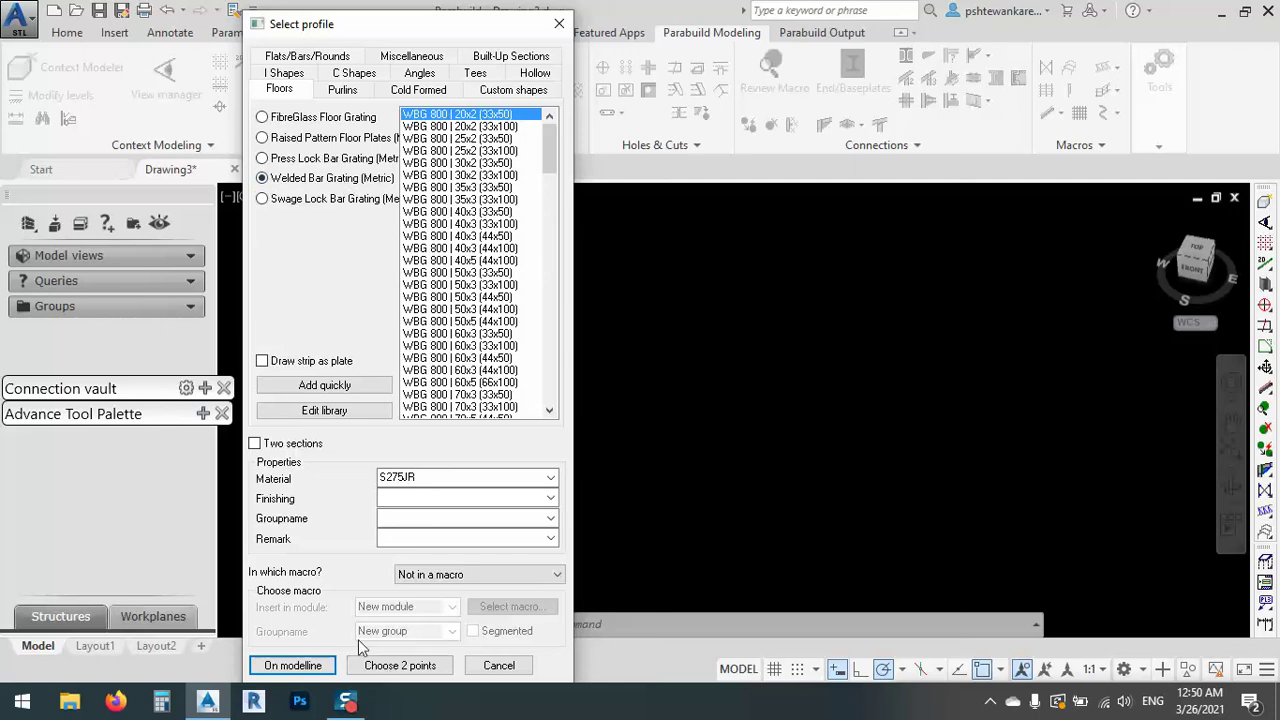
left_click(400, 665)
left_click(700, 485)
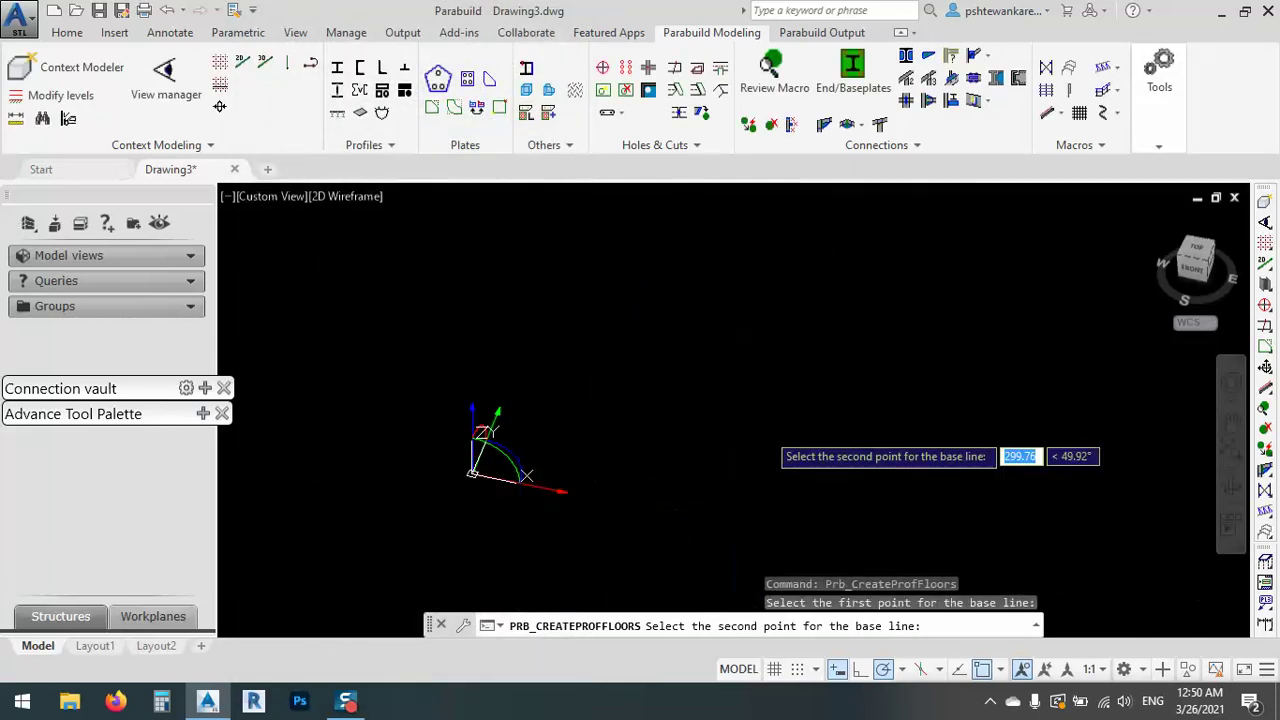
left_click(828, 415)
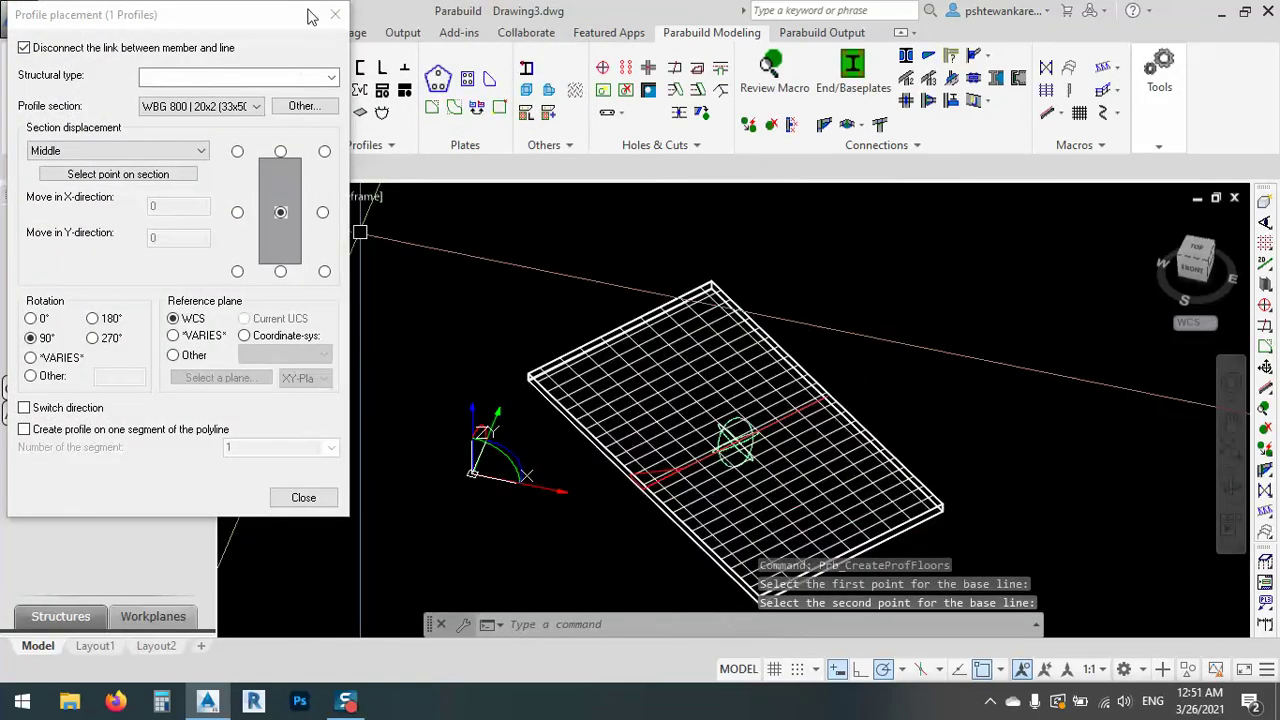
left_click(335, 14)
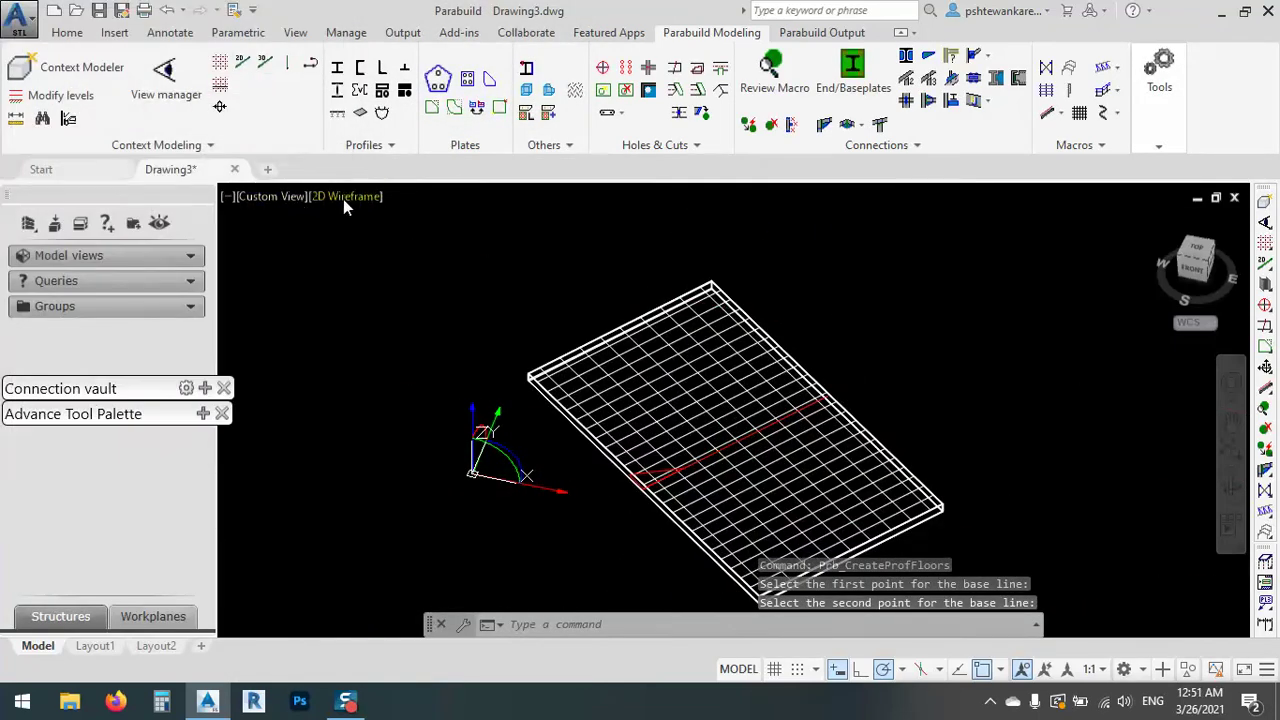
- Set the visual style to Conceptual and examine the floor grating's bars, edges and corners from several angles
left_click(343, 197)
left_click(405, 262)
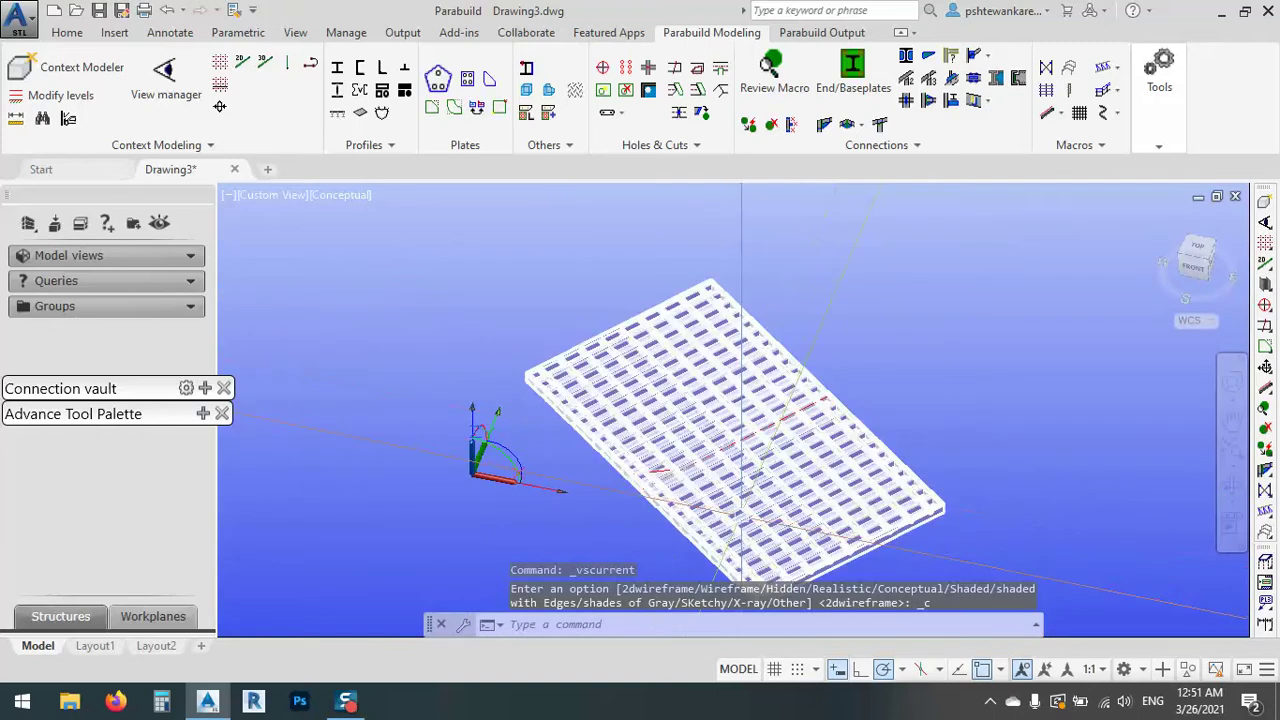
scroll(806, 491, "up", 5)
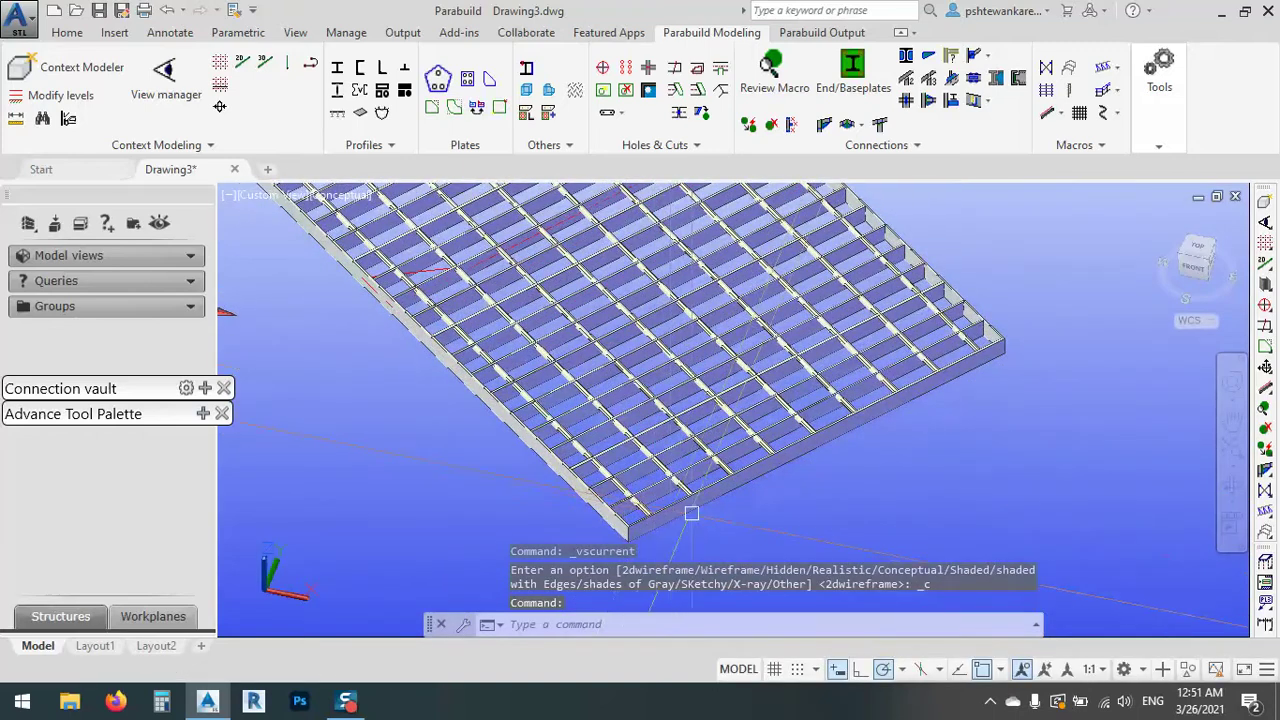
middle_click_drag(691, 513, 600, 400, "shift")
scroll(668, 403, "up", 5)
scroll(710, 355, "up", 6)
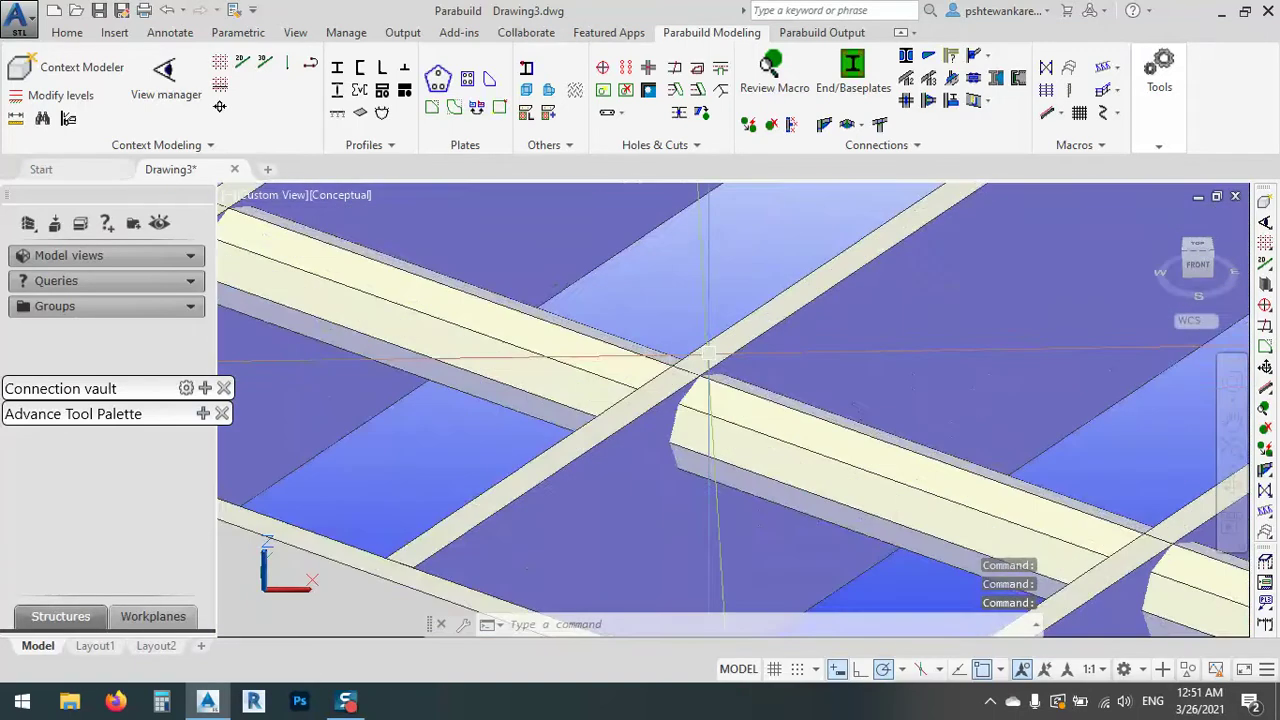
scroll(712, 360, "down", 8)
scroll(798, 432, "up", 2)
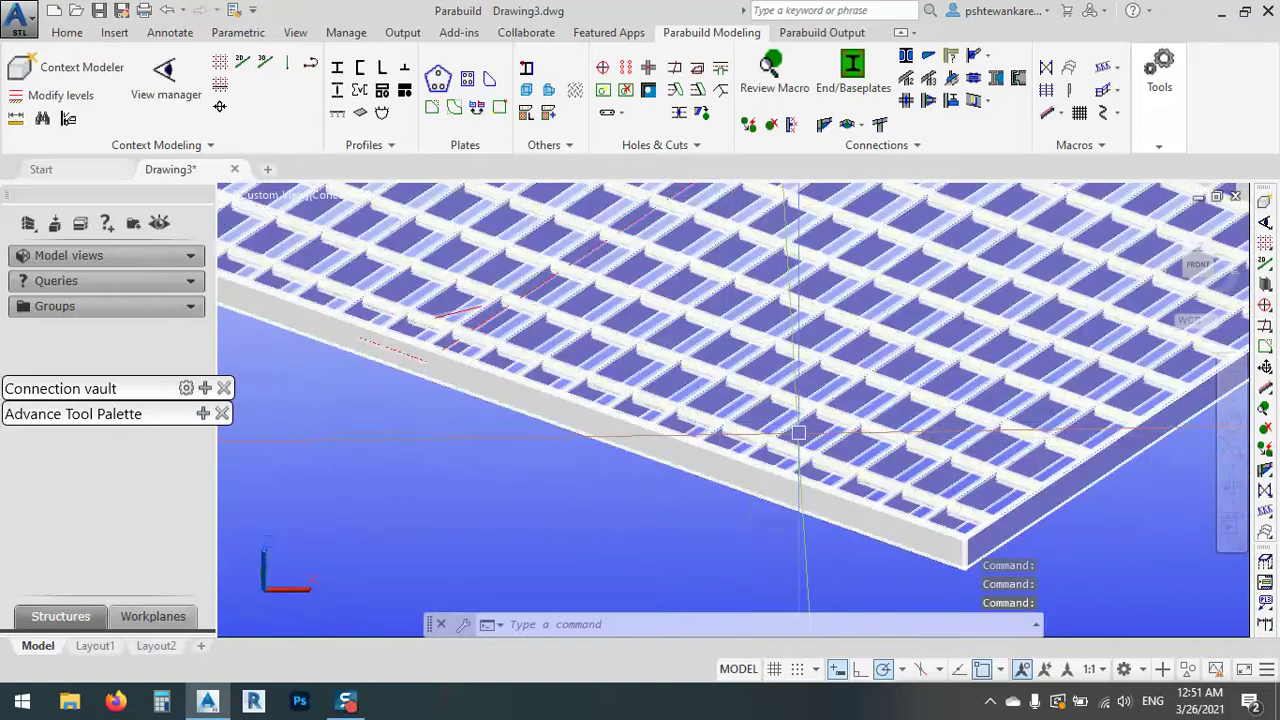
scroll(798, 432, "down", 6)
scroll(975, 405, "up", 8)
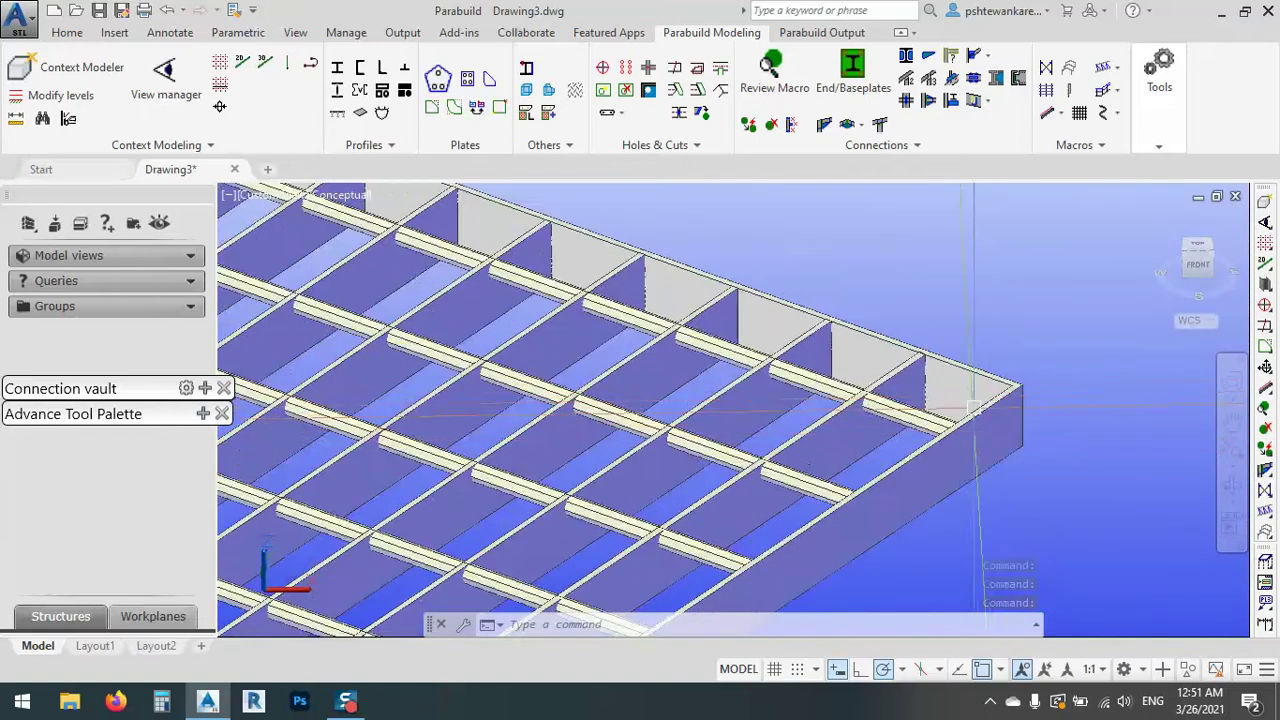
scroll(975, 405, "up", 3)
scroll(893, 405, "down", 10)
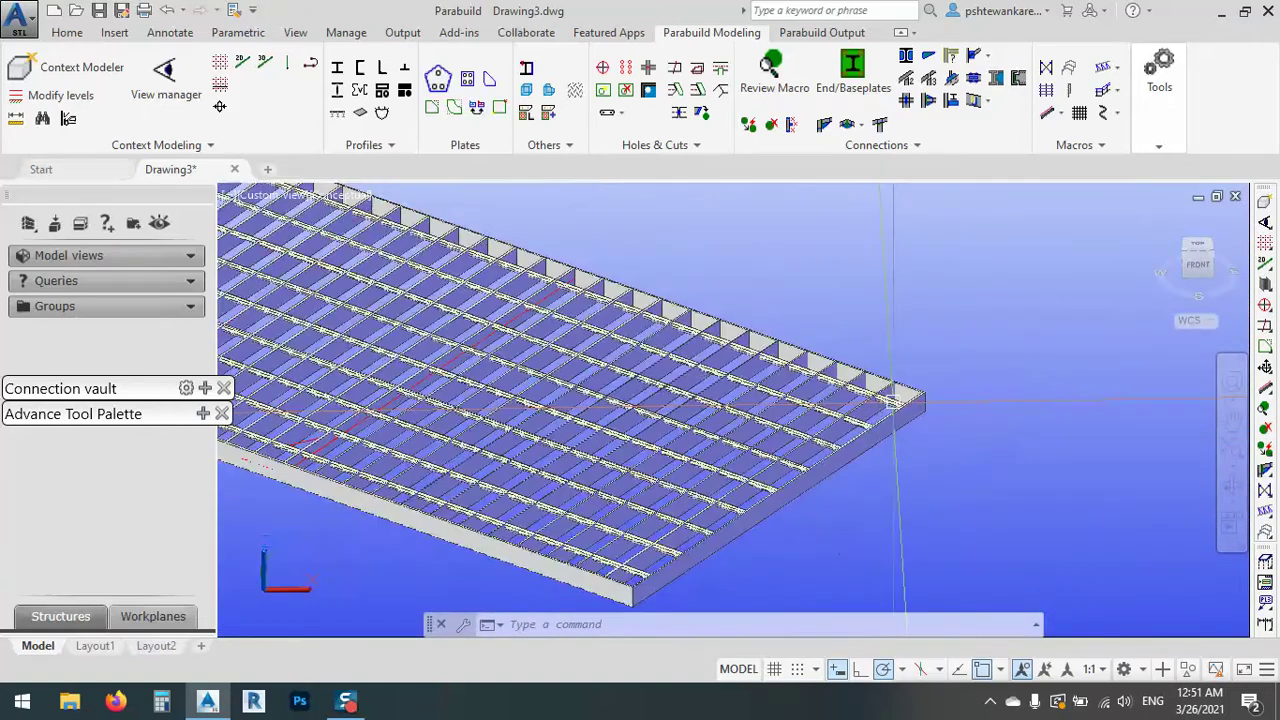
middle_click_drag(893, 405, 841, 347, "shift")
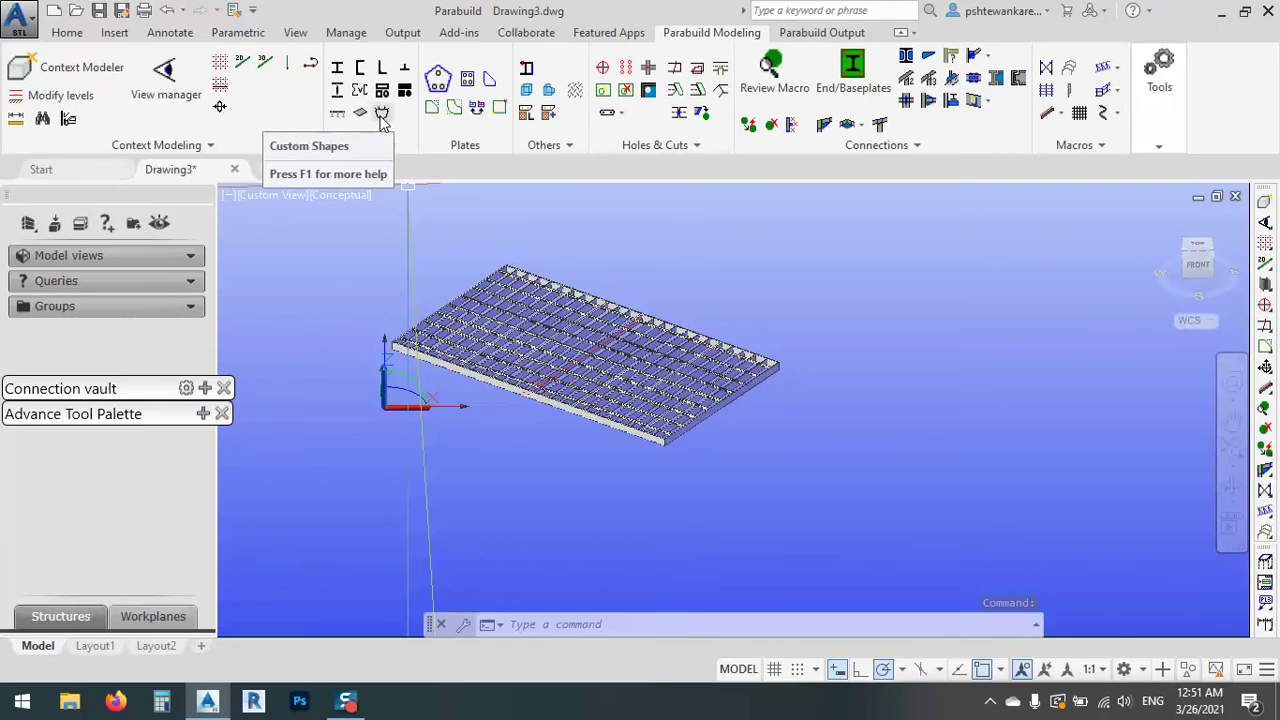
- Place a Miscellaneous Corrugated Web profile, CorrugatedWeb350x50, between two points beside the floor grating
left_click(362, 114)
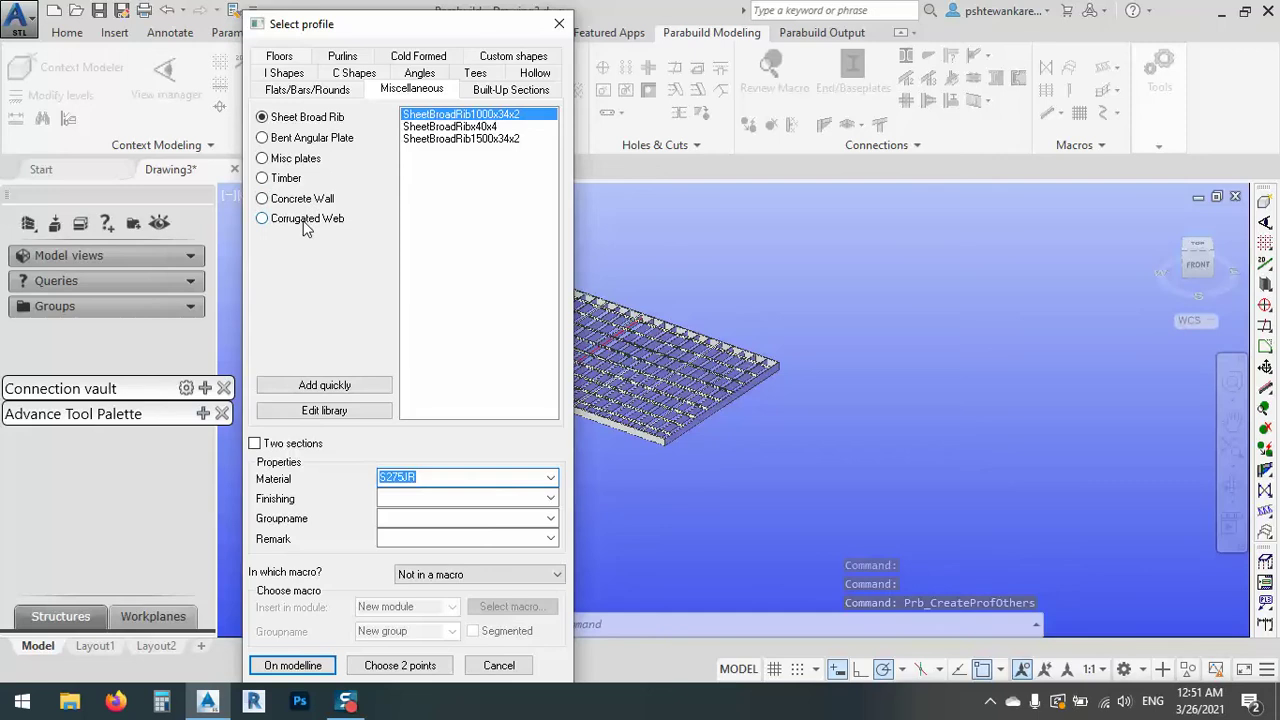
left_click(307, 226)
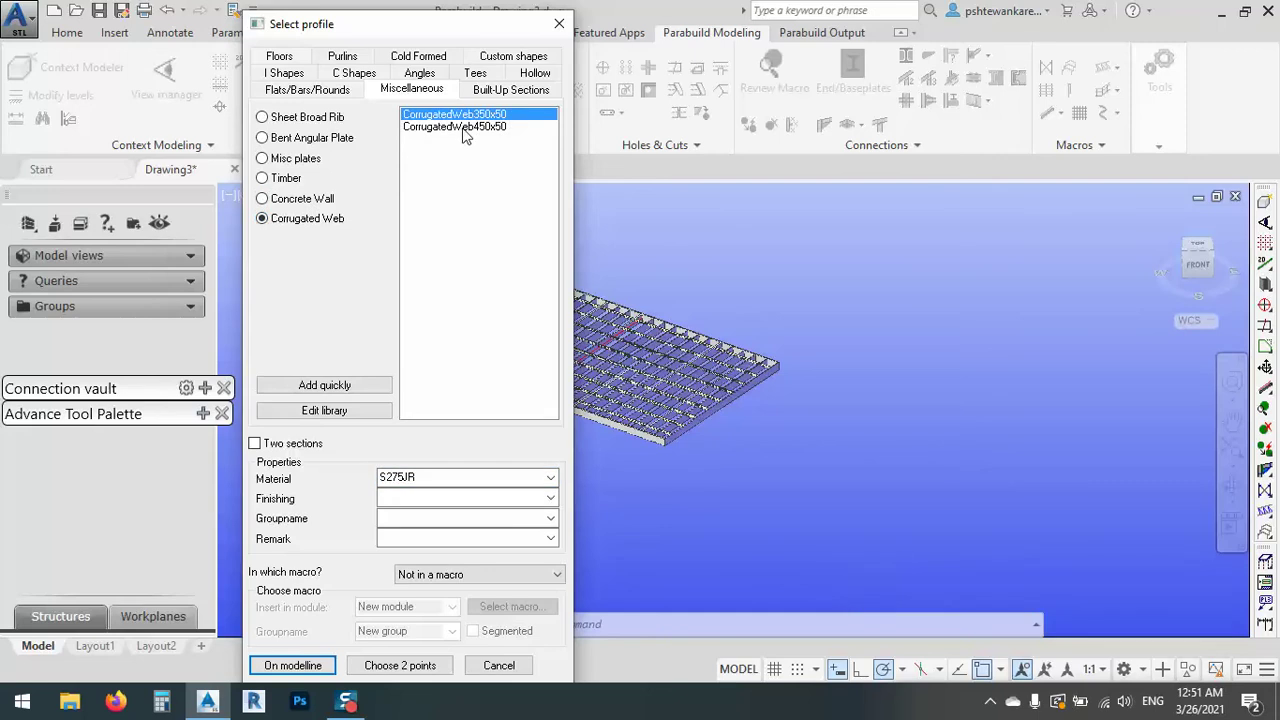
left_click(405, 665)
left_click(707, 512)
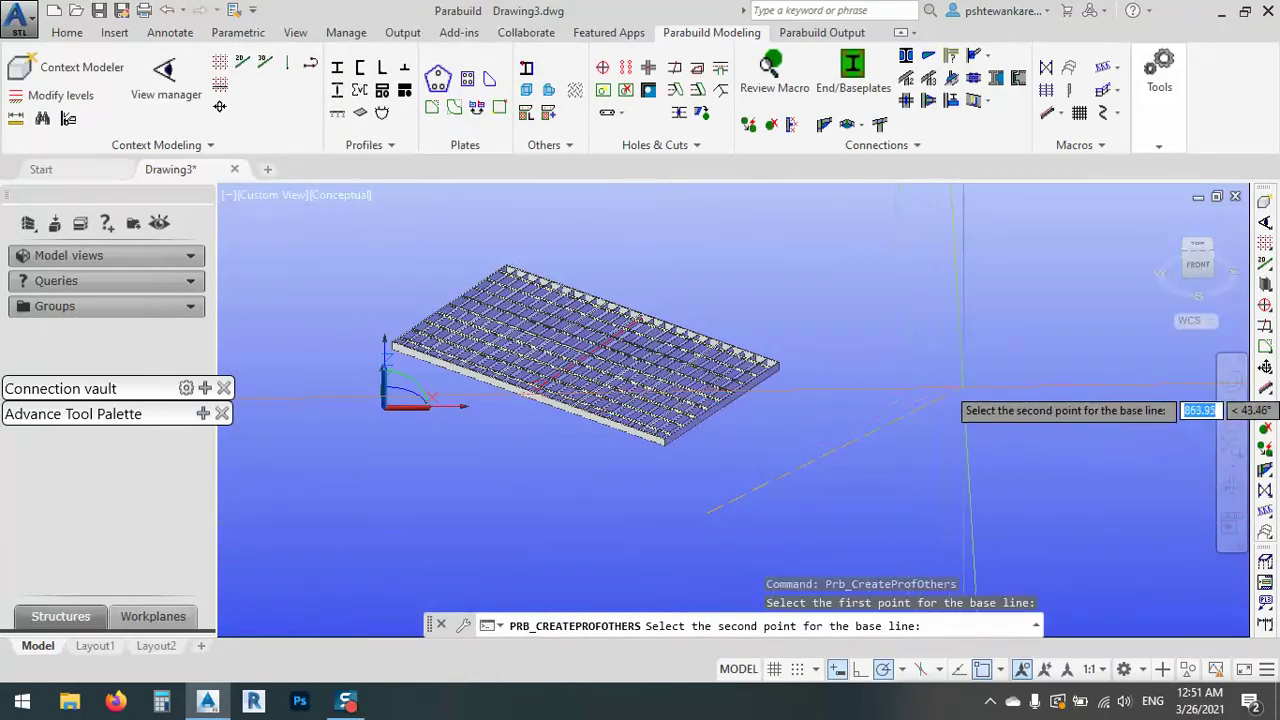
left_click(1011, 511)
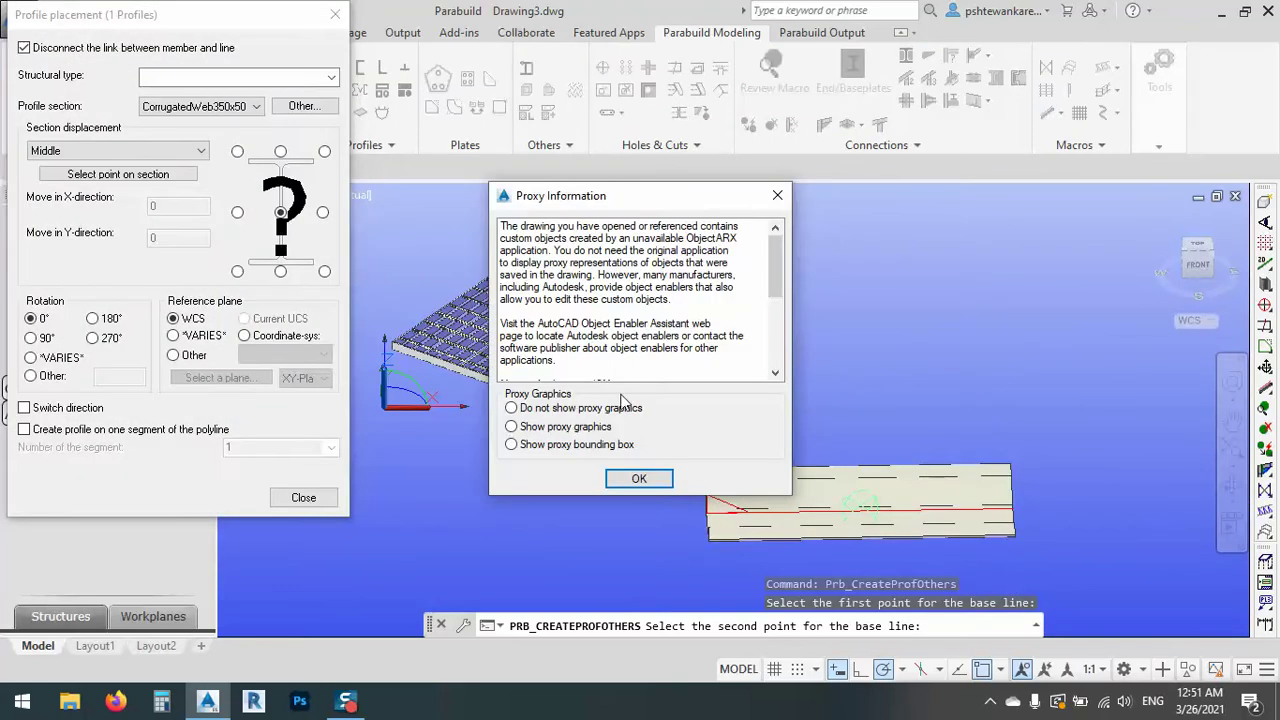
left_click(639, 478)
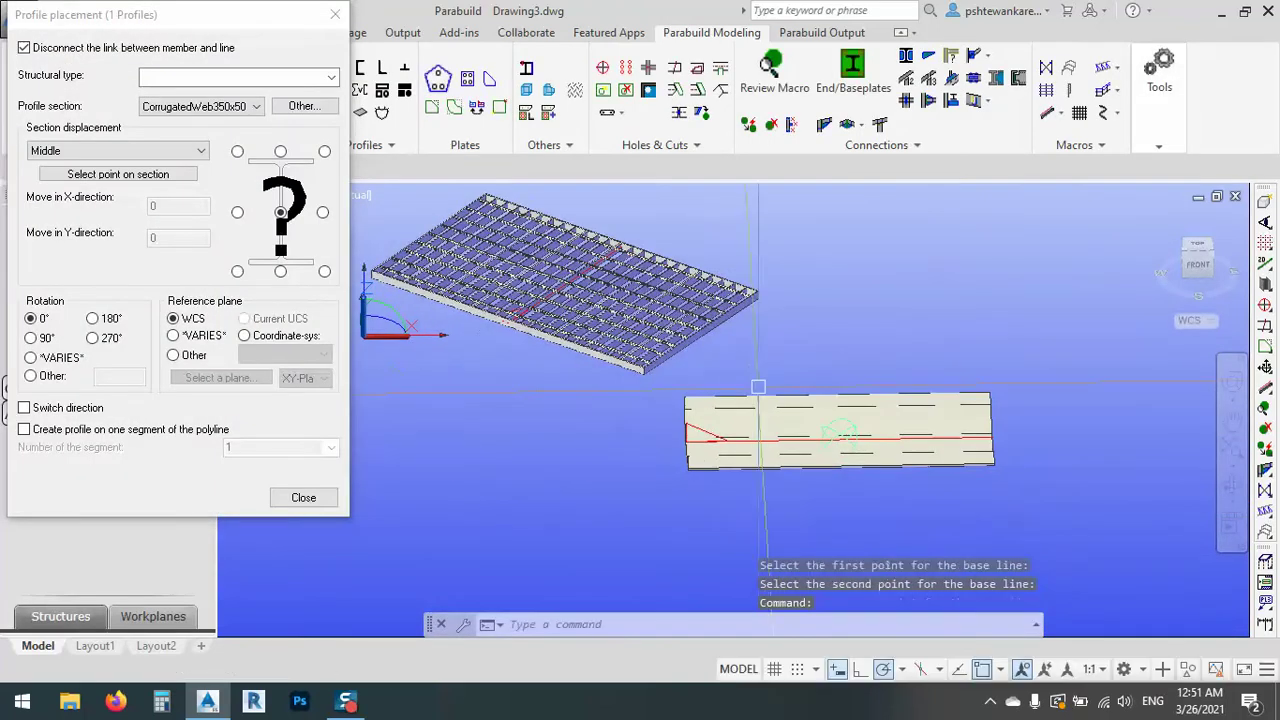
- Change the corrugated profile's section to CorrugatedWeb450x50 and finish its placement
middle_click_drag(746, 507, 820, 400, "shift")
scroll(820, 400, "up", 5)
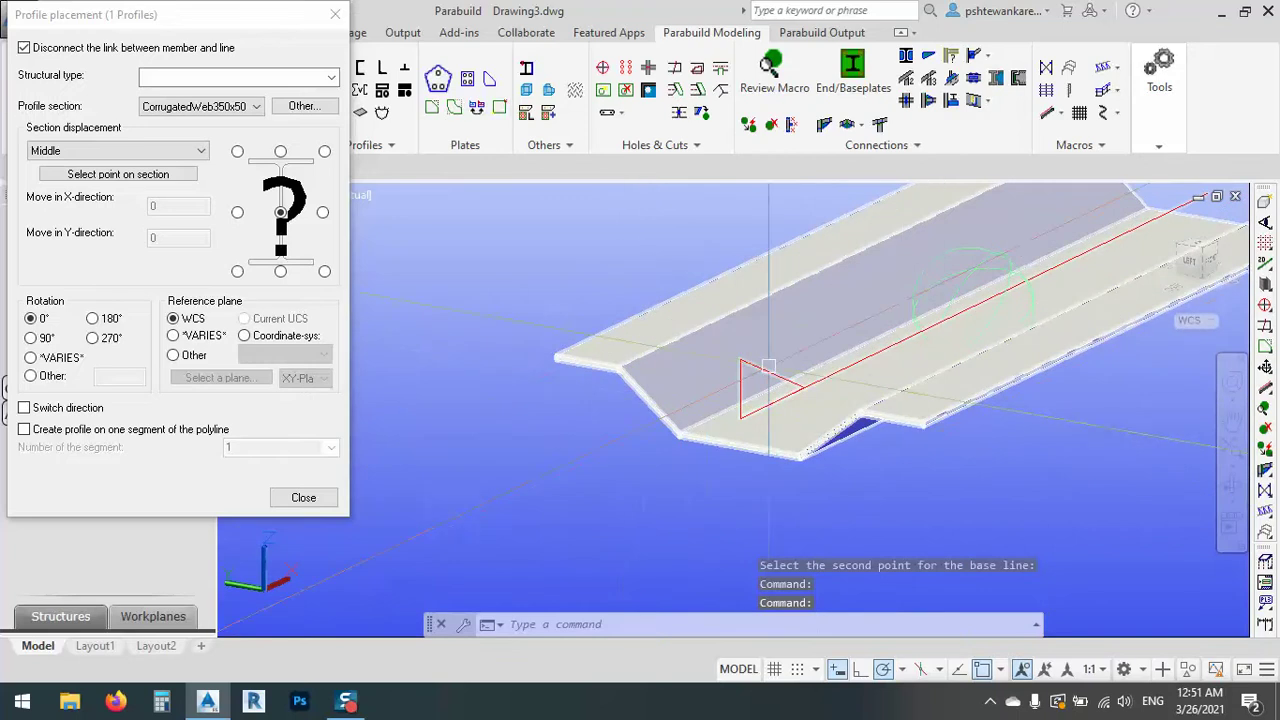
left_click(200, 107)
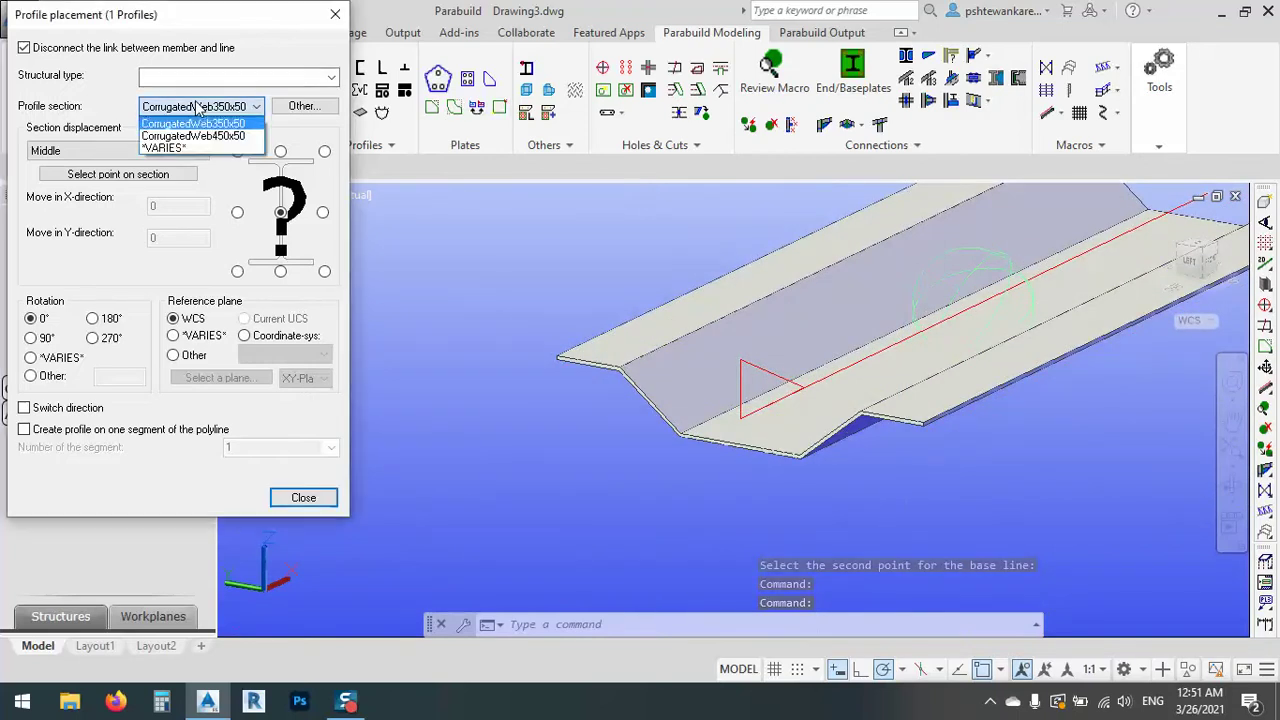
left_click(195, 136)
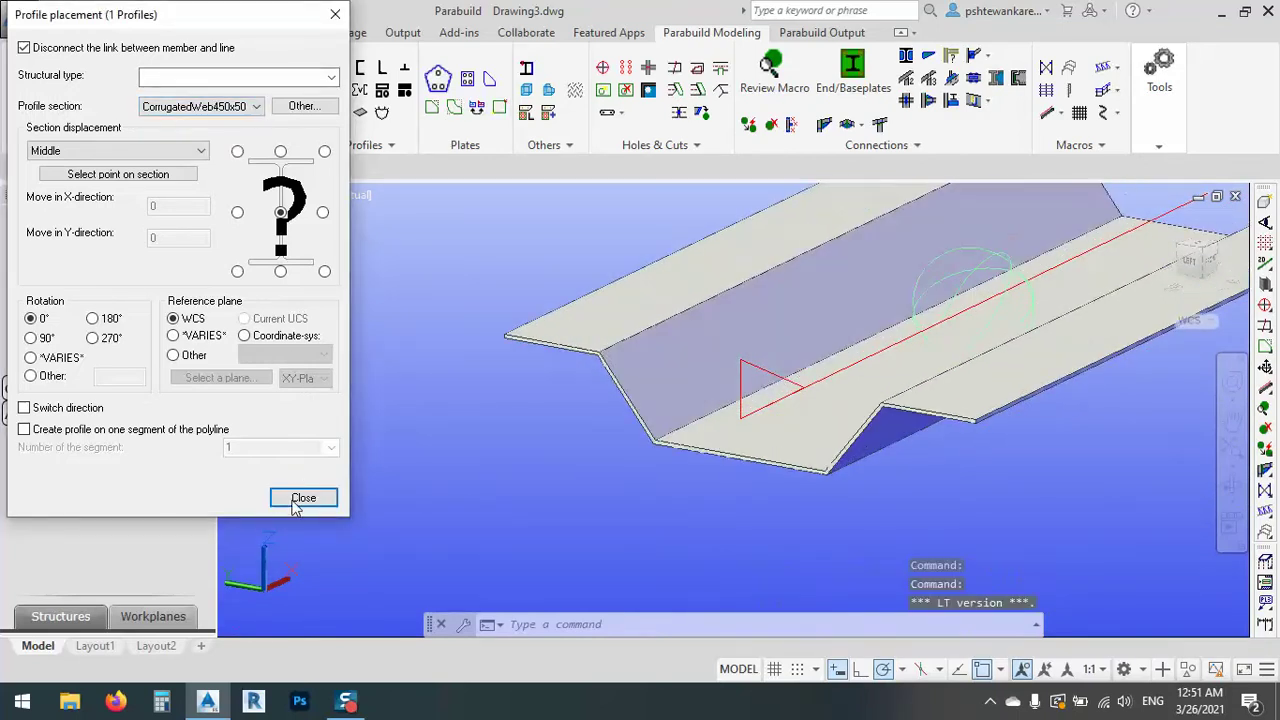
left_click(303, 497)
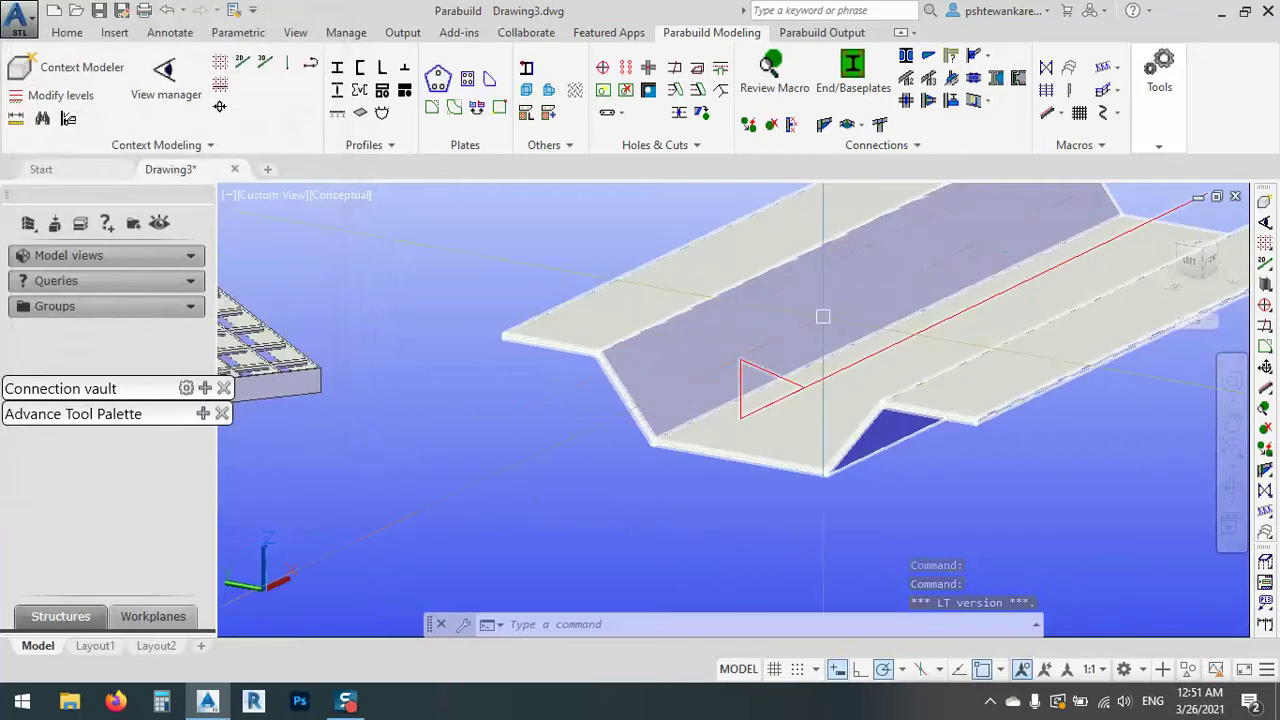
- Try to apply the Lowering a member command to the corrugated web profile
scroll(785, 346, "down", 5)
middle_click_drag(785, 346, 713, 352)
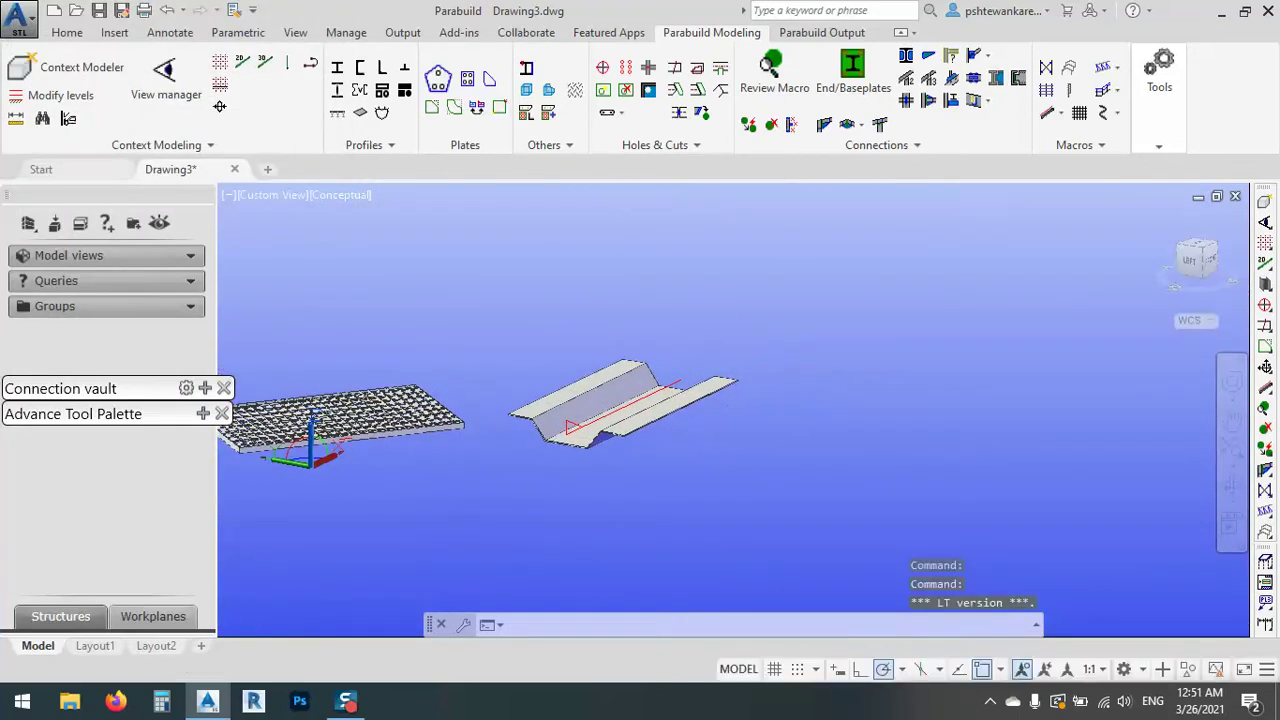
left_click(659, 481)
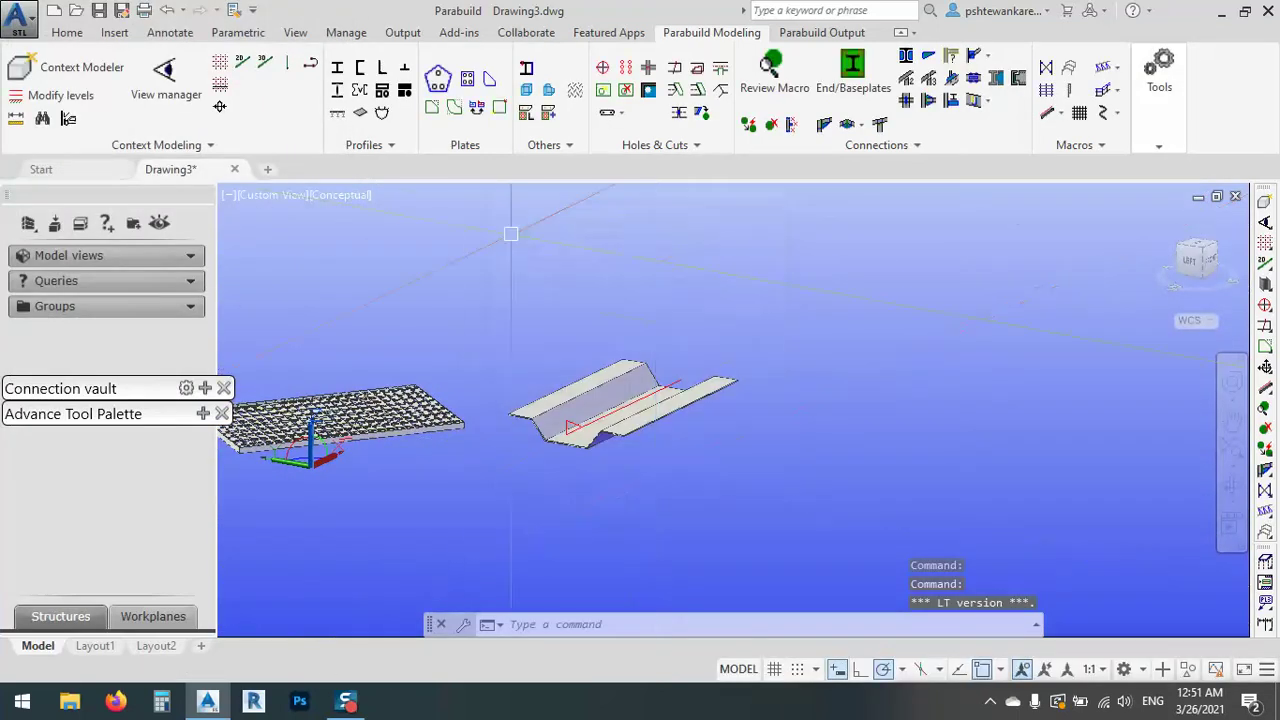
left_click(385, 147)
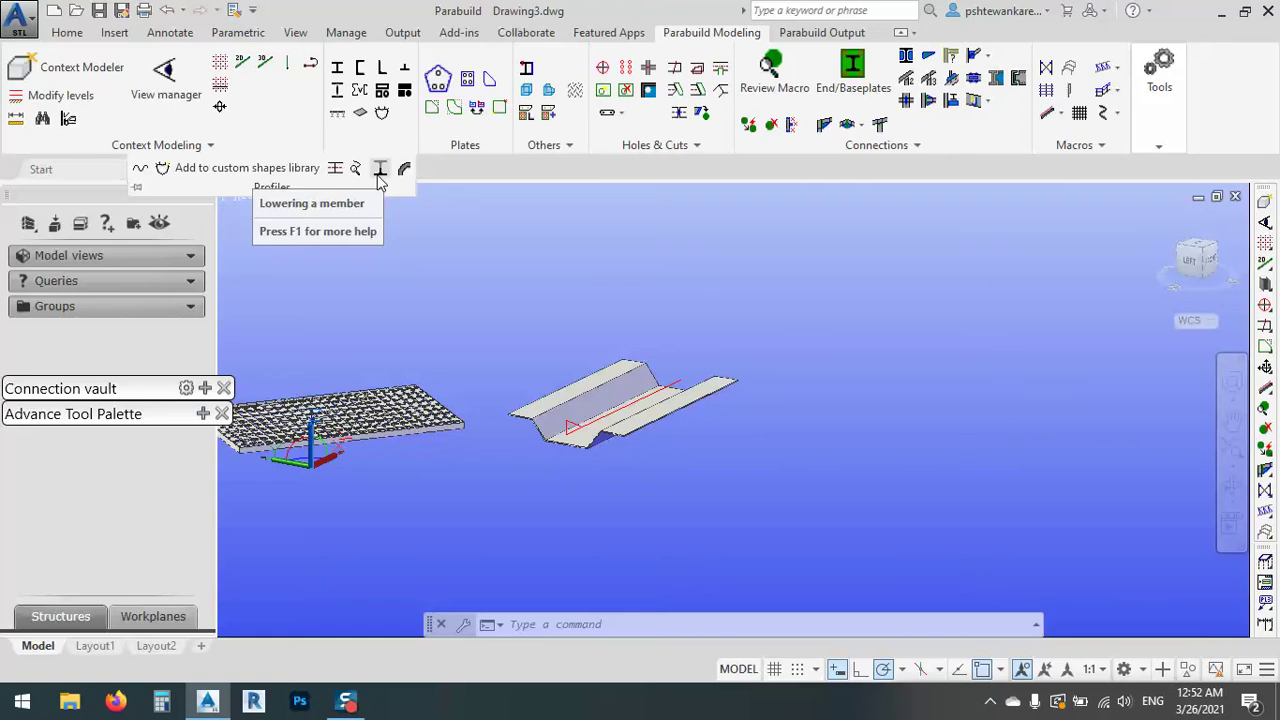
left_click(379, 170)
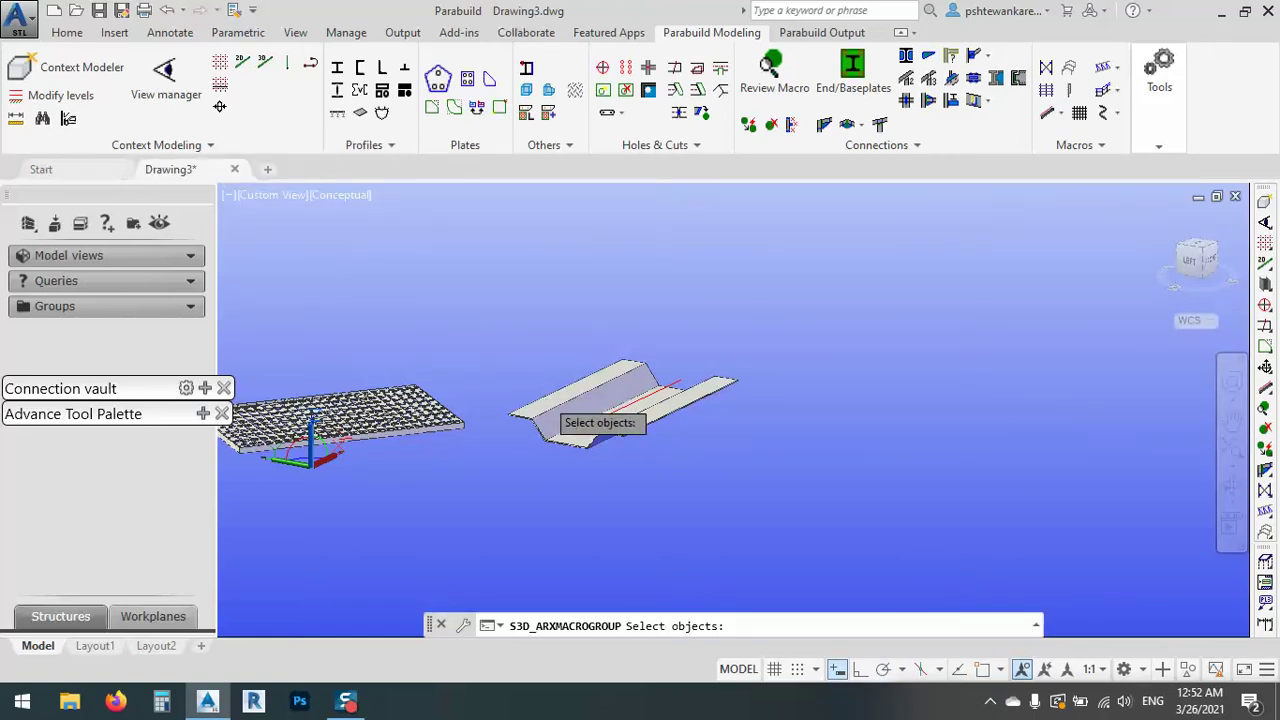
left_click(552, 410)
left_click(797, 403)
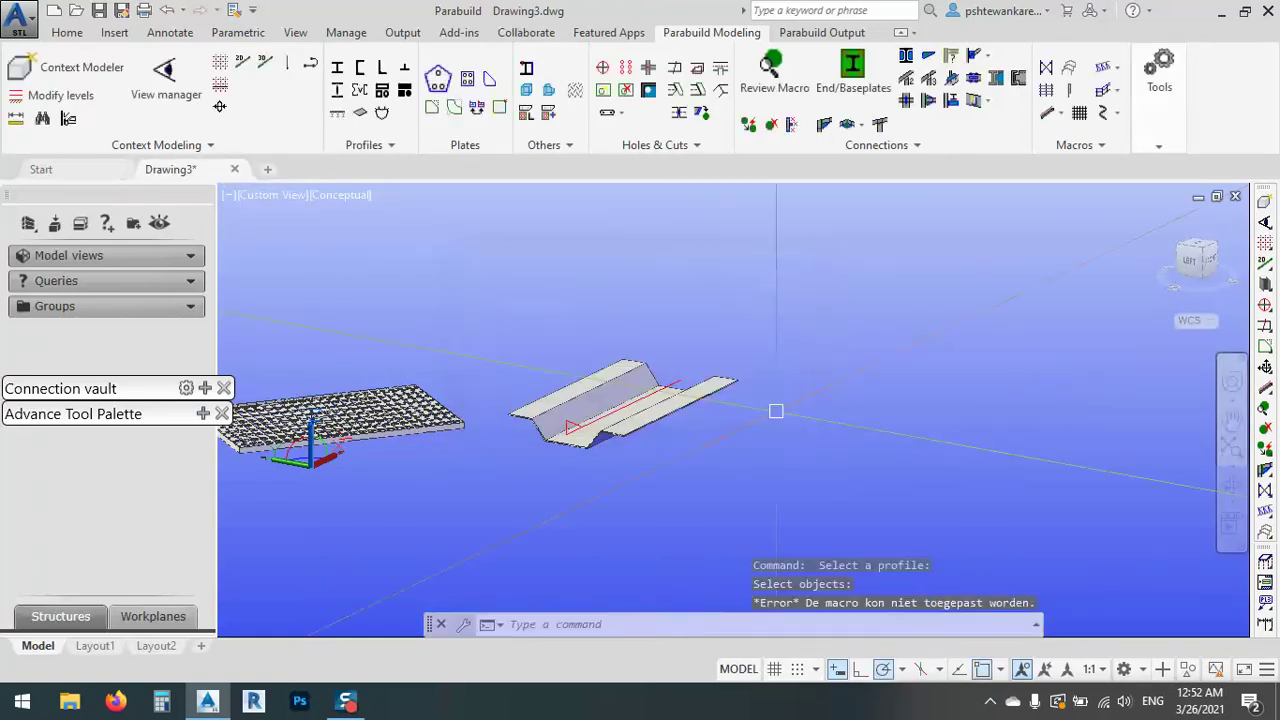
- Insert the Miscellaneous Arc macro at a point beside the corrugated web profile and dismiss the proxy information
left_click(393, 145)
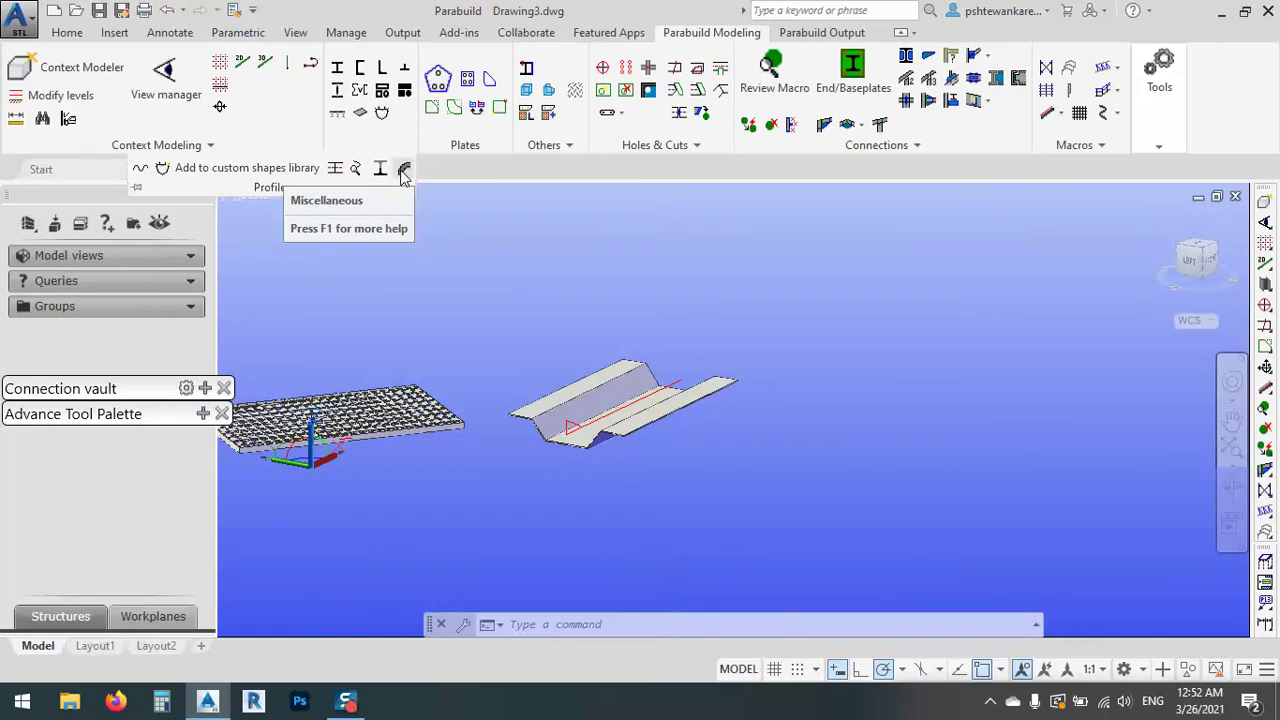
left_click(404, 170)
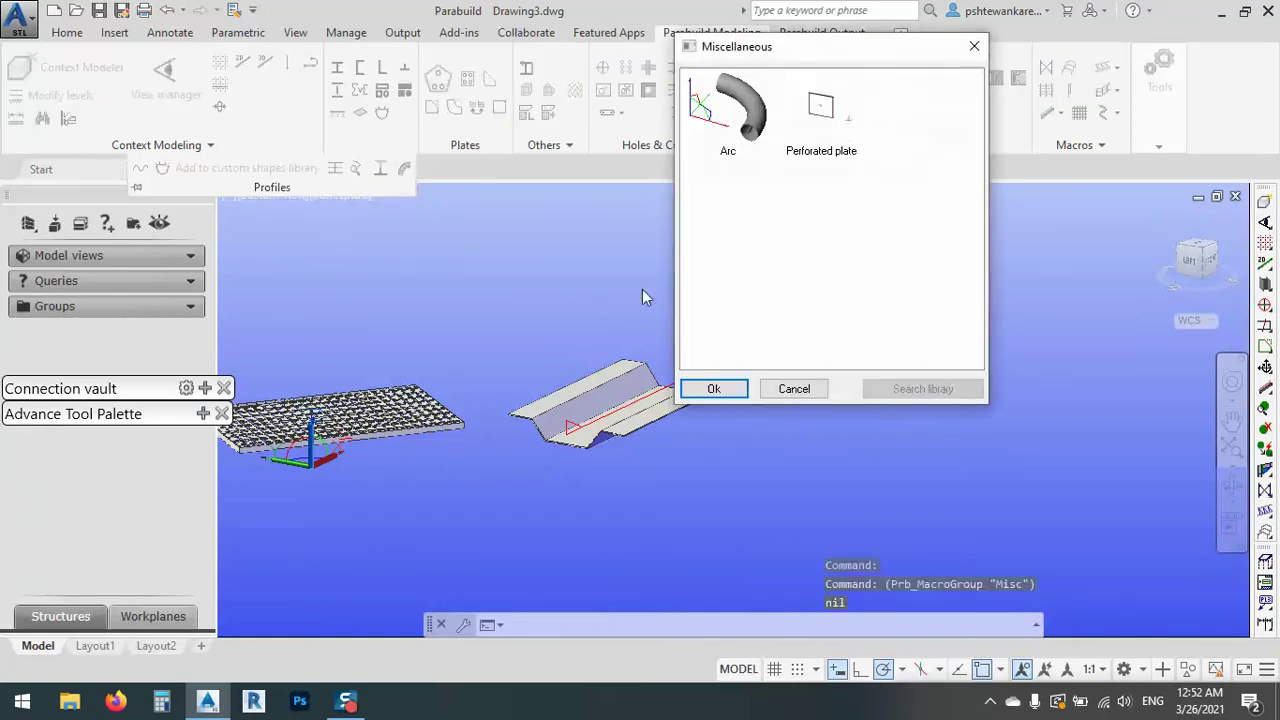
left_click(752, 118)
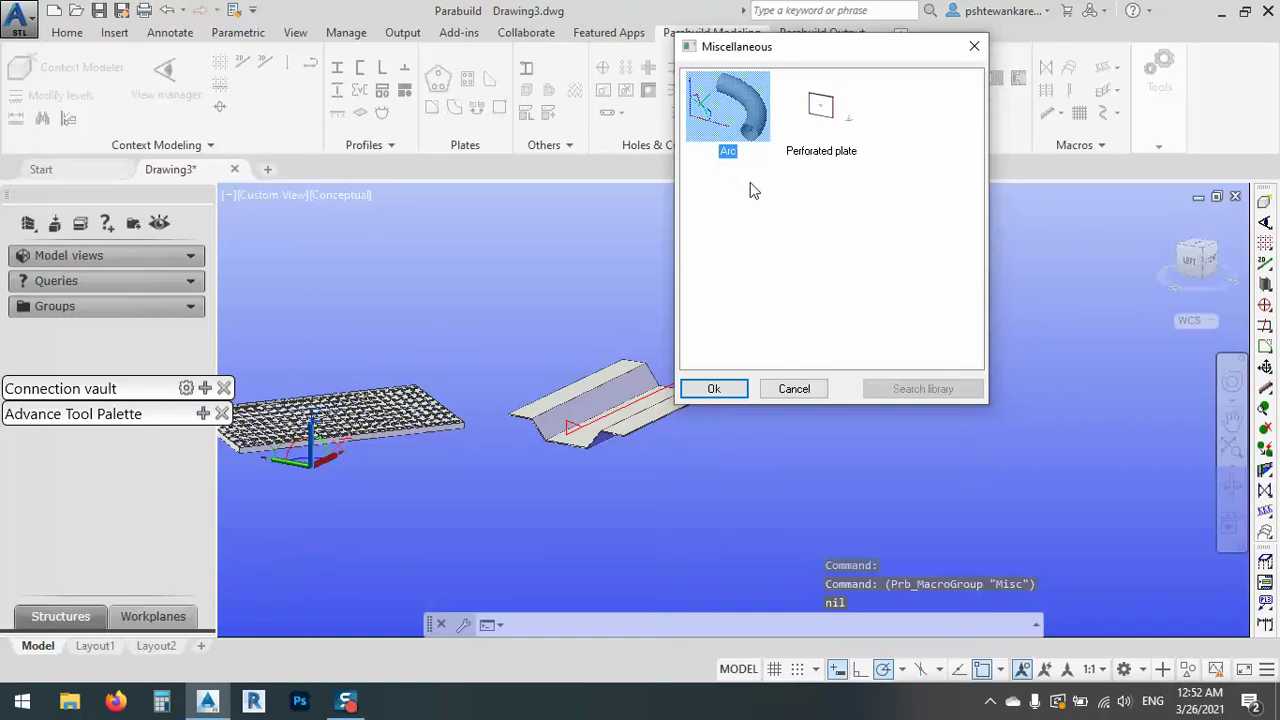
left_click(716, 389)
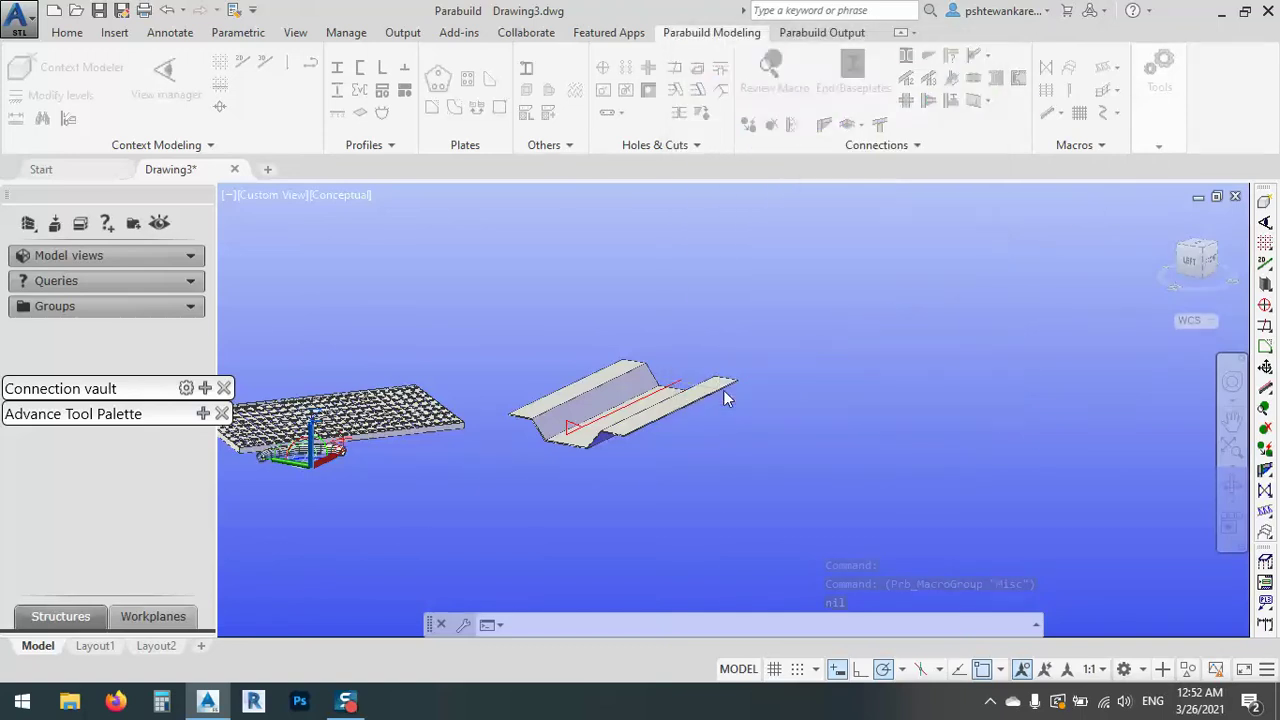
left_click(790, 322)
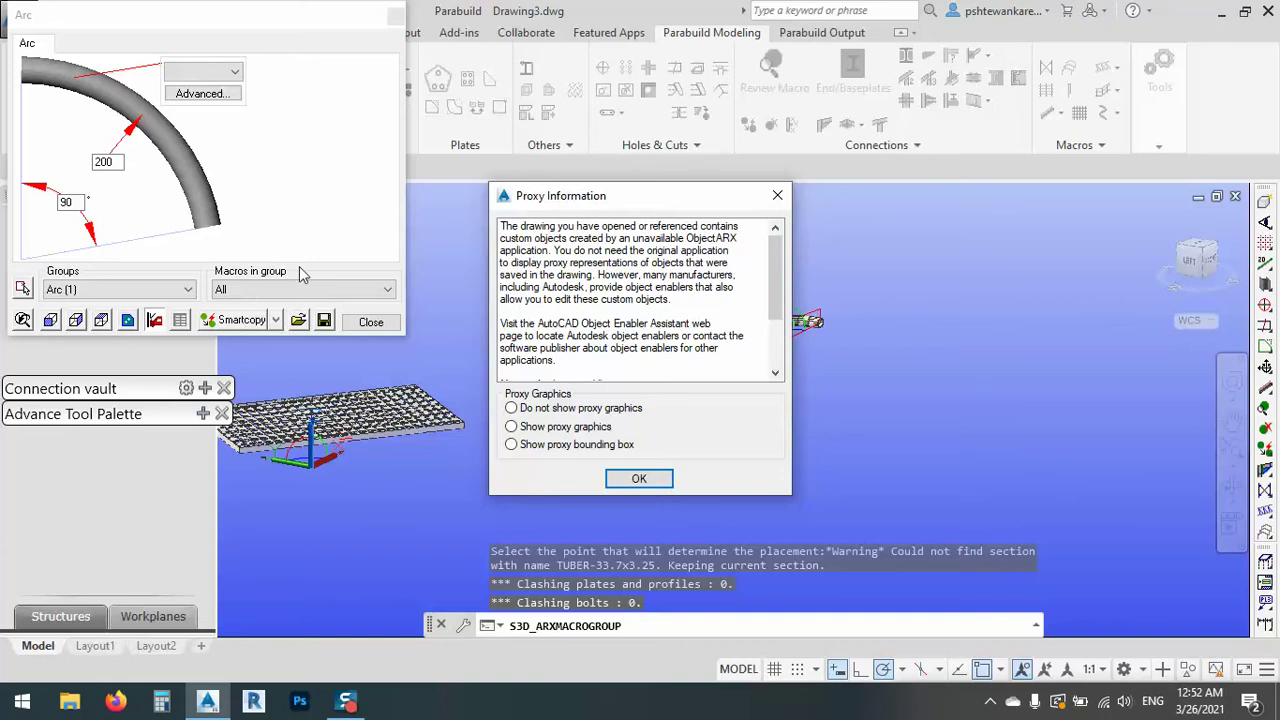
left_click(639, 479)
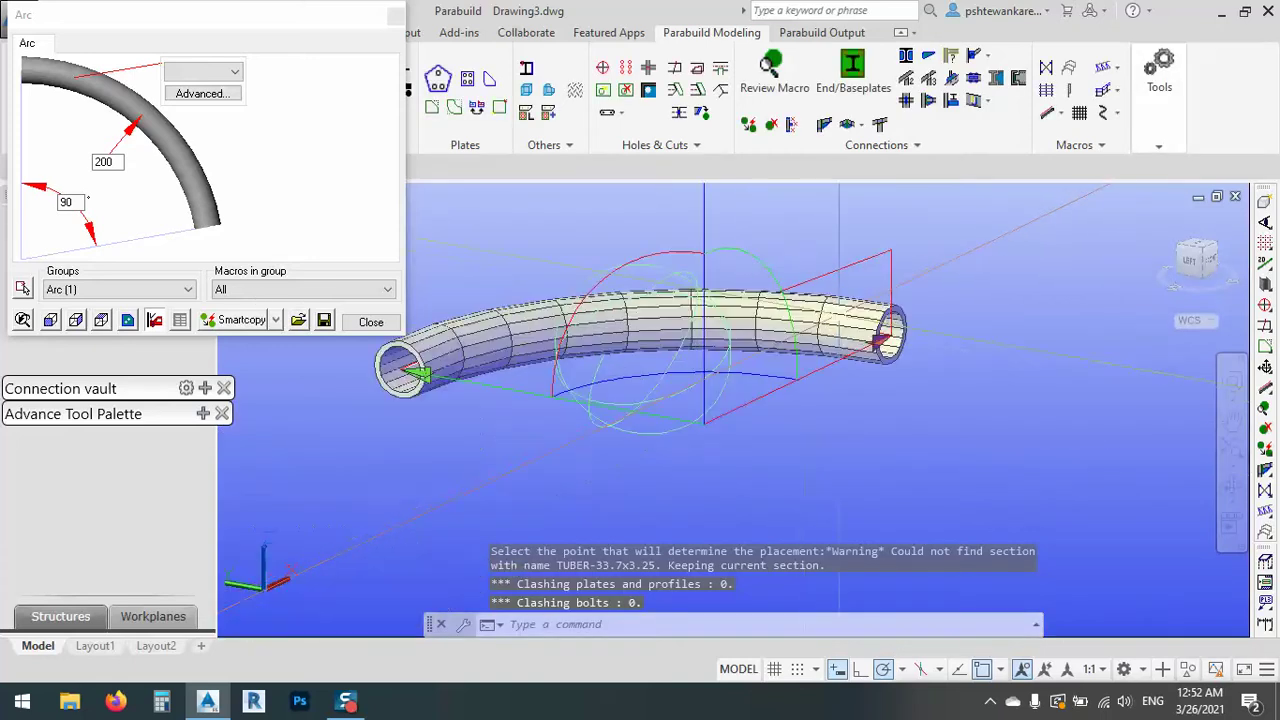
- Set the arc's profile section to the hot-finished circular hollow section CHS 244.5x20
left_click(208, 93)
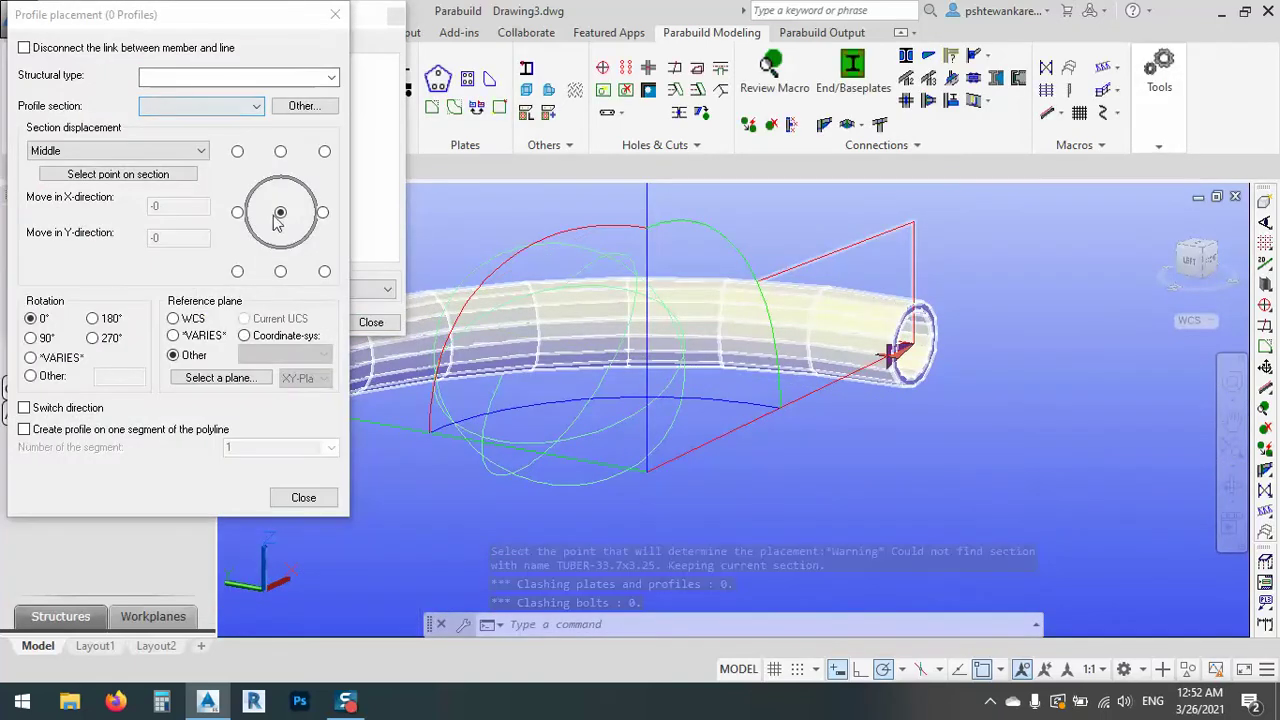
left_click(305, 106)
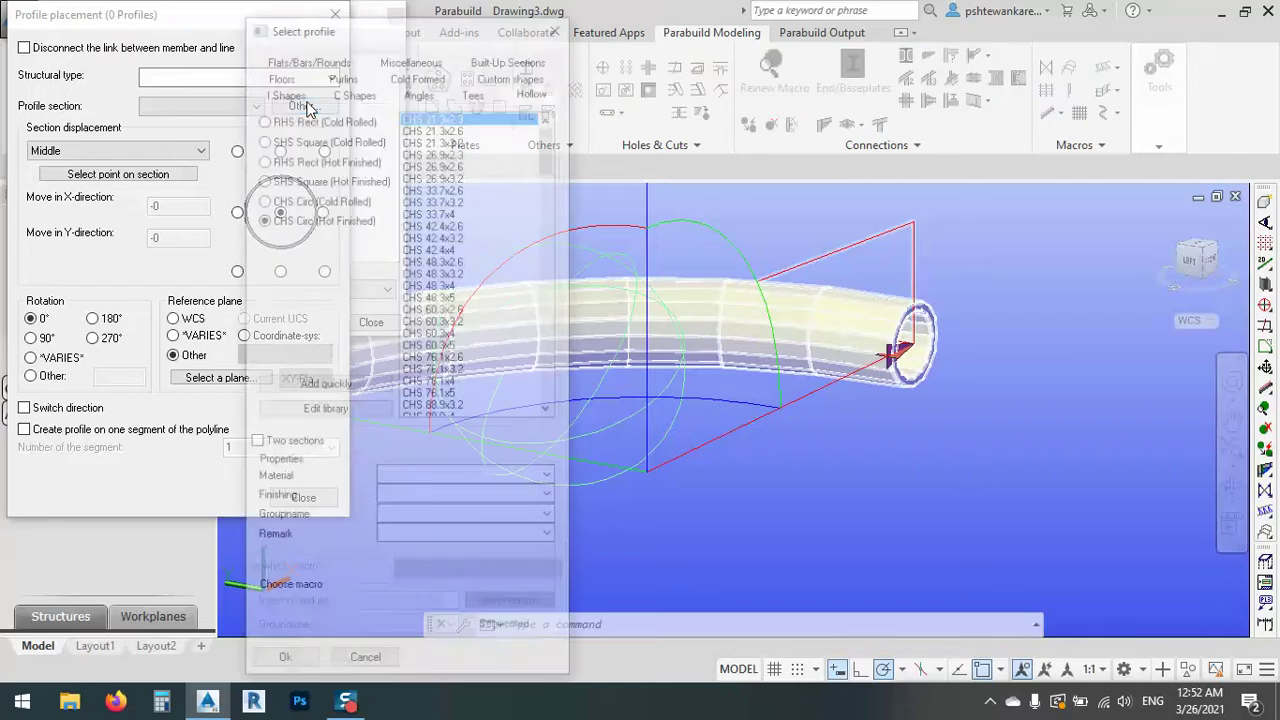
scroll(437, 258, "down", 20)
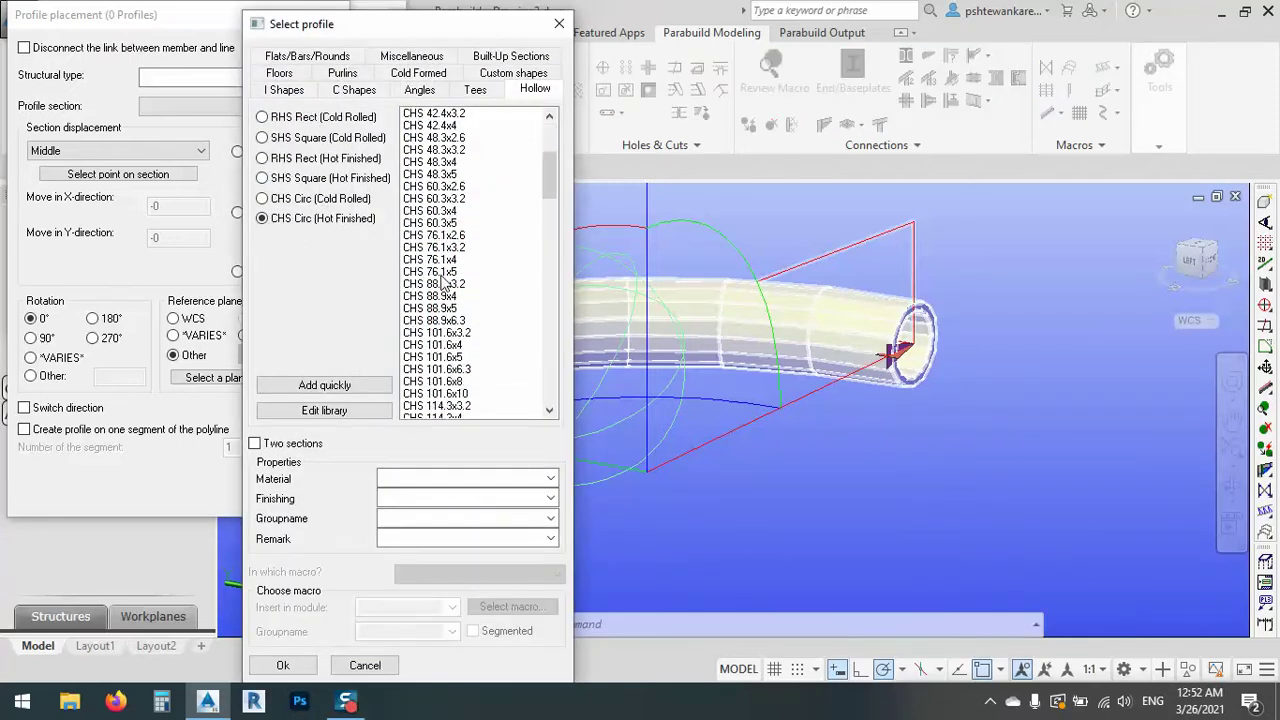
left_click(438, 382)
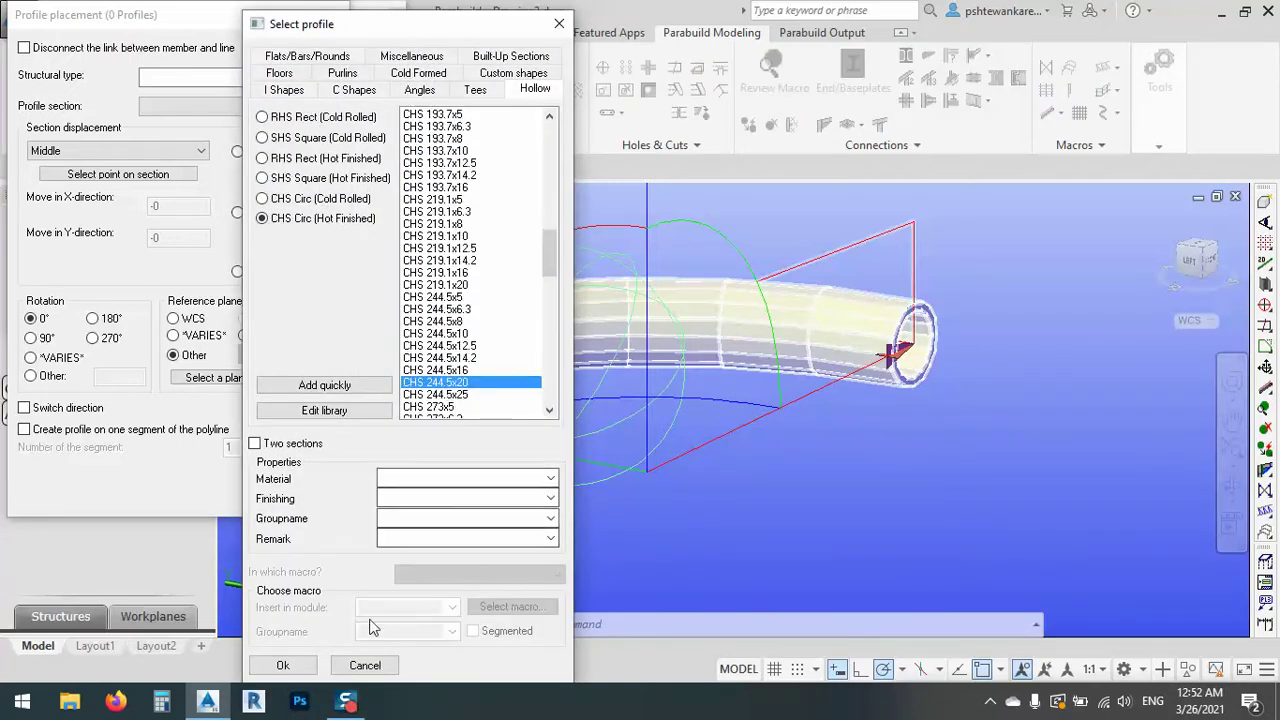
left_click(298, 663)
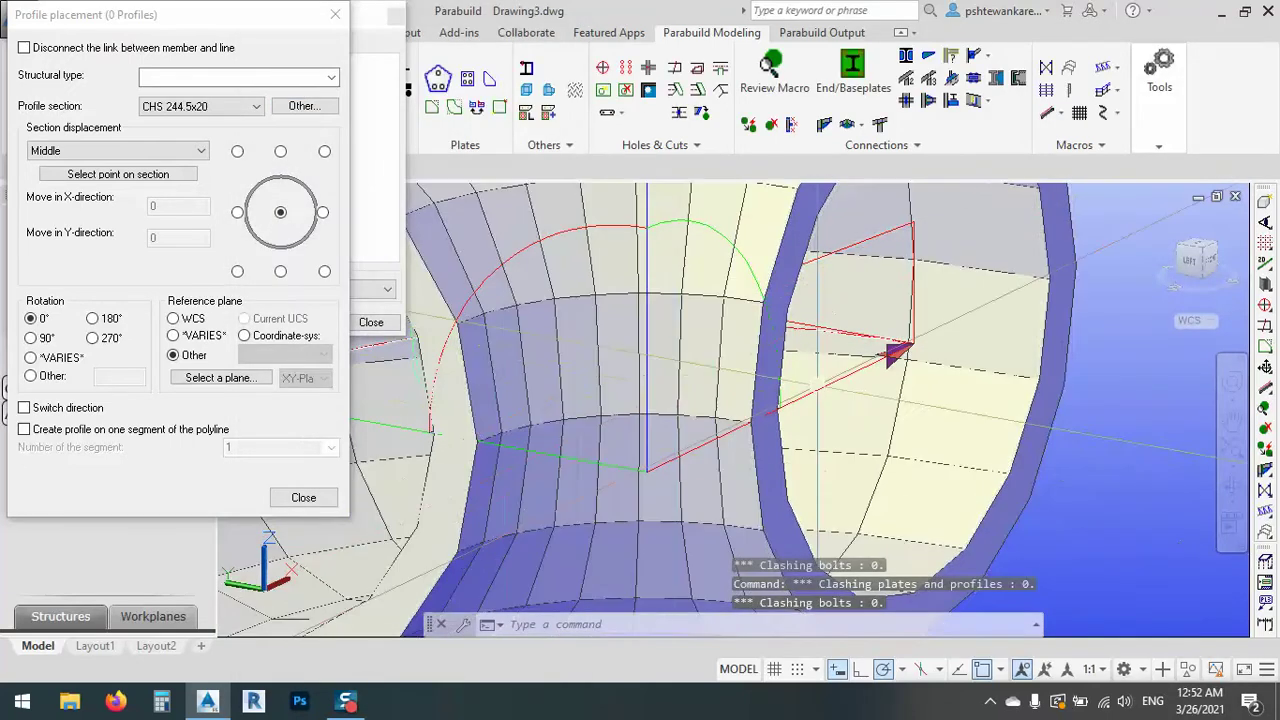
left_click(303, 498)
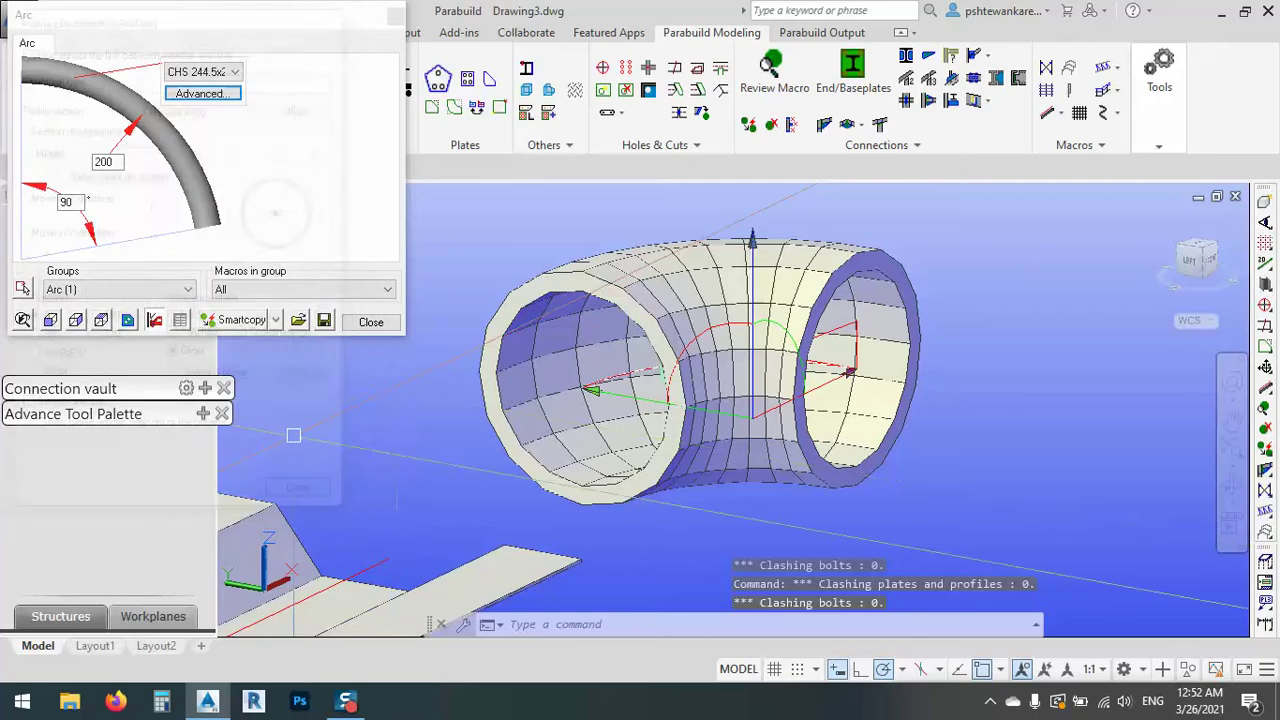
- Set the pipe arc's radius to 1000 and its angle to 270°, and finish editing the macro
left_click(117, 161)
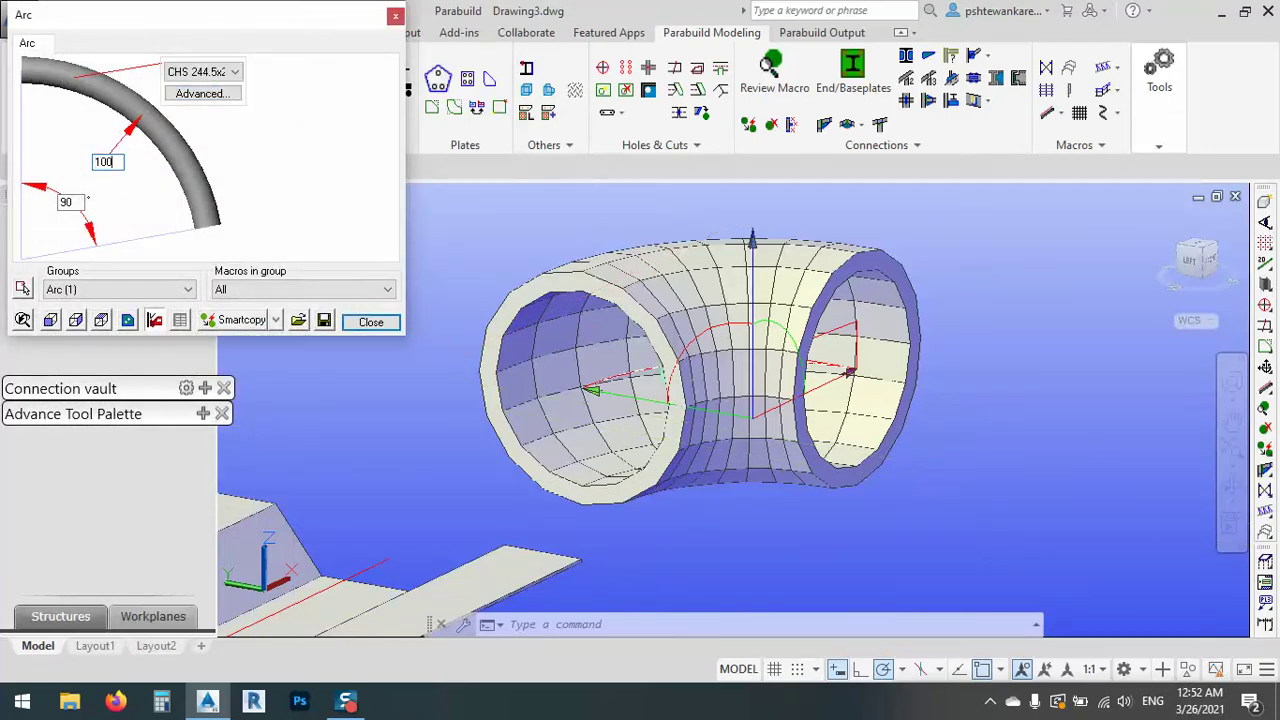
type("1000")
left_click(69, 199)
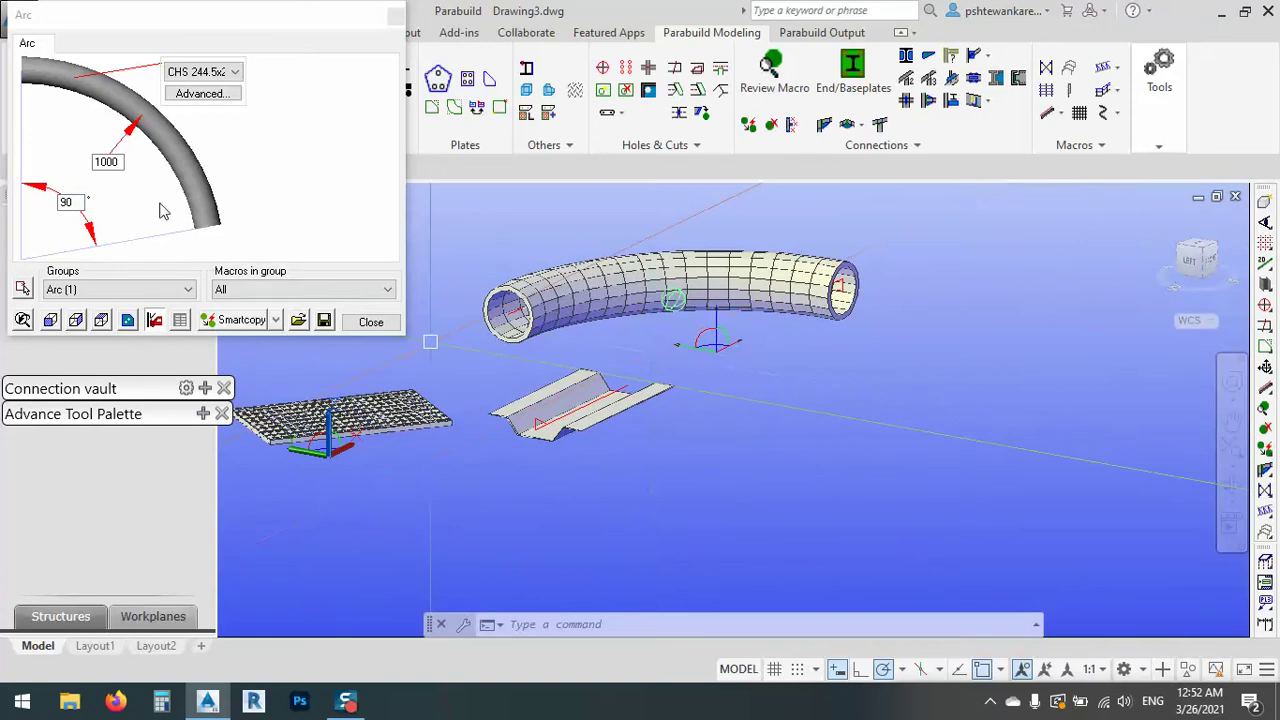
left_click(68, 200)
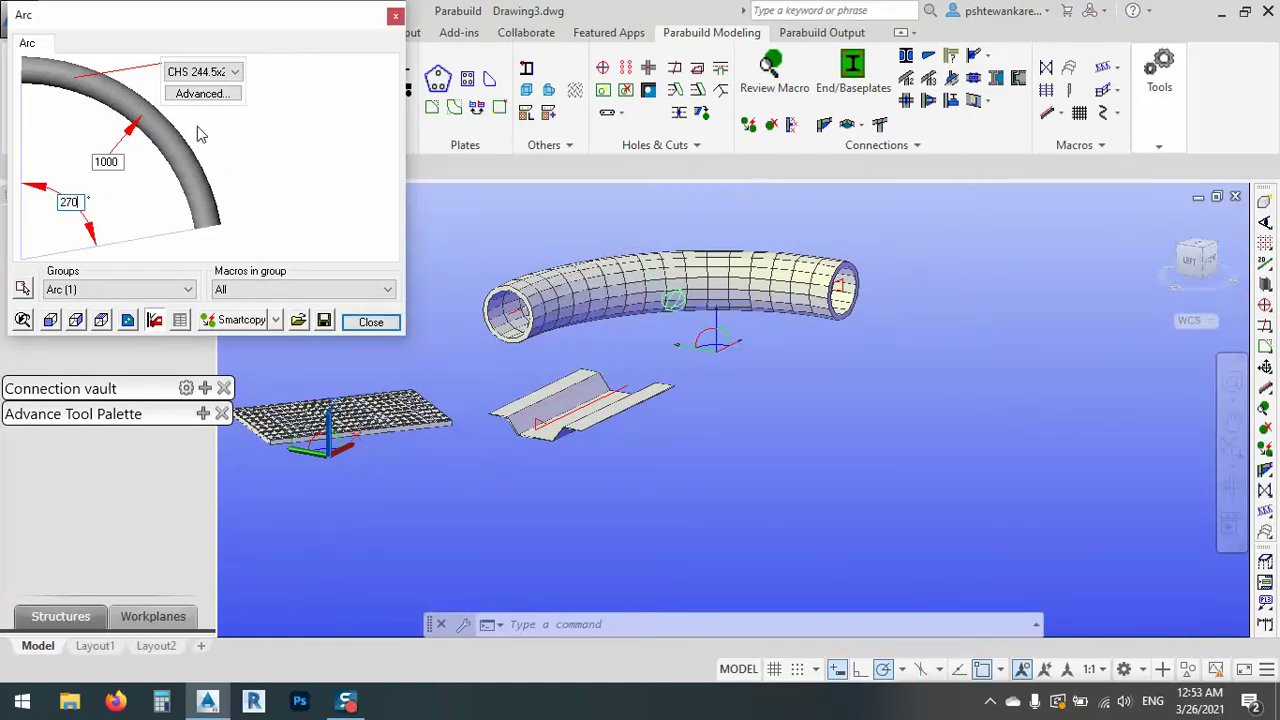
left_click(108, 160)
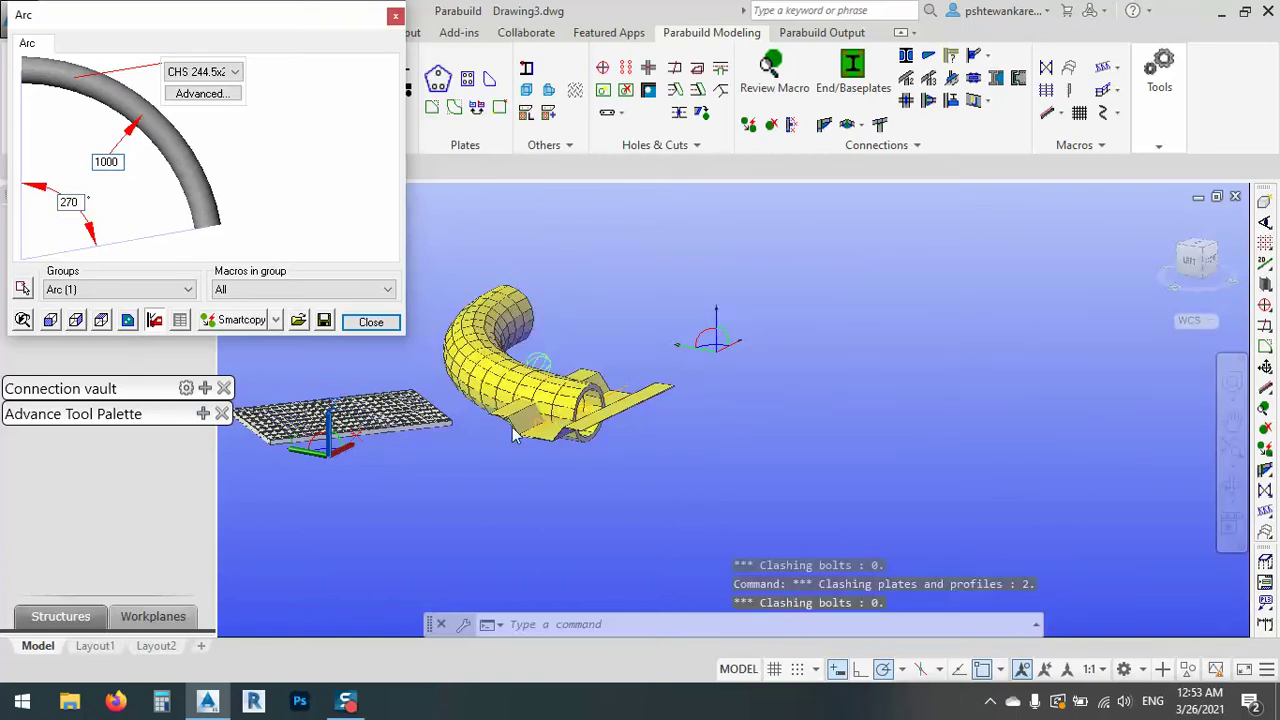
left_click(371, 322)
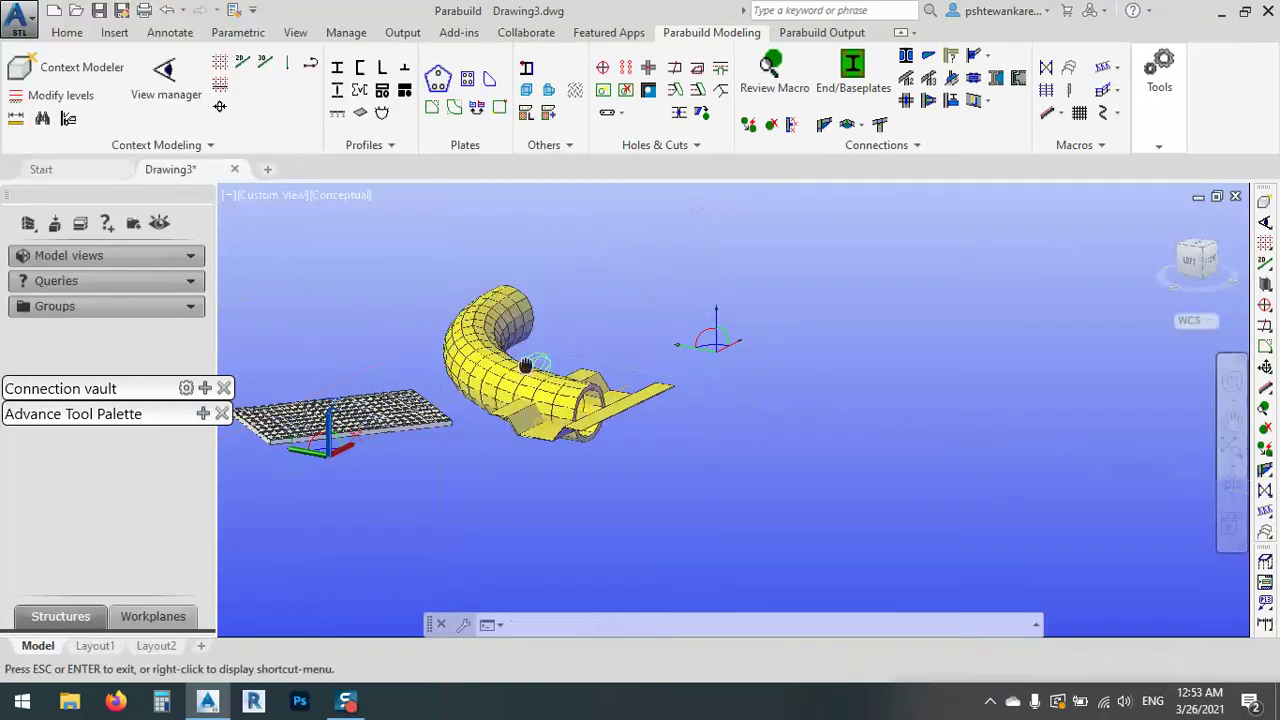
middle_click_drag(526, 342, 578, 400)
key("F12")
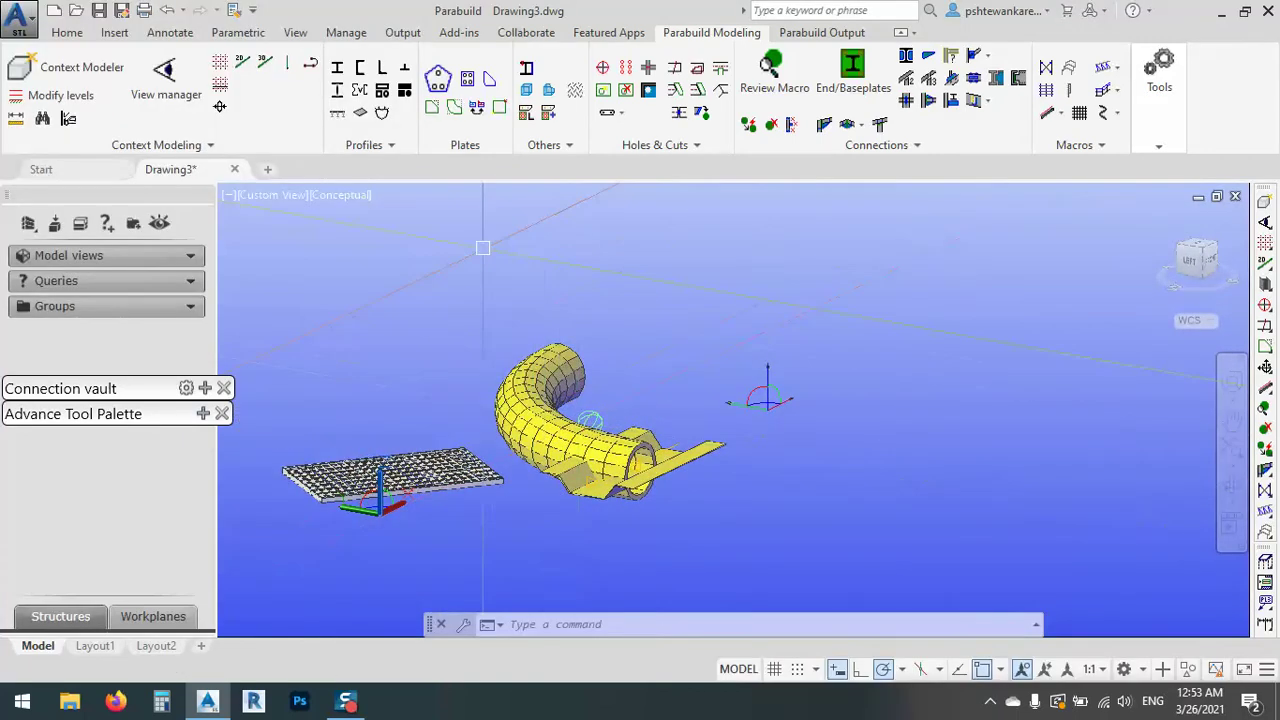
- Insert a 100 x 100 rectangular plate, 10 thick, with a single bolt of diameter 16, in the free area beside the pipe arc
left_click(474, 84)
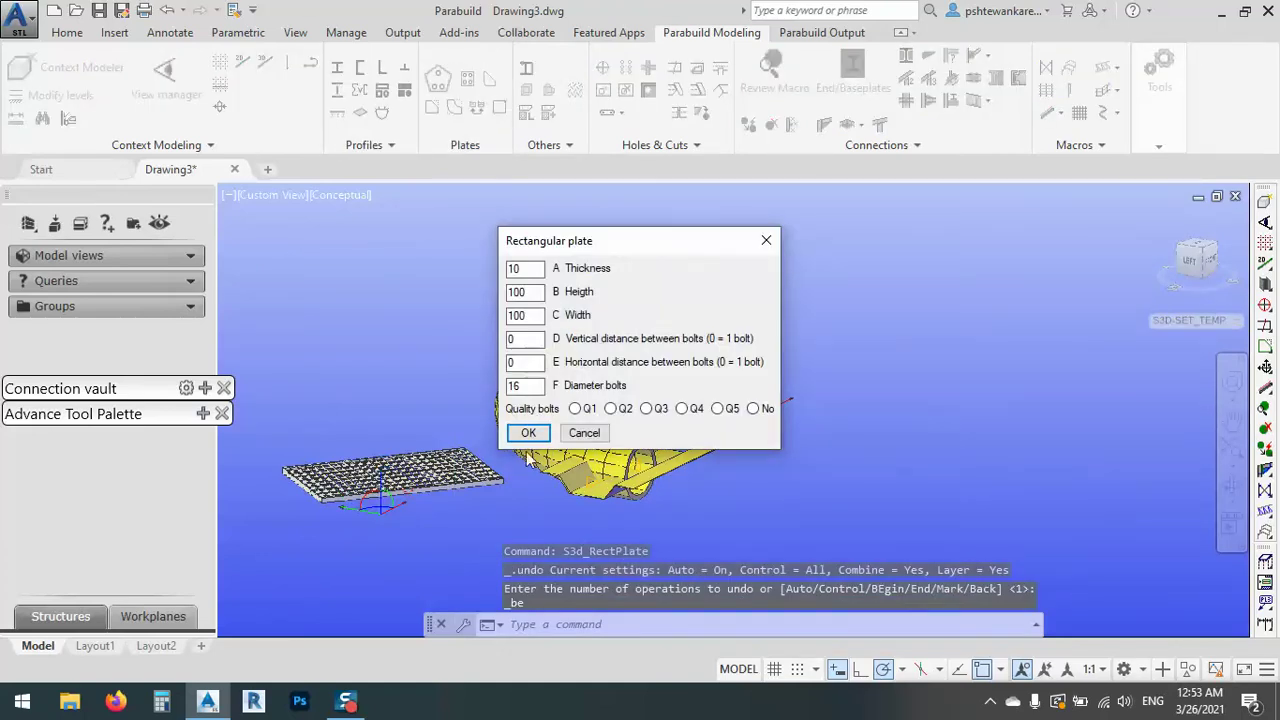
left_click(530, 433)
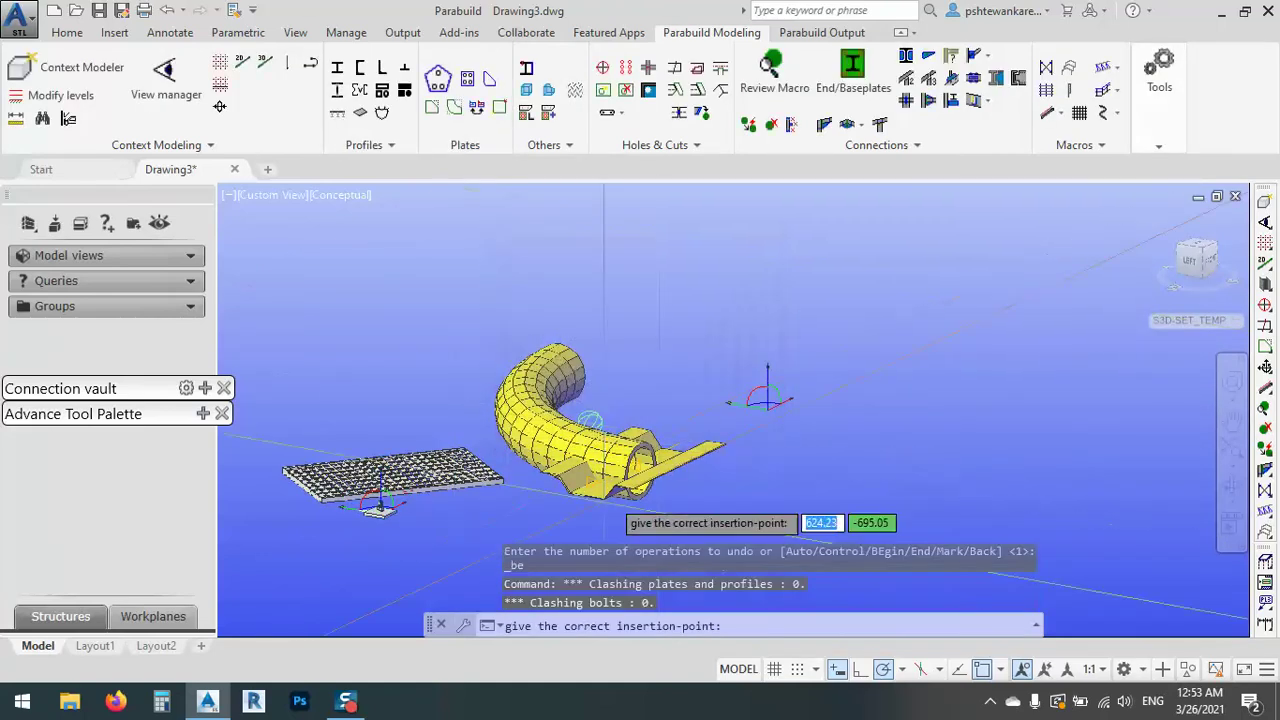
left_click(872, 397)
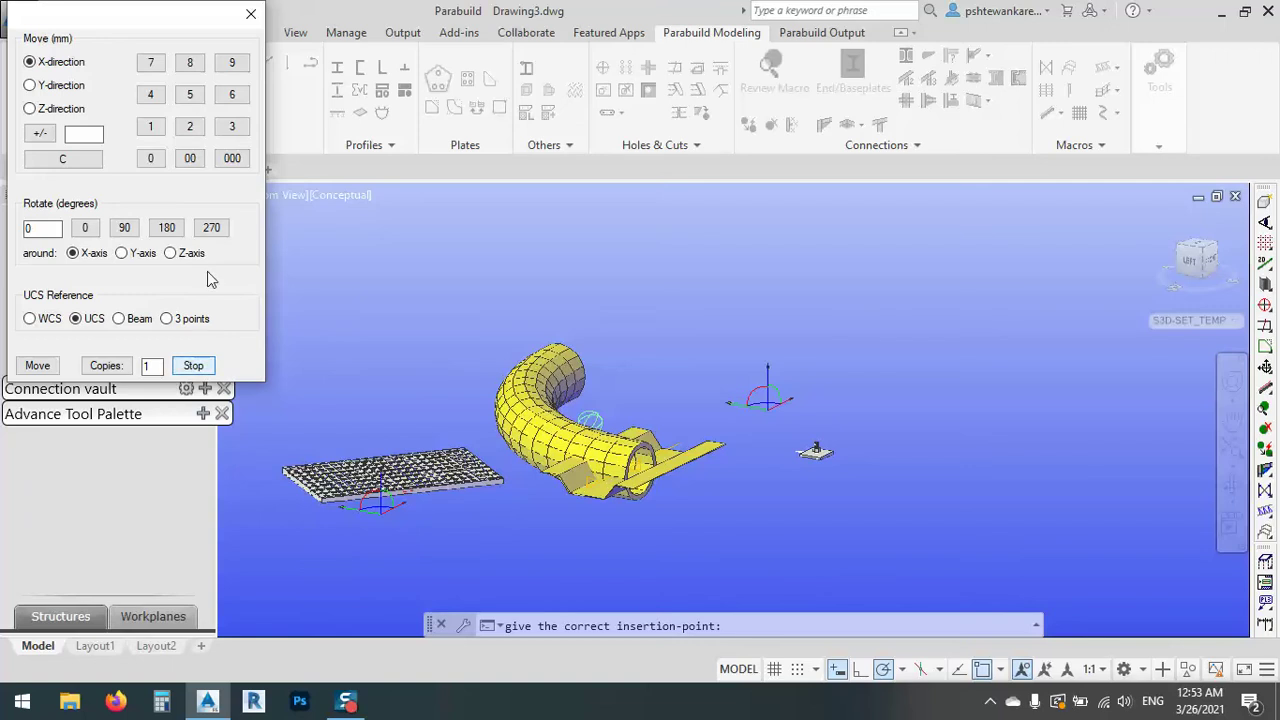
left_click(251, 14)
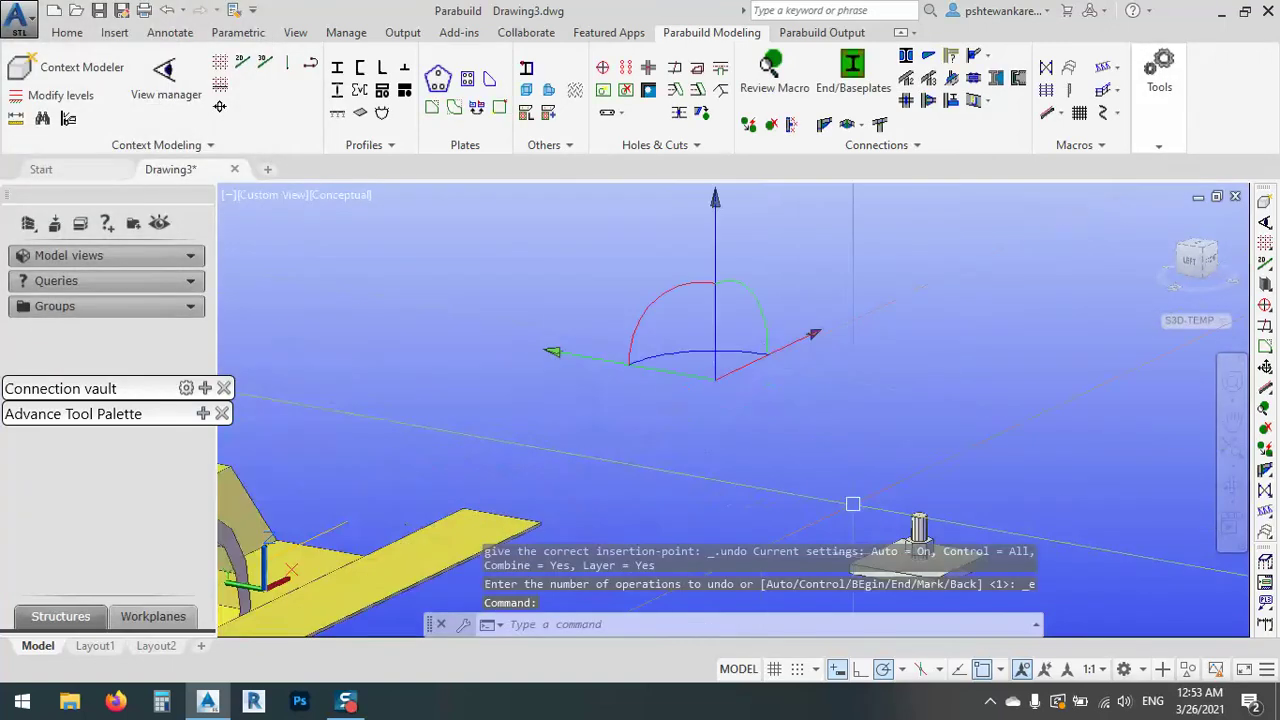
scroll(697, 374, "up", 5)
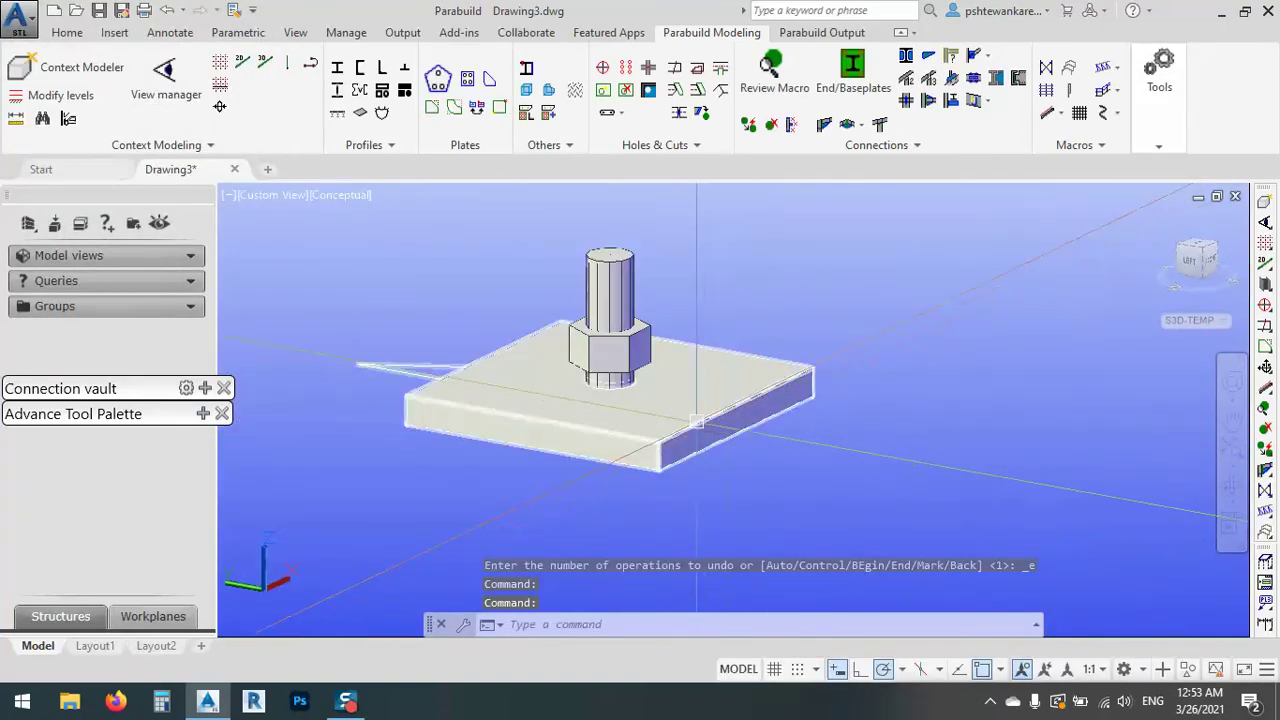
- Insert the Staco exact library element PcP_O2-1100x275 as regular elements next to the bolted plate
scroll(697, 423, "down", 5)
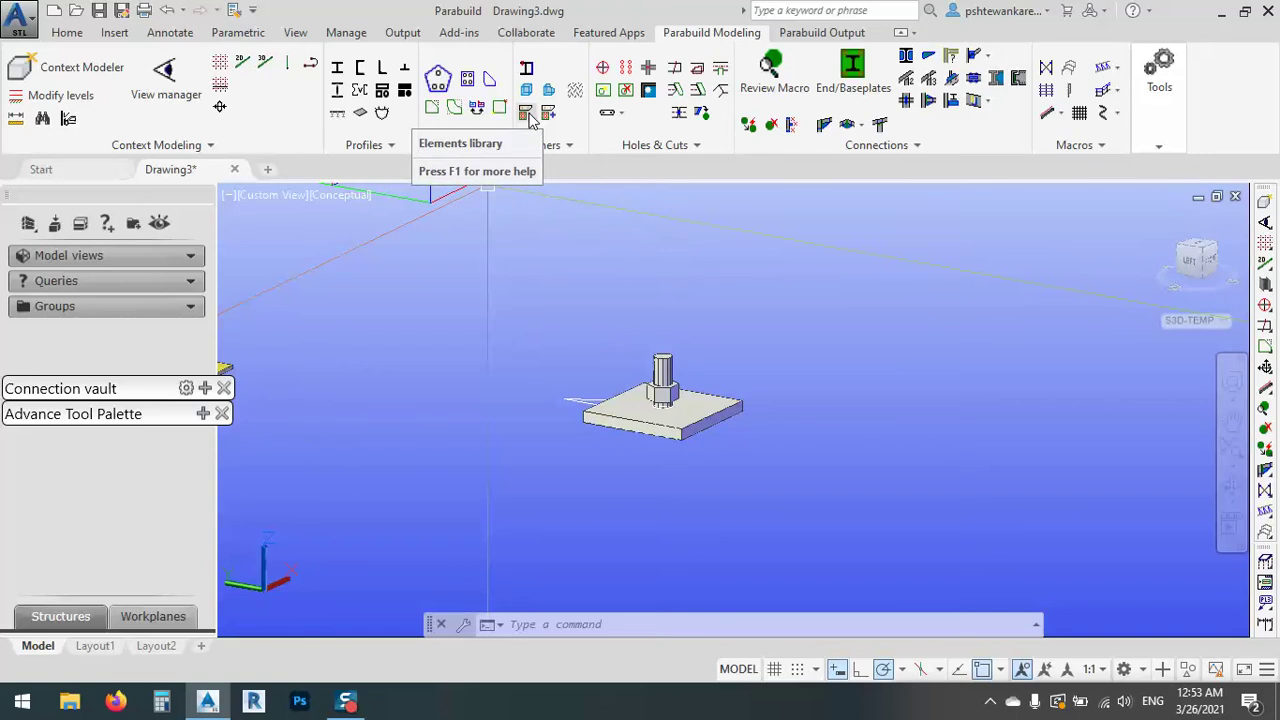
left_click(528, 117)
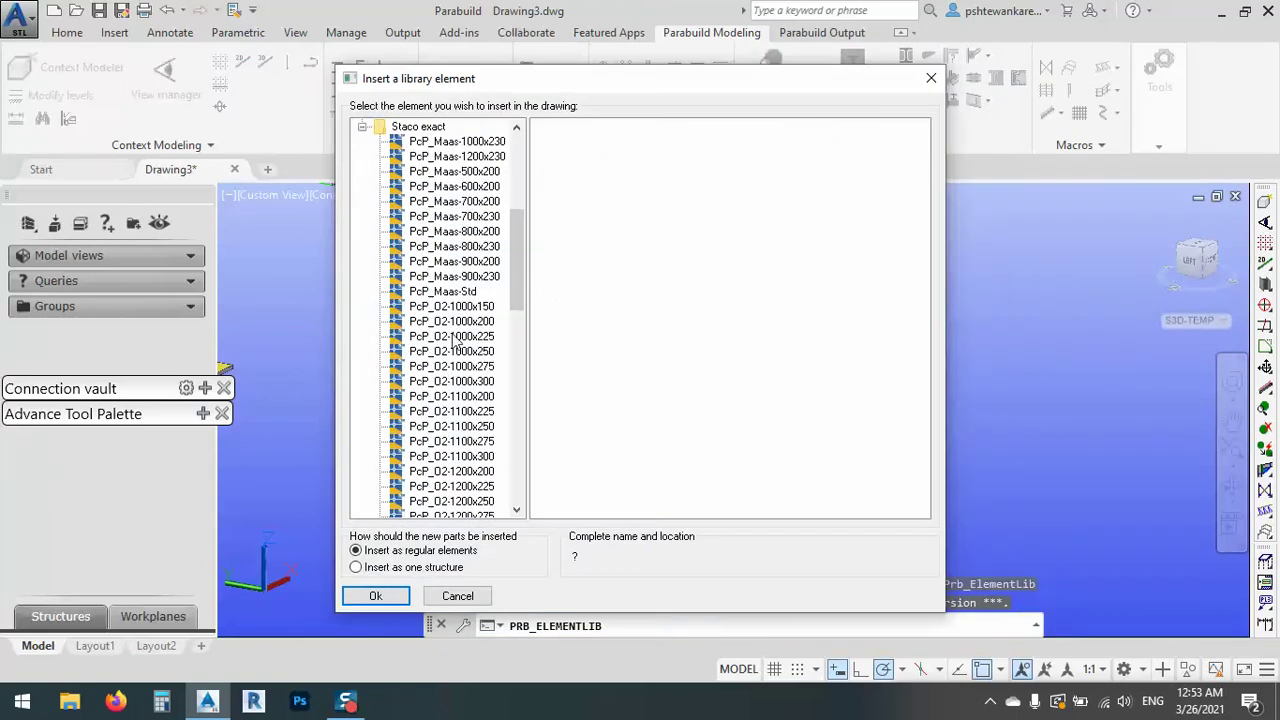
scroll(452, 338, "down", 3)
left_click(438, 367)
double_click(578, 368)
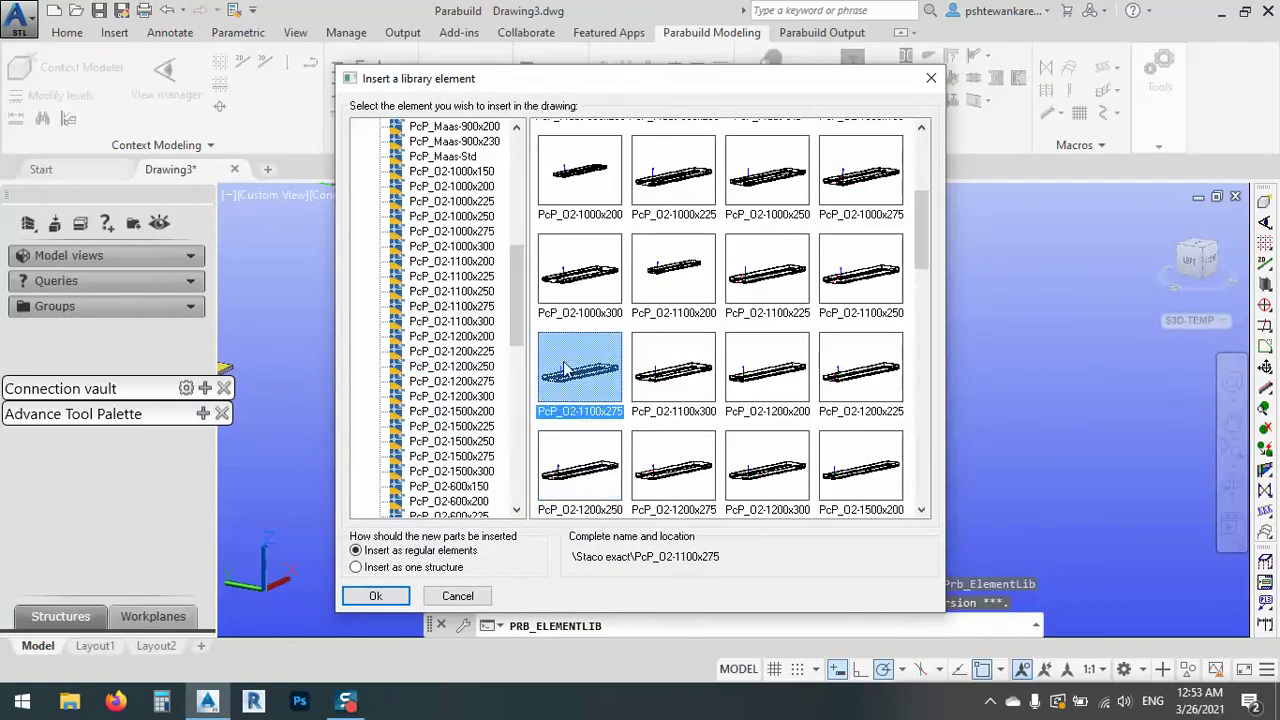
left_click(853, 430)
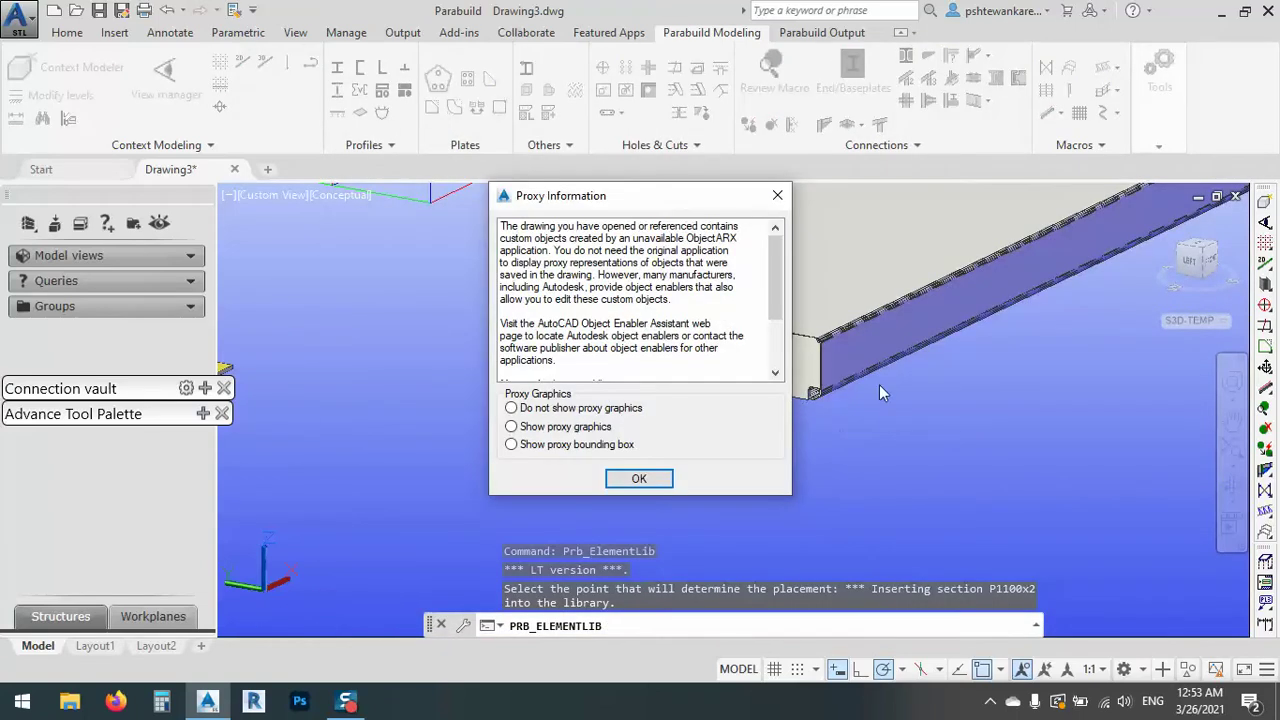
left_click(627, 481)
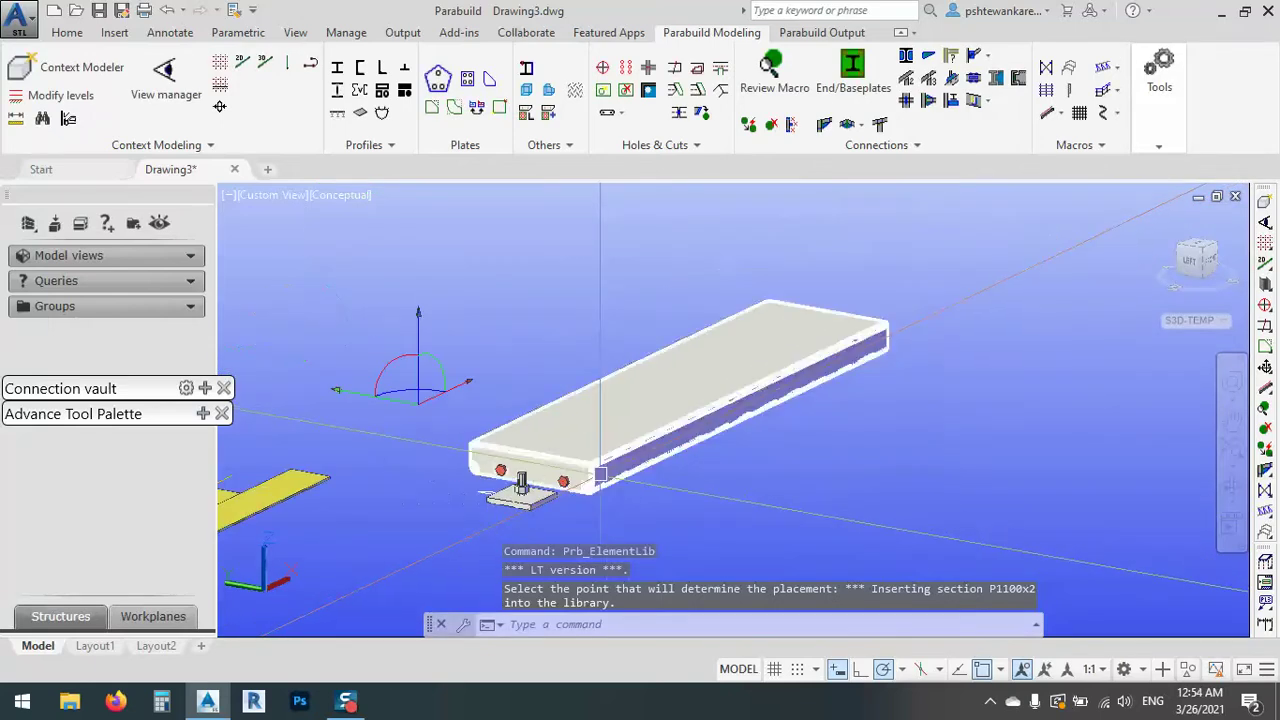
- Examine the stair tread element's underside, side edges and end bolts from several angles
middle_click_drag(606, 458, 644, 492, "shift")
scroll(644, 492, "up", 5)
scroll(644, 492, "down", 3)
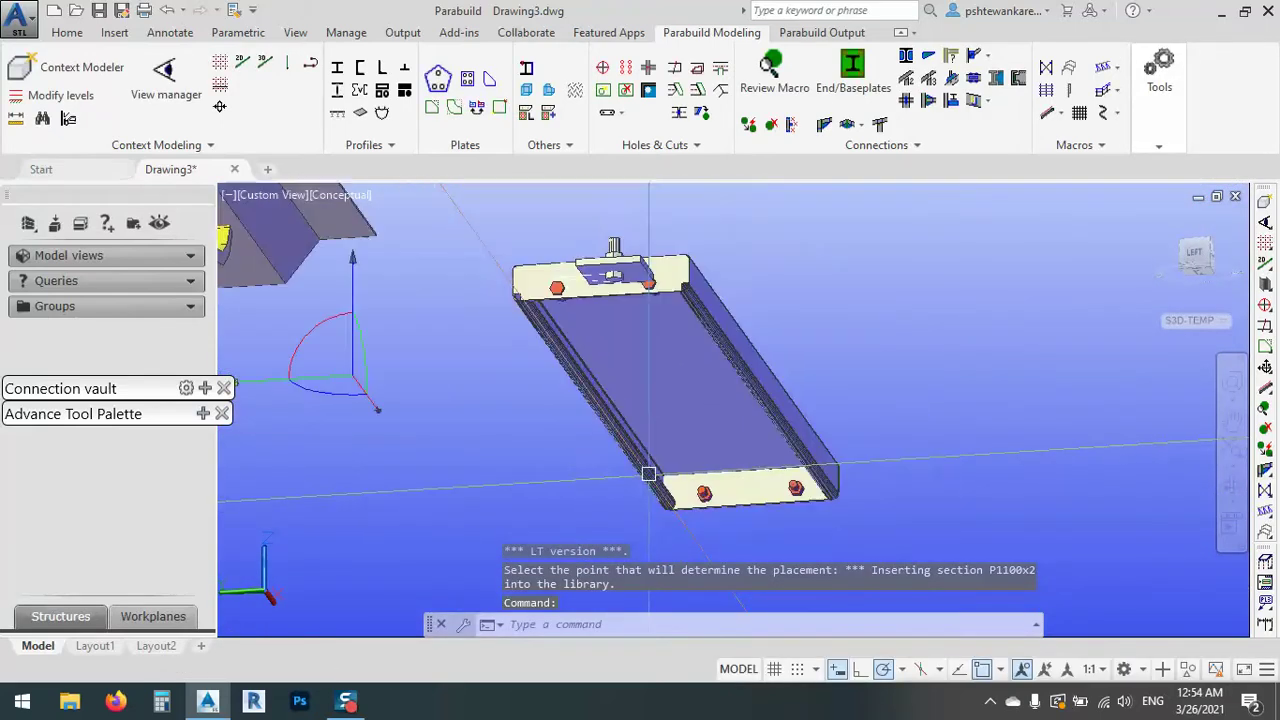
middle_click_drag(651, 548, 618, 510, "shift")
middle_click_drag(724, 459, 571, 443, "shift")
scroll(561, 398, "down", 5)
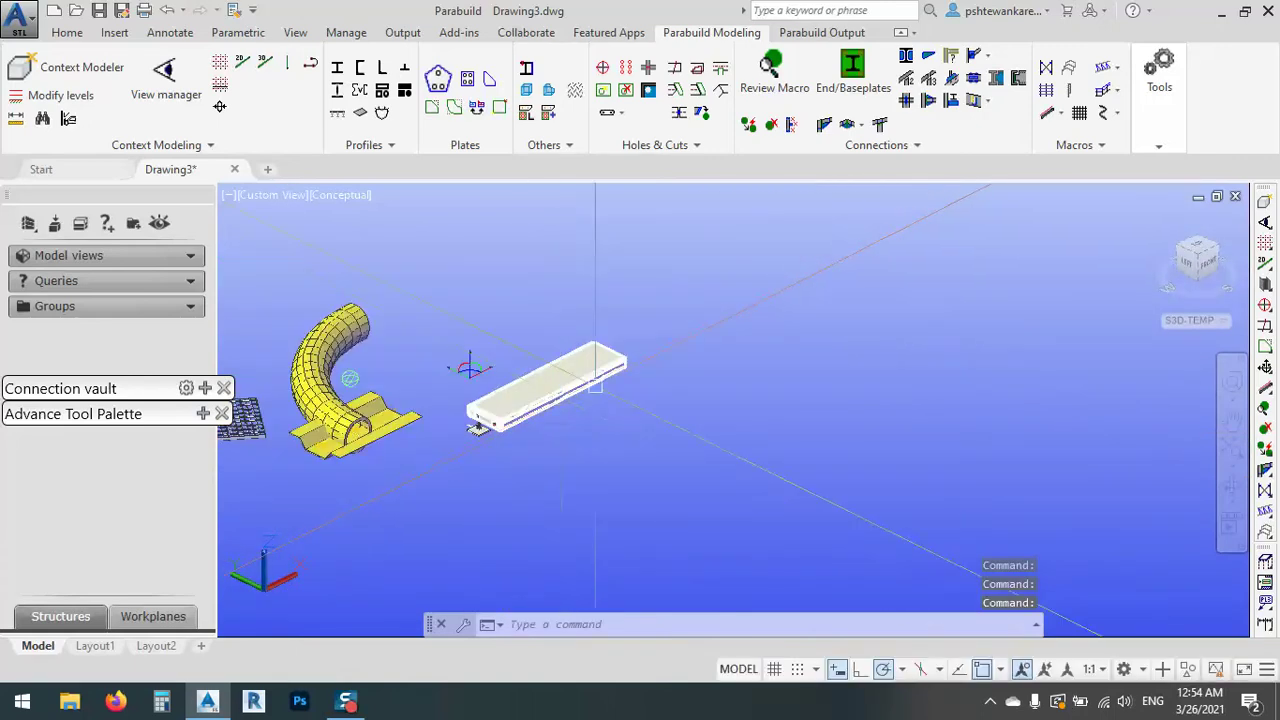
middle_click_drag(786, 377, 863, 288)
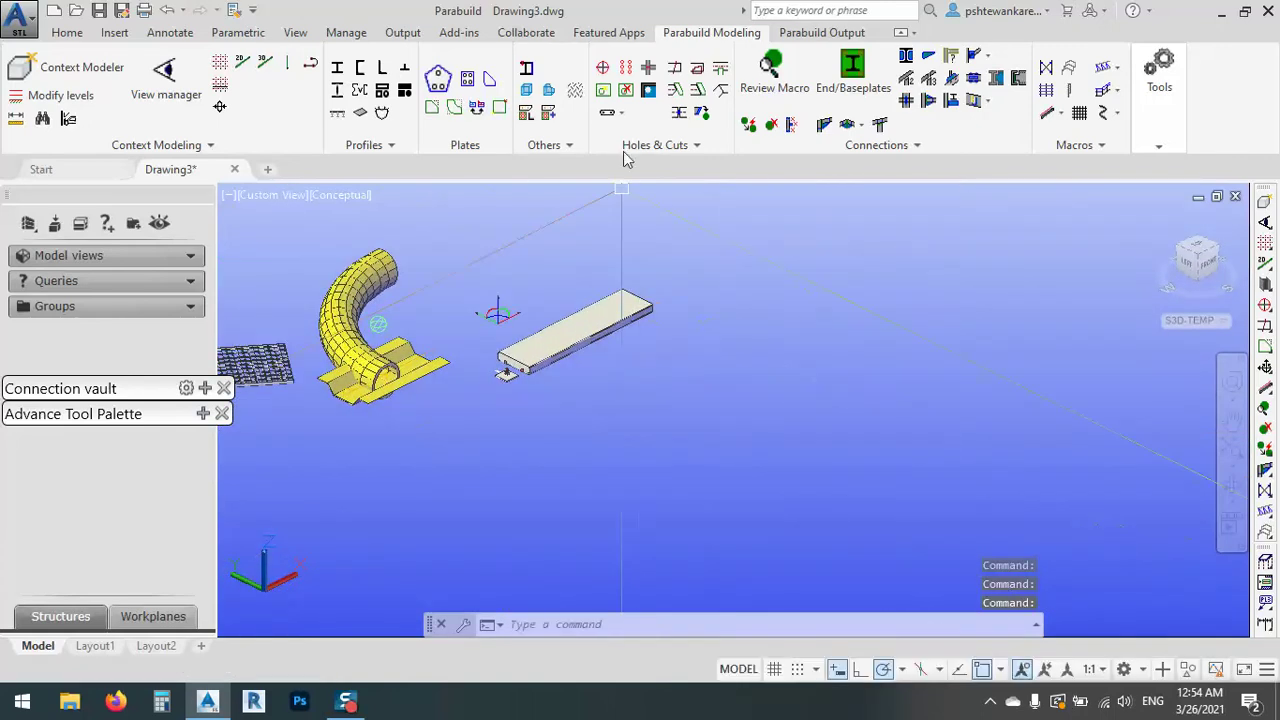
- Try to place a bolt pattern on the top plane of the inserted library element
left_click(625, 75)
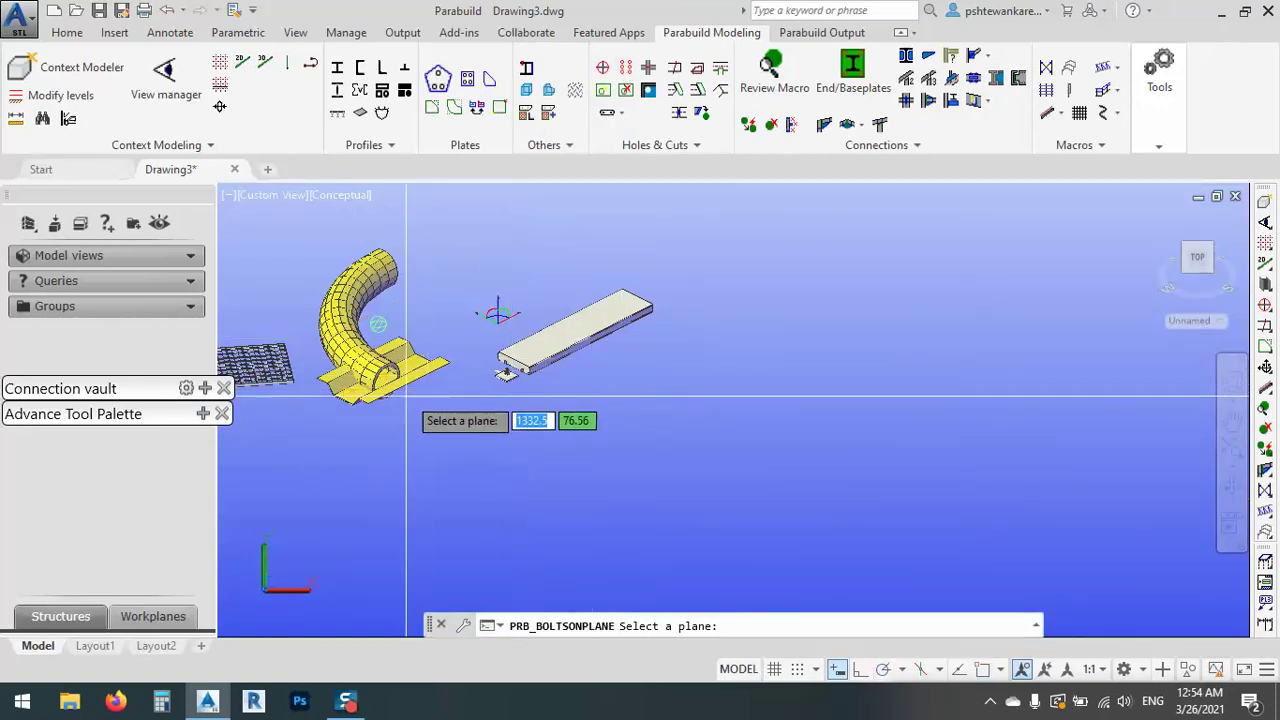
left_click(555, 340)
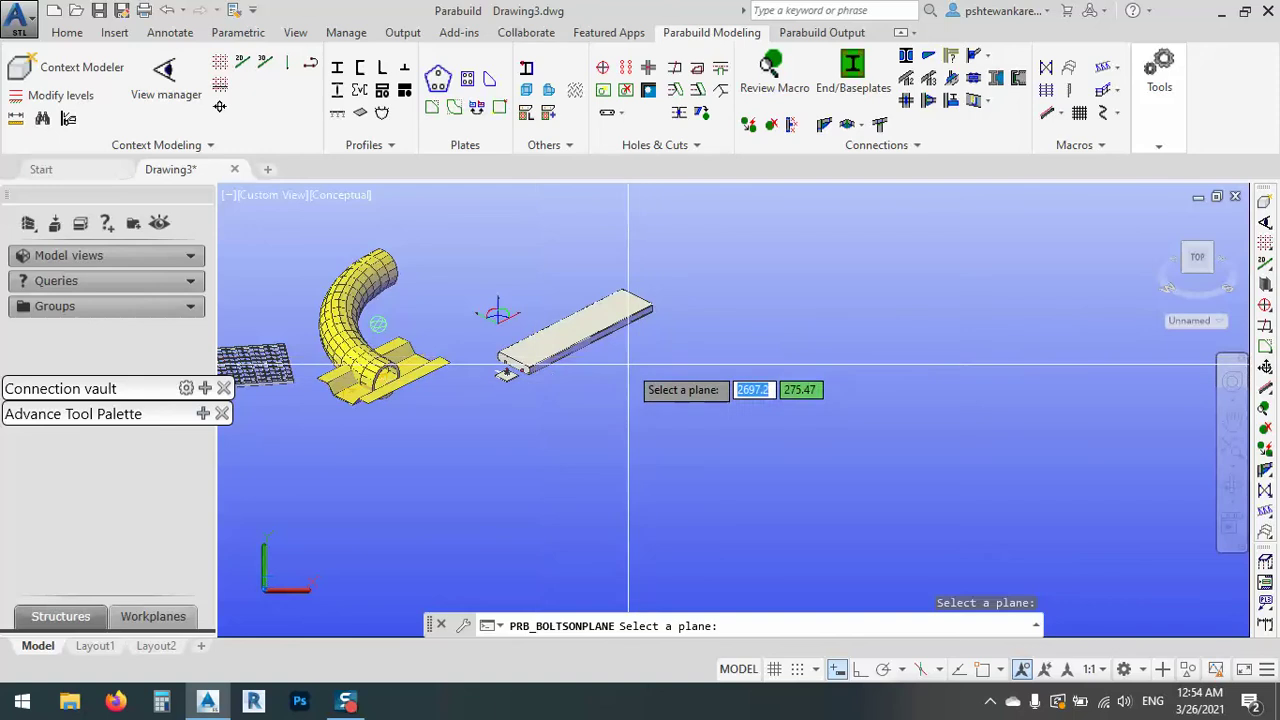
key("Return")
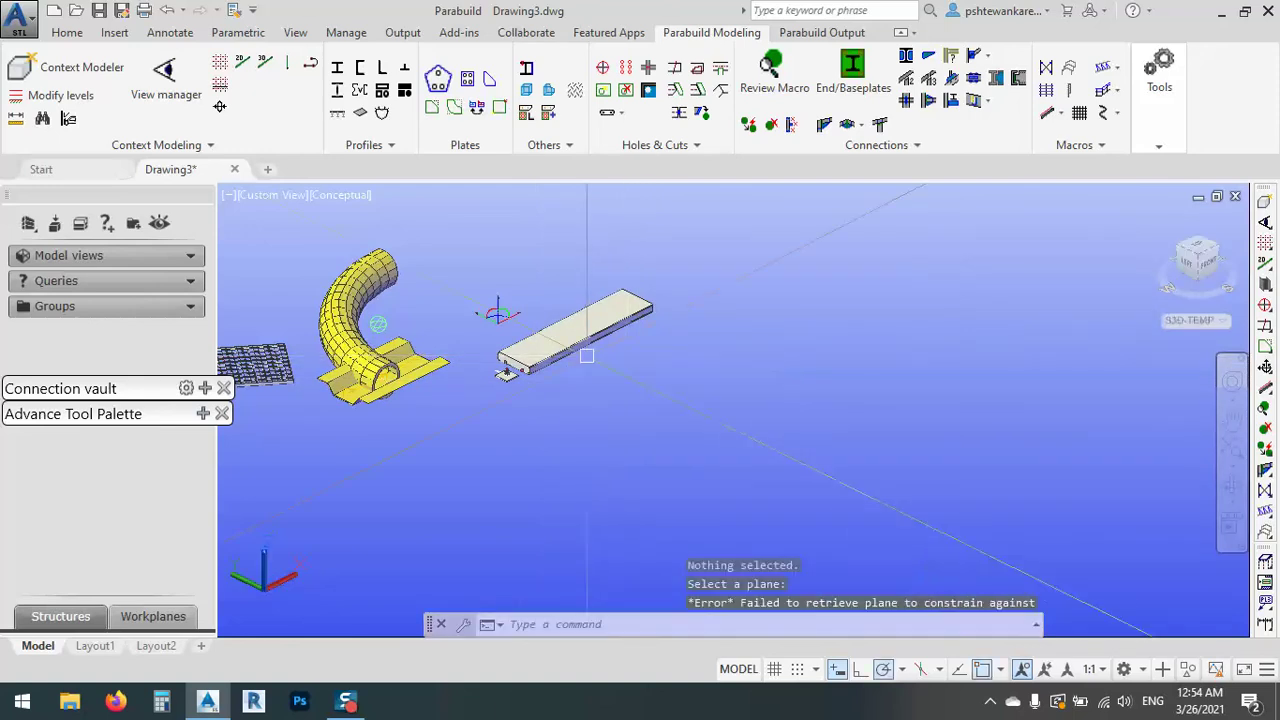
- Create an HEA300 profile between two points in the free area beside the stair tread element, keeping the default placement
left_click(335, 68)
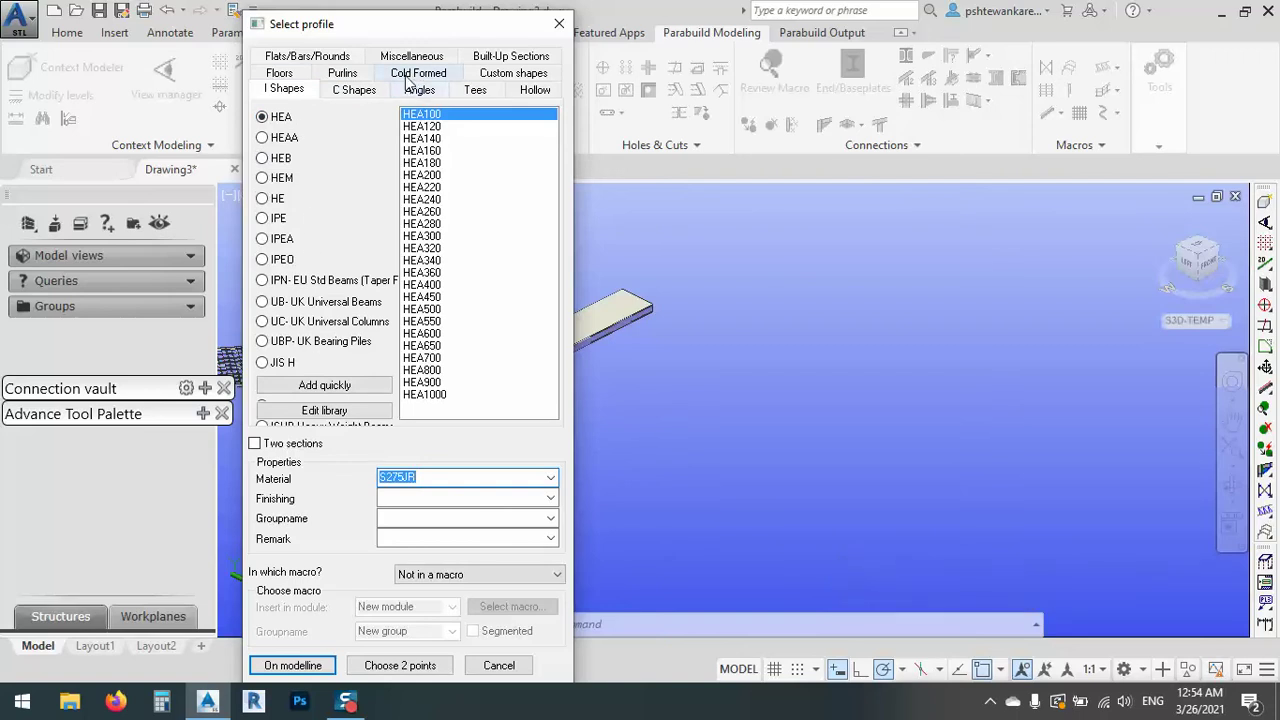
left_click(421, 237)
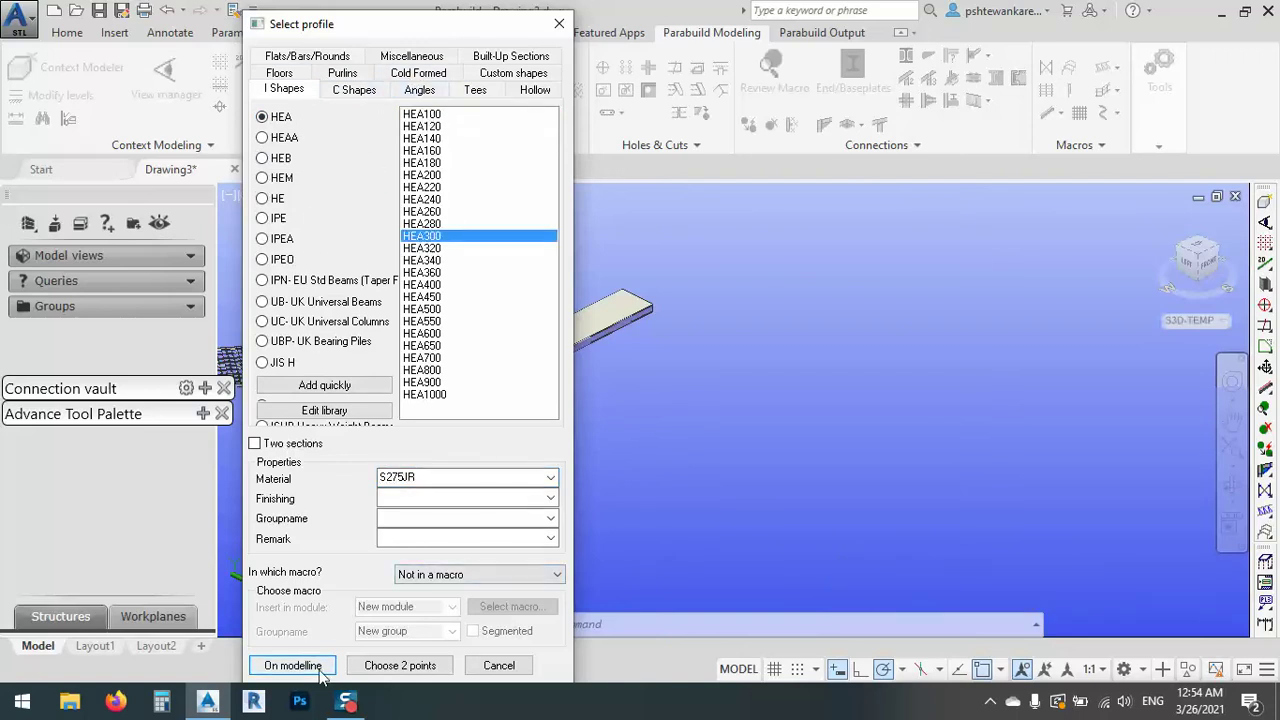
left_click(397, 666)
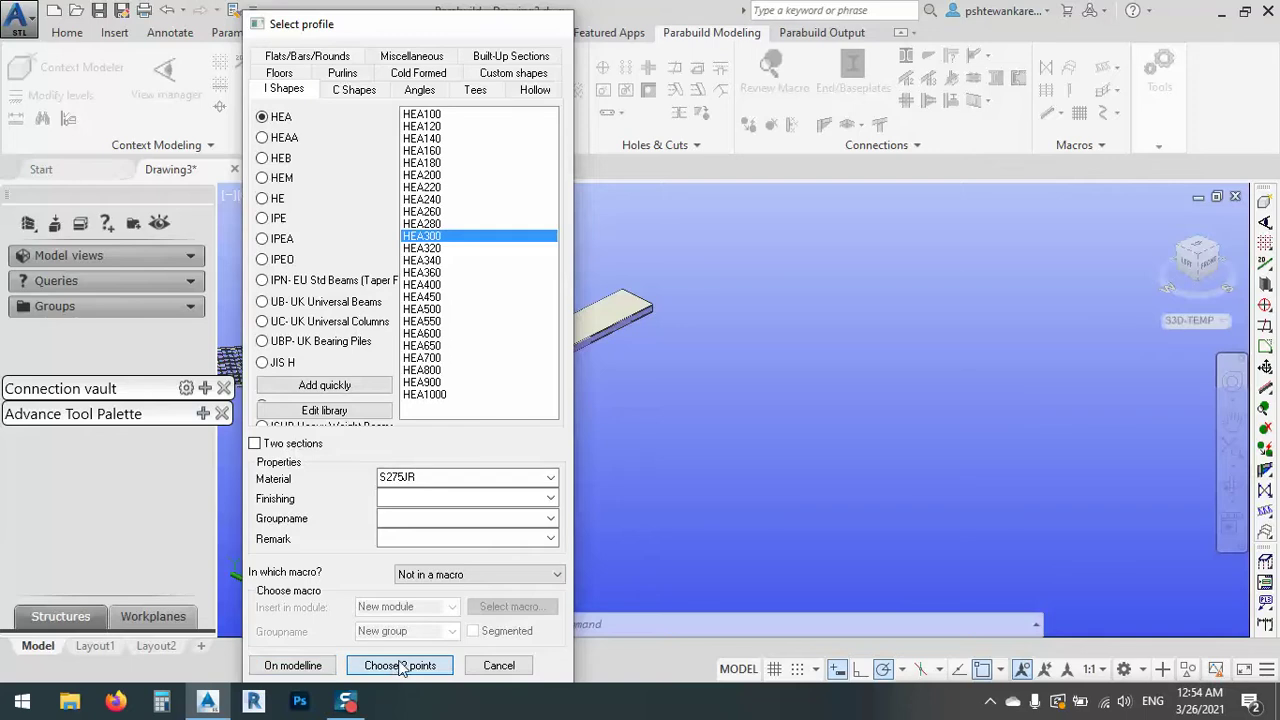
left_click(628, 384)
left_click(798, 297)
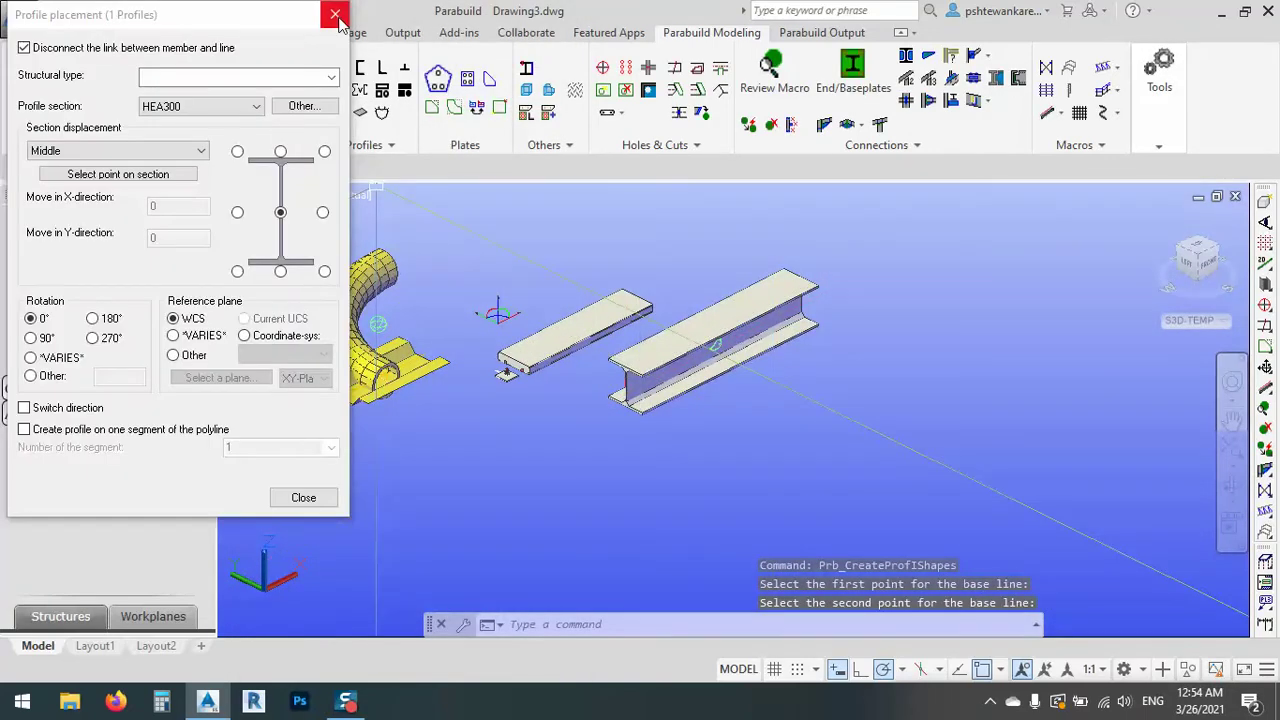
left_click(335, 14)
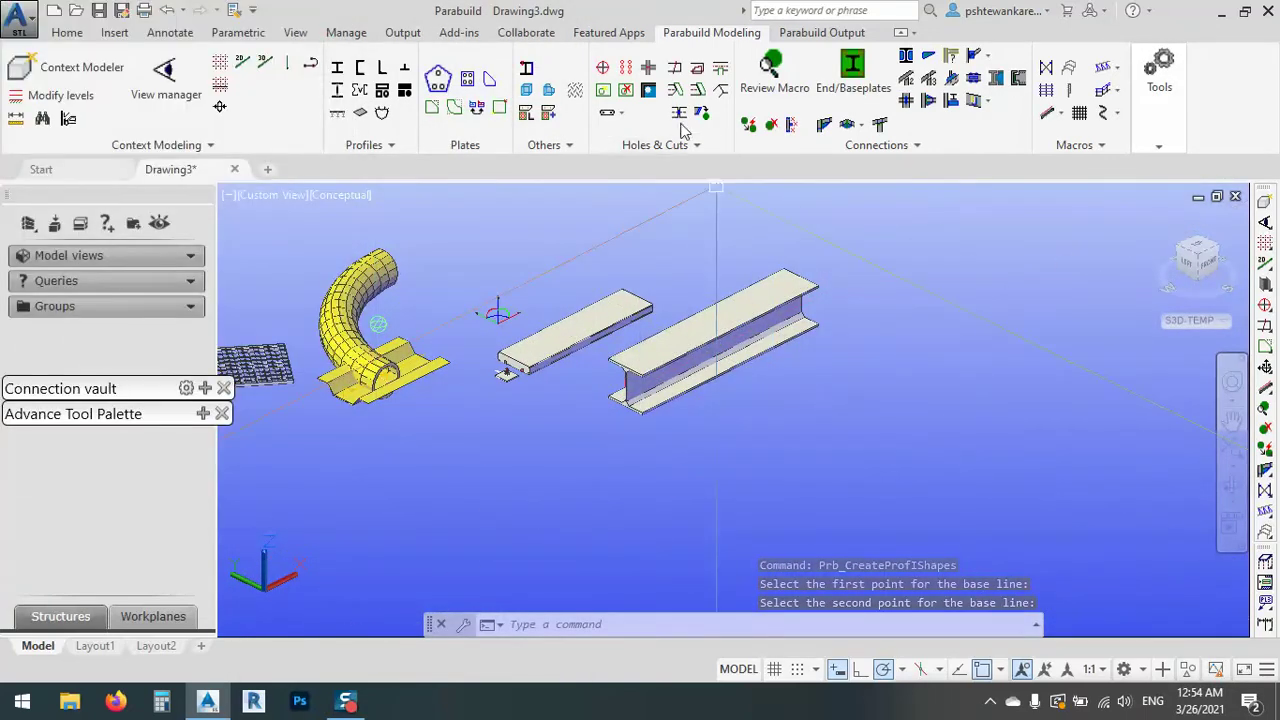
- Try to place a bolt pattern on the top flange plane of the HEA300 beam
left_click(625, 90)
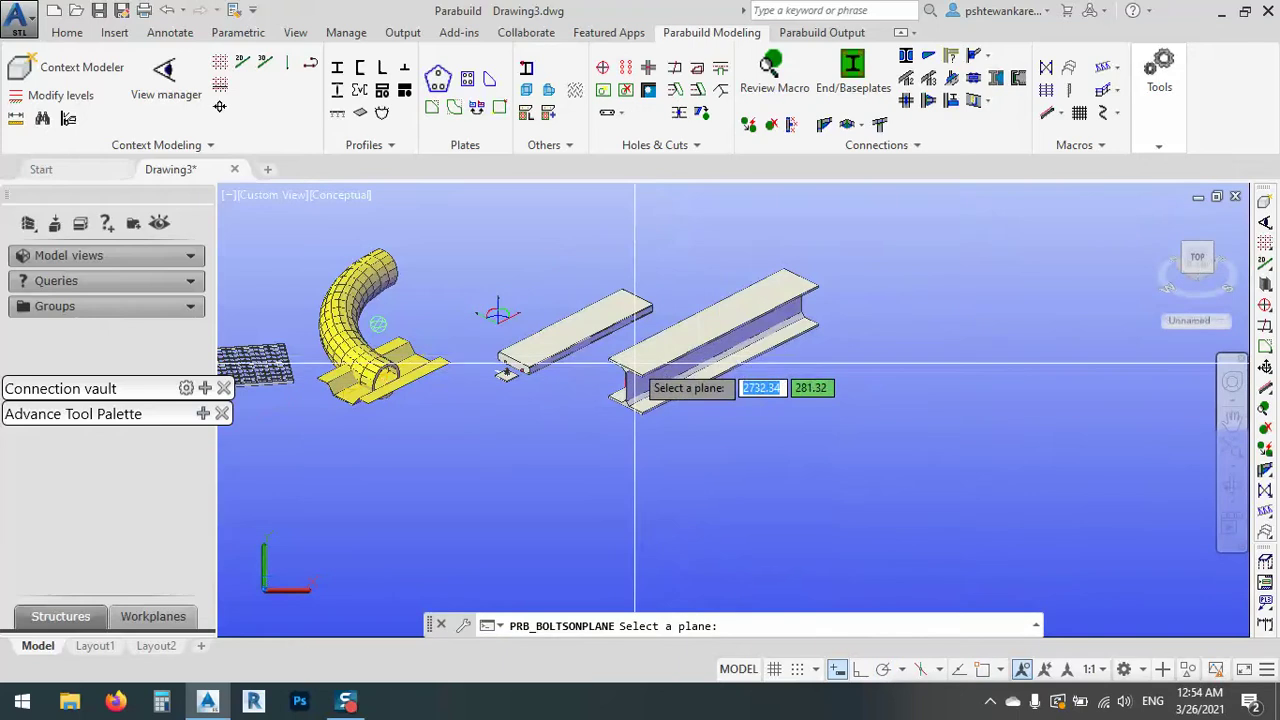
scroll(698, 380, "up", 3)
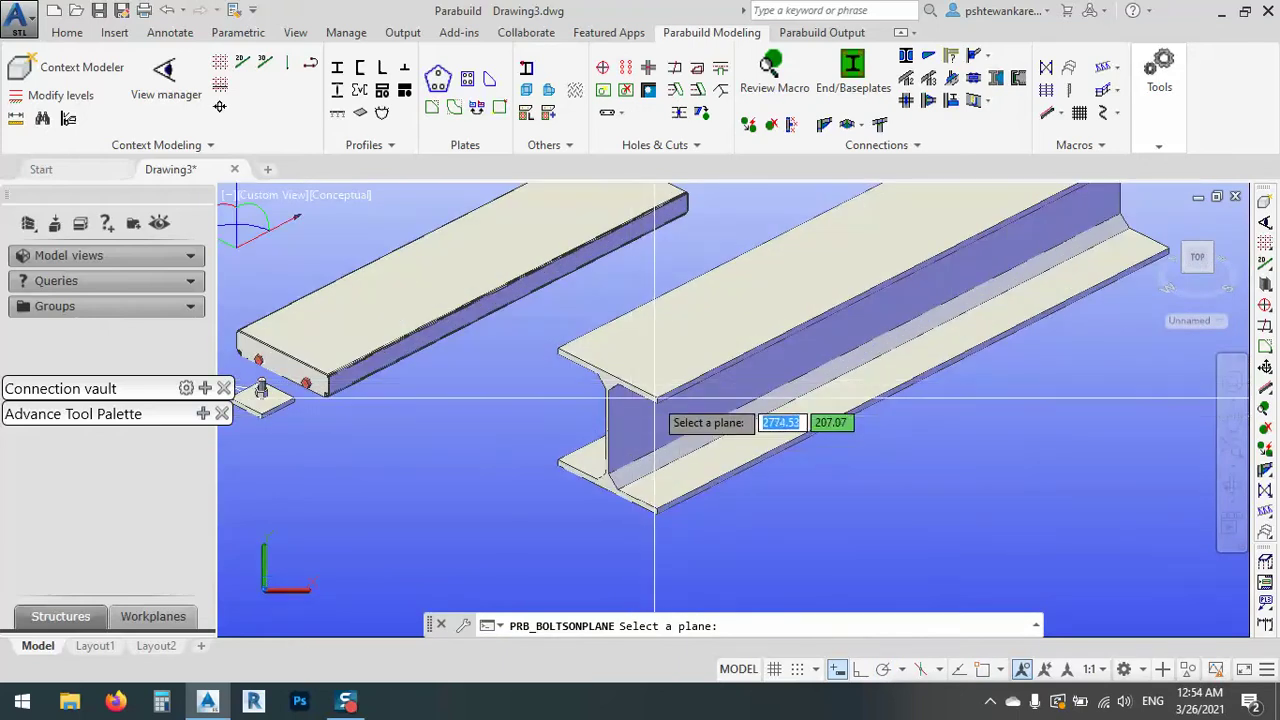
middle_click_drag(798, 254, 703, 404)
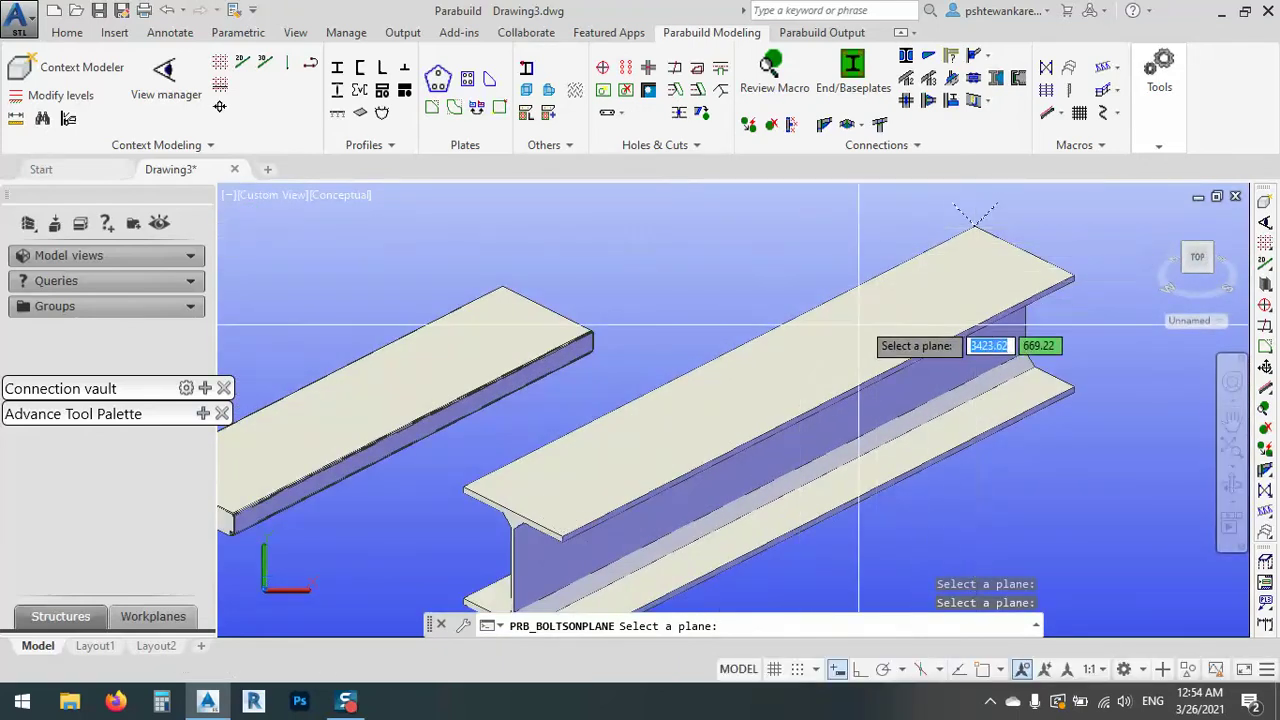
left_click(838, 360)
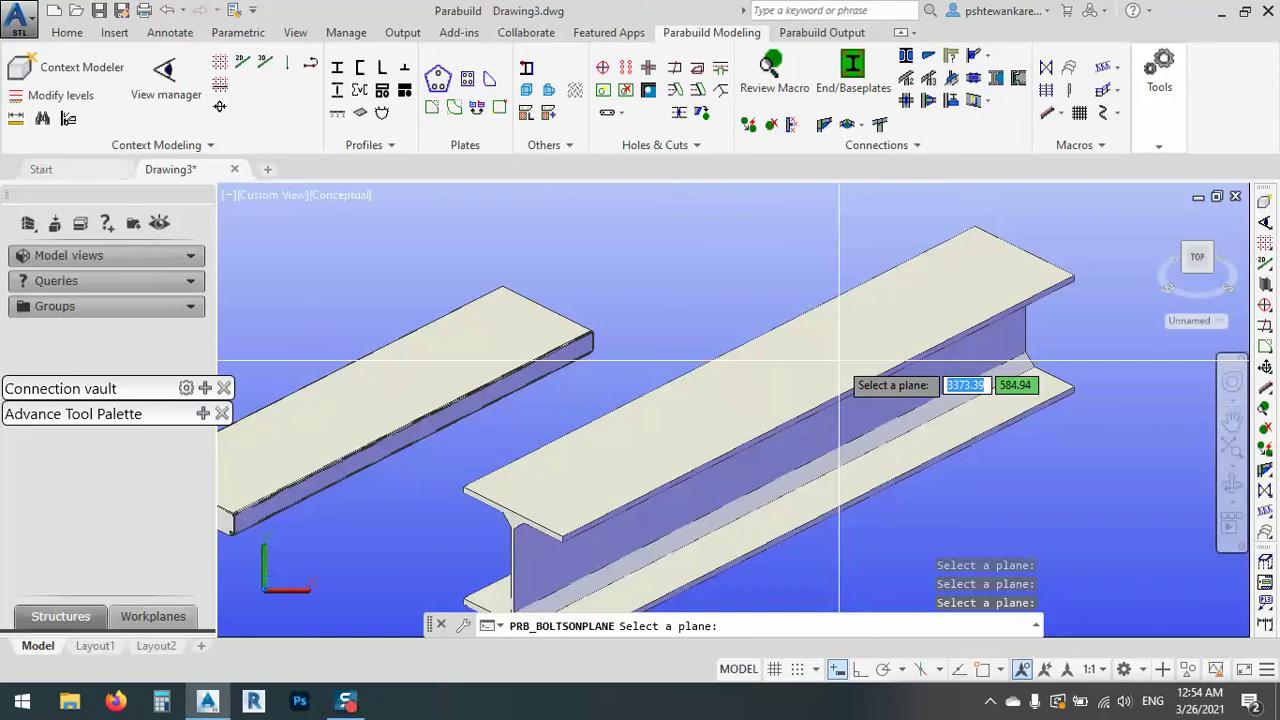
left_click(838, 360)
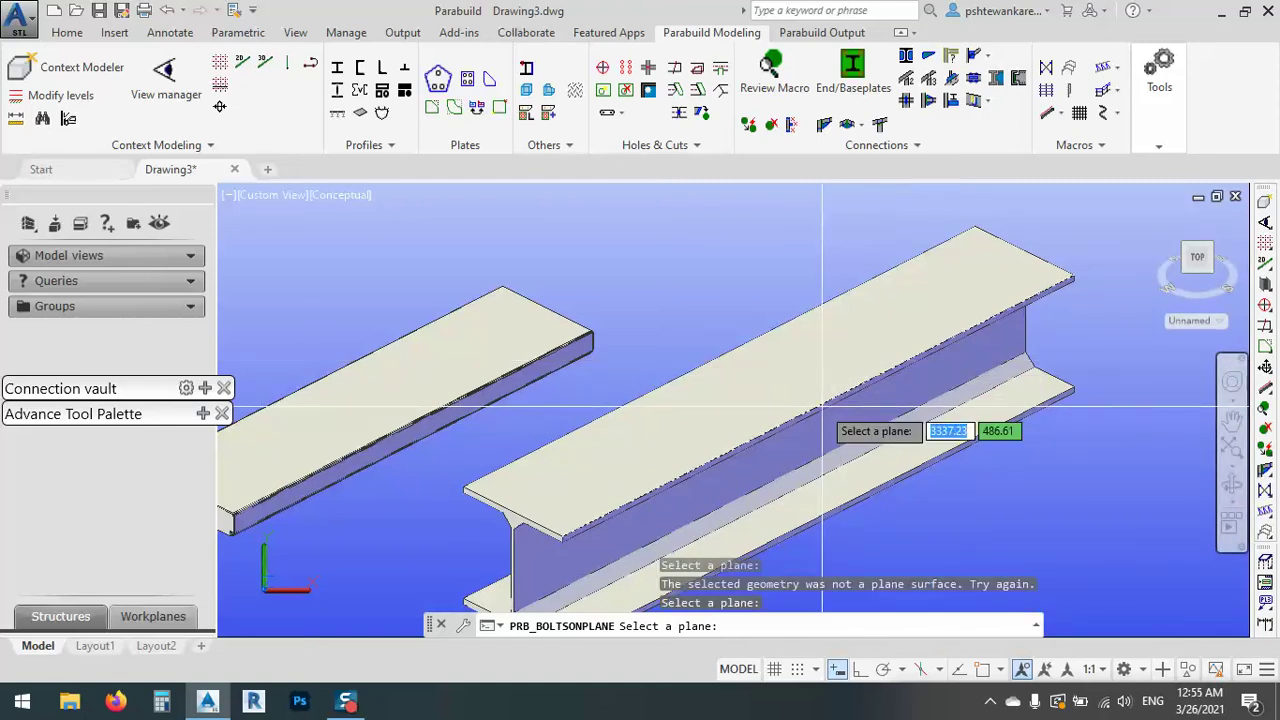
left_click(822, 407)
left_click(822, 407)
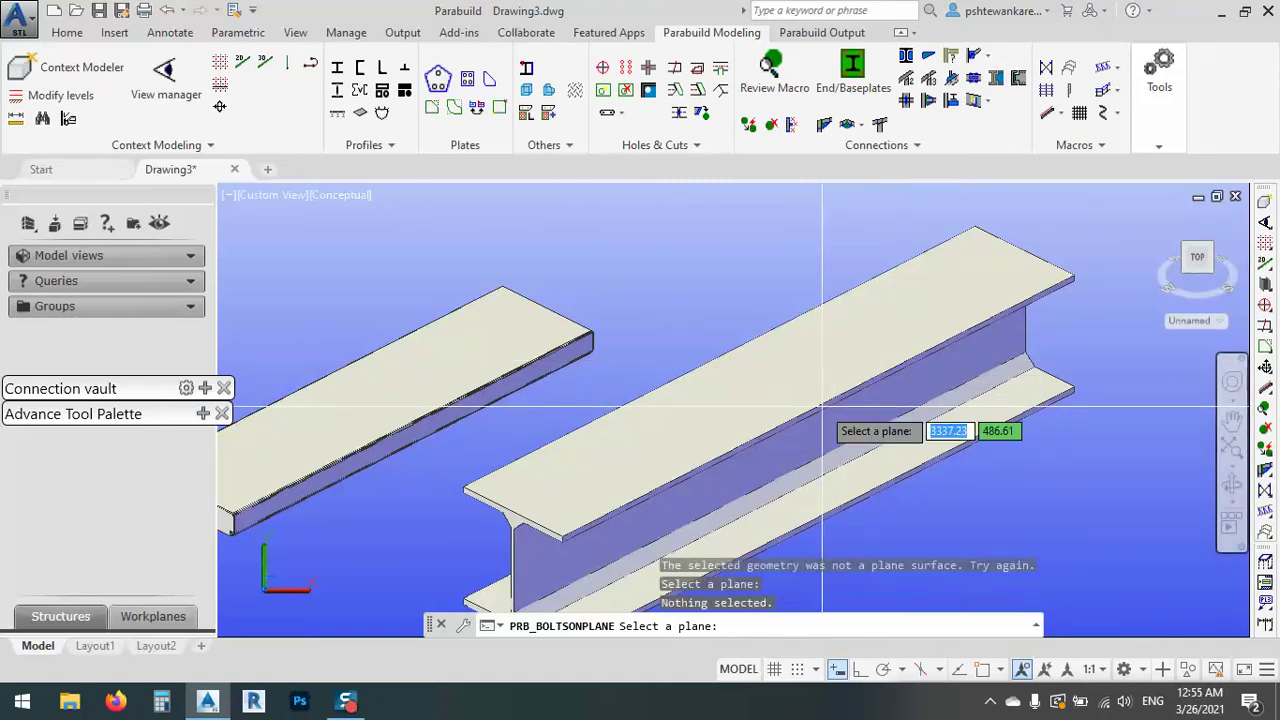
key("Escape")
- Start a single bolt on the HEA300 beam using DIN 931 - 8.8, diameter 20, with Washer 1 and Washer 2 enabled
left_click(603, 68)
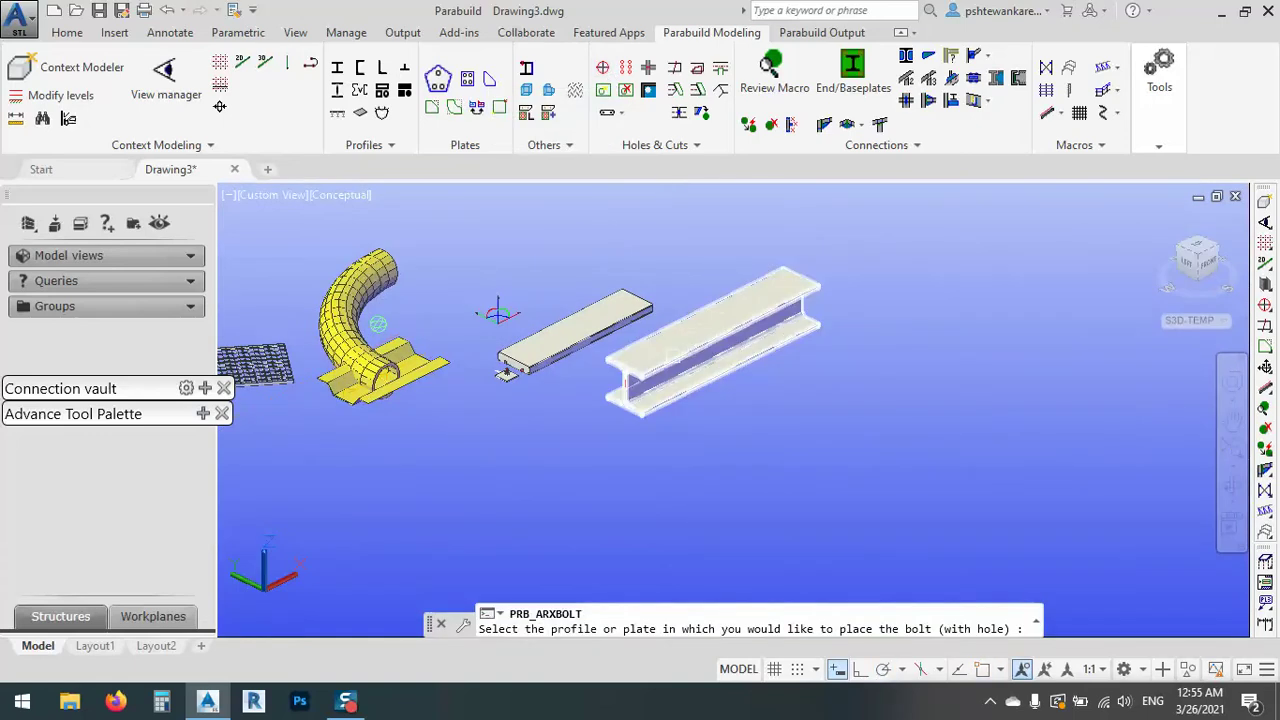
left_click(506, 373)
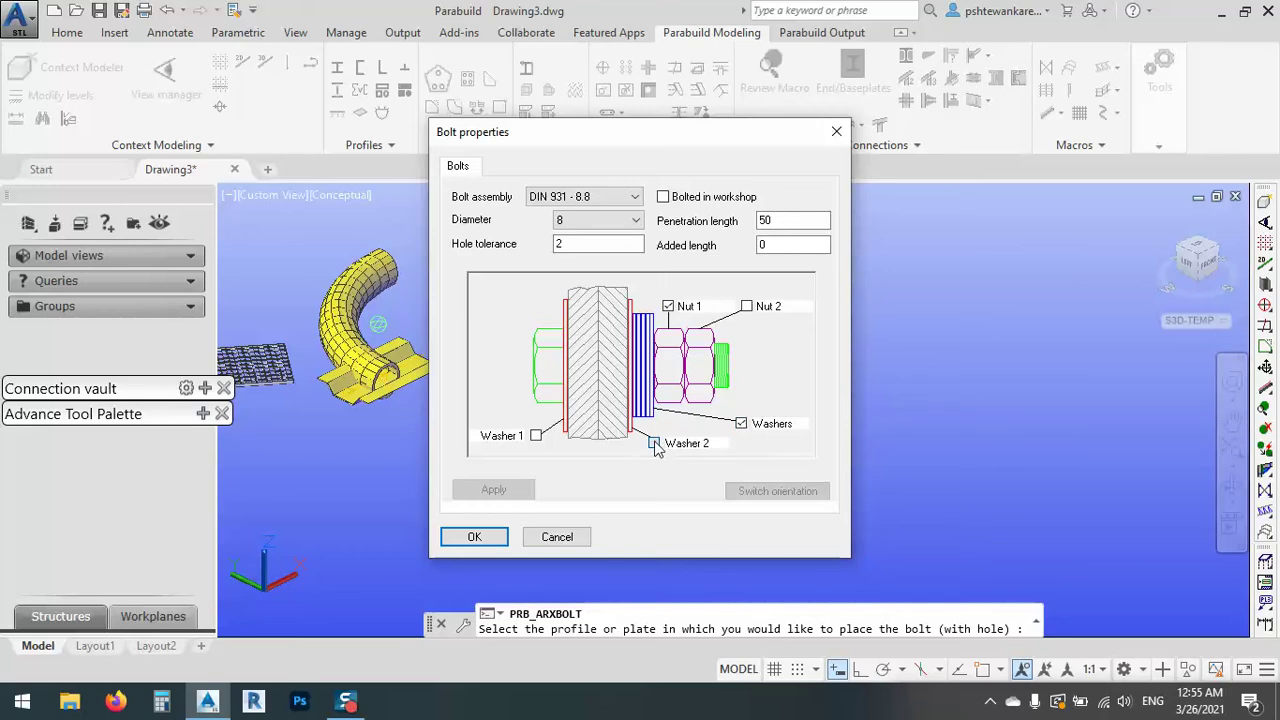
left_click(536, 437)
left_click(586, 222)
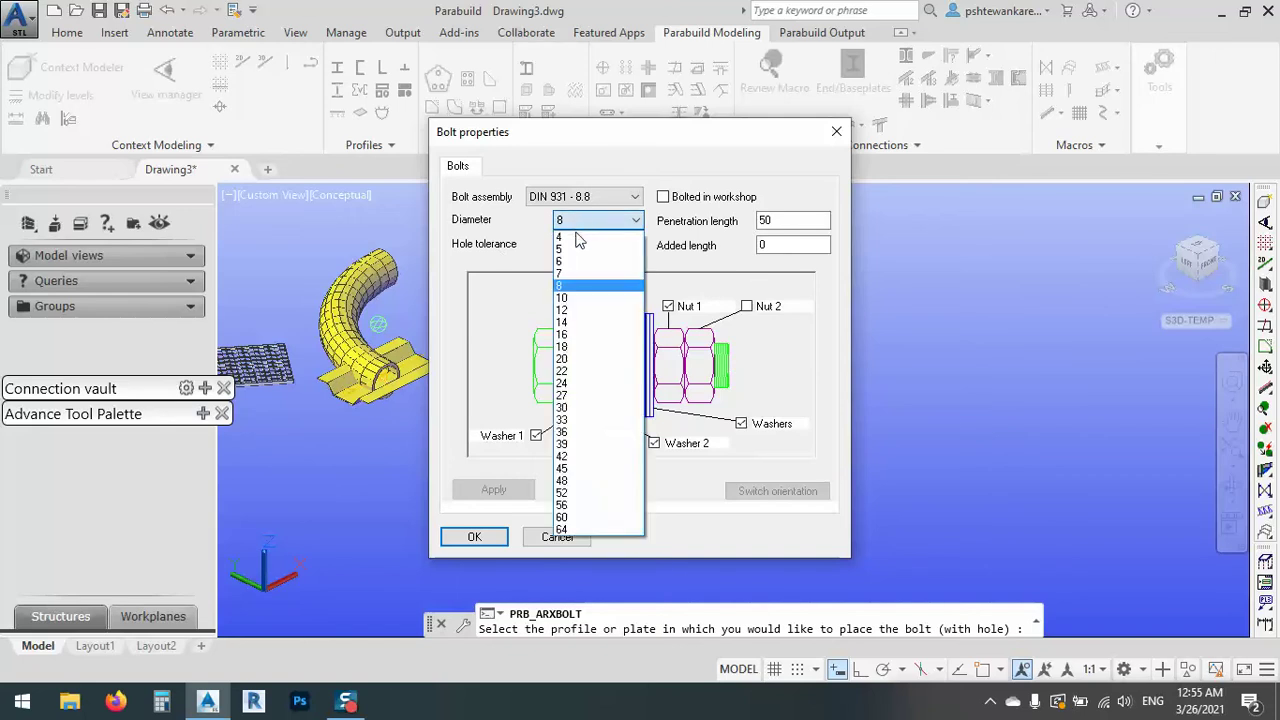
left_click(572, 360)
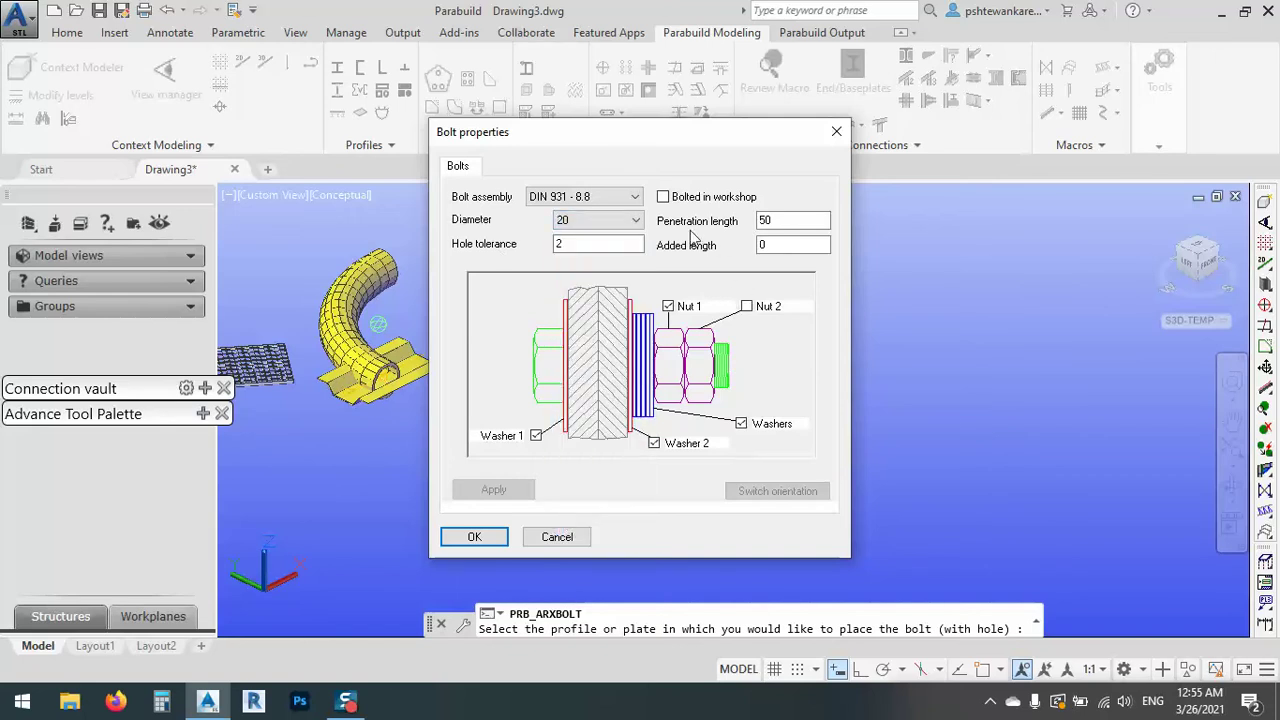
left_click(782, 222)
left_click(474, 537)
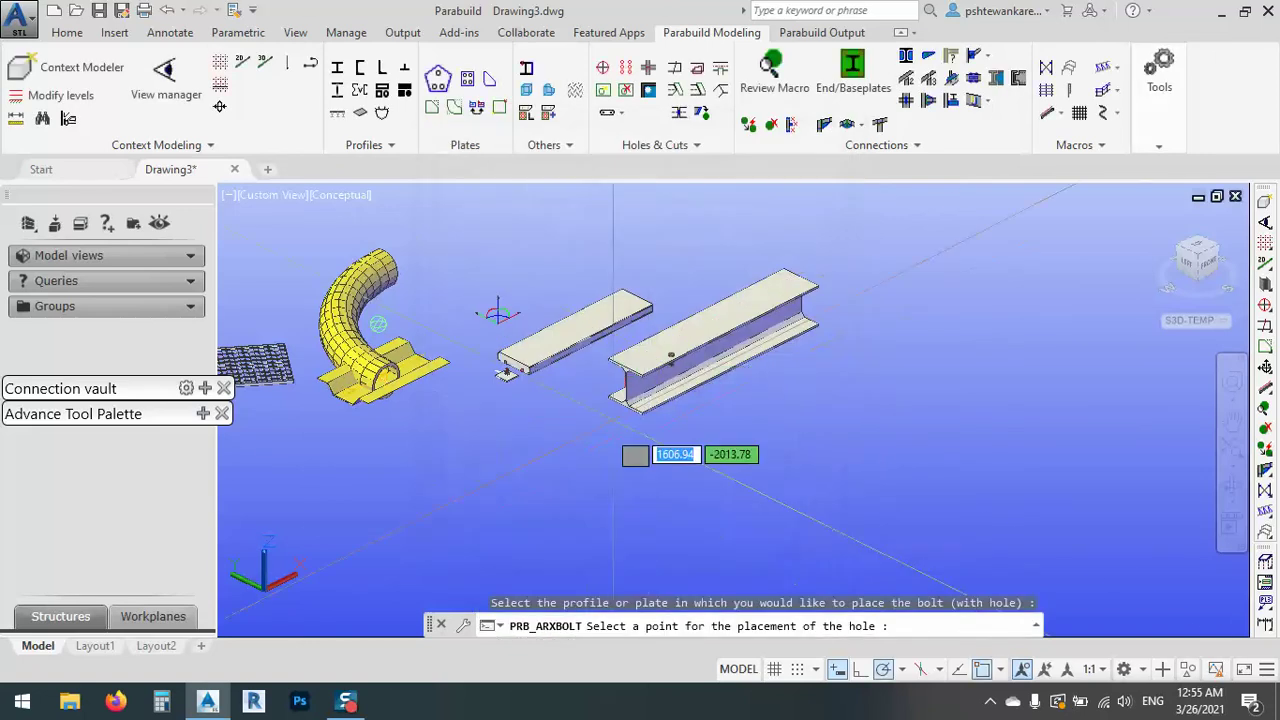
- Place four bolts on the beam's top flange near its front end, two on each side of the web
scroll(610, 368, "up", 5)
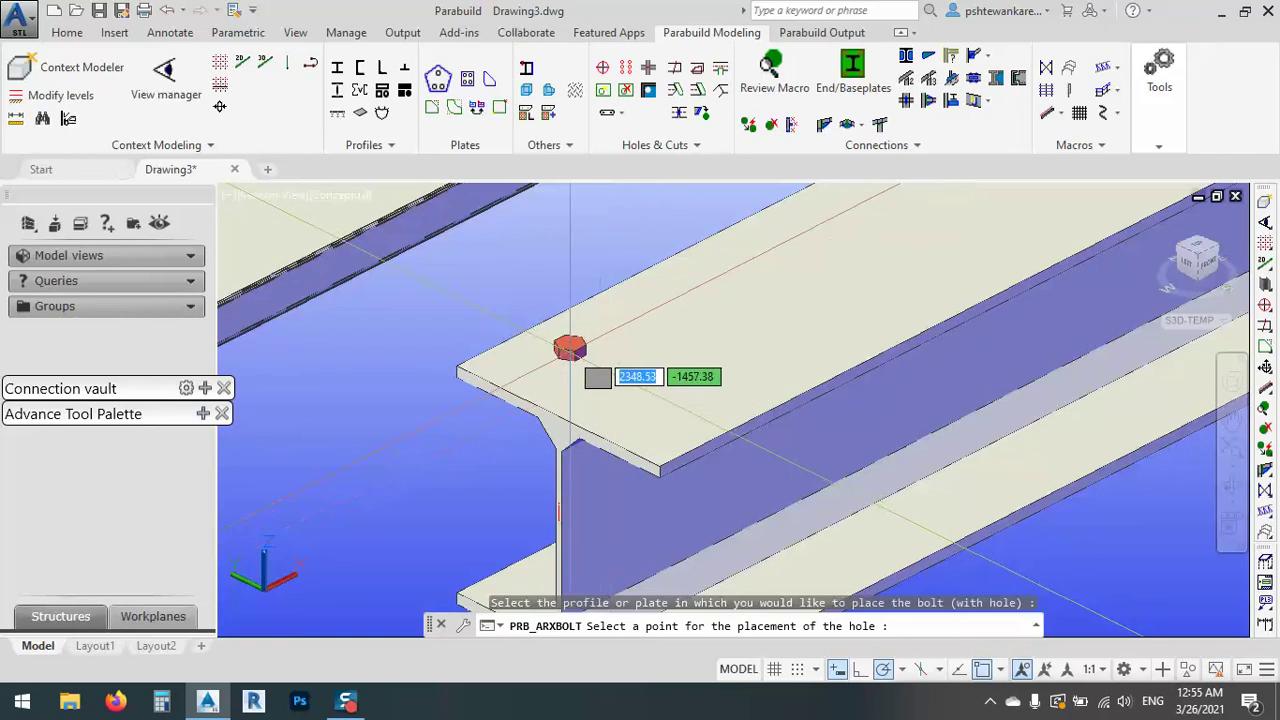
left_click(572, 352)
left_click(677, 280)
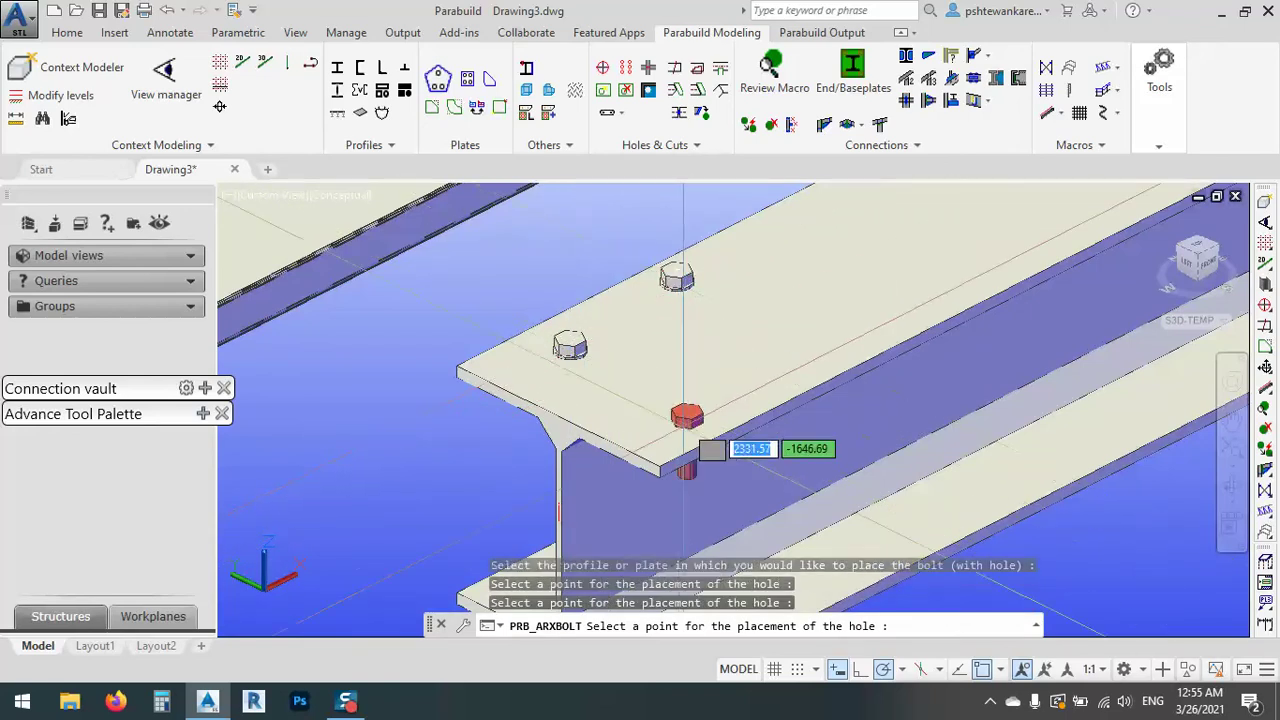
left_click(669, 415)
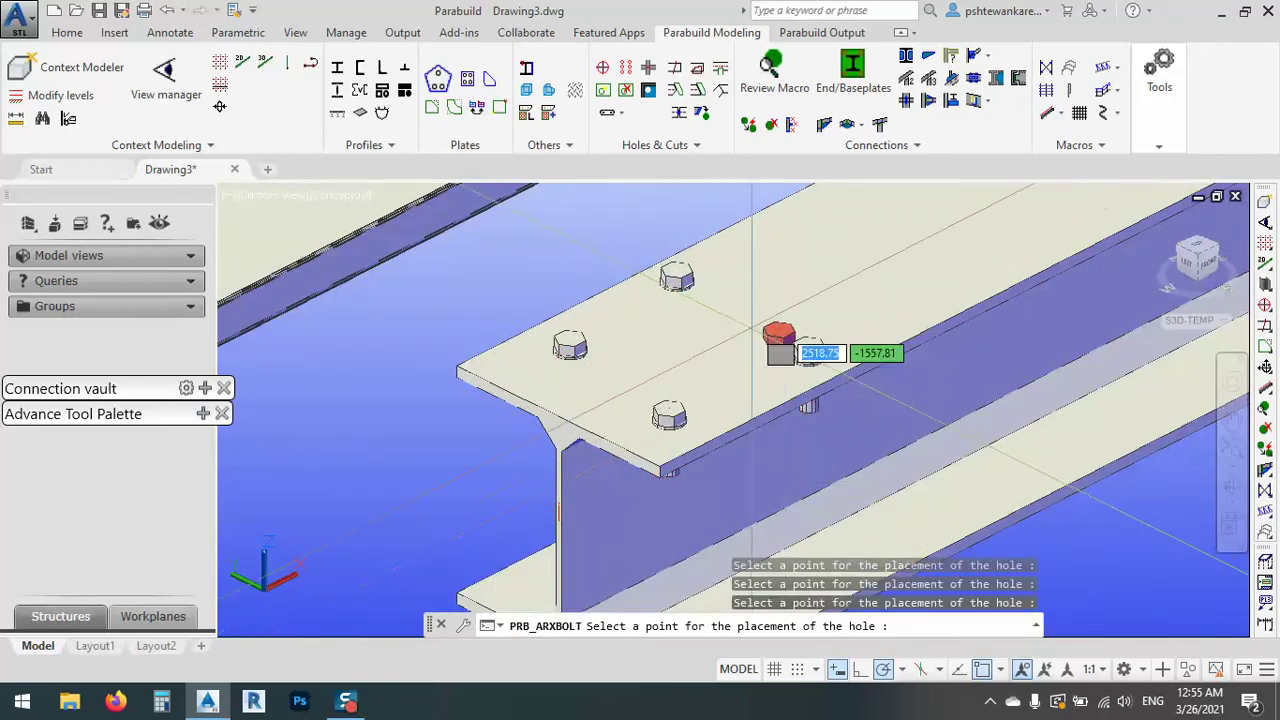
left_click(809, 365)
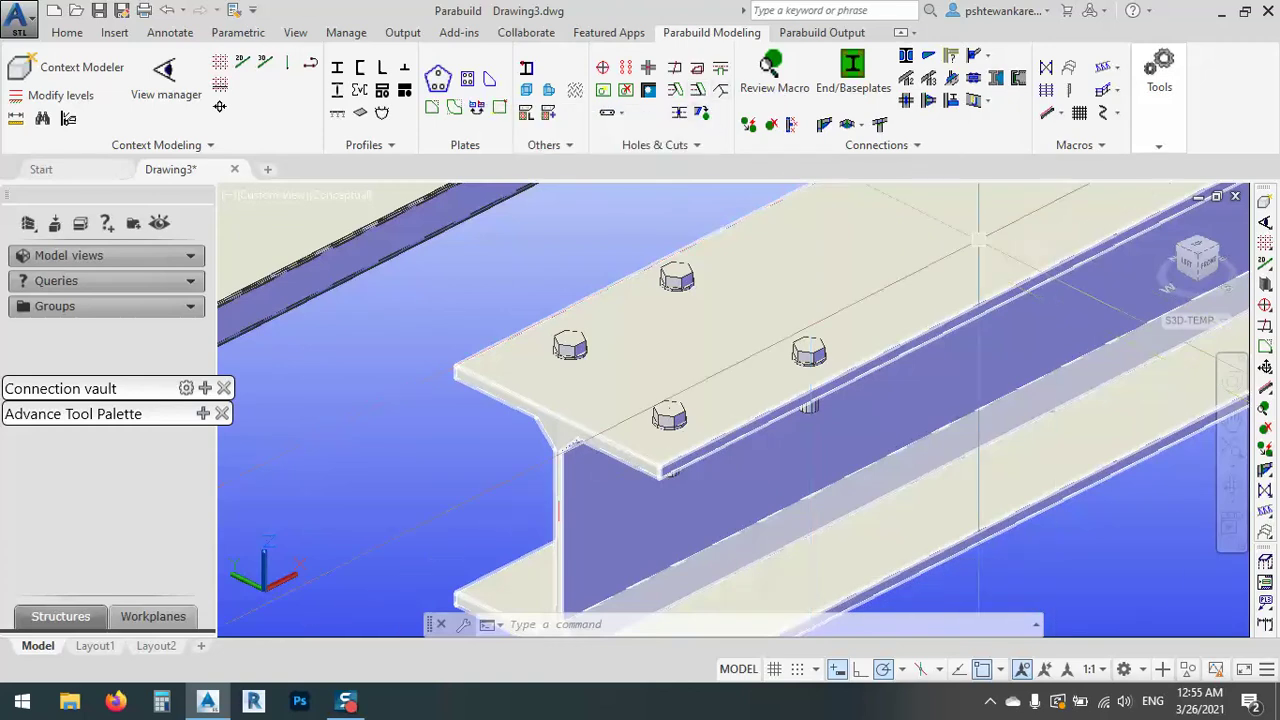
- Create a UPN100 channel crossing the top of the HEA300 beam between two points, with its section displacement set to Under
scroll(809, 400, "down", 5)
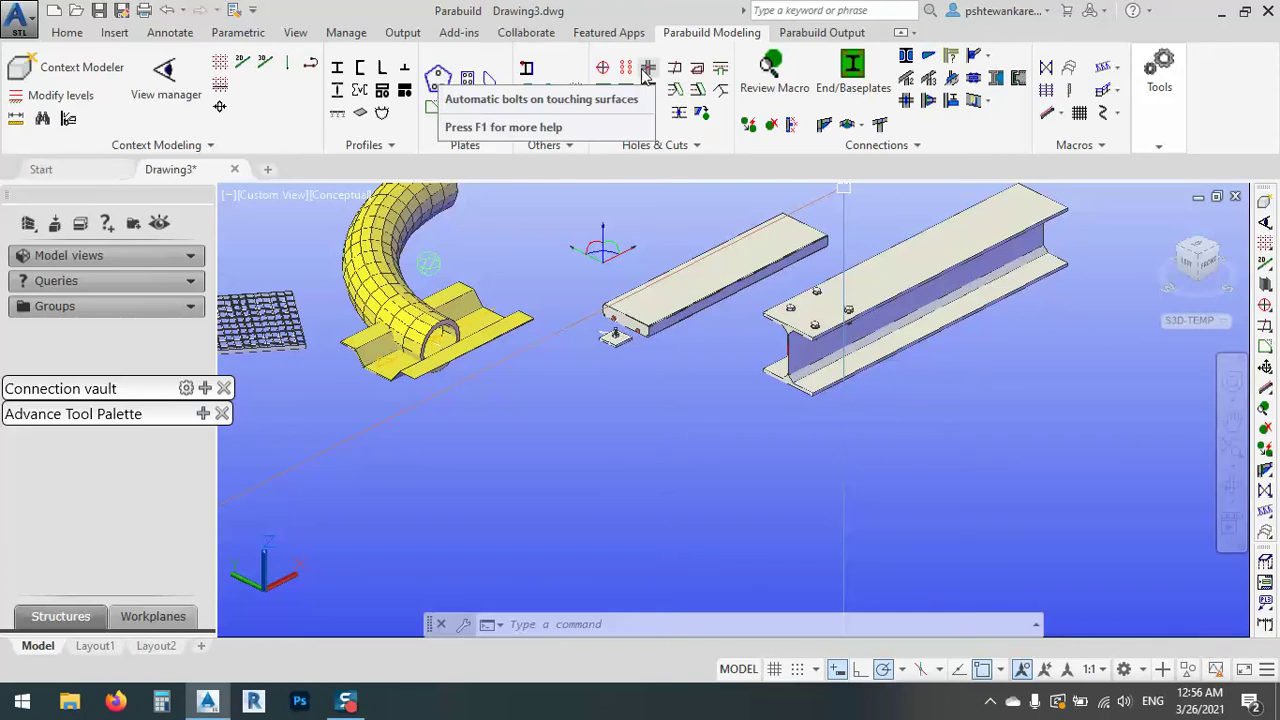
middle_click_drag(1005, 289, 857, 329)
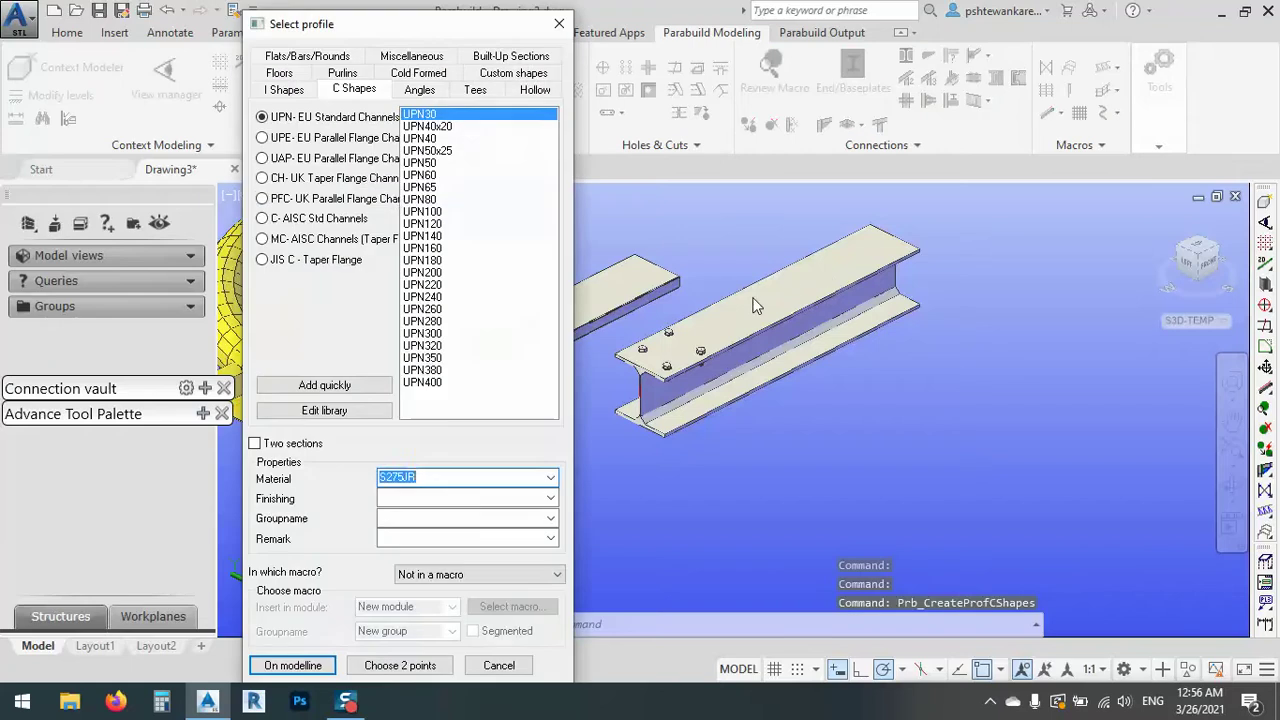
left_click(423, 212)
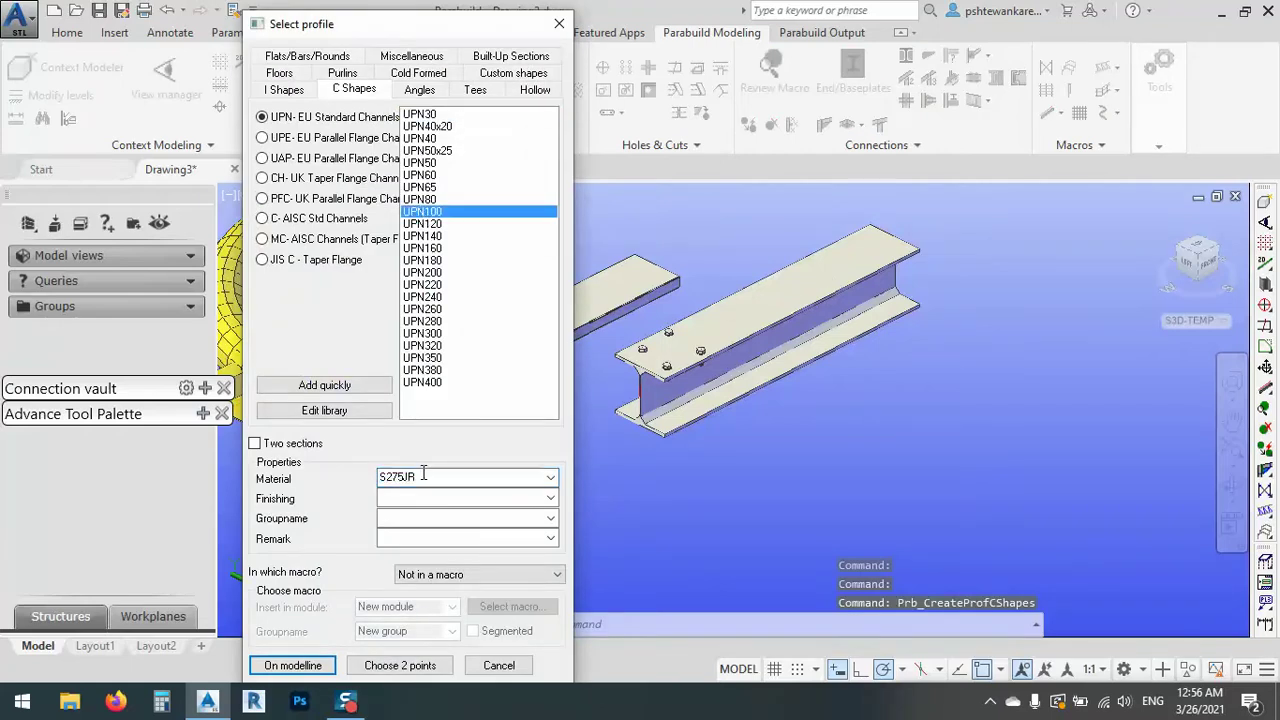
left_click(400, 665)
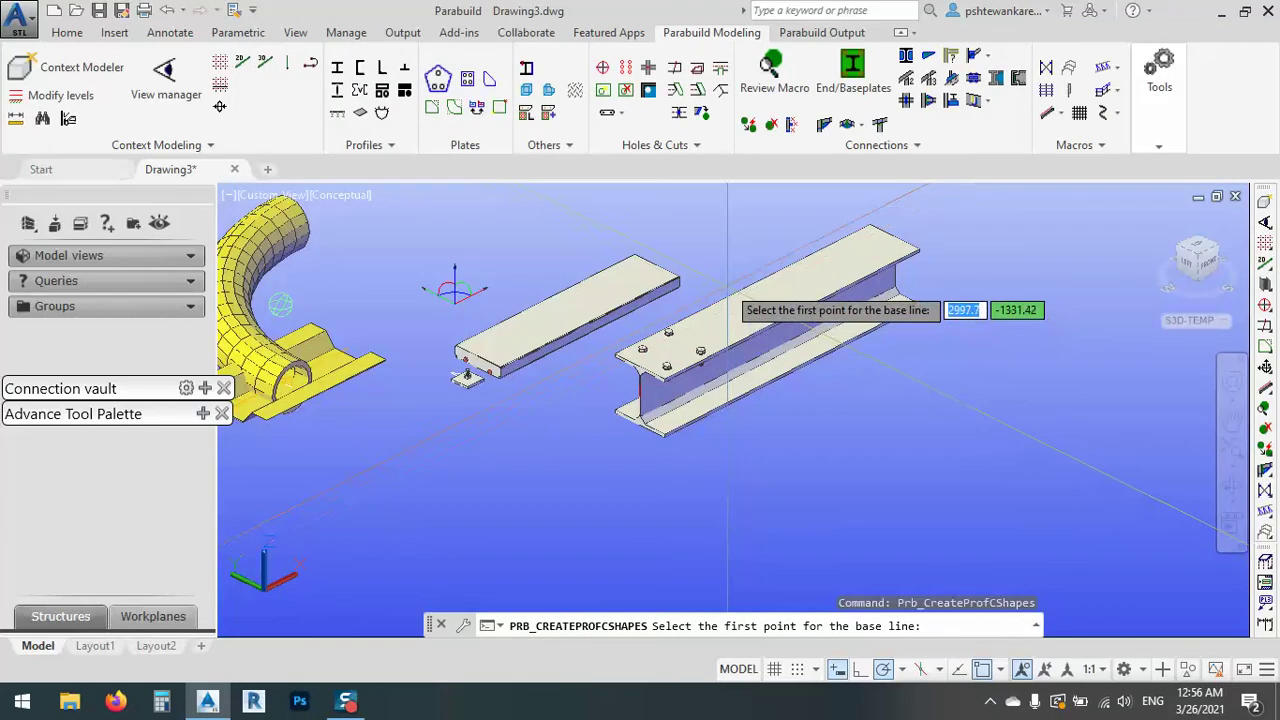
left_click(742, 290)
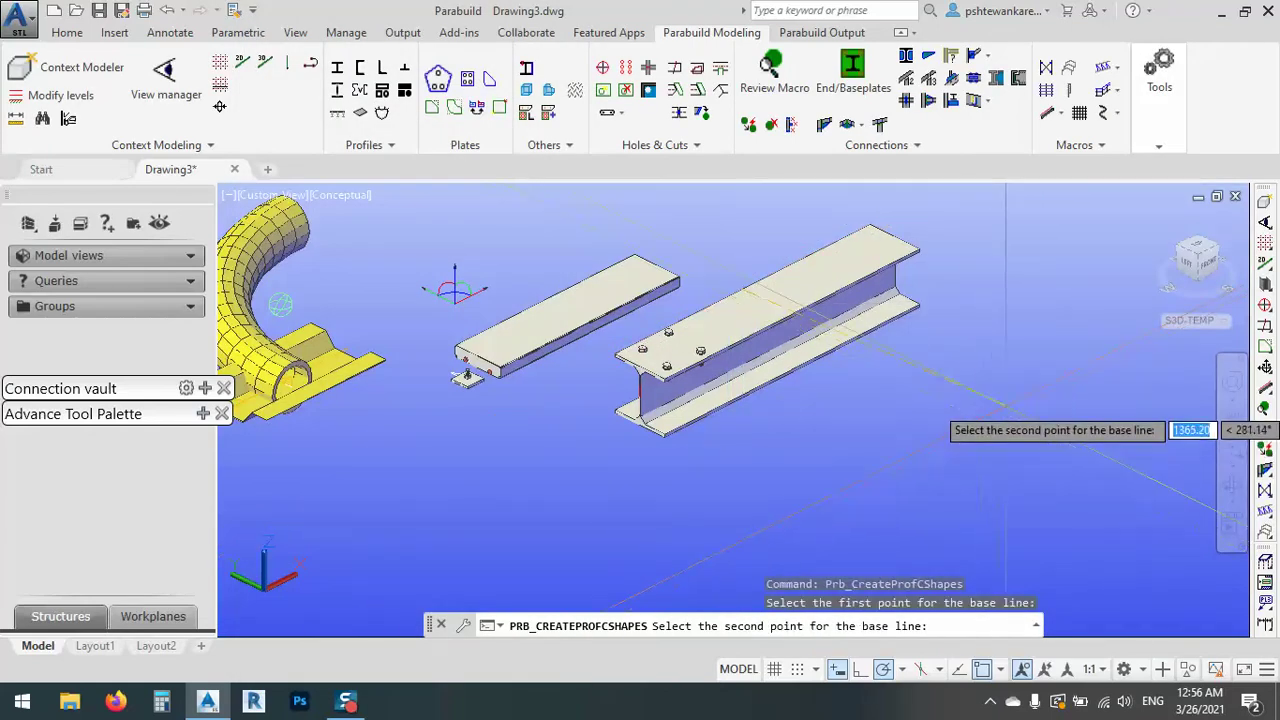
left_click(1001, 421)
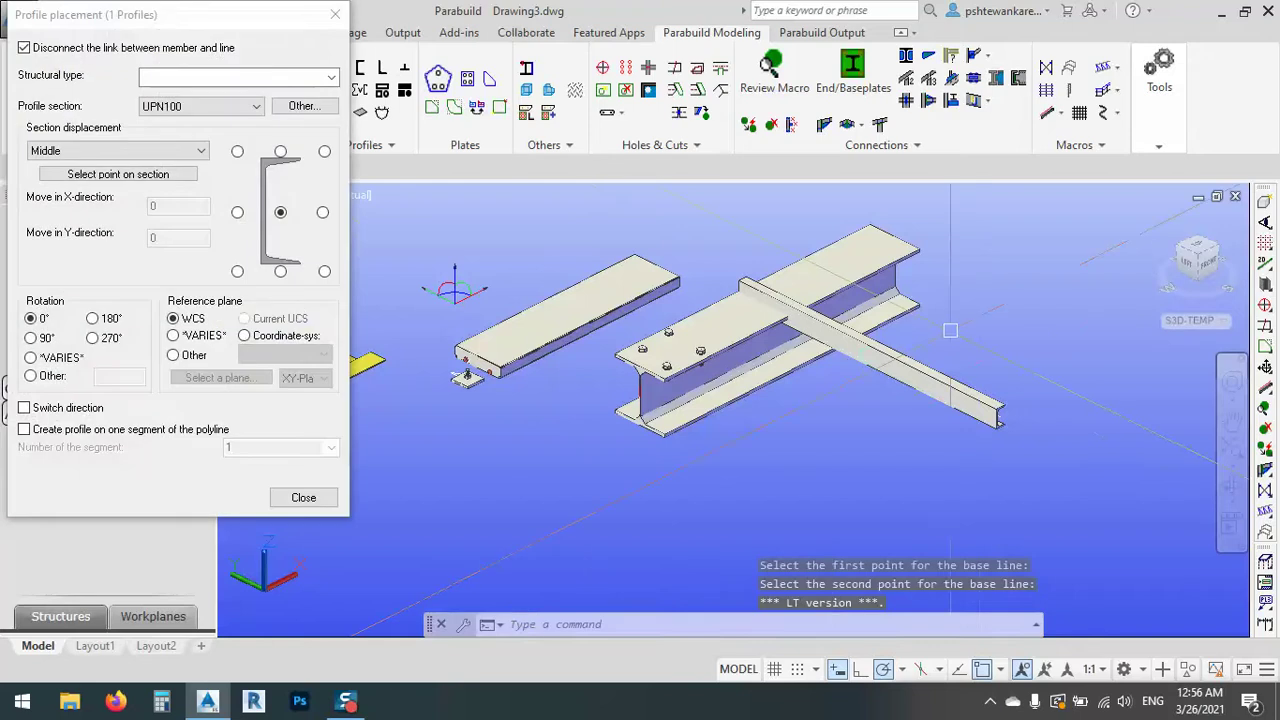
left_click(281, 272)
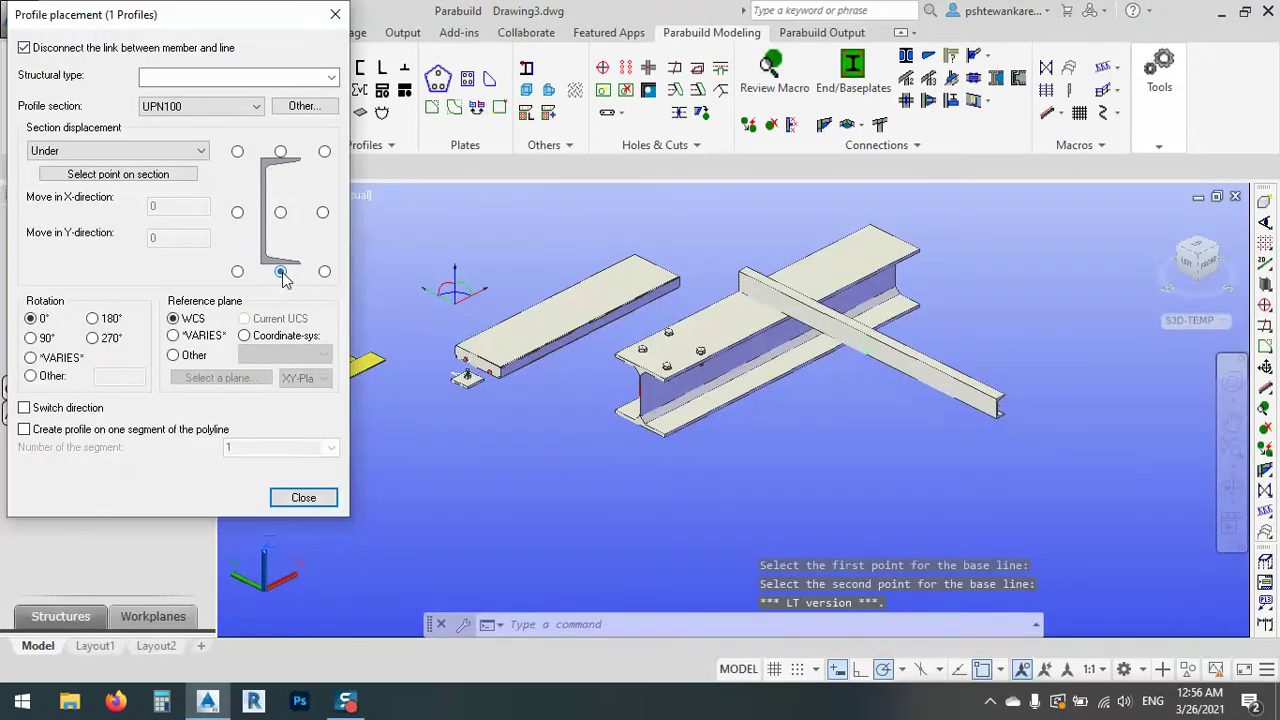
left_click(304, 498)
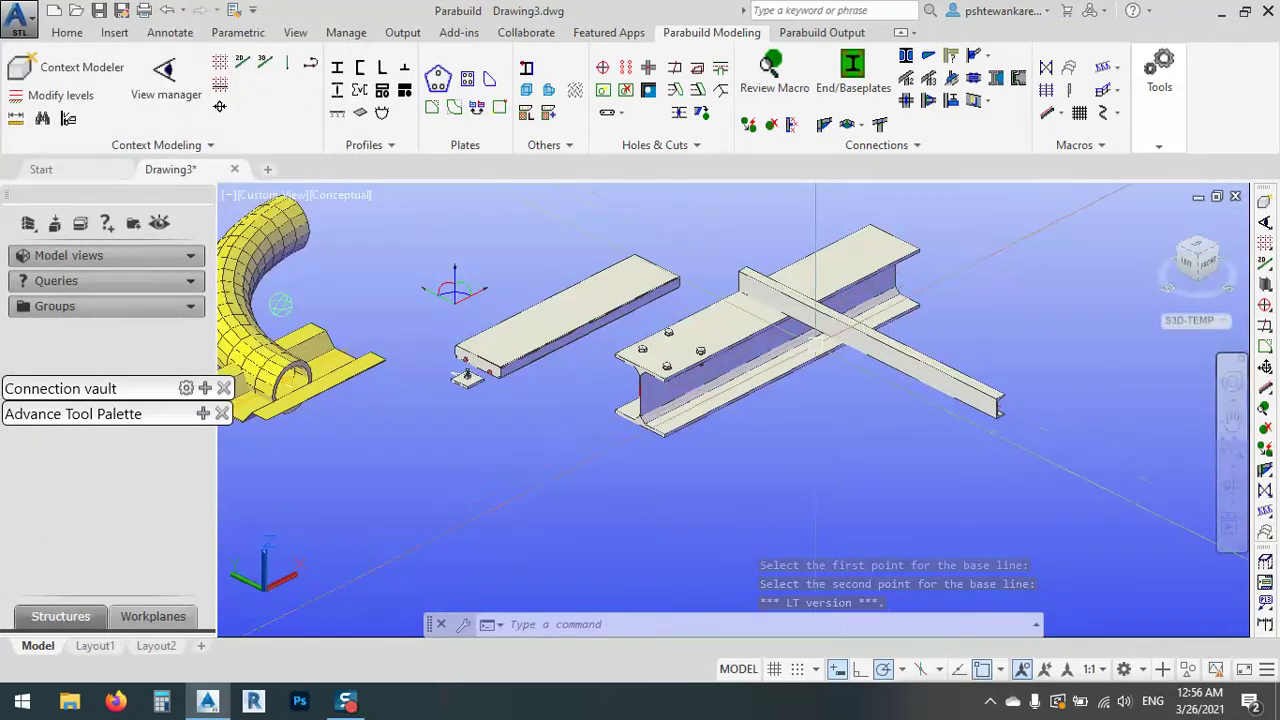
- Add automatic bolts on the touching surfaces between the HEA300 beam and the UPN100 channel
middle_click_drag(859, 408, 700, 370, "shift")
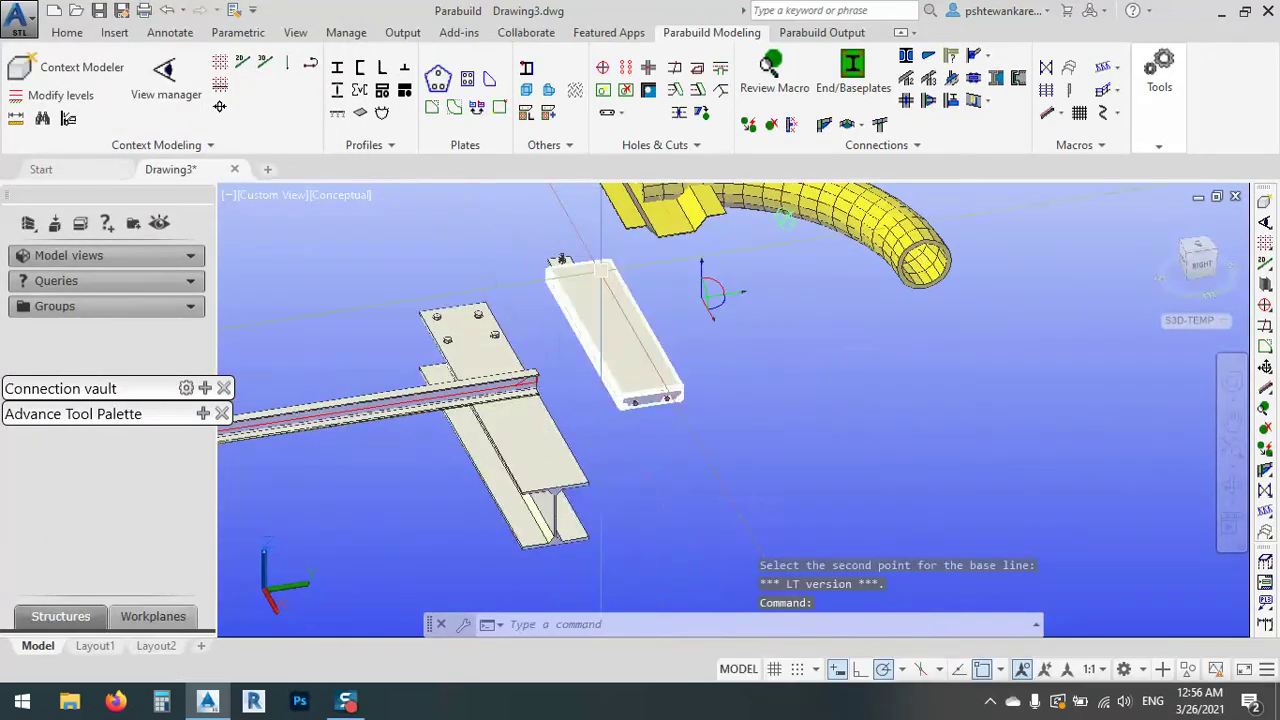
left_click(648, 70)
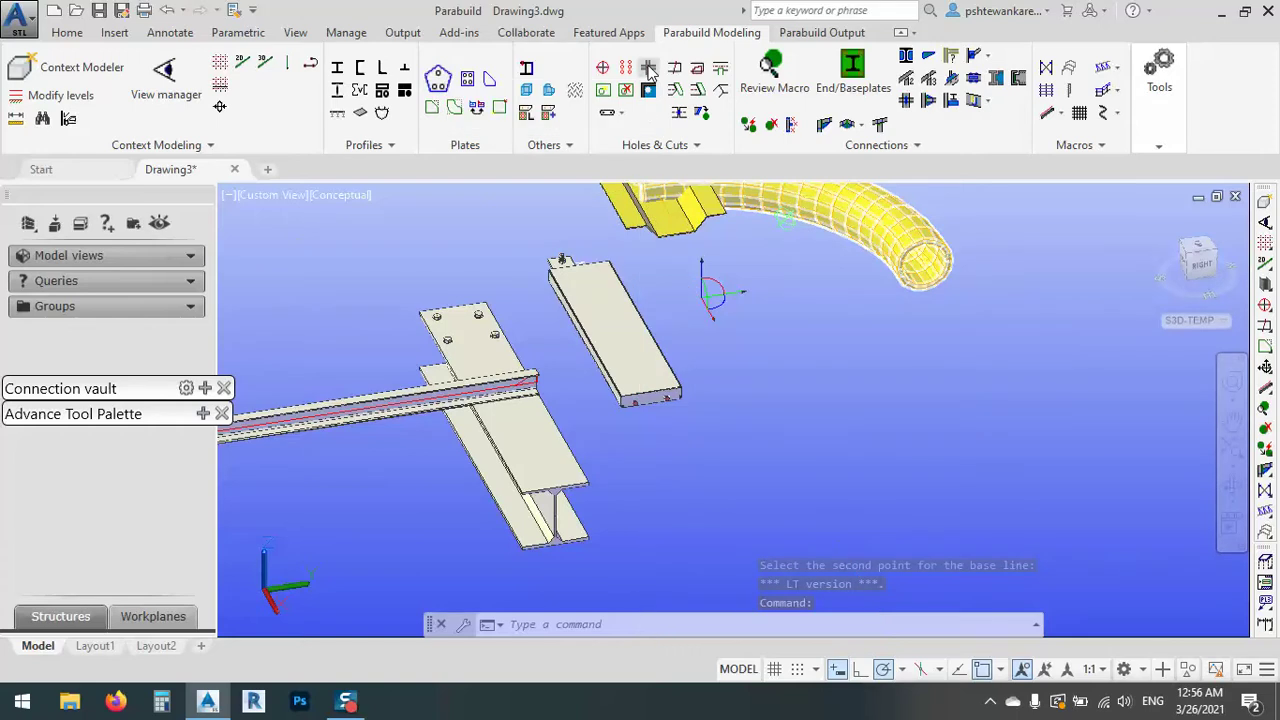
left_click(500, 430)
left_click(413, 403)
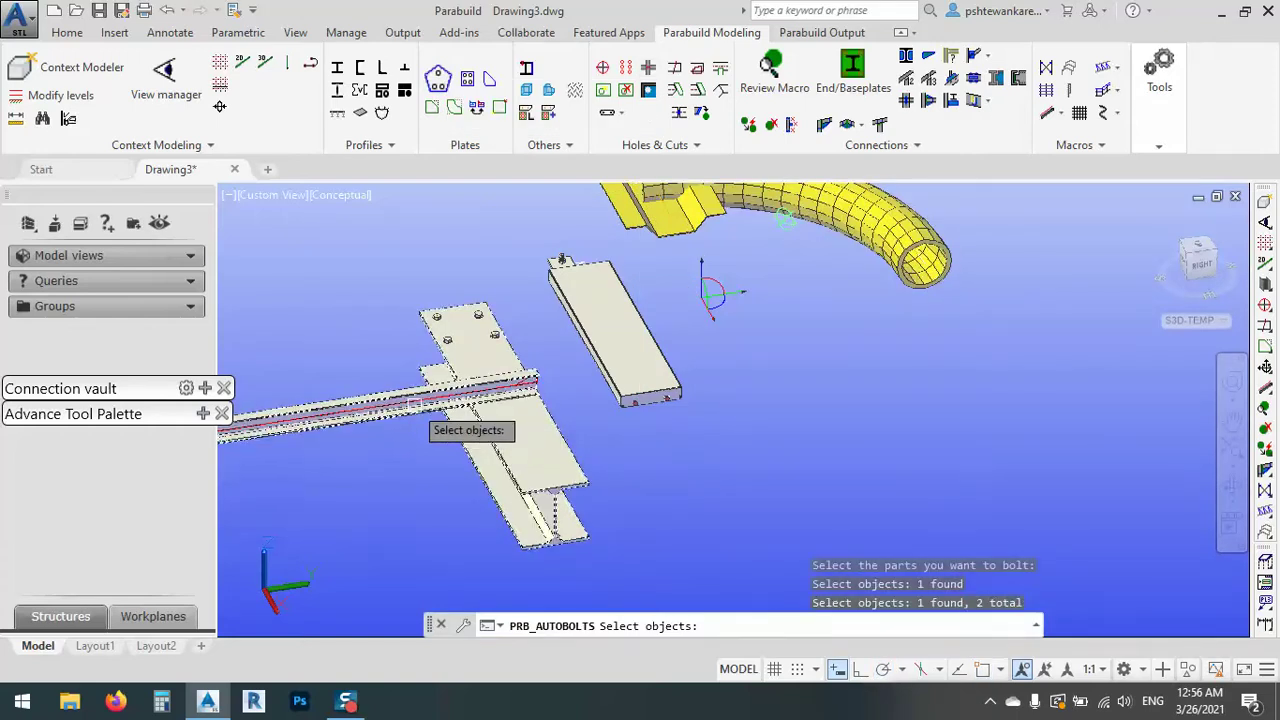
key("Return")
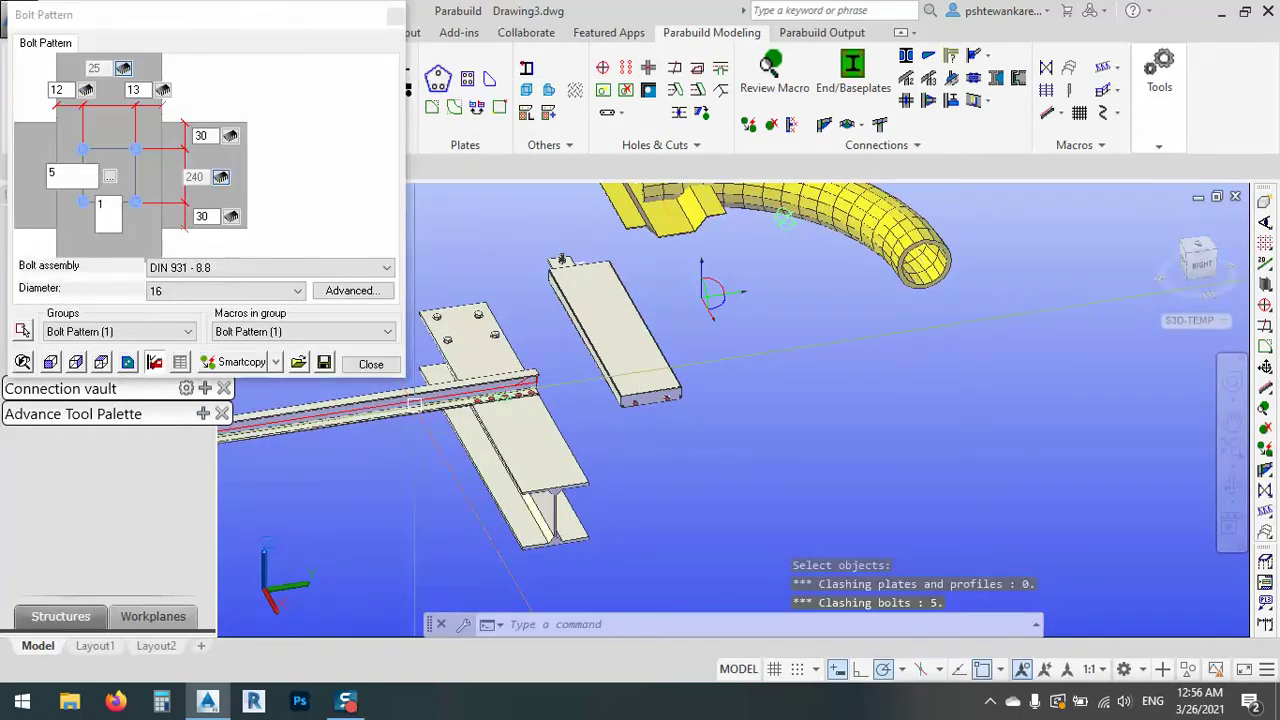
- Reduce the bolt row between the UPN100 channel and the HEA300 beam to 2 bolts
scroll(413, 403, "up", 6)
middle_click_drag(529, 320, 760, 420)
scroll(732, 405, "up", 3)
scroll(715, 425, "down", 2)
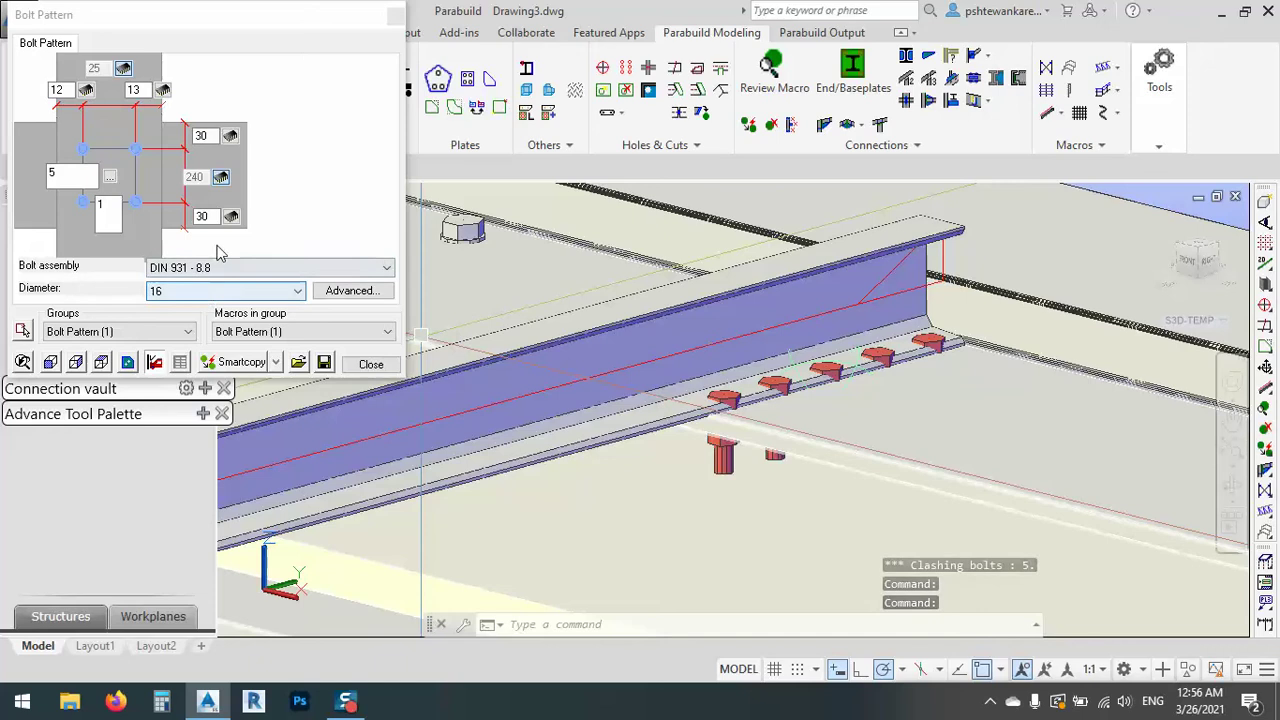
left_click(106, 195)
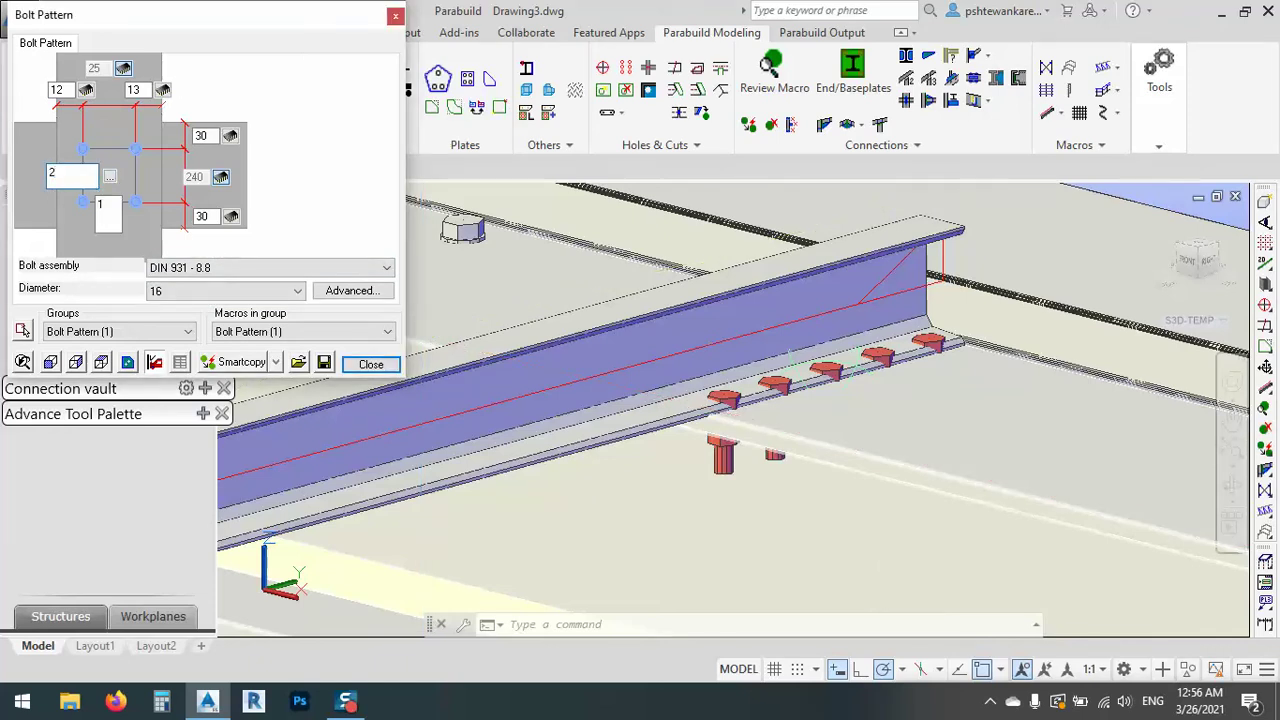
- Set both edge distances across the channel flange to 20 in the bolt pattern
left_click(143, 90)
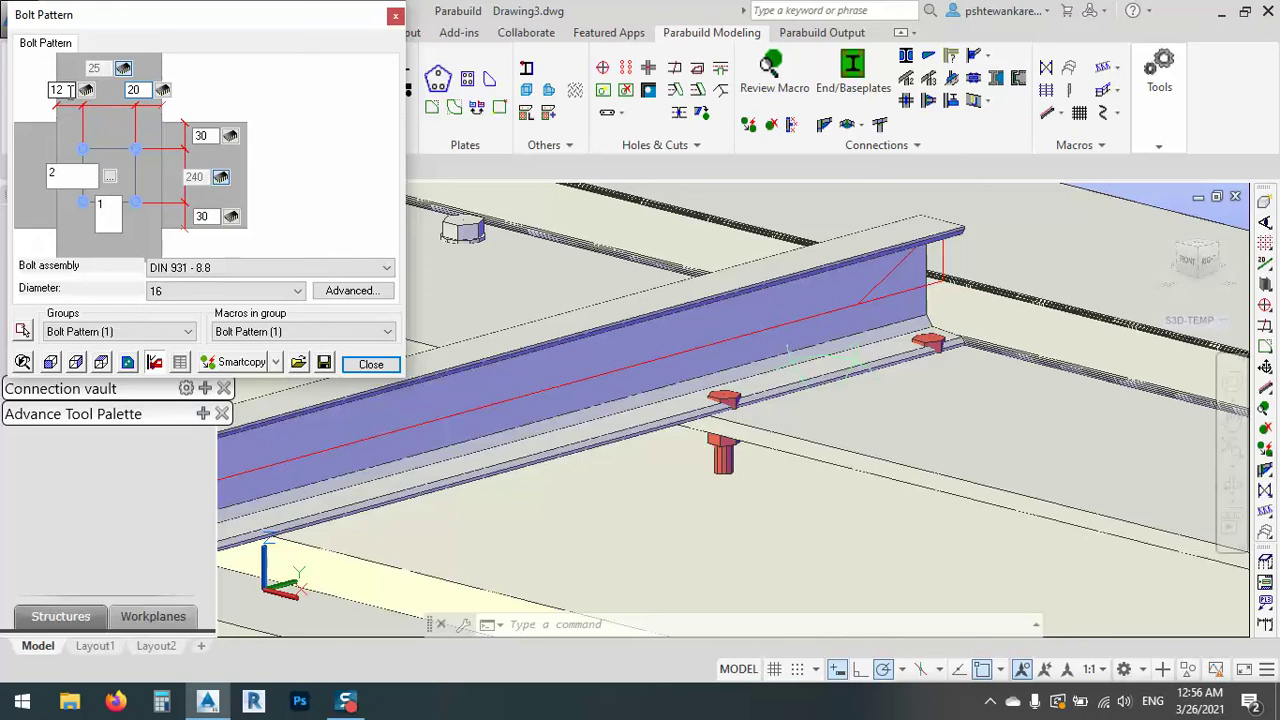
key("Return")
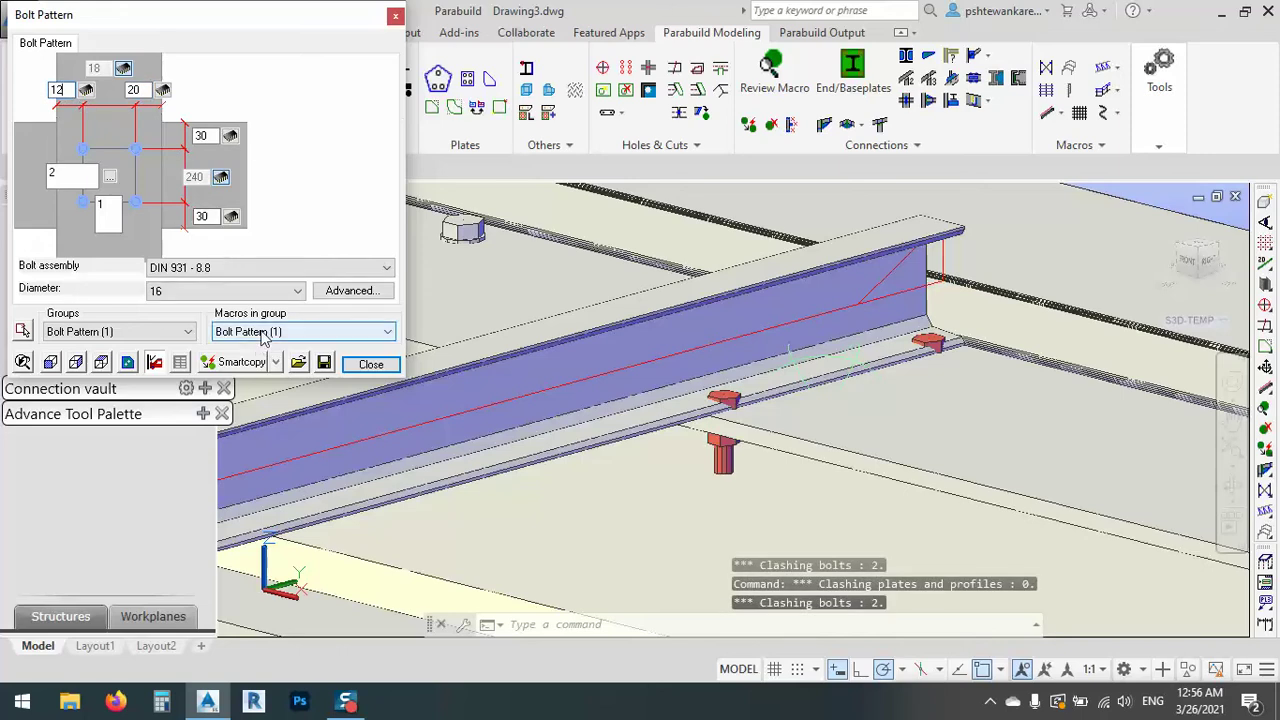
double_click(57, 90)
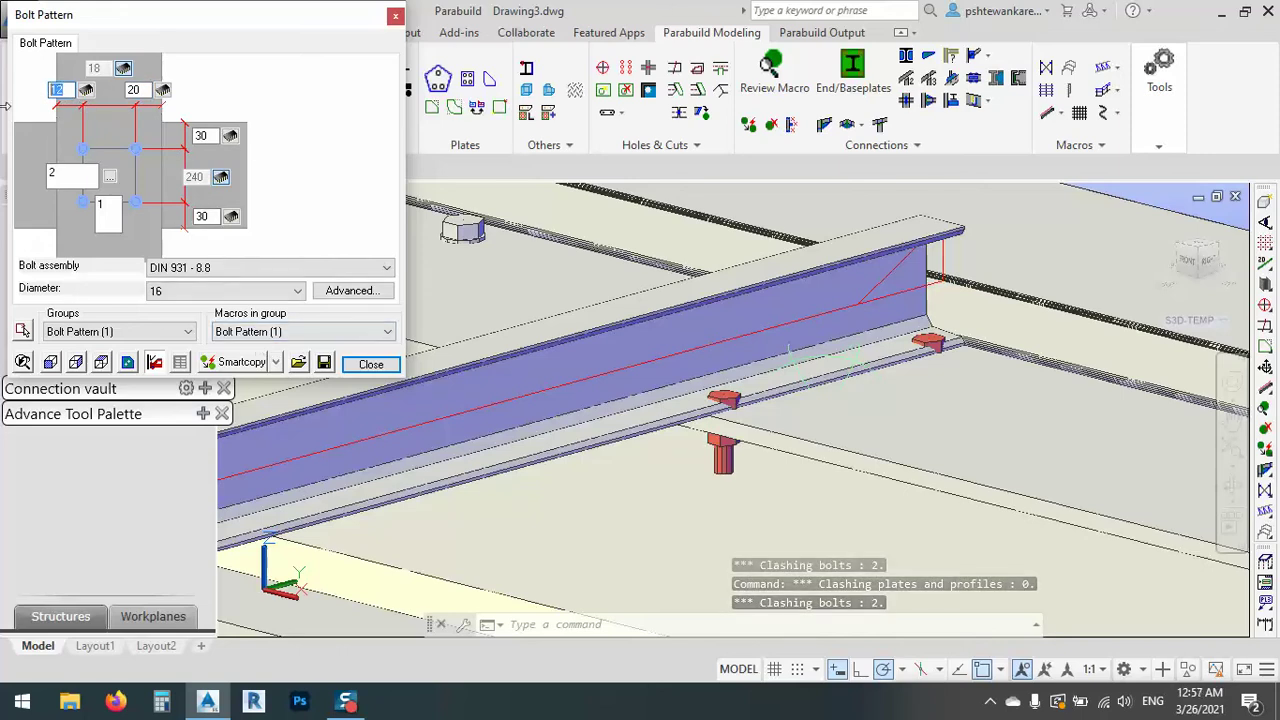
type("20")
key("Tab")
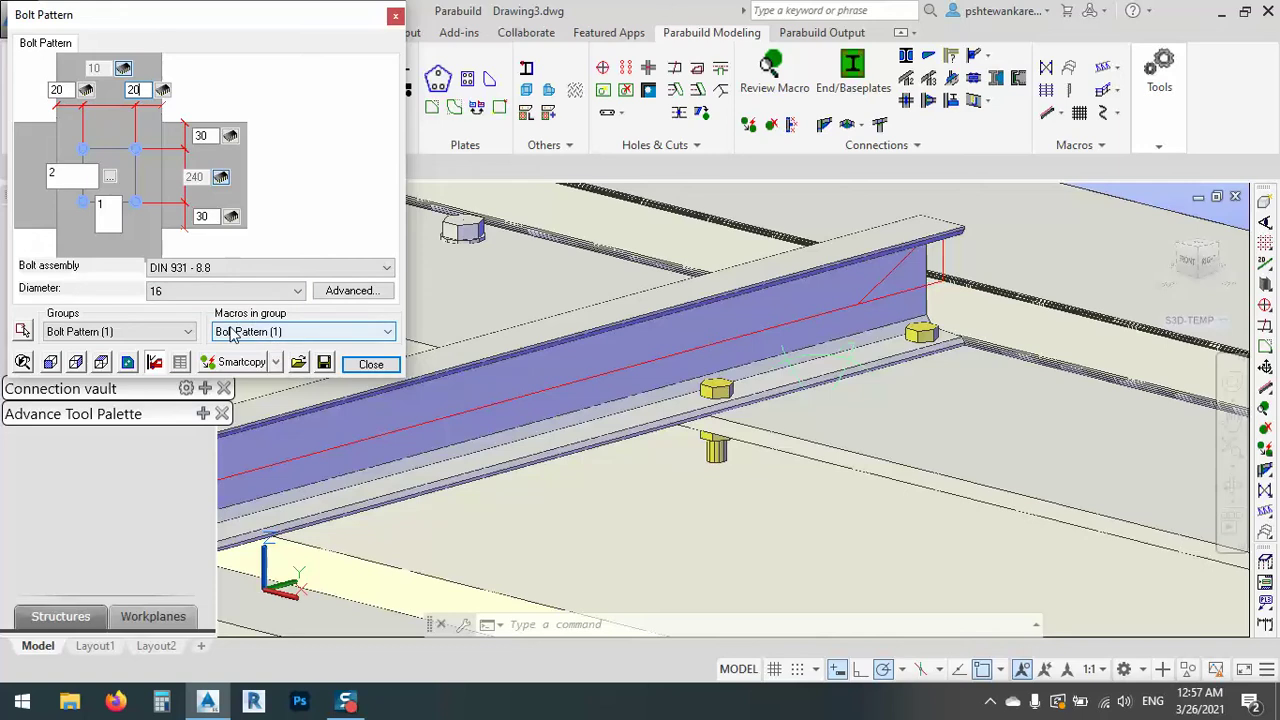
left_click(797, 297)
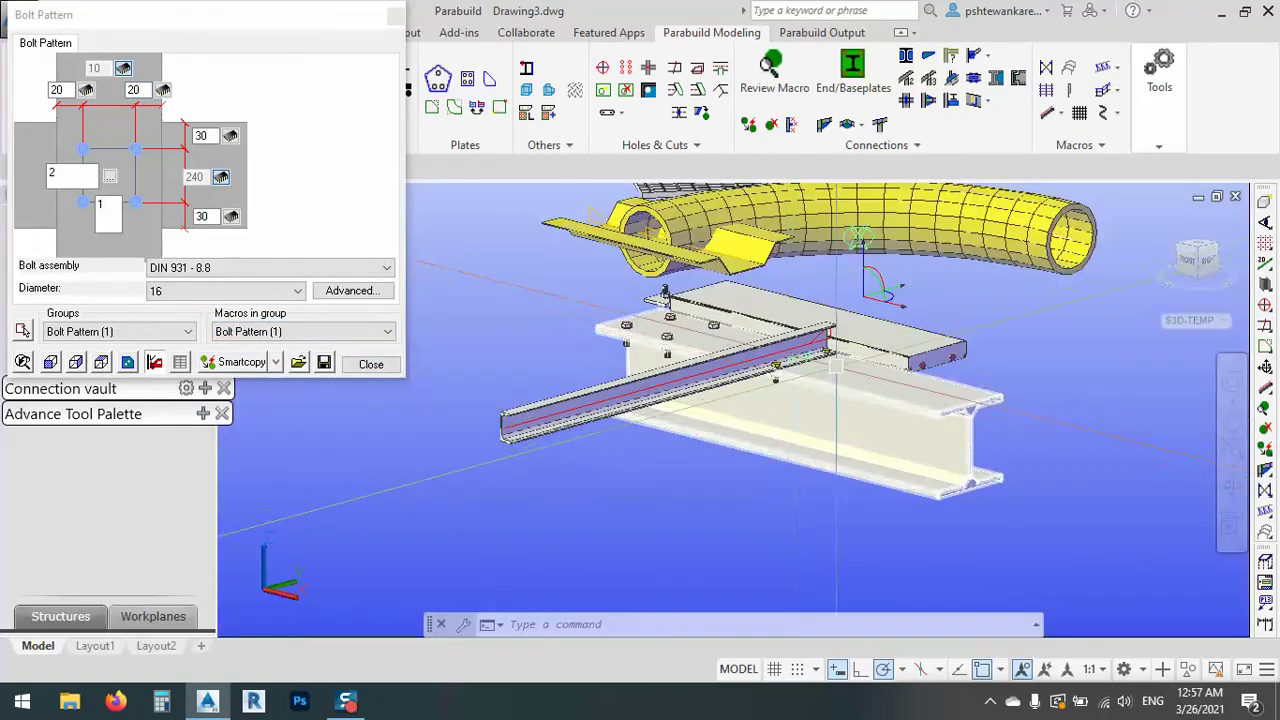
middle_click_drag(768, 420, 718, 340, "shift")
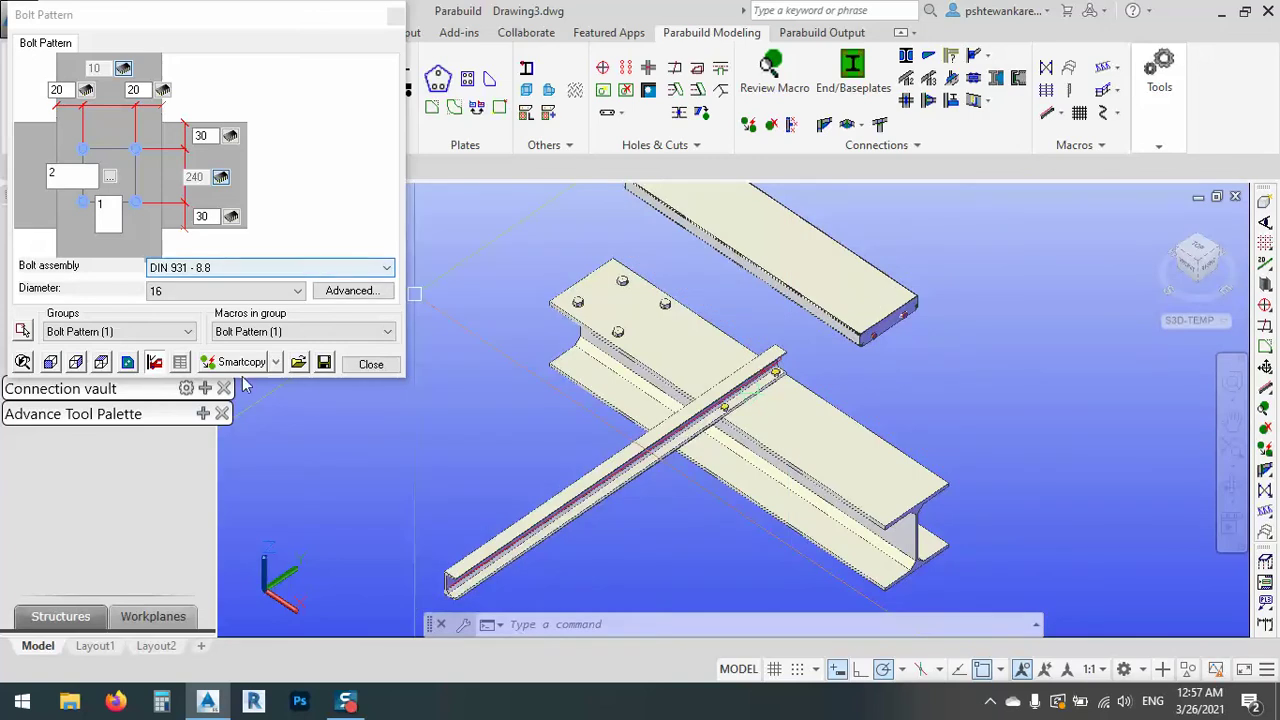
- Enable both washers in the bolt pattern's advanced settings and finish editing the pattern
left_click(241, 331)
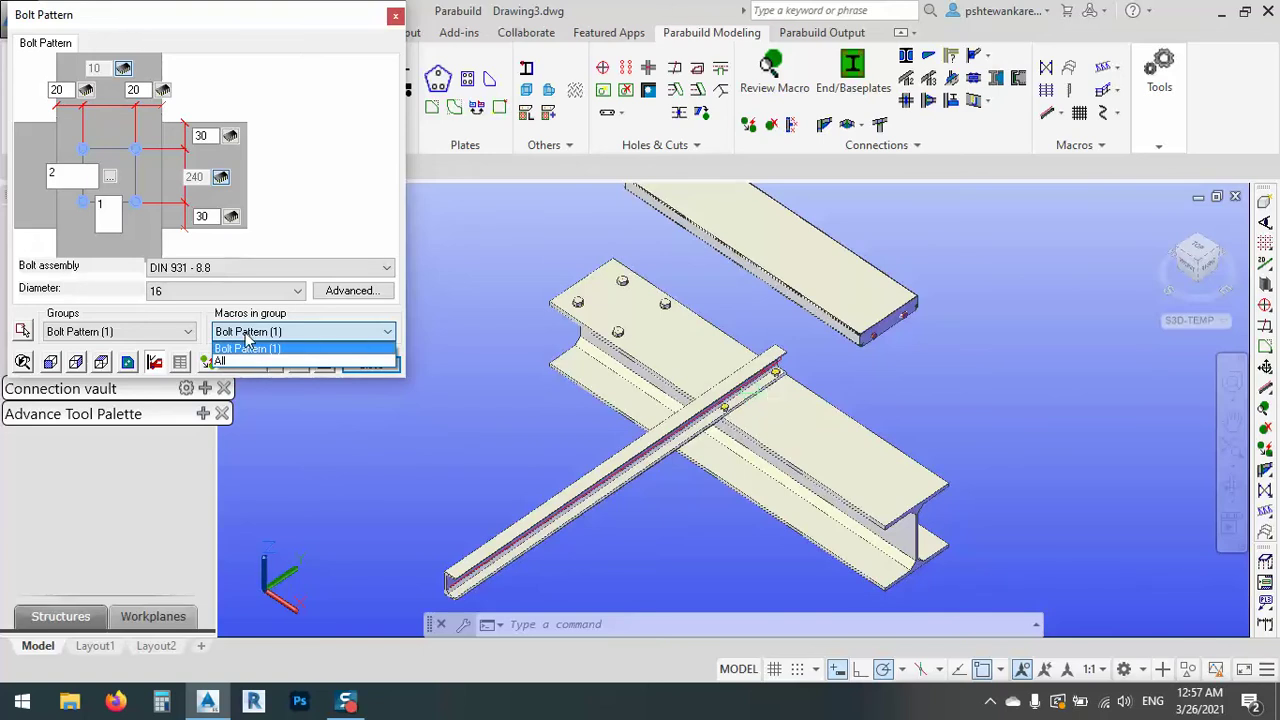
left_click(348, 300)
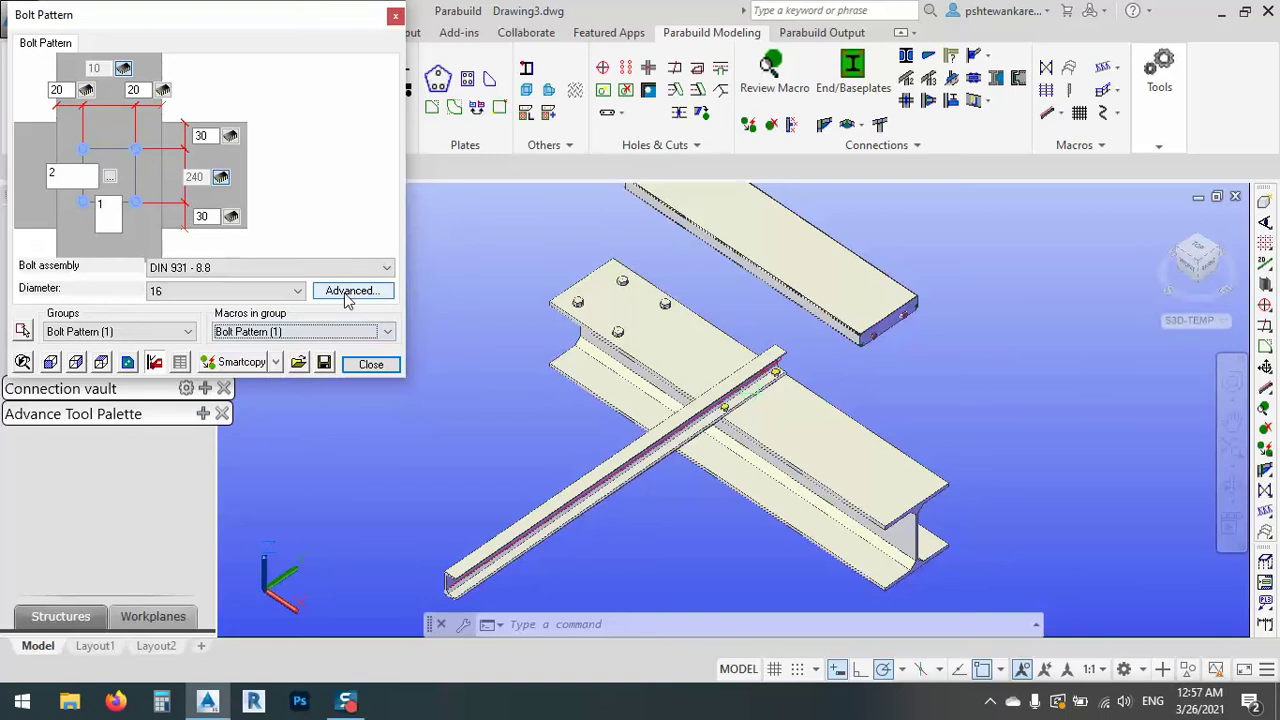
left_click(345, 292)
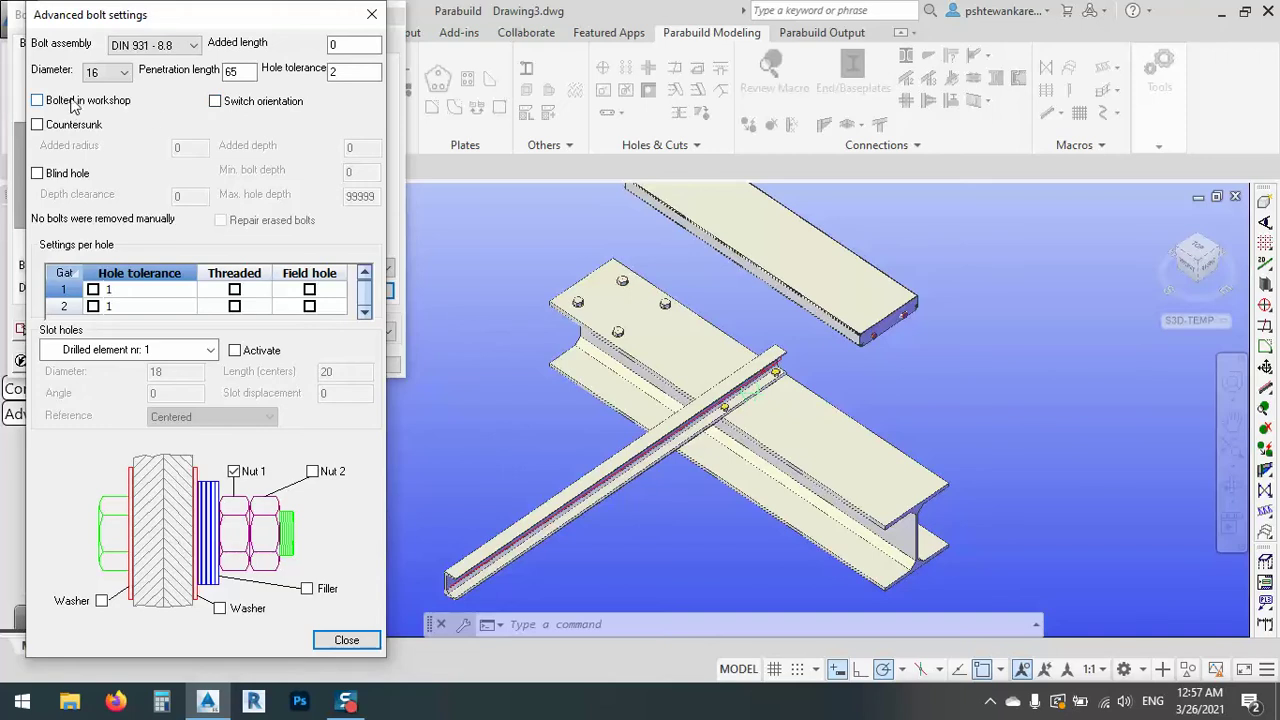
left_click(335, 70)
left_click(220, 609)
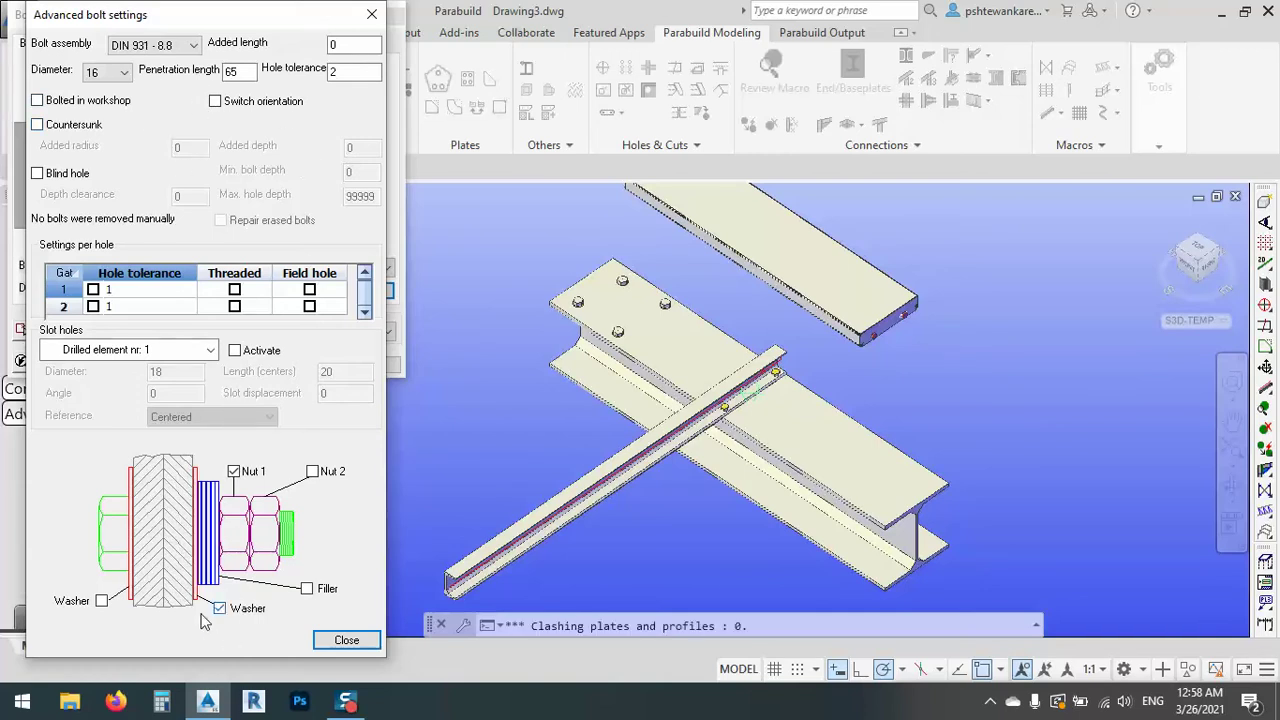
left_click(102, 602)
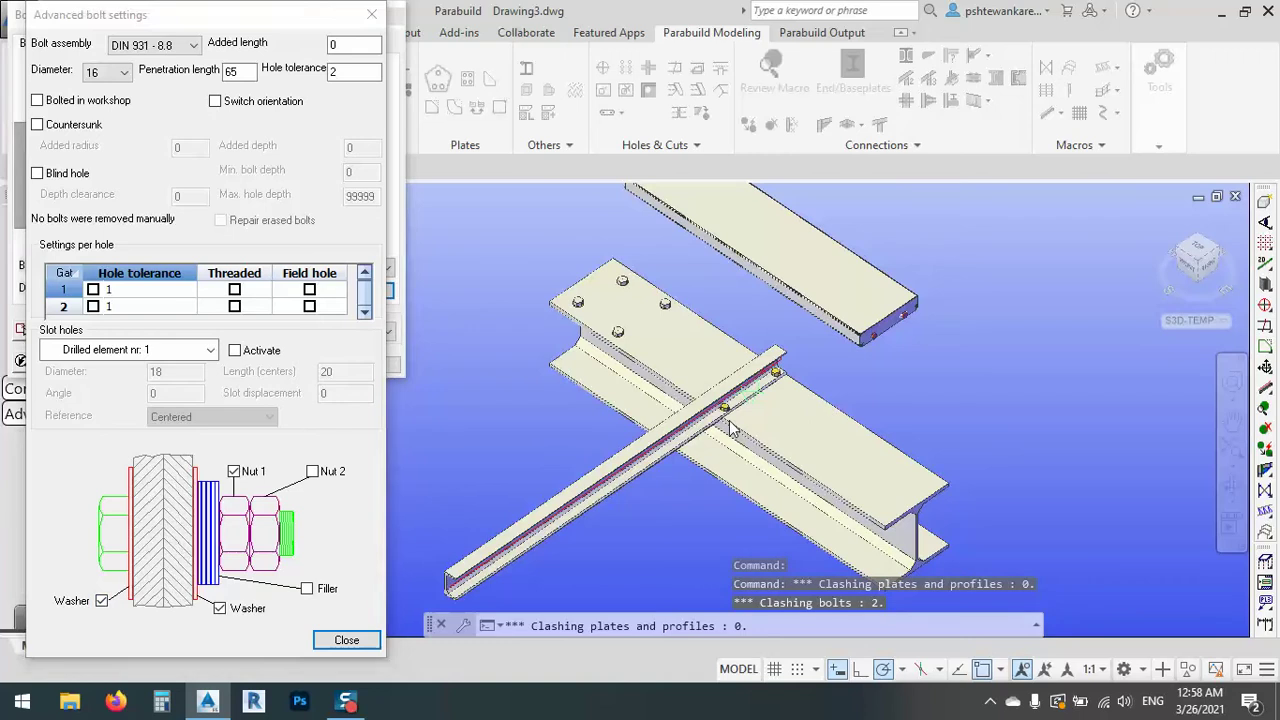
left_click(347, 640)
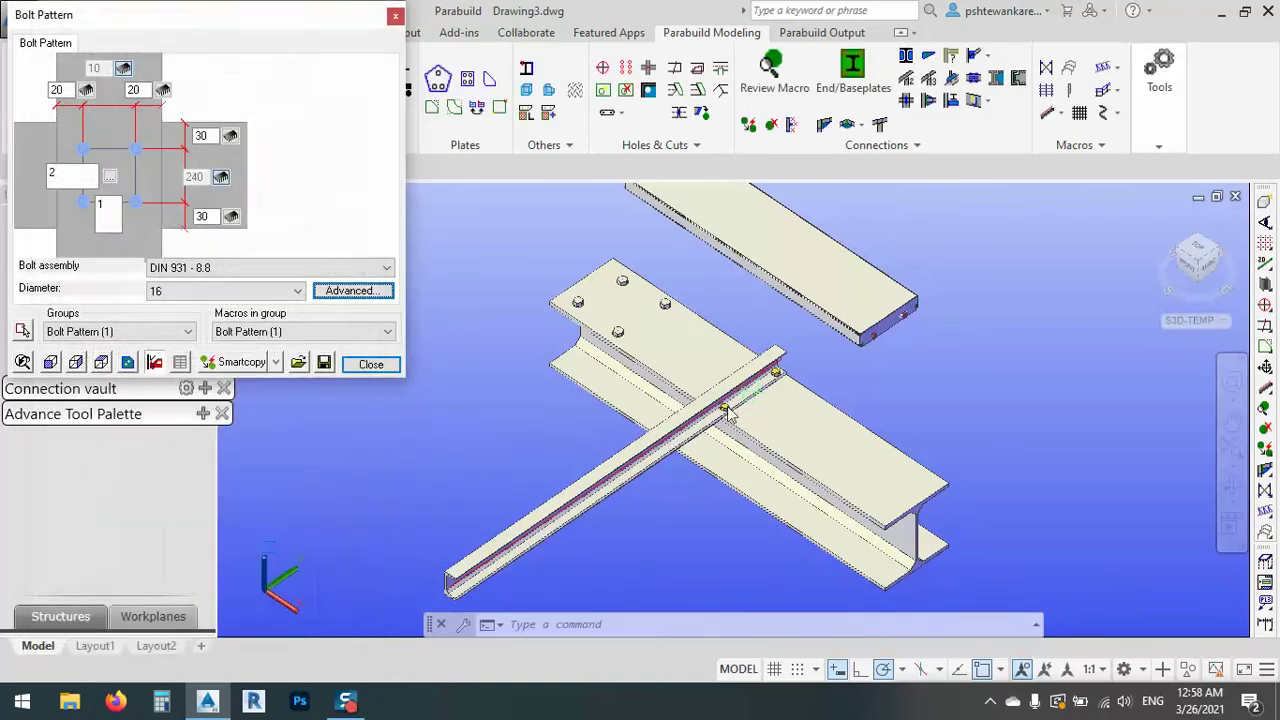
scroll(1057, 480, "up", 5)
scroll(1082, 540, "up", 2)
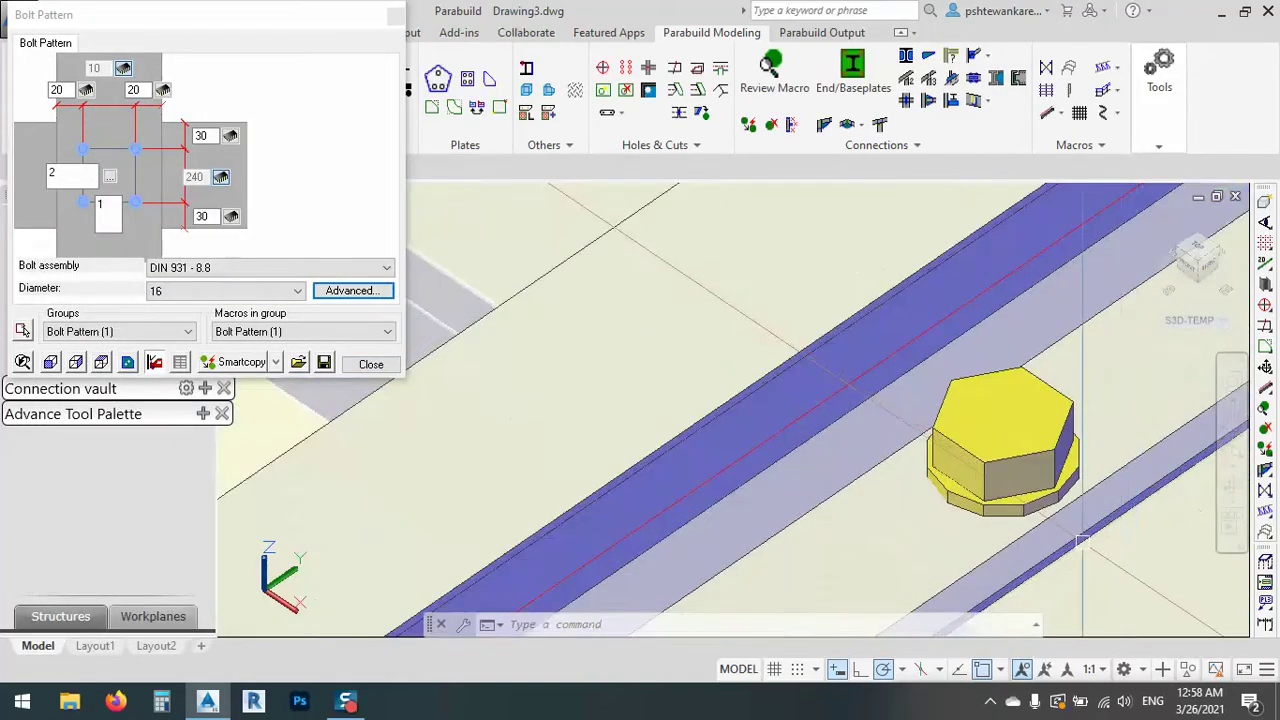
scroll(1082, 540, "up", 3)
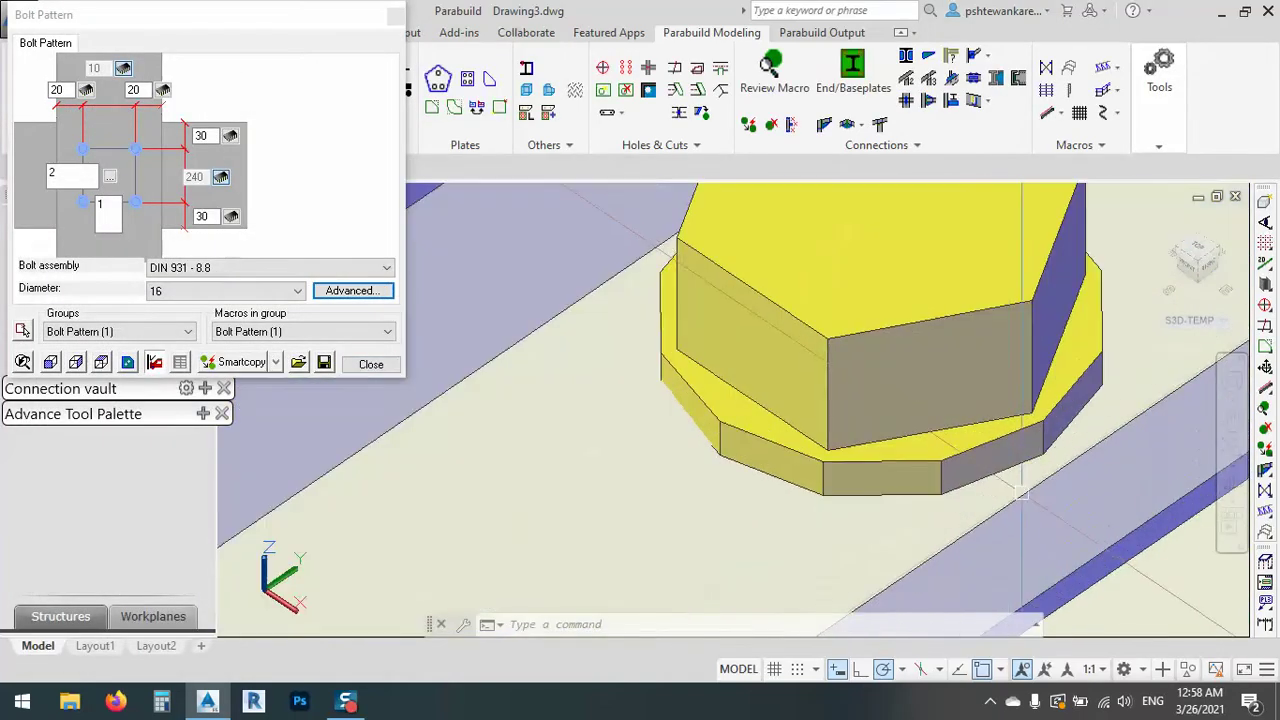
left_click(371, 364)
- Delete all the sample parts from the model
scroll(641, 368, "down", 8)
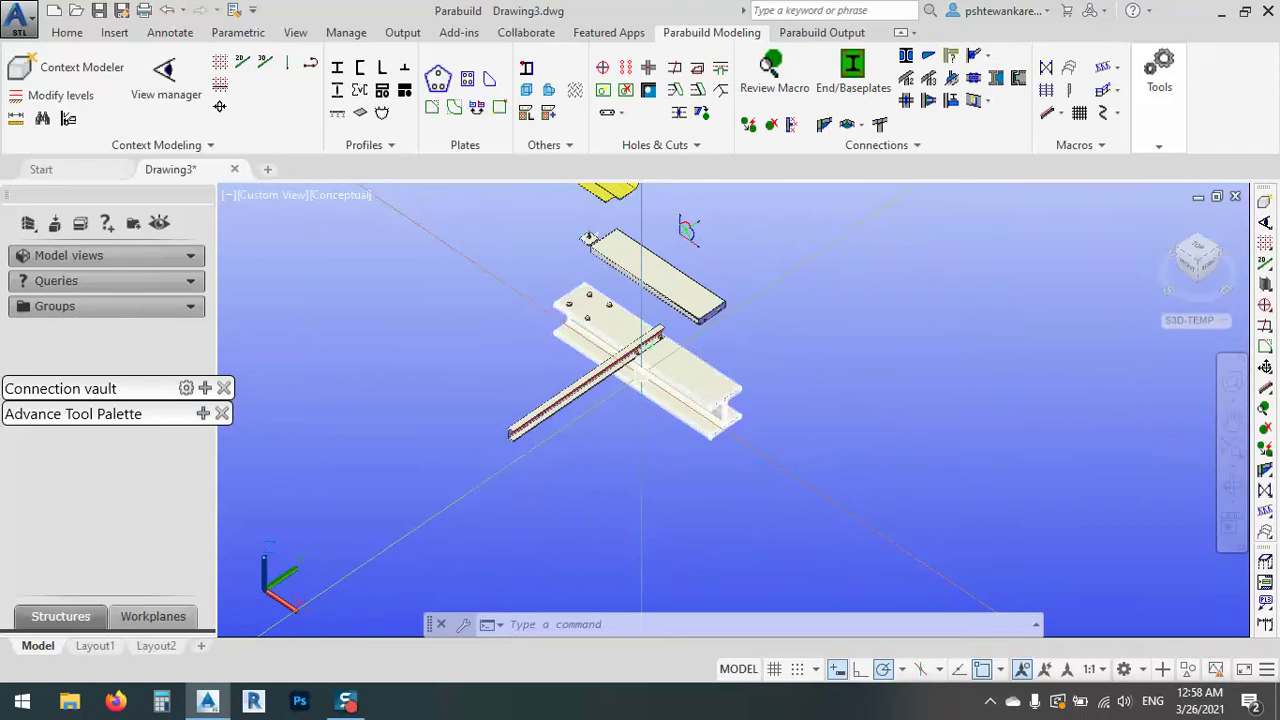
middle_click_drag(641, 368, 737, 380)
scroll(737, 380, "down", 1)
scroll(660, 370, "down", 1)
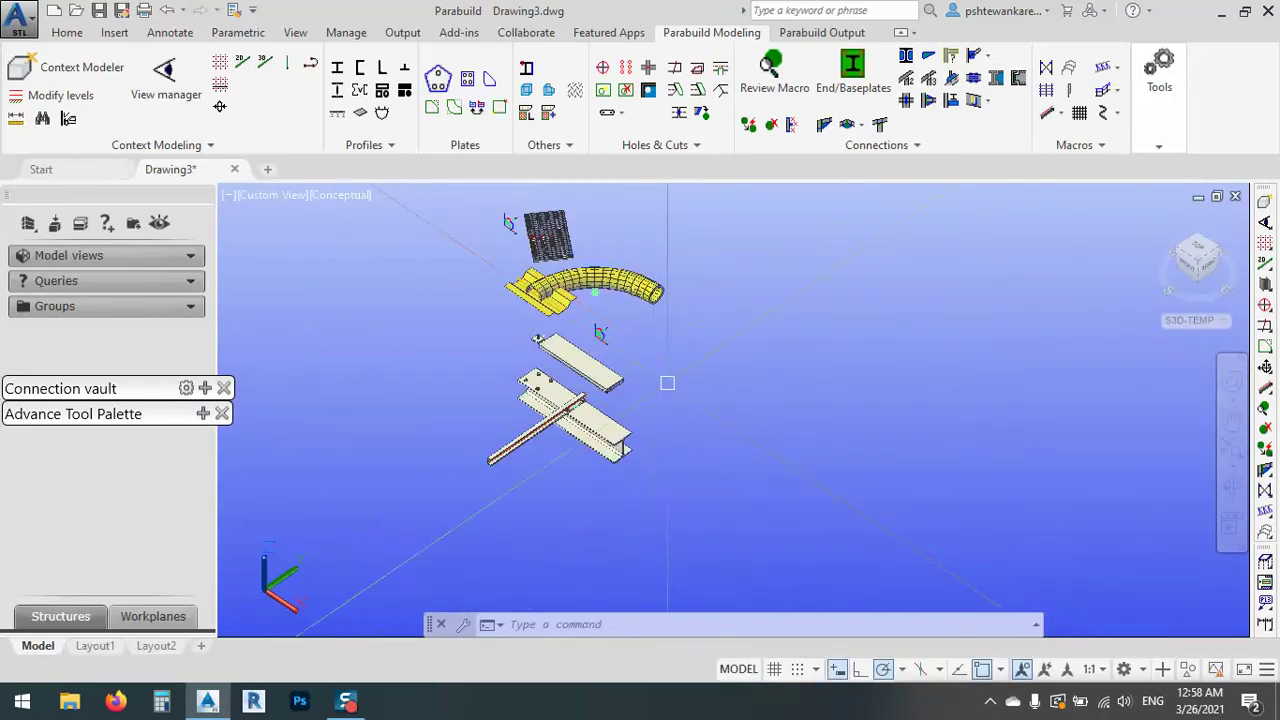
scroll(708, 460, "down", 2)
scroll(708, 460, "up", 1)
left_click(720, 500)
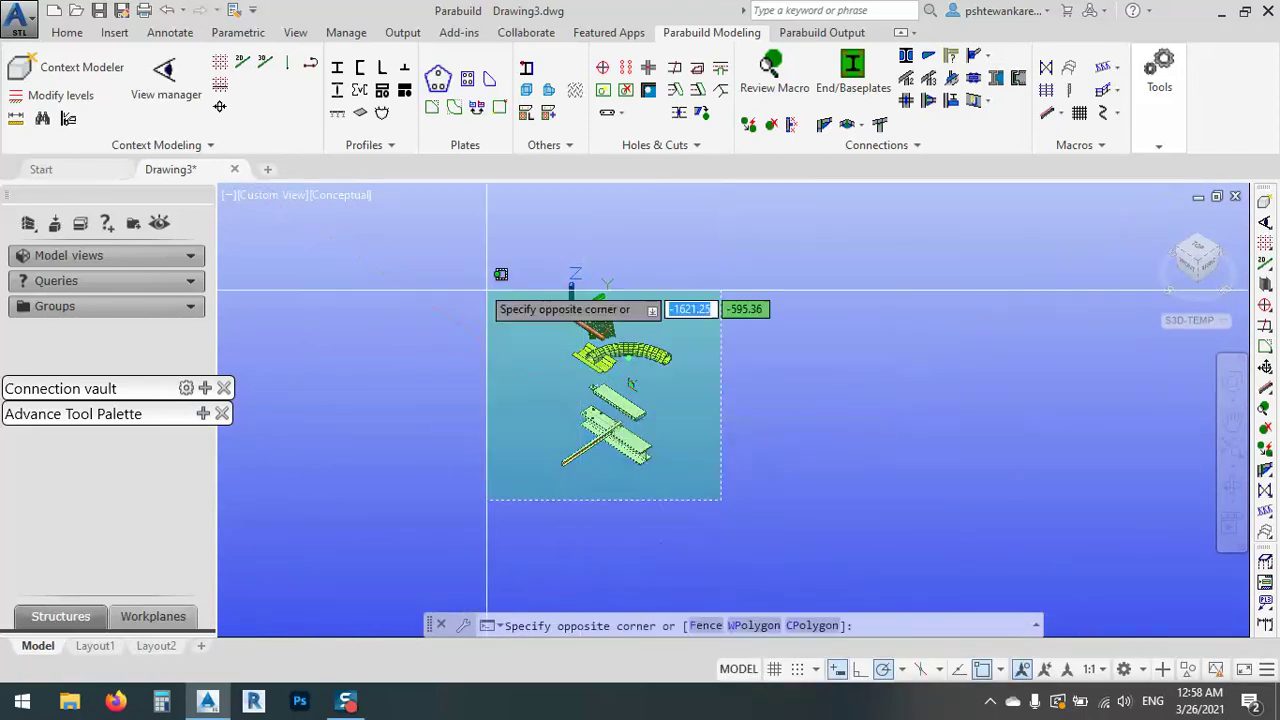
left_click(487, 290)
key("Delete")
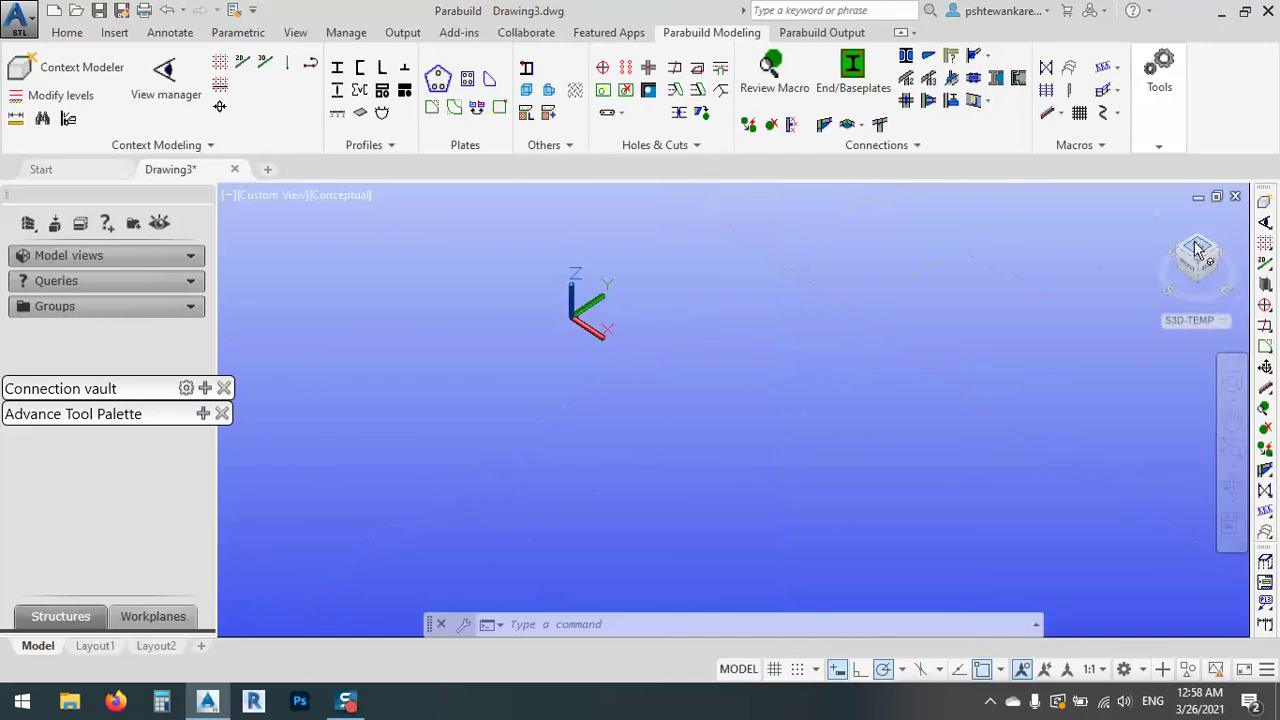
- Switch to the SW Isometric view and start placing the Building frame macro
left_click(1180, 258)
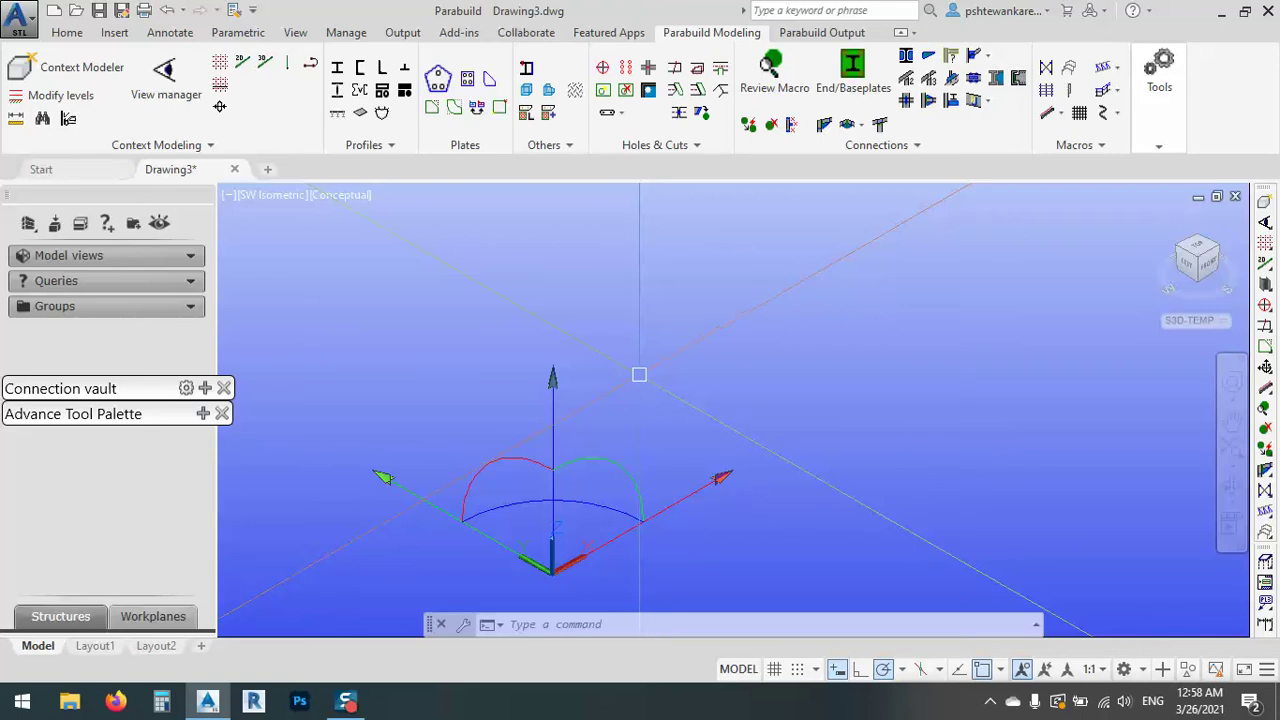
middle_click_drag(820, 447, 900, 374)
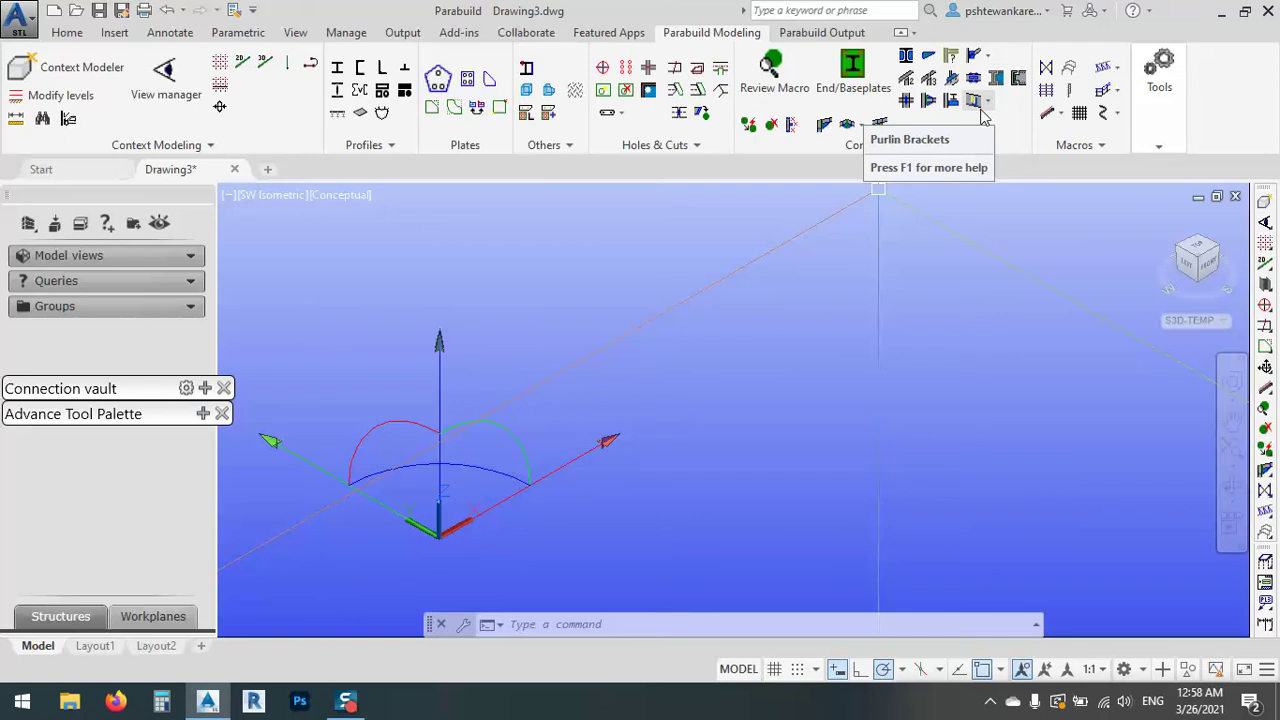
left_click(1071, 75)
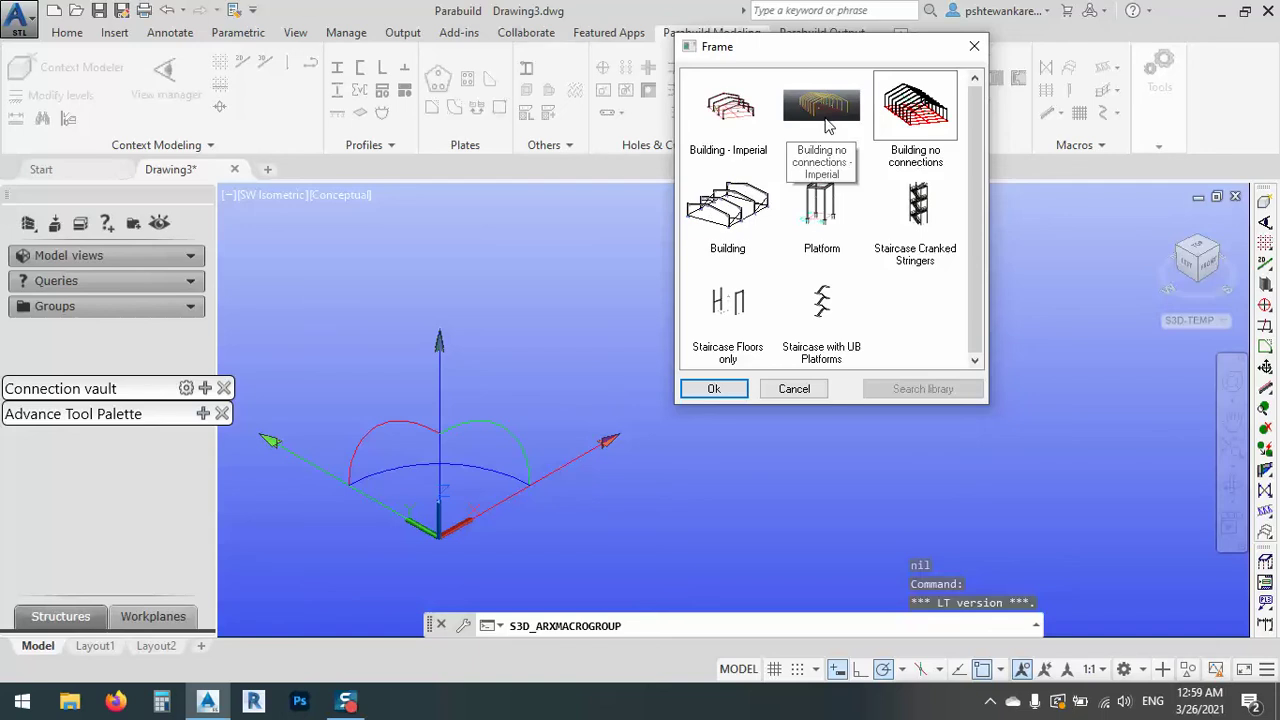
left_click(727, 224)
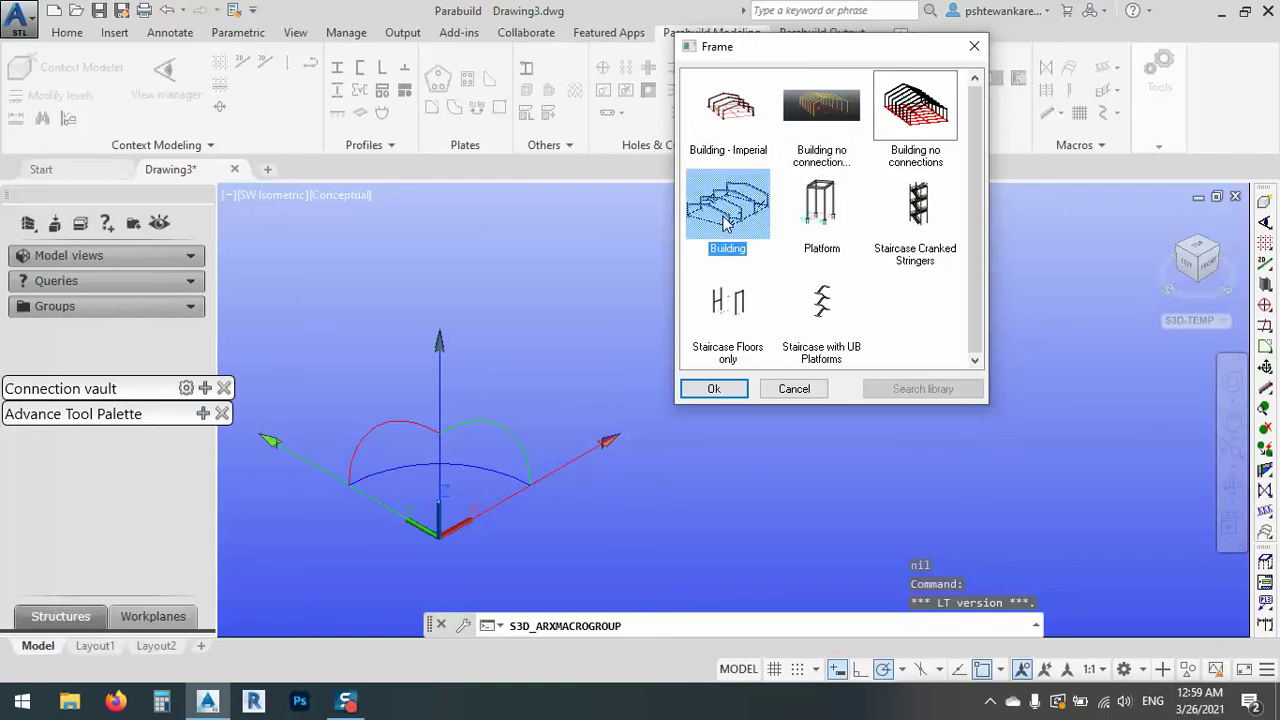
left_click(713, 389)
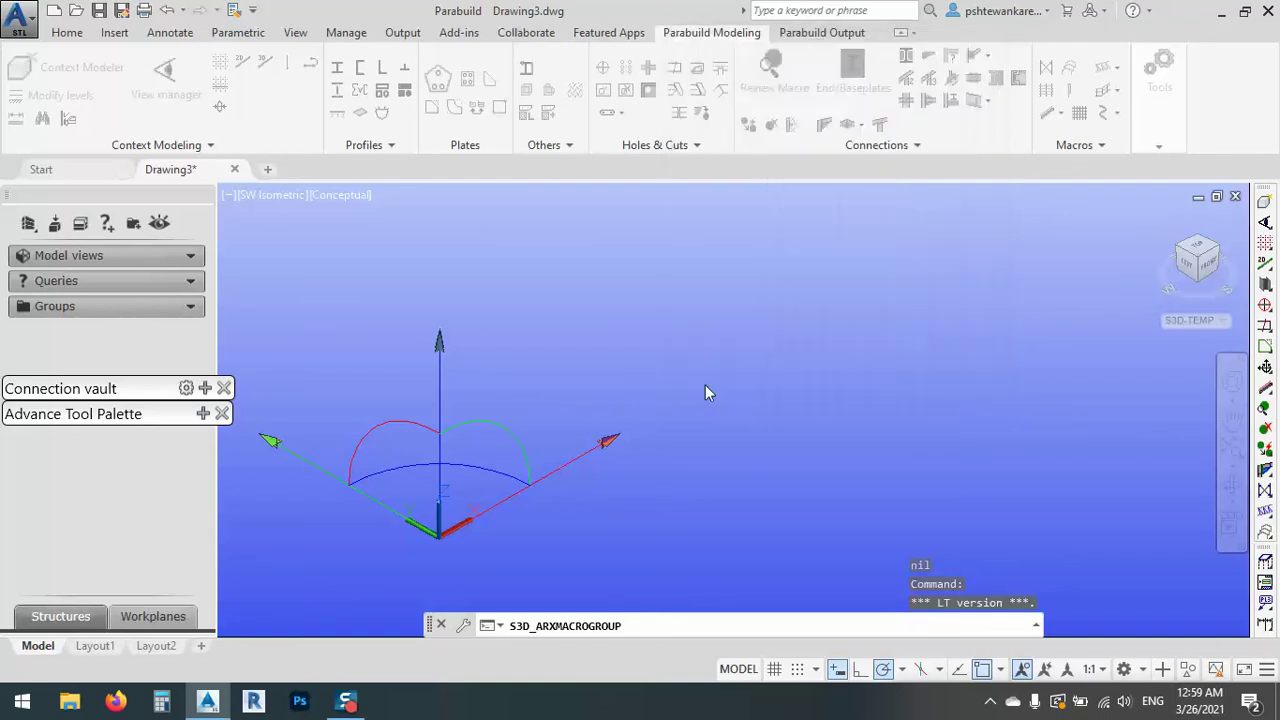
- Examine the building frame preview, including its column bases, haunches and wall bracing connections
scroll(705, 385, "down", 5)
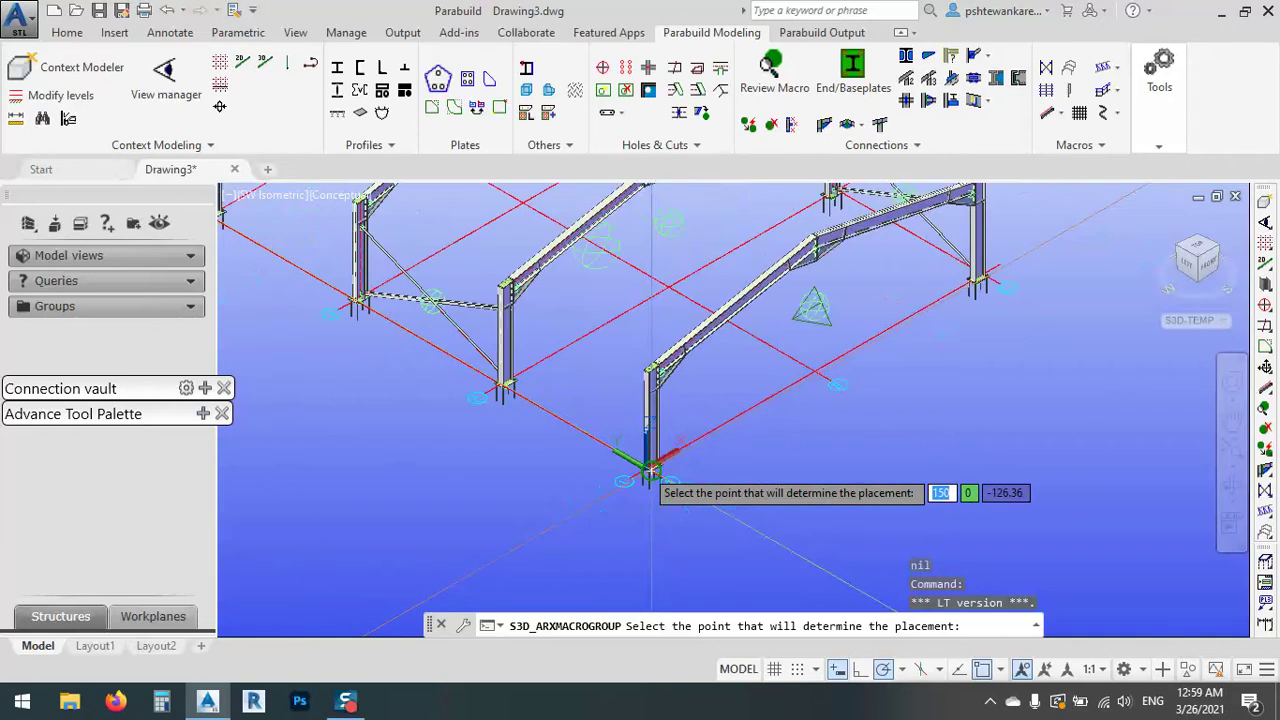
scroll(813, 247, "up", 2)
scroll(813, 247, "up", 3)
scroll(840, 370, "down", 5)
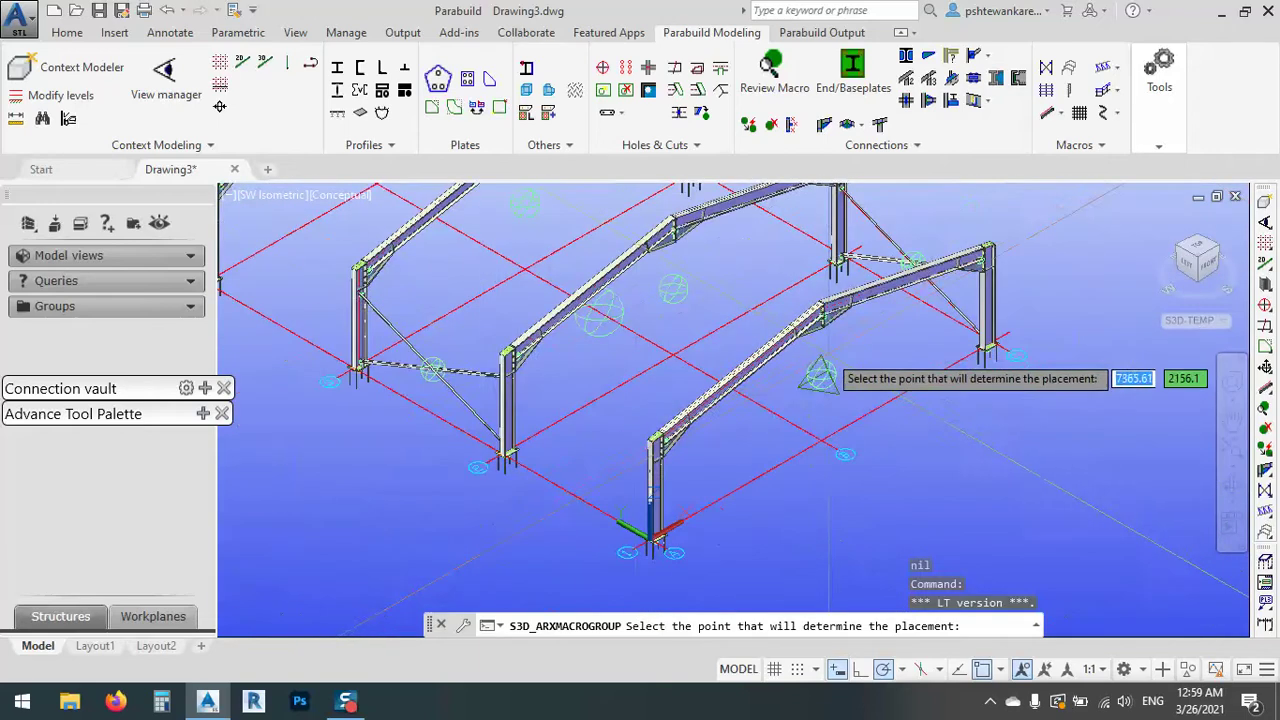
scroll(515, 350, "up", 3)
scroll(512, 350, "up", 2)
scroll(643, 382, "down", 5)
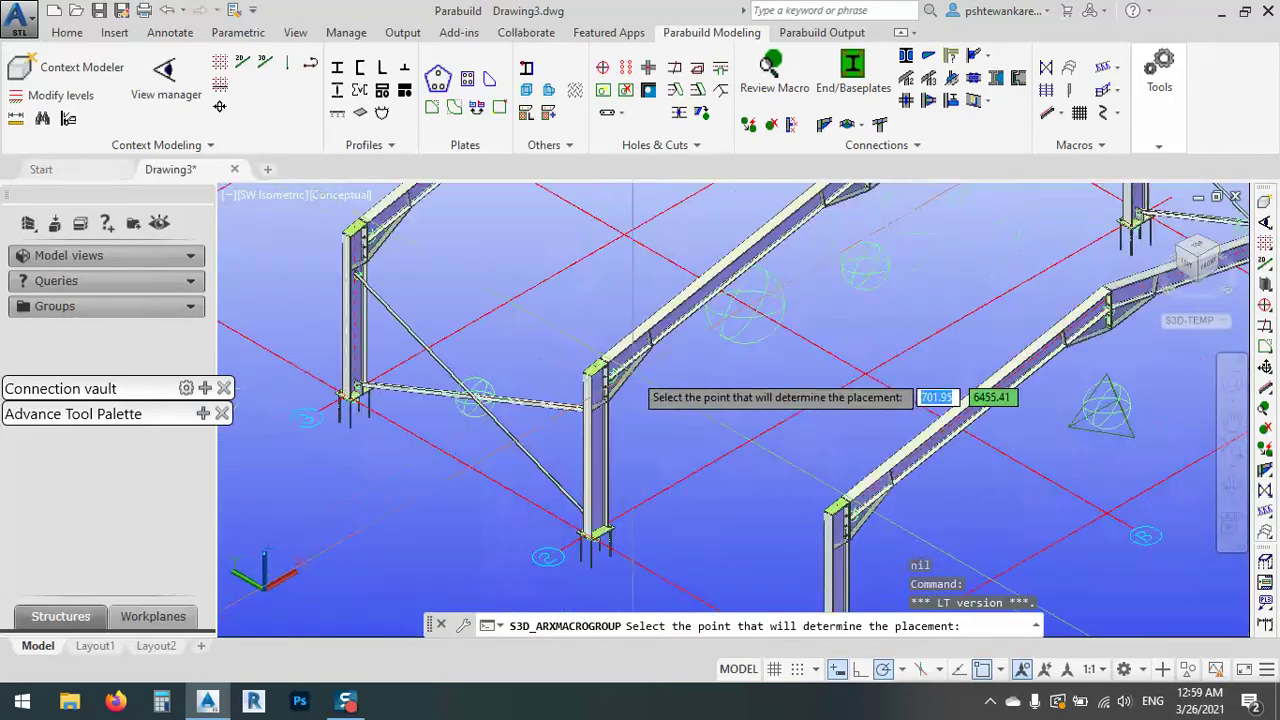
scroll(670, 395, "up", 2)
scroll(670, 400, "down", 5)
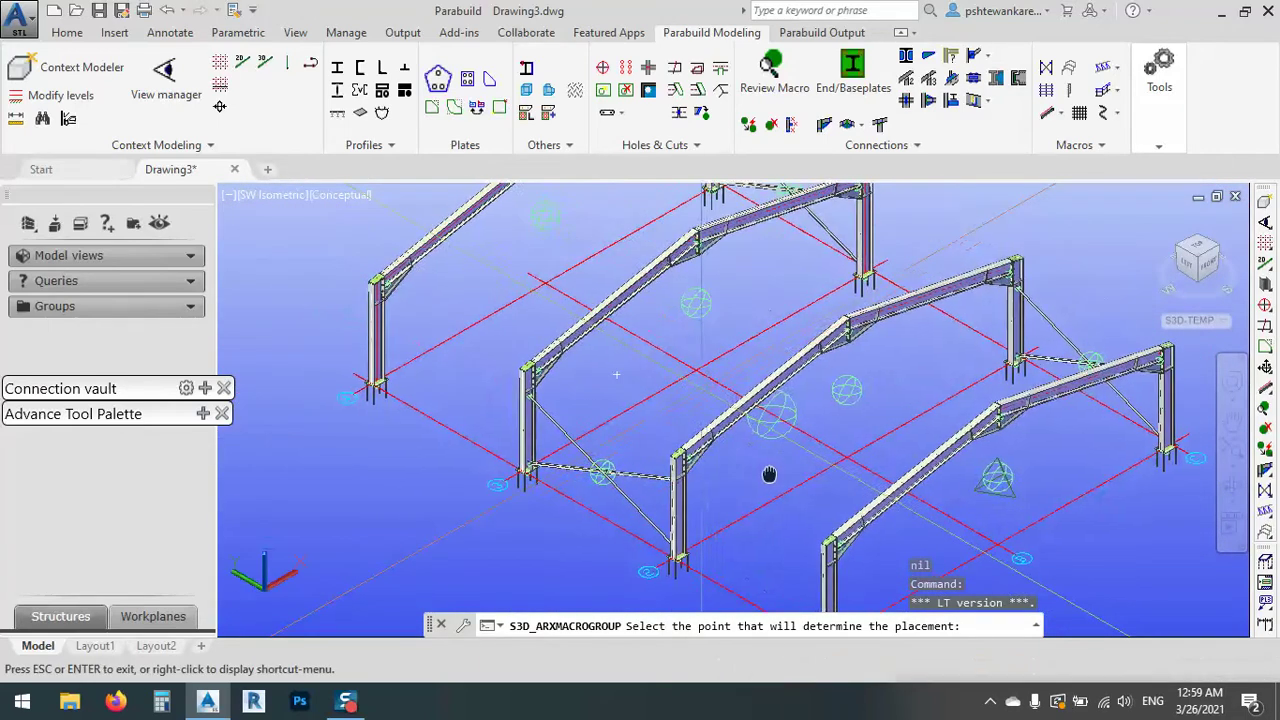
scroll(630, 445, "up", 5)
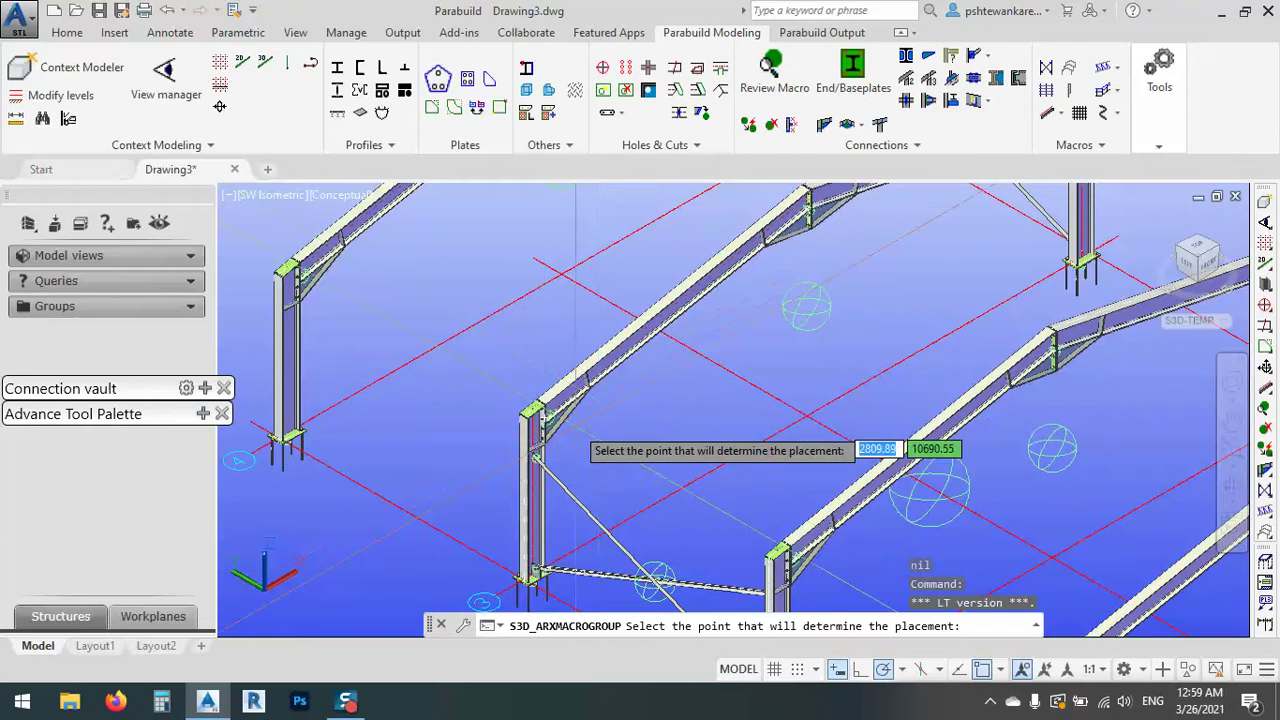
scroll(540, 380, "up", 4)
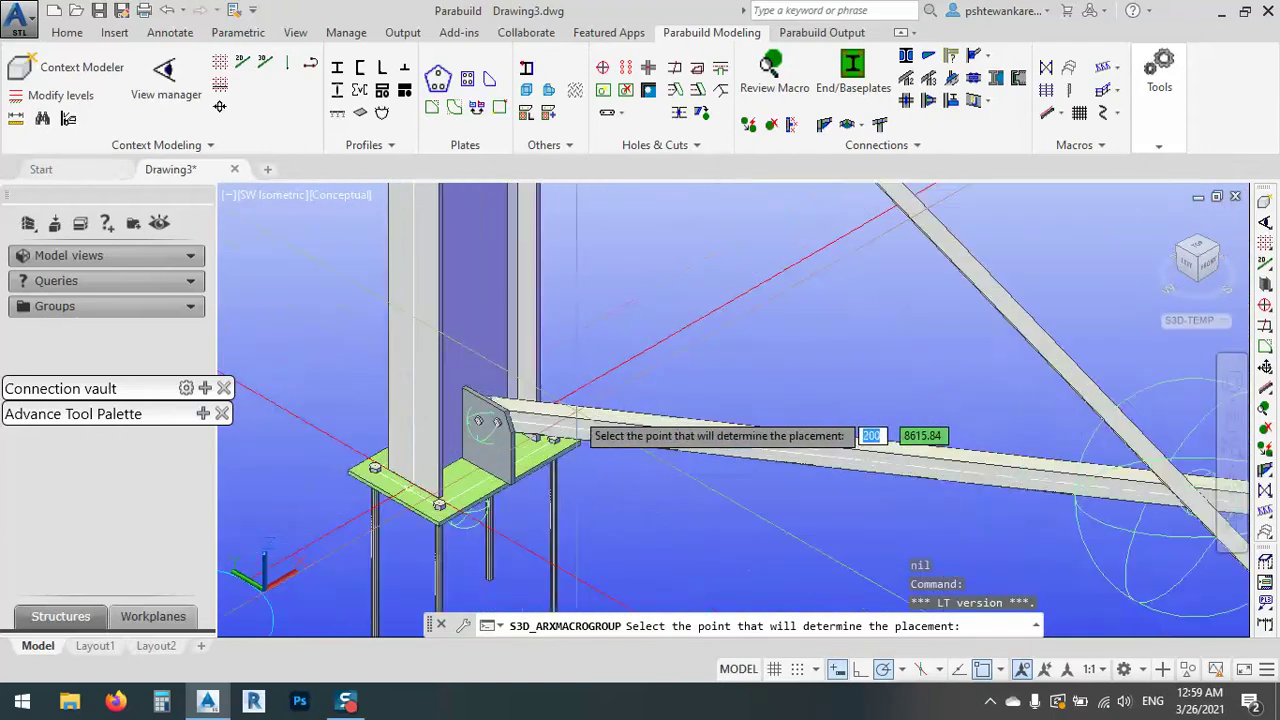
scroll(600, 420, "down", 3)
scroll(610, 378, "up", 5)
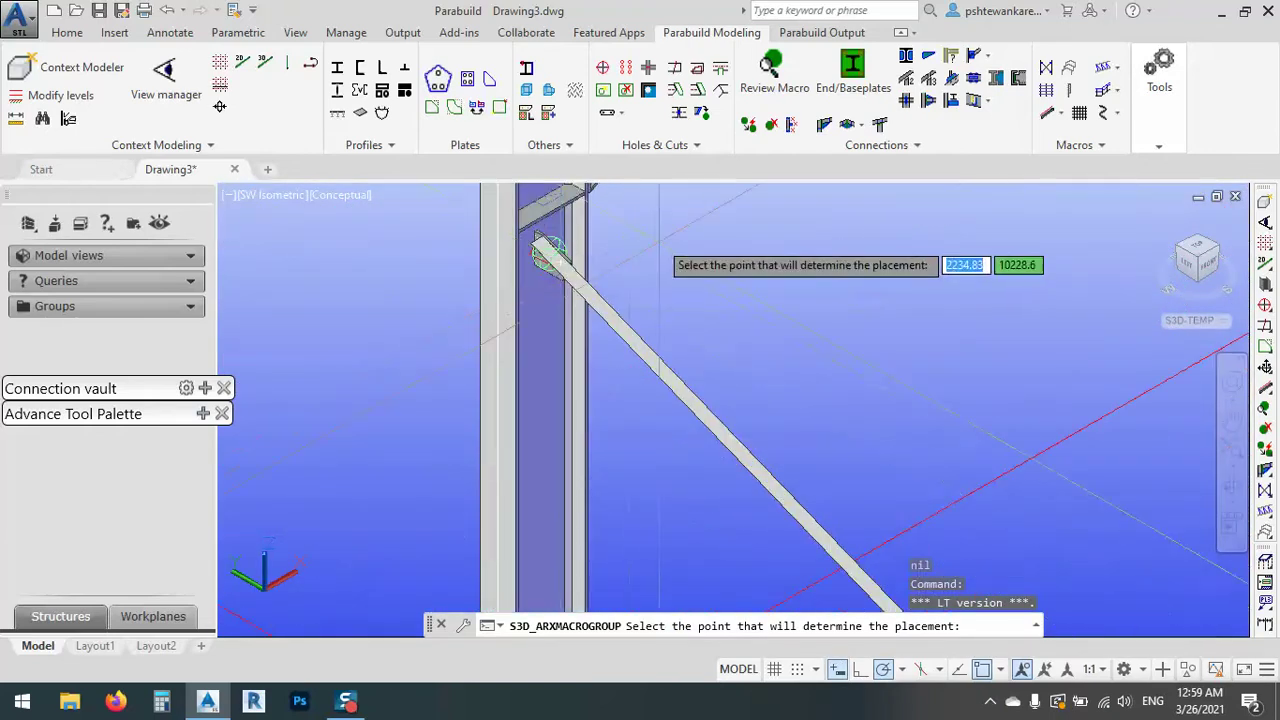
scroll(560, 262, "down", 8)
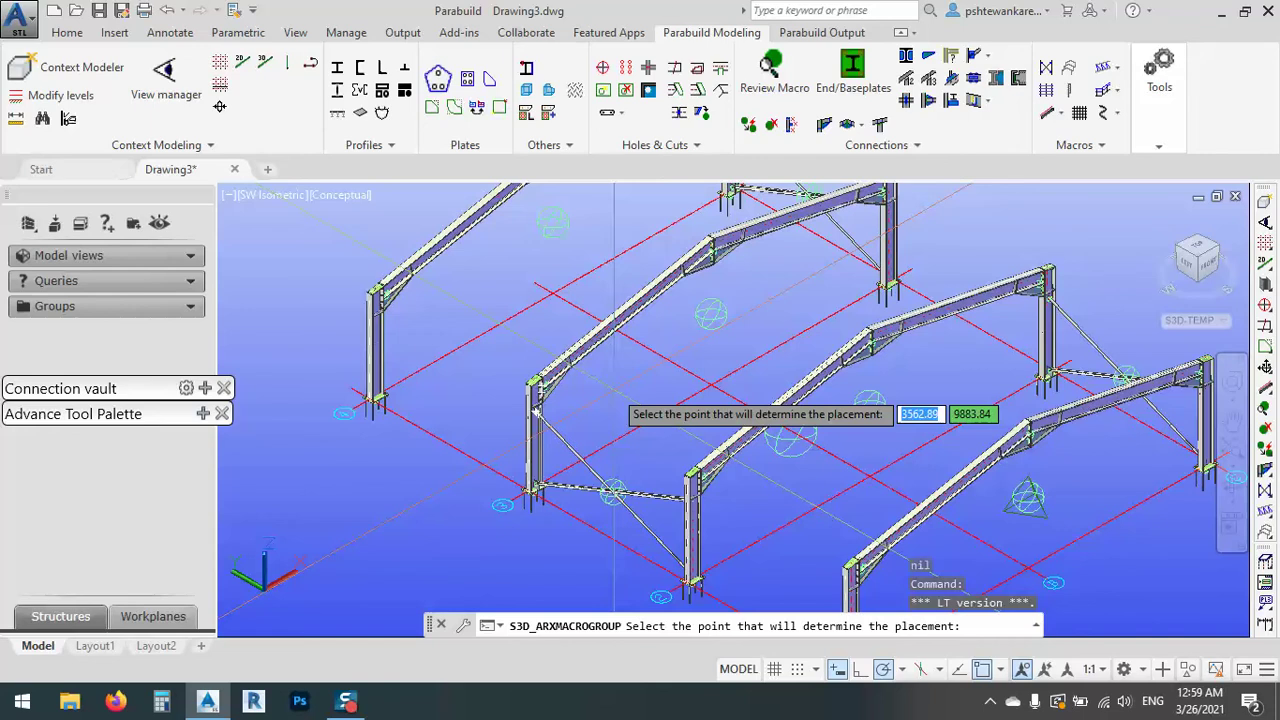
- Place the building frame in the model and dismiss the proxy information
left_click(614, 400)
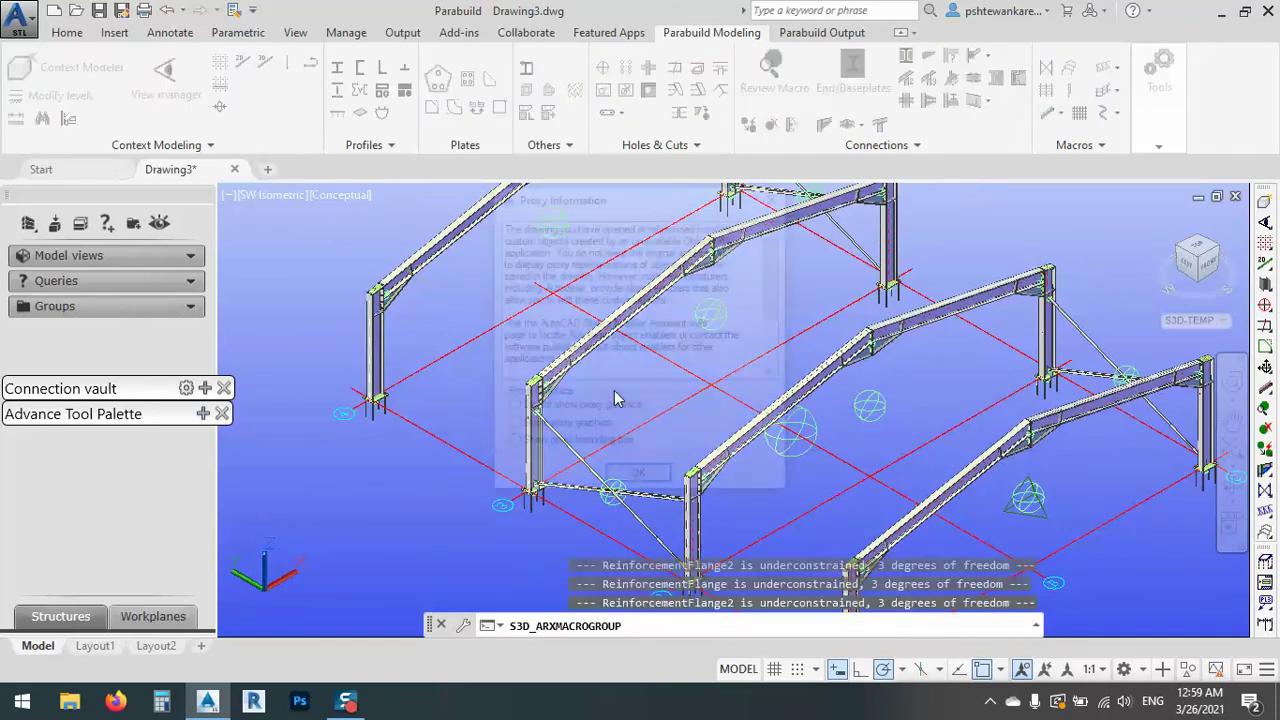
left_click(639, 479)
scroll(660, 430, "down", 5)
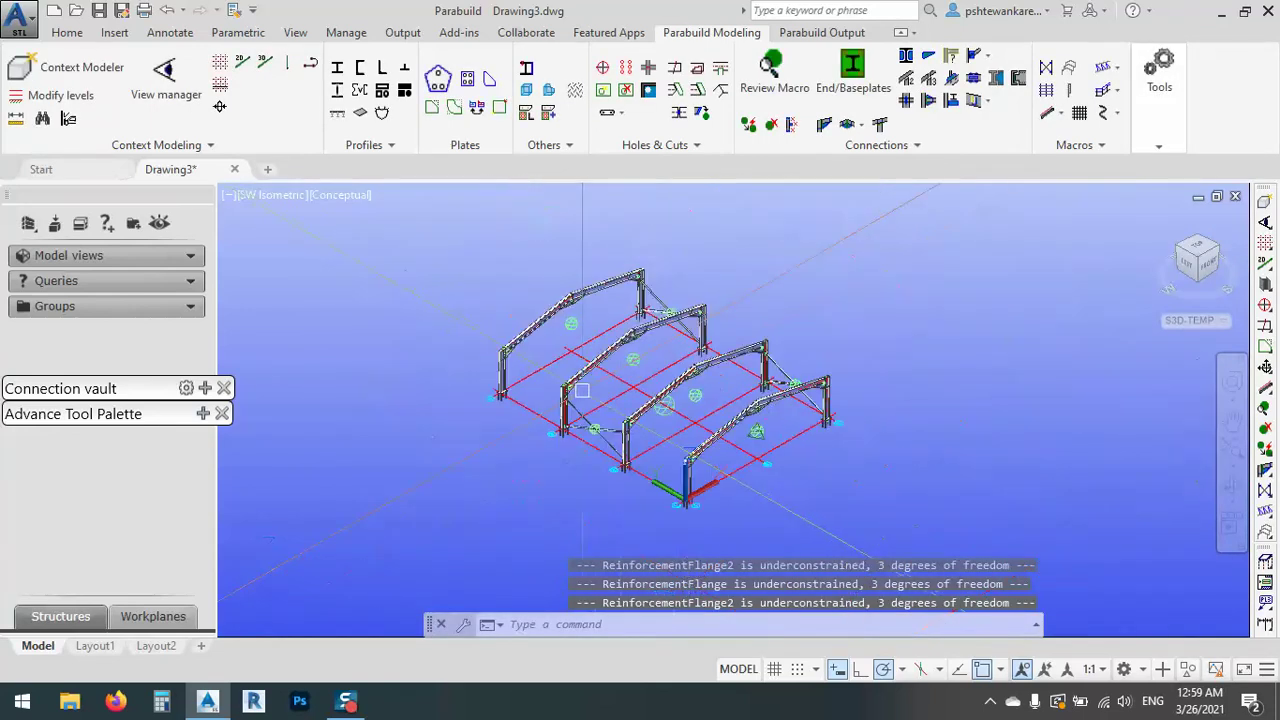
- Open the building frame macro's properties from its node in the model and set the number of frames to 7
scroll(700, 400, "up", 4)
middle_click_drag(705, 445, 627, 411, "shift")
scroll(620, 448, "up", 3)
double_click(627, 410)
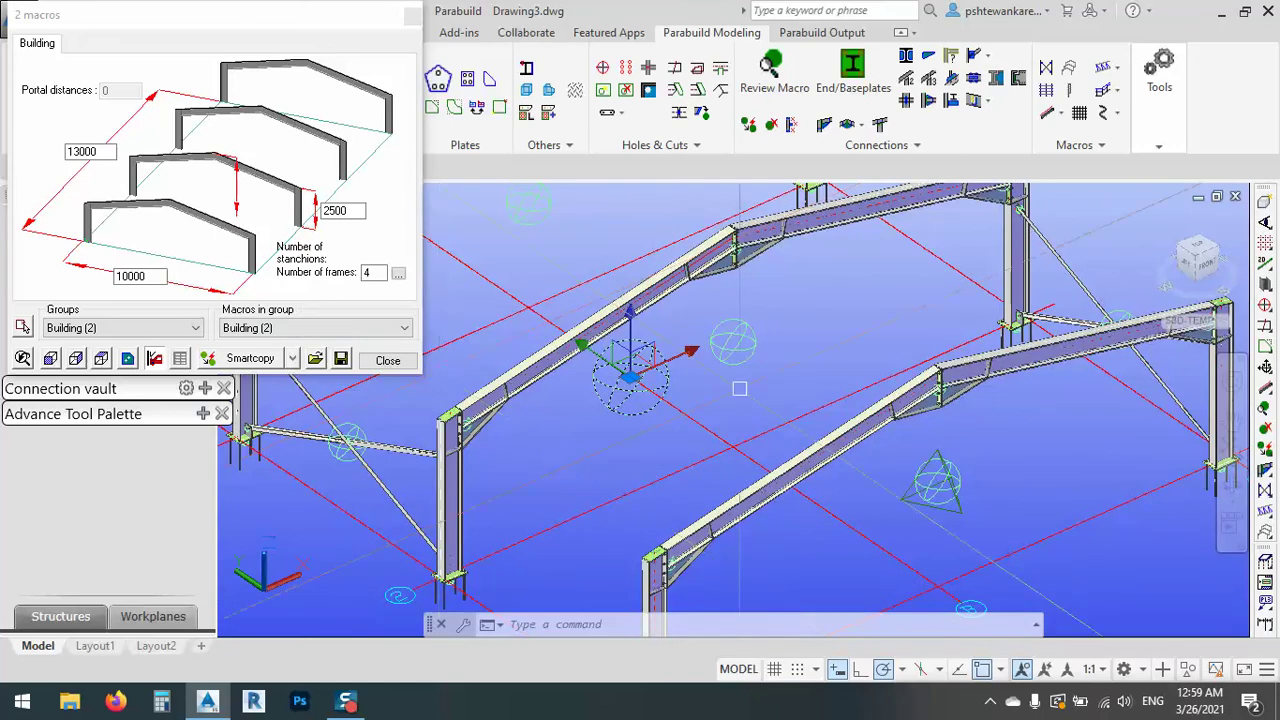
scroll(740, 388, "down", 3)
middle_click_drag(760, 430, 848, 496)
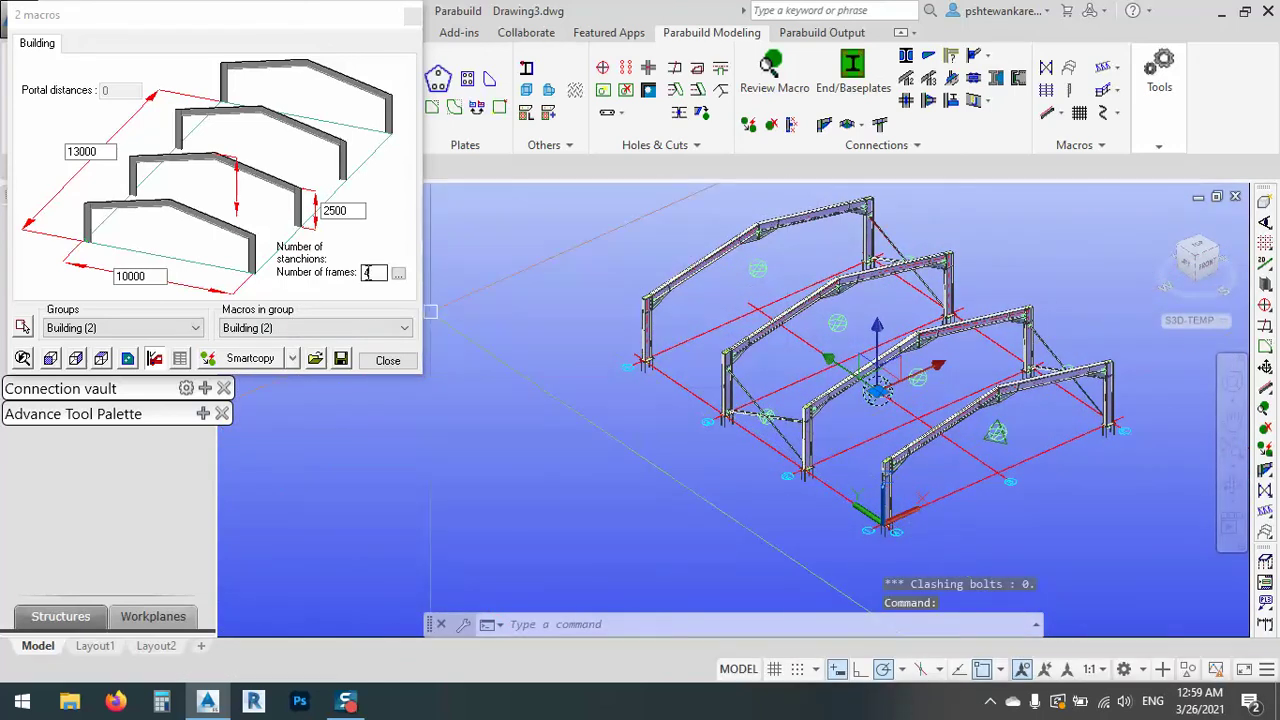
left_click(352, 286)
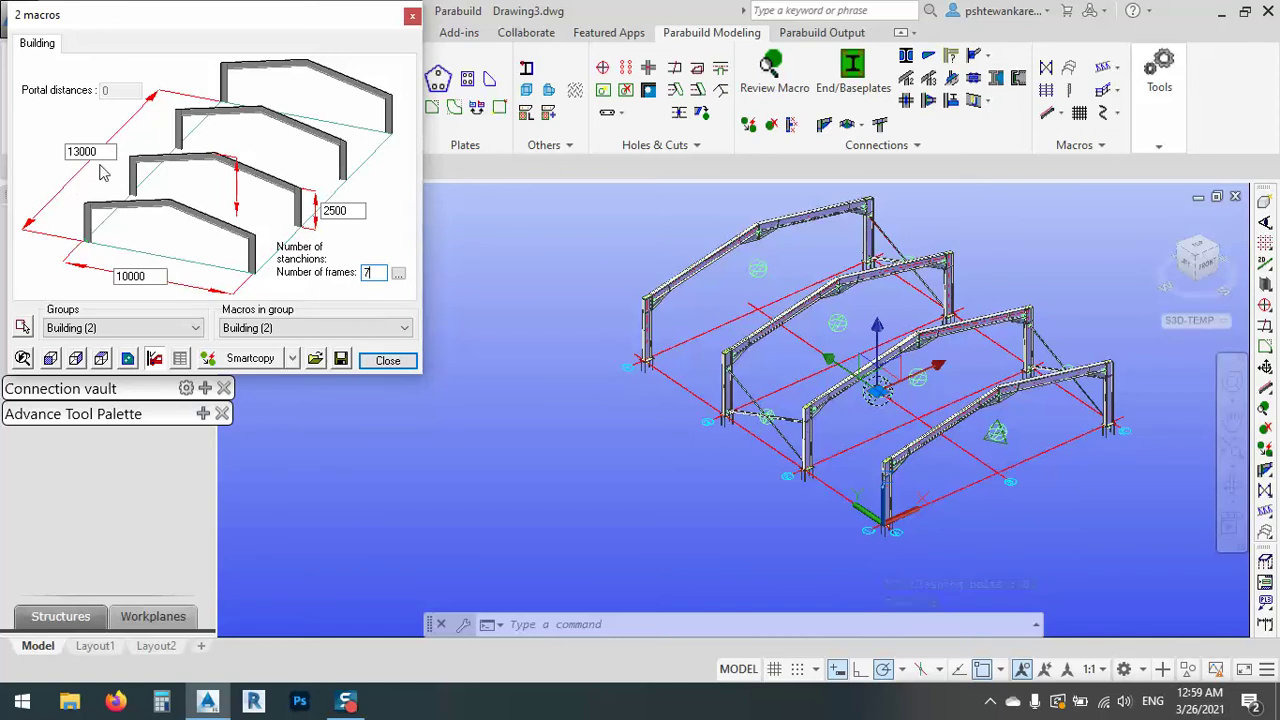
key("Return")
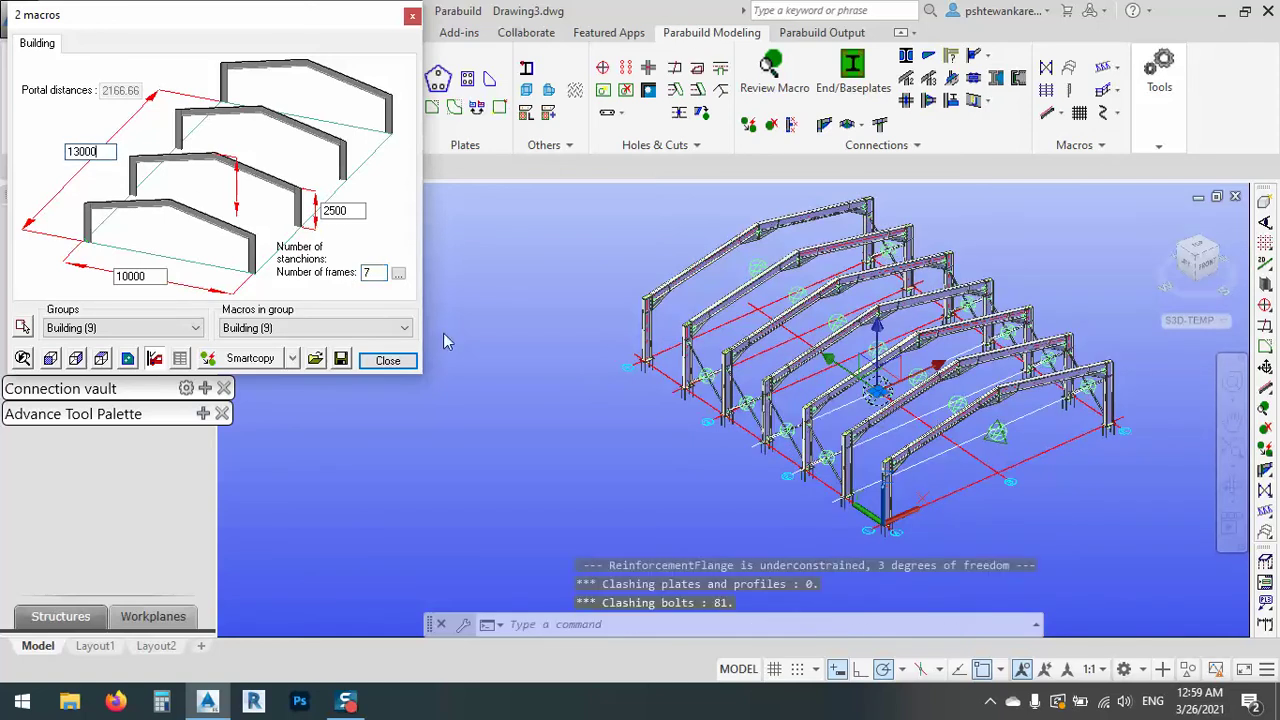
- Set the building frame's column height to 6000
left_click(360, 210)
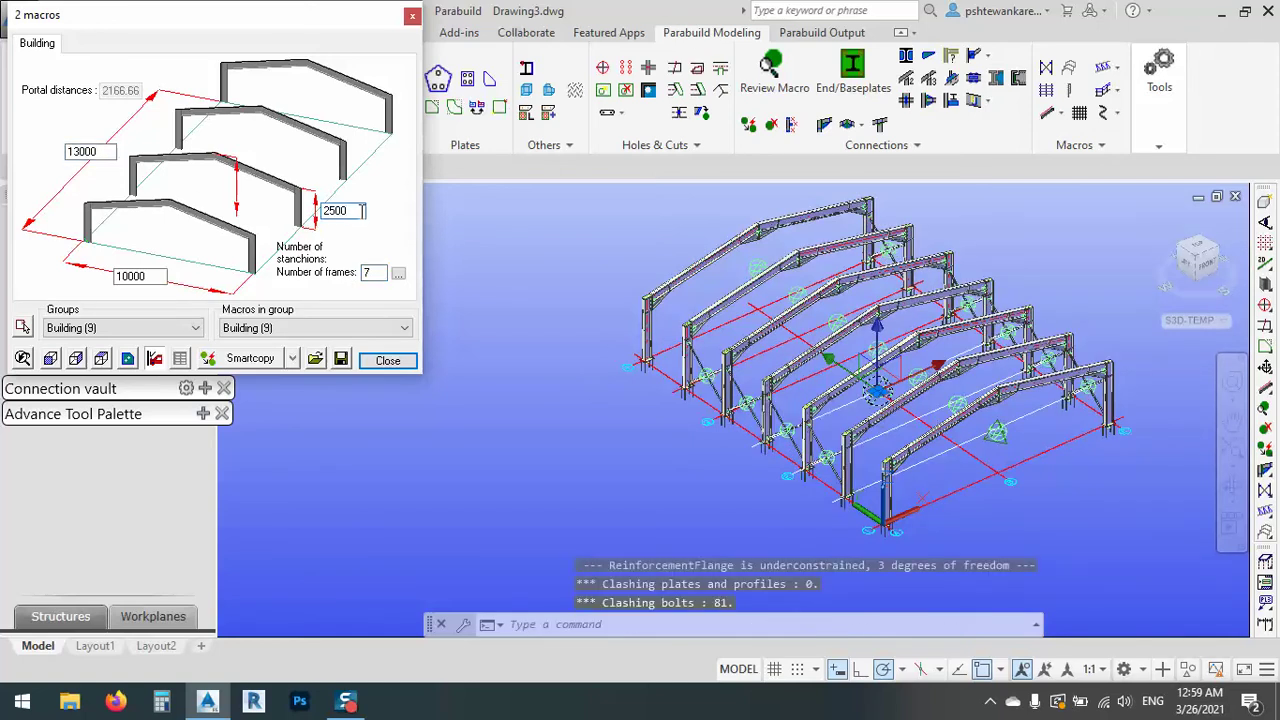
left_click_drag(364, 210, 265, 232)
type("6000")
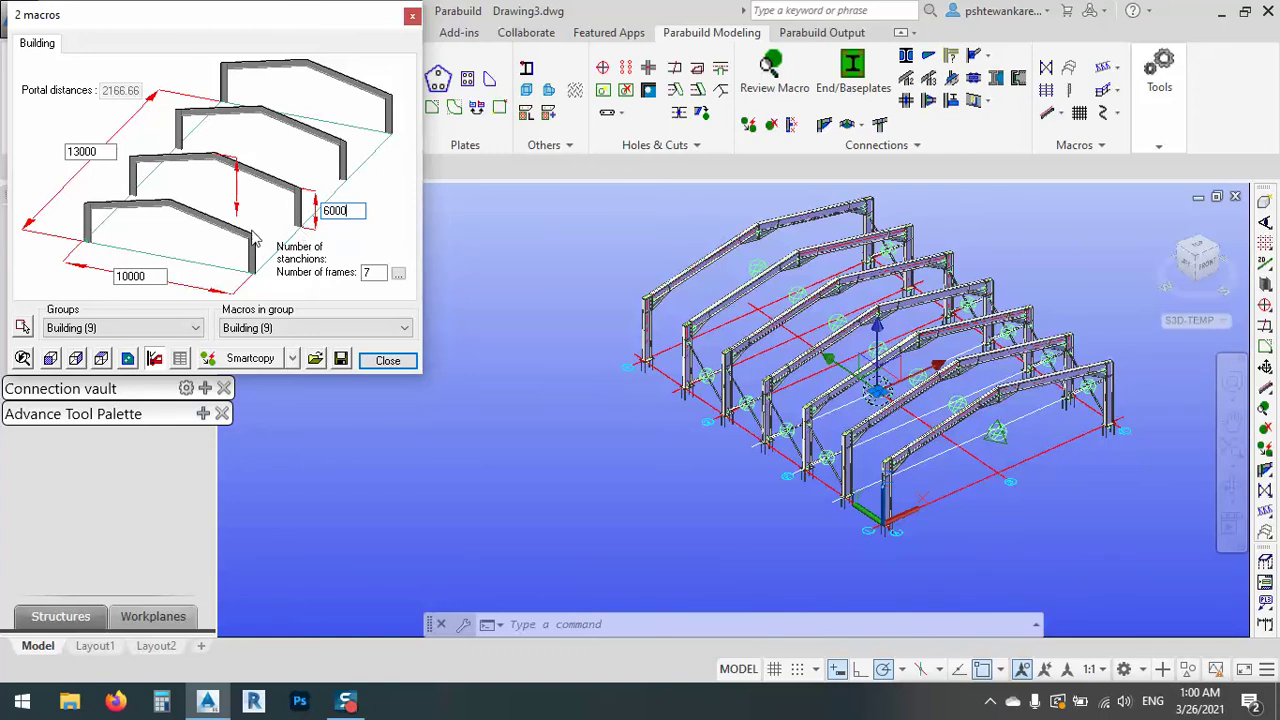
key("Return")
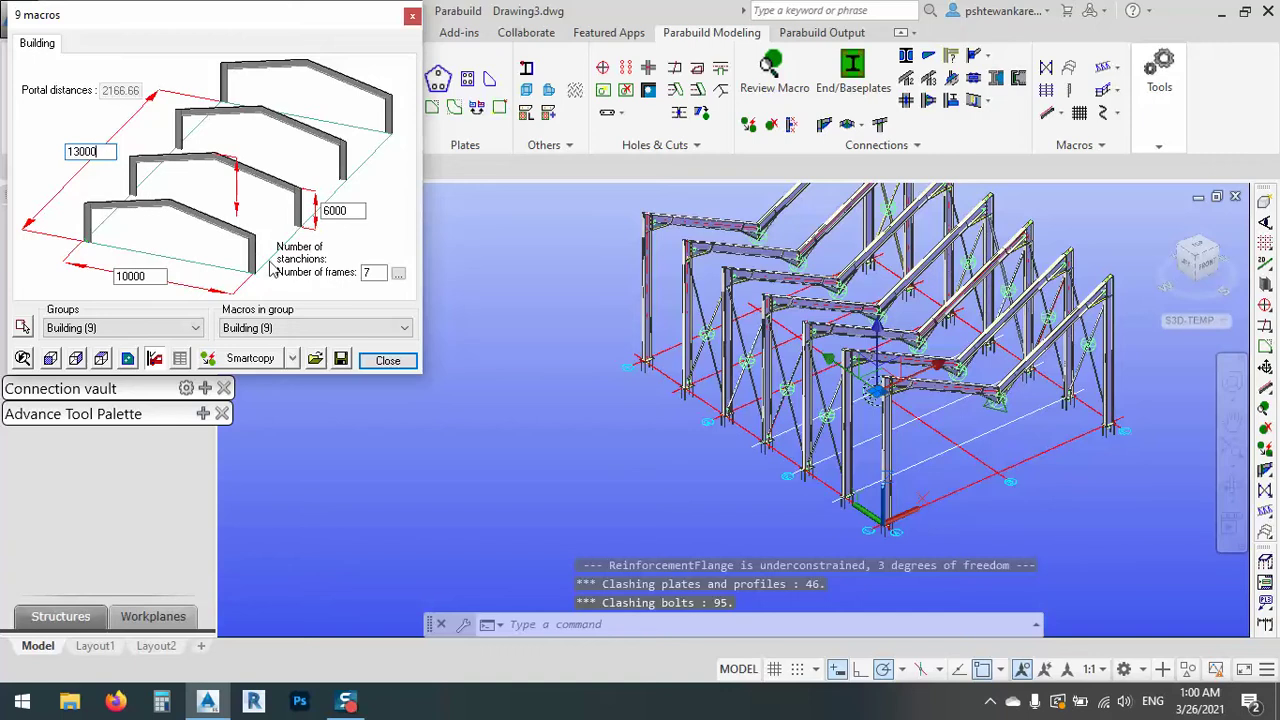
- Set the building frame's span width to 20000 and inspect the rafters at the ridge
left_click_drag(148, 276, 84, 300)
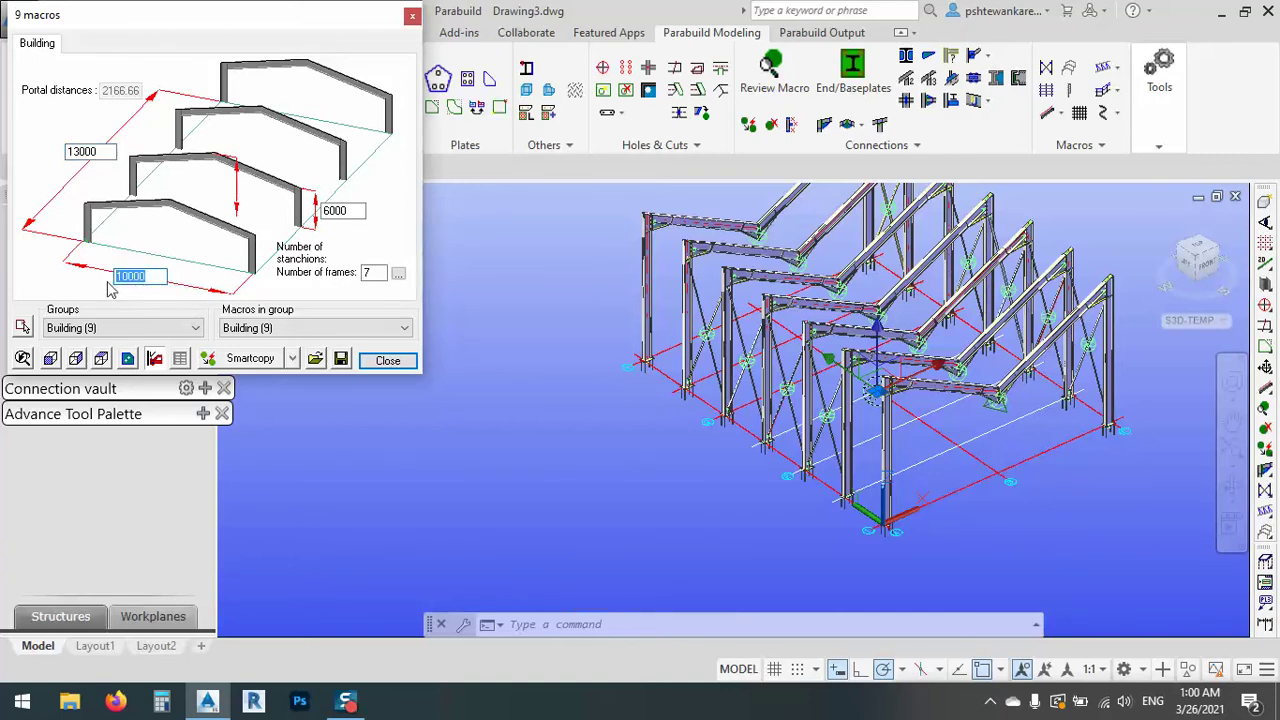
type("20")
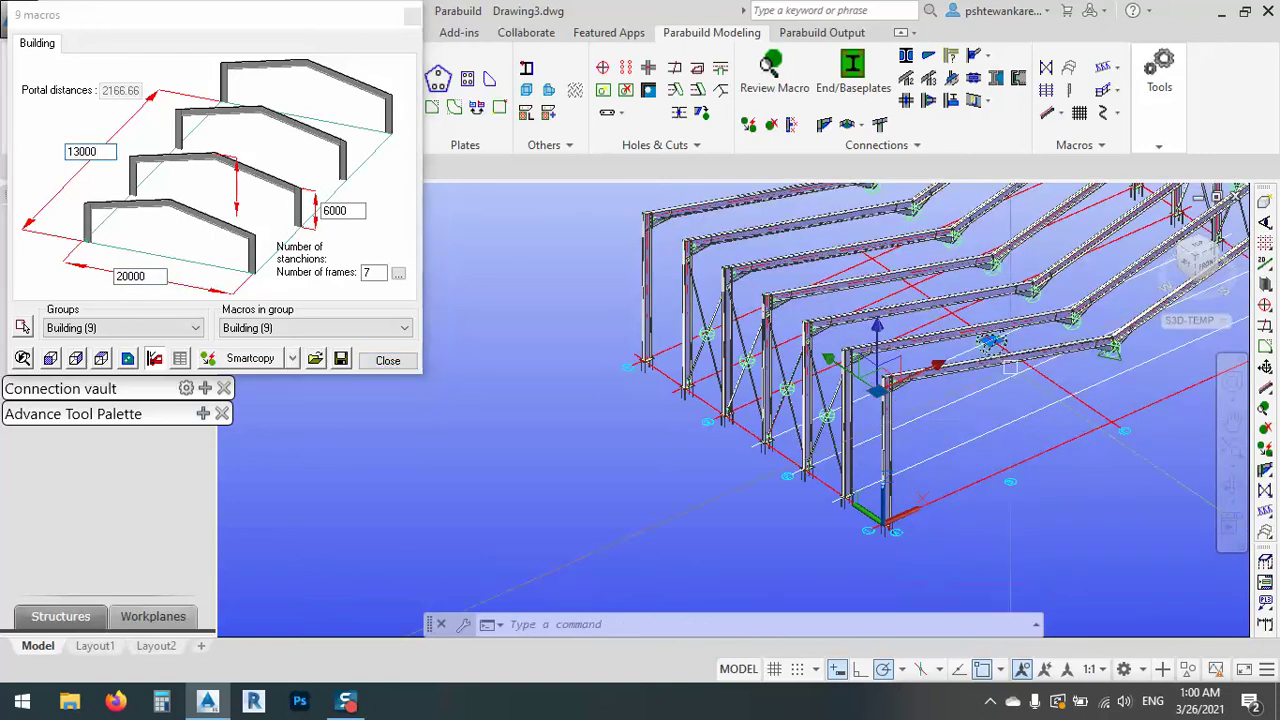
scroll(1035, 437, "down", 3)
scroll(1035, 437, "up", 10)
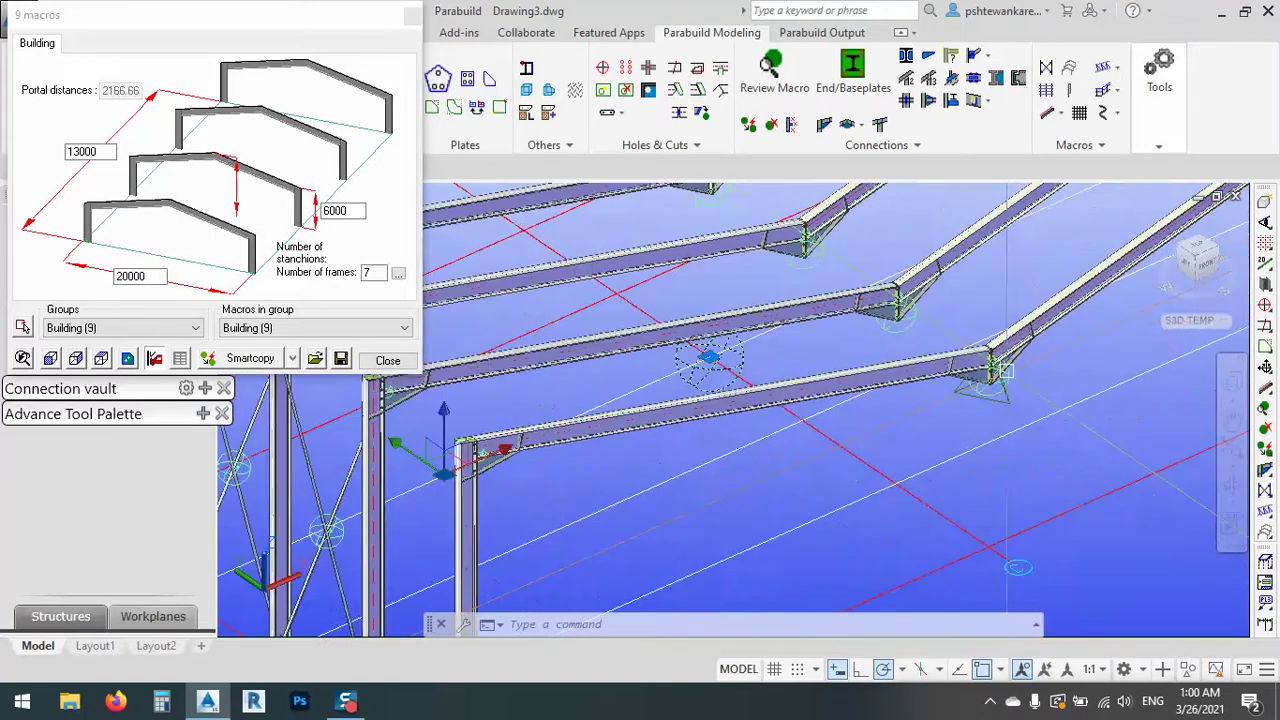
scroll(1058, 450, "down", 8)
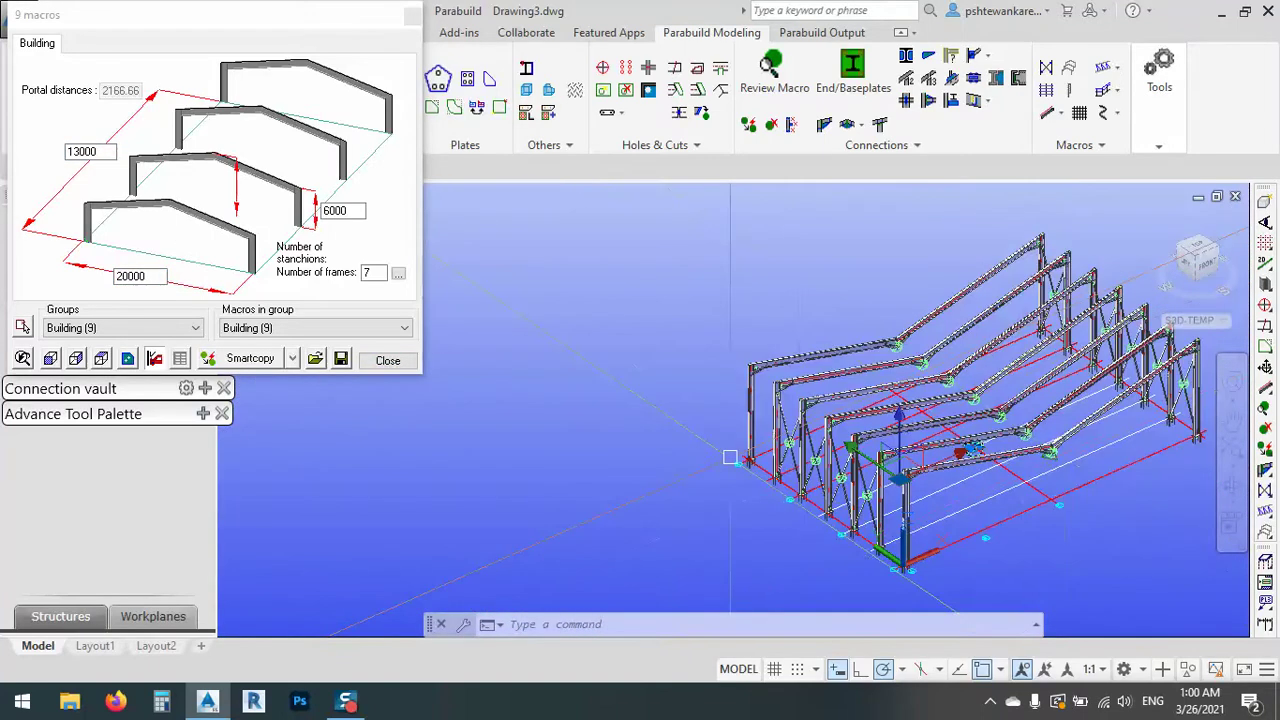
- Set the building's total length to 60000, inspect the regenerated frames and close the macro properties
double_click(92, 151)
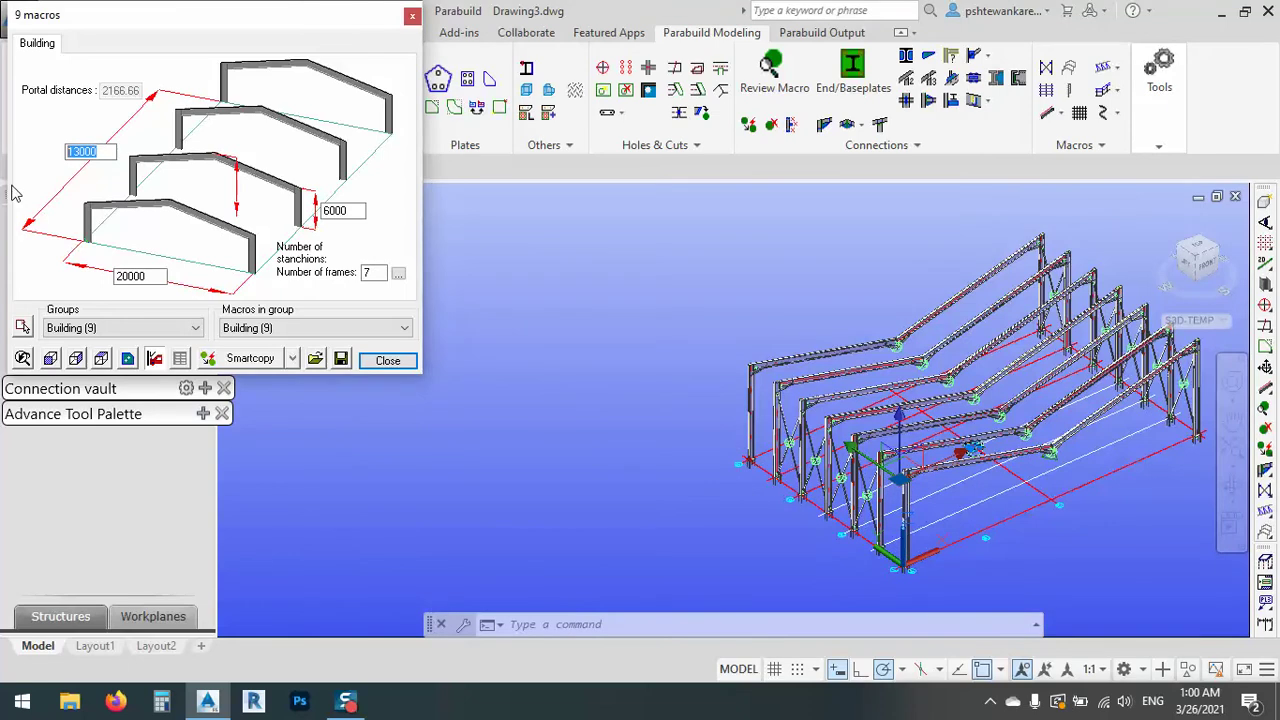
type("6")
left_click(140, 276)
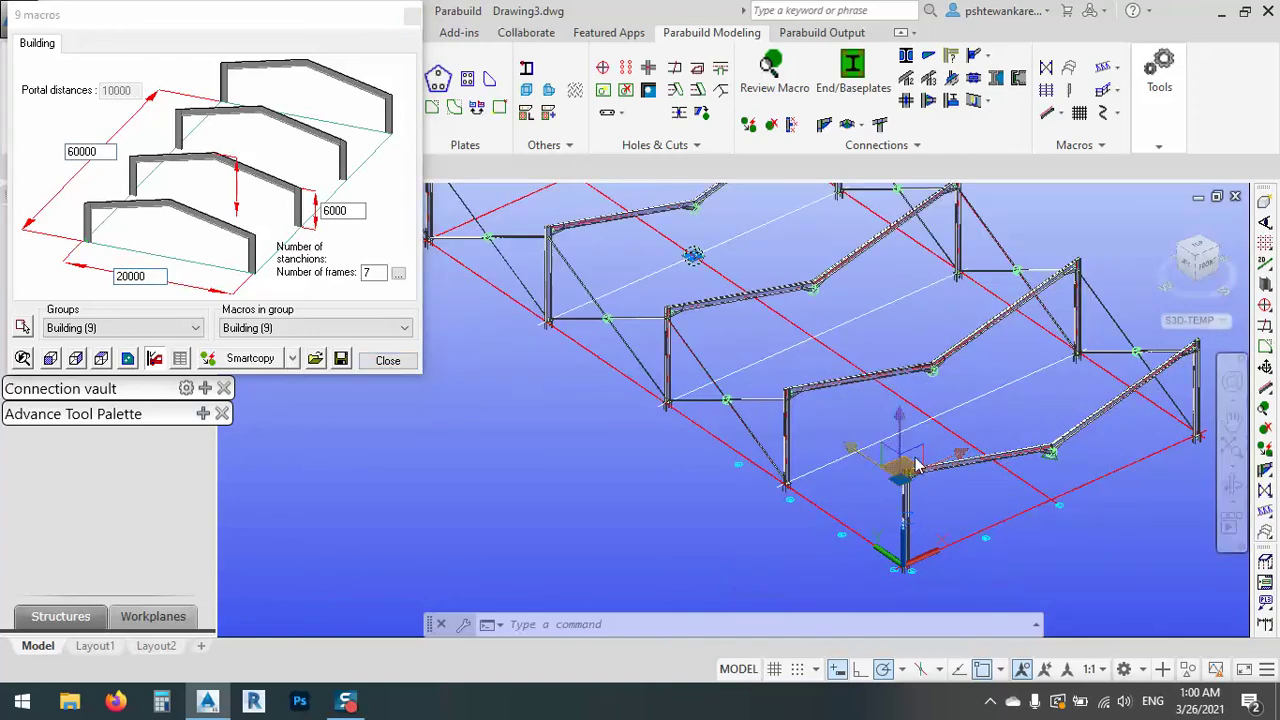
scroll(860, 447, "down", 5)
scroll(843, 447, "up", 3)
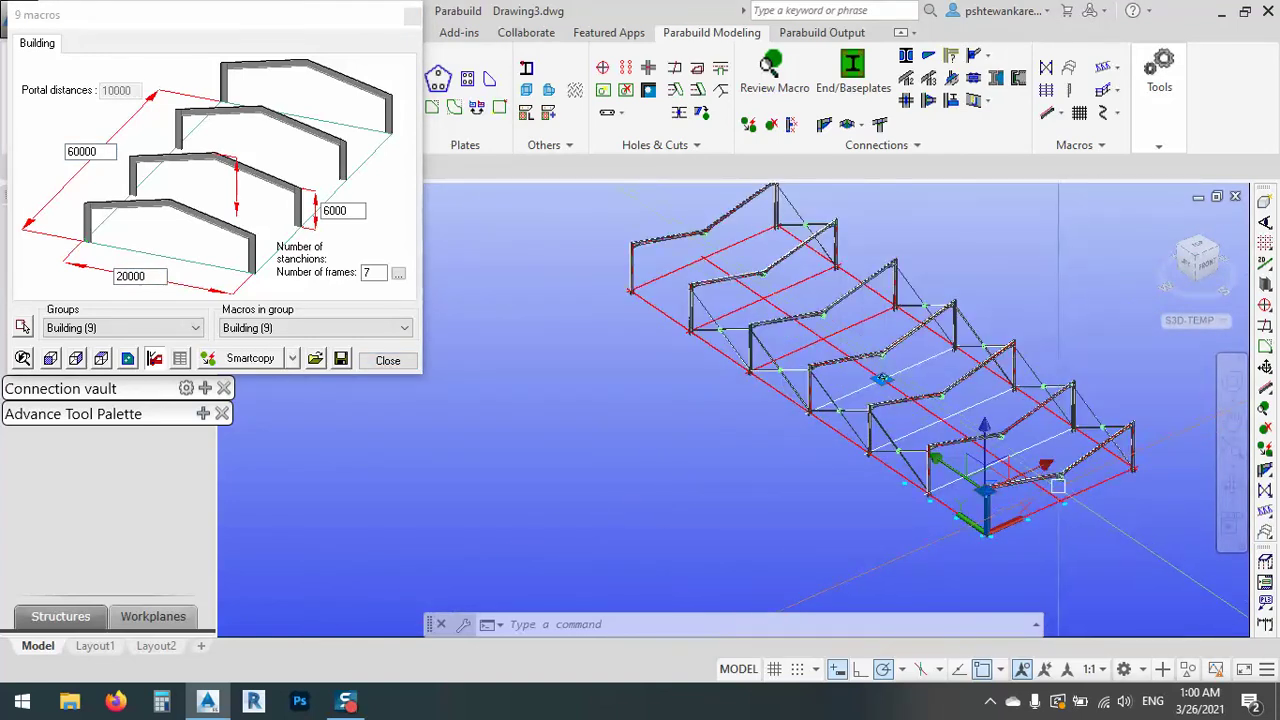
scroll(1063, 478, "up", 3)
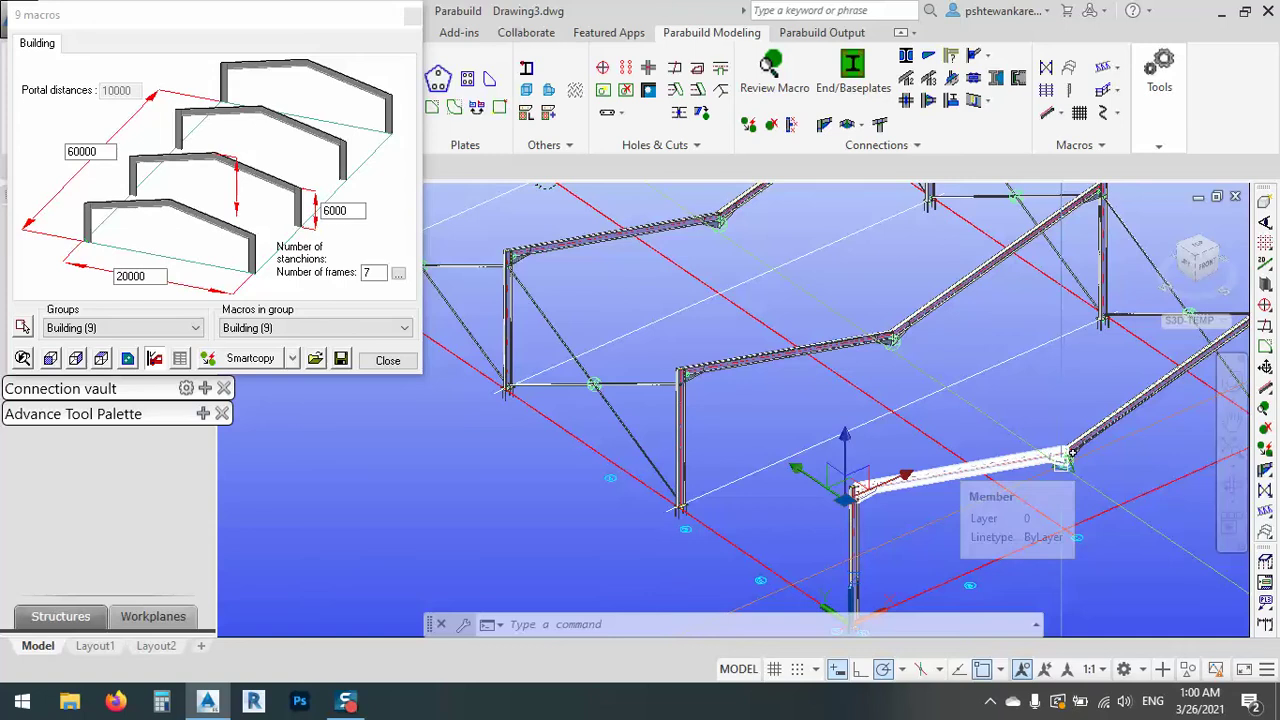
left_click(387, 360)
- Open the macro properties at the front frame's ridge connection and set the ridge height to 7500
scroll(600, 390, "down", 3)
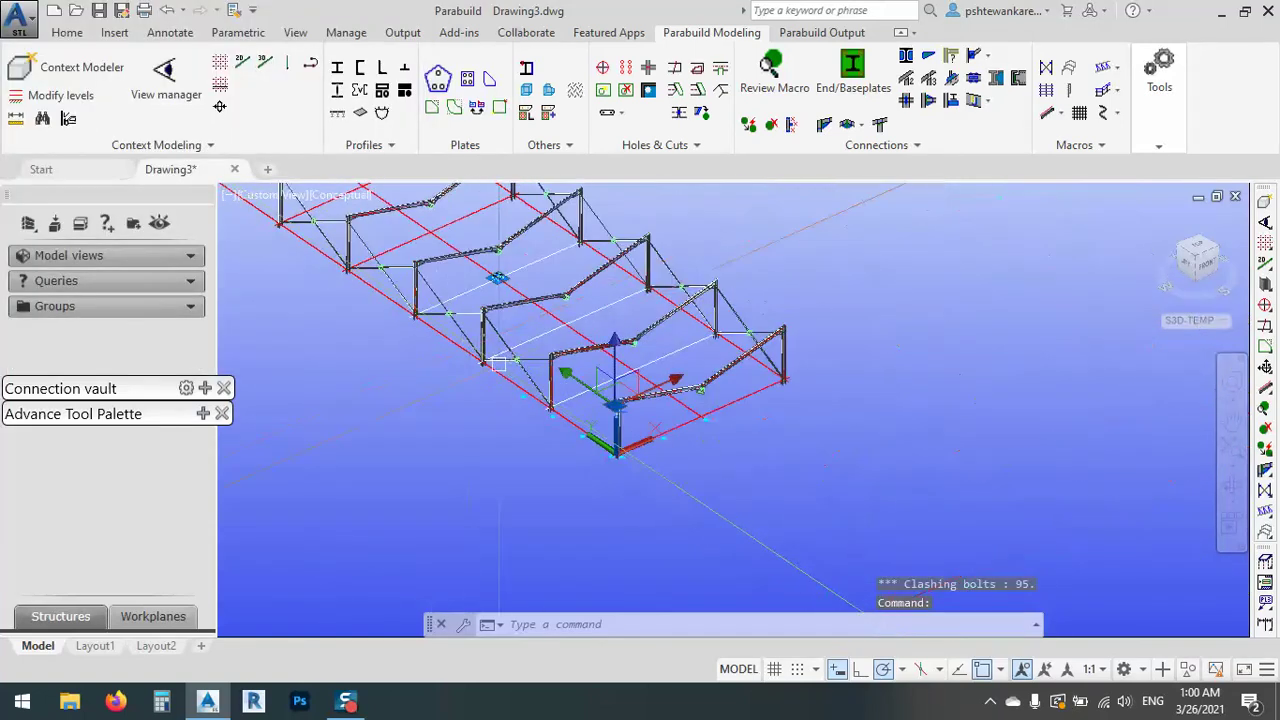
scroll(701, 395, "up", 4)
scroll(701, 395, "down", 4)
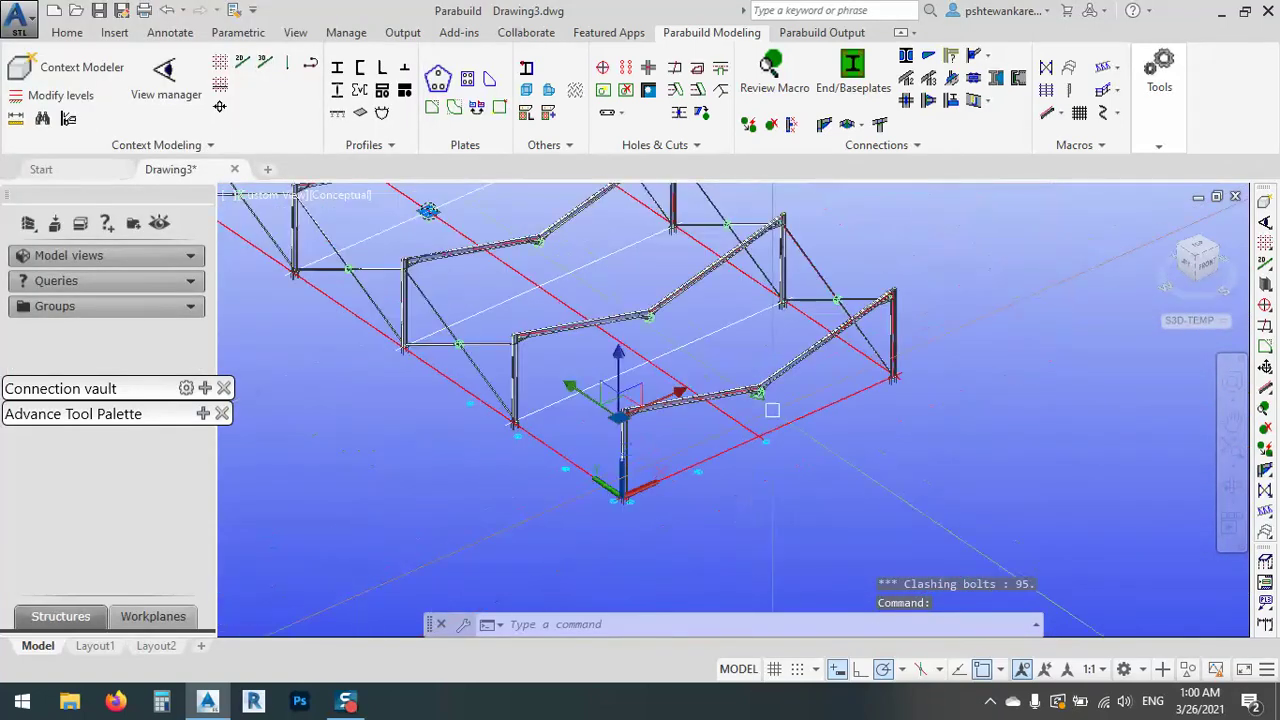
scroll(773, 401, "up", 6)
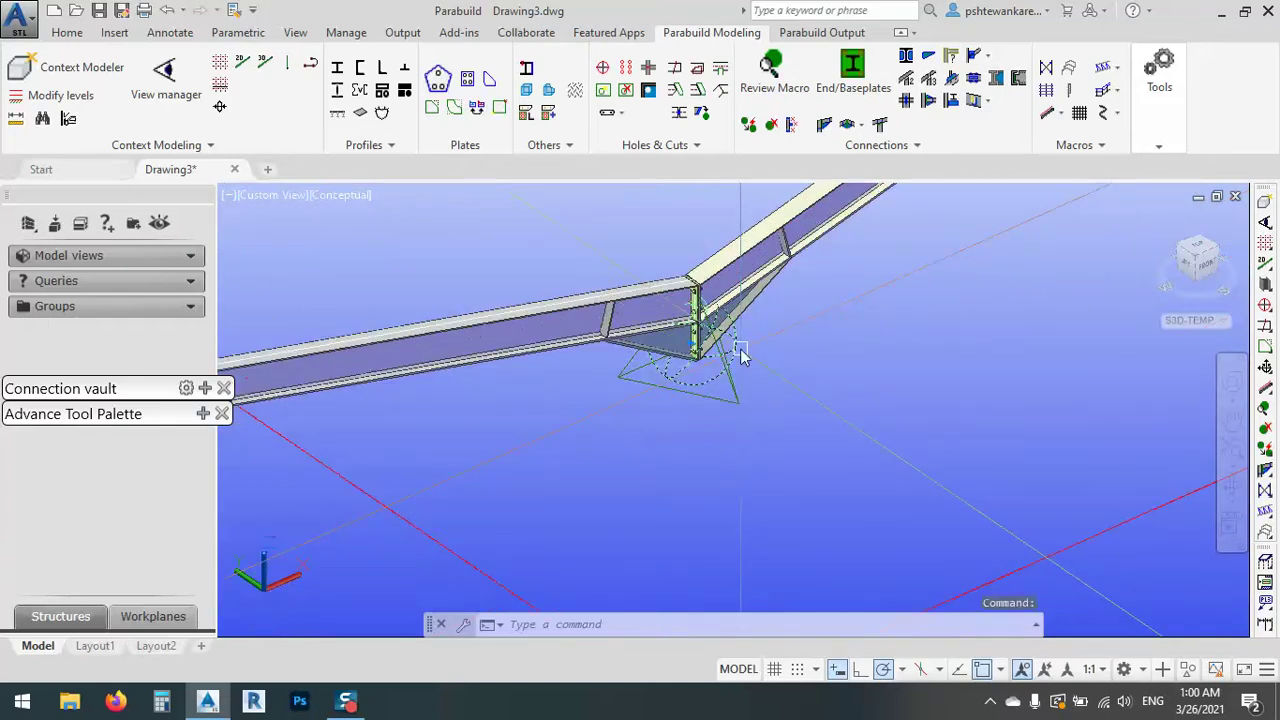
double_click(738, 349)
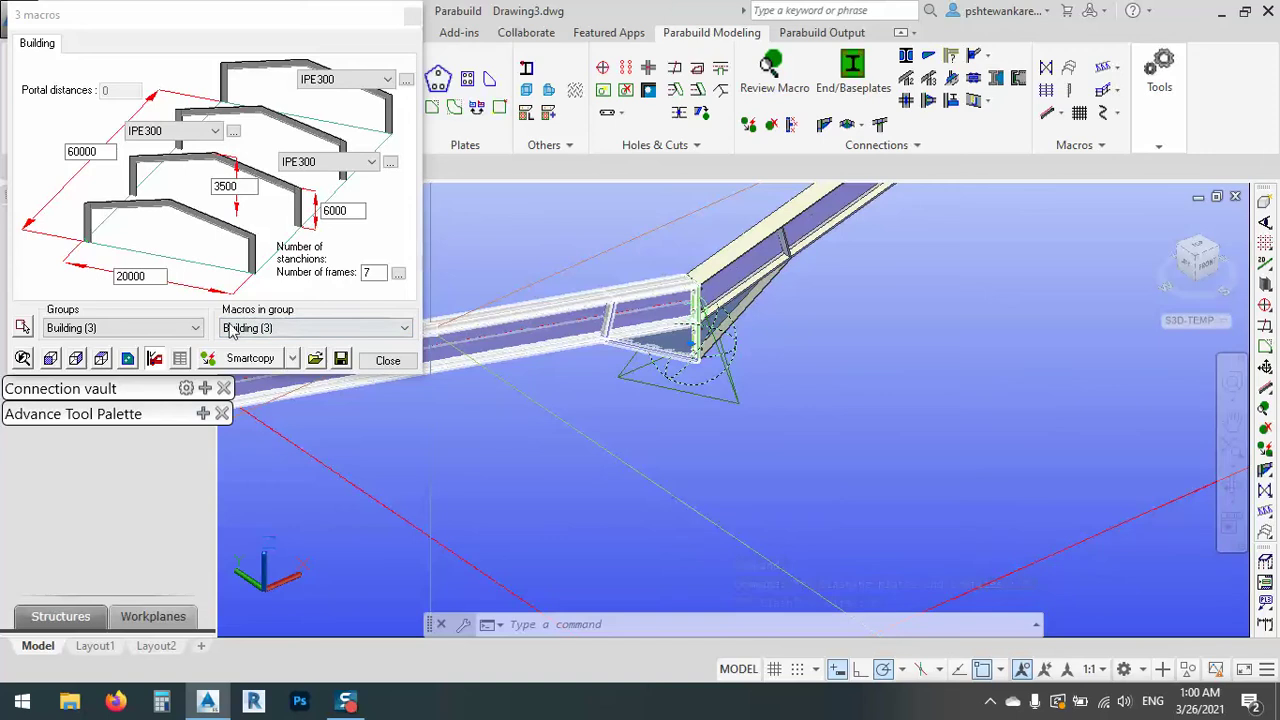
left_click(252, 330)
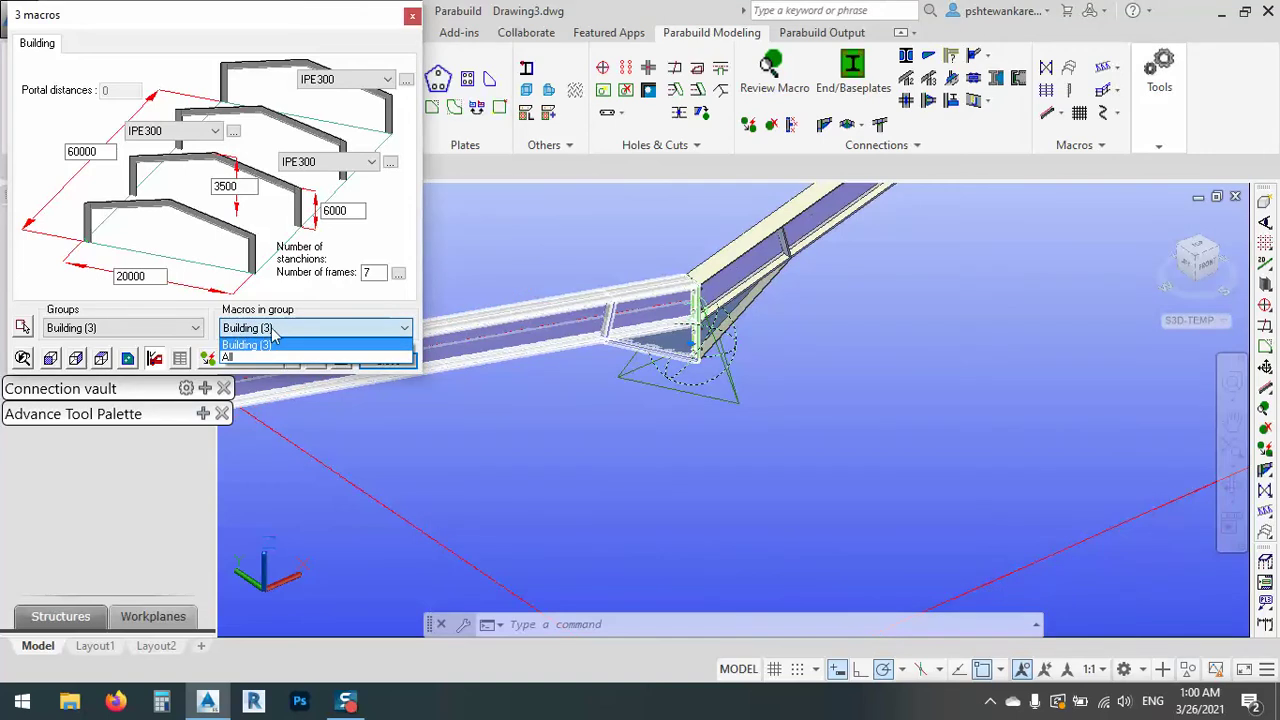
left_click(268, 343)
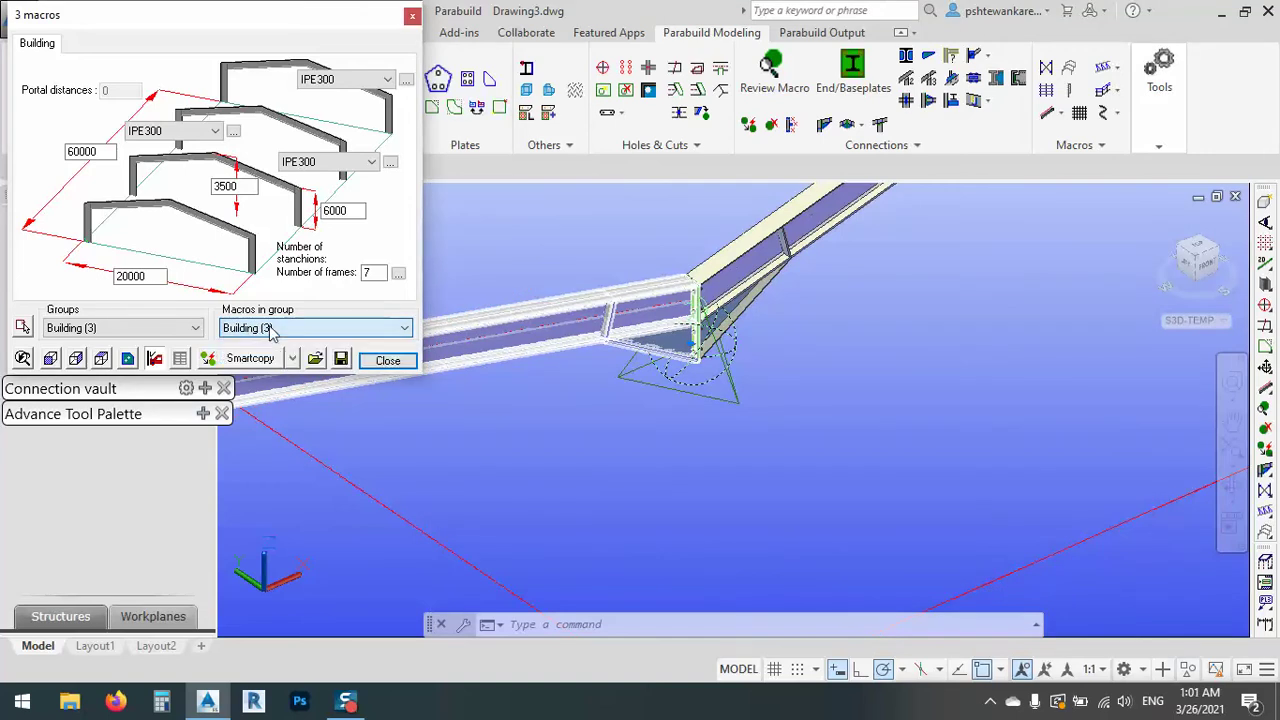
scroll(899, 442, "down", 4)
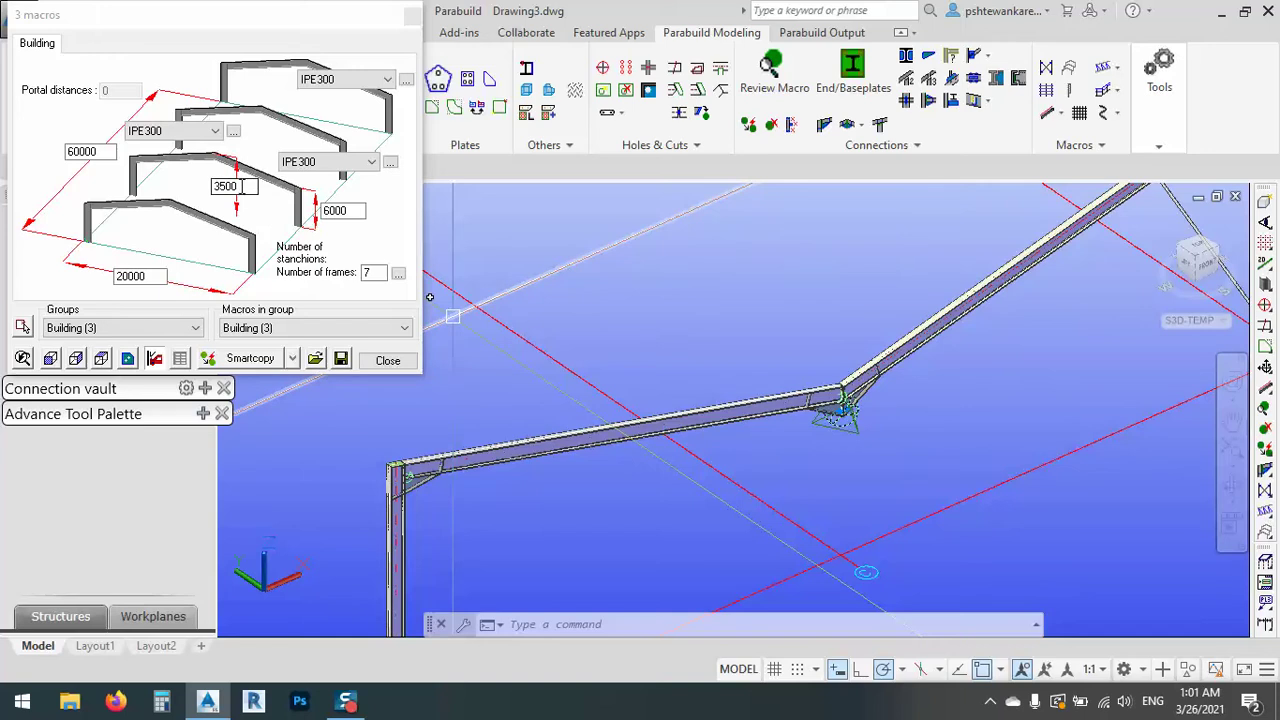
double_click(240, 186)
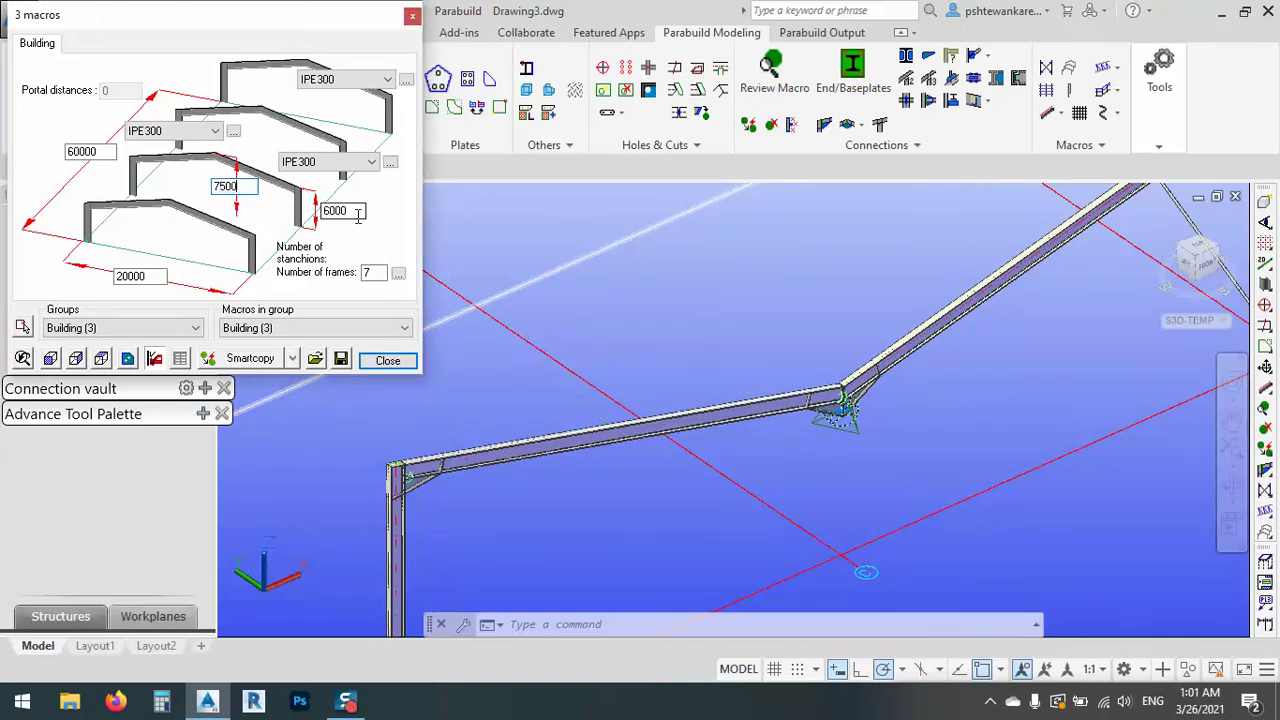
key("Tab")
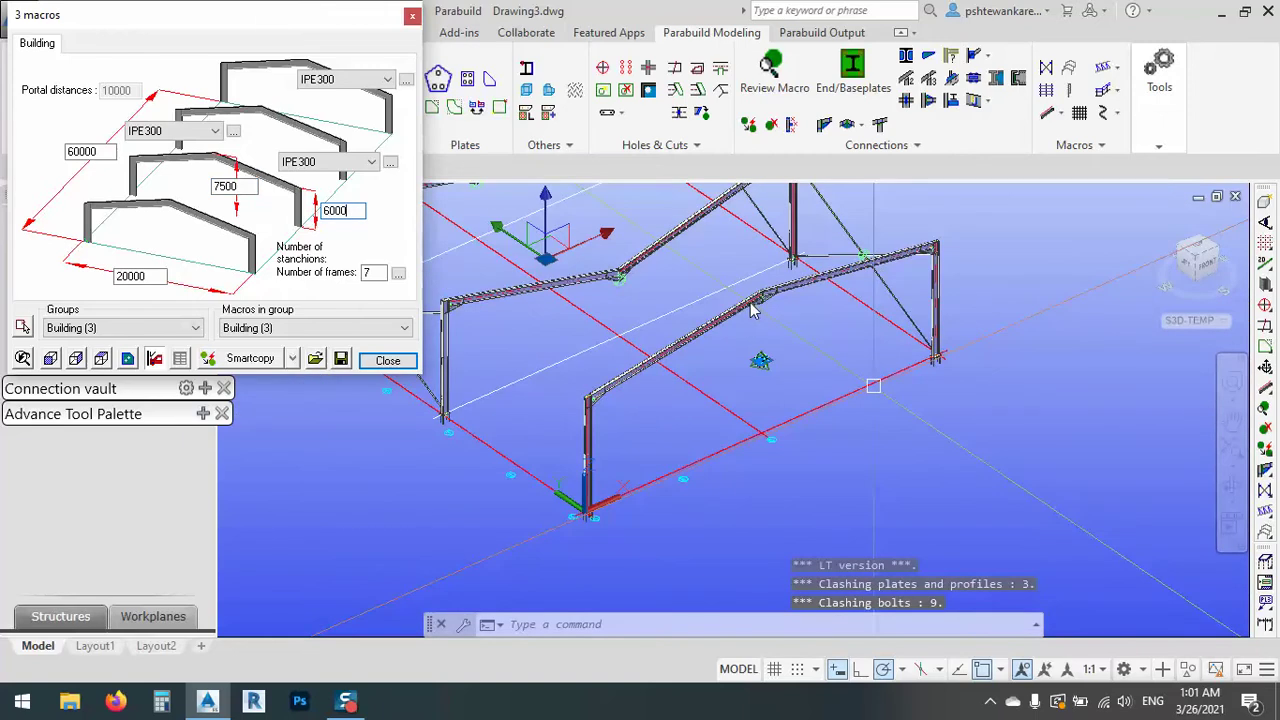
- Try to apply the 7500 ridge height to all macros in the group, then close the macro properties
left_click(290, 328)
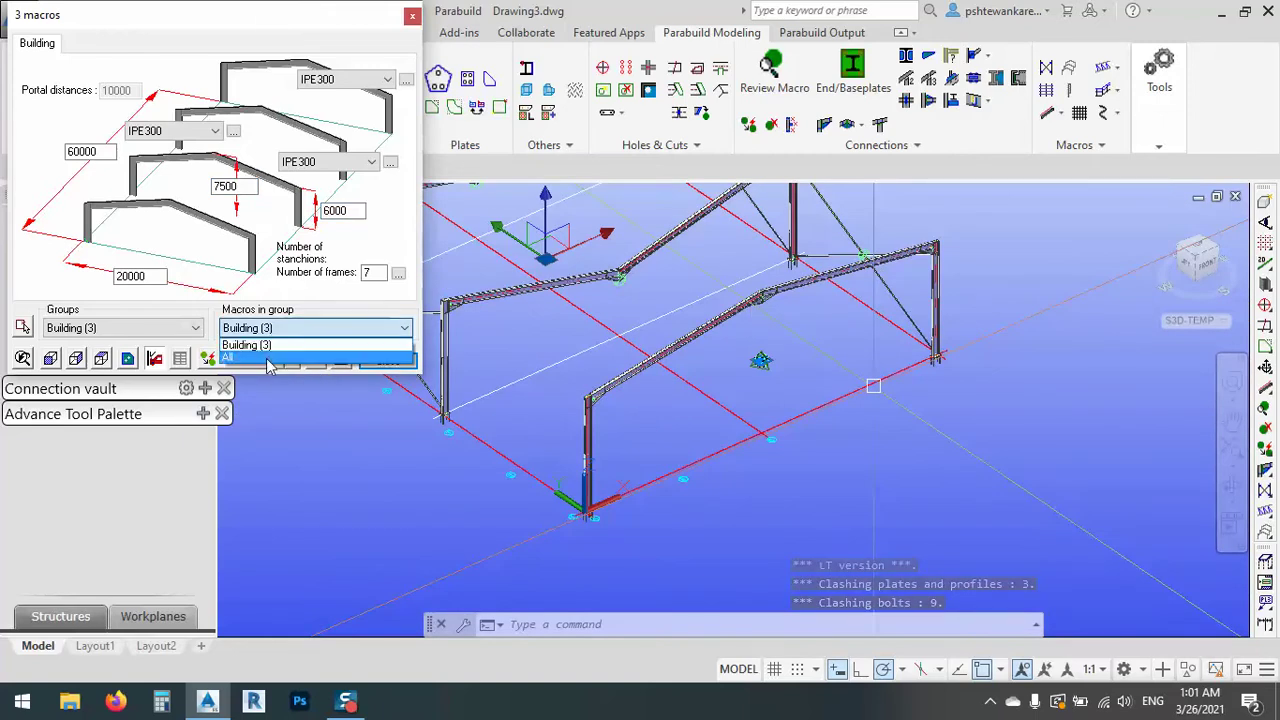
left_click(268, 358)
double_click(254, 186)
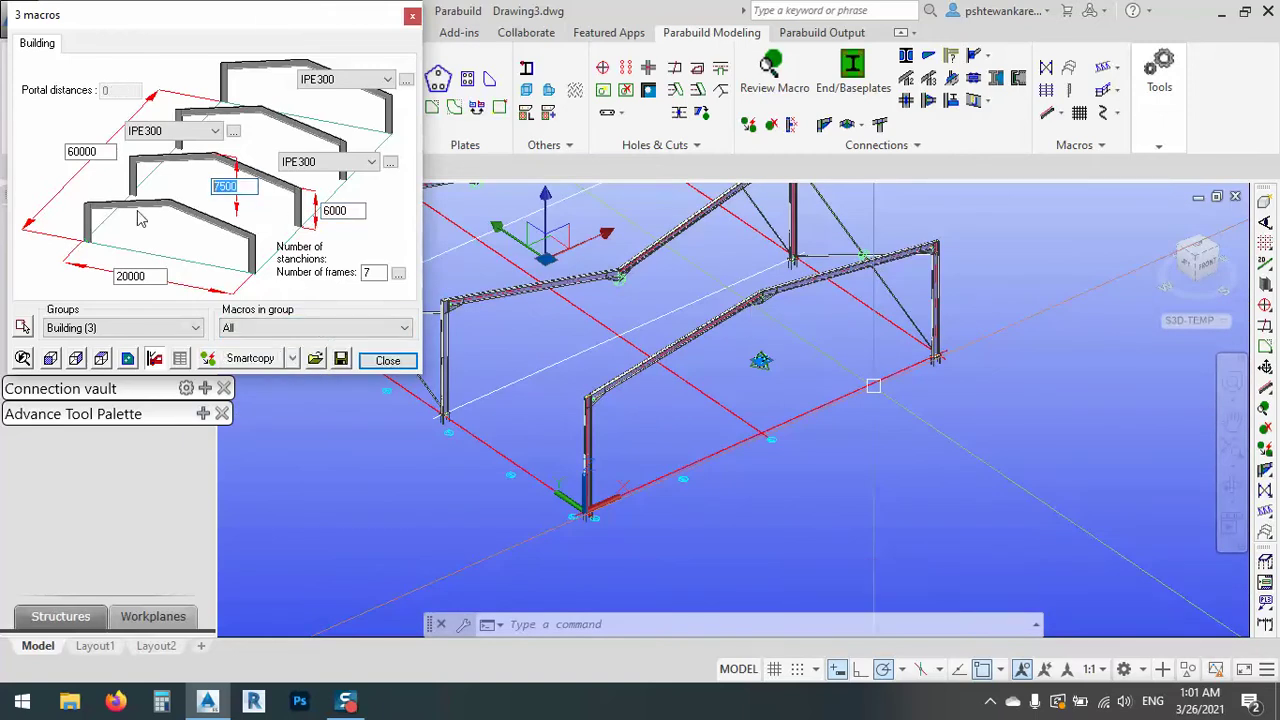
type("7")
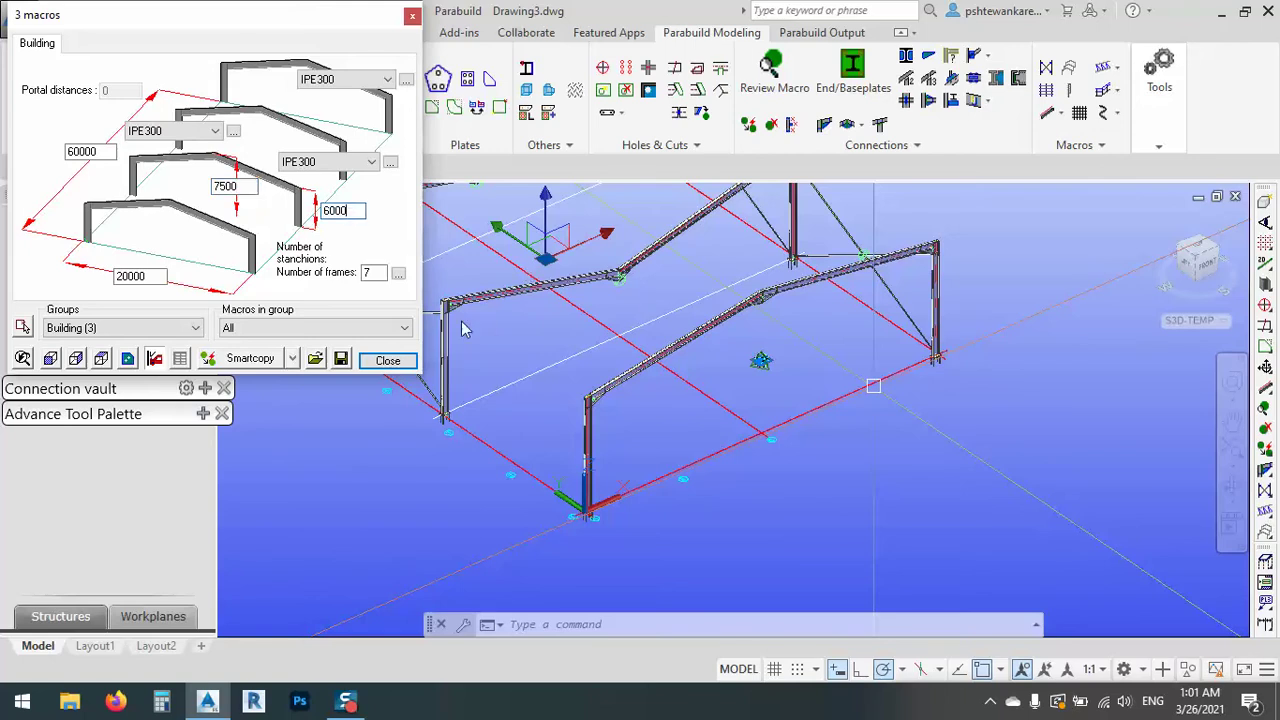
left_click(163, 328)
left_click(160, 343)
left_click(388, 362)
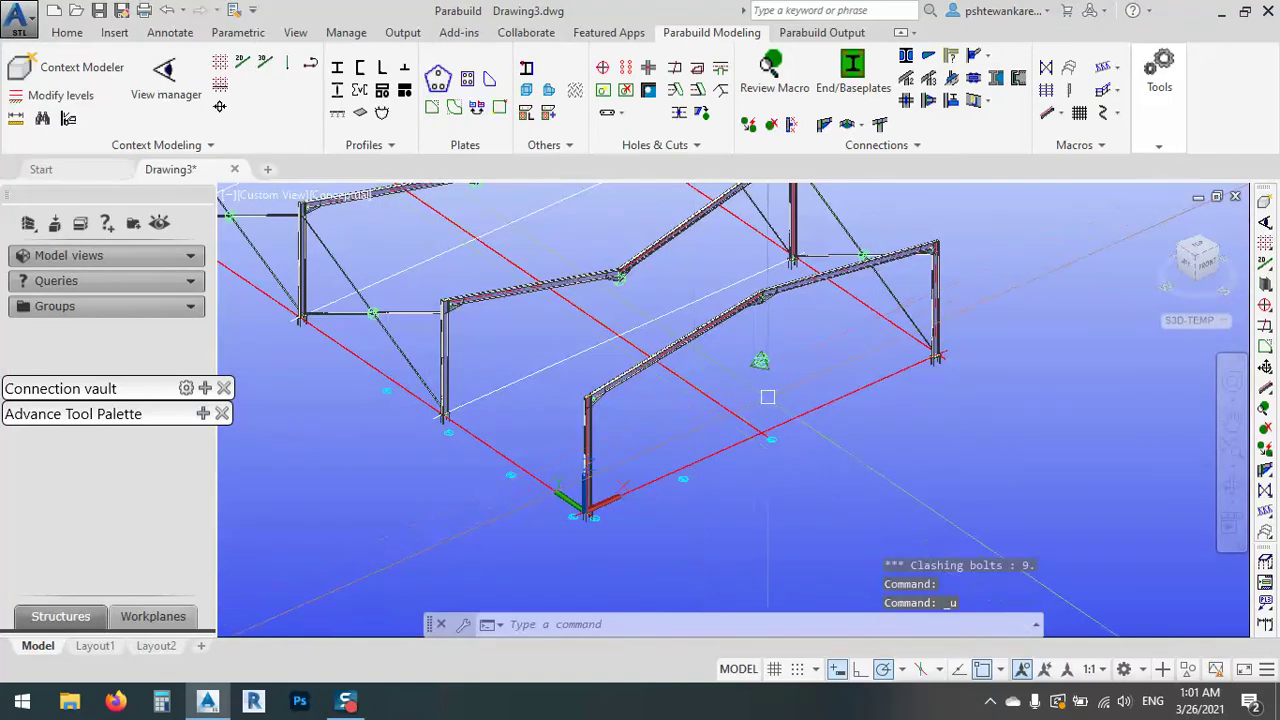
- Undo the ridge height change on the front frame
key("ctrl+z")
key("ctrl+z")
key("ctrl+z")
key("ctrl+z")
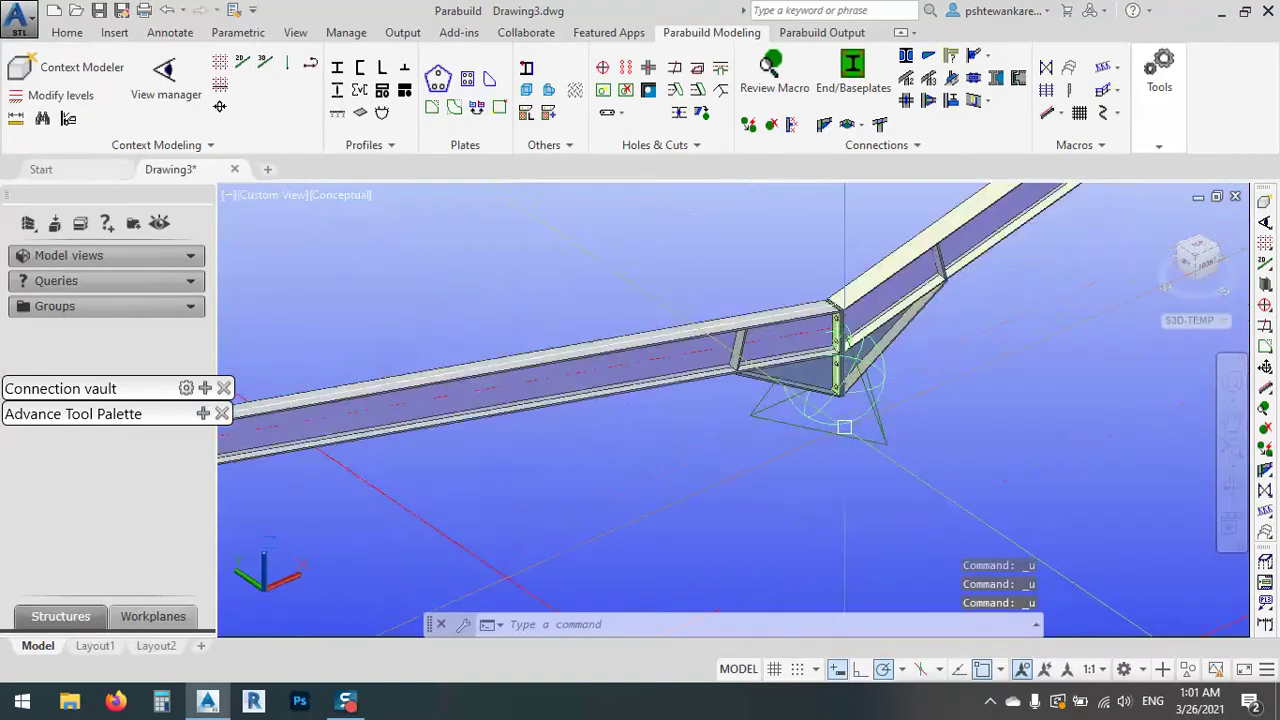
key("ctrl+z")
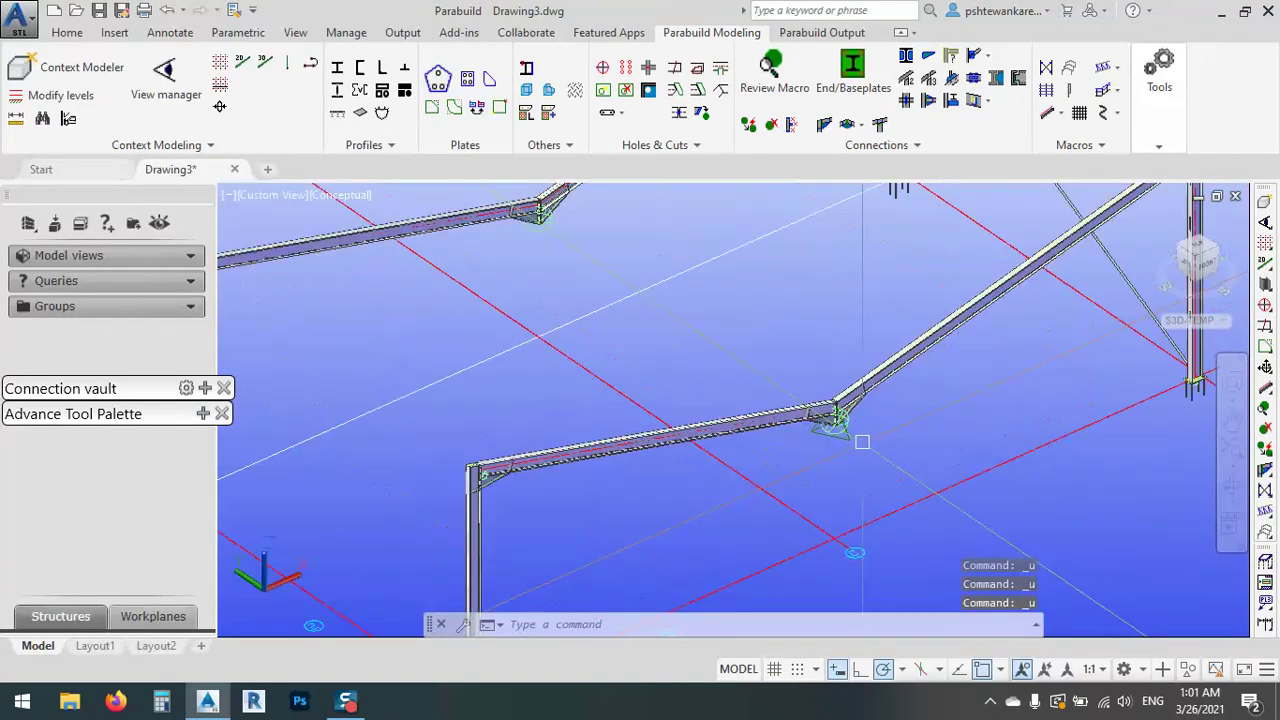
key("ctrl+z")
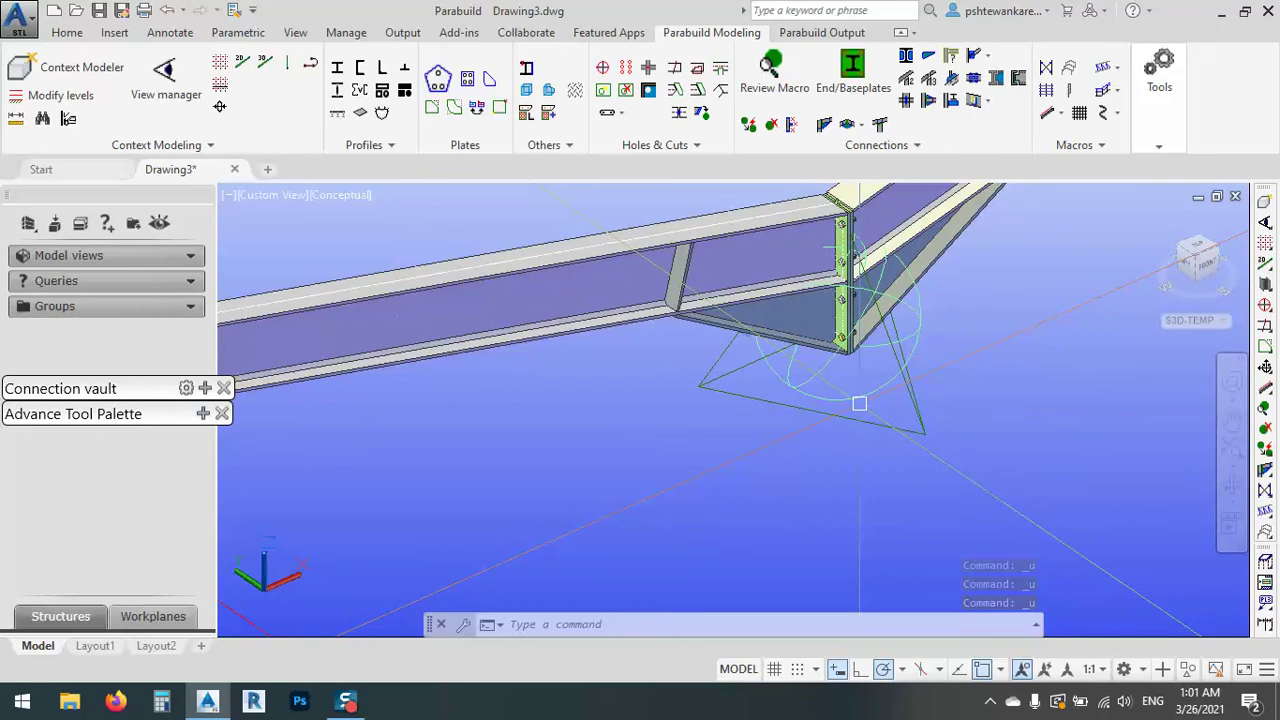
- Open the building macro properties at the front frame's ridge, target all macros in the group and choose Propagate
left_click(860, 397)
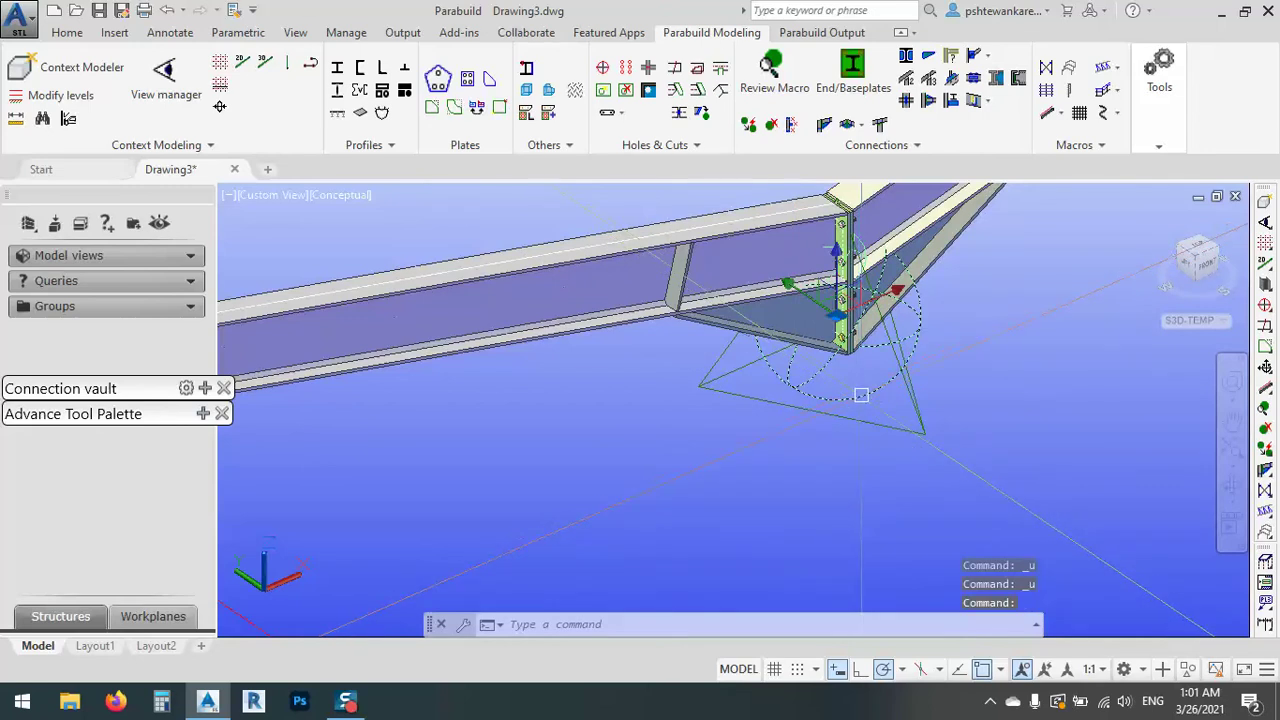
double_click(860, 397)
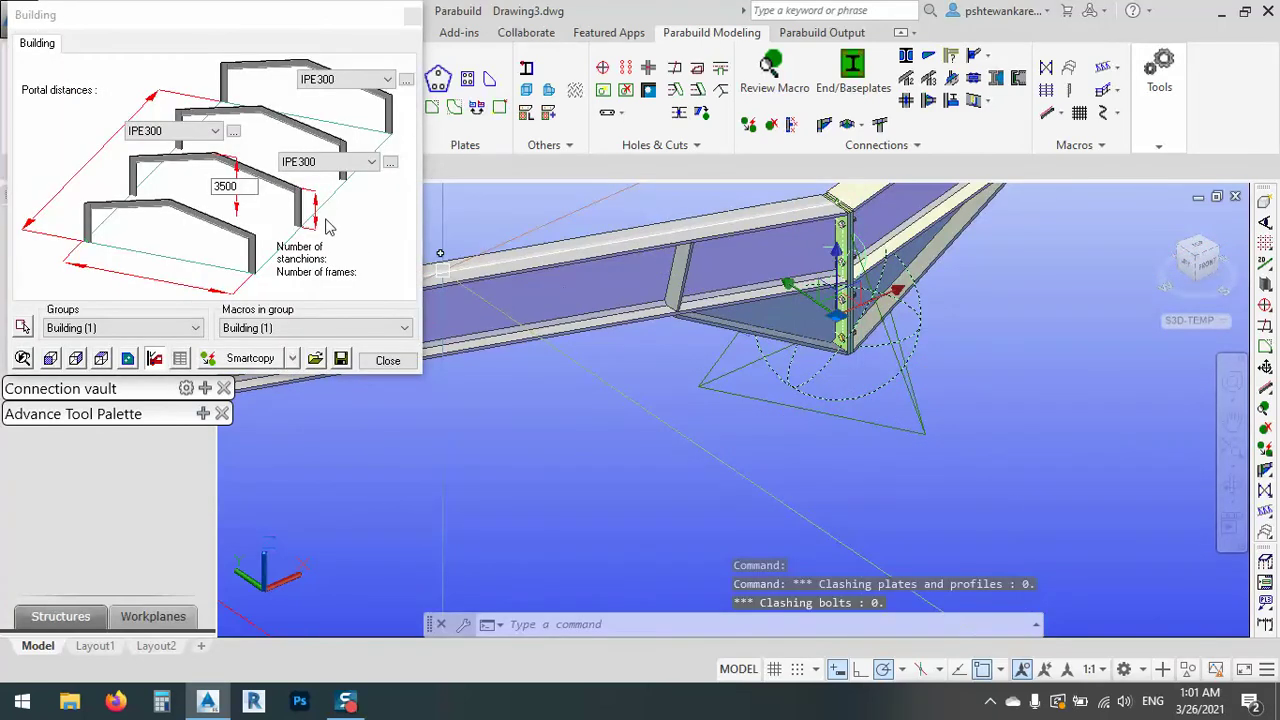
left_click(309, 328)
left_click(300, 347)
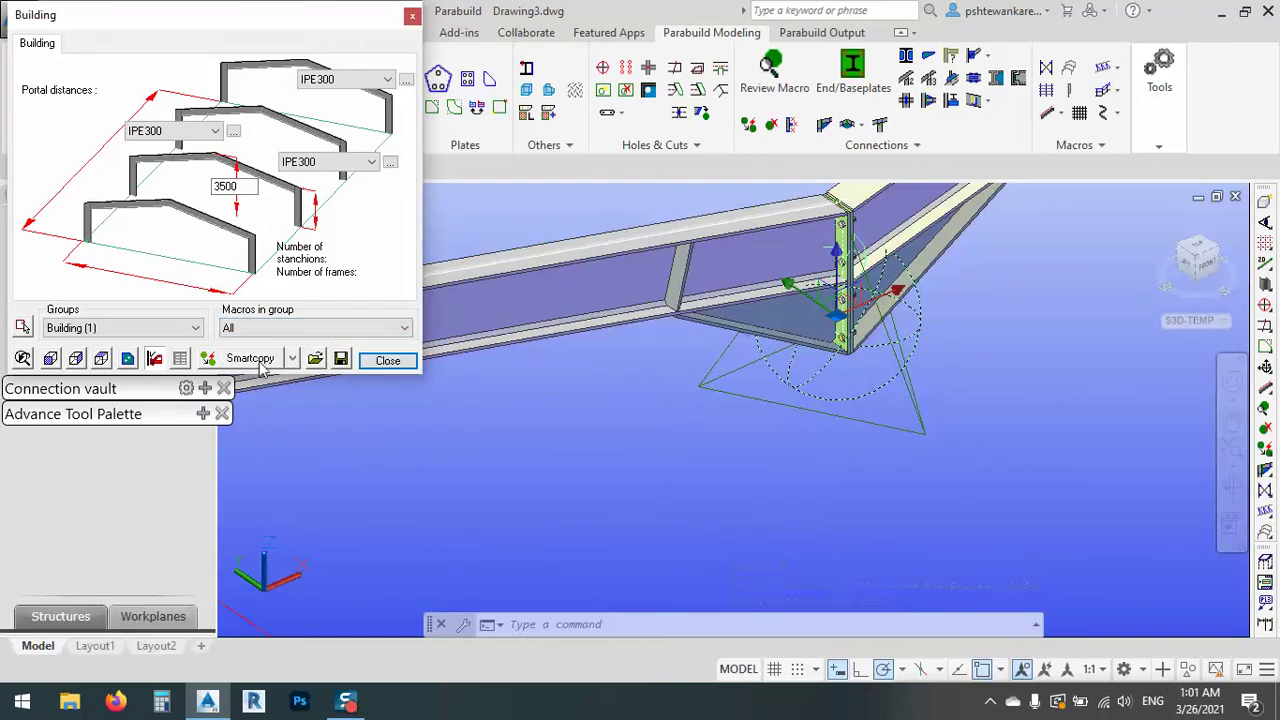
left_click(291, 358)
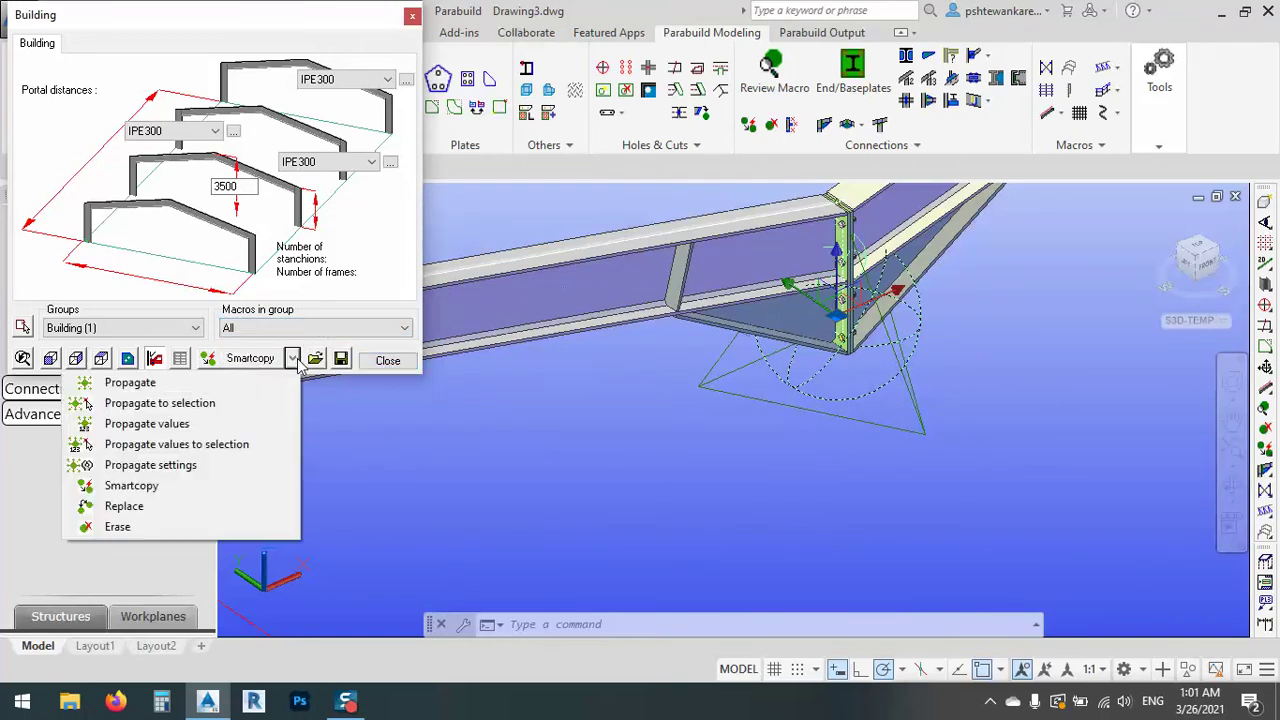
left_click(182, 387)
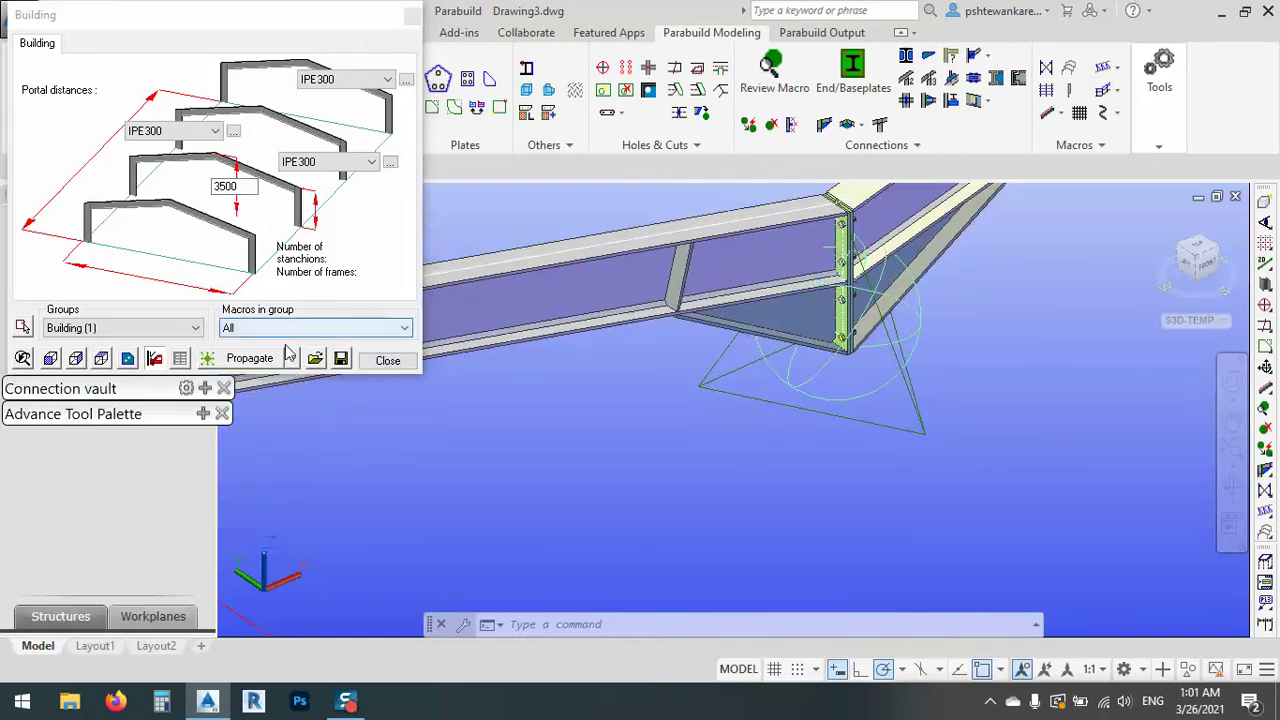
- Set the ridge height to 7500 in the building macro and inspect the front frame
double_click(228, 187)
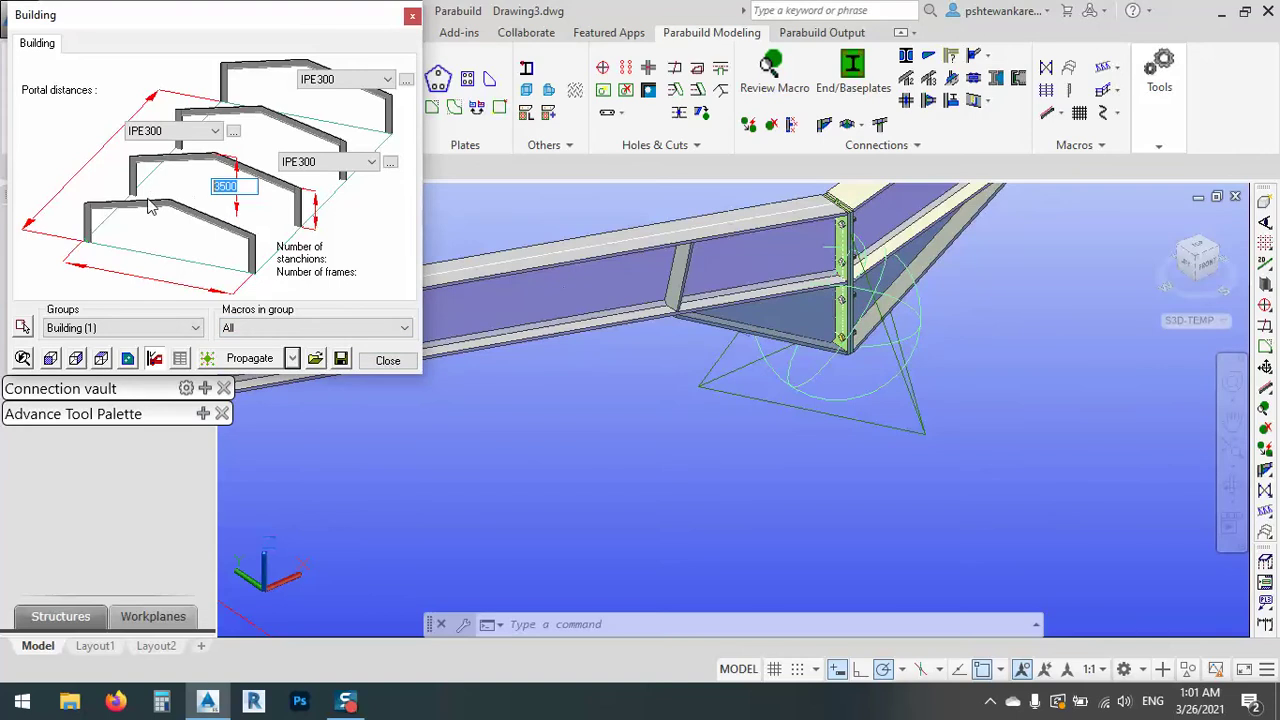
type("75")
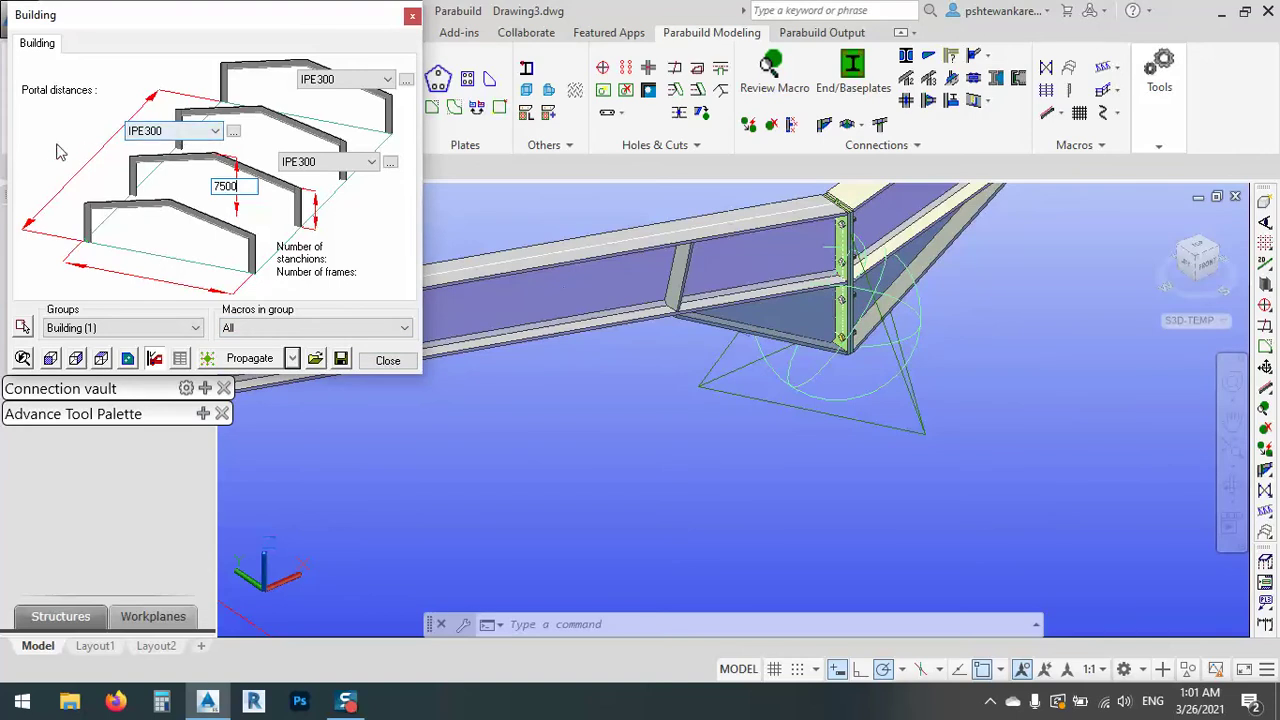
left_click(953, 463)
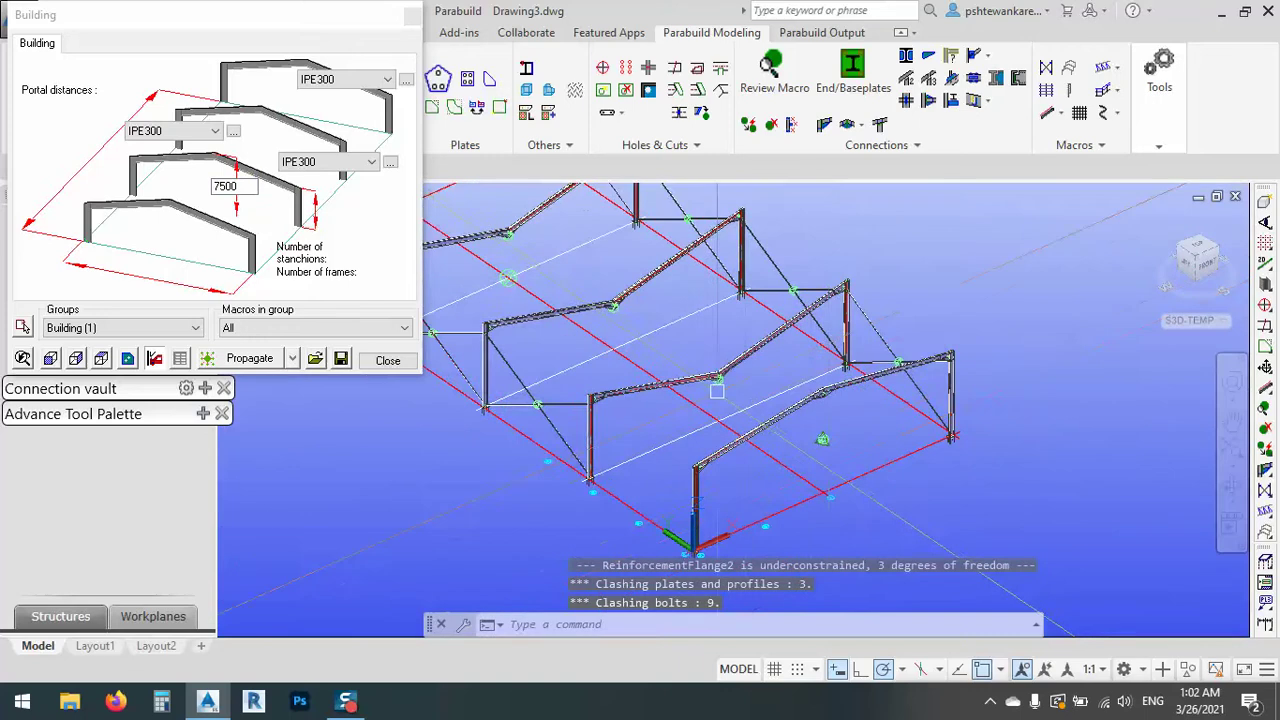
middle_click_drag(780, 530, 791, 378)
key("Escape")
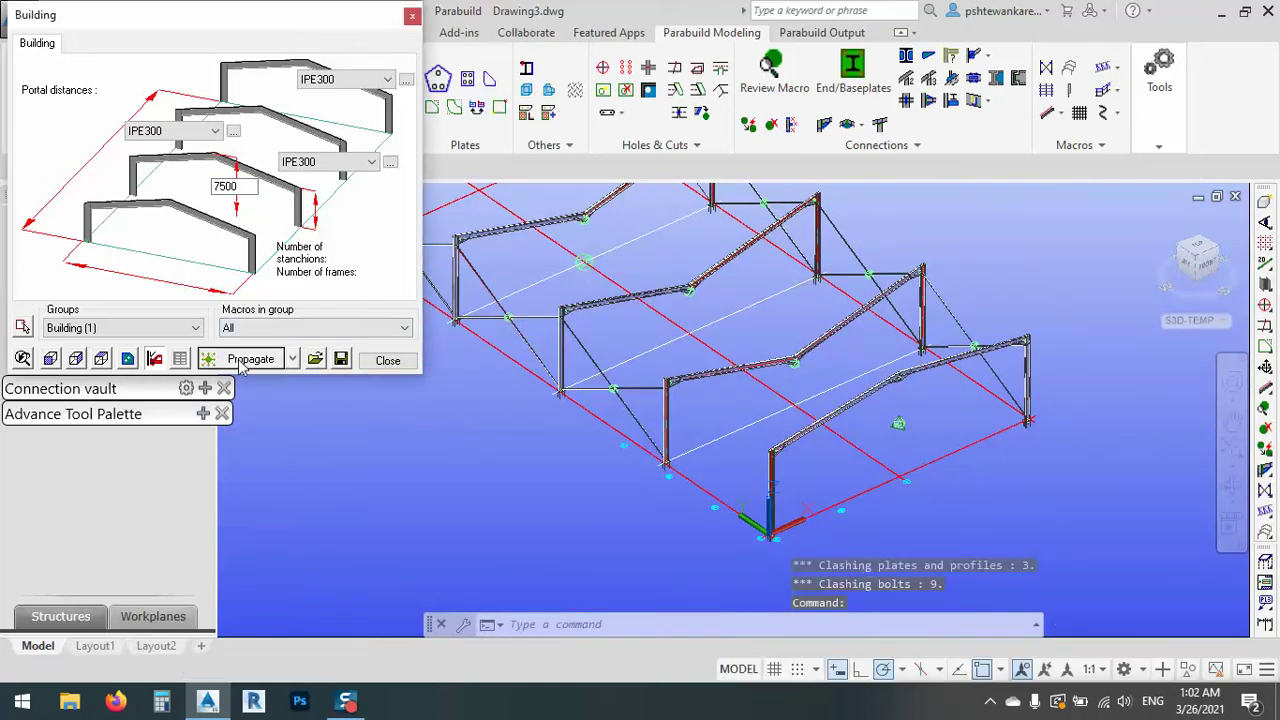
scroll(910, 406, "up", 4)
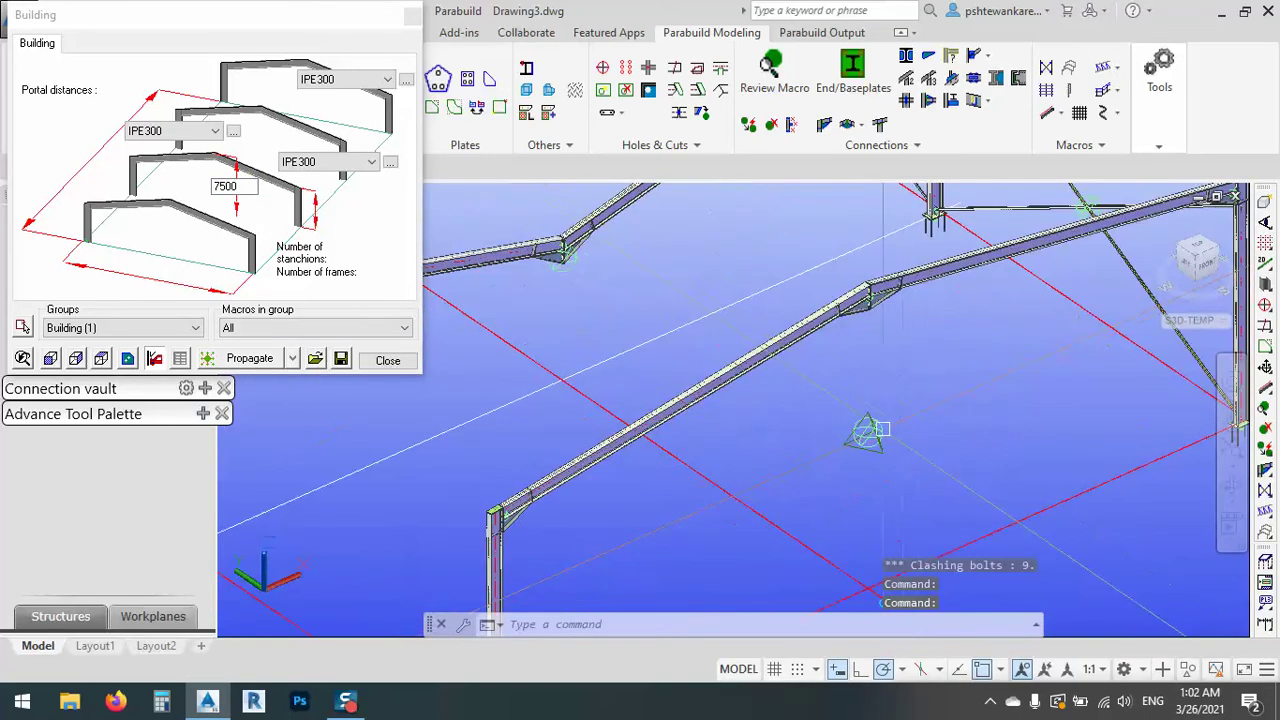
- Propagate the macro values to all building macros and check the ridge height across the frames
left_click(291, 358)
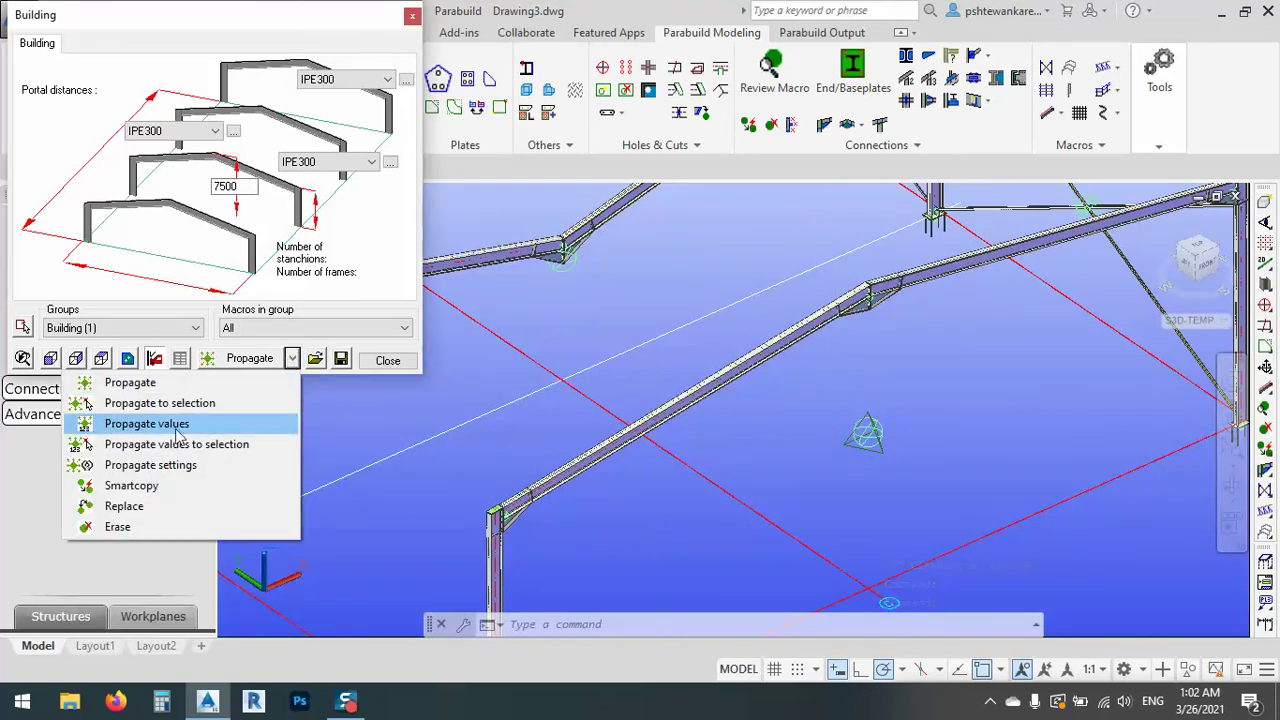
left_click(147, 423)
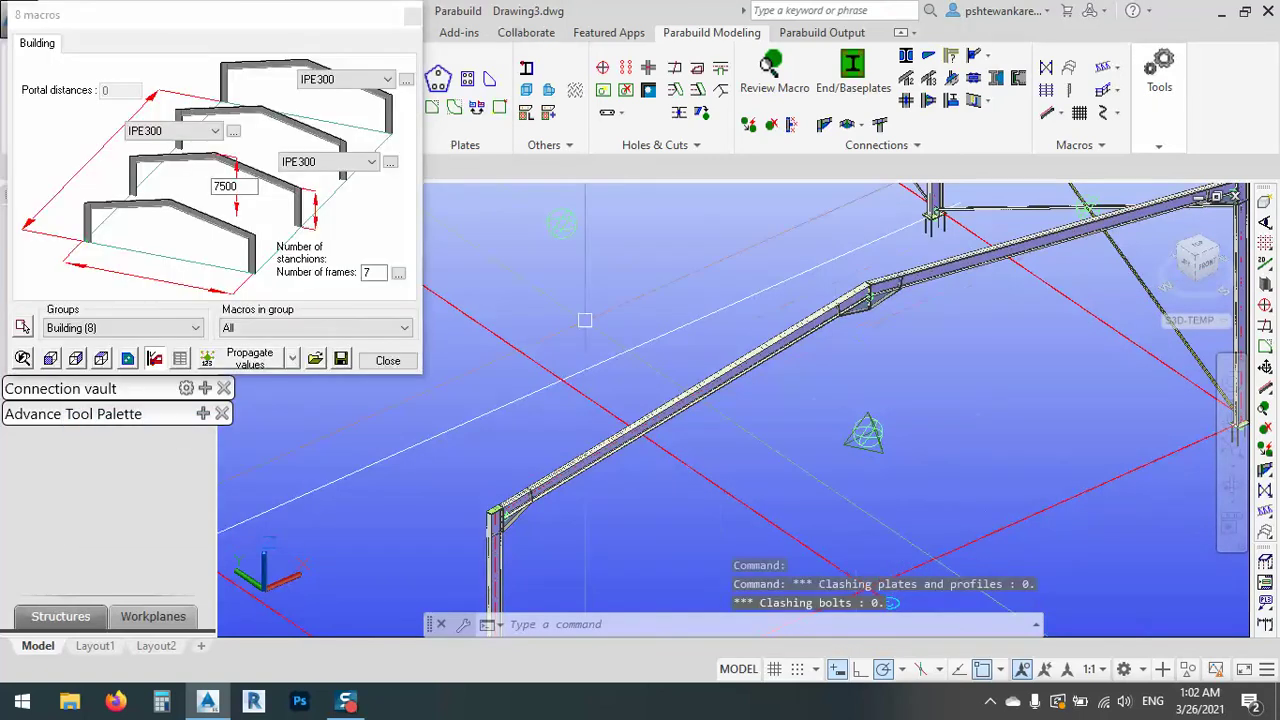
scroll(789, 382, "down", 6)
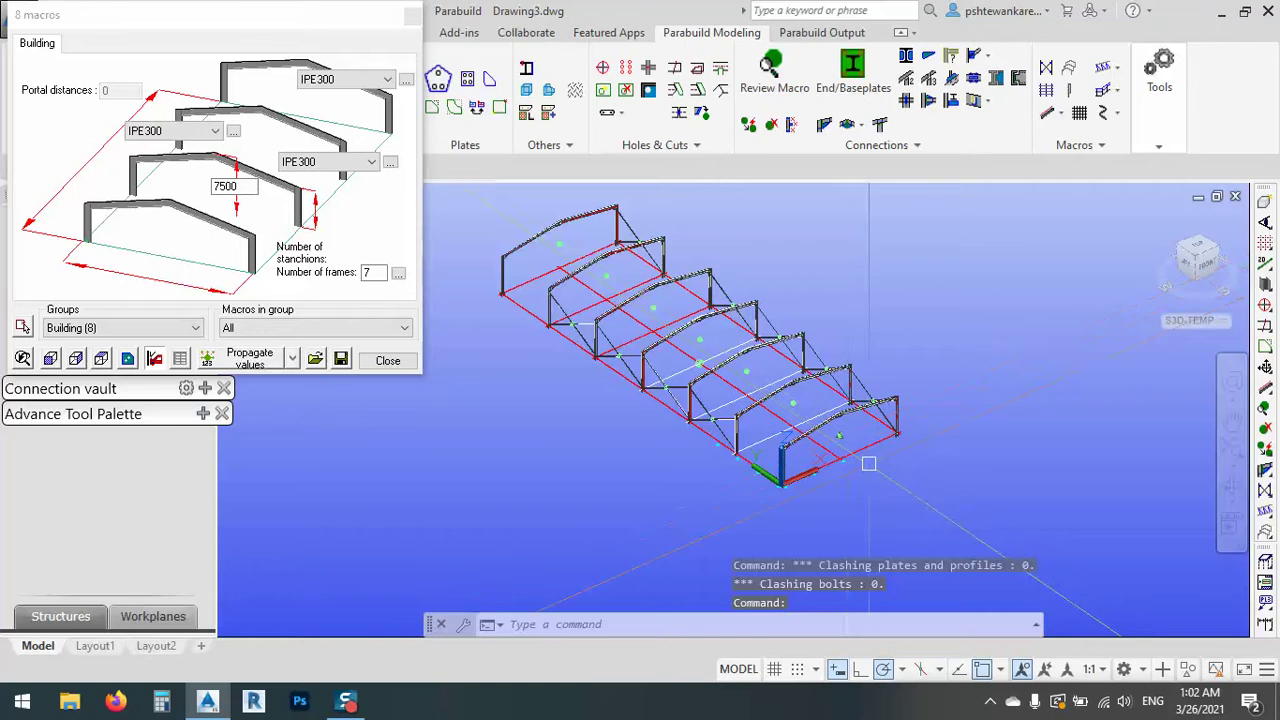
middle_click_drag(860, 455, 686, 295, "shift")
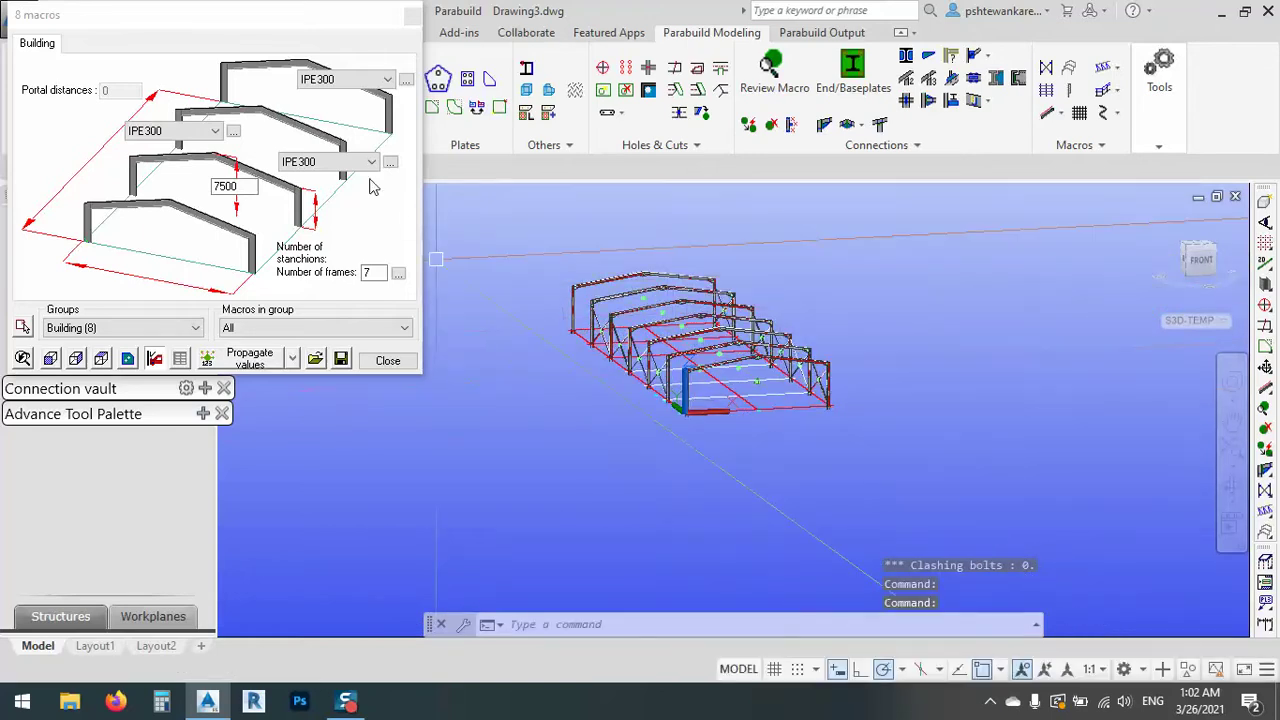
- Set the column profile to IPE270 for the building macros and inspect the front frame's corner connection
left_click(192, 133)
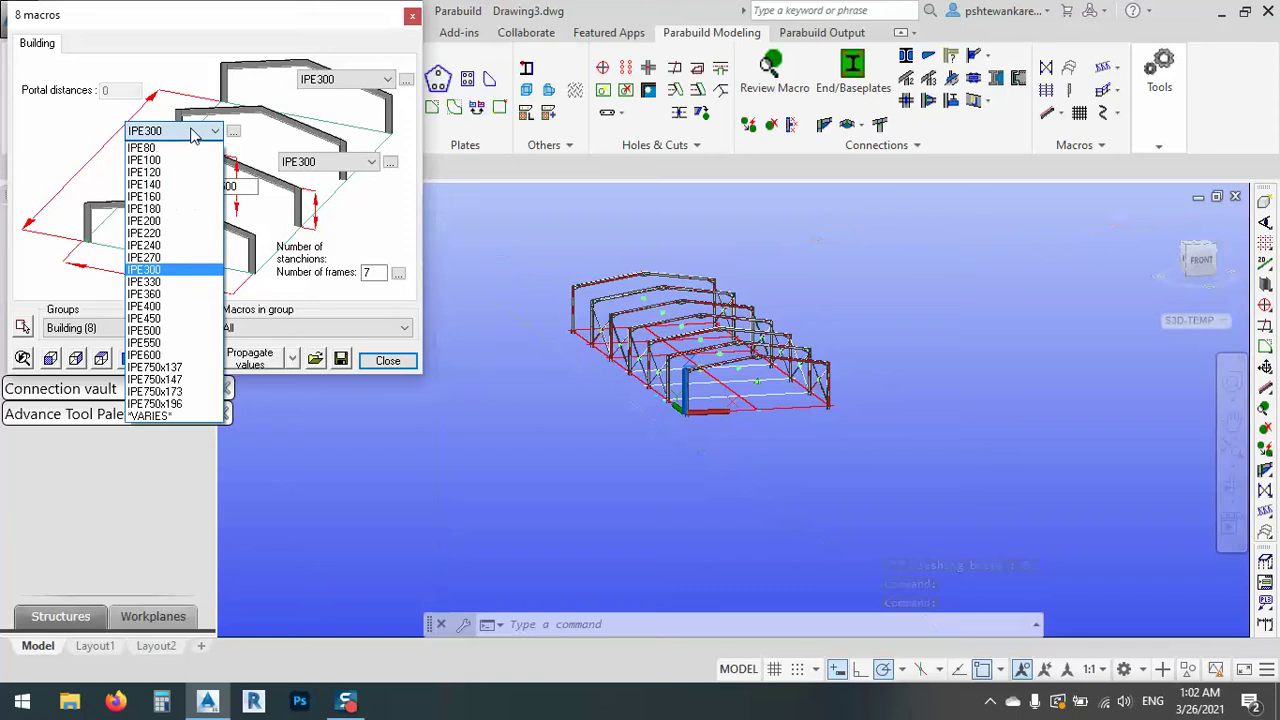
left_click(155, 259)
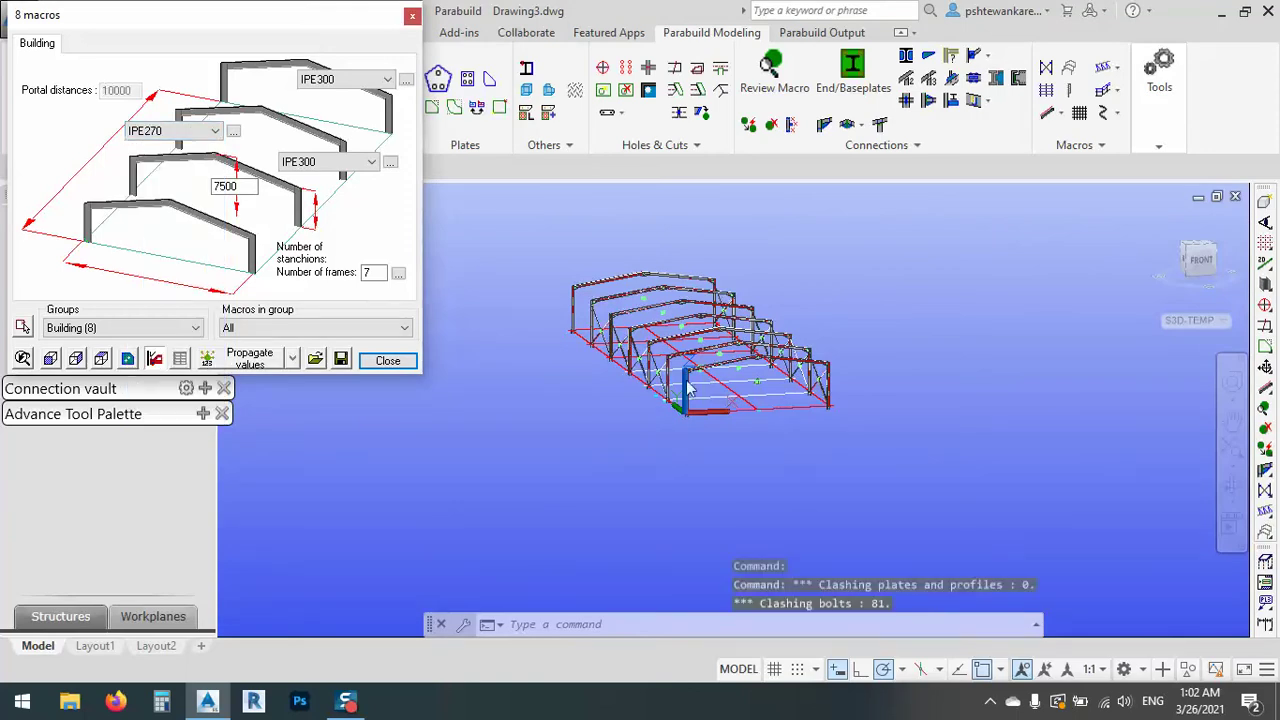
scroll(674, 380, "up", 3)
scroll(884, 455, "up", 5)
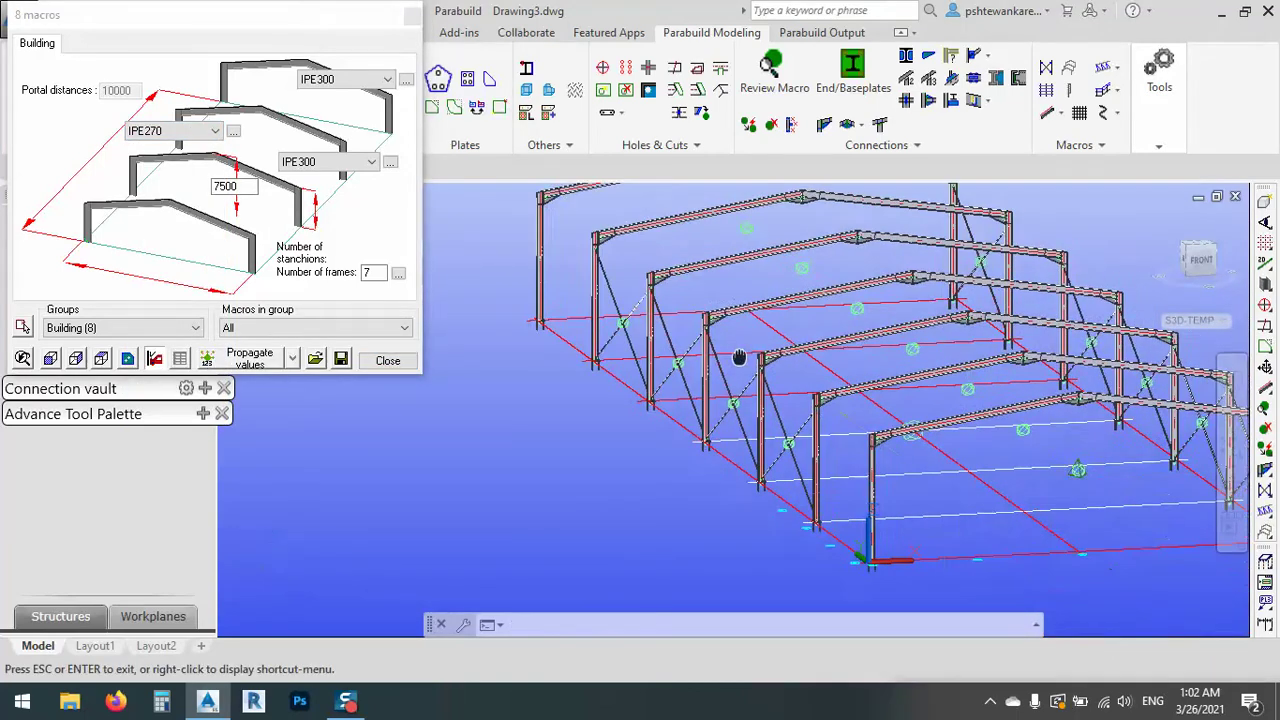
scroll(884, 455, "up", 2)
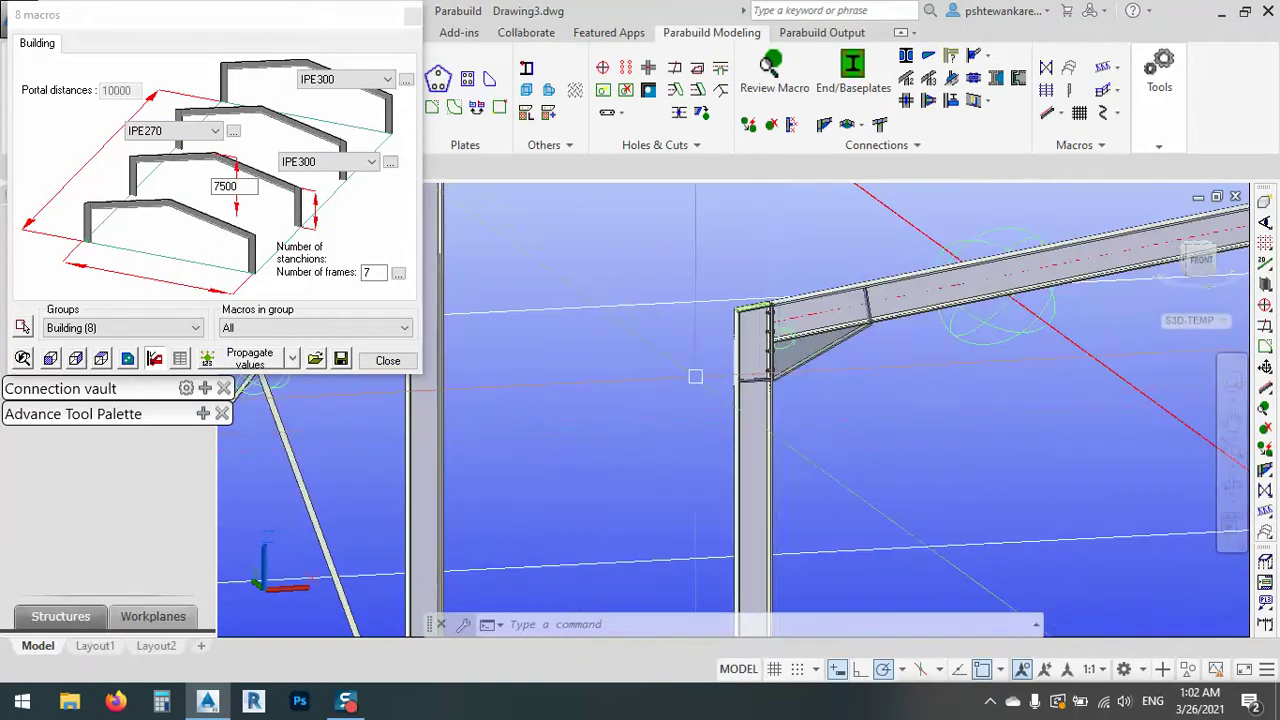
- Change the rafter profile to IPE240 and the remaining profile to IPE200, then close the macro properties
left_click(333, 82)
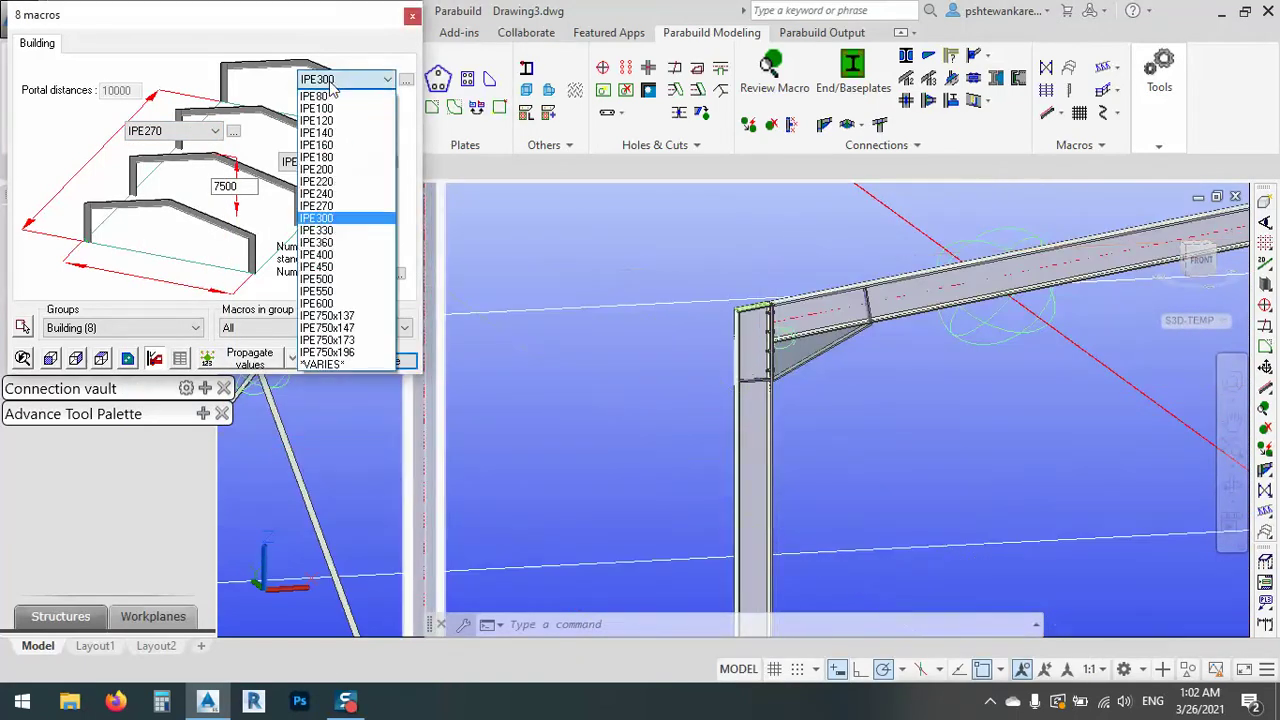
left_click(327, 194)
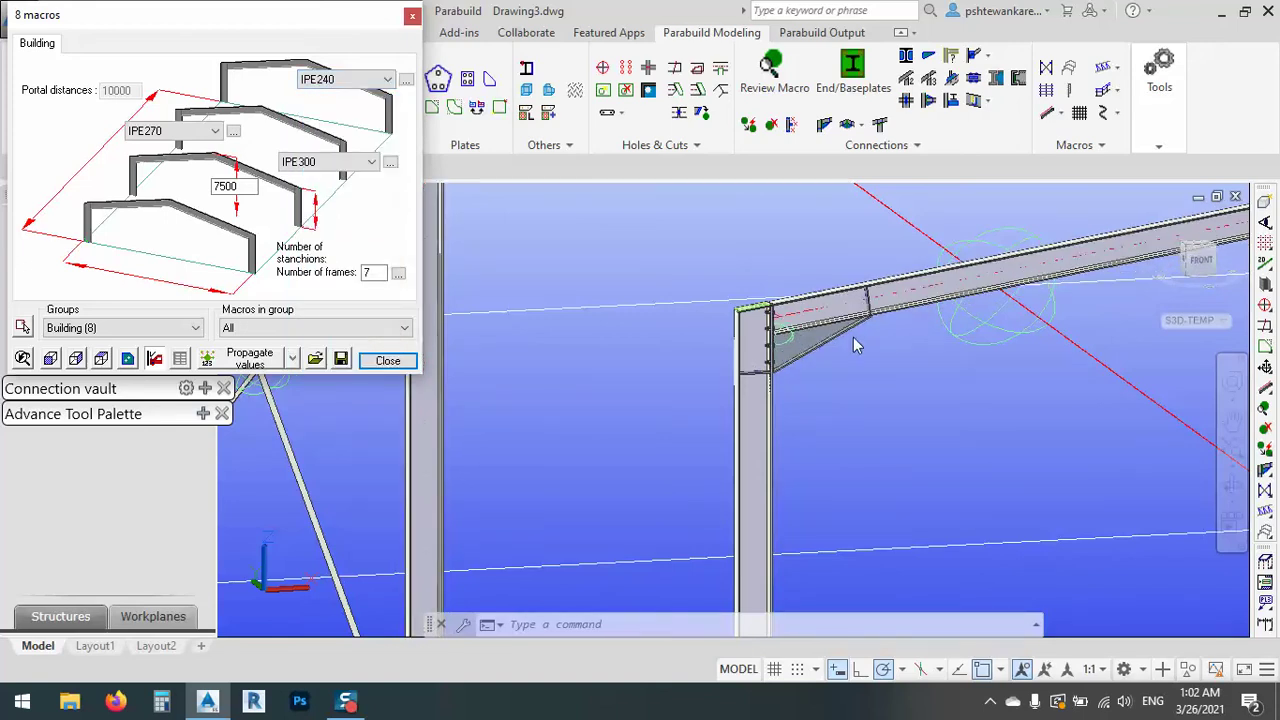
left_click(316, 165)
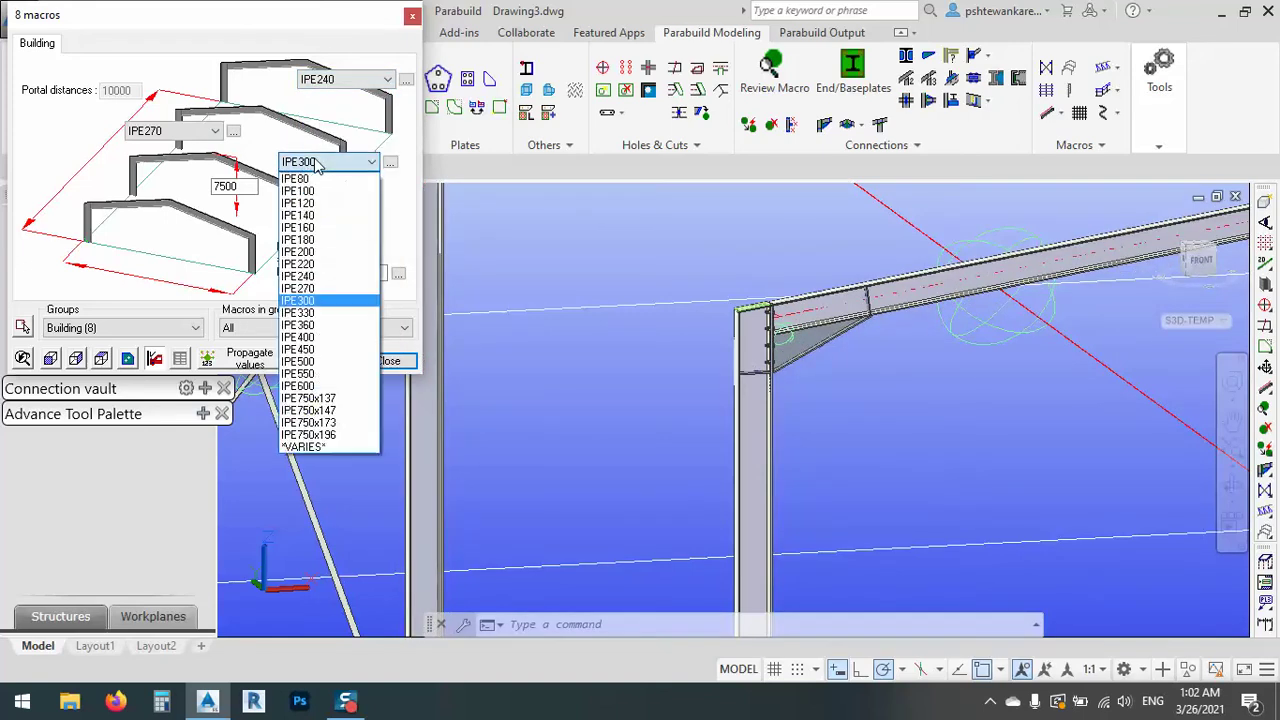
left_click(318, 252)
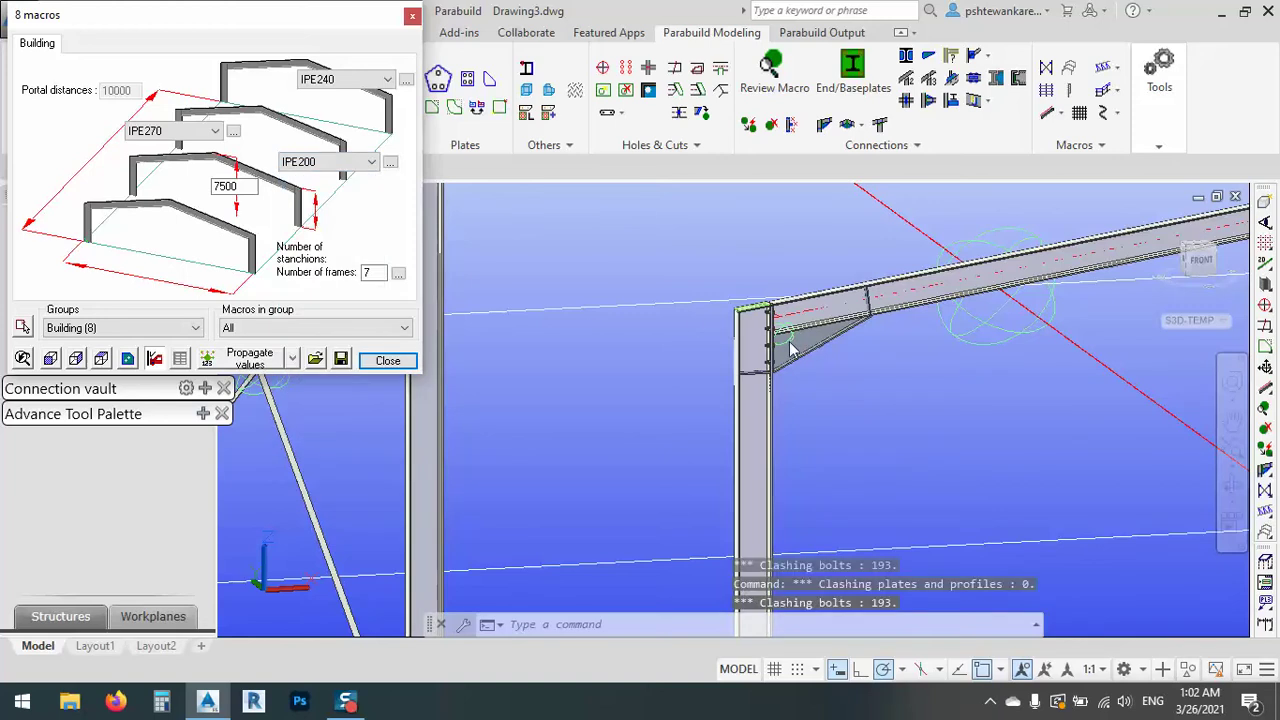
left_click(389, 362)
- Try to review the haunch connection macro at the front frame's column corner, then close the building macro properties
scroll(588, 355, "down", 5)
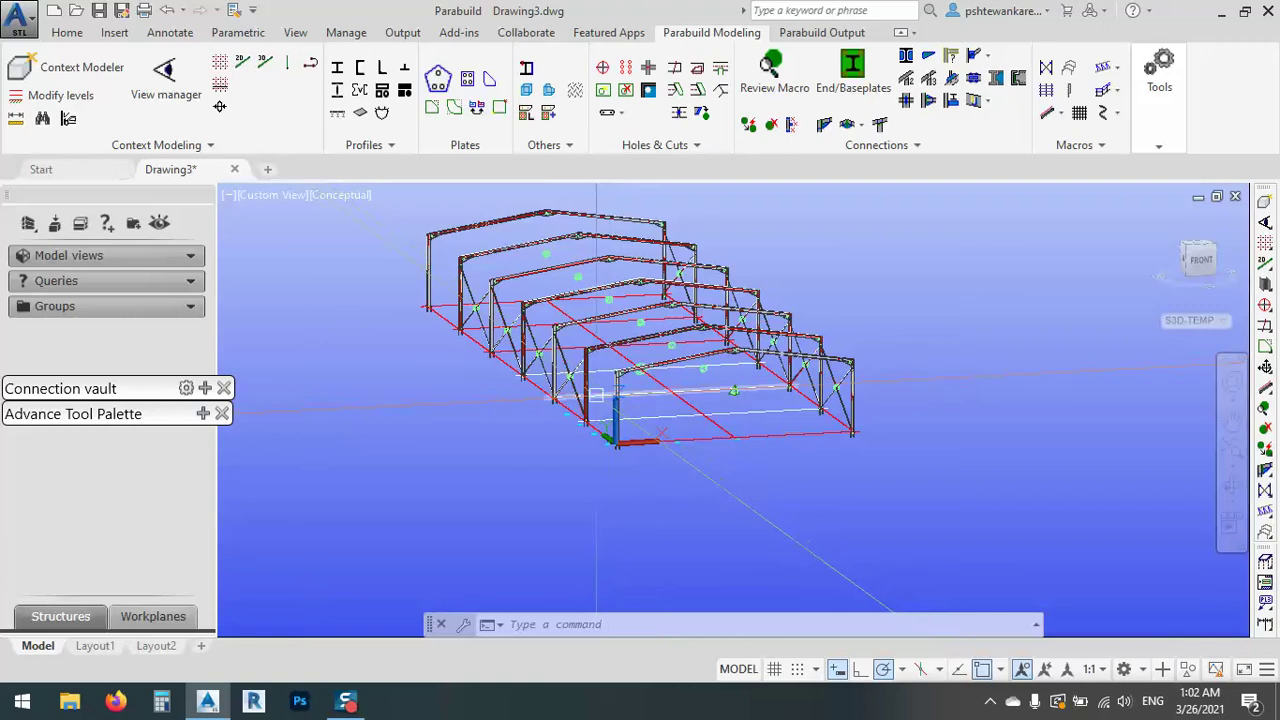
middle_click_drag(615, 420, 643, 448, "shift")
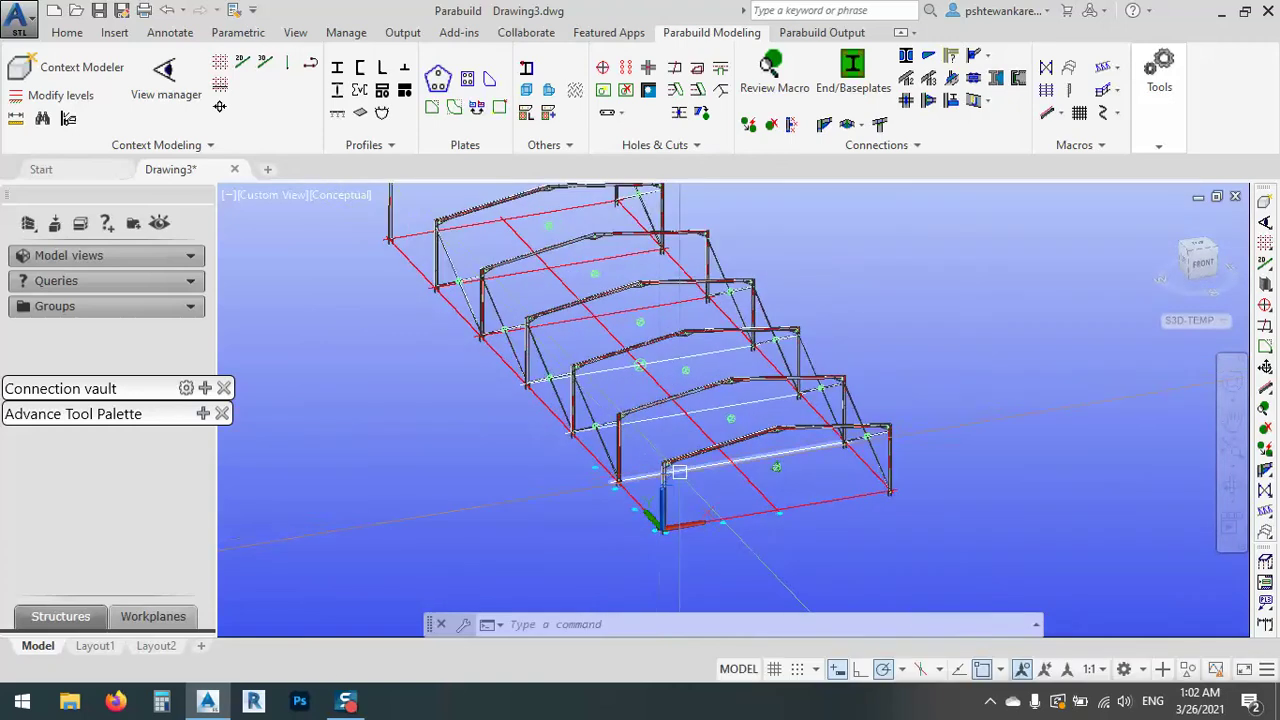
scroll(600, 410, "up", 8)
scroll(609, 413, "up", 3)
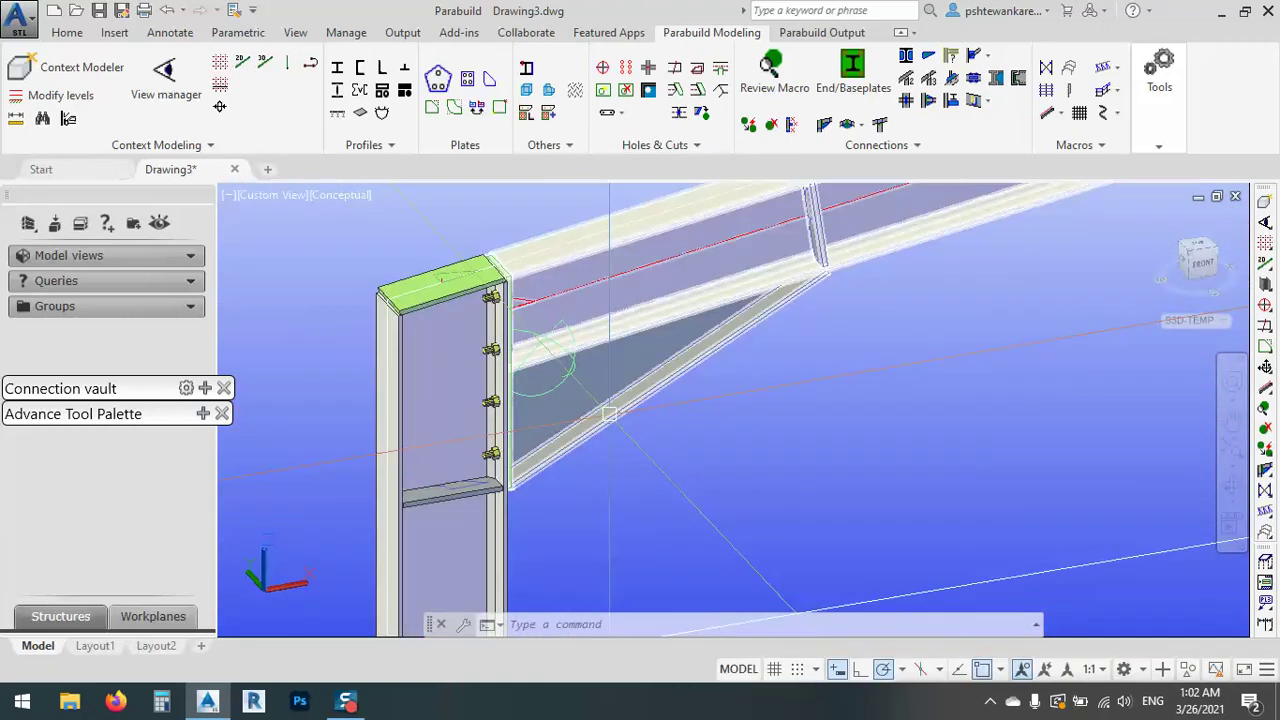
left_click(609, 413)
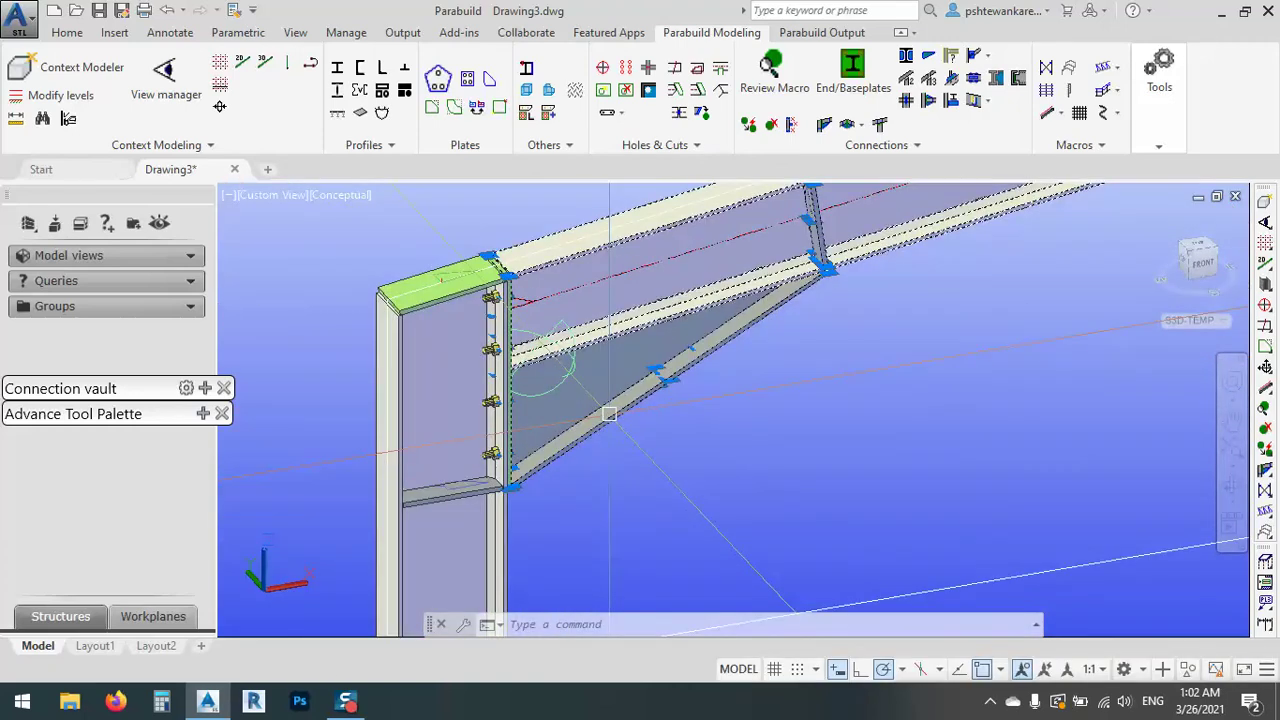
right_click(609, 413)
key("Escape")
key("Escape")
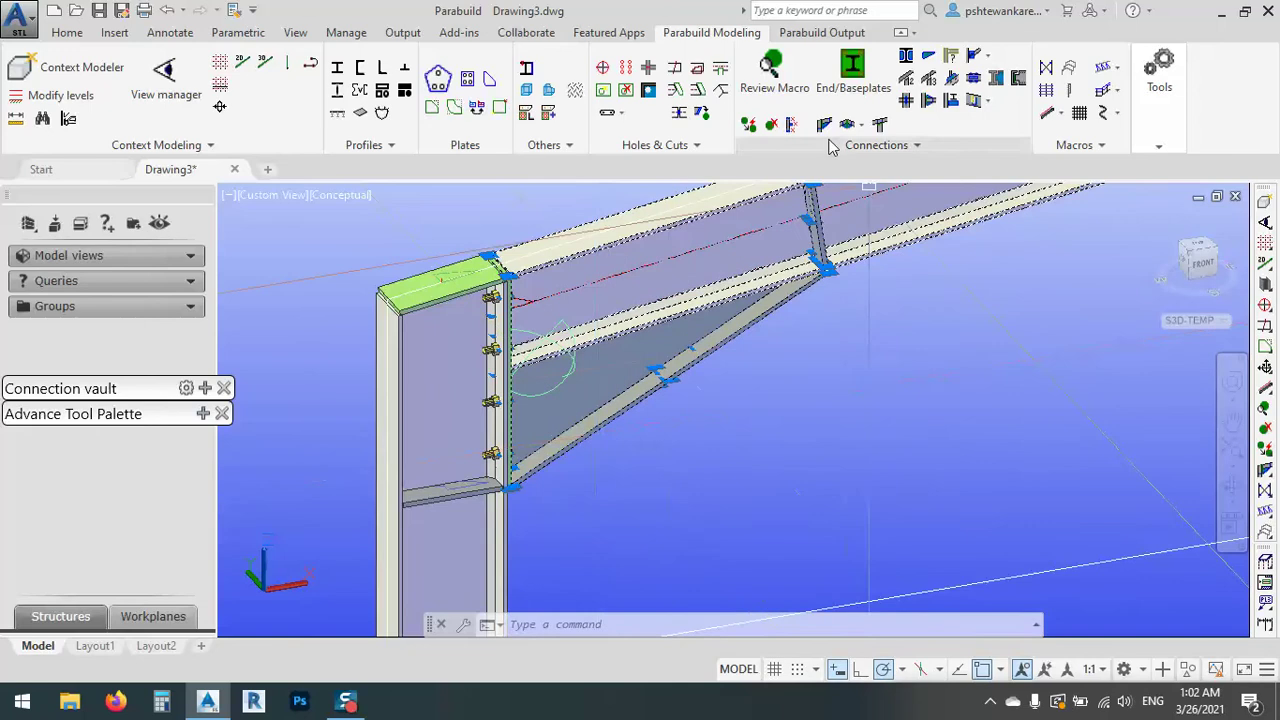
left_click(771, 65)
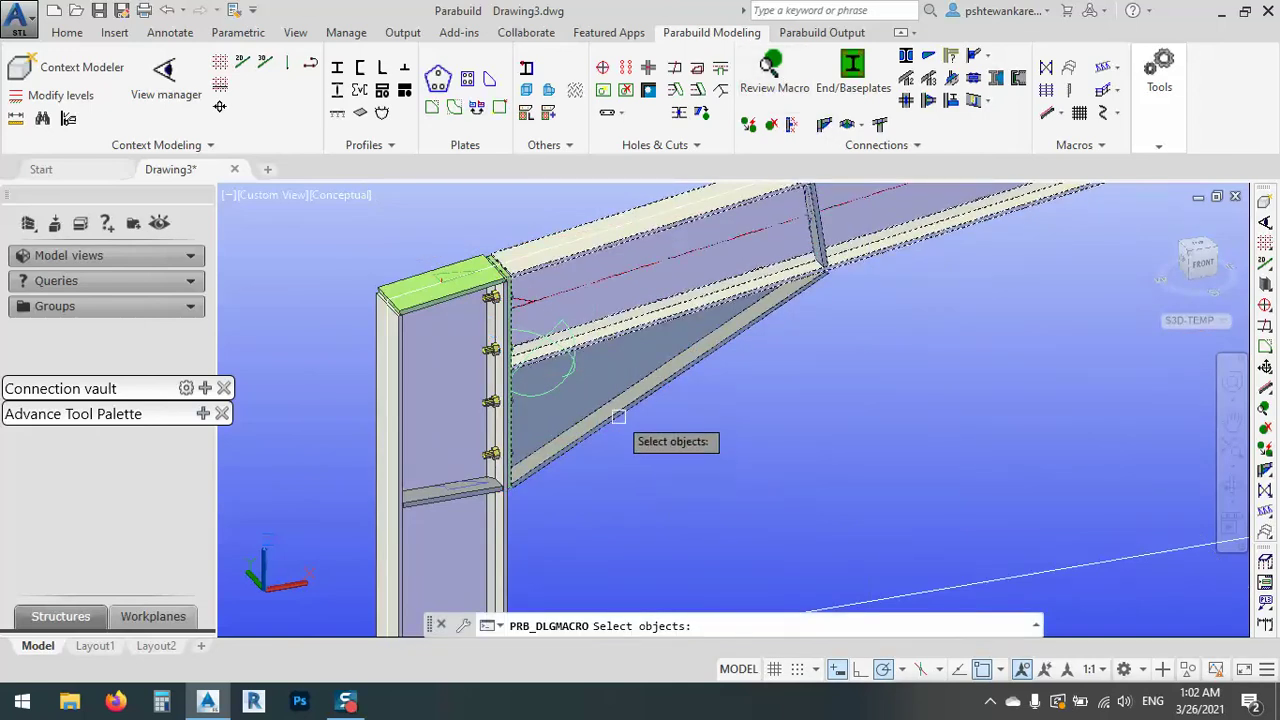
left_click(565, 443)
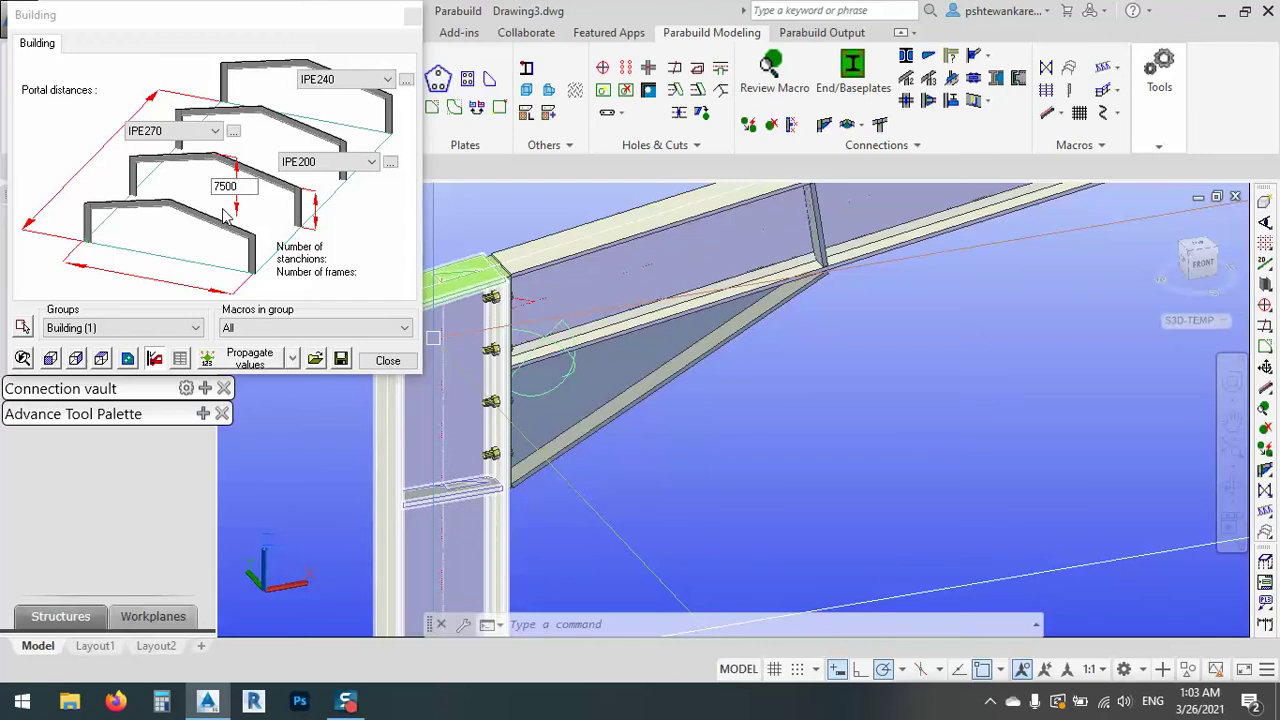
left_click(412, 16)
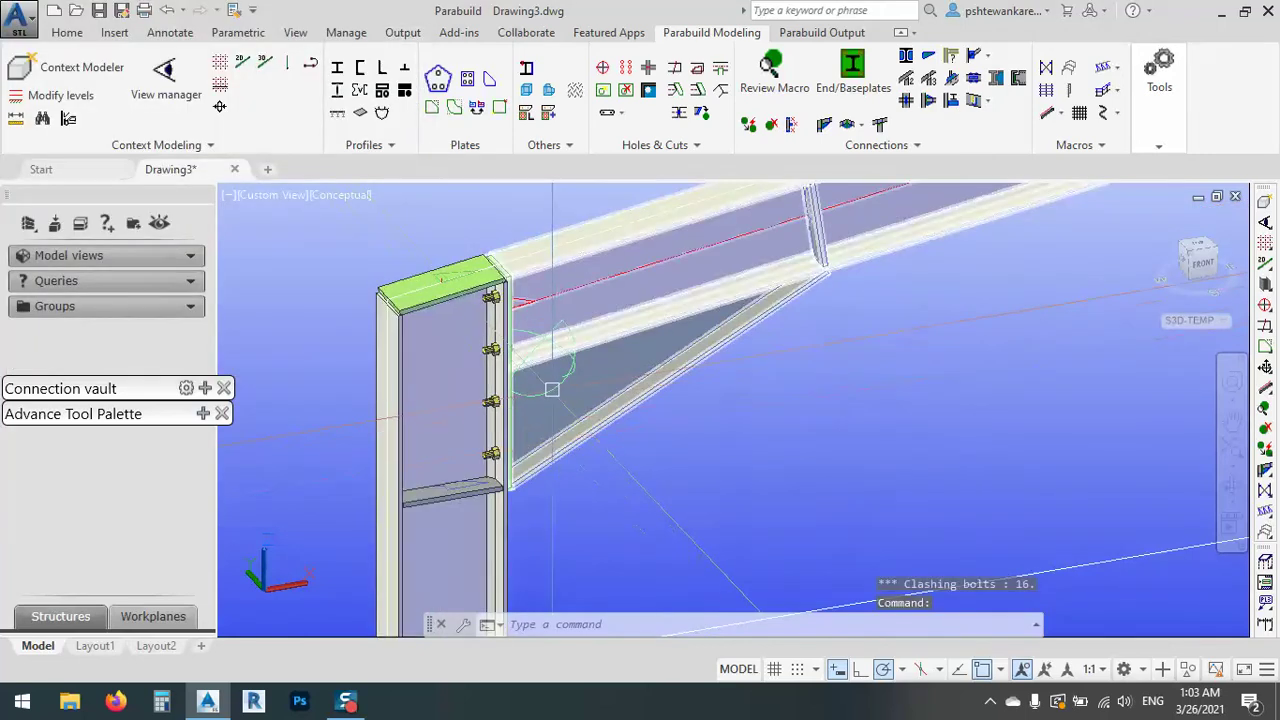
- Set the beam endplate thickness to 15 in the haunch connection macro at the column corner
left_click(552, 389)
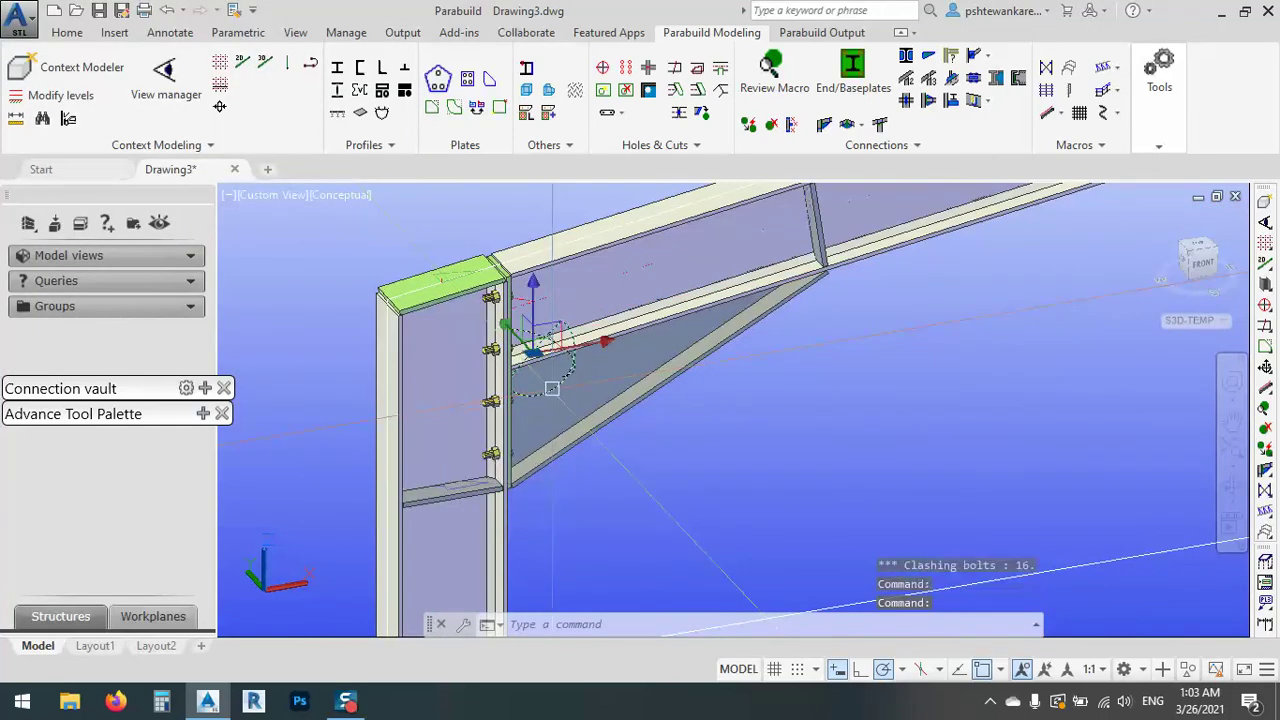
double_click(552, 389)
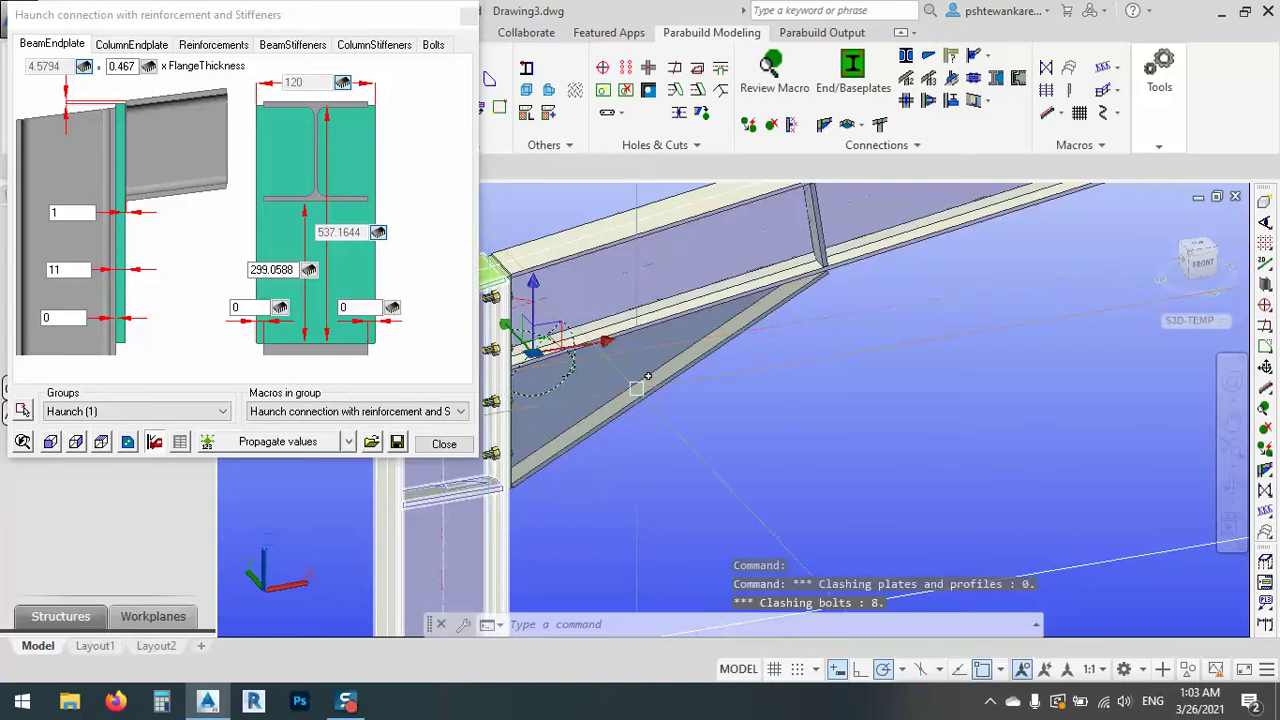
scroll(648, 376, "down", 2)
scroll(774, 334, "up", 2)
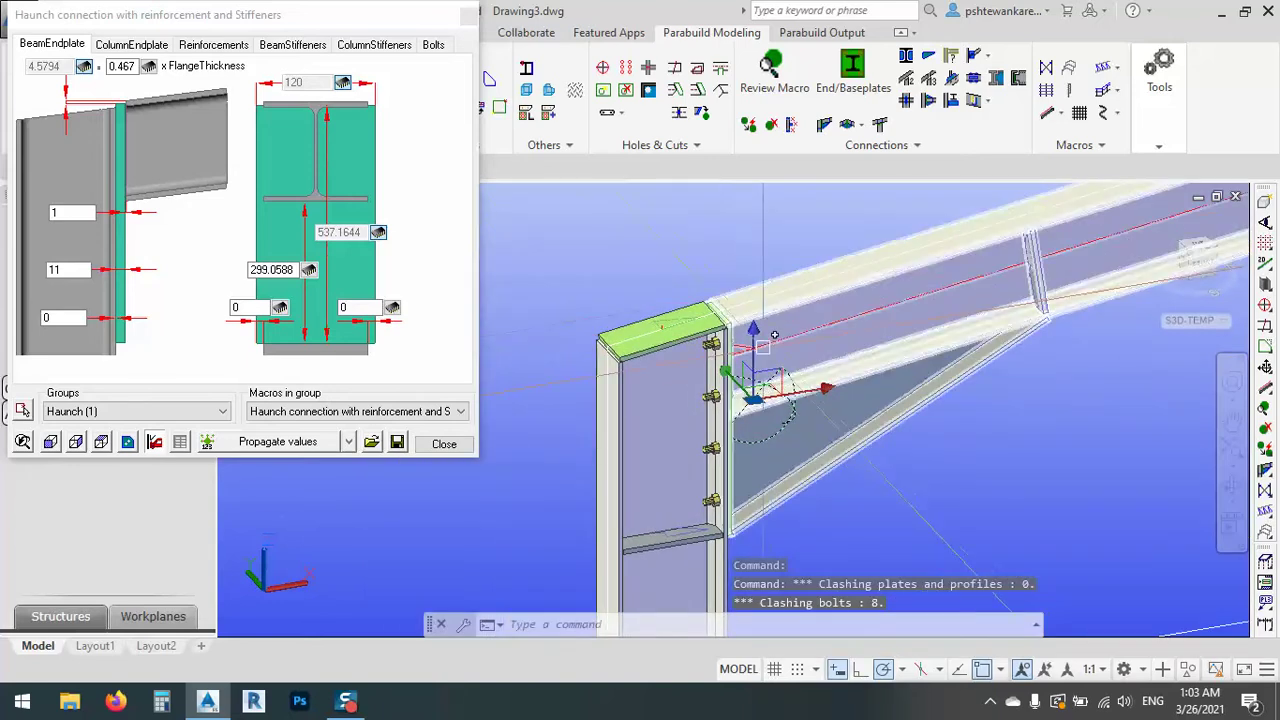
double_click(88, 269)
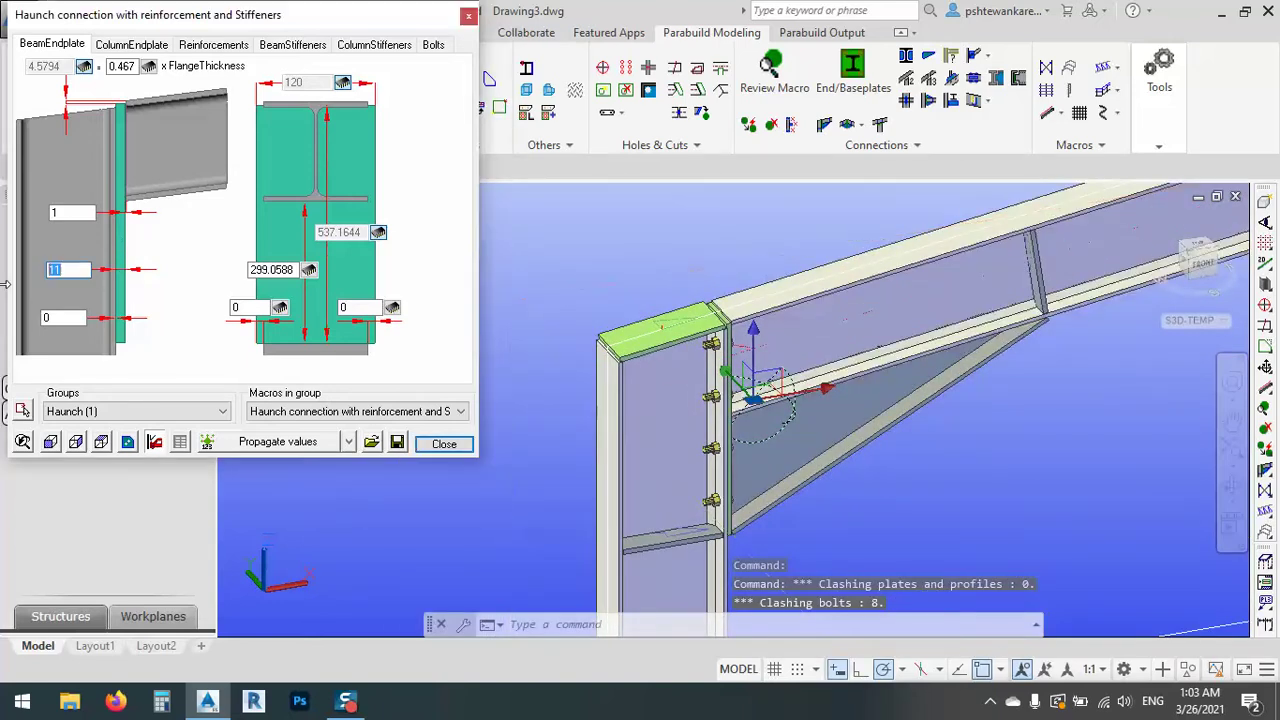
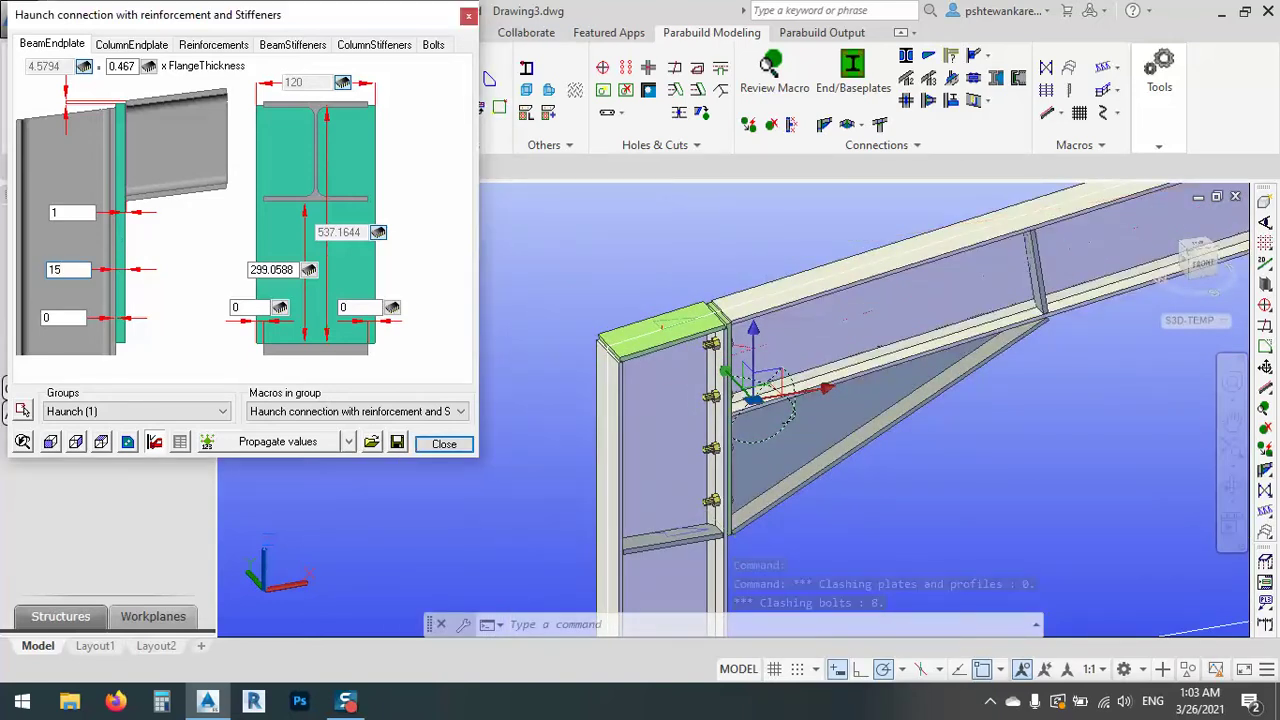
- Propagate the haunch connection values to all haunch macros and work on the whole group
left_click(291, 412)
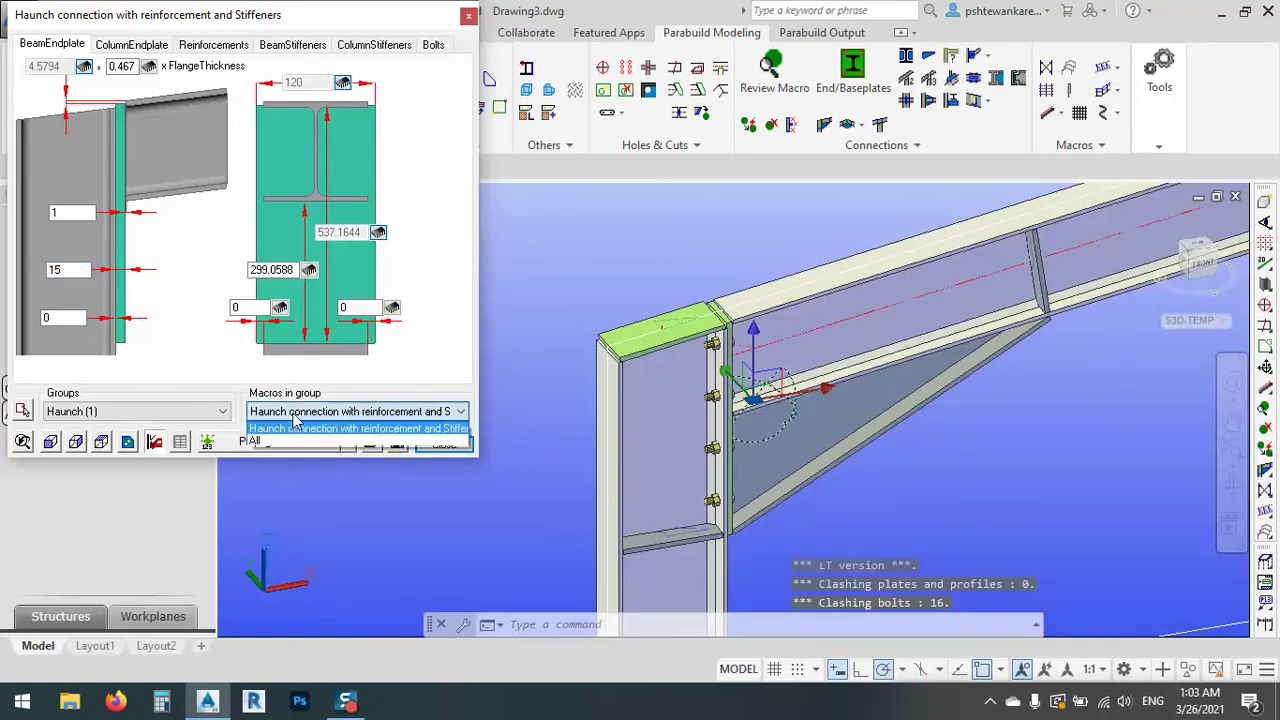
left_click(290, 441)
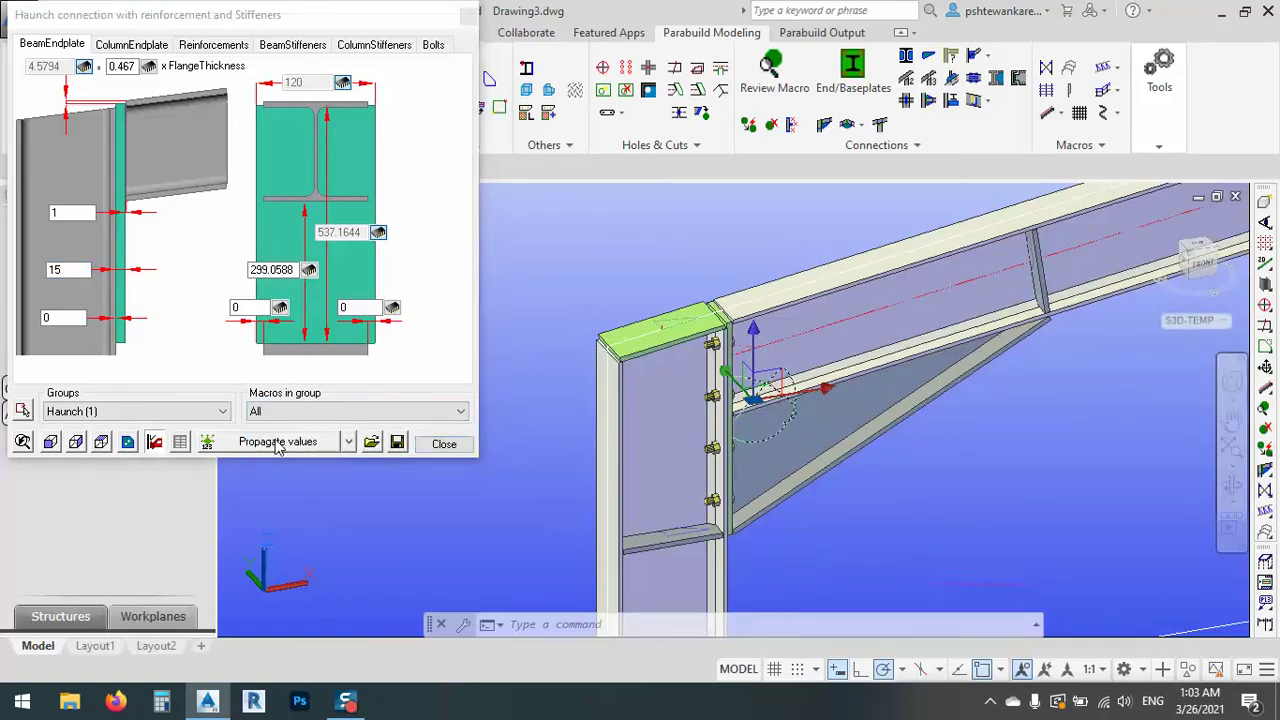
key("Escape")
double_click(737, 438)
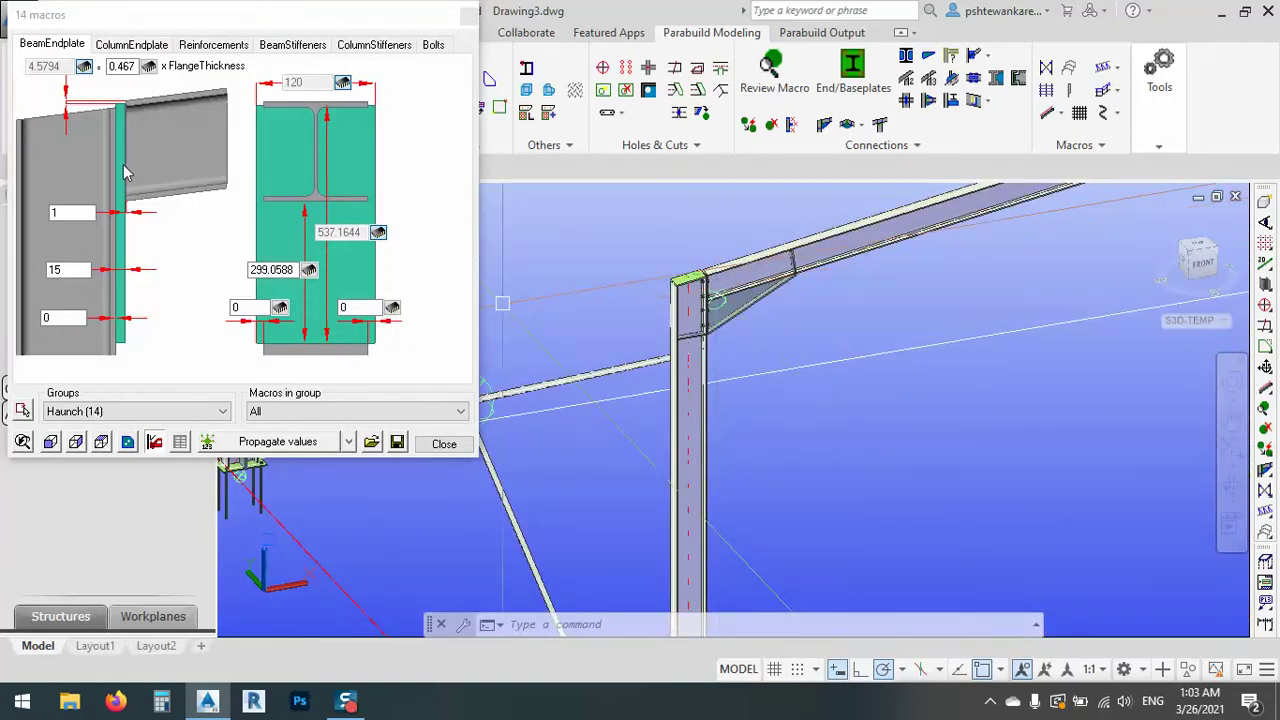
- Review the column endplate settings and set the horizontal length of the haunch reinforcement to 1000 for all haunch macros
left_click(125, 45)
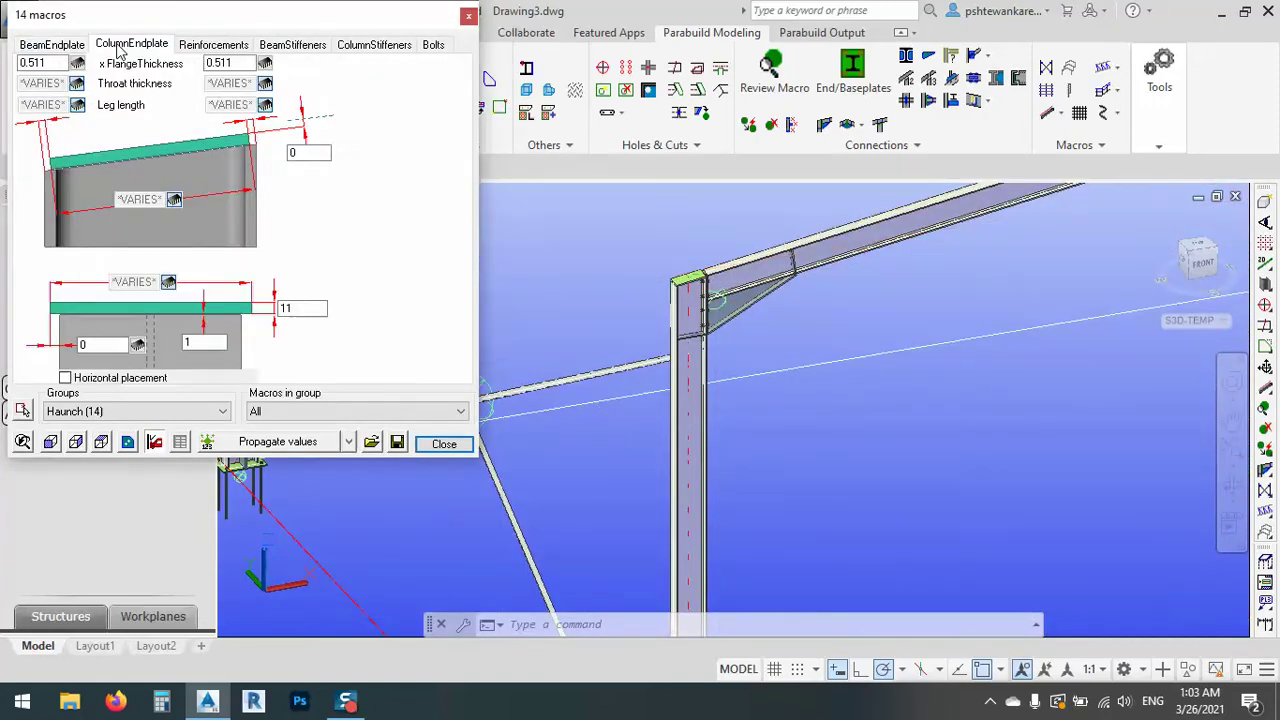
left_click(204, 46)
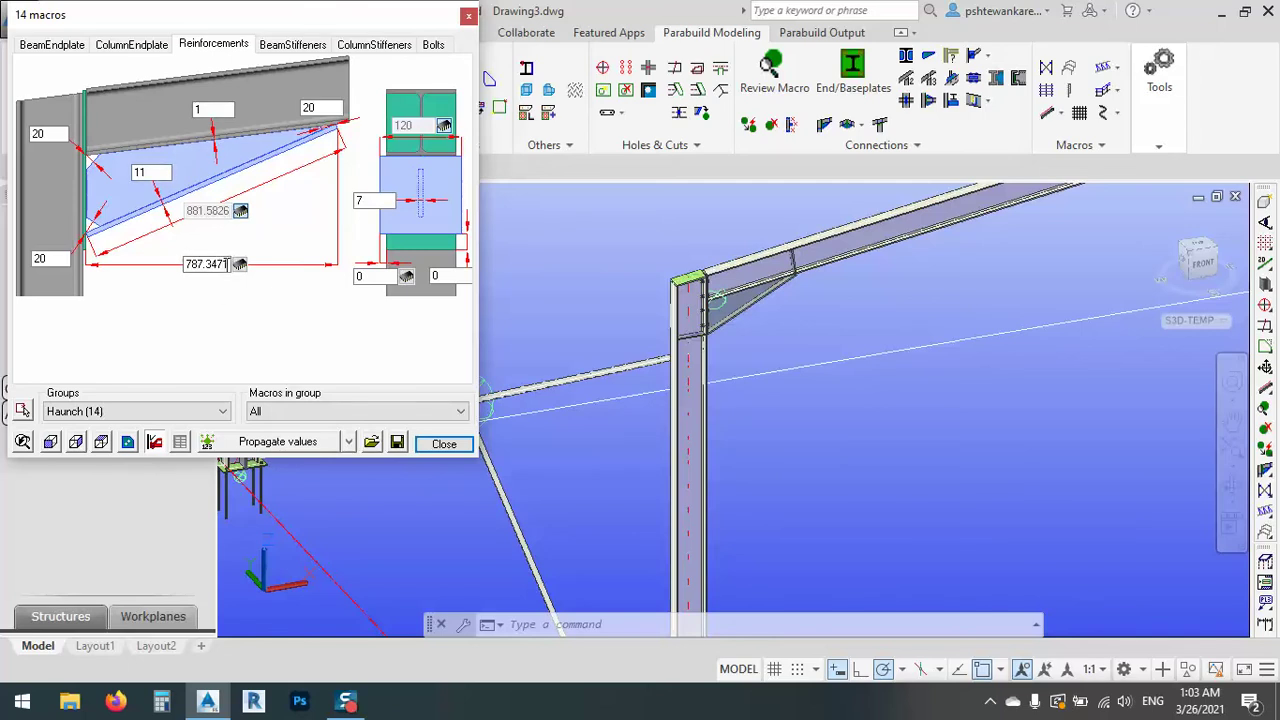
left_click_drag(228, 264, 148, 265)
type("1000")
key("Return")
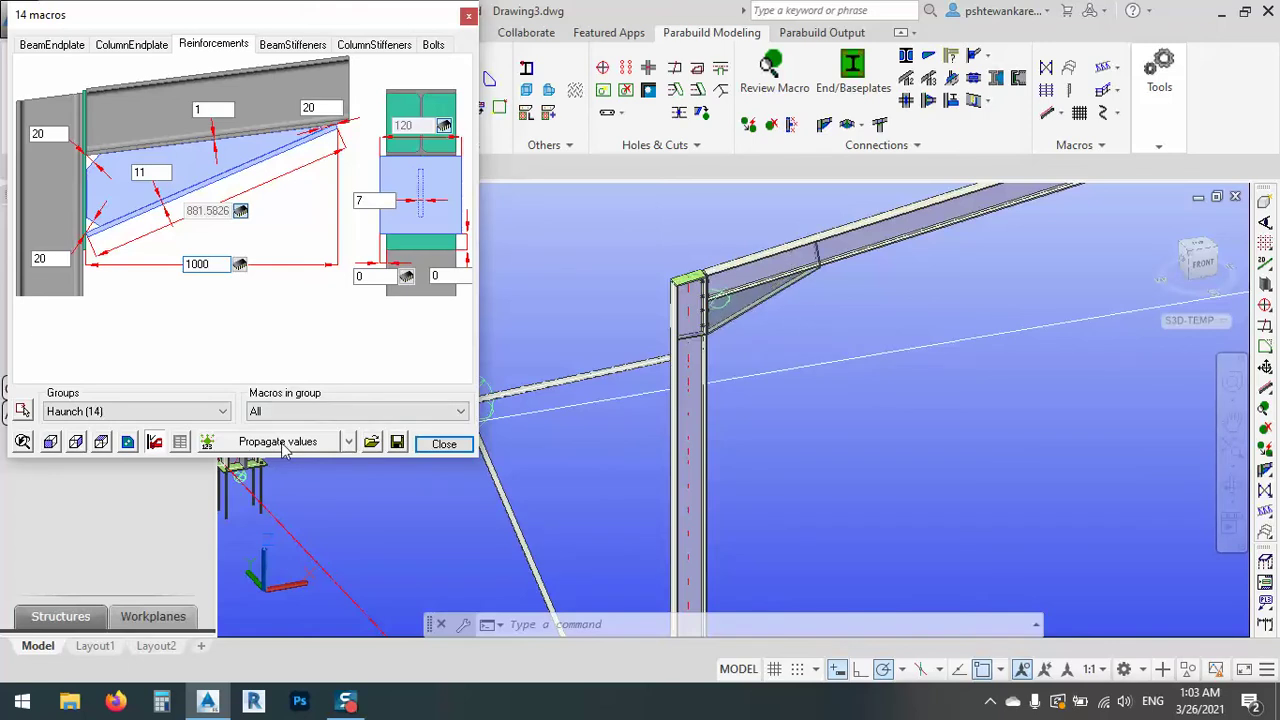
- Reopen the haunch macro group and inspect the haunches across the building frames and at one column corner
key("Escape")
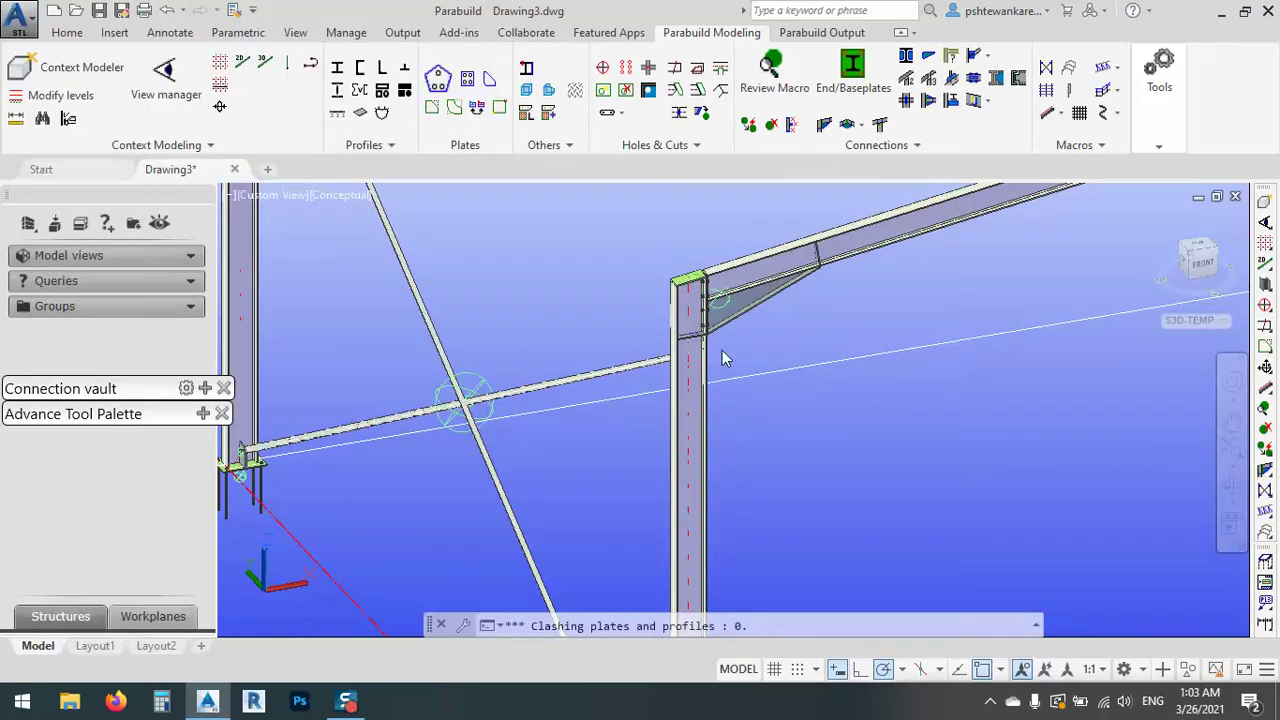
double_click(722, 358)
middle_click_drag(777, 417, 834, 394)
right_click(834, 394)
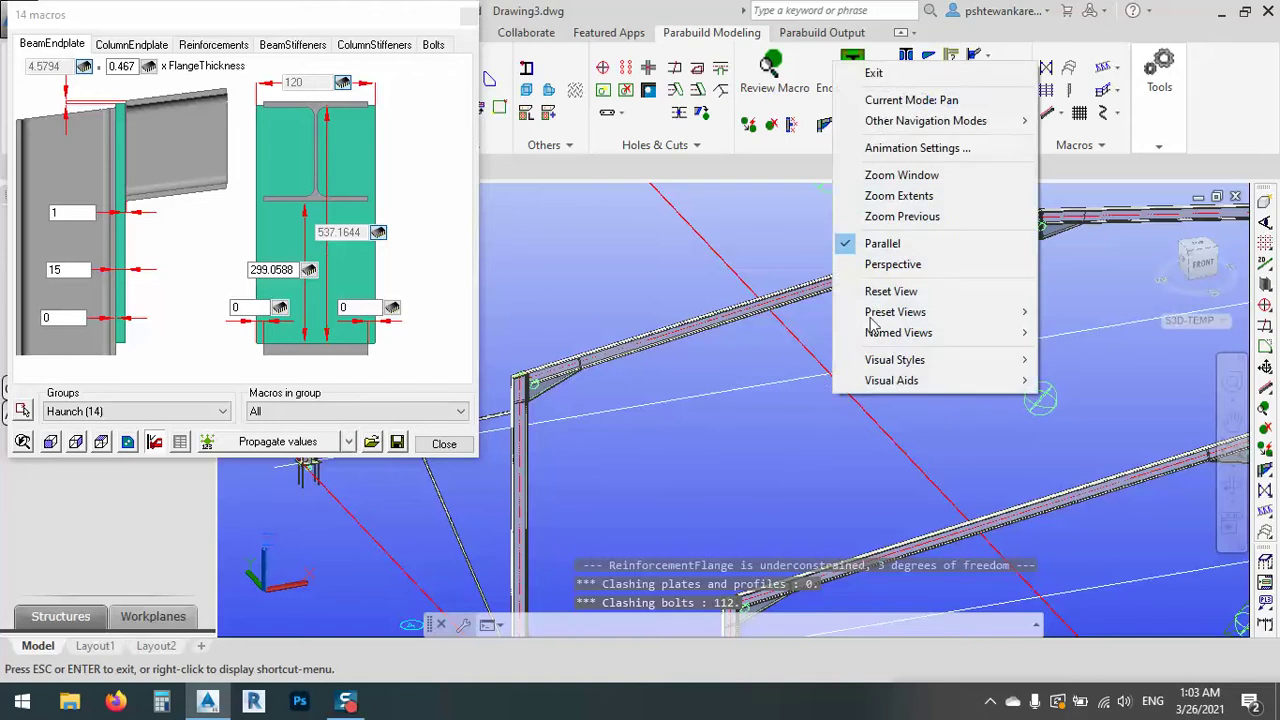
left_click(872, 72)
scroll(826, 323, "down", 5)
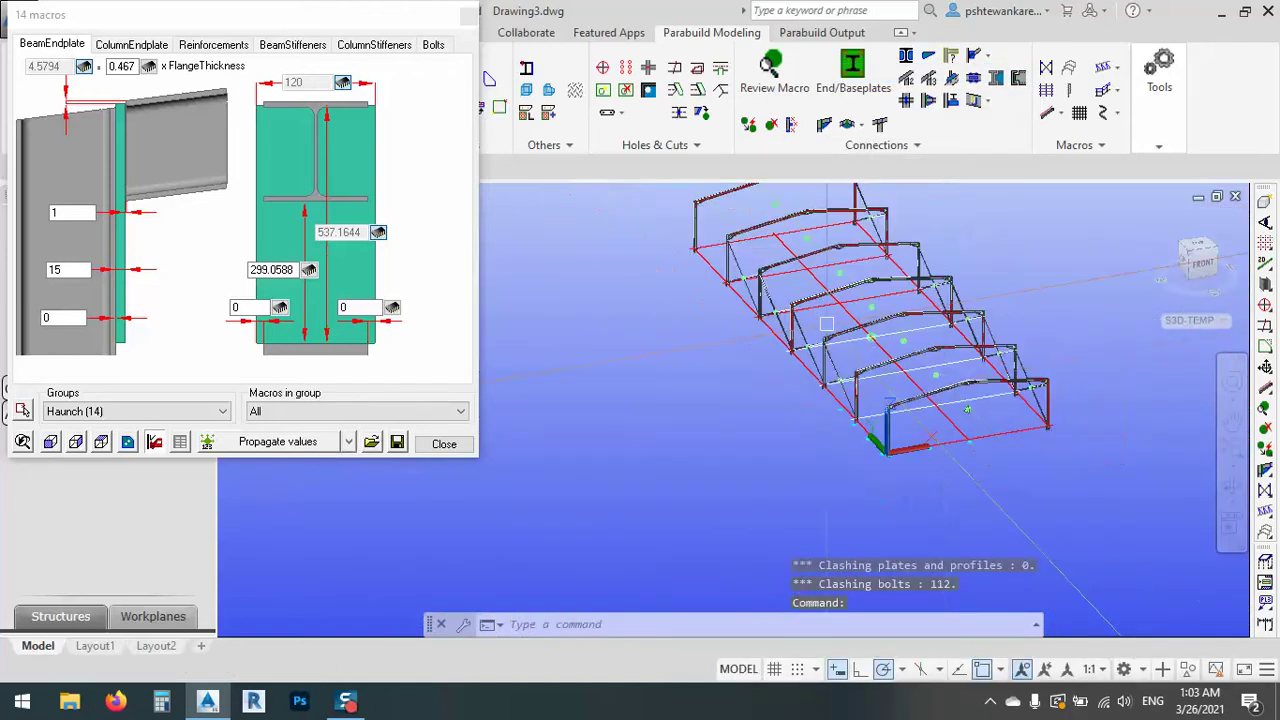
scroll(826, 323, "up", 10)
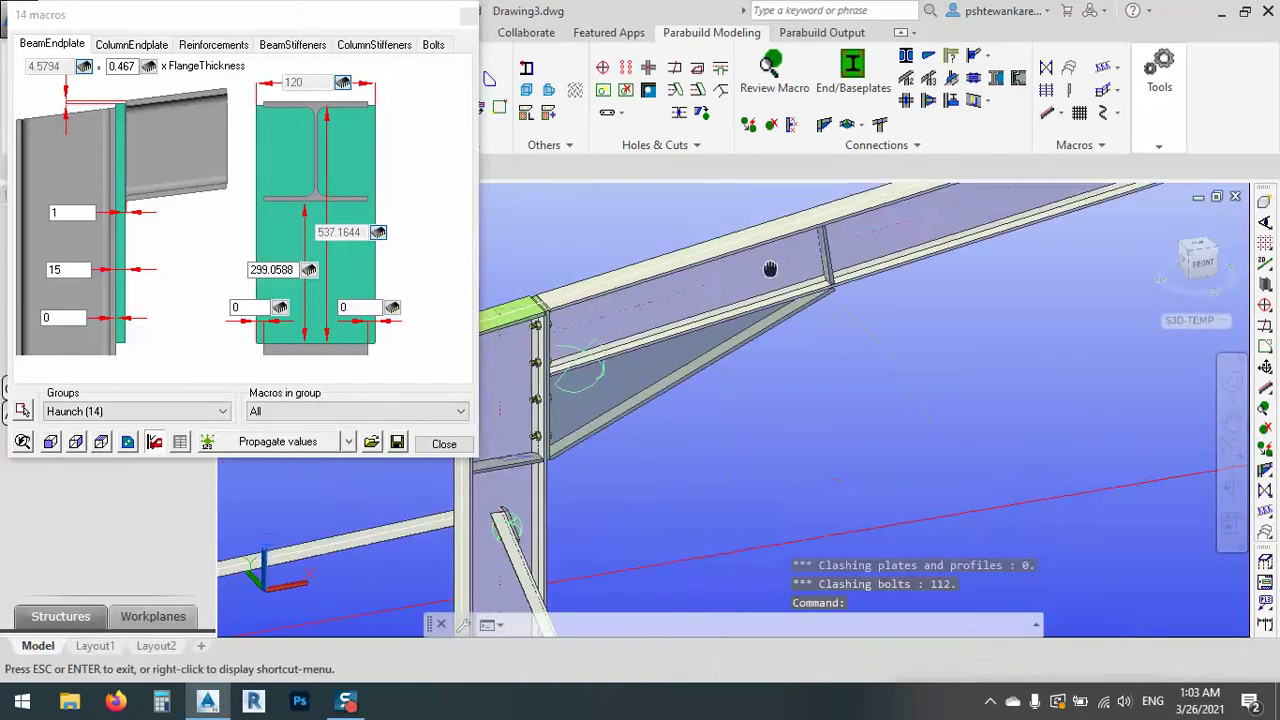
left_click_drag(770, 268, 931, 337)
key("Escape")
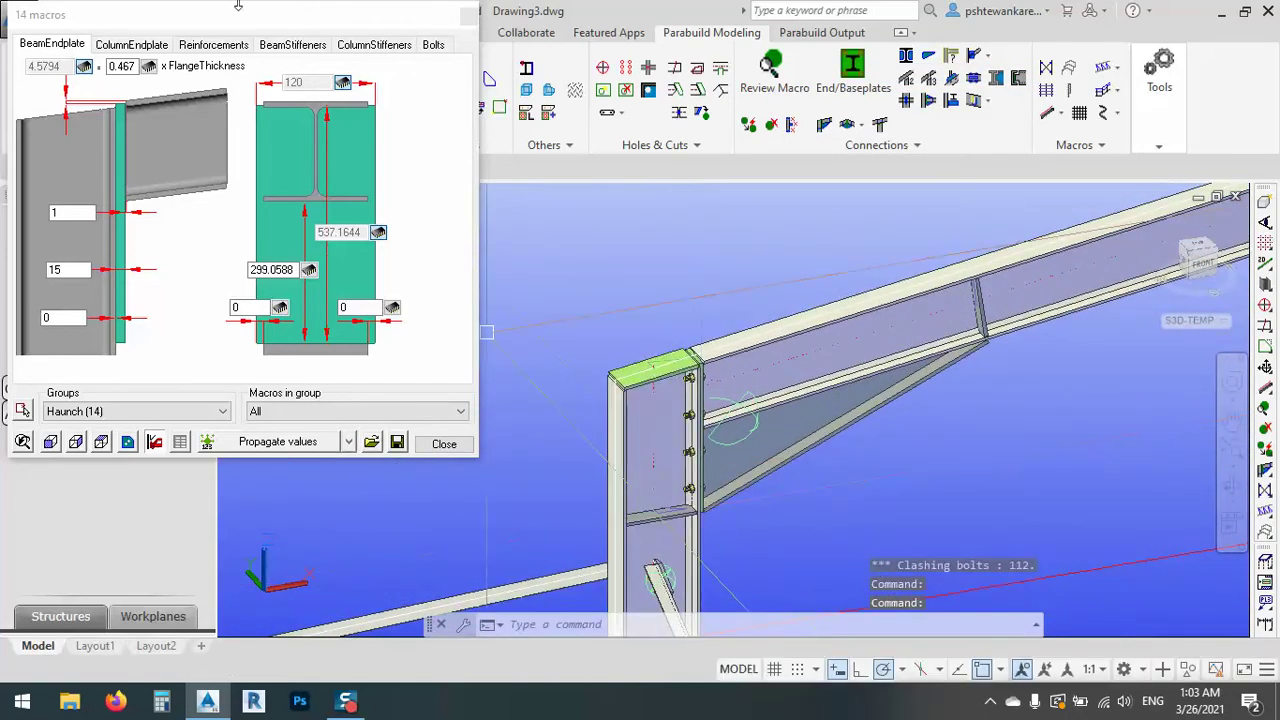
- Review the beam stiffener, column stiffener and bolt settings of the haunch macros, then close their properties
left_click(293, 45)
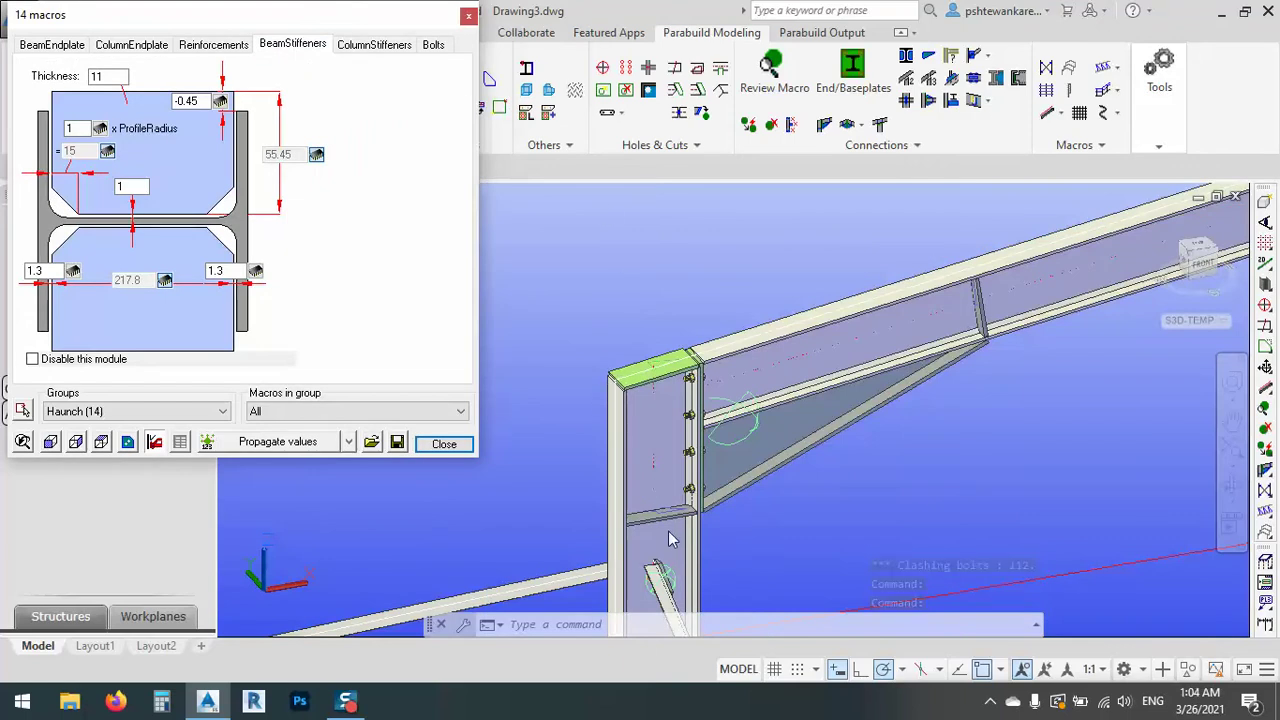
left_click(388, 47)
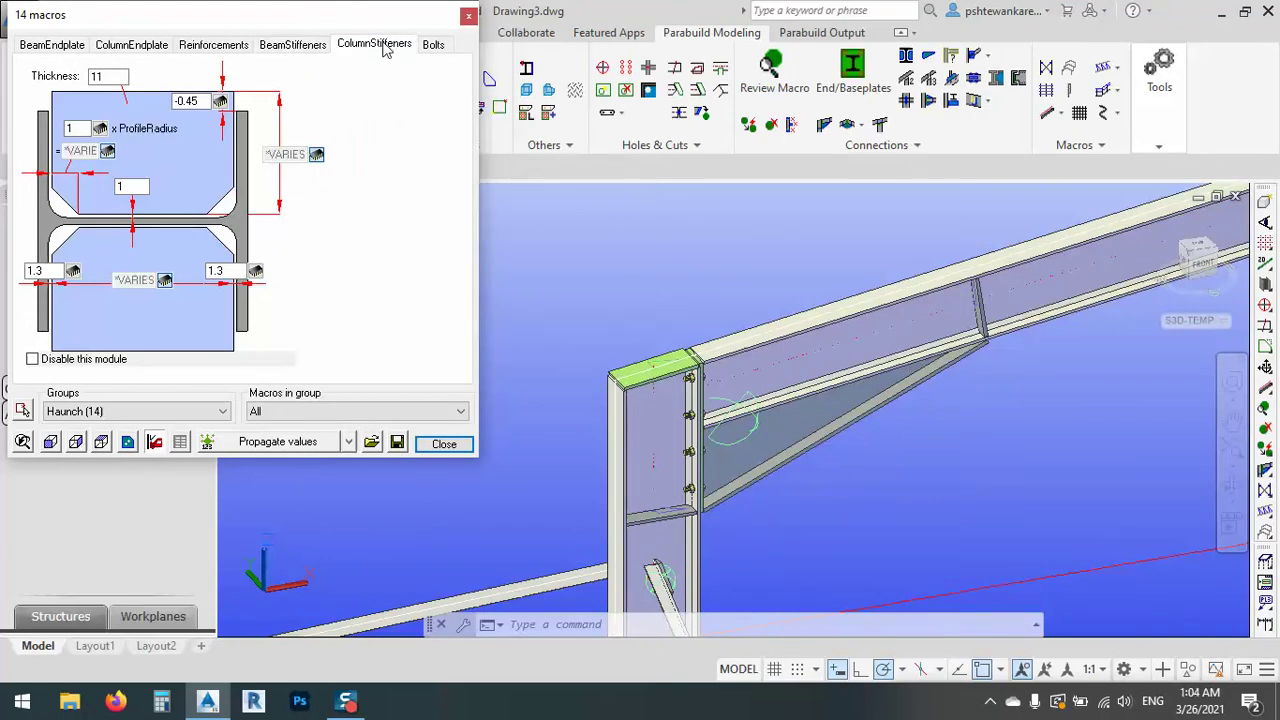
left_click(434, 46)
left_click(469, 16)
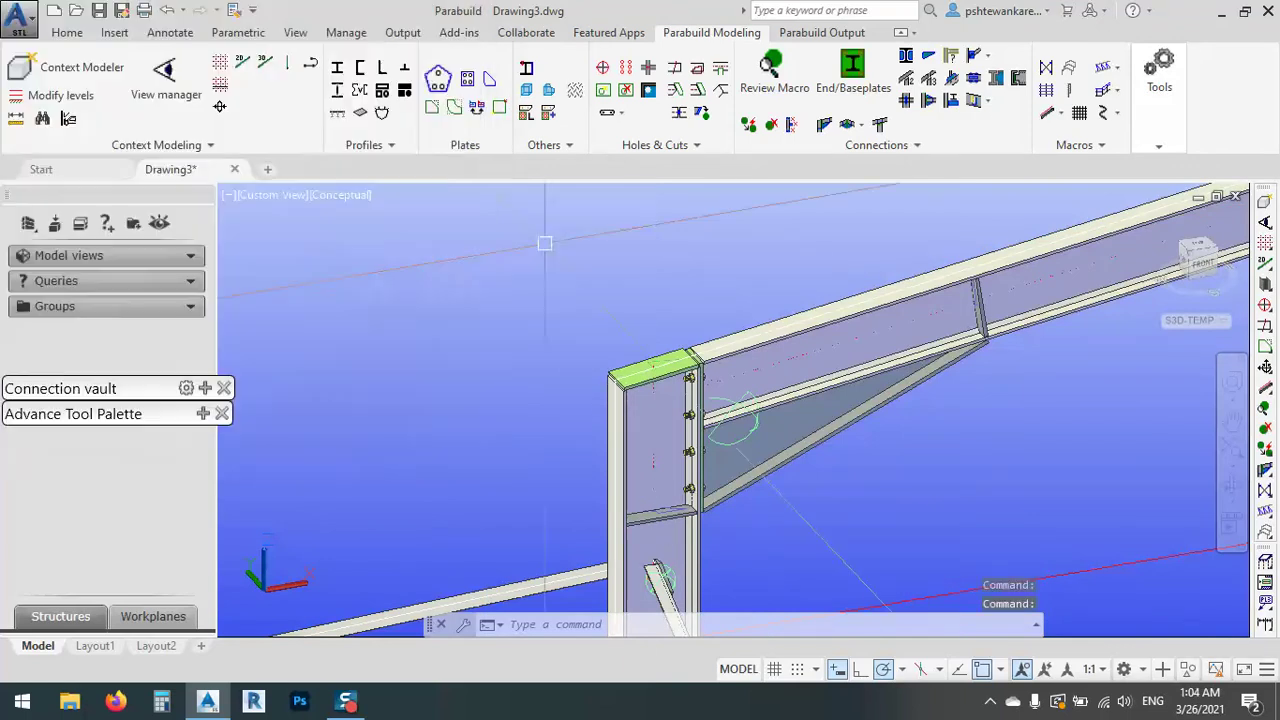
- Review the Small Pentagon Gusset Plate macro at the upper end of a wall brace, then close its properties
scroll(663, 343, "down", 5)
key("Escape")
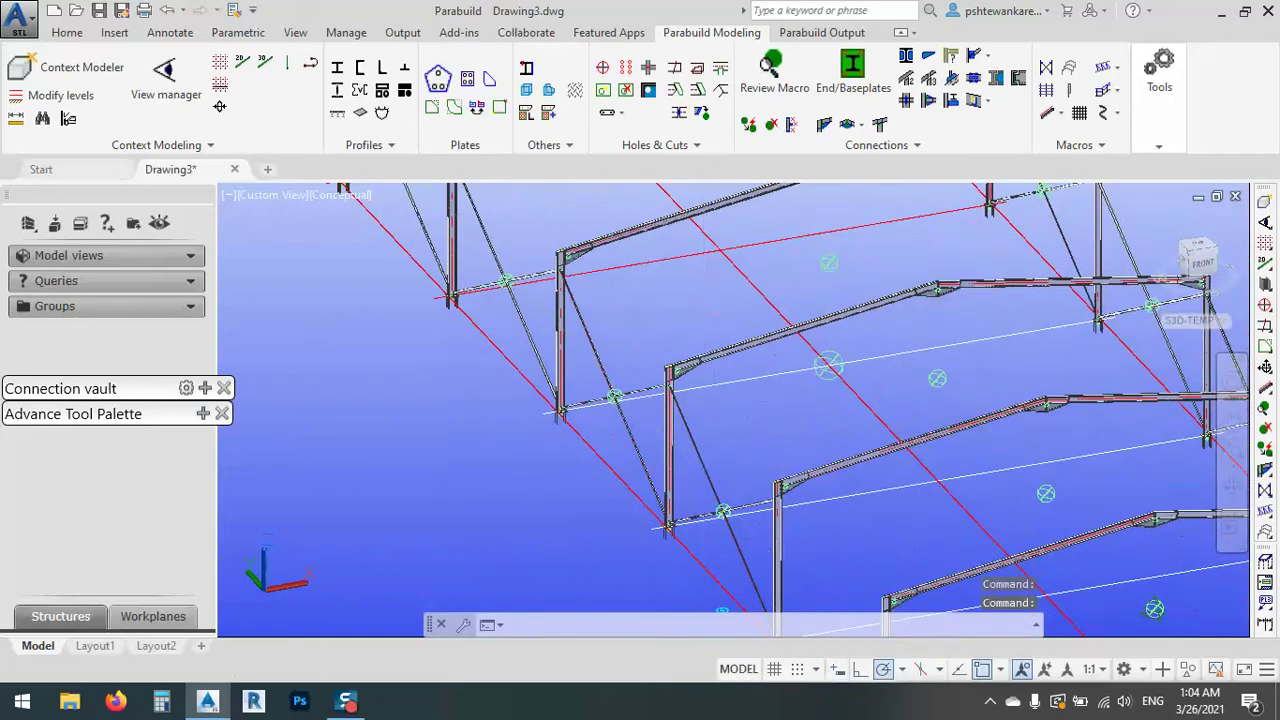
scroll(675, 385, "up", 5)
scroll(675, 385, "up", 6)
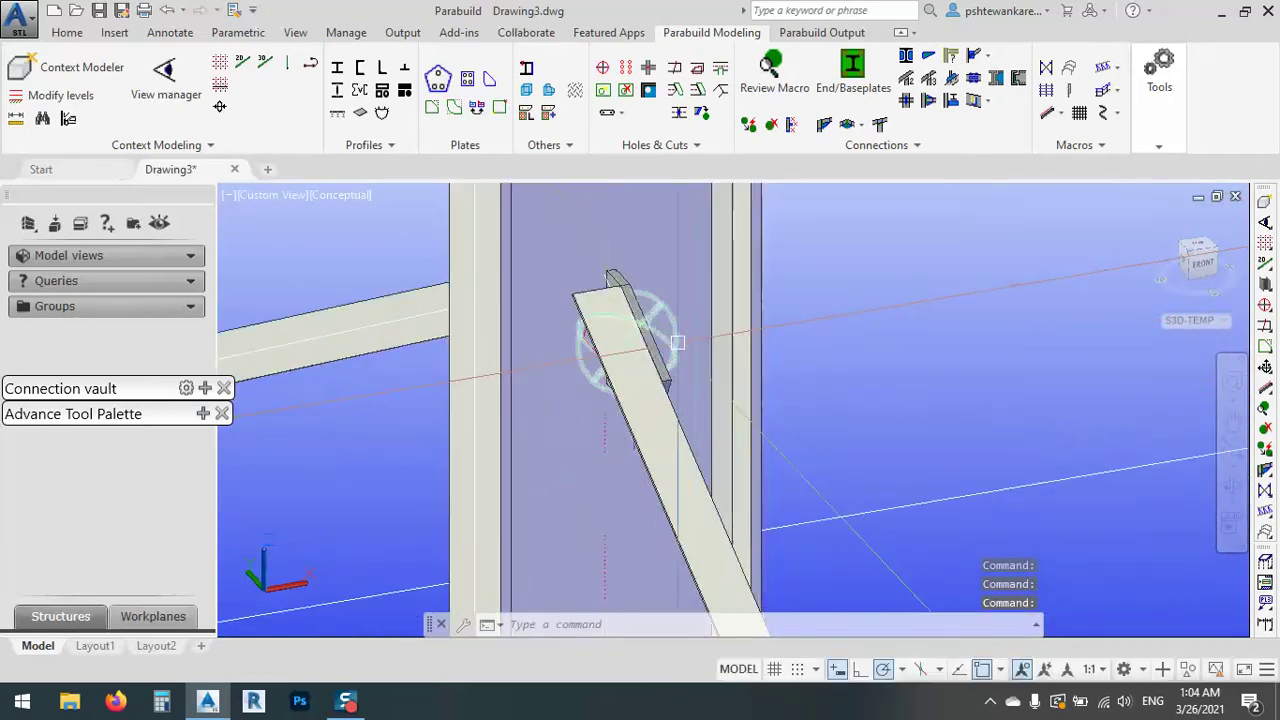
double_click(630, 330)
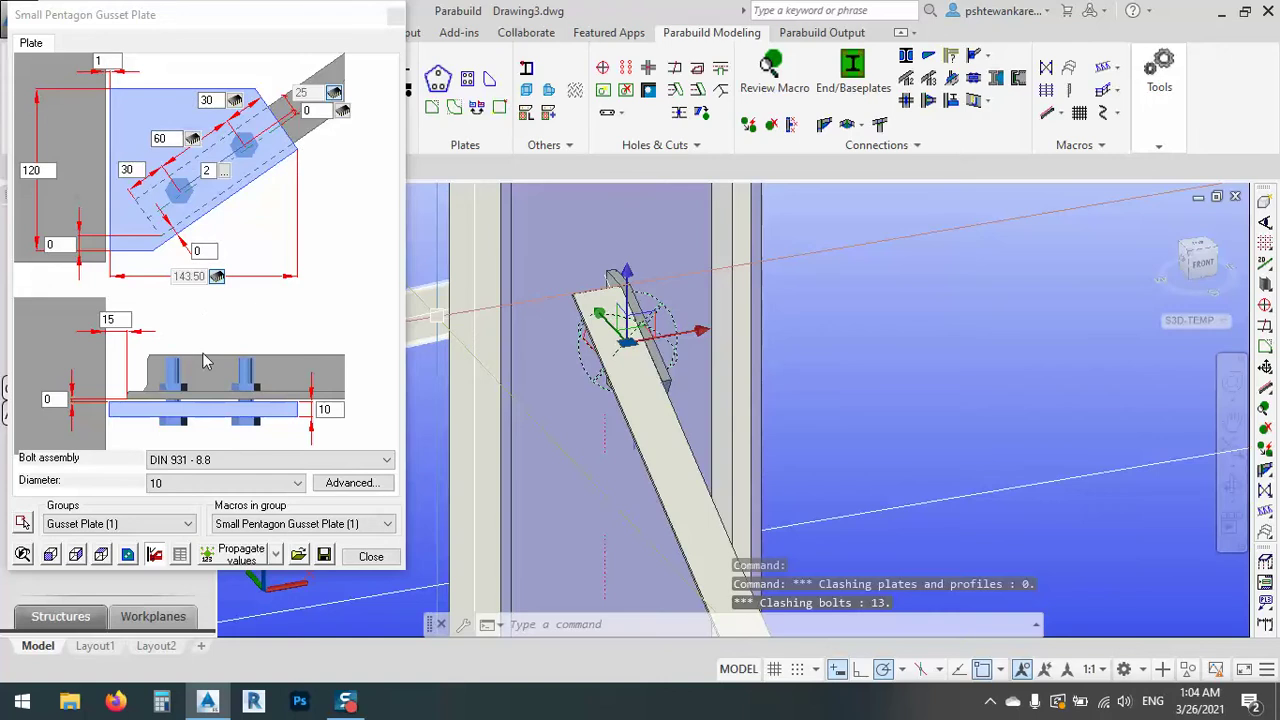
left_click(395, 15)
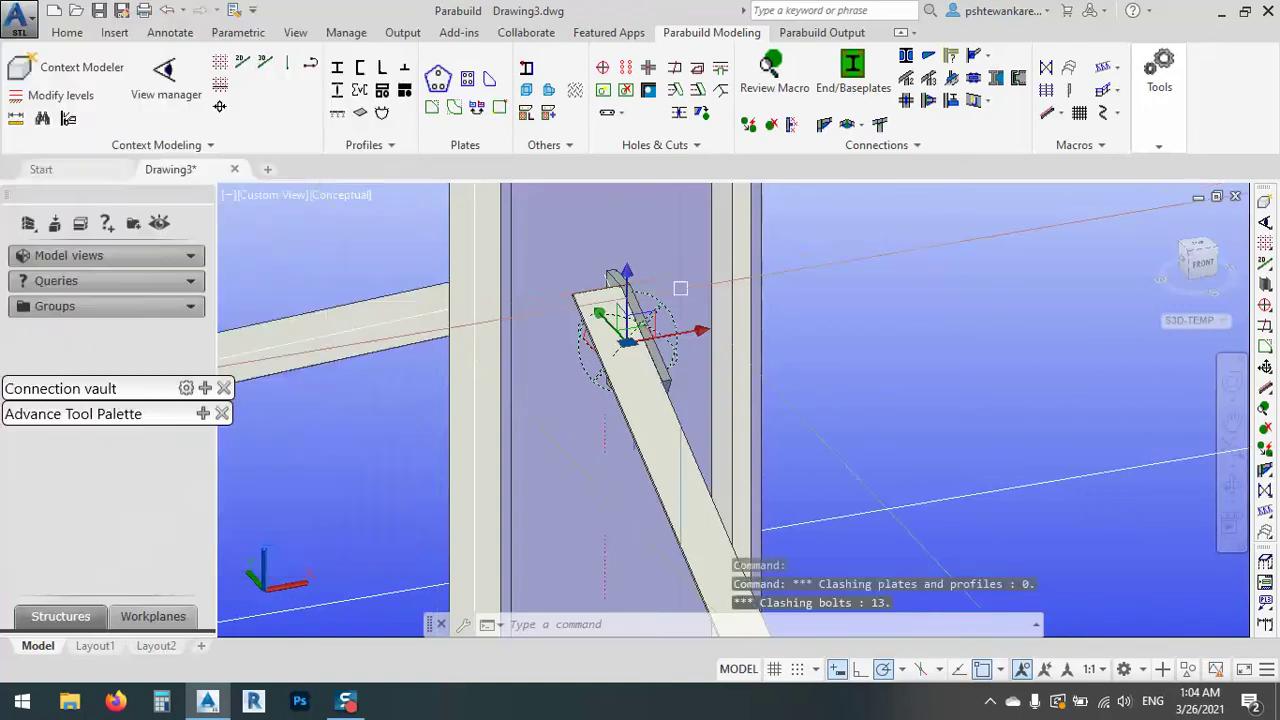
- Delete one diagonal member of the cross bracing between two columns
scroll(665, 350, "down", 5)
scroll(665, 350, "down", 5)
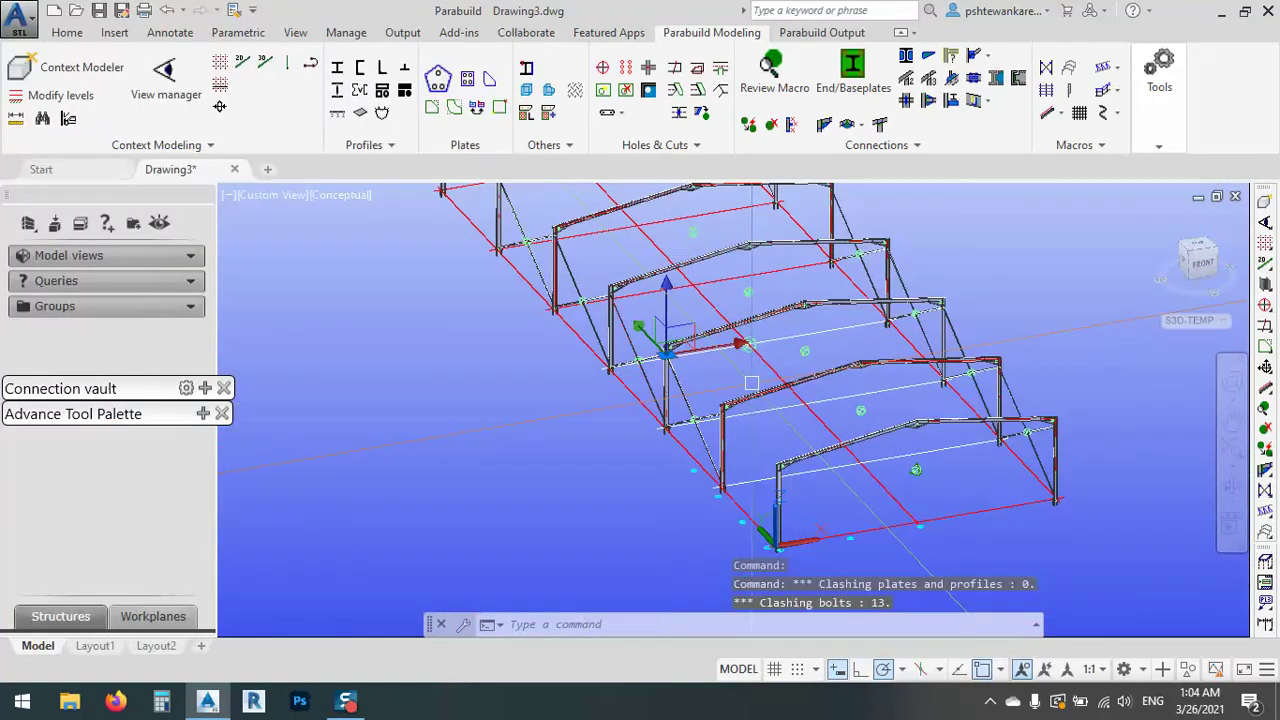
key("Escape")
middle_click_drag(830, 482, 680, 480)
scroll(570, 400, "up", 10)
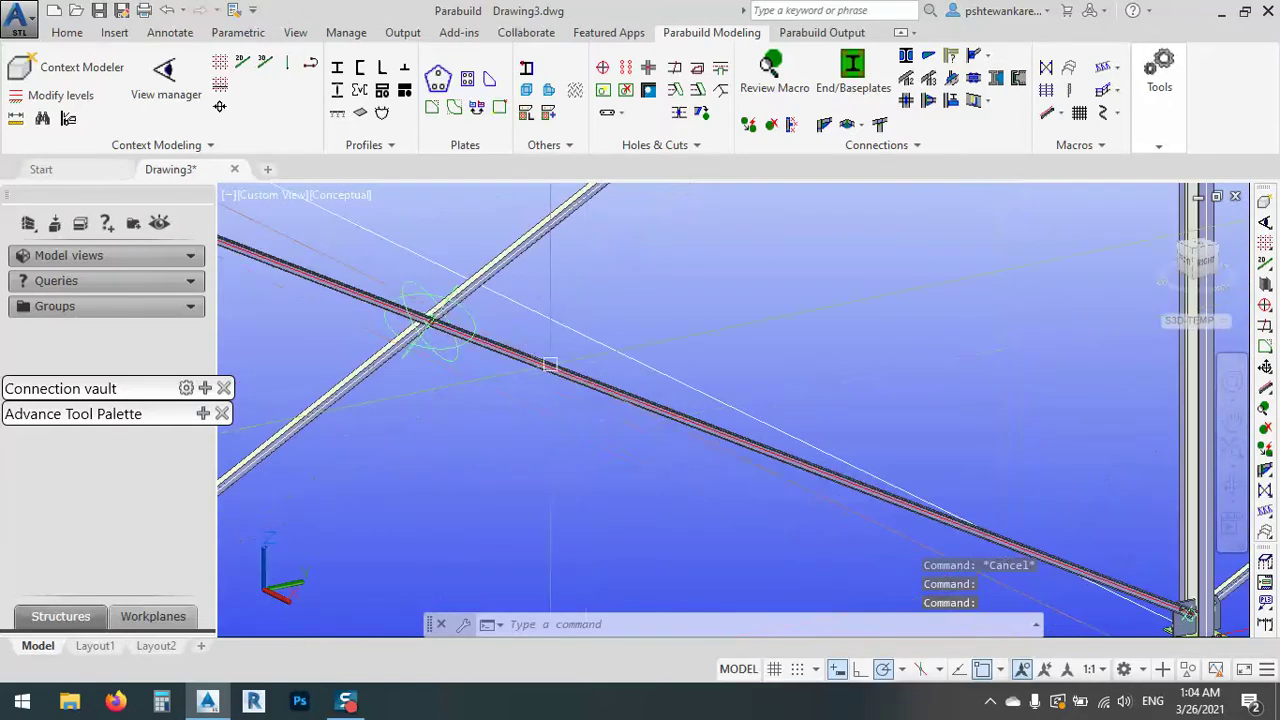
left_click(550, 365)
key("Delete")
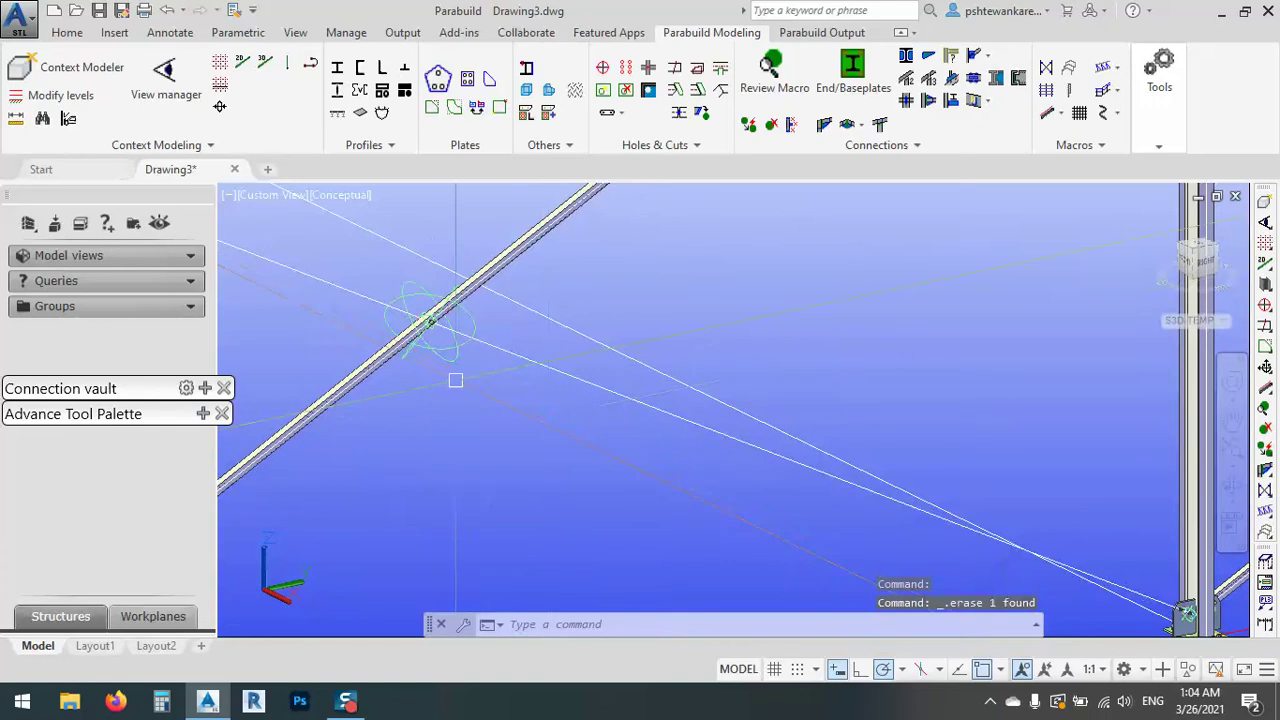
- Delete the other diagonal brace together with the connection at the bracing's crossing point
middle_click_drag(457, 377, 643, 449)
left_click(597, 374)
left_click(581, 392)
key("Delete")
scroll(581, 392, "down", 5)
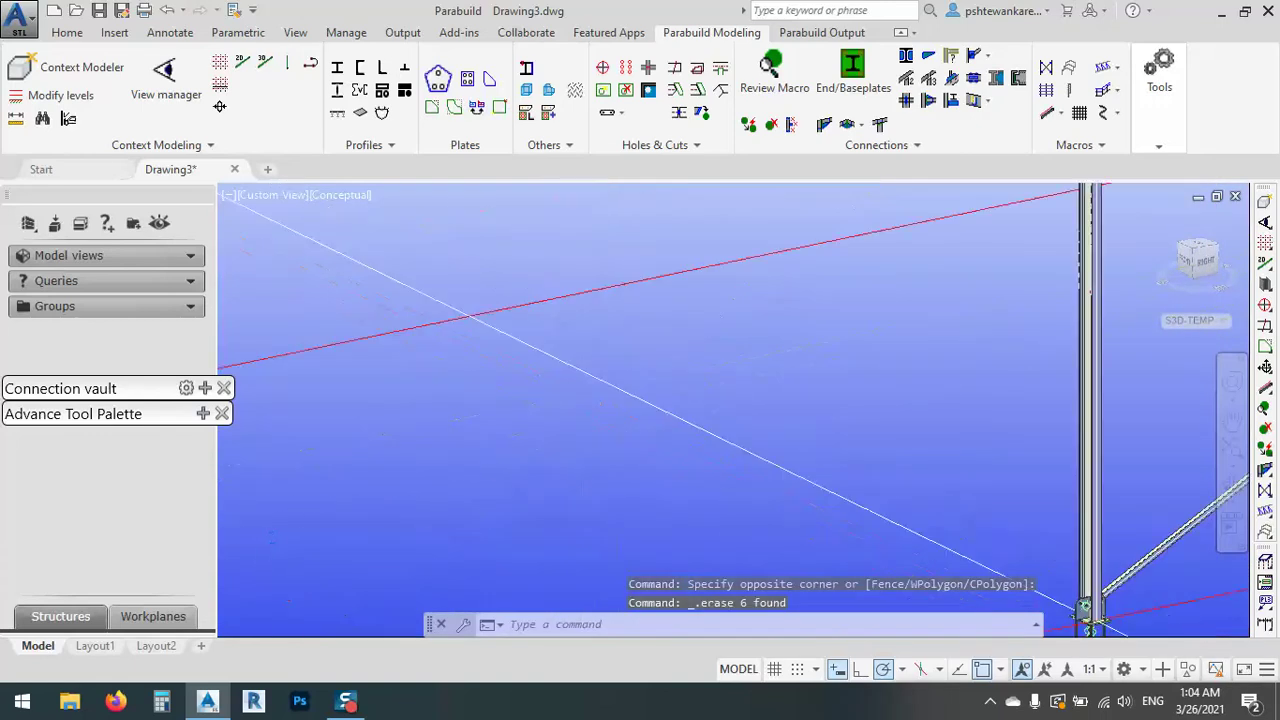
- Try to delete the bolts and gusset plate at the column base, then undo the deletion
scroll(783, 517, "up", 8)
scroll(658, 360, "up", 5)
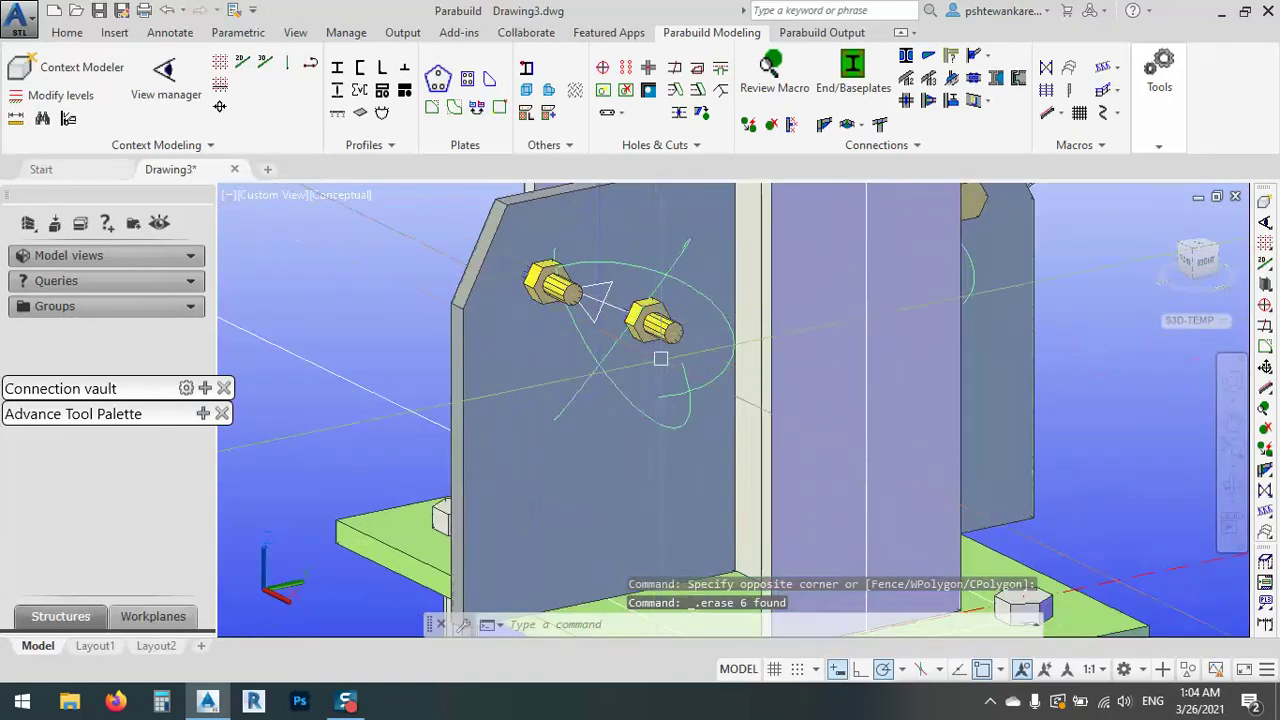
left_click(655, 322)
key("Escape")
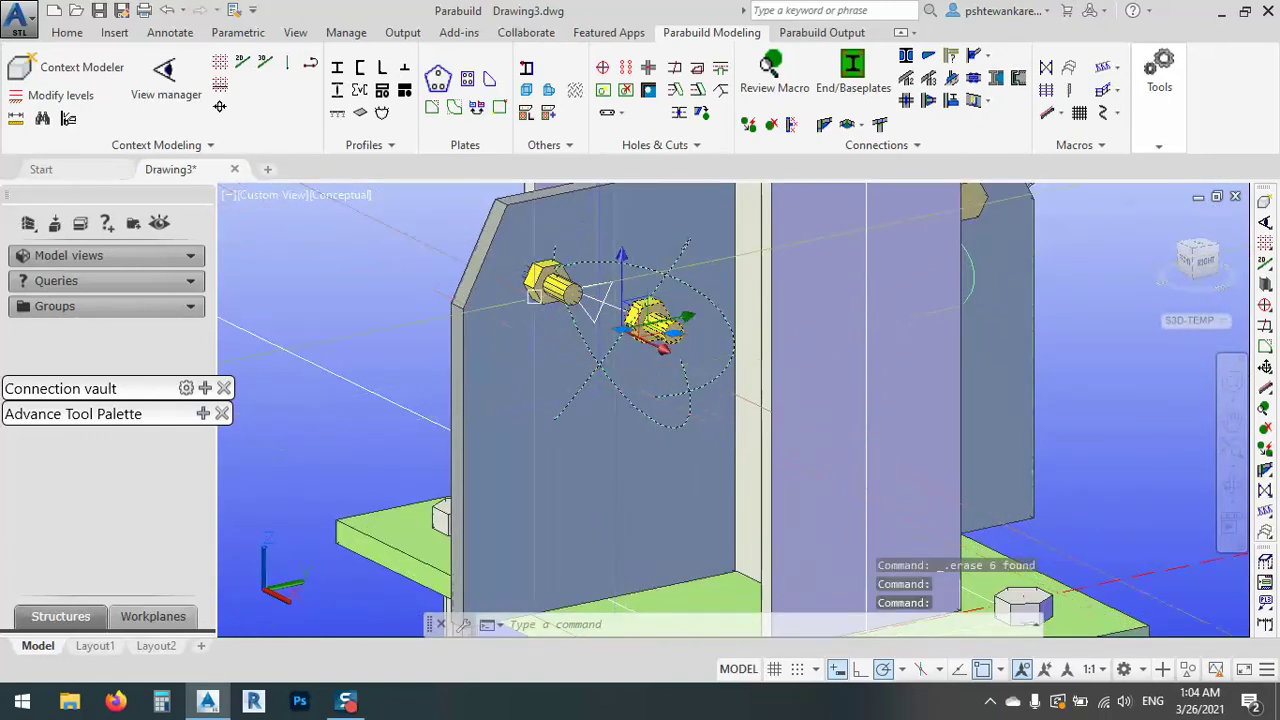
left_click(468, 309)
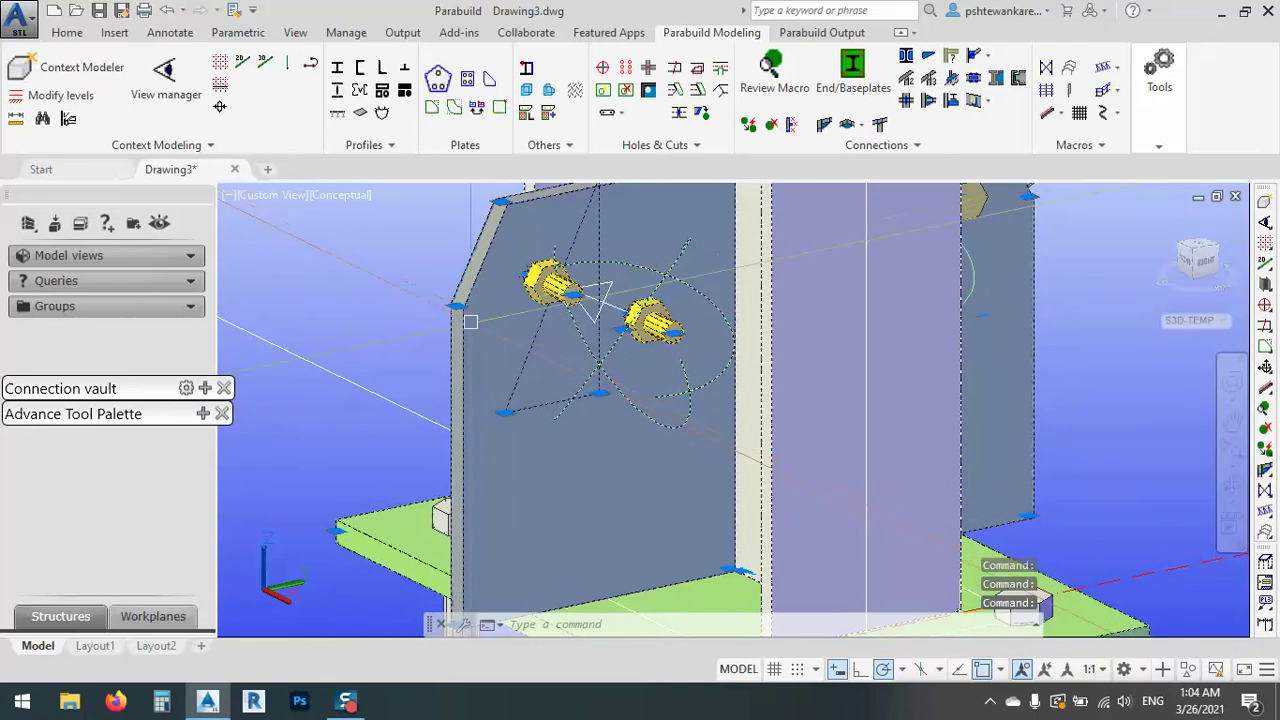
scroll(548, 368, "down", 5)
key("Delete")
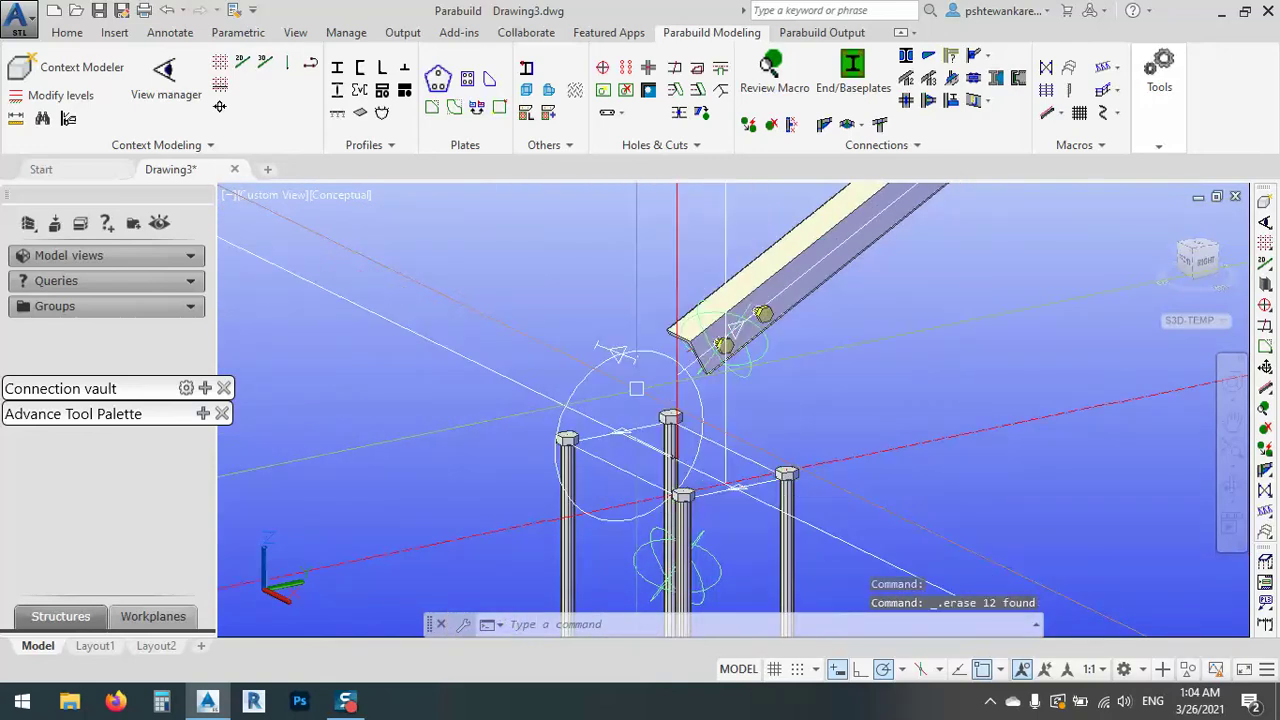
key("ctrl+z")
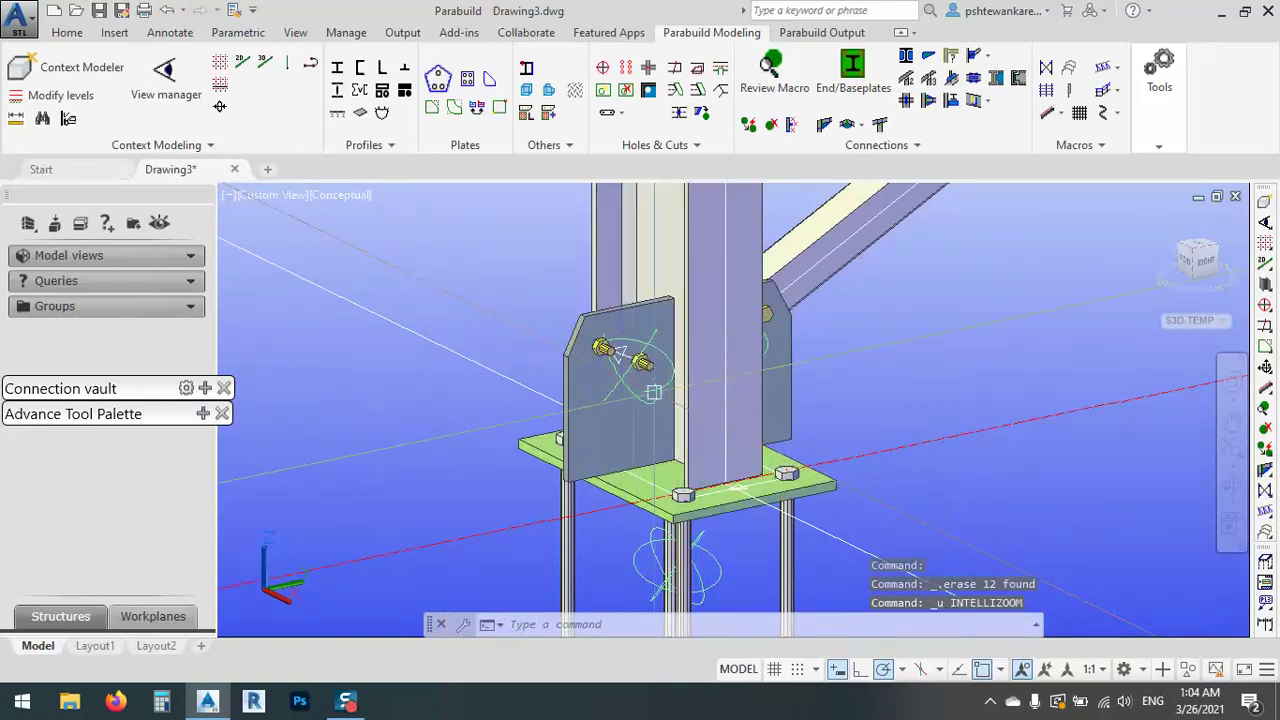
- Delete the brace connection symbol and the two leftover bolts from the gusset plate at the column base
key("Delete")
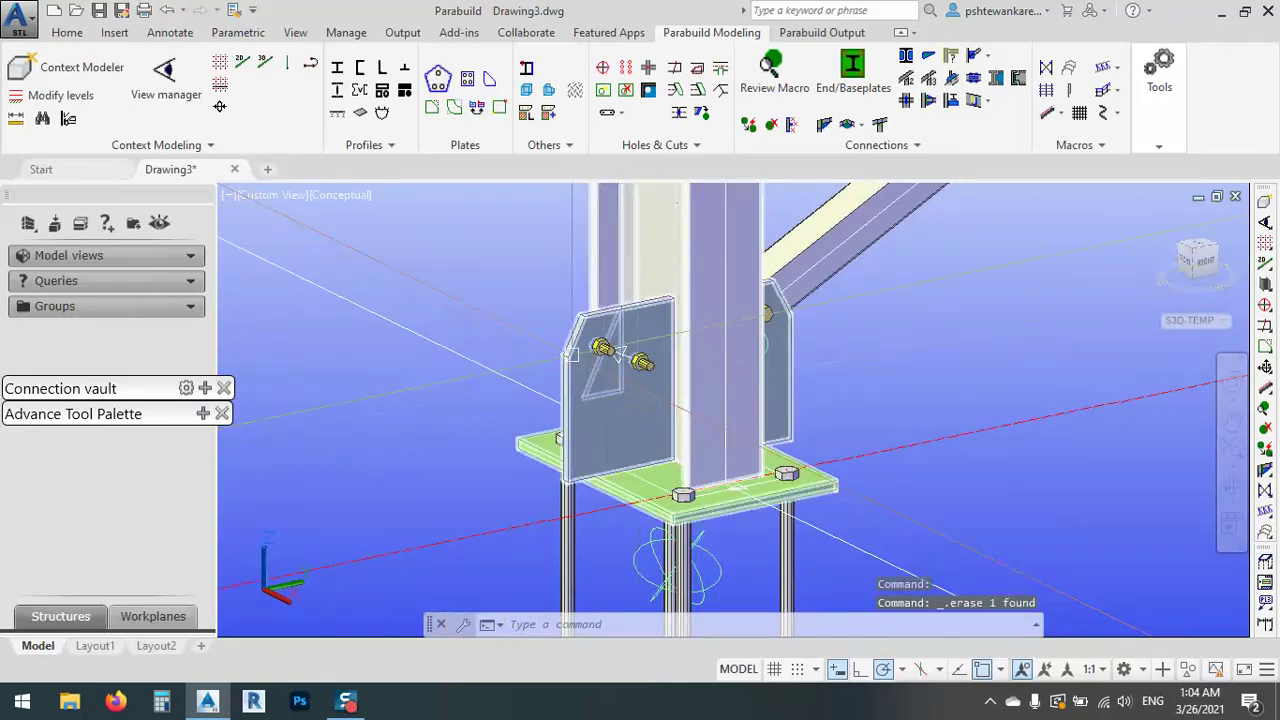
scroll(614, 352, "up", 3)
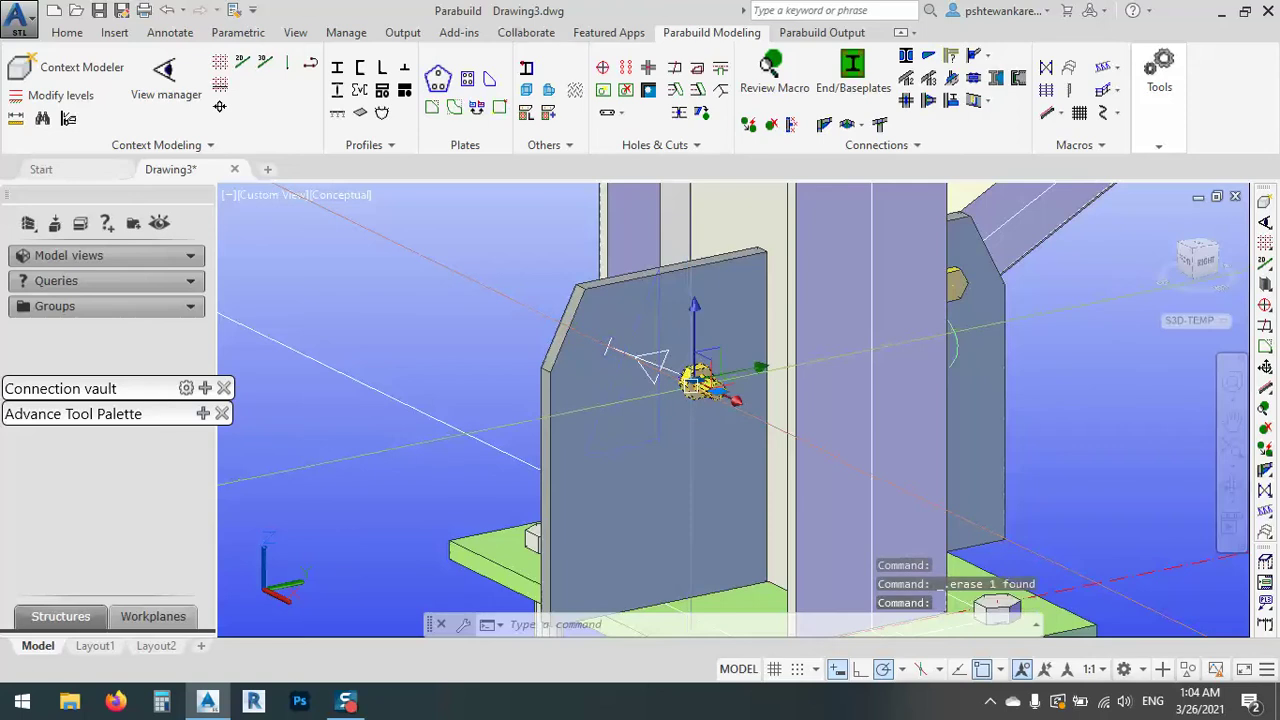
key("Delete")
- Open the Building macro properties from the column base gusset plate, then close them
key("ctrl+a")
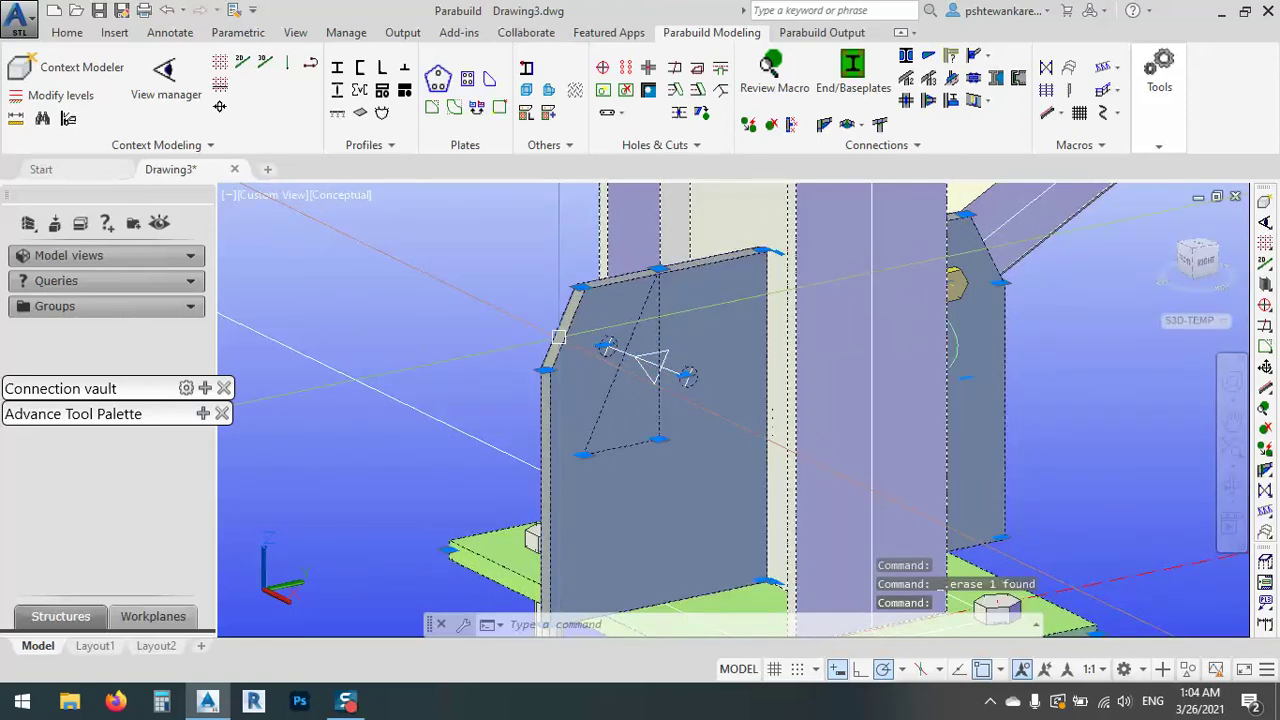
double_click(558, 337)
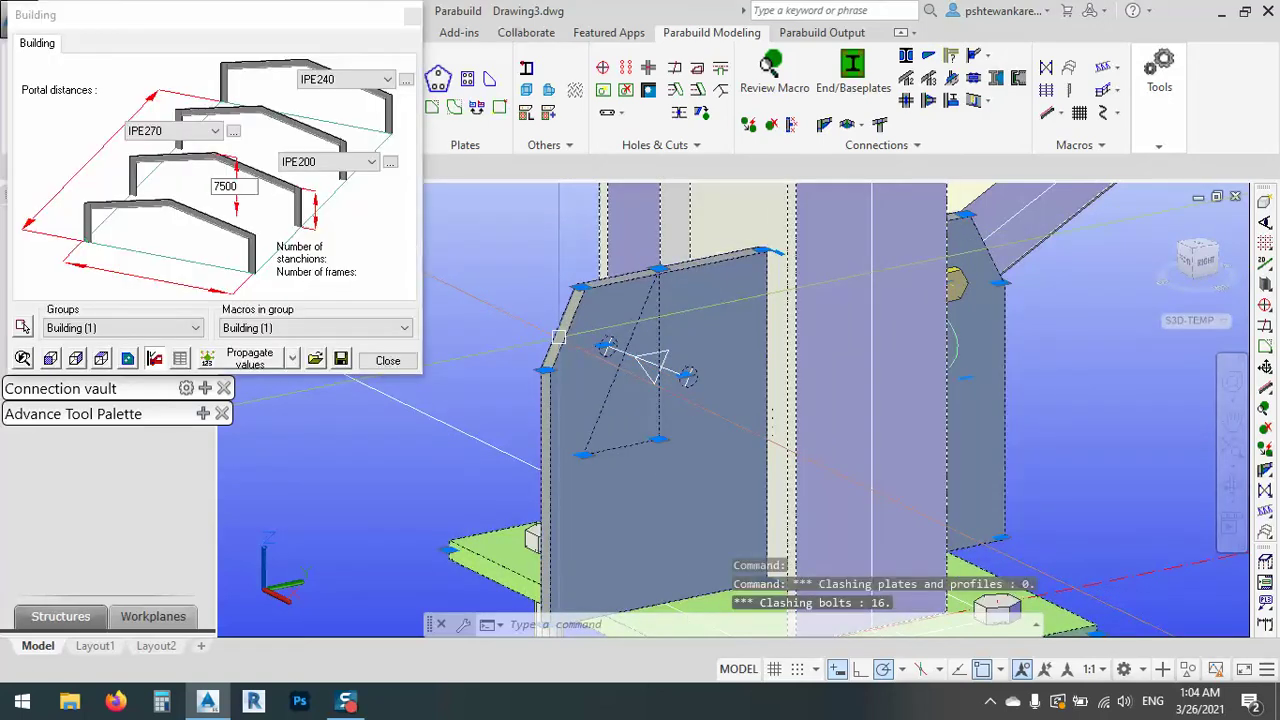
key("Escape")
key("Escape")
key("Escape")
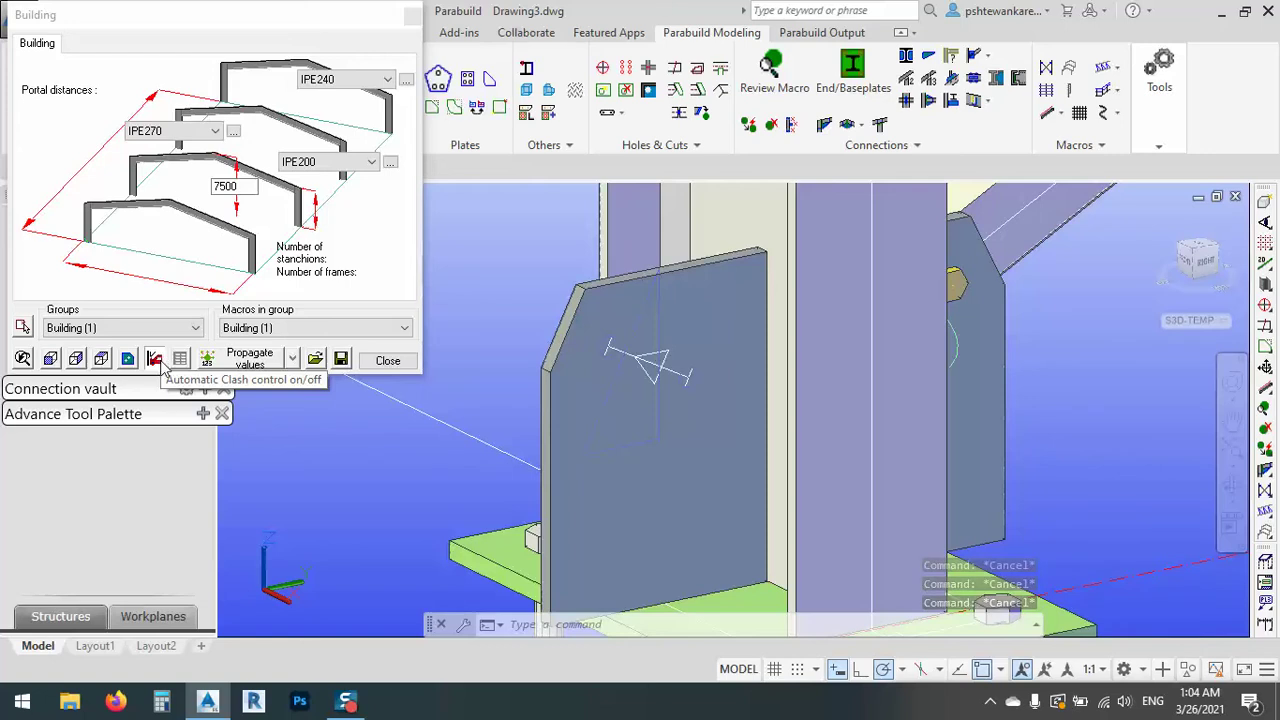
left_click(388, 360)
- Start a new wall bracing for the unbraced end bay, choosing the Round rods type
scroll(600, 418, "down", 5)
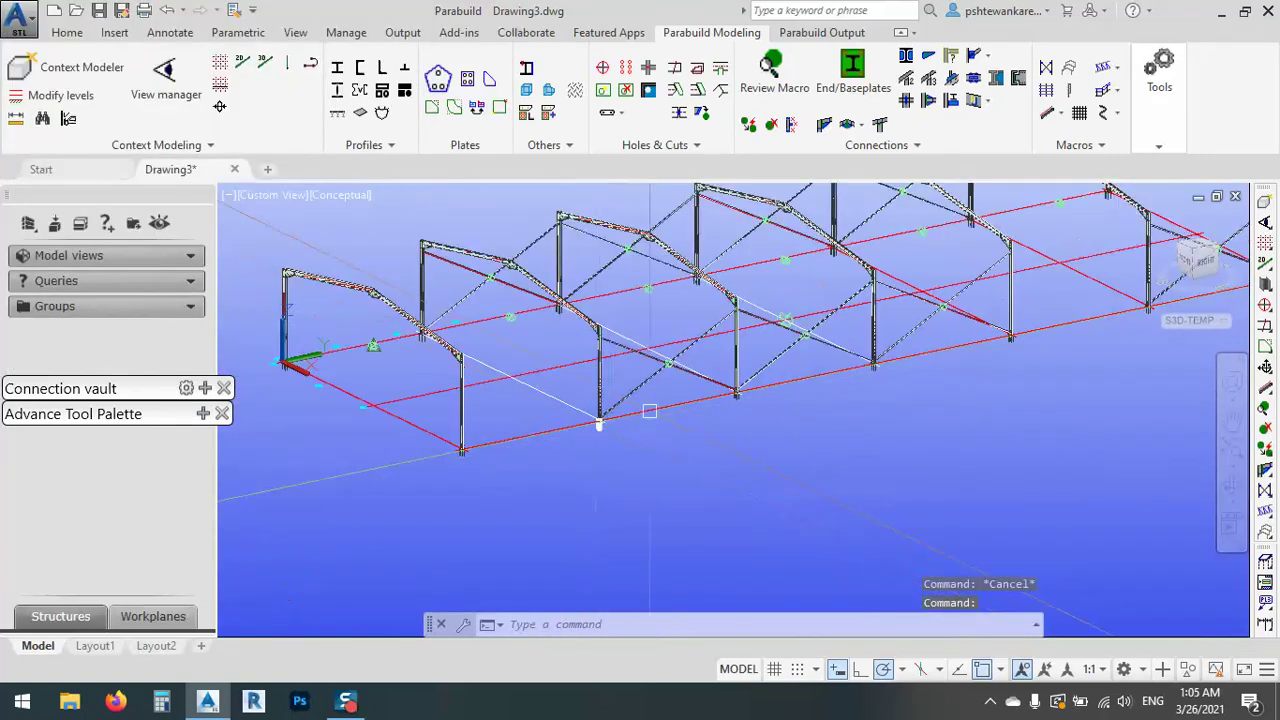
middle_click_drag(600, 418, 580, 365, "shift")
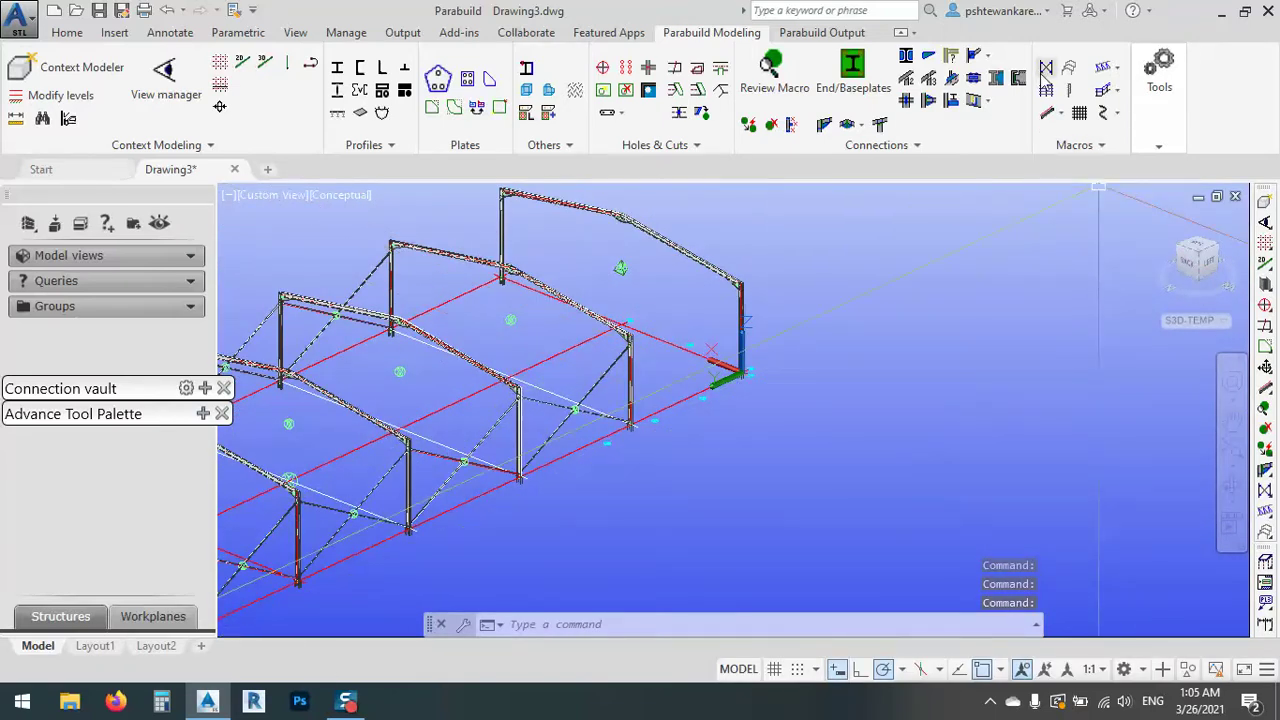
left_click(1045, 70)
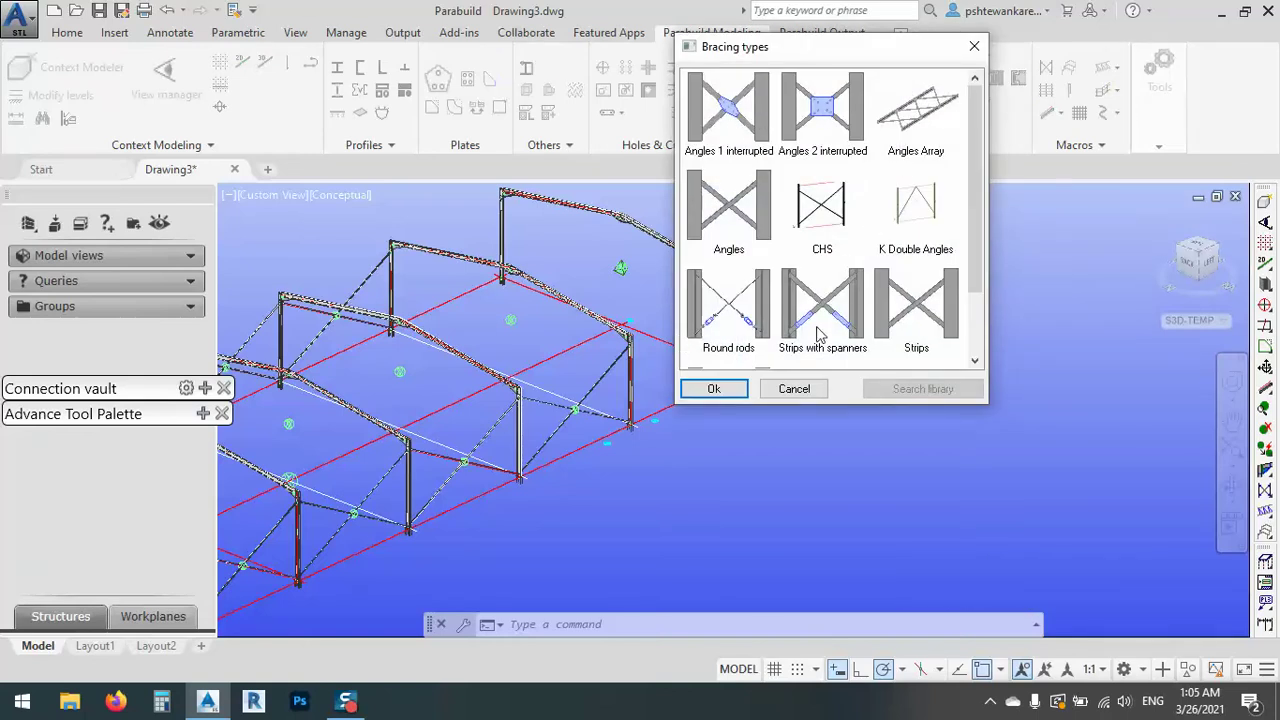
scroll(750, 330, "down", 1)
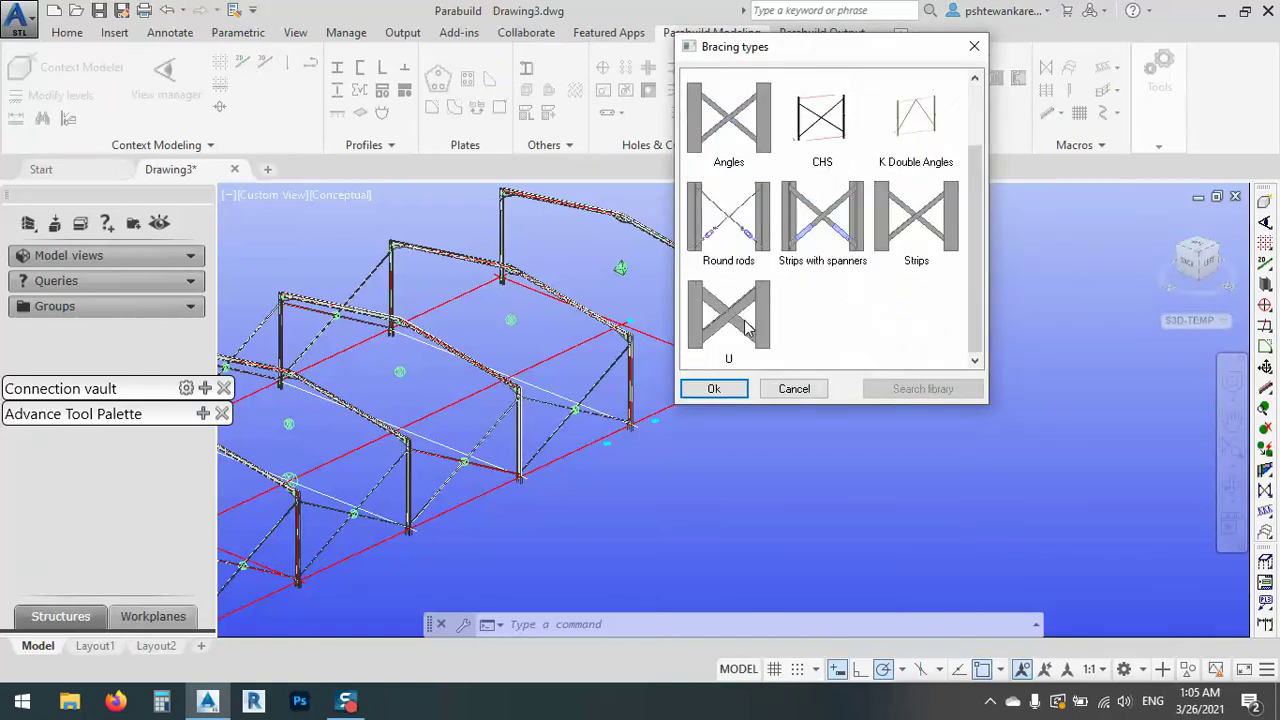
left_click(728, 231)
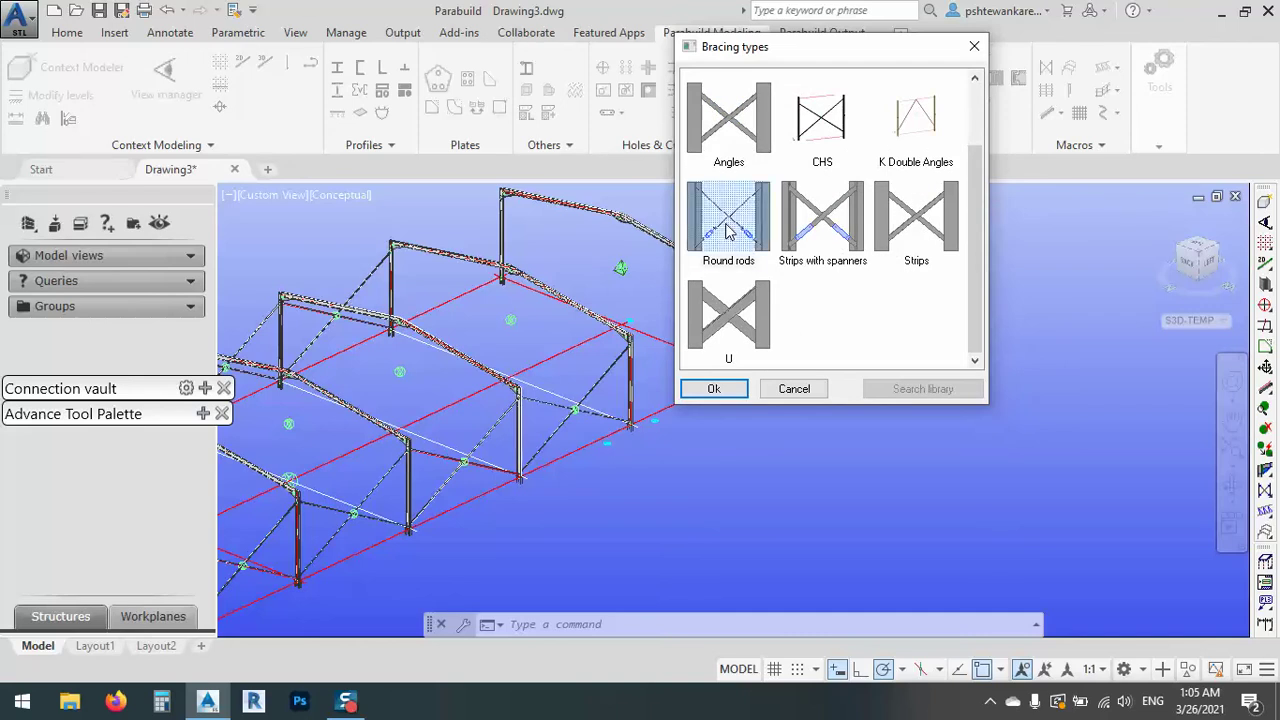
left_click(730, 389)
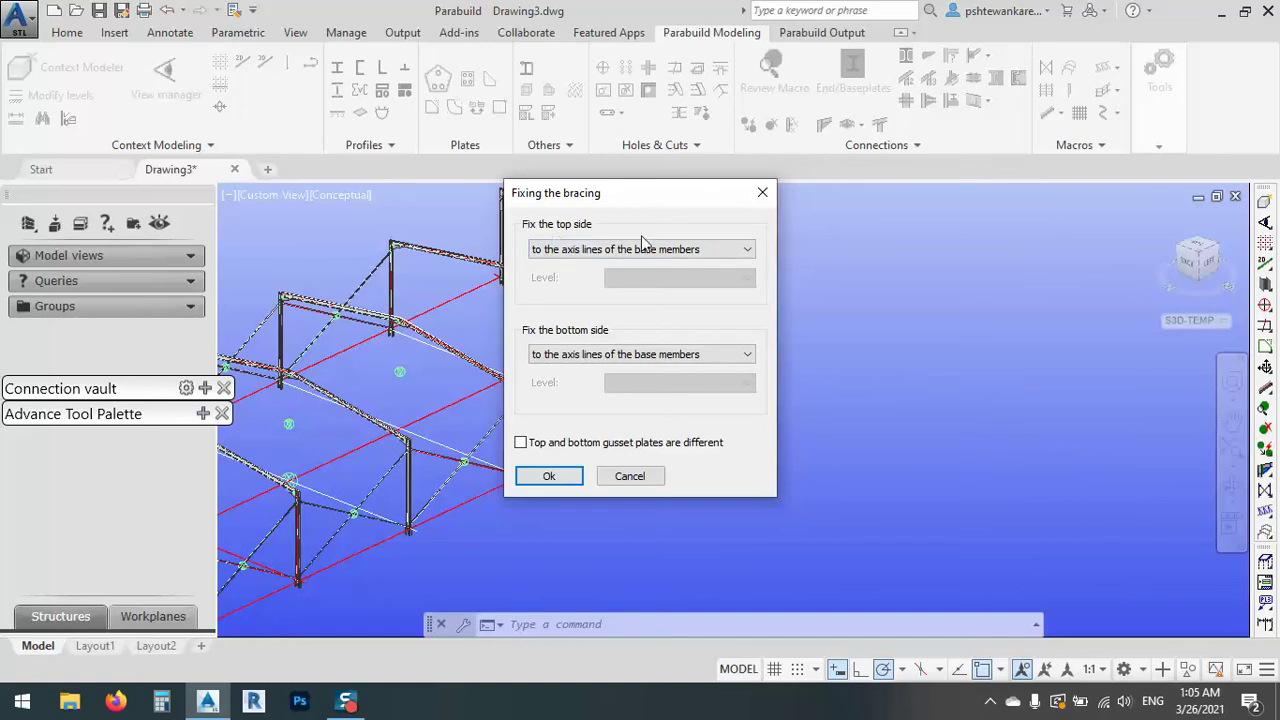
- Keep the bracing fixed to the axis lines of the base members and place it between the two end-bay columns
left_click(587, 252)
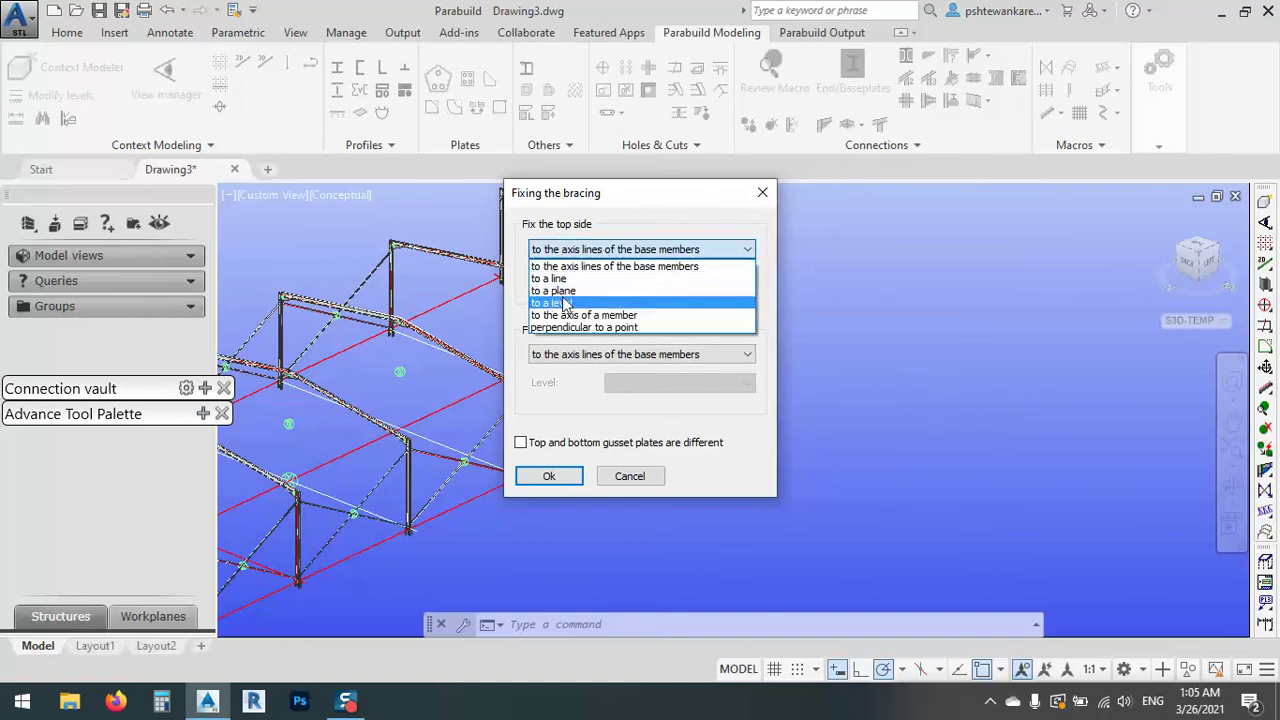
left_click(562, 252)
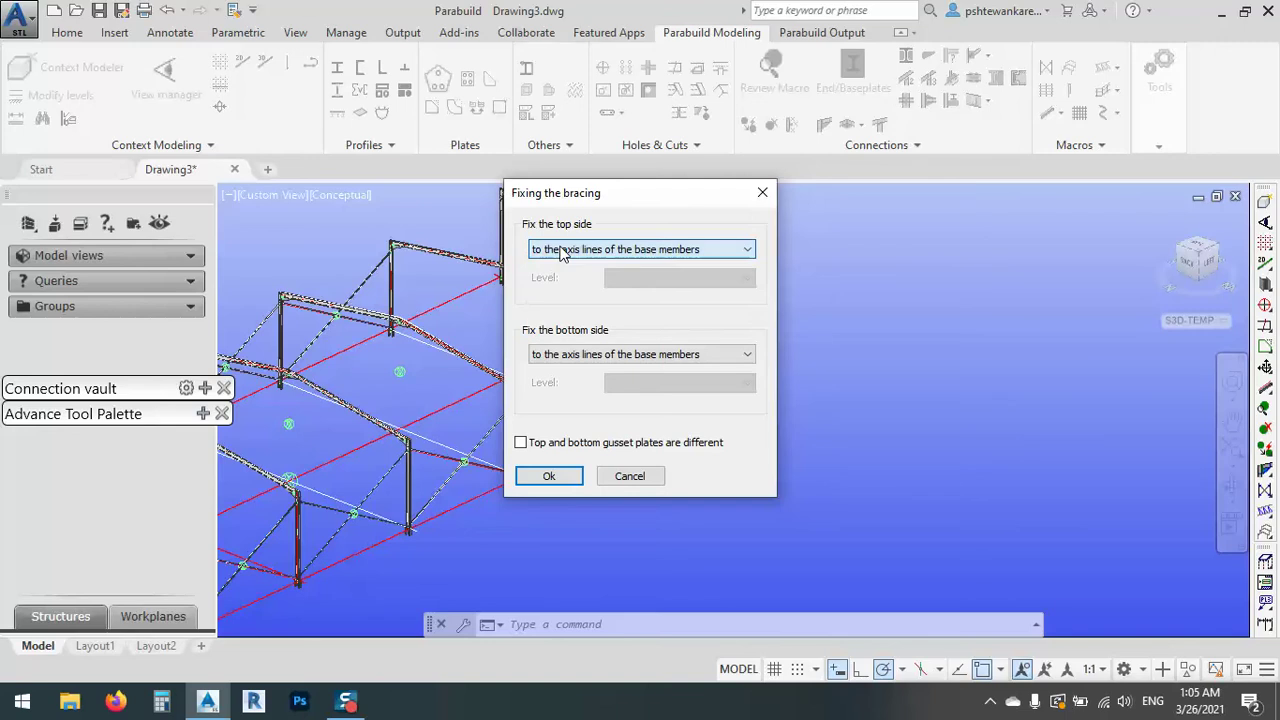
left_click(548, 478)
scroll(640, 410, "up", 5)
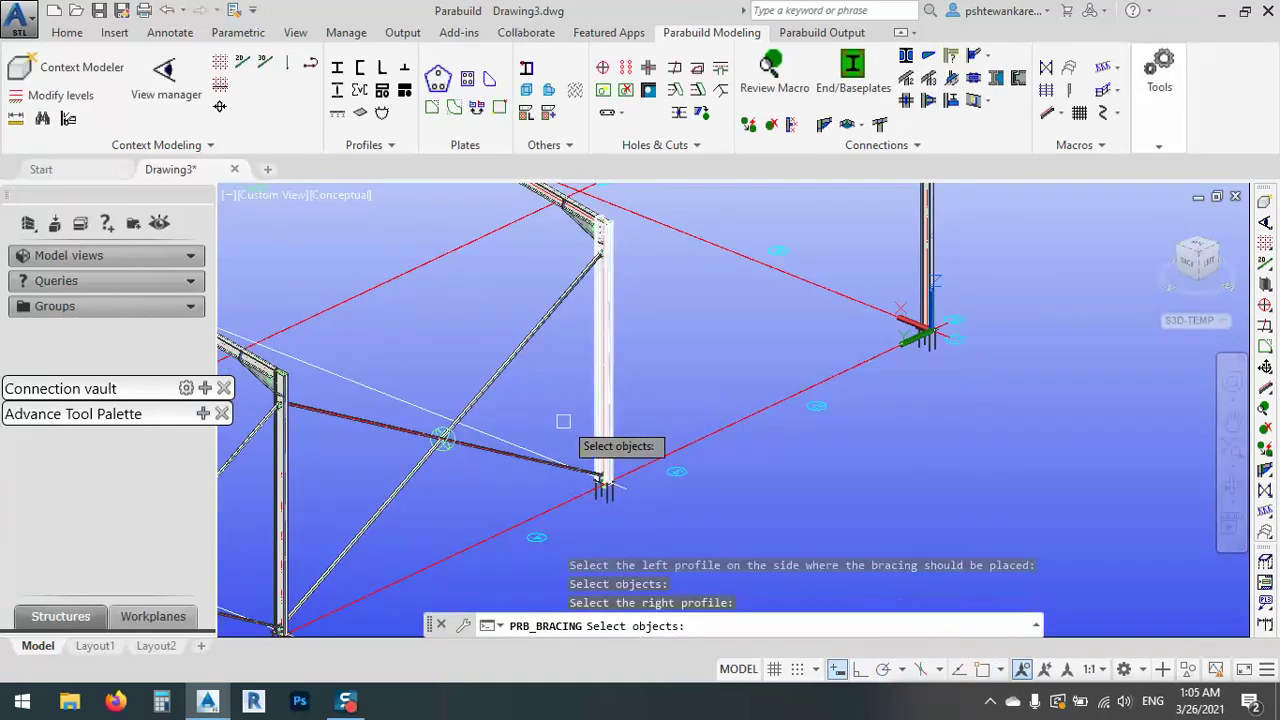
scroll(563, 421, "down", 3)
left_click(792, 284)
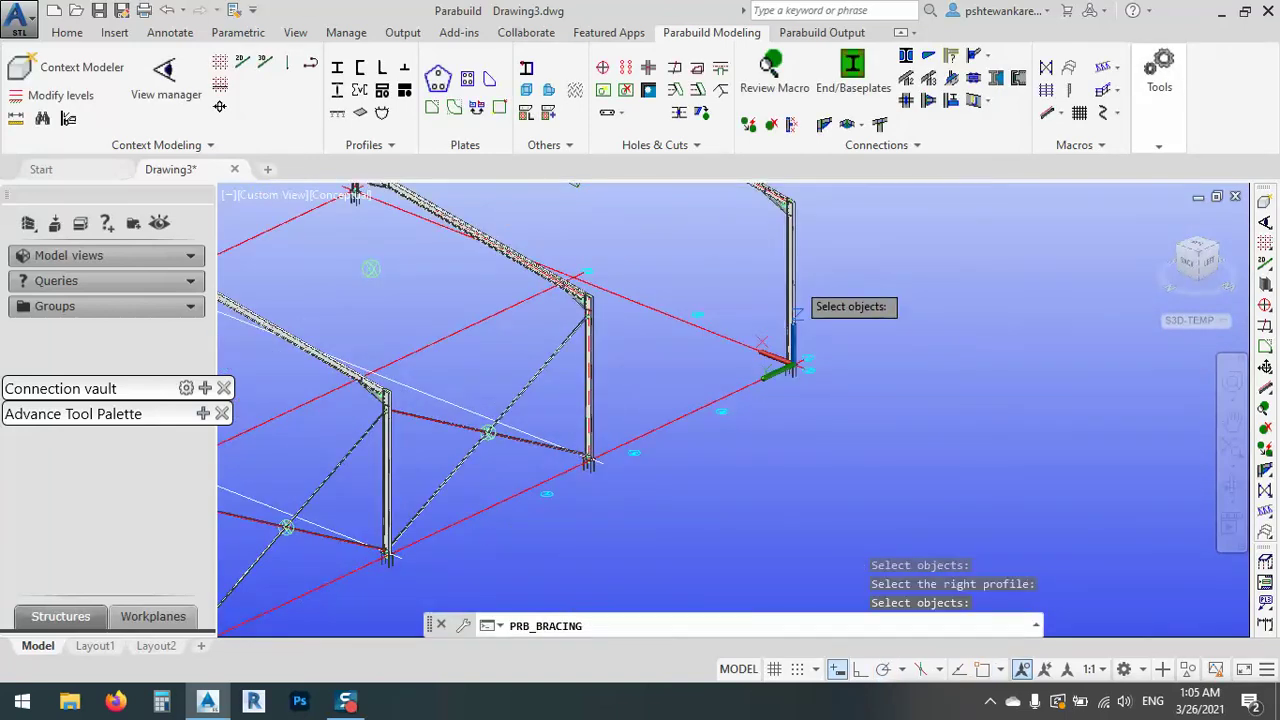
key("Return")
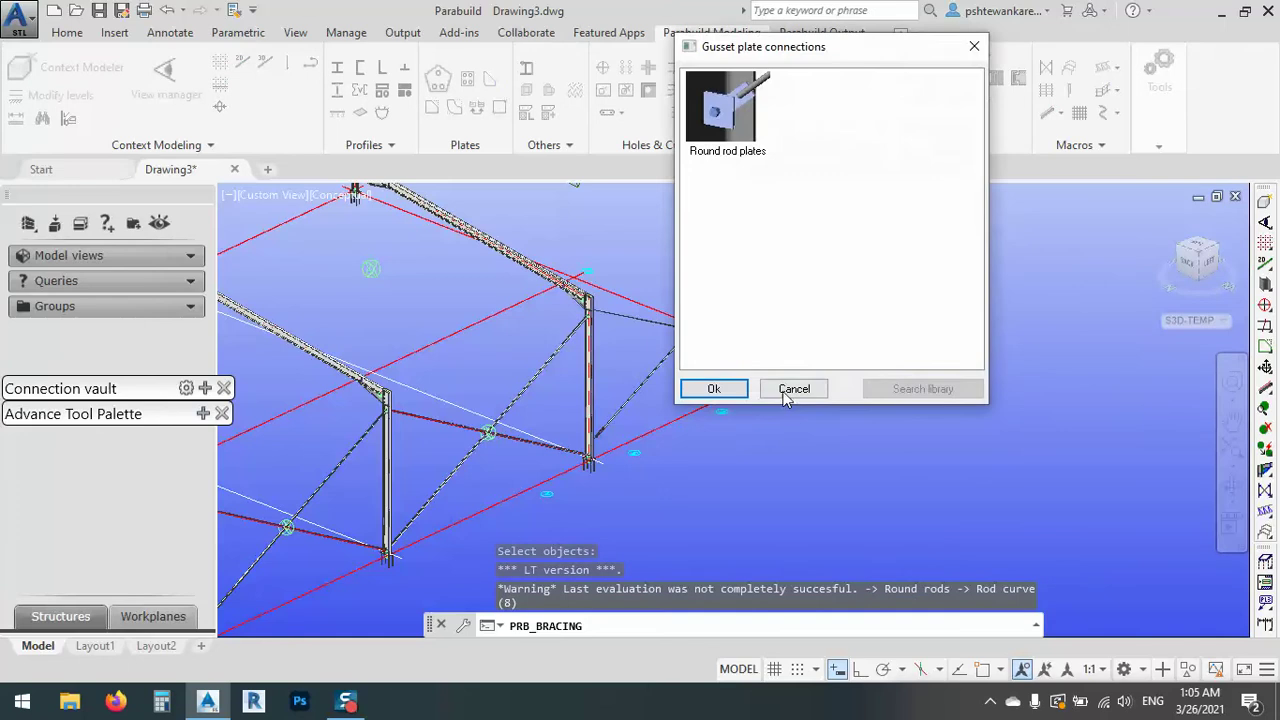
- Connect the rod bracing to the columns with Round rod plates and accept the proxy information
left_click_drag(762, 52, 874, 98)
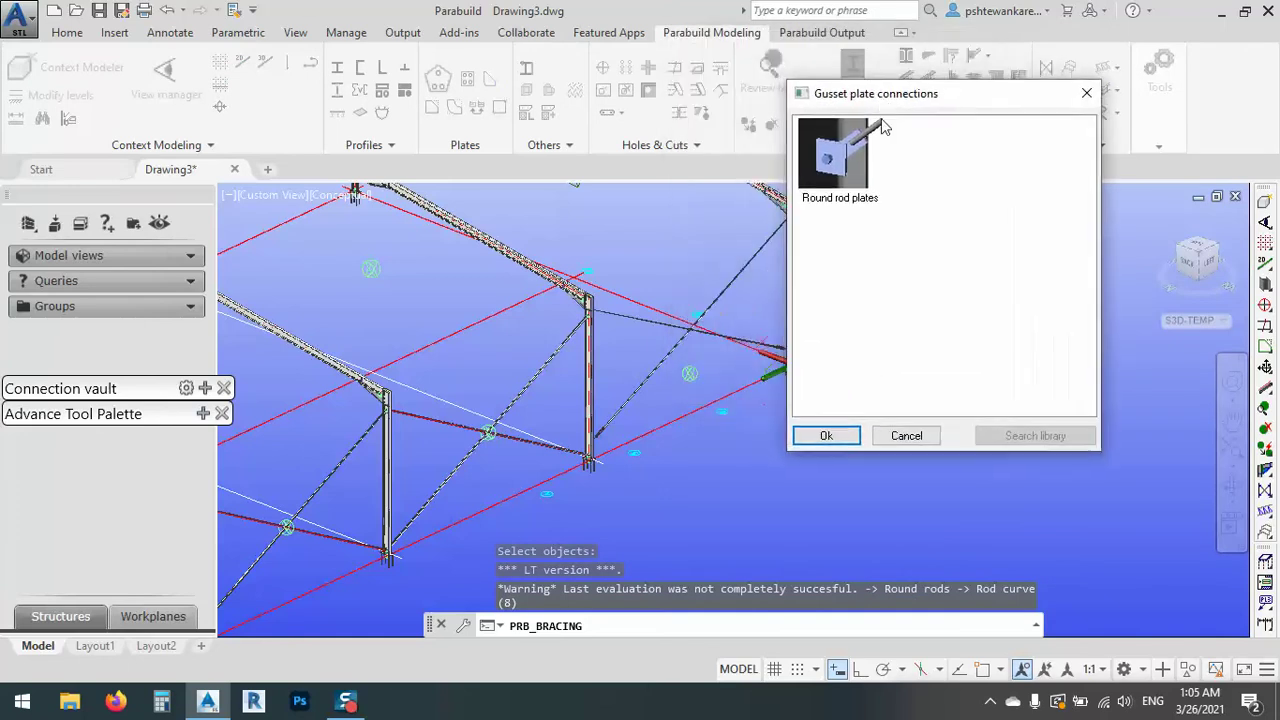
left_click(866, 148)
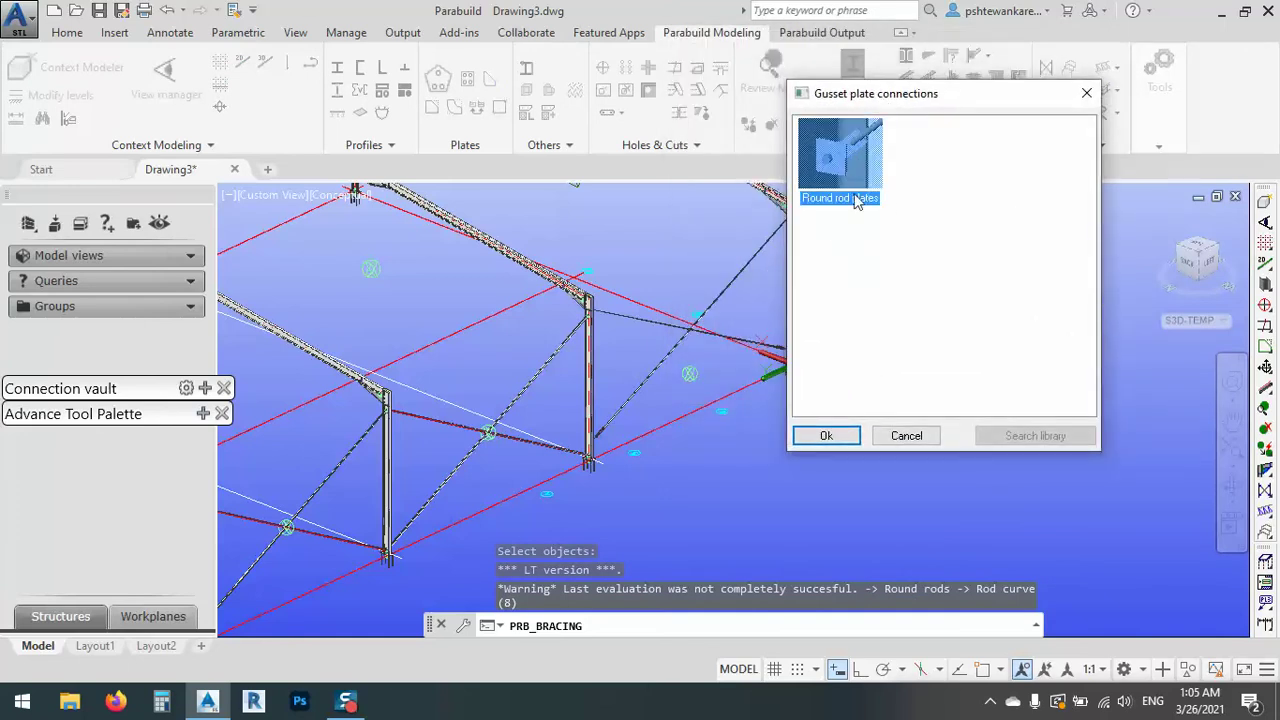
left_click(838, 437)
scroll(797, 365, "up", 5)
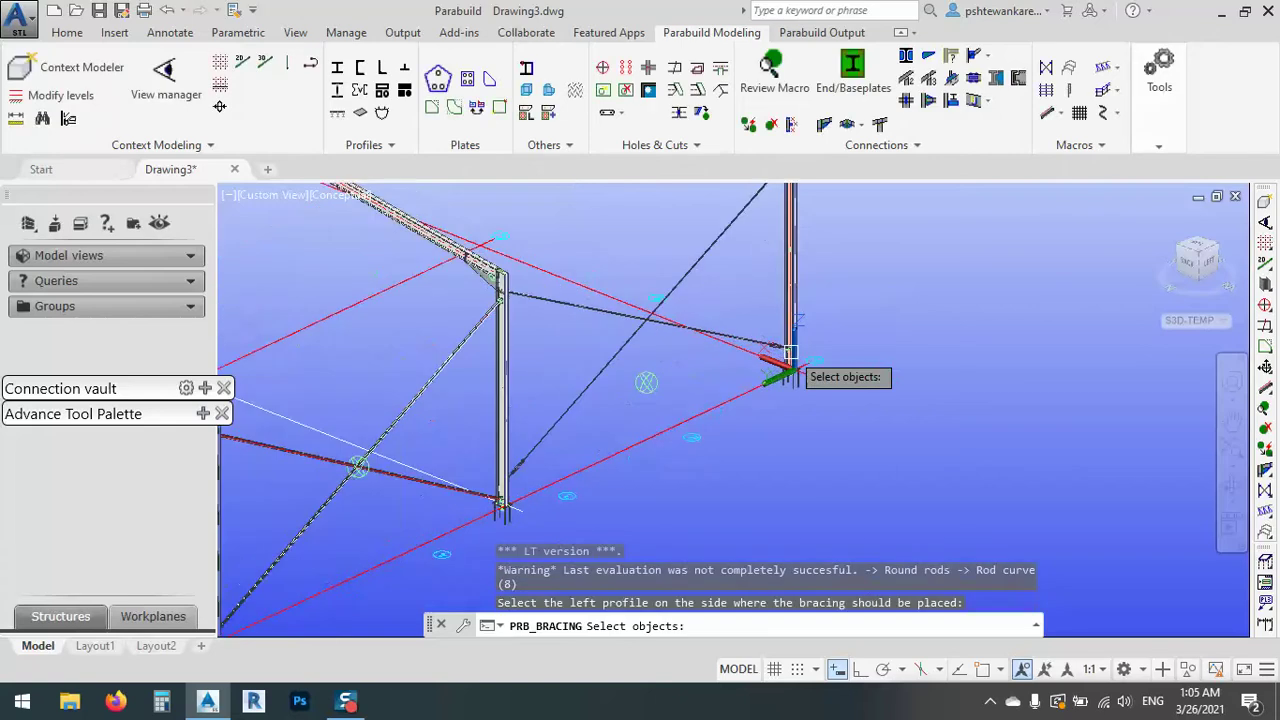
scroll(797, 365, "up", 5)
left_click(948, 365)
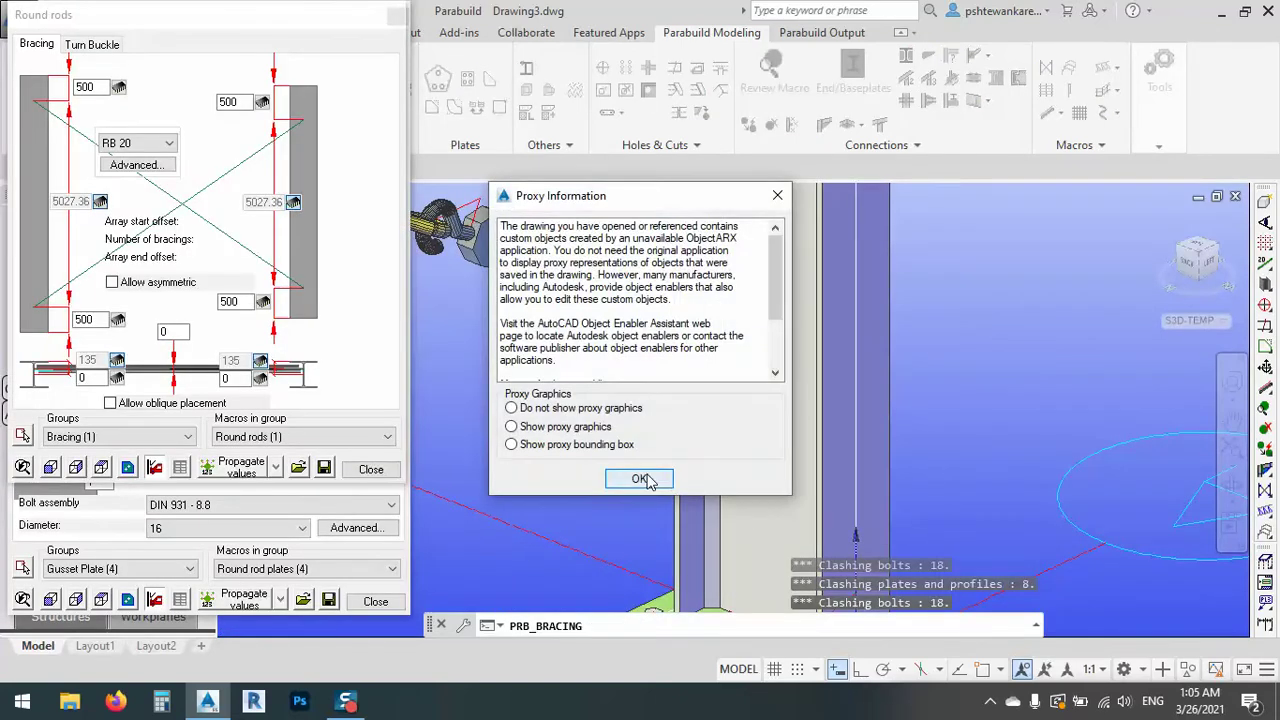
left_click(645, 478)
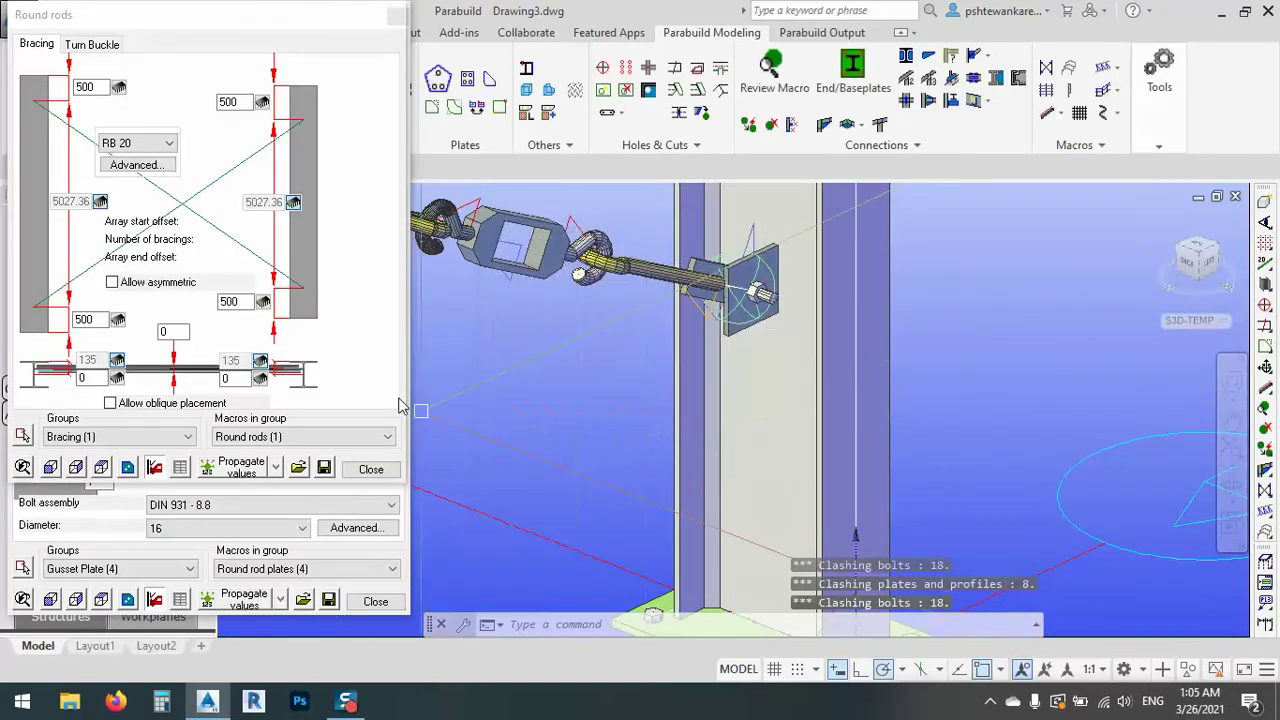
- Set the round rod profile to RB 25 and both upper end offsets of the bracing to 800
left_click(155, 146)
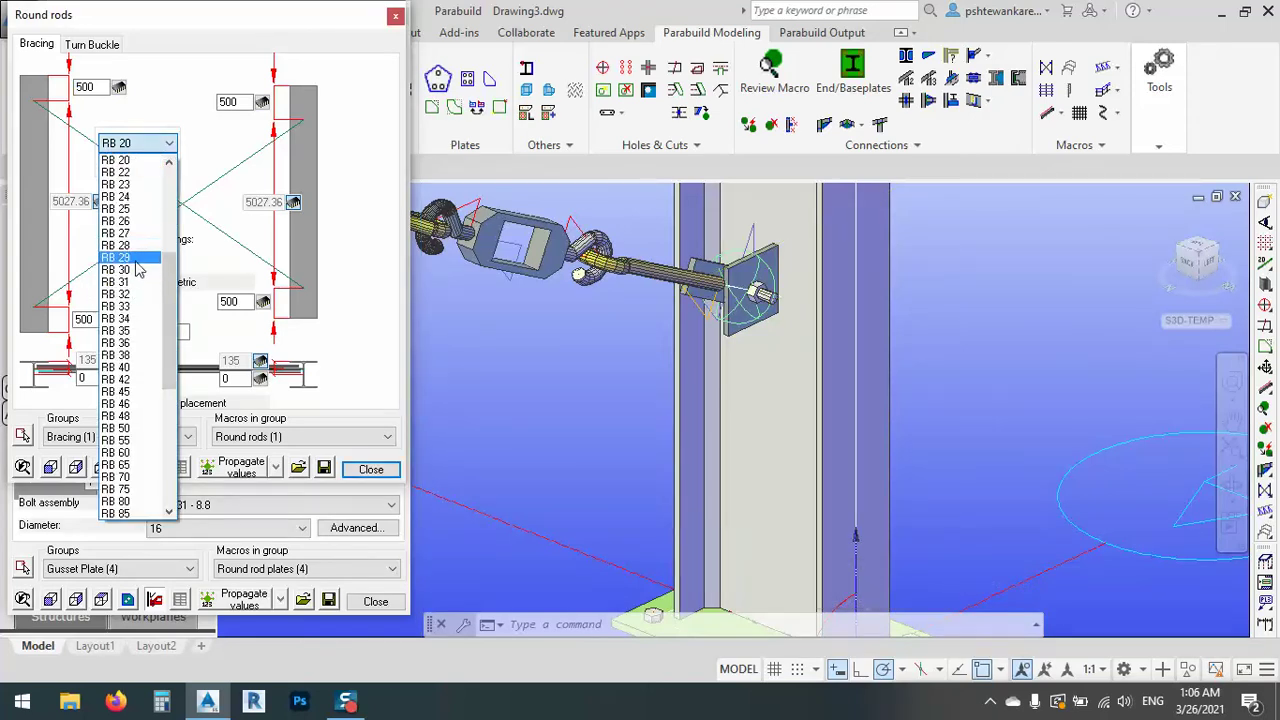
left_click(131, 209)
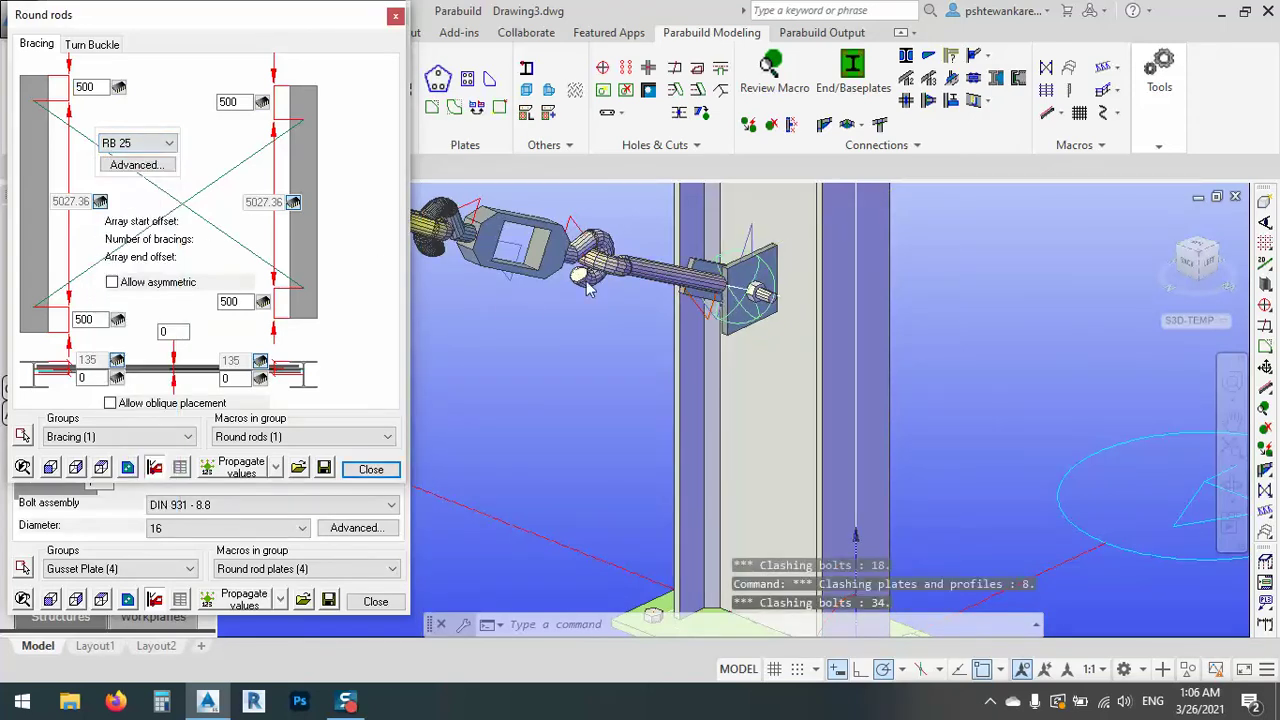
middle_click_drag(626, 268, 840, 345, "shift")
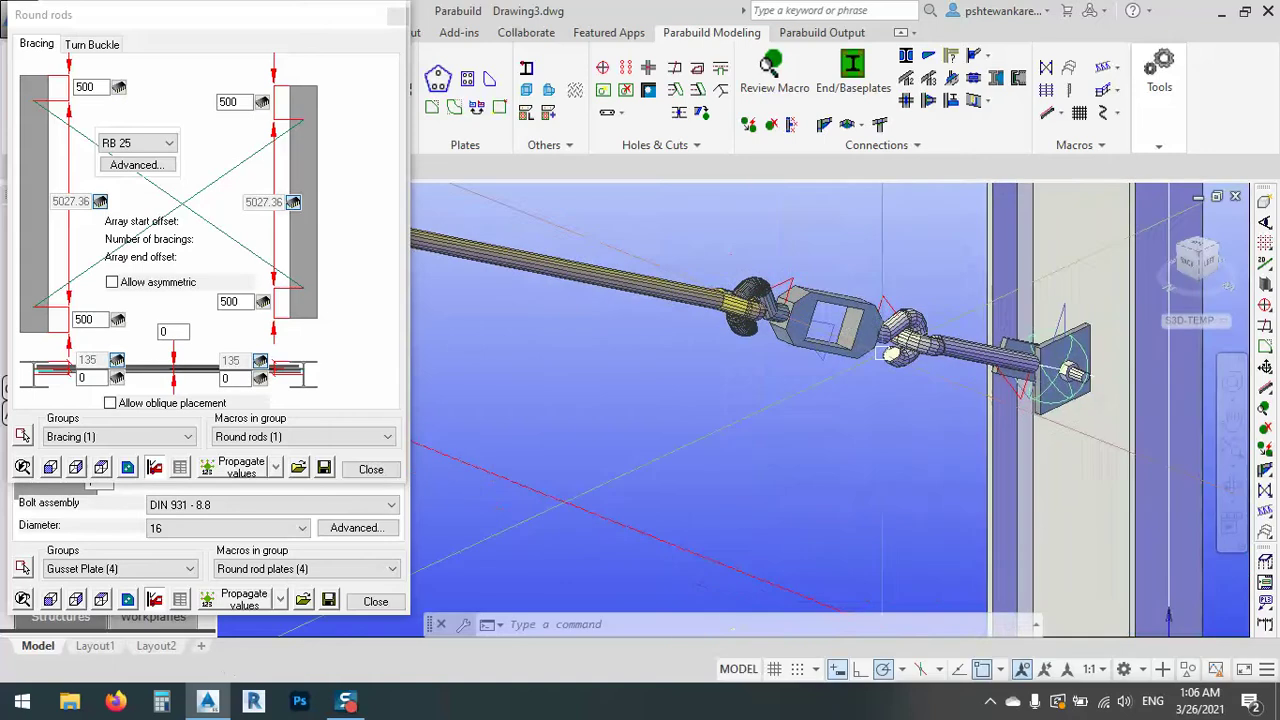
scroll(942, 385, "down", 4)
middle_click_drag(942, 385, 680, 570, "shift")
scroll(680, 570, "down", 4)
middle_click_drag(1060, 400, 586, 471, "shift")
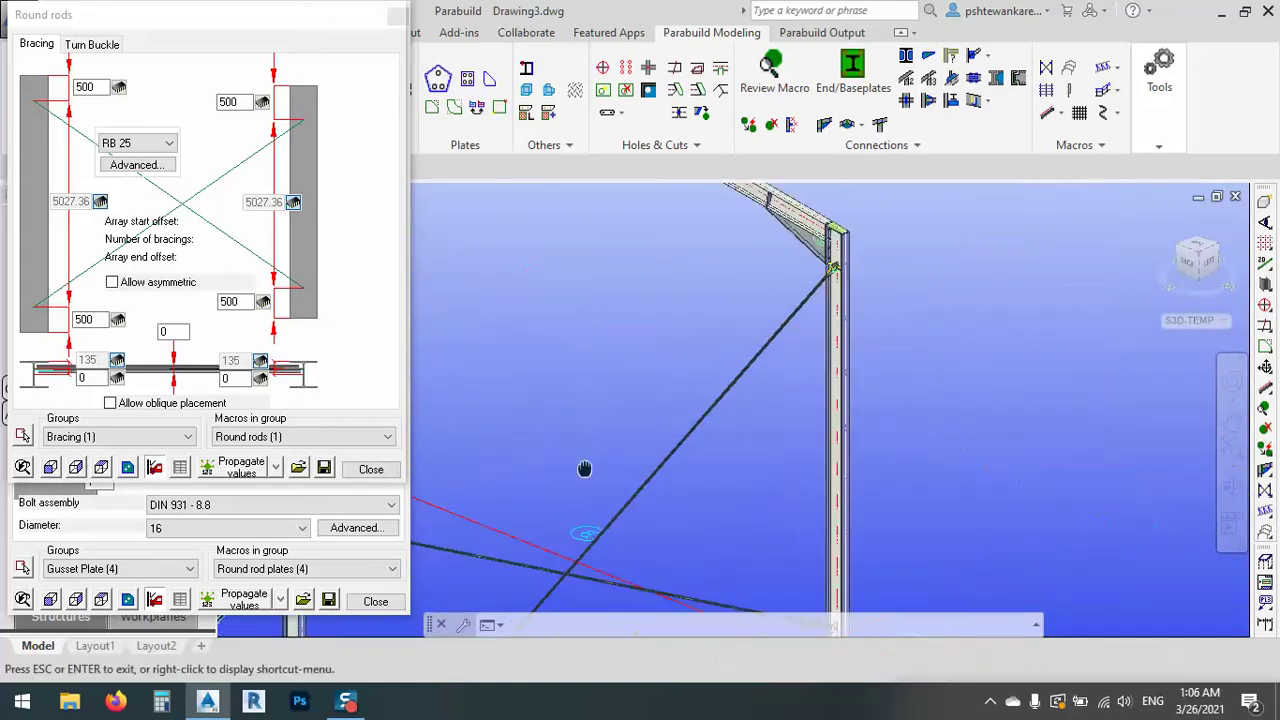
scroll(740, 313, "up", 4)
scroll(740, 313, "up", 5)
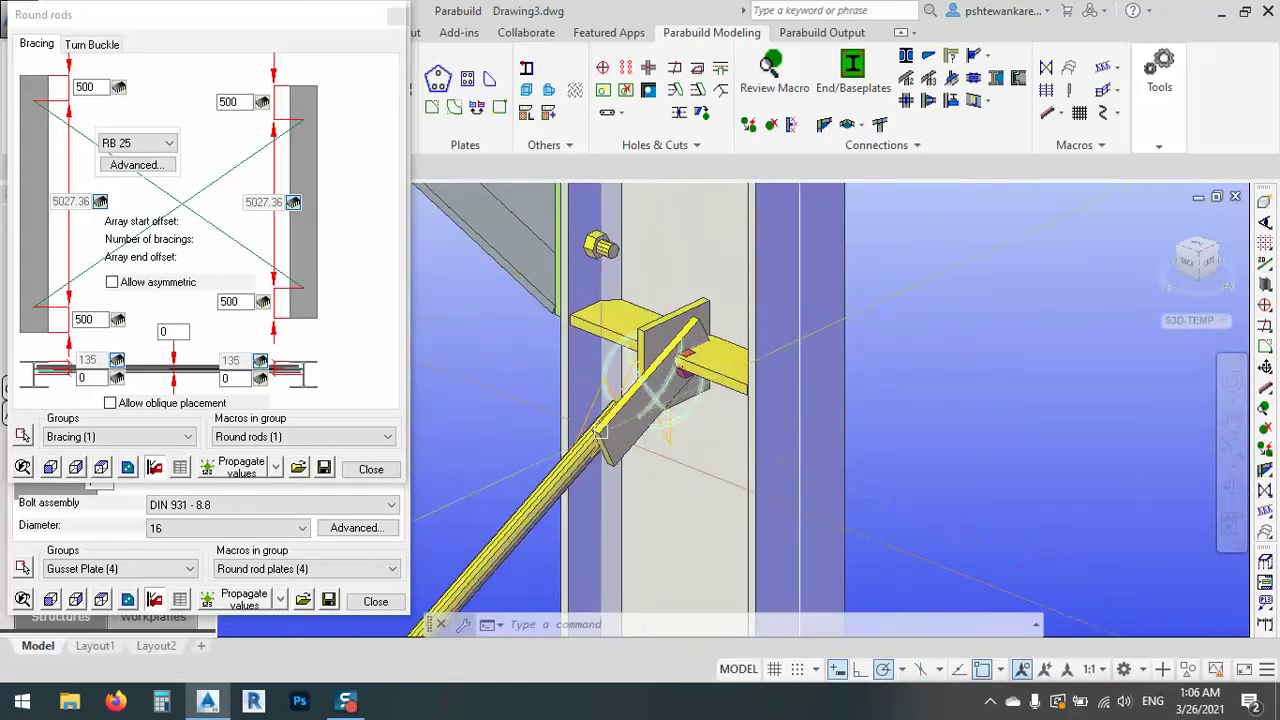
double_click(240, 101)
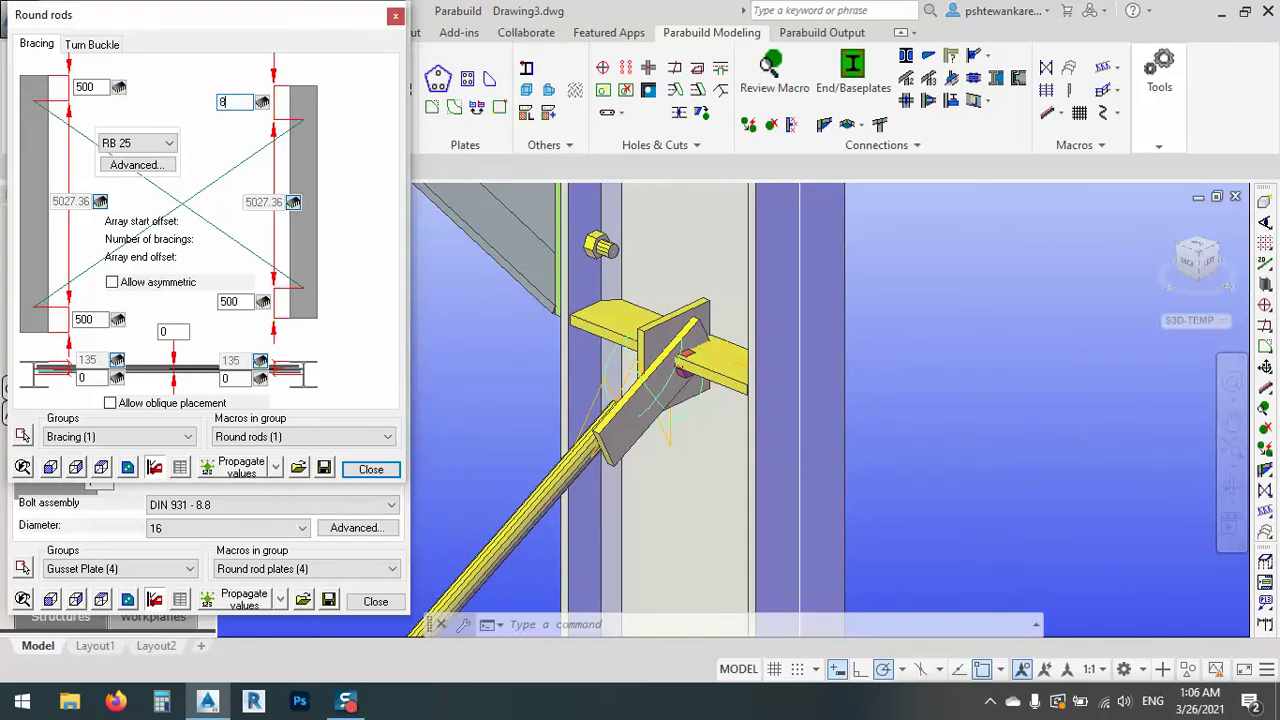
double_click(98, 88)
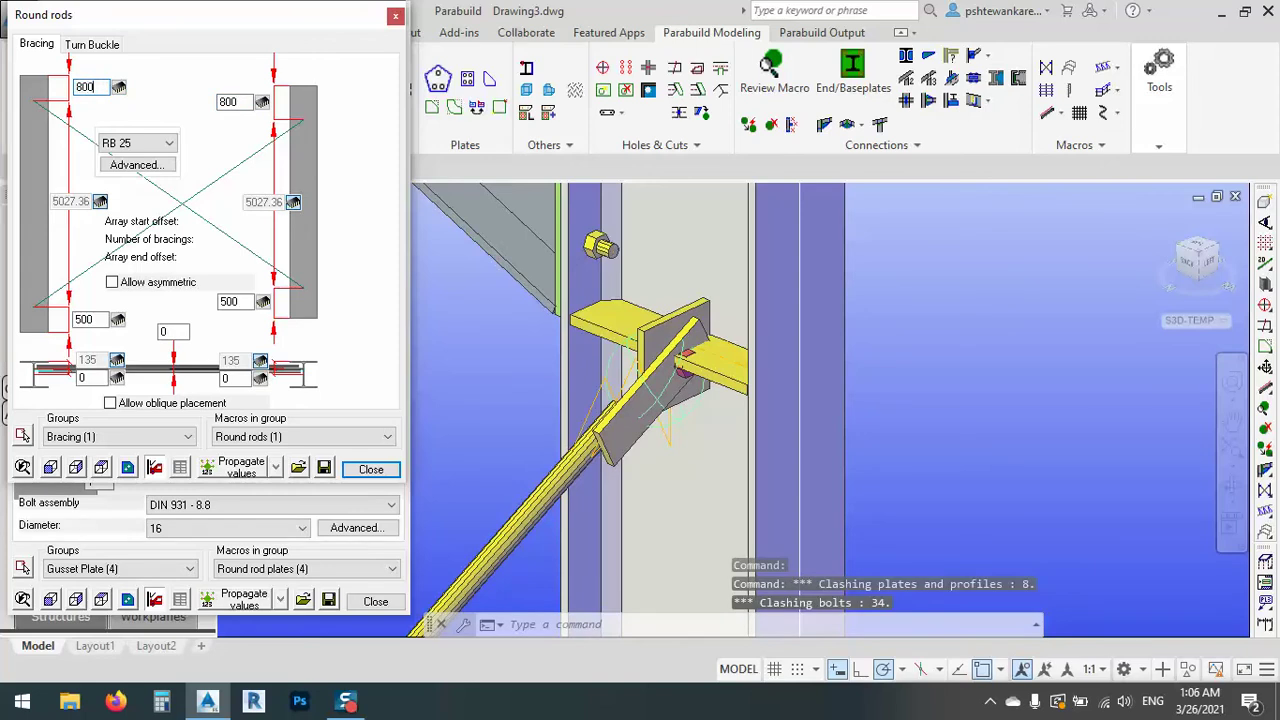
left_click(240, 610)
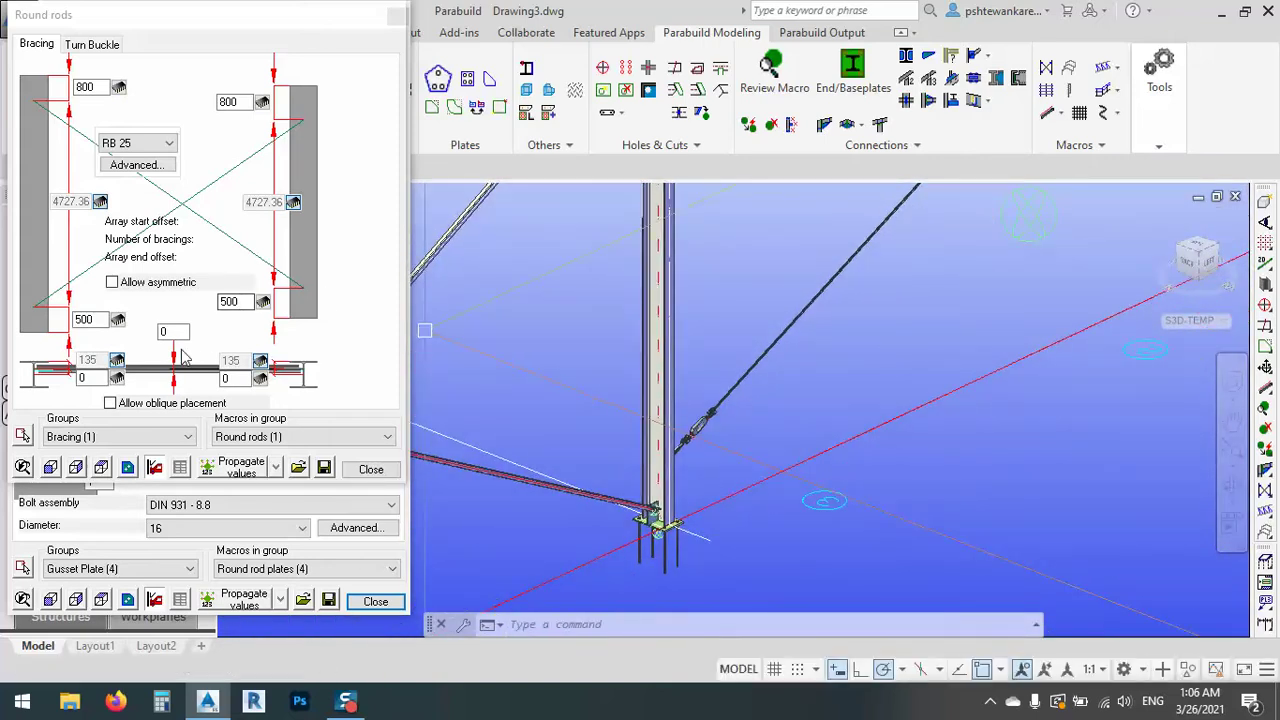
- Review the round rods' Turn Buckle dimensions, then close the gusset plate and bracing properties
left_click(77, 46)
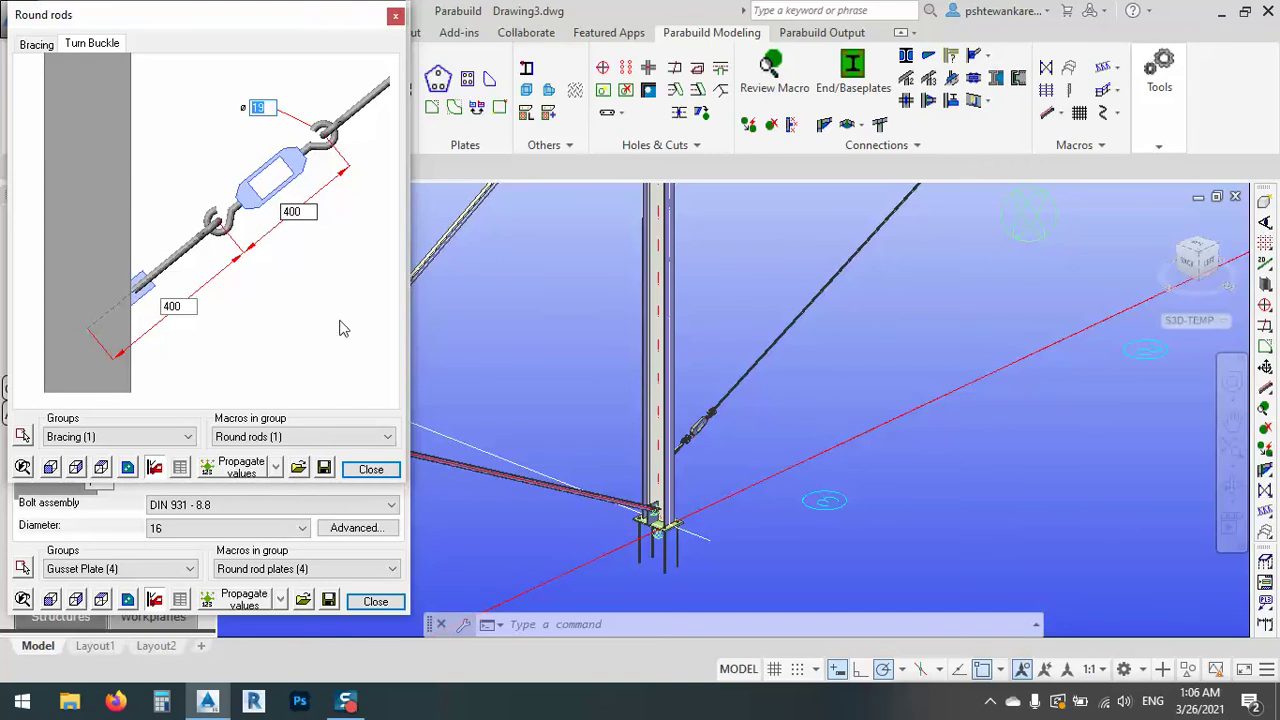
left_click(385, 601)
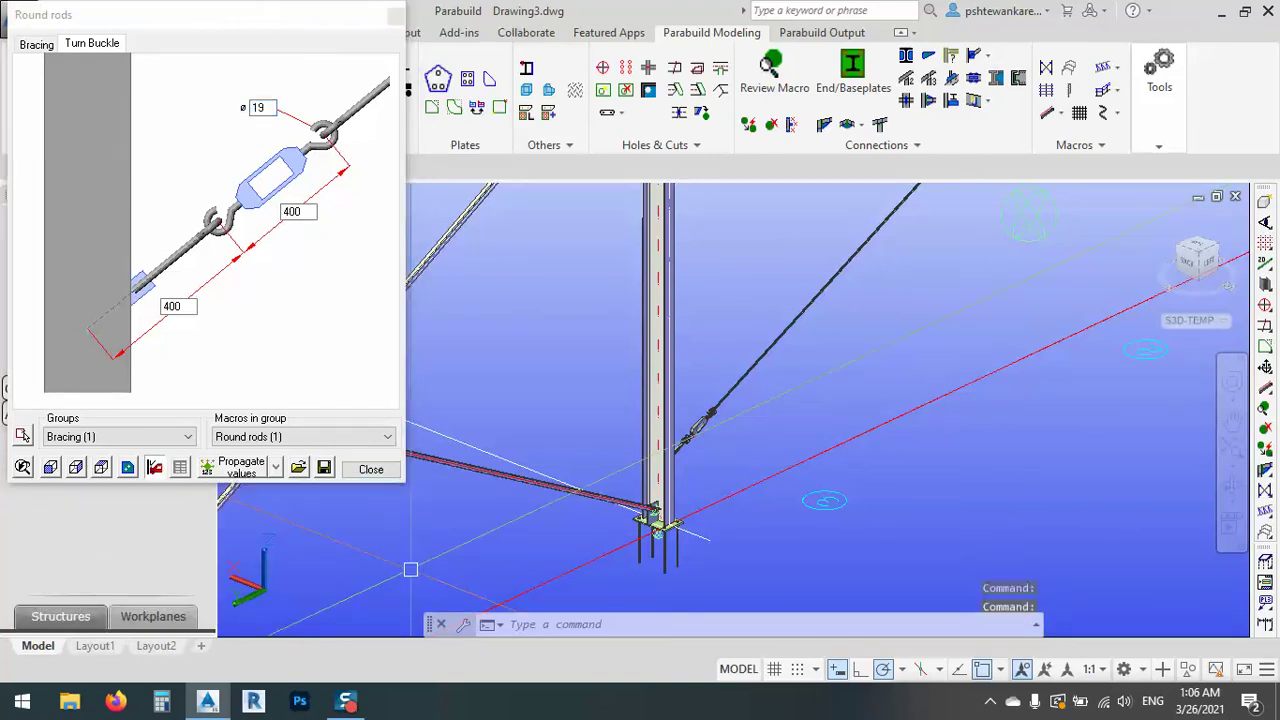
left_click(370, 469)
scroll(563, 397, "down", 5)
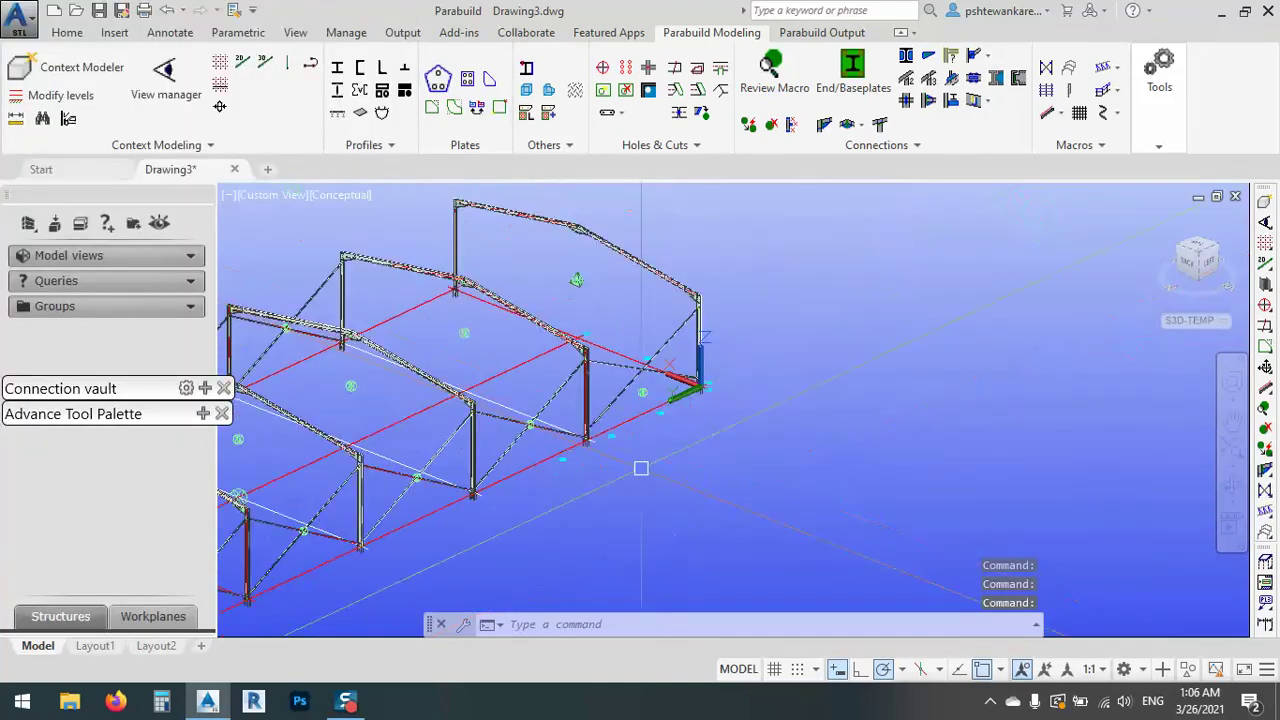
middle_click_drag(634, 466, 733, 380)
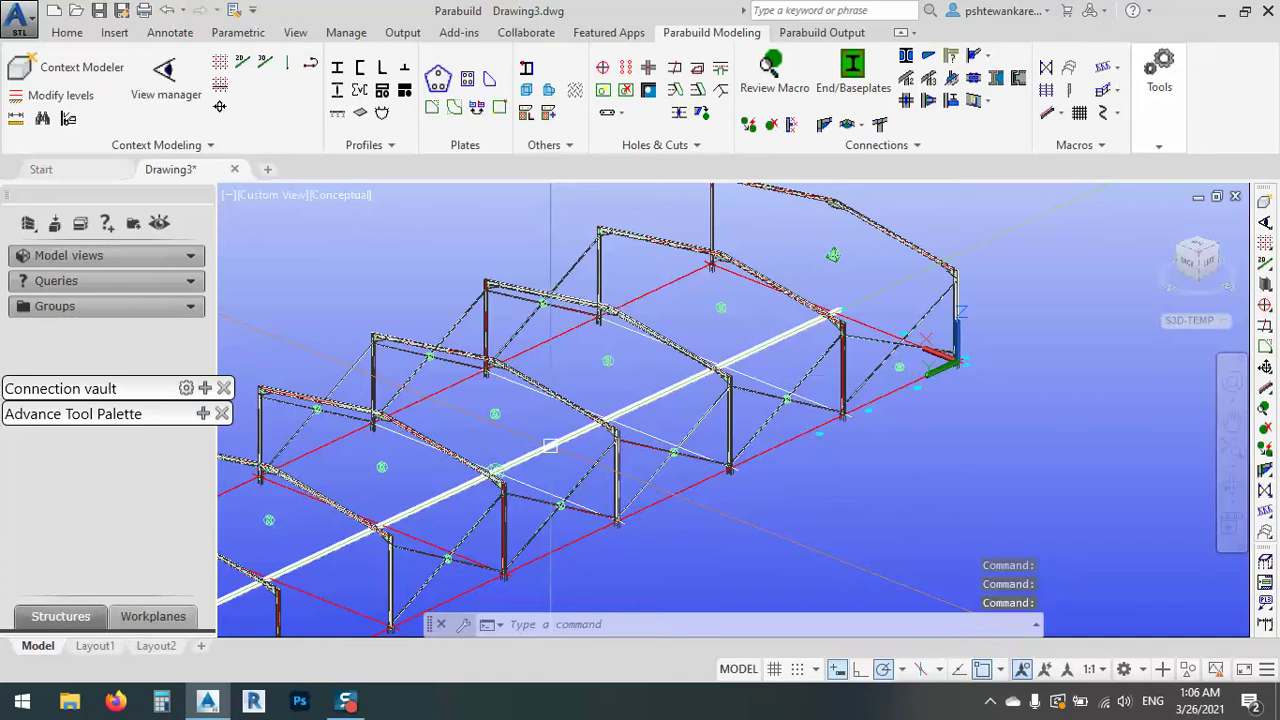
scroll(617, 383, "up", 5)
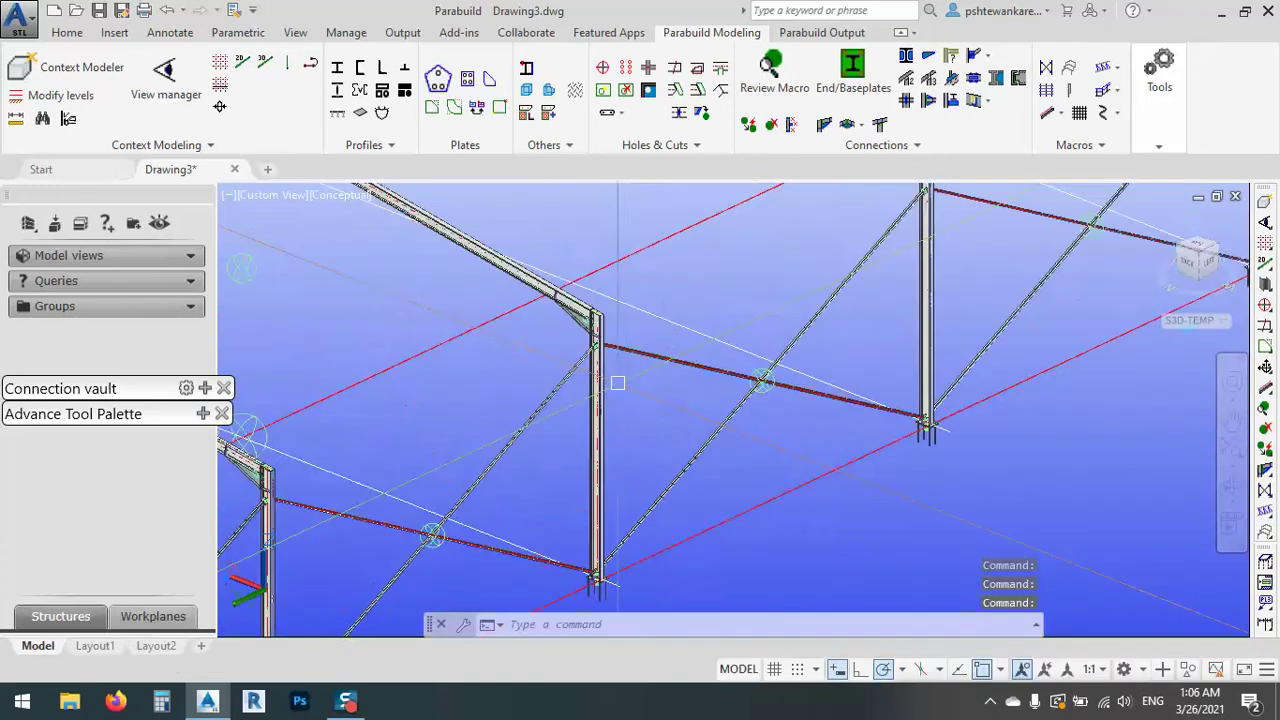
scroll(617, 383, "up", 3)
middle_click_drag(617, 383, 803, 486)
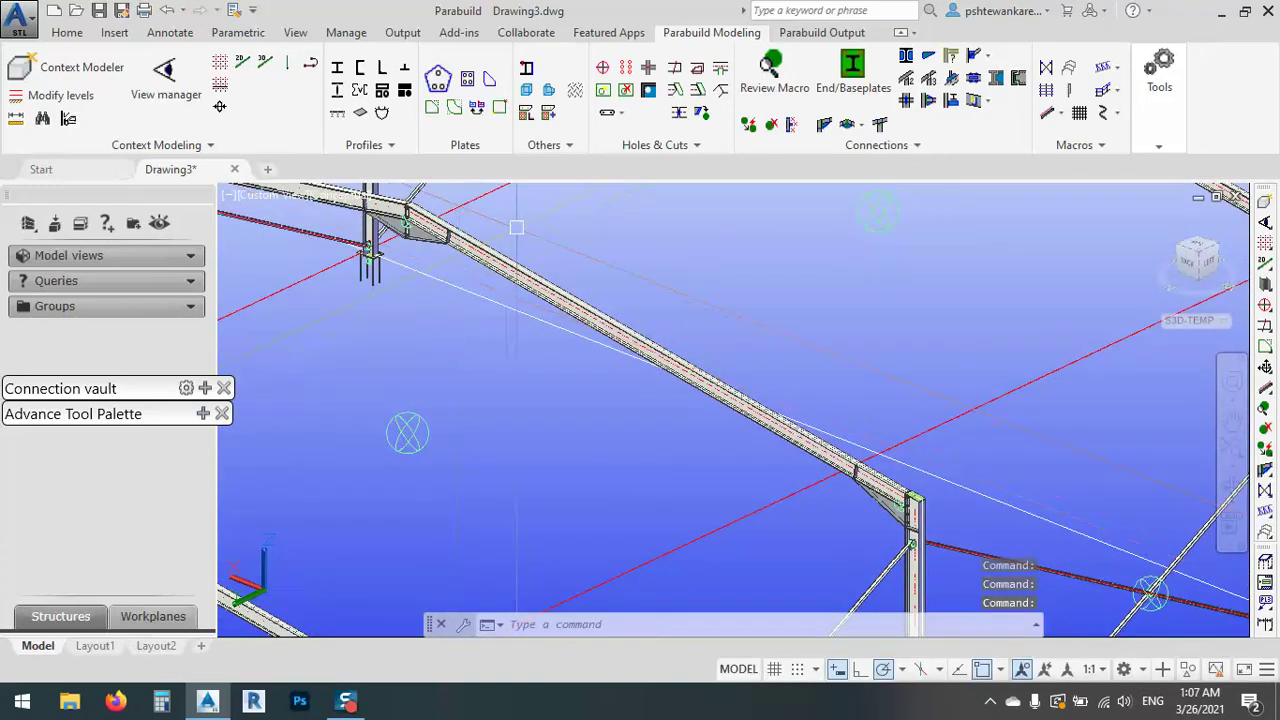
middle_click_drag(516, 227, 538, 294)
left_click(544, 345)
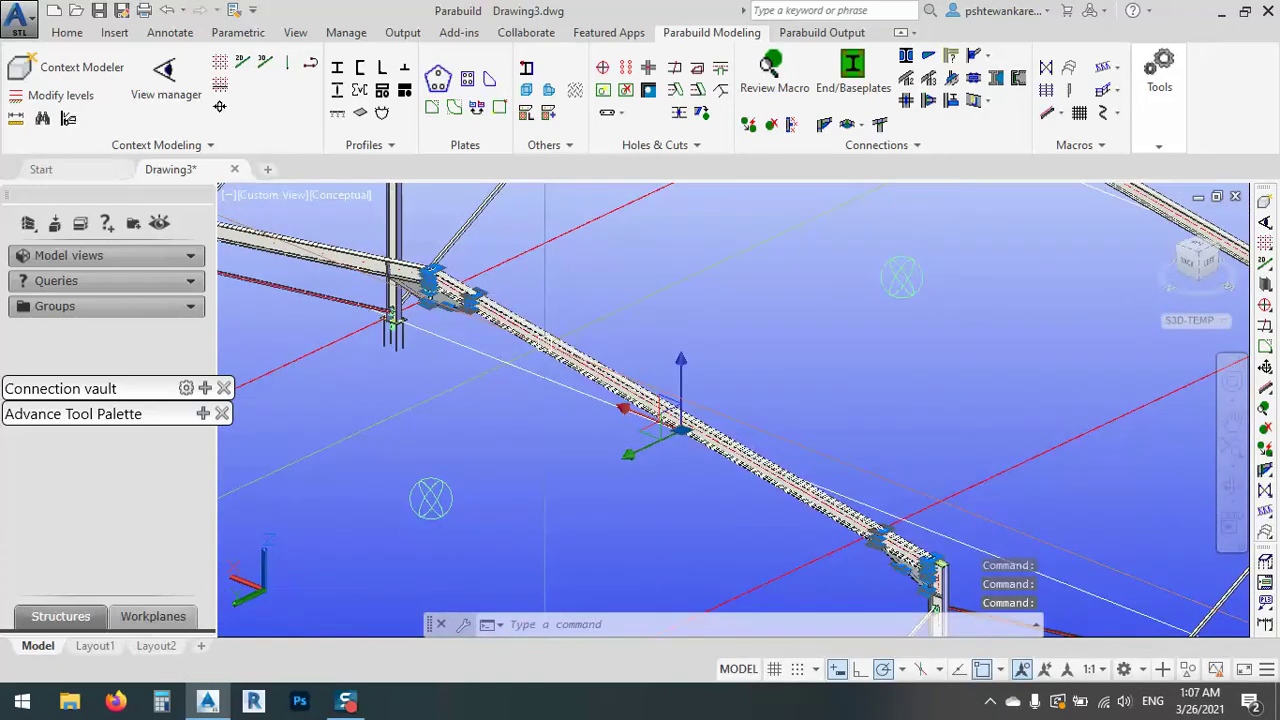
right_click(601, 253)
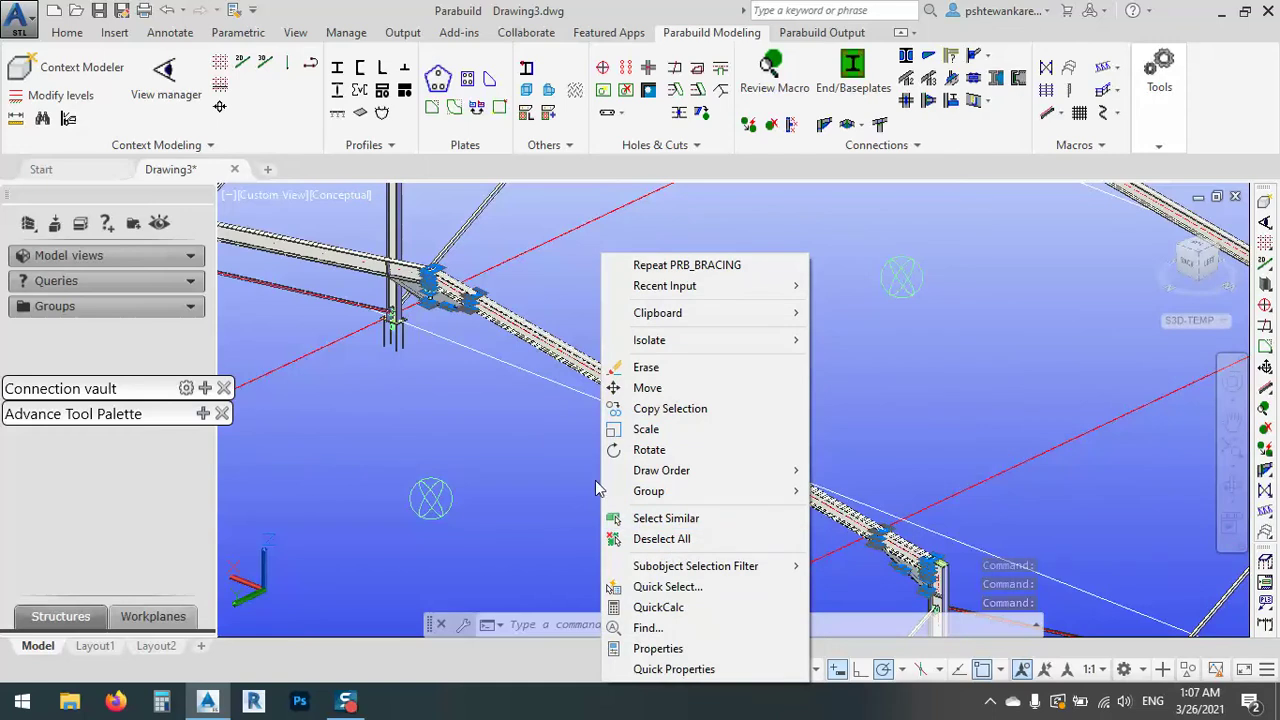
key("Escape")
key("Escape")
scroll(590, 487, "down", 5)
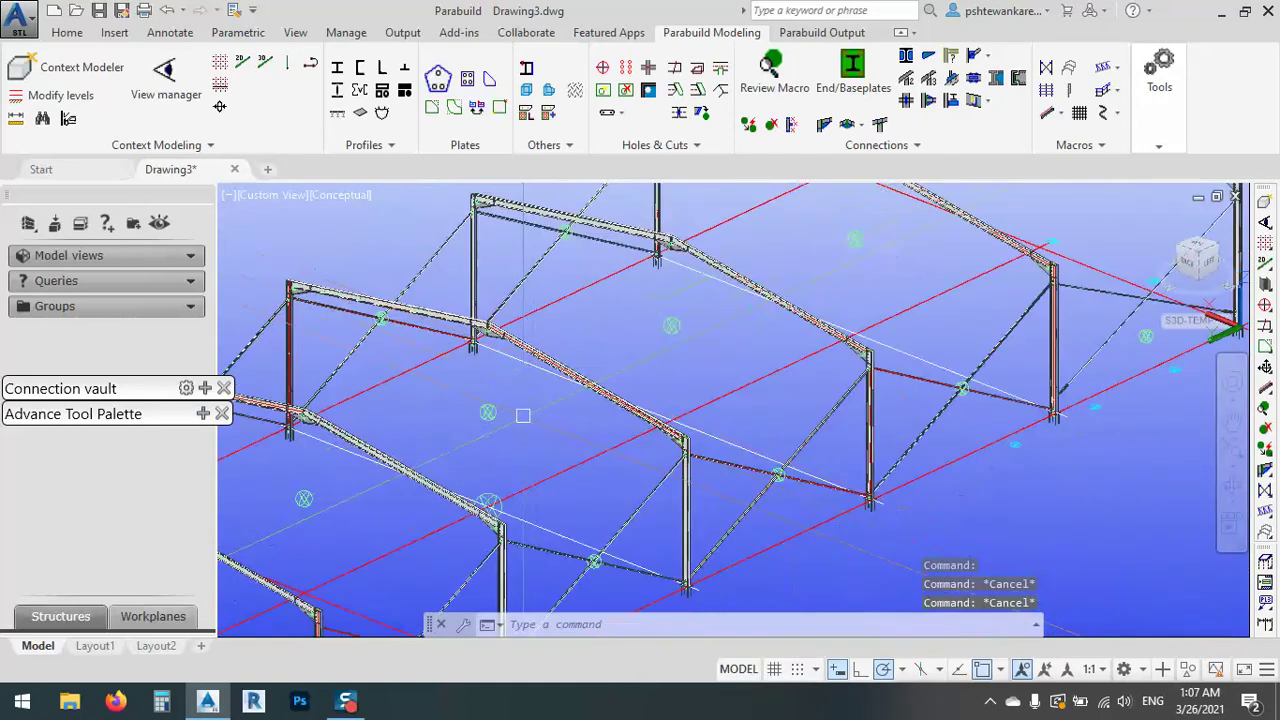
scroll(633, 414, "down", 3)
middle_click_drag(600, 420, 633, 414, "shift")
scroll(490, 340, "up", 8)
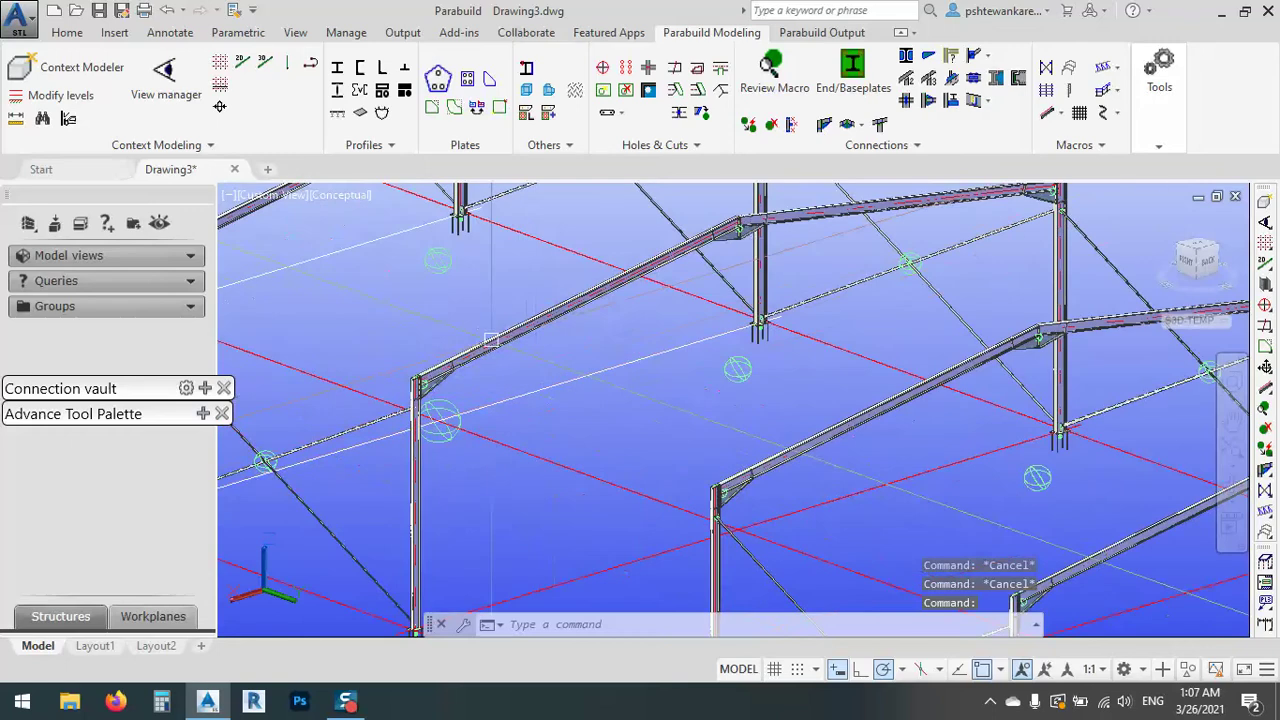
left_click(490, 340)
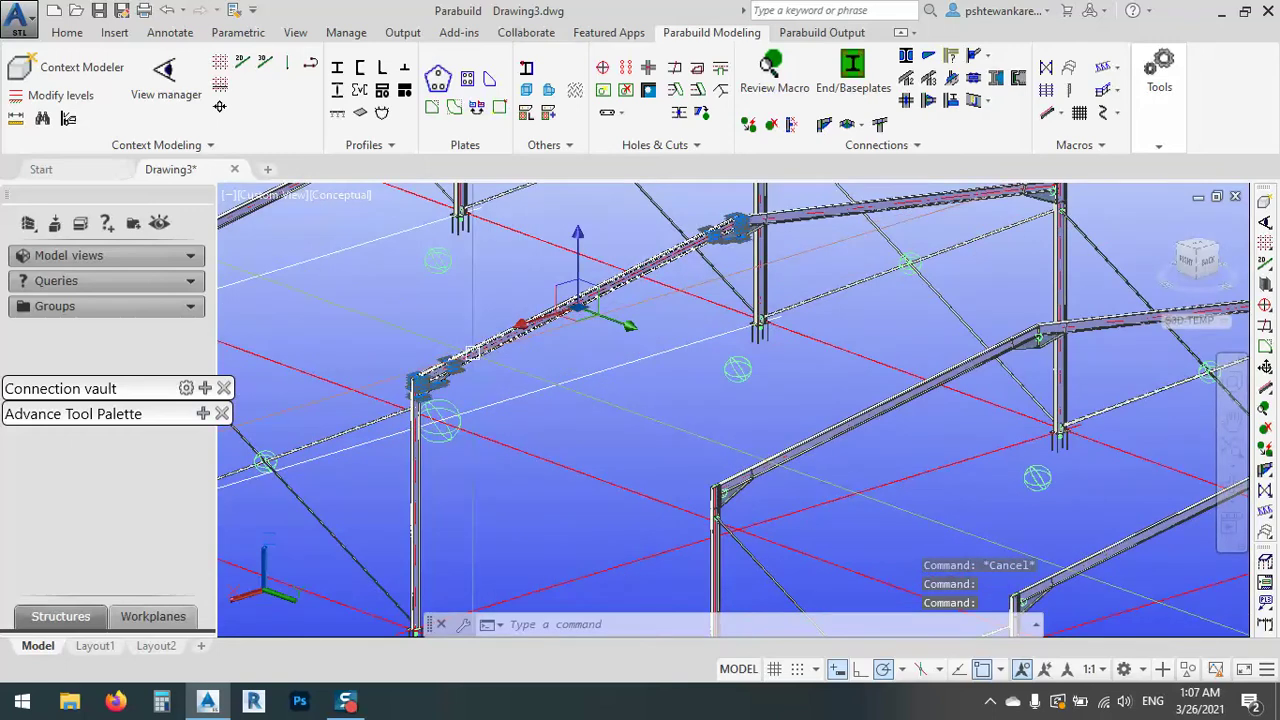
left_click(1159, 75)
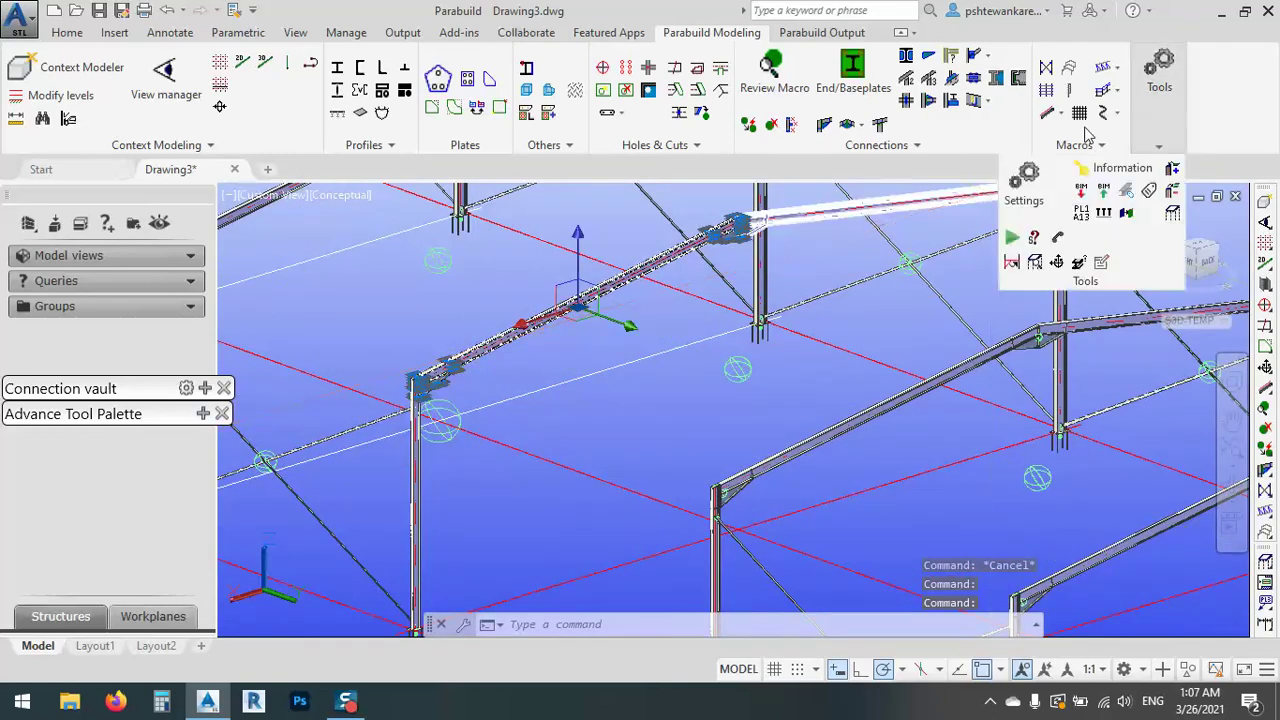
key("Escape")
key("Escape")
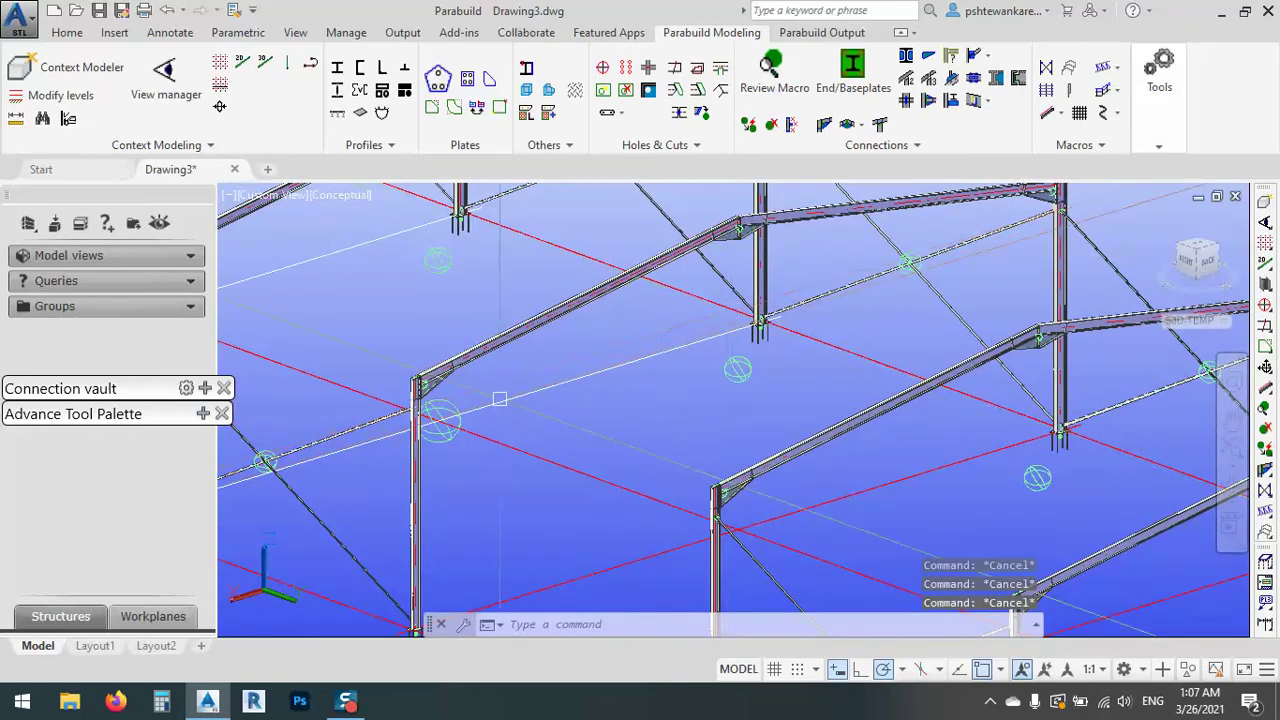
- Start an Apex cladding for the building roof and open the full profile selection for its purlins
scroll(496, 348, "down", 3)
scroll(496, 348, "down", 5)
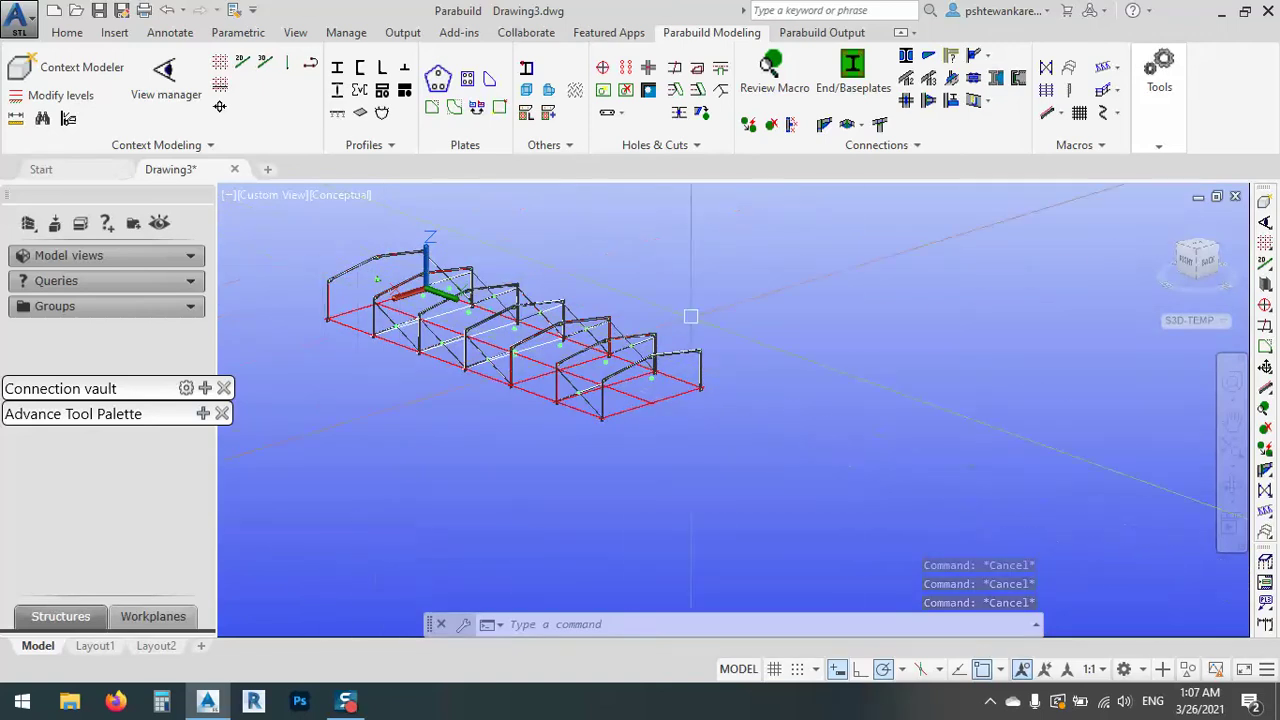
left_click(1048, 91)
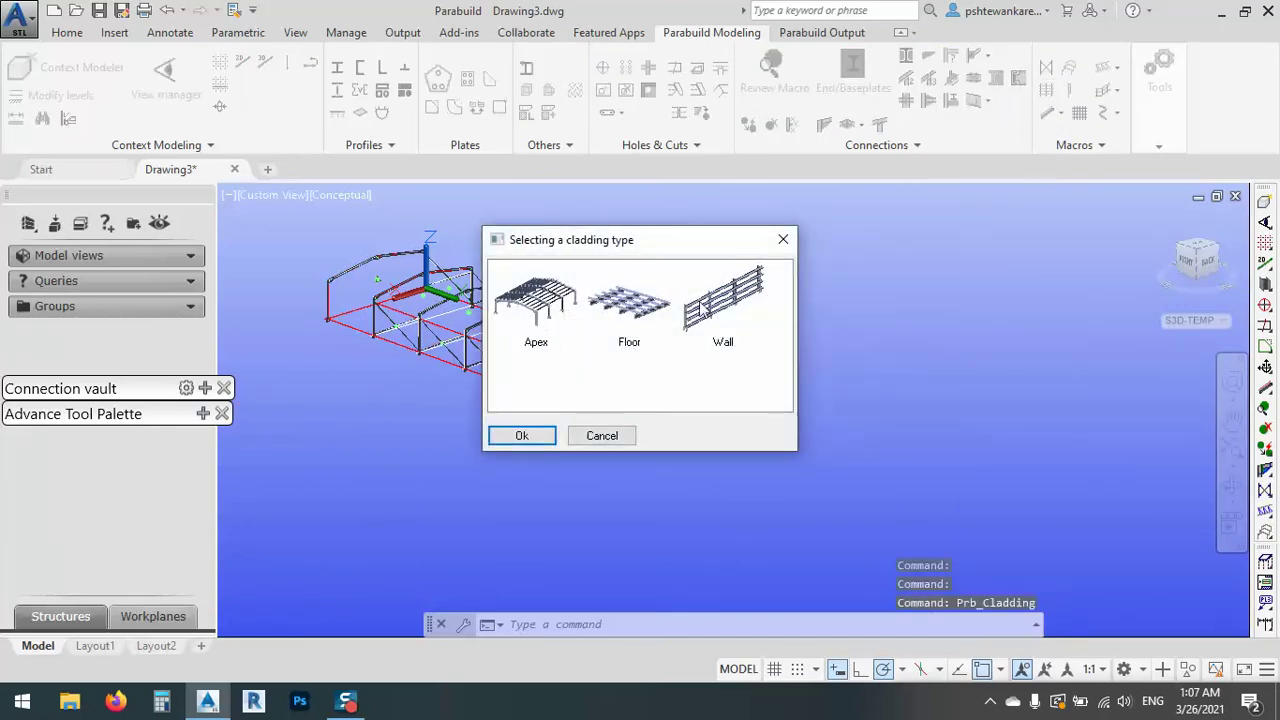
left_click(519, 308)
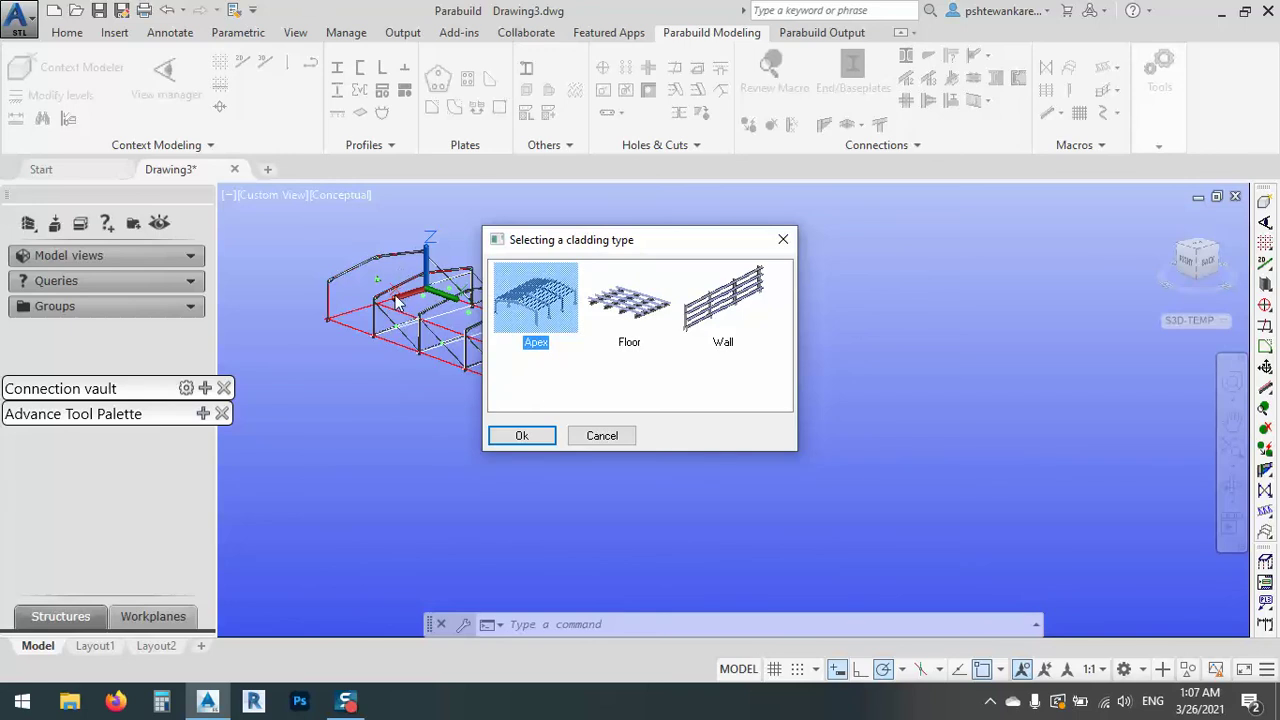
left_click(517, 437)
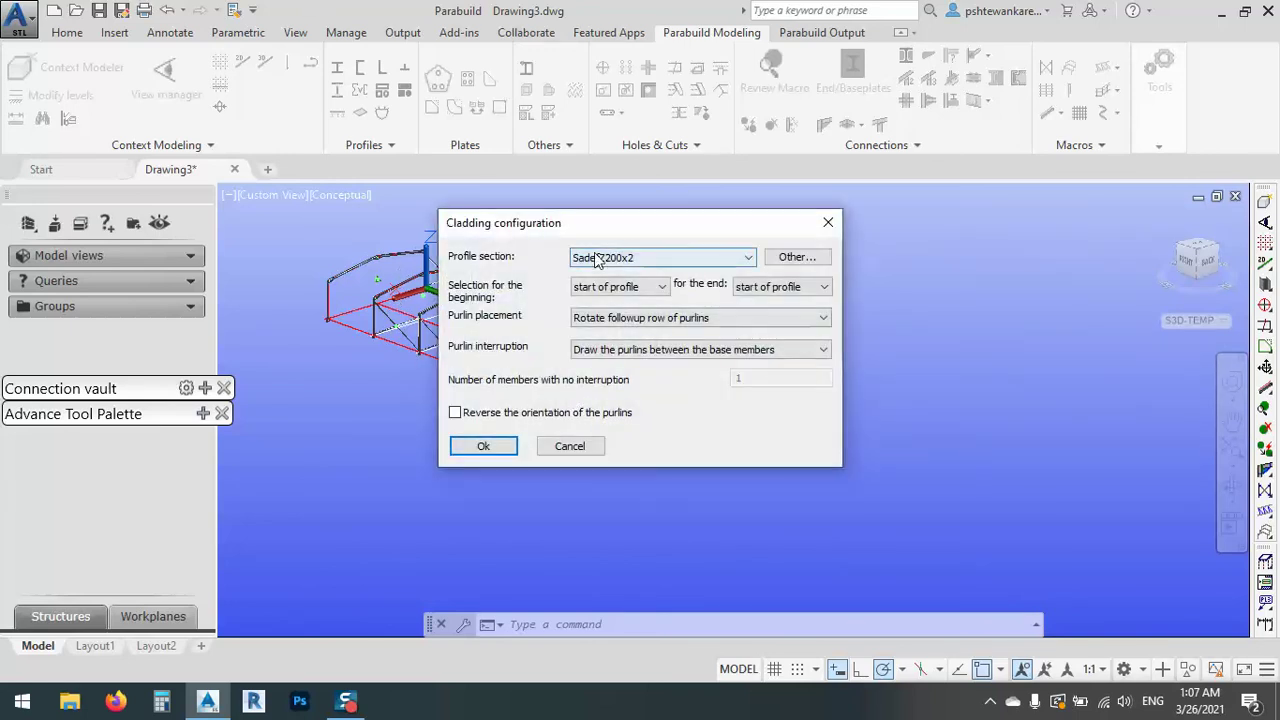
left_click(628, 258)
left_click(628, 258)
left_click(798, 257)
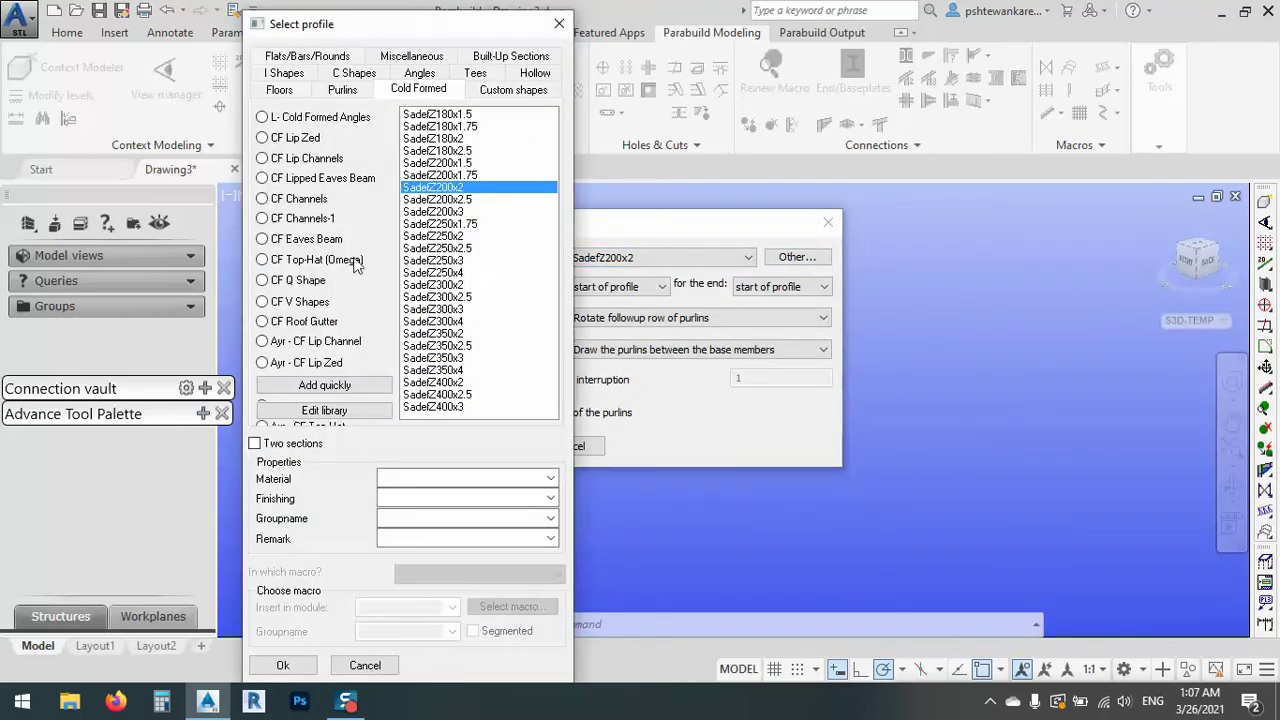
left_click(289, 201)
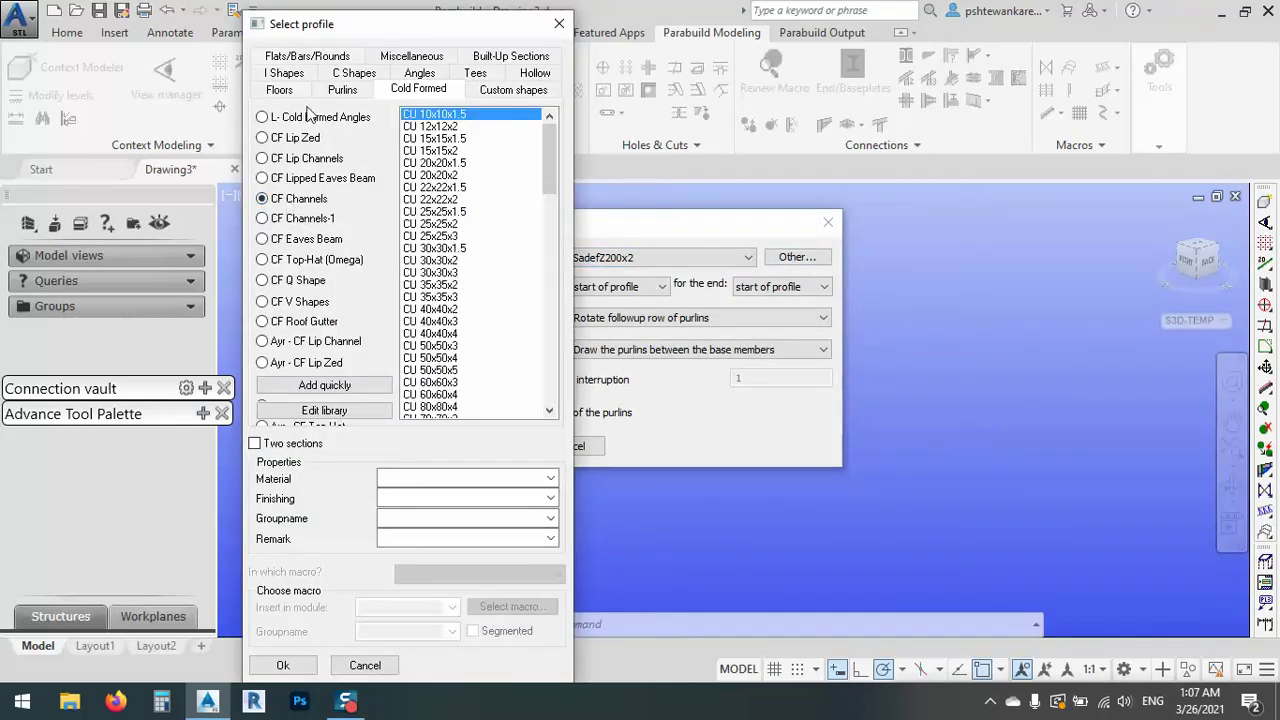
left_click(341, 90)
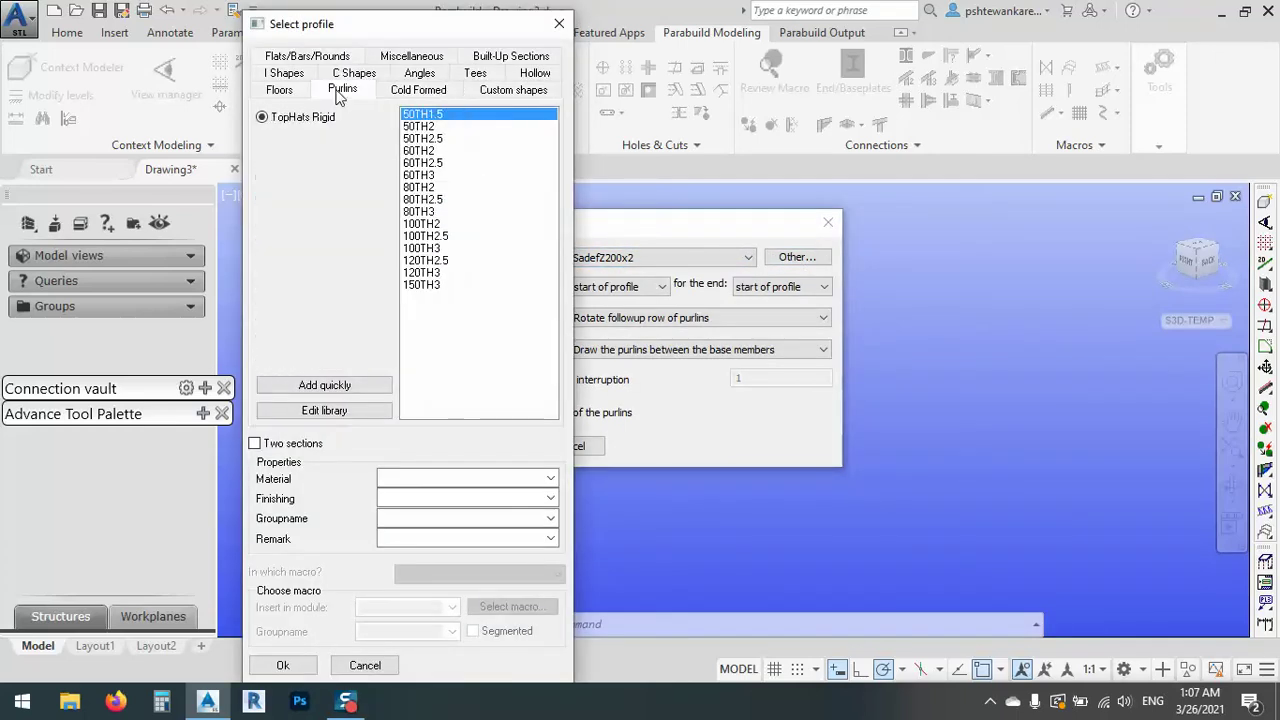
left_click(419, 127)
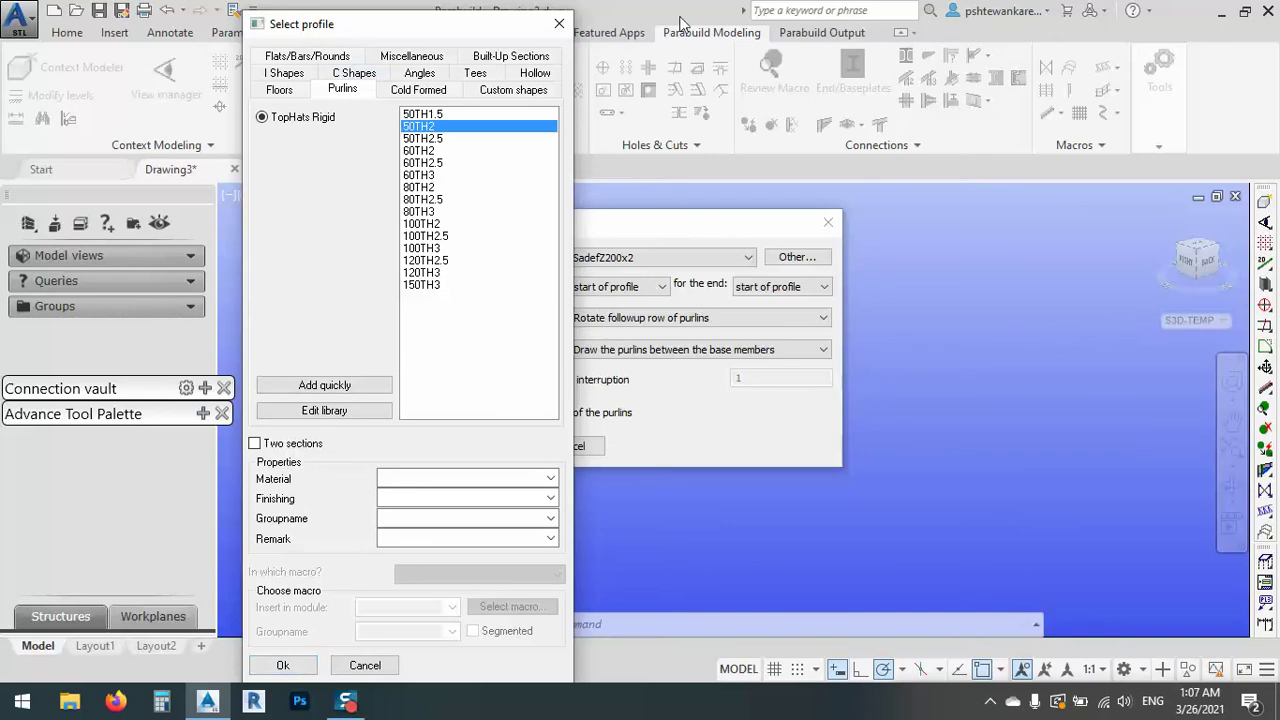
- Set the purlin section to the cold rolled hollow profile RHS80x40x3 and accept the cladding configuration
left_click(535, 73)
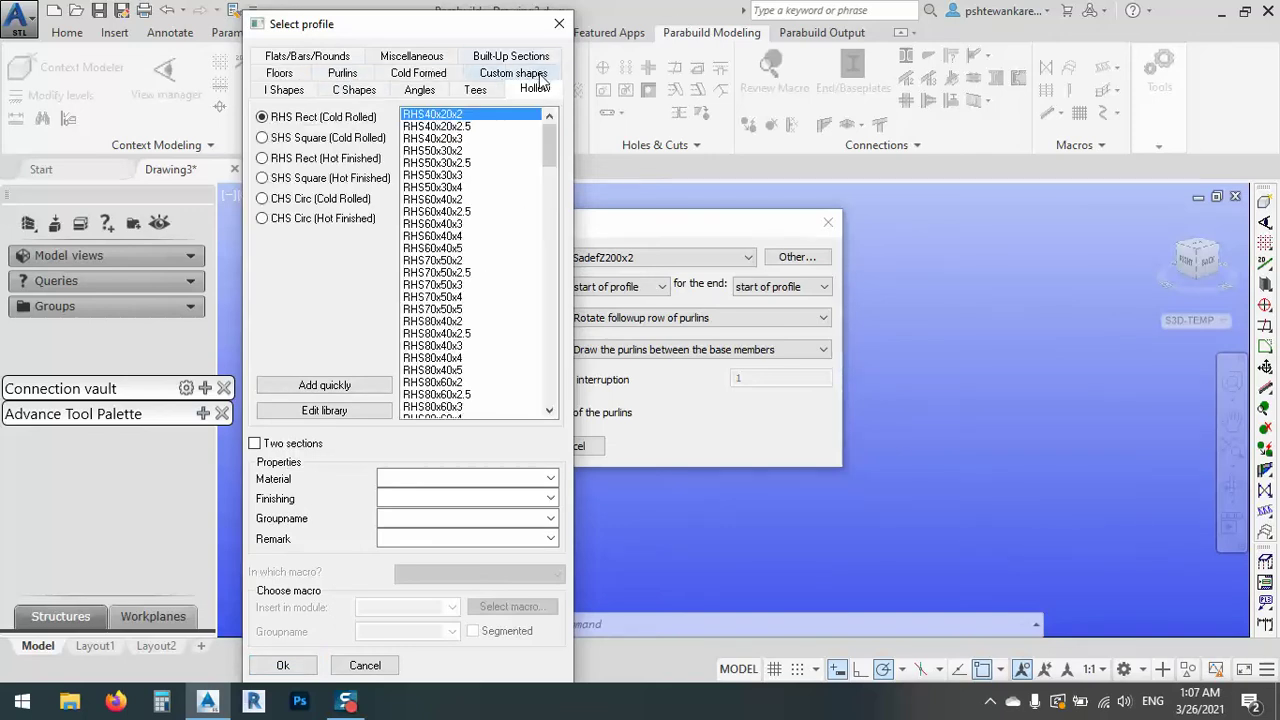
scroll(500, 264, "down", 5)
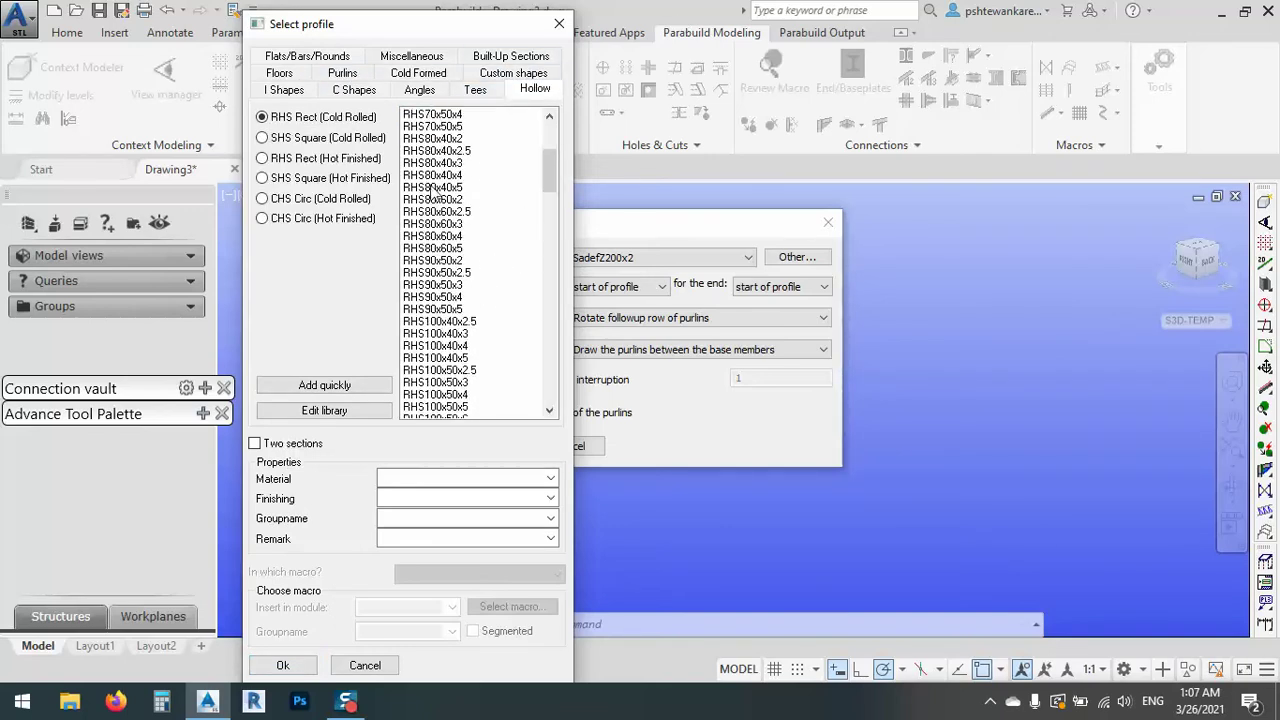
left_click(432, 162)
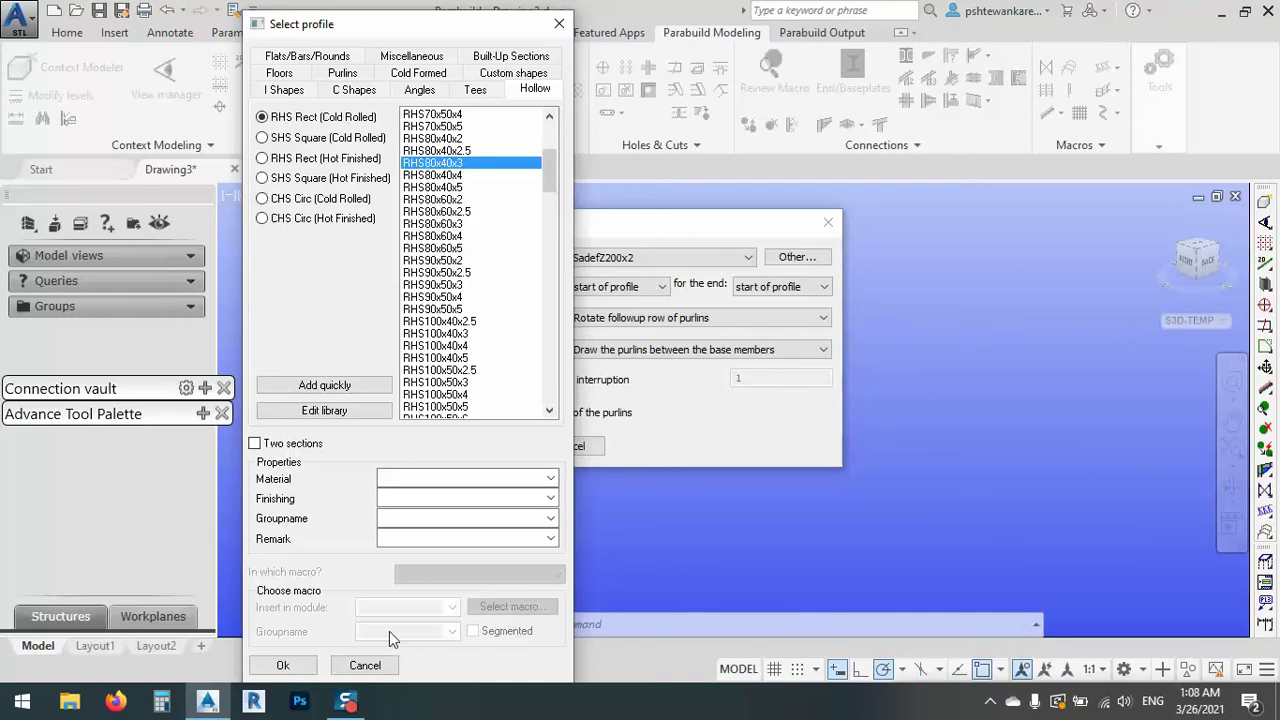
left_click(283, 665)
left_click(484, 446)
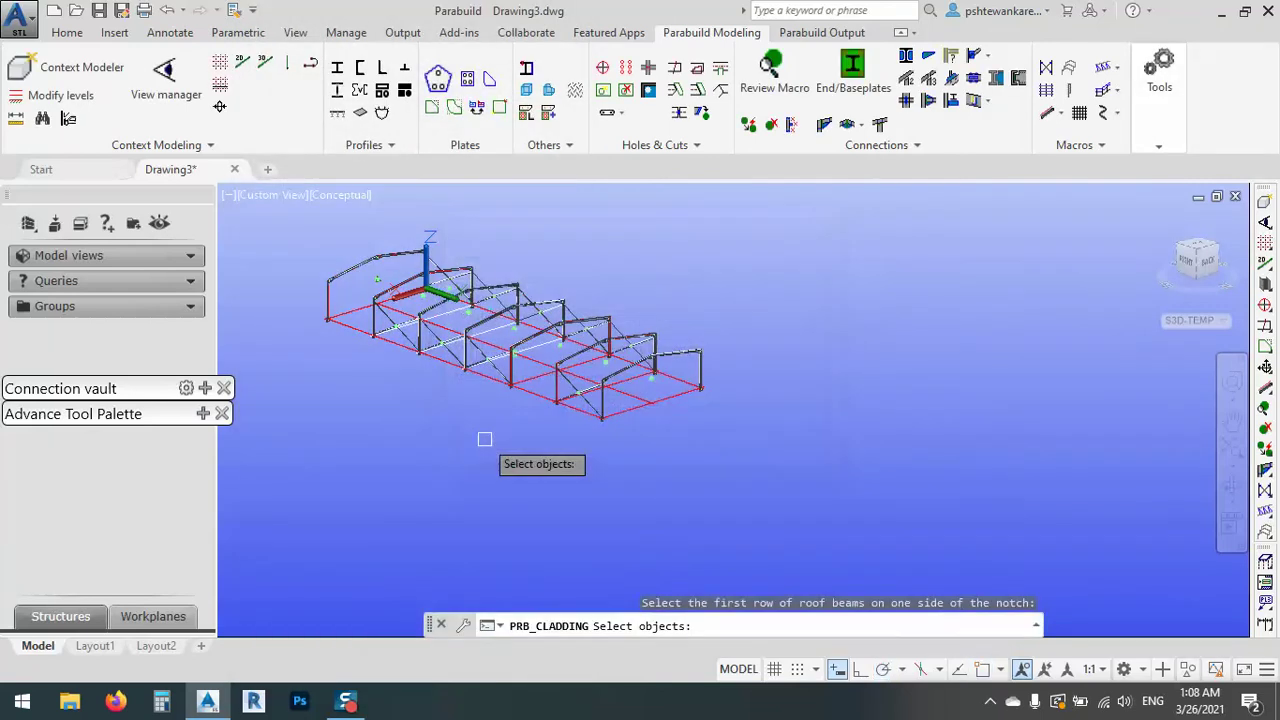
- Select the seven roof beams on one side of the ridge as the first row for the cladding
scroll(345, 272, "up", 3)
left_click(342, 270)
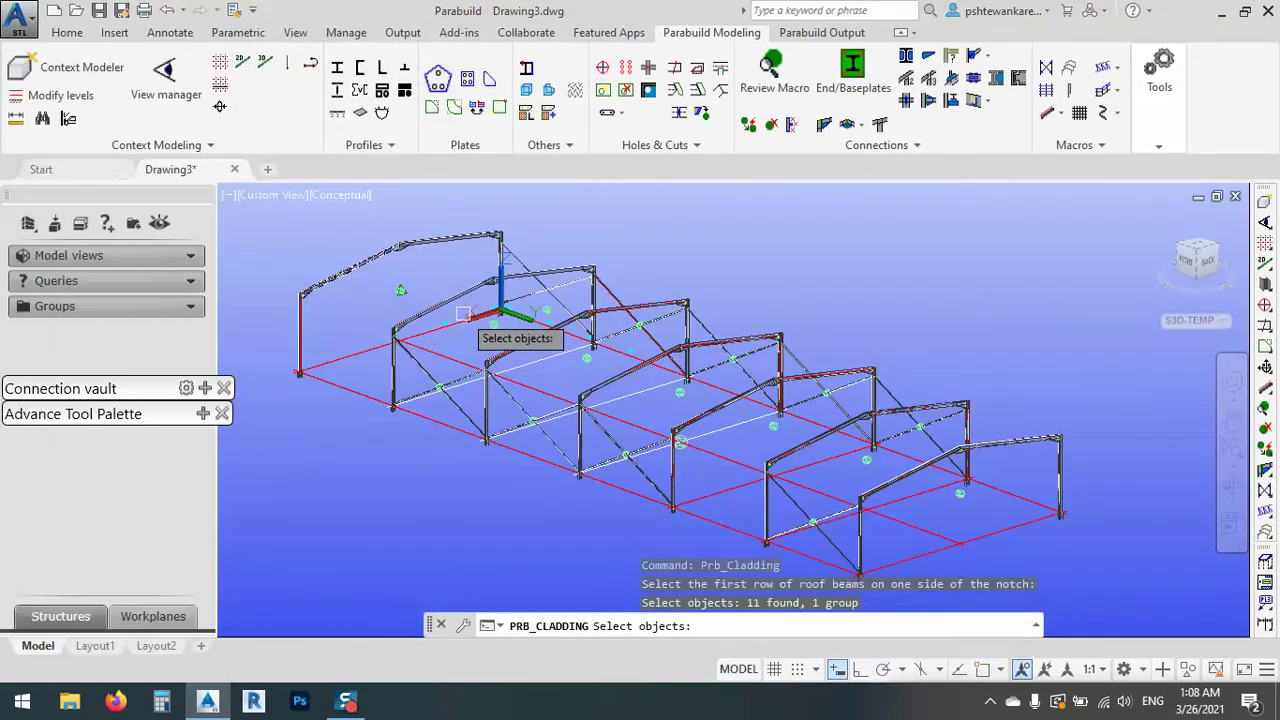
left_click(452, 302)
left_click(531, 337)
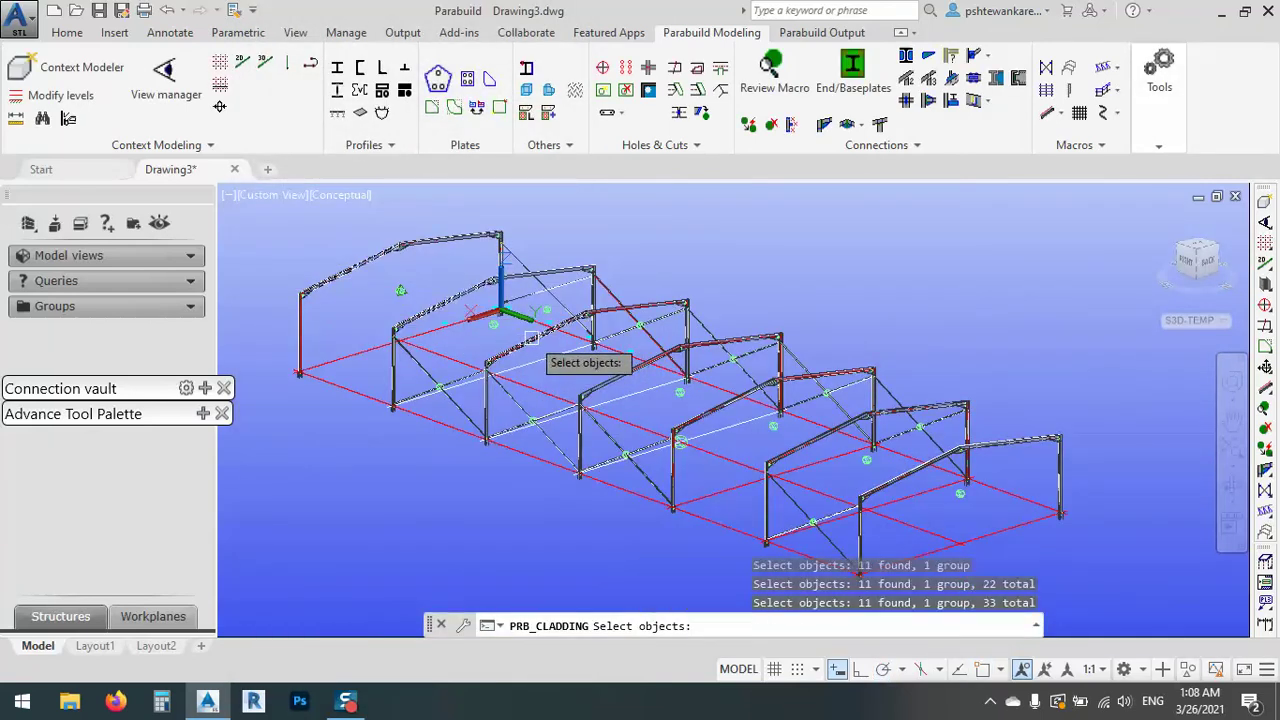
left_click(623, 369)
left_click(729, 405)
left_click(800, 442)
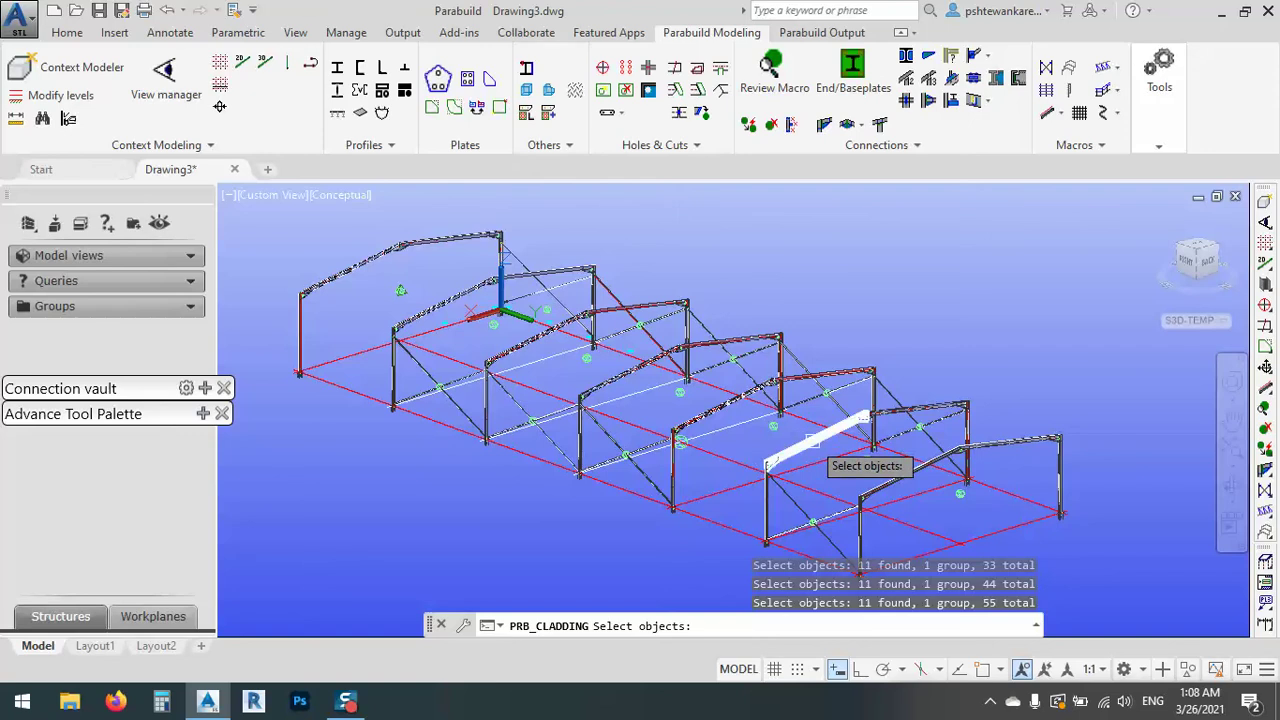
left_click(904, 473)
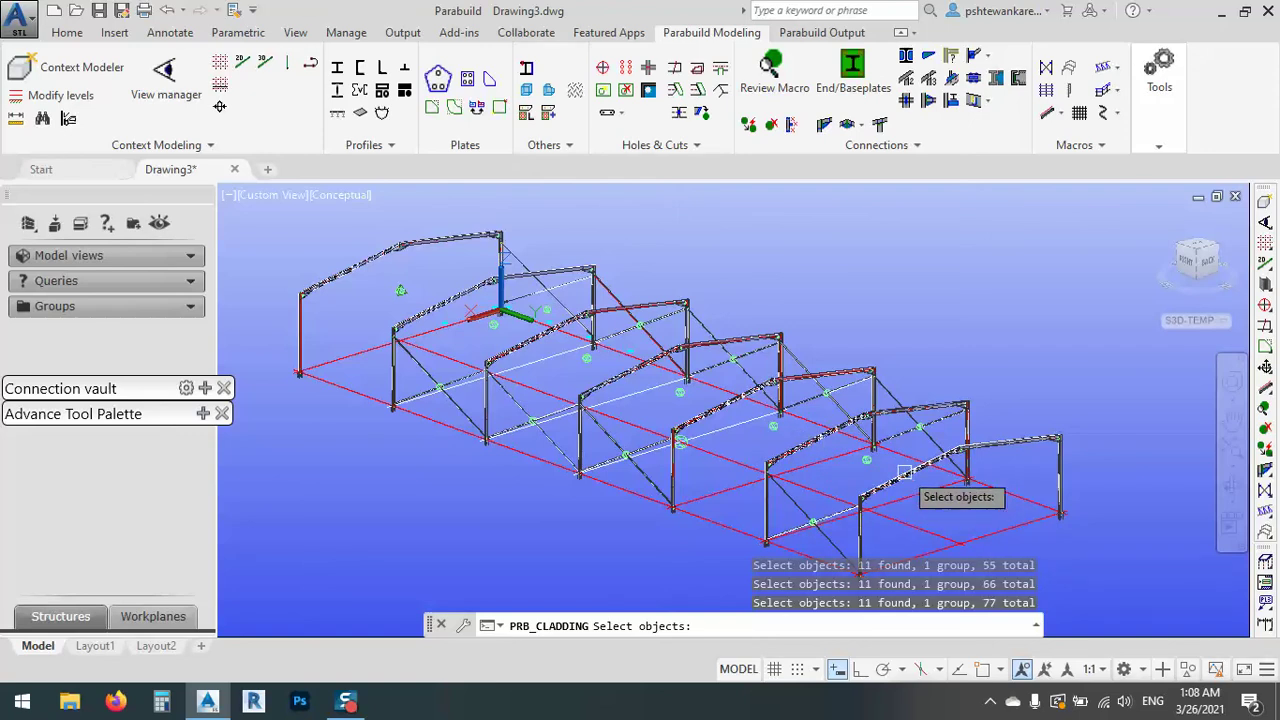
key("Return")
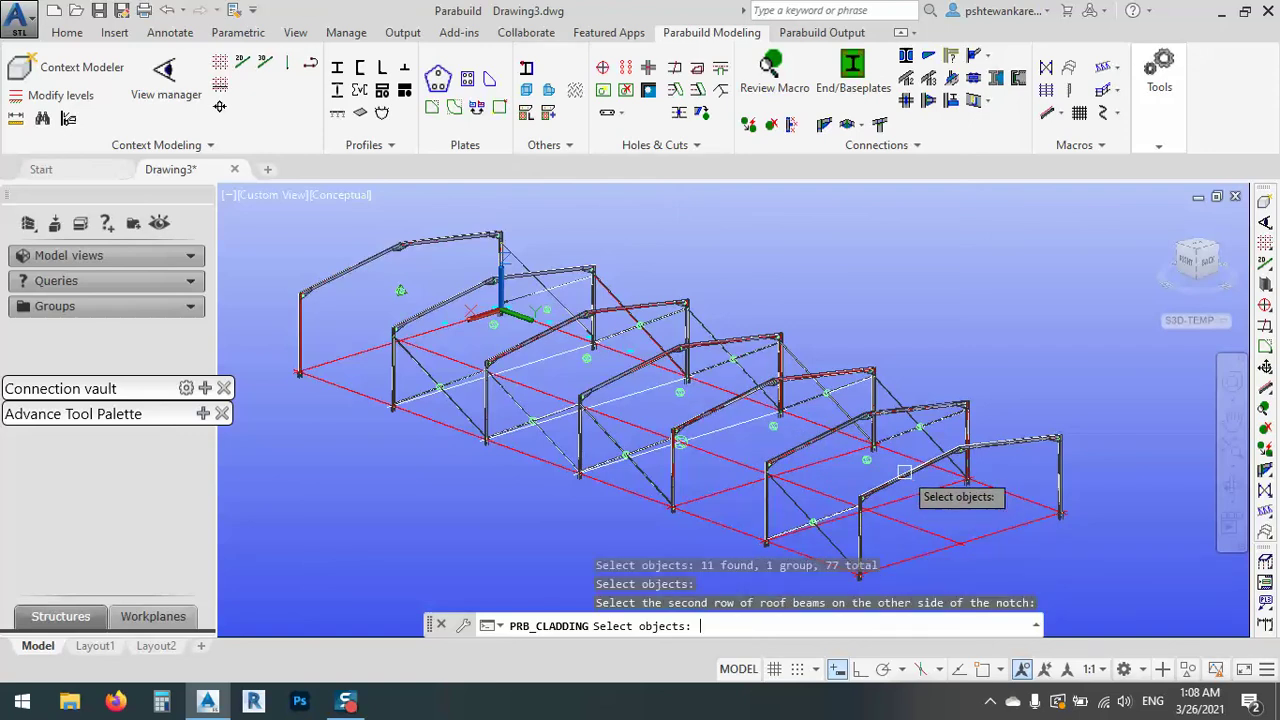
- Generate the purlins by selecting the seven roof beams on the other side of the ridge as the second row, and accept the proxy information
left_click(435, 238)
left_click(590, 272)
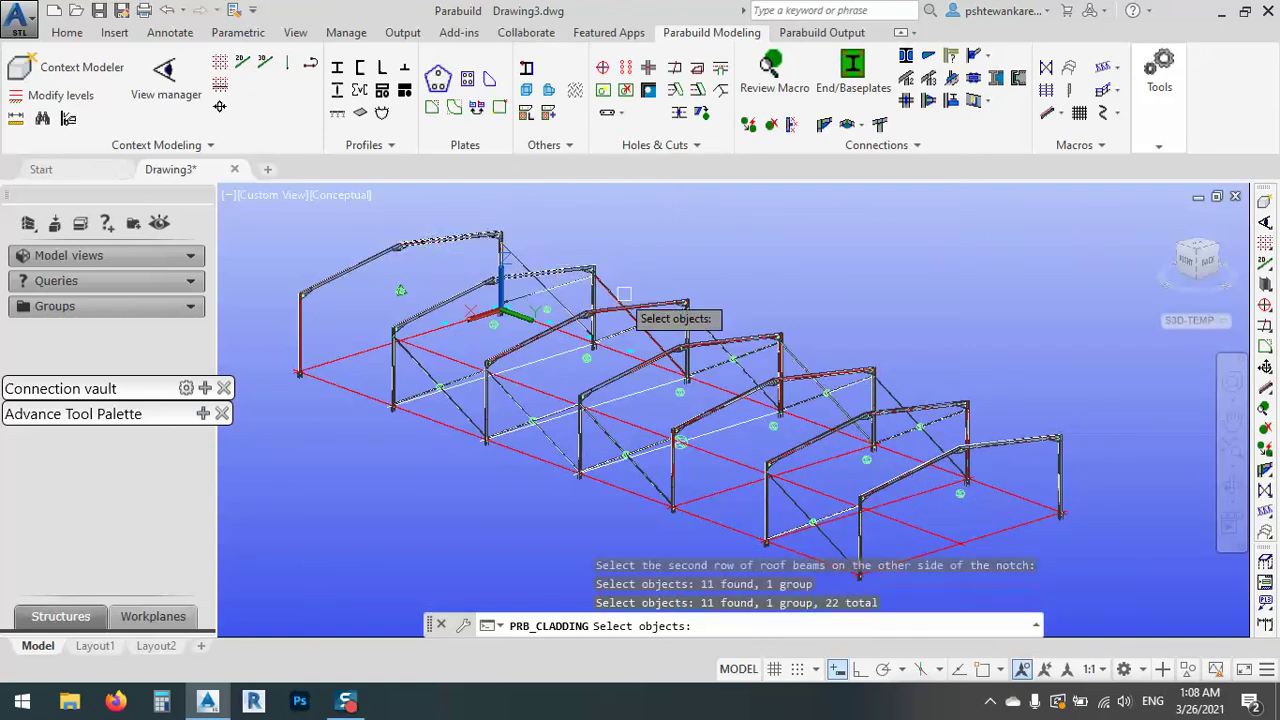
left_click(648, 308)
left_click(731, 343)
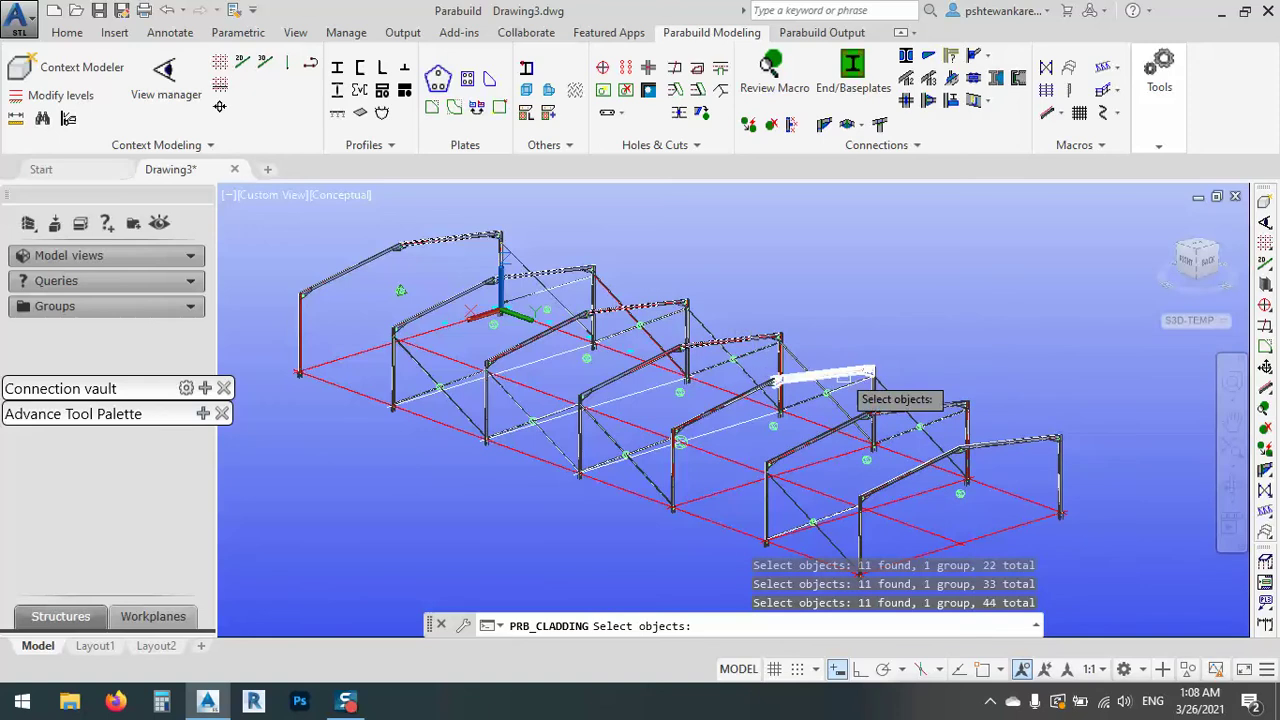
left_click(828, 370)
left_click(934, 410)
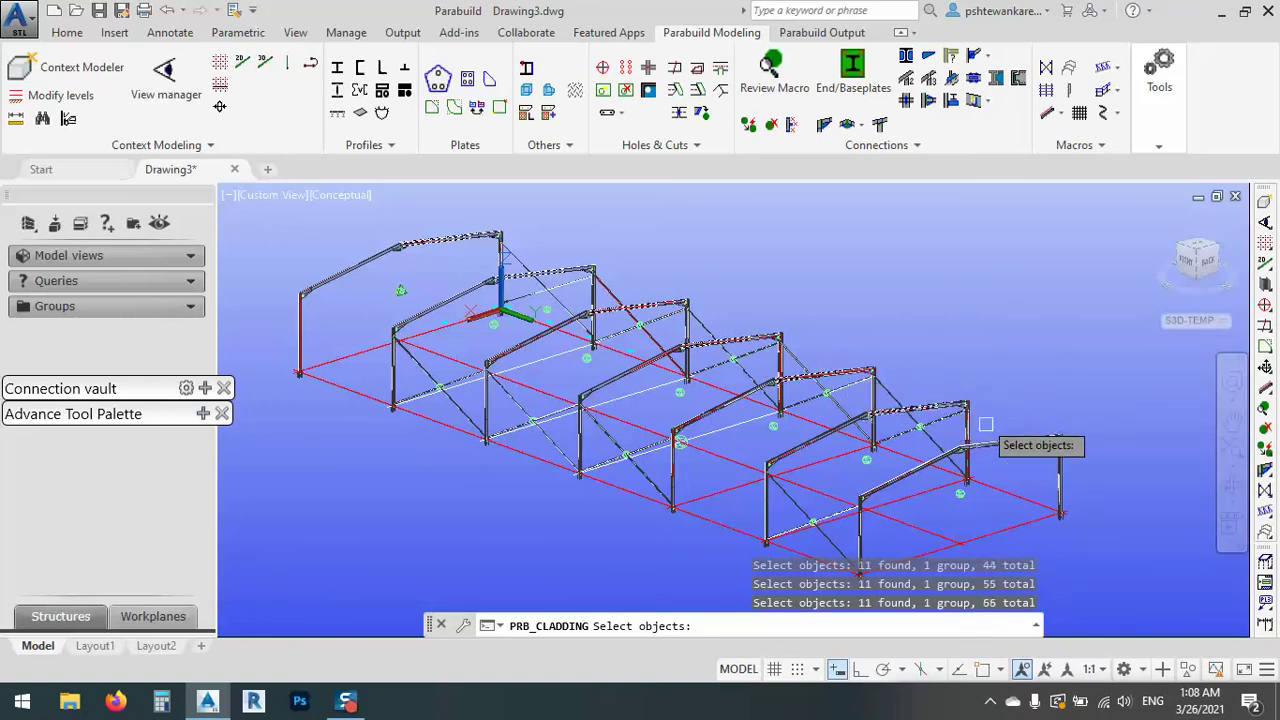
left_click(1013, 440)
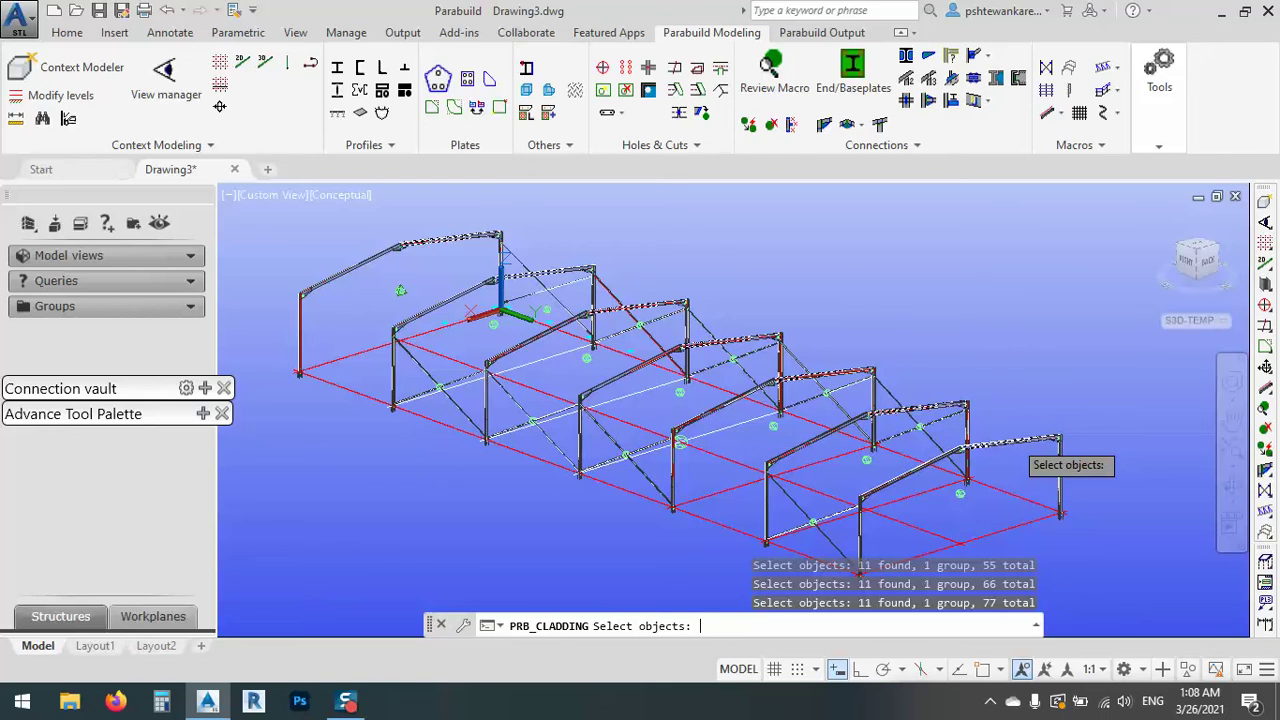
key("Return")
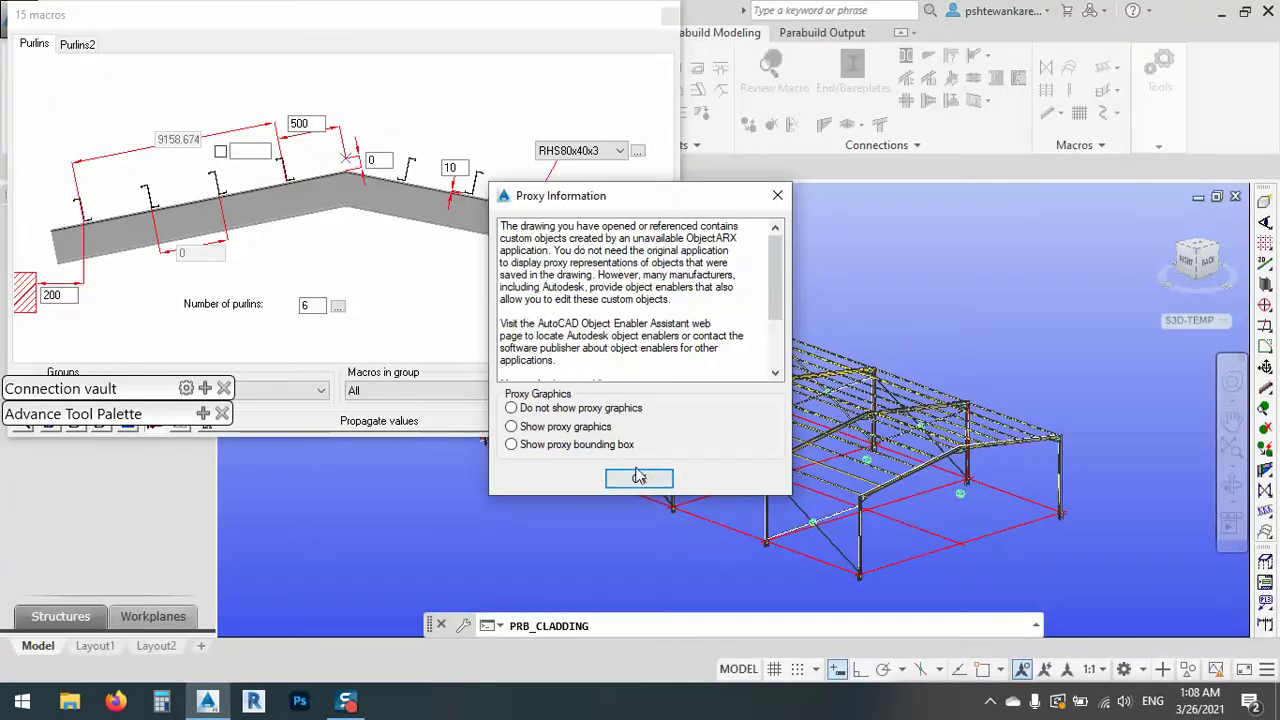
left_click(639, 477)
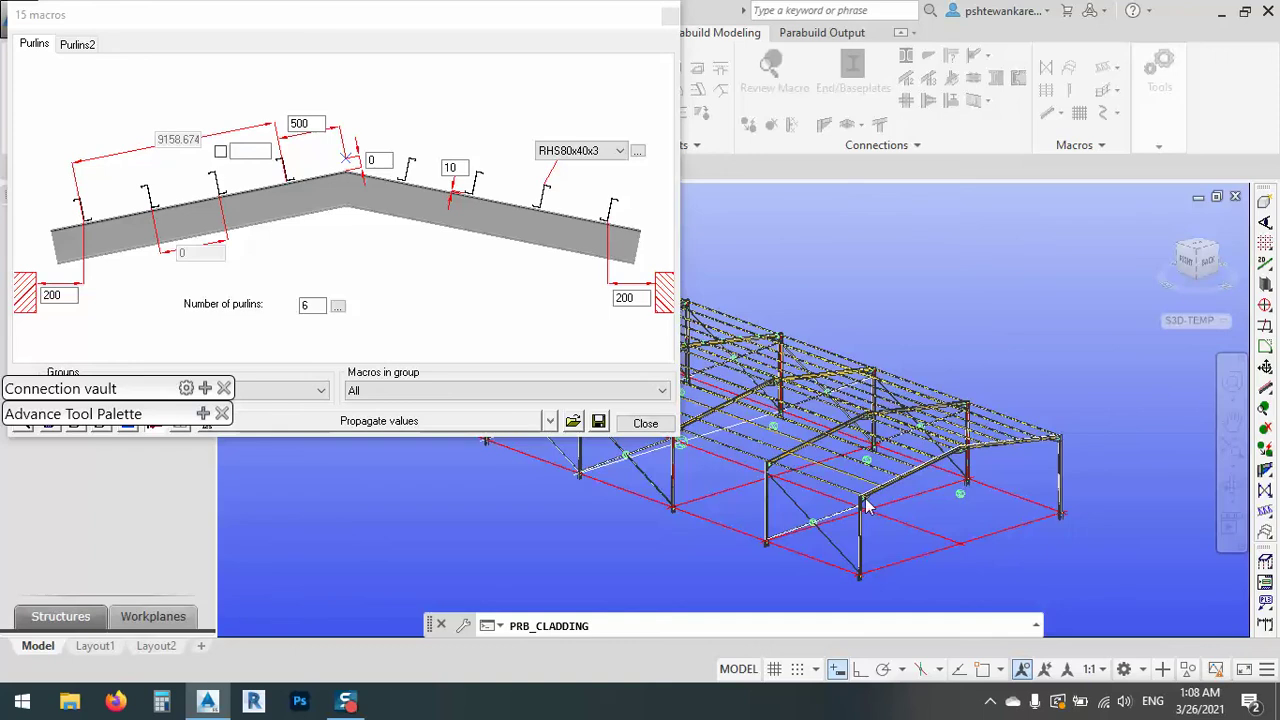
- Examine the generated purlins where they meet on top of a roof beam
scroll(850, 498, "up", 5)
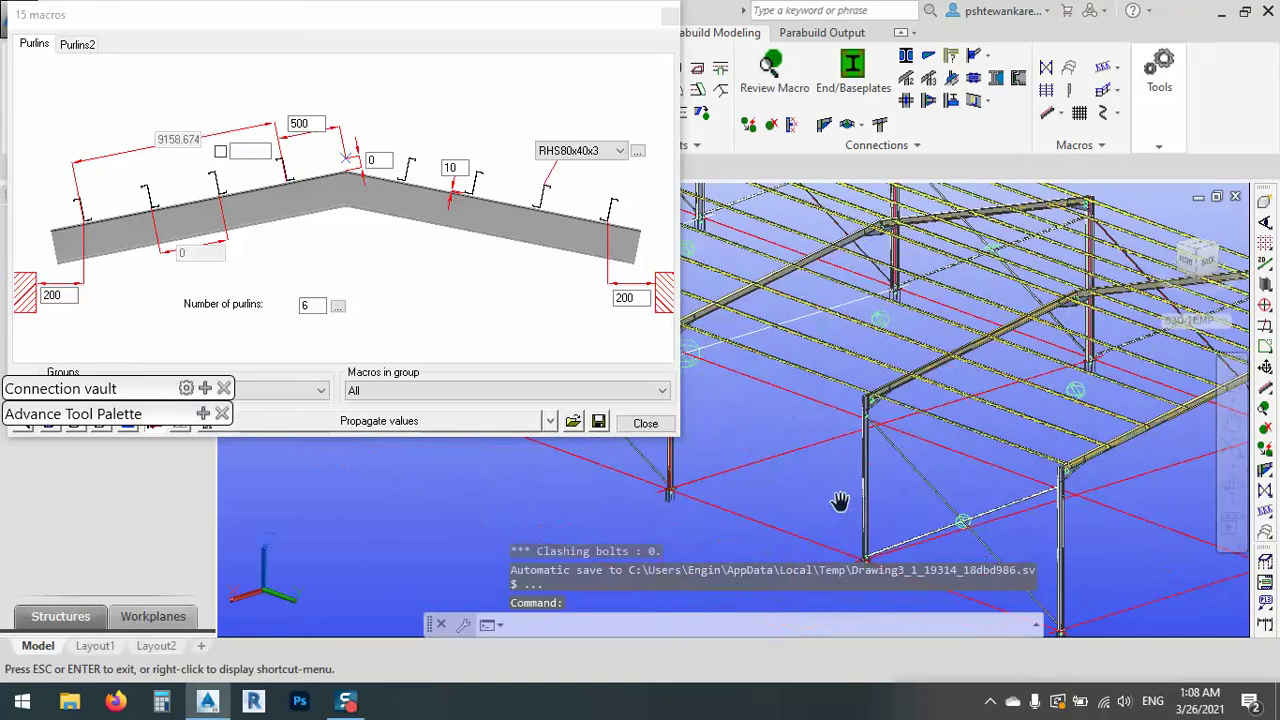
scroll(1088, 435, "up", 5)
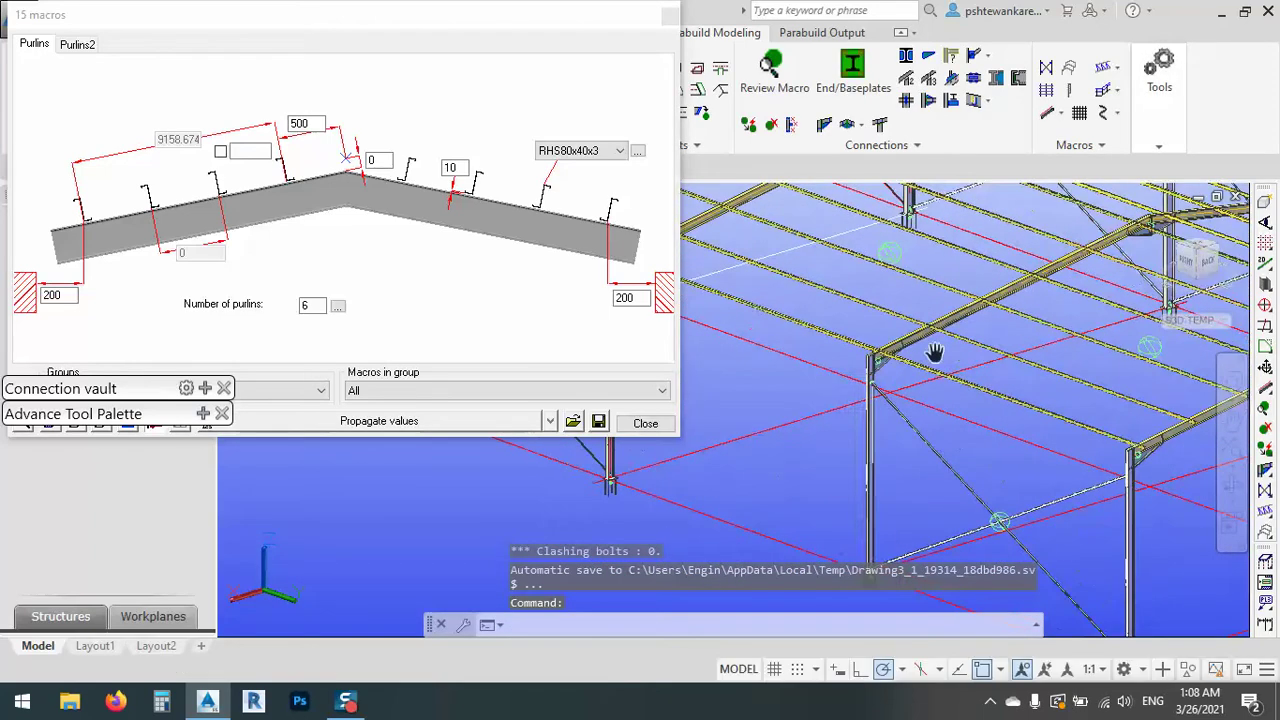
scroll(958, 320, "down", 5)
left_click_drag(789, 474, 849, 474)
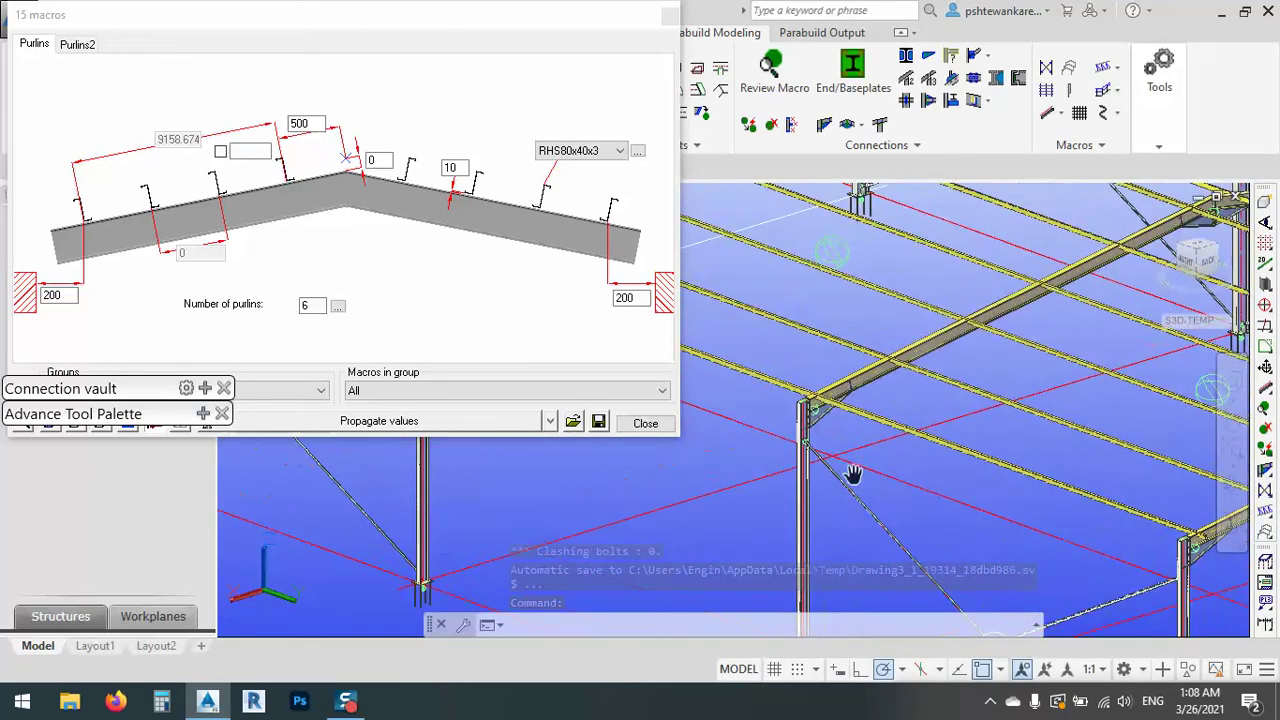
right_click(907, 432)
left_click(950, 108)
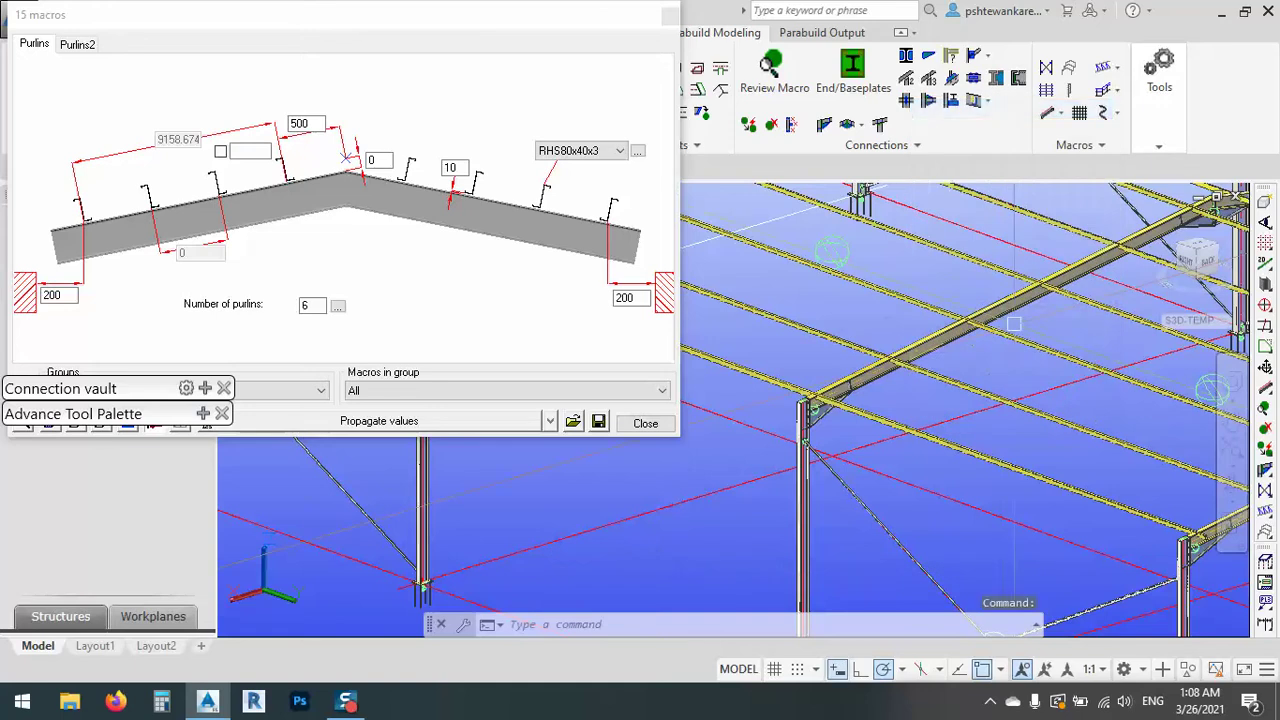
left_click_drag(990, 390, 956, 374)
scroll(956, 374, "up", 8)
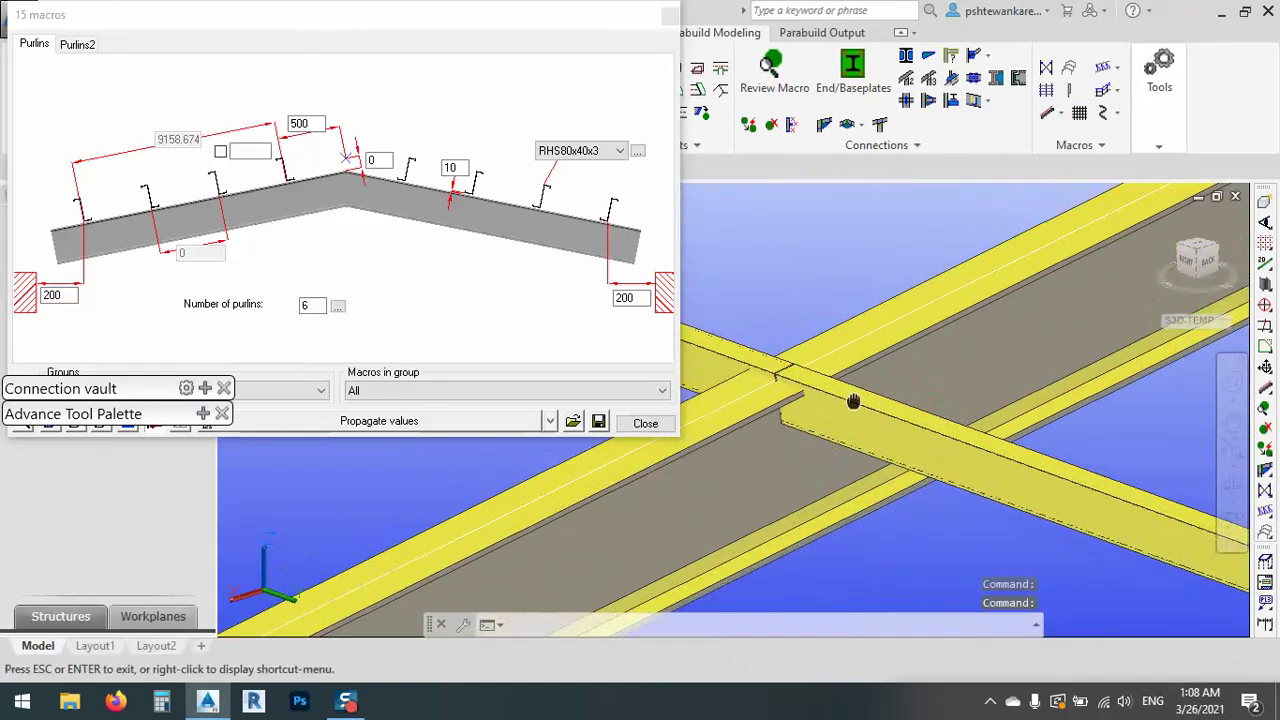
- Enable the optional value field along the roof slope in the Apex purlin settings, leaving its value empty
scroll(956, 374, "down", 6)
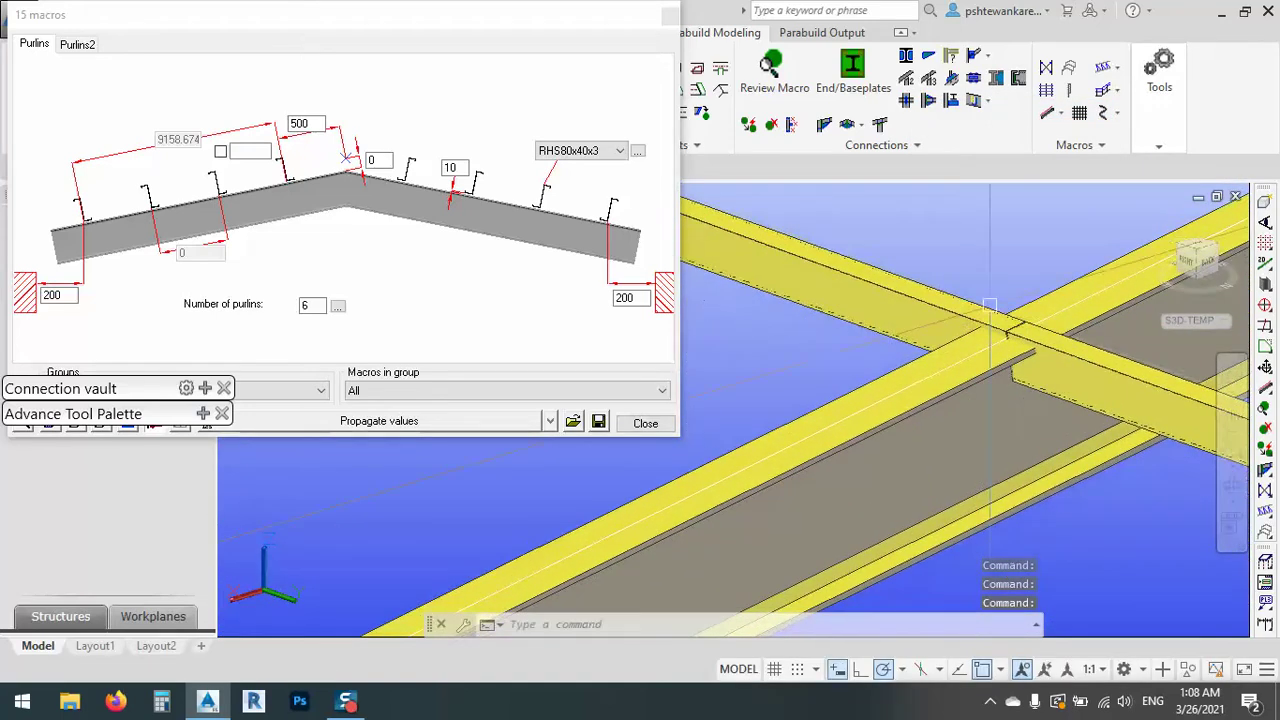
scroll(956, 350, "down", 3)
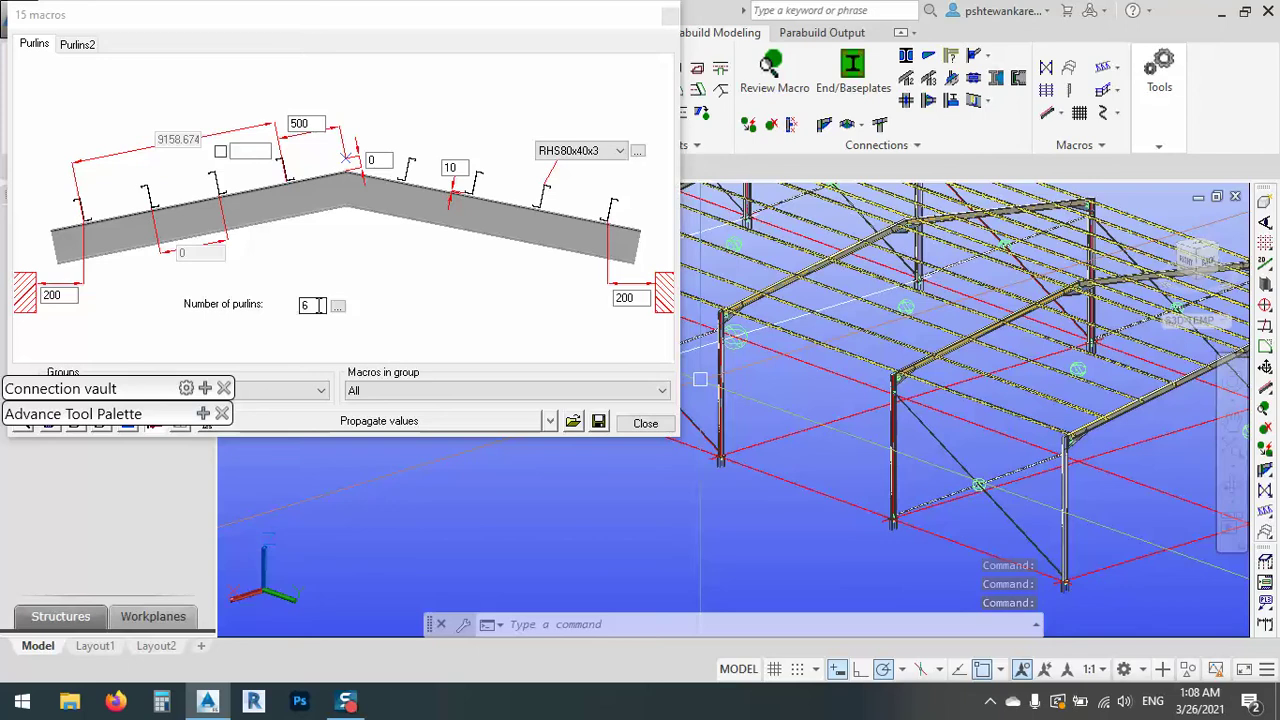
left_click(220, 151)
left_click(248, 152)
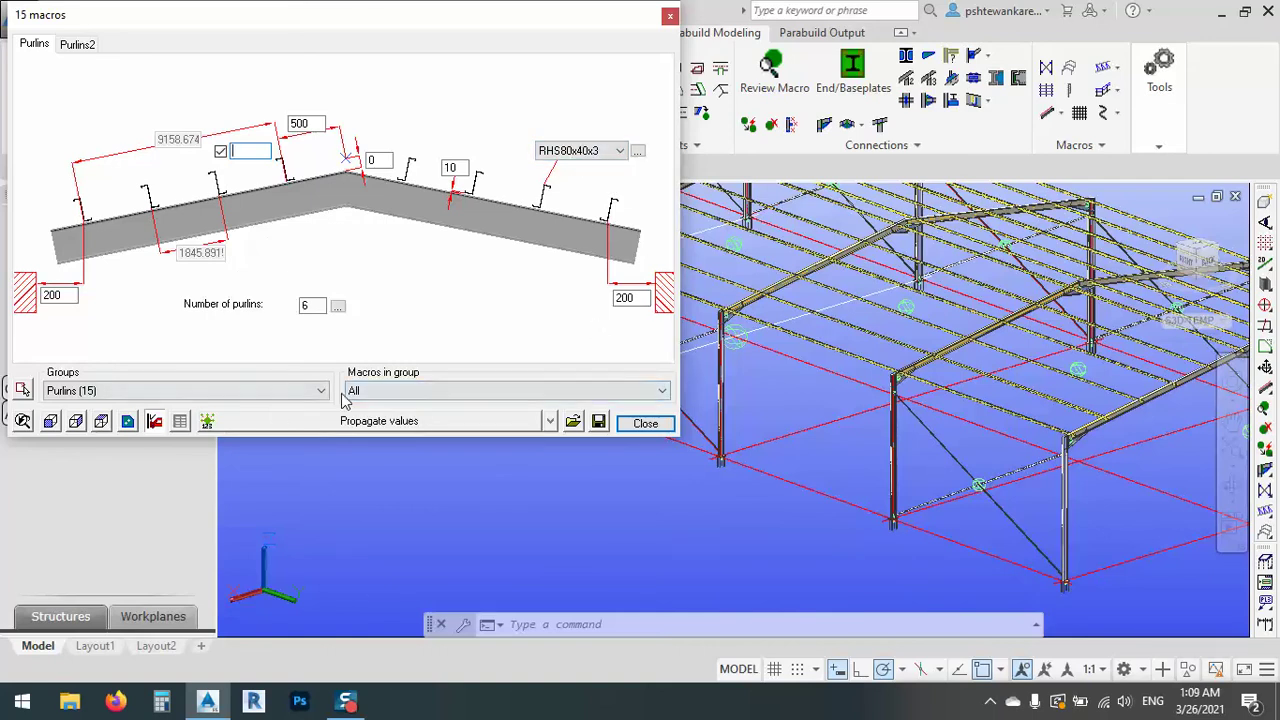
- Review the purlin end overhang settings against the eaves corner, and close the settings of the purlin macros
left_click(82, 46)
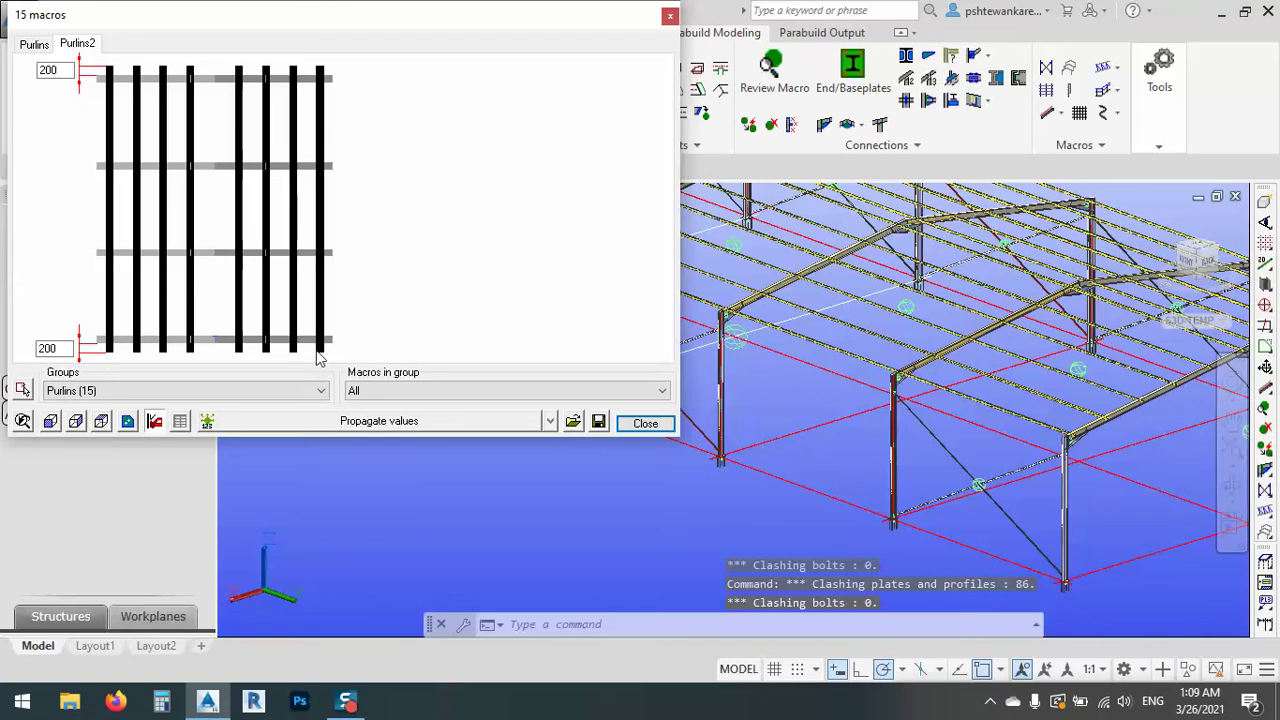
scroll(1032, 484, "up", 6)
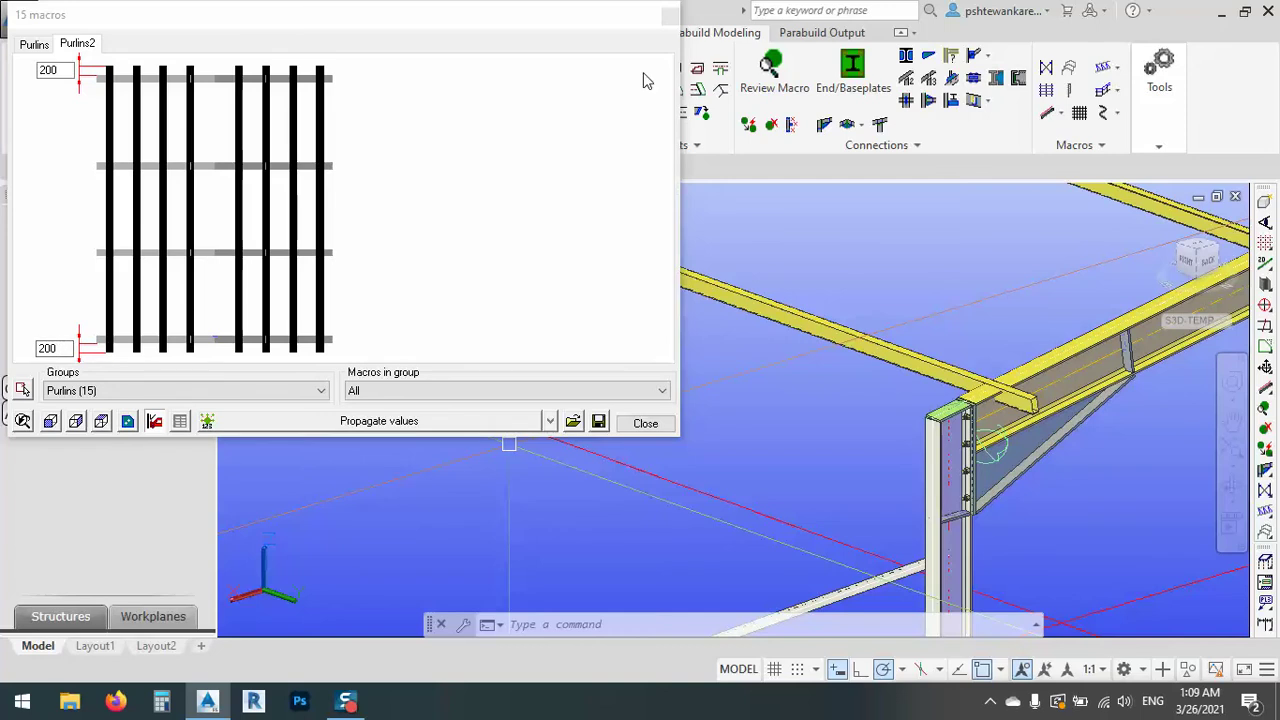
left_click(670, 16)
scroll(771, 463, "down", 2)
middle_click_drag(771, 463, 988, 565)
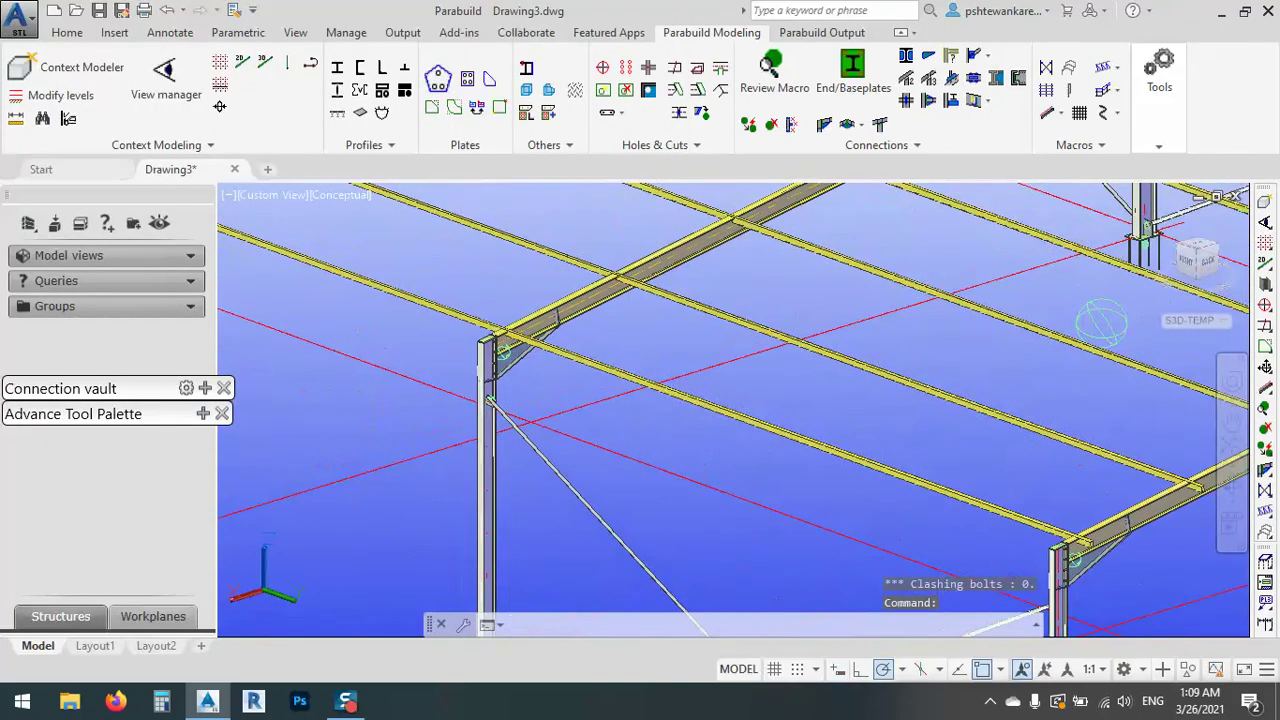
- Open the Apex Purlins settings of the eaves purlin and try the Under section displacement for its RHS80x40x3 profile
left_click(628, 372)
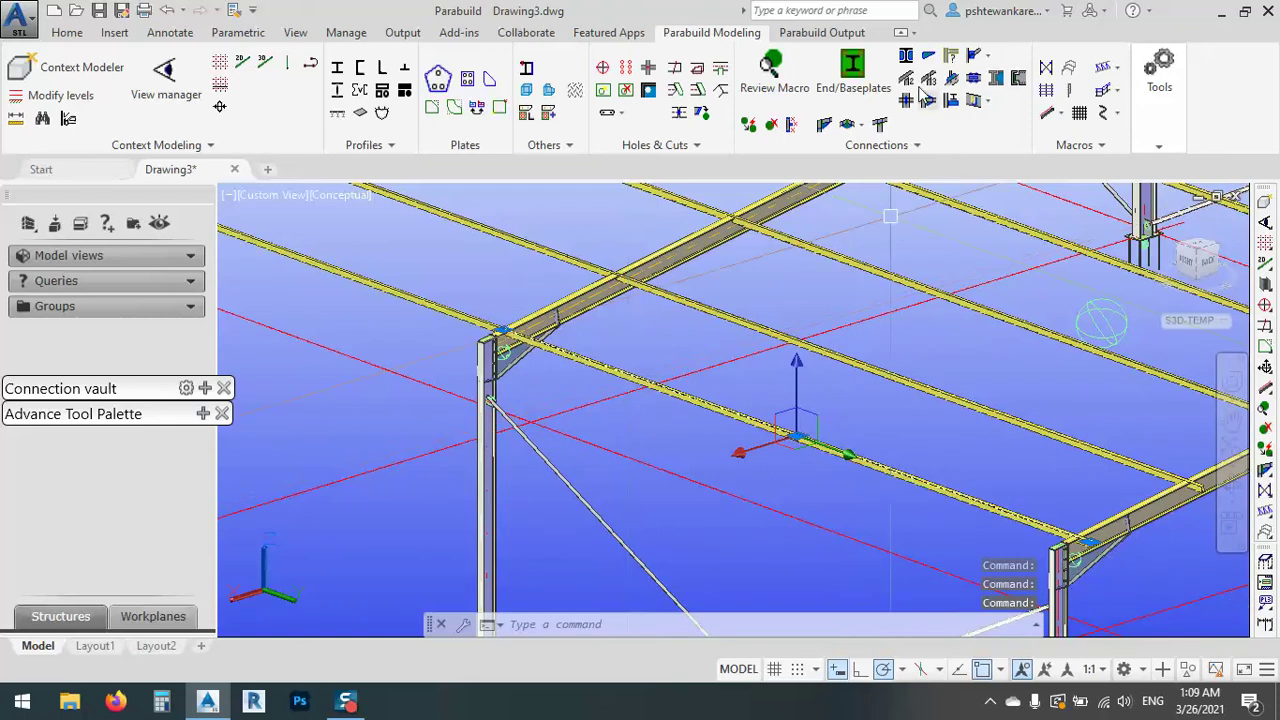
left_click(771, 62)
left_click(627, 374)
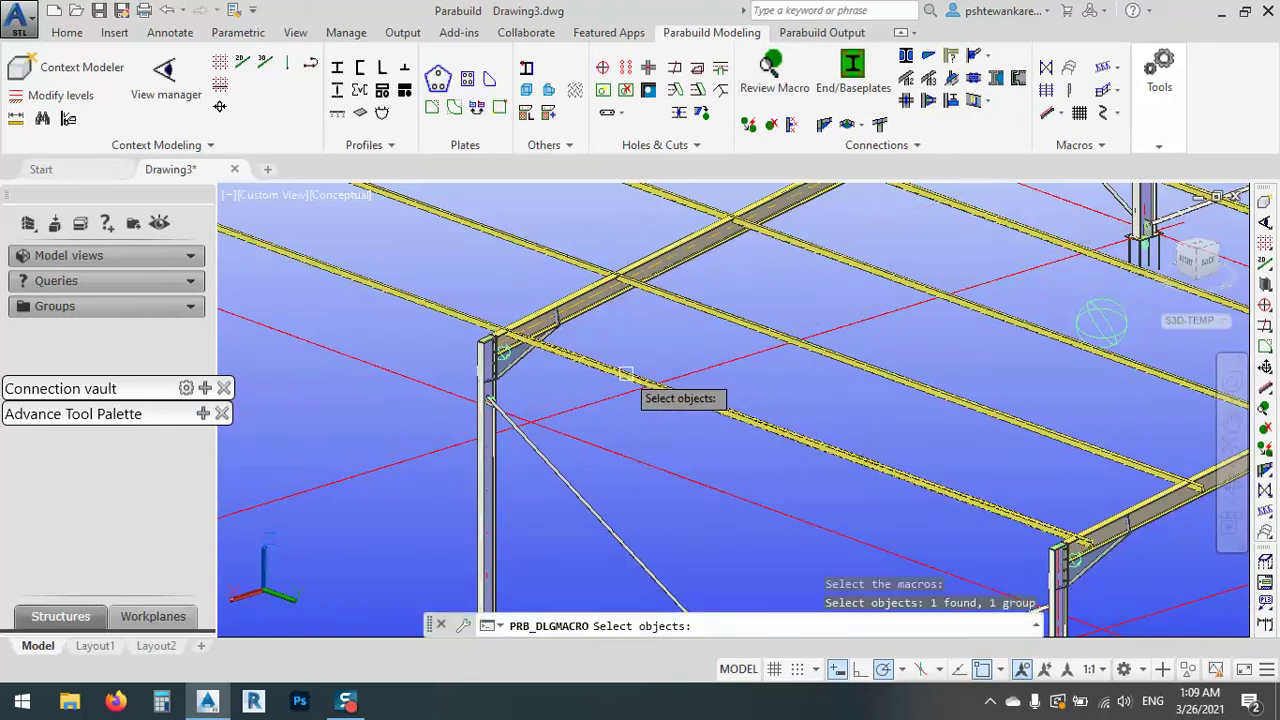
key("Return")
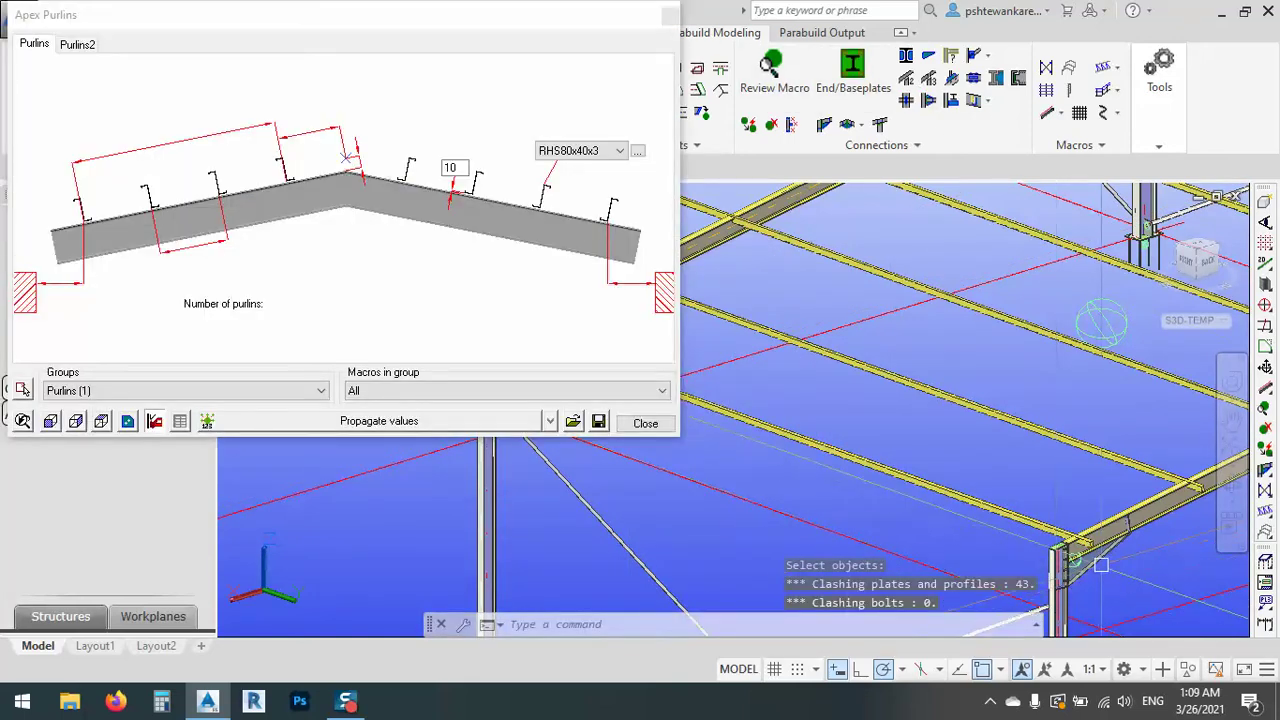
scroll(1054, 484, "up", 5)
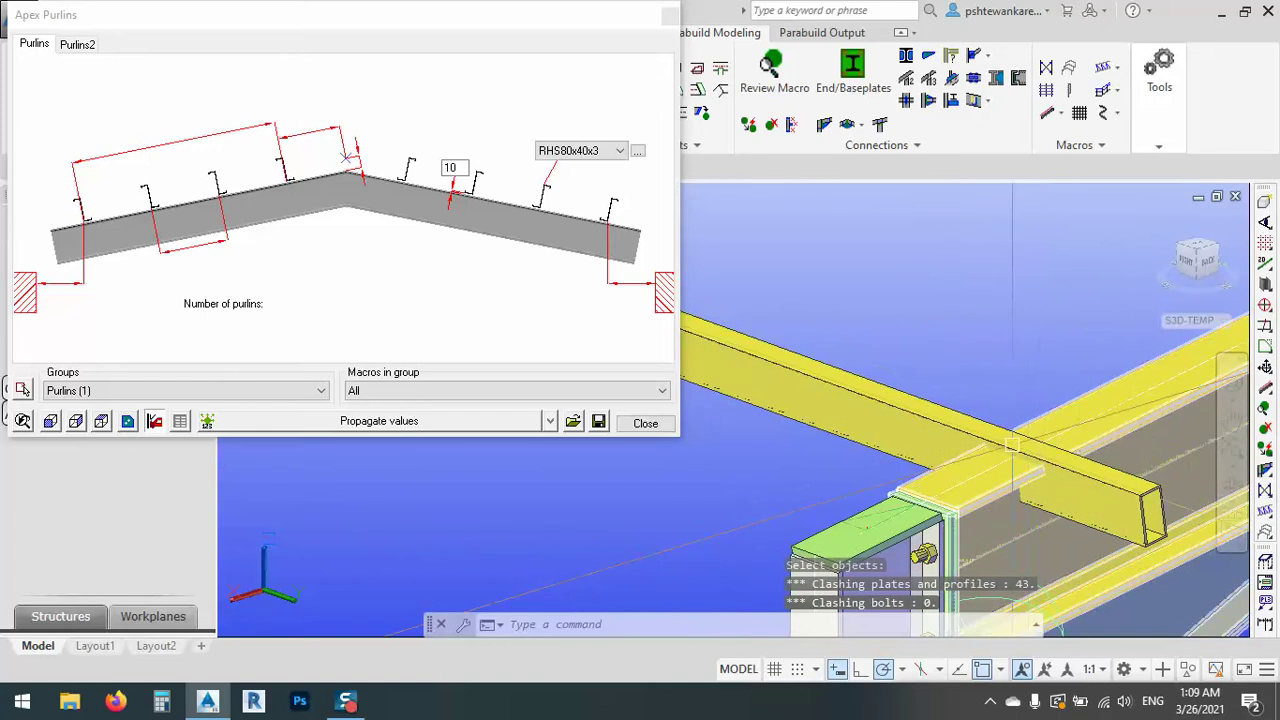
left_click(638, 151)
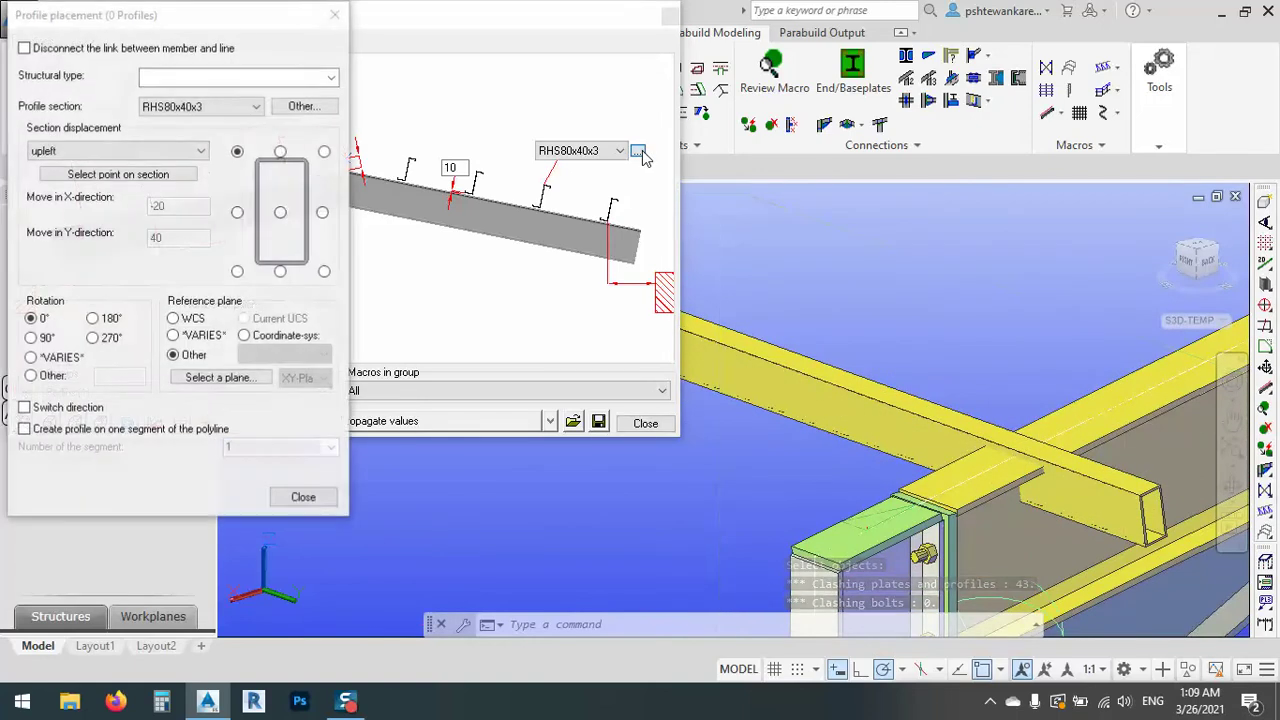
left_click(281, 271)
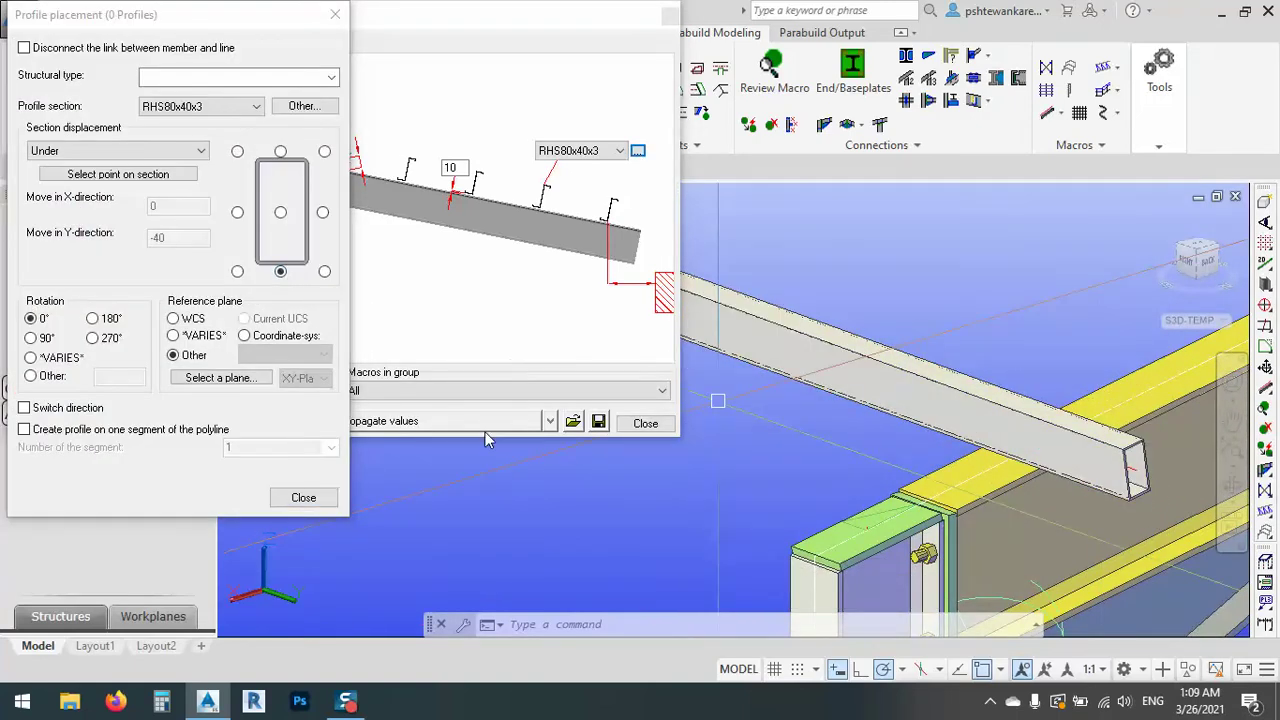
- Compare the Middle and Under section displacements on the purlin, and accept the profile placement with Under
left_click(284, 214)
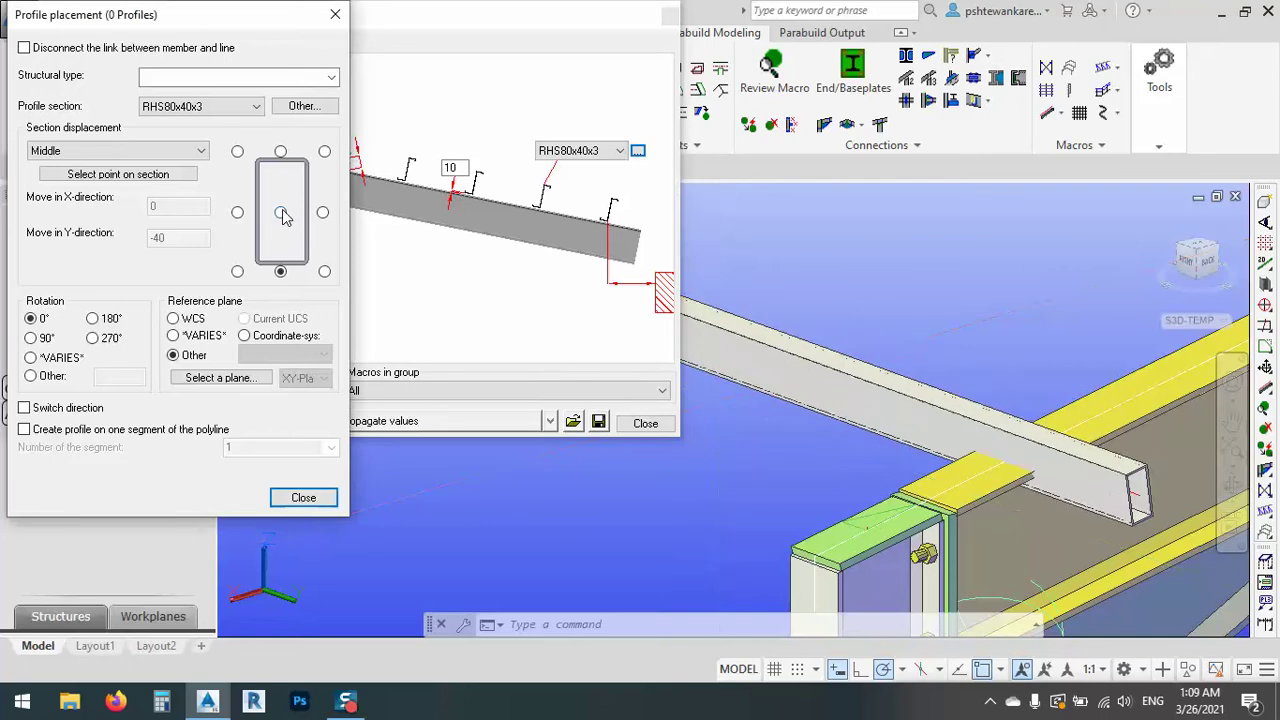
middle_click_drag(1093, 542, 959, 483)
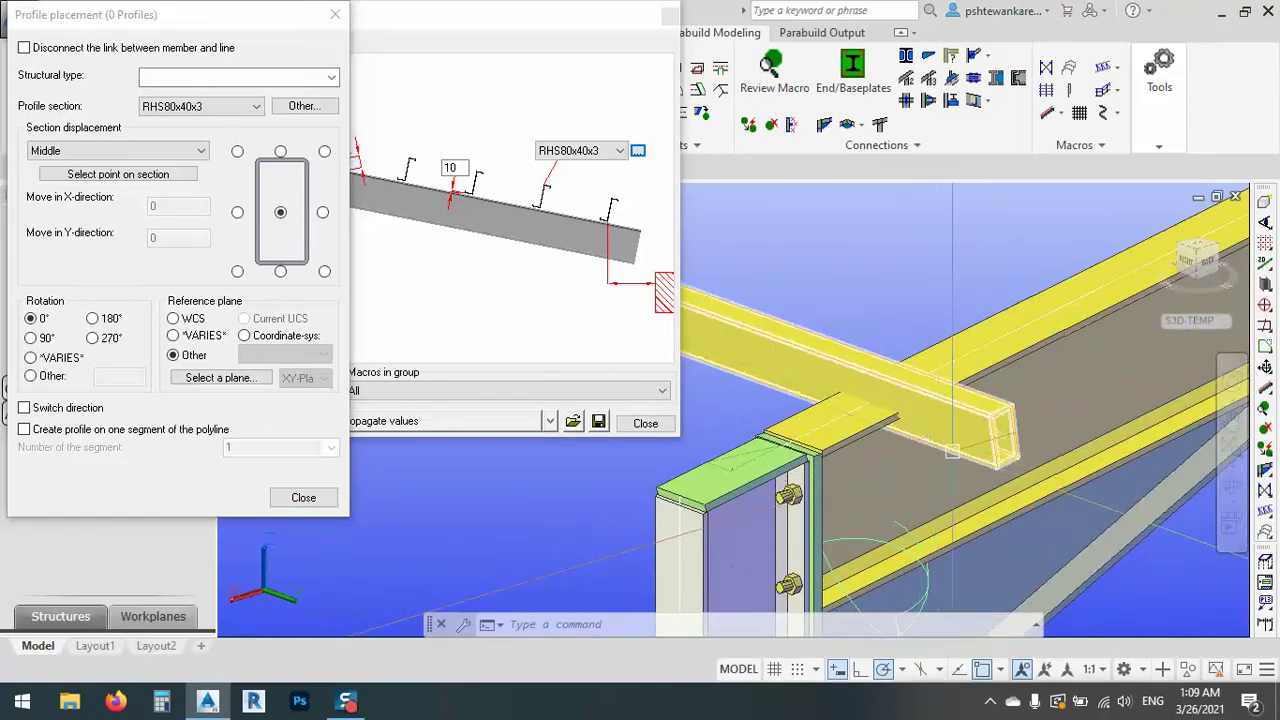
scroll(860, 424, "down", 6)
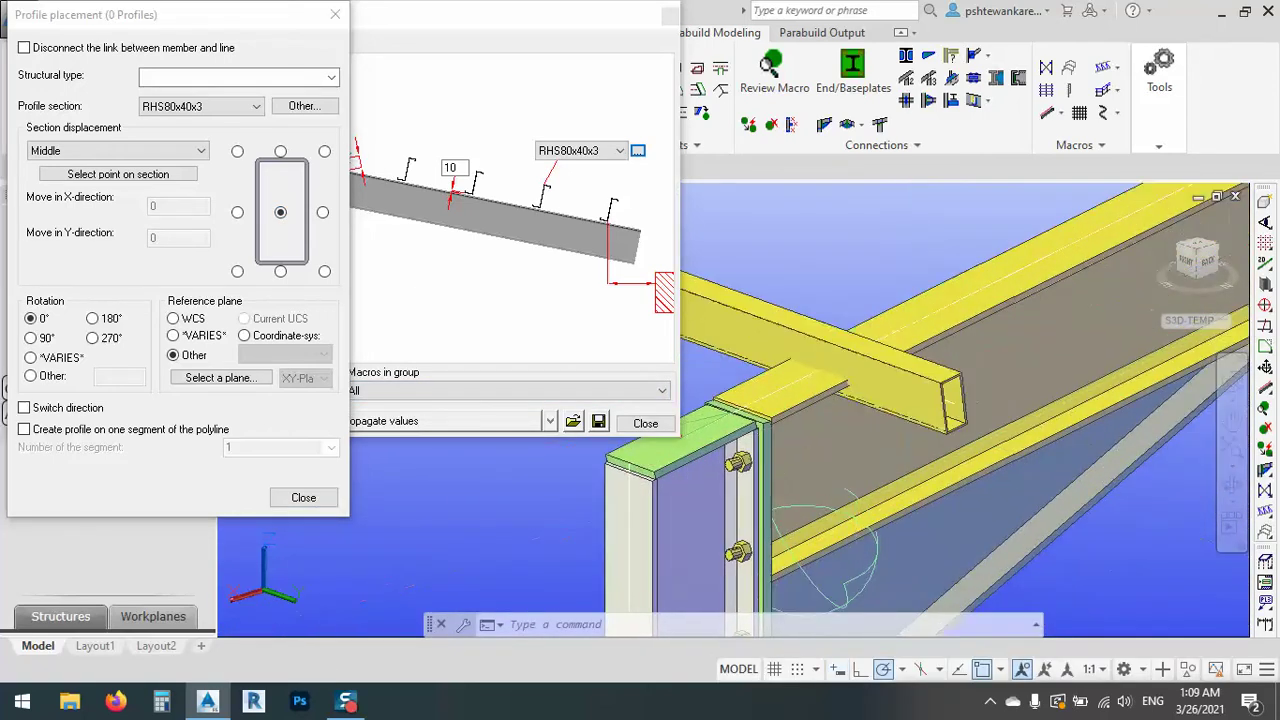
scroll(1137, 351, "up", 8)
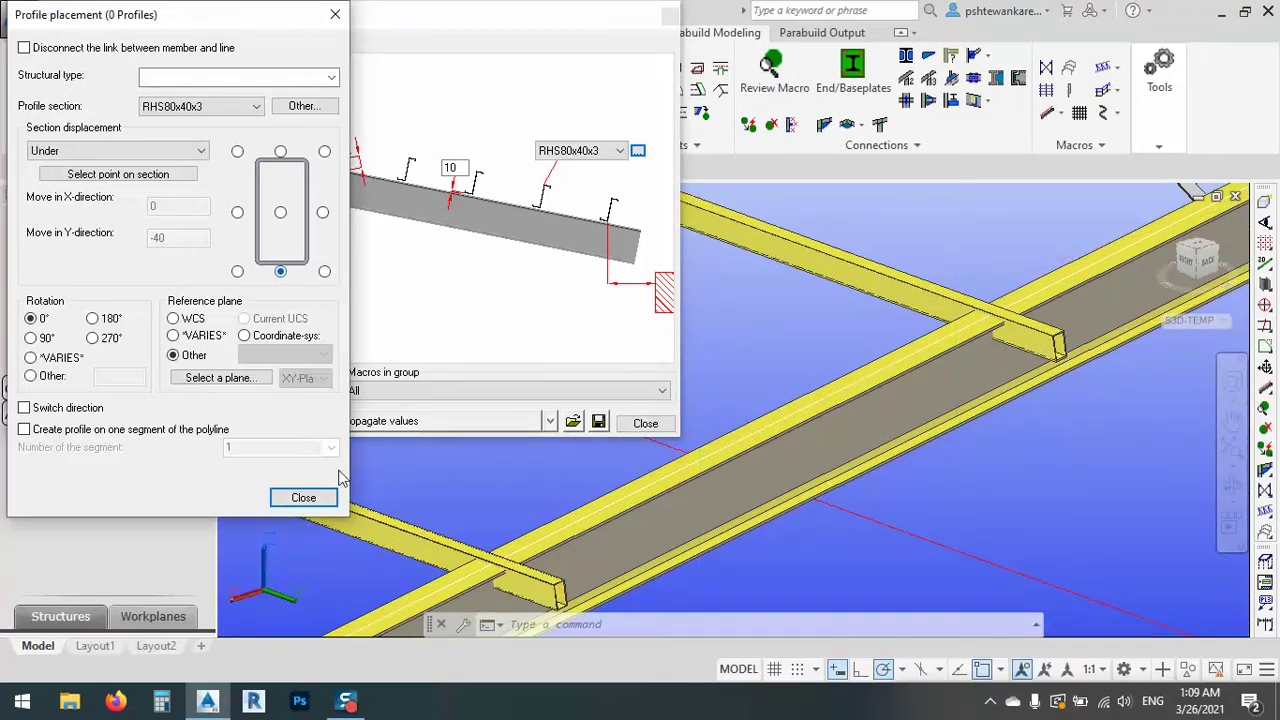
left_click(304, 498)
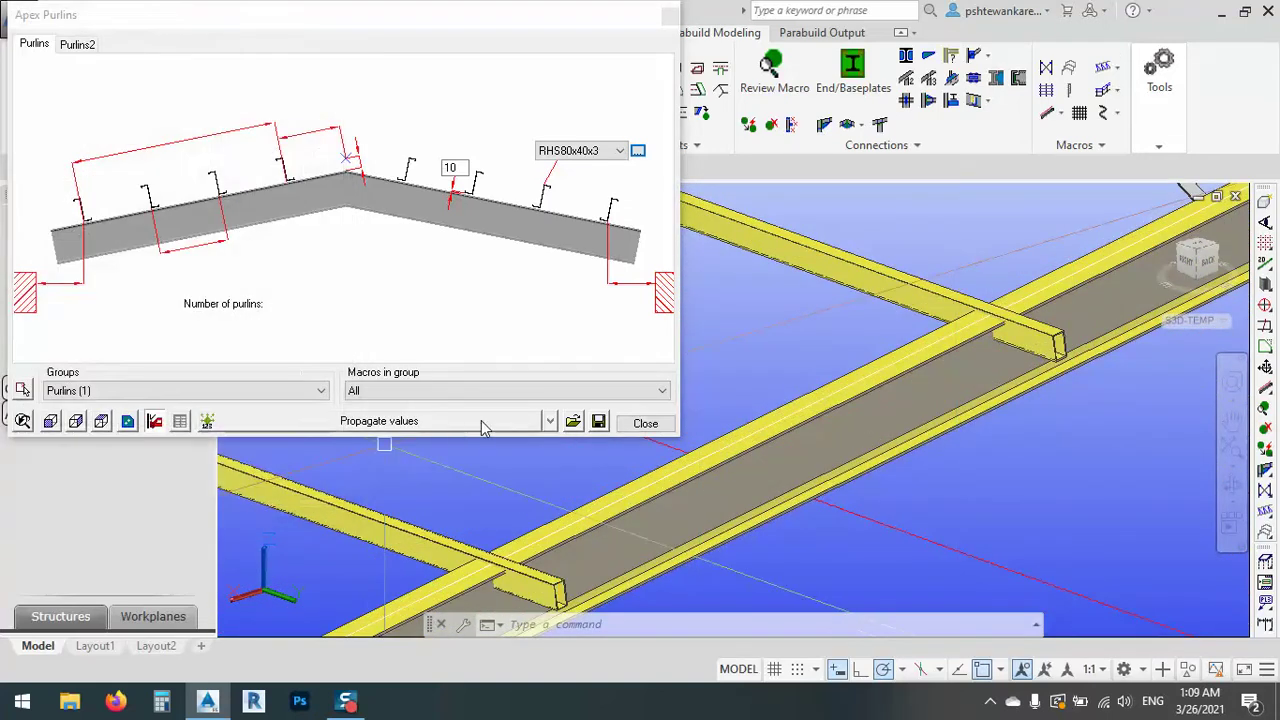
- Reopen the profile placement, try the Middle and Above section displacements, and close the Apex Purlins settings
scroll(775, 465, "down", 5)
scroll(775, 465, "up", 5)
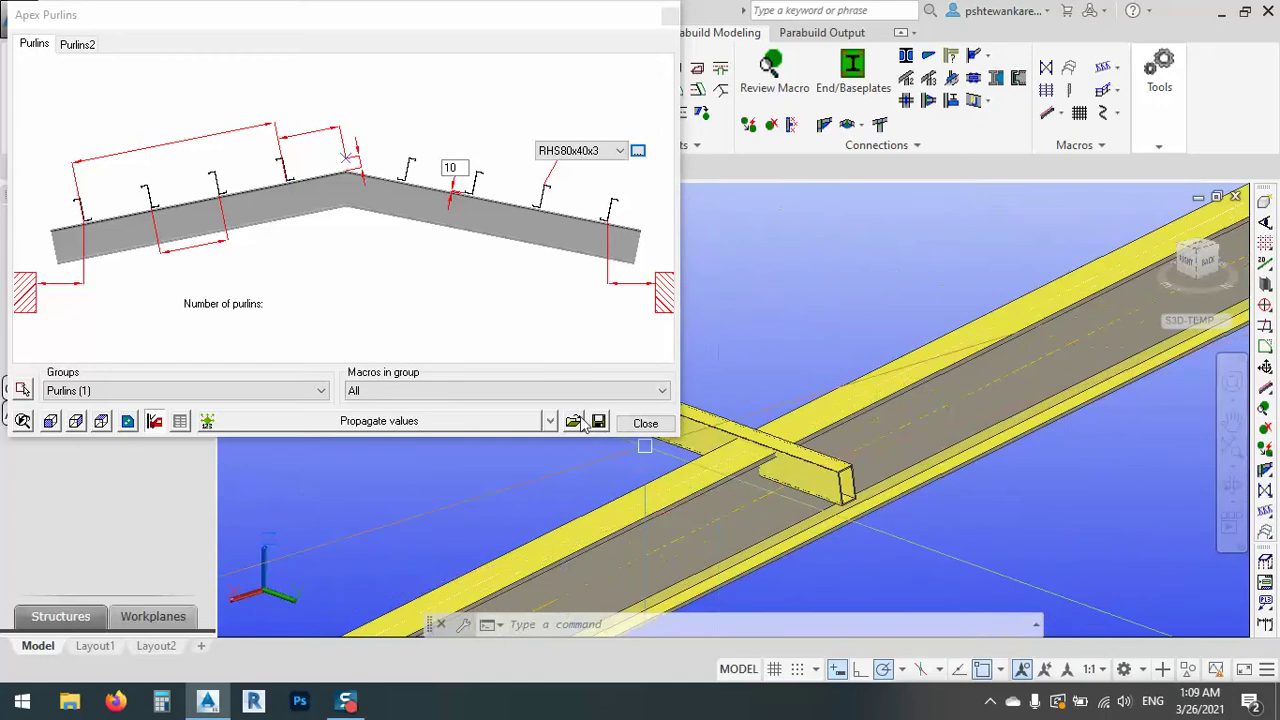
left_click(638, 150)
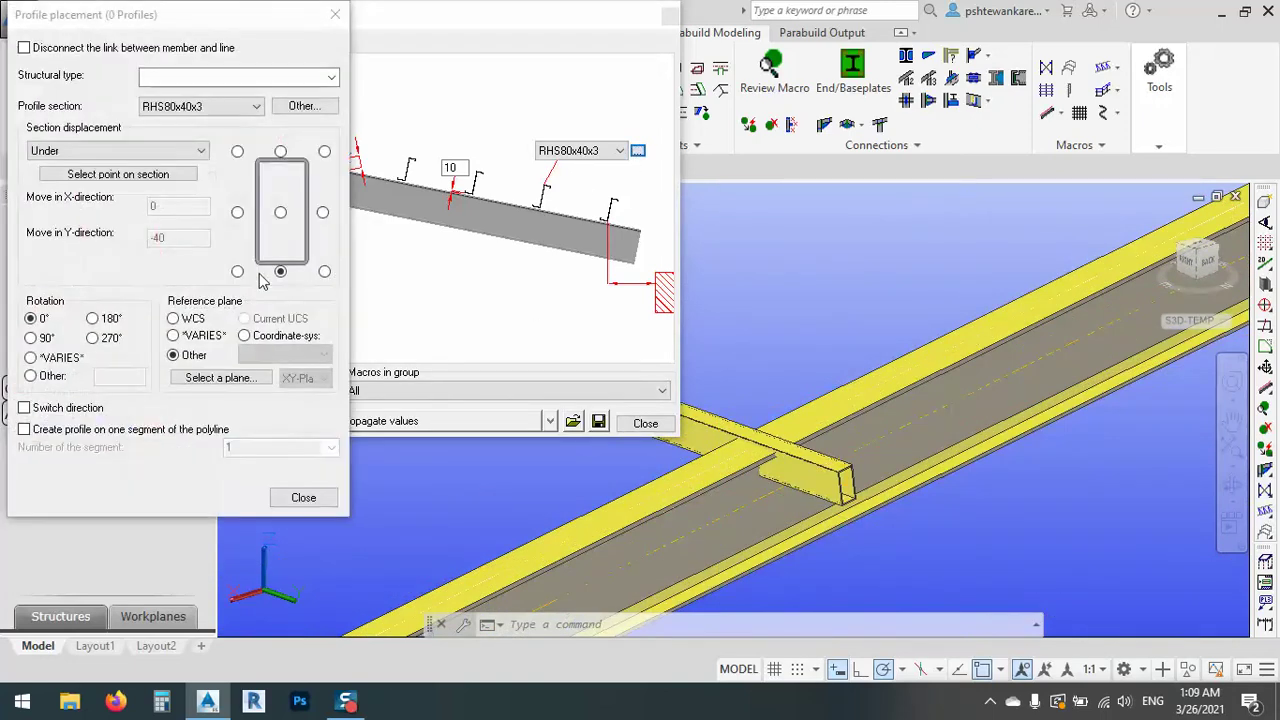
left_click(280, 212)
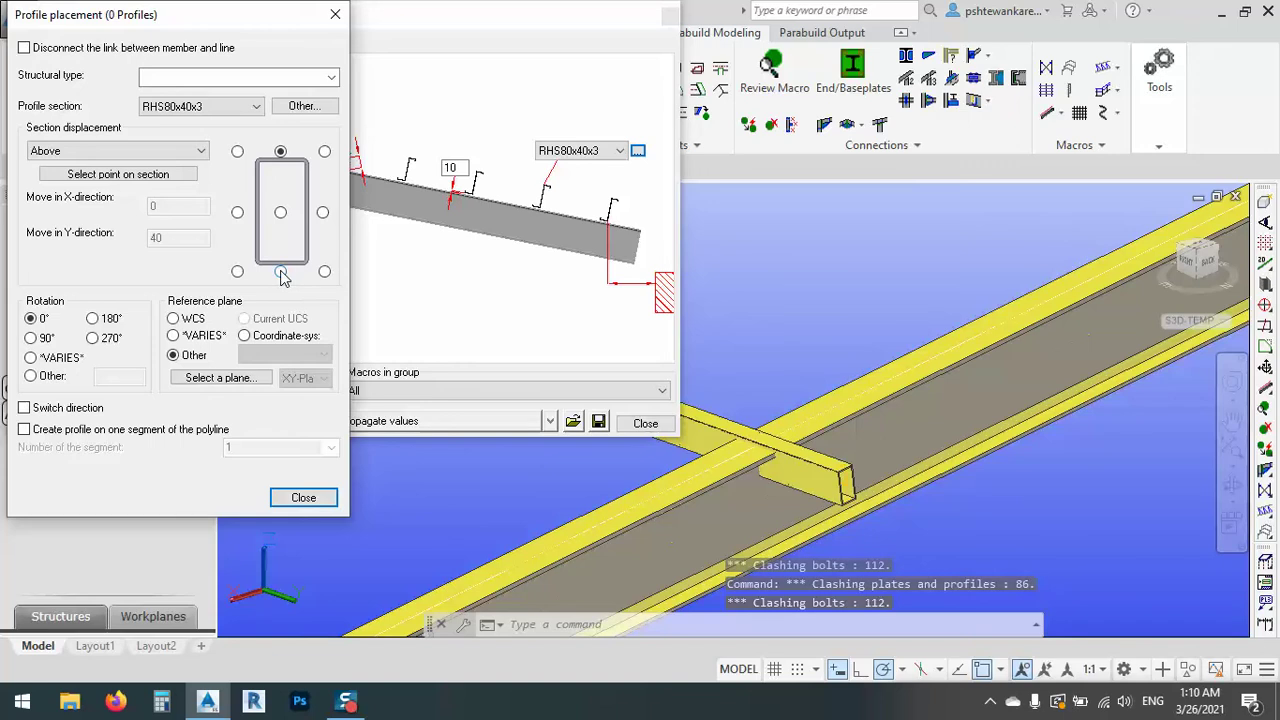
left_click(303, 497)
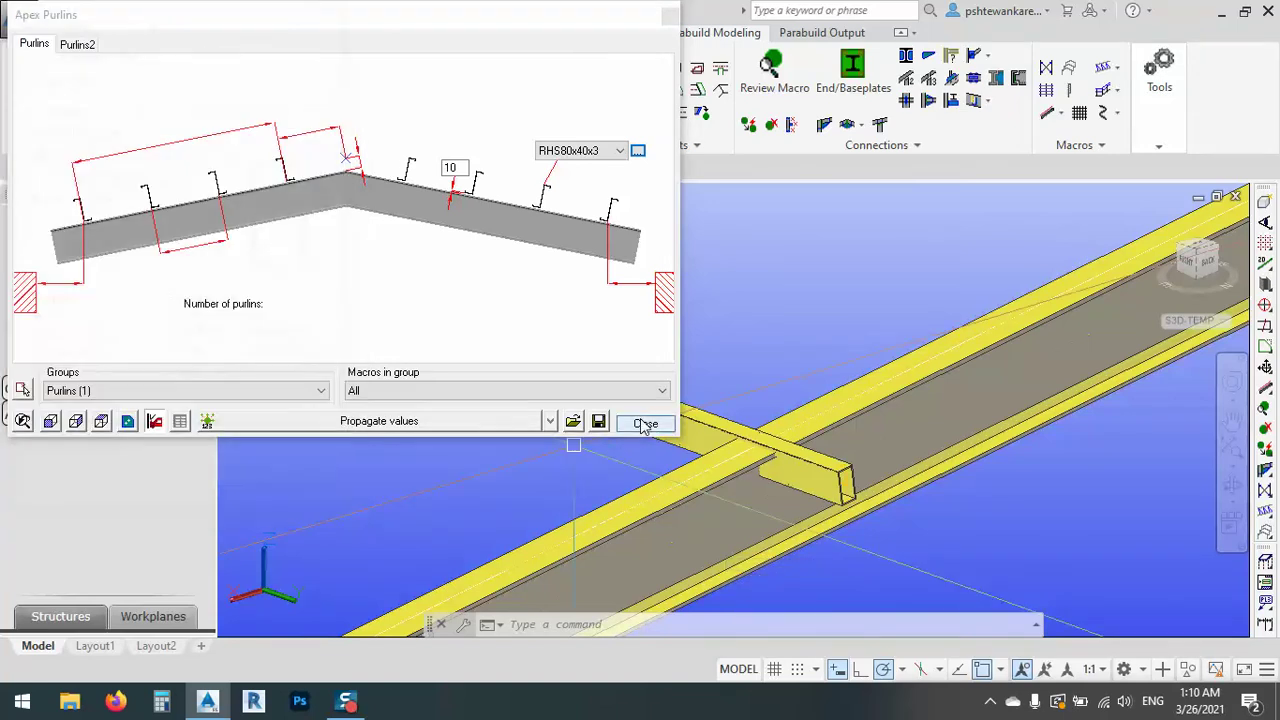
left_click(645, 425)
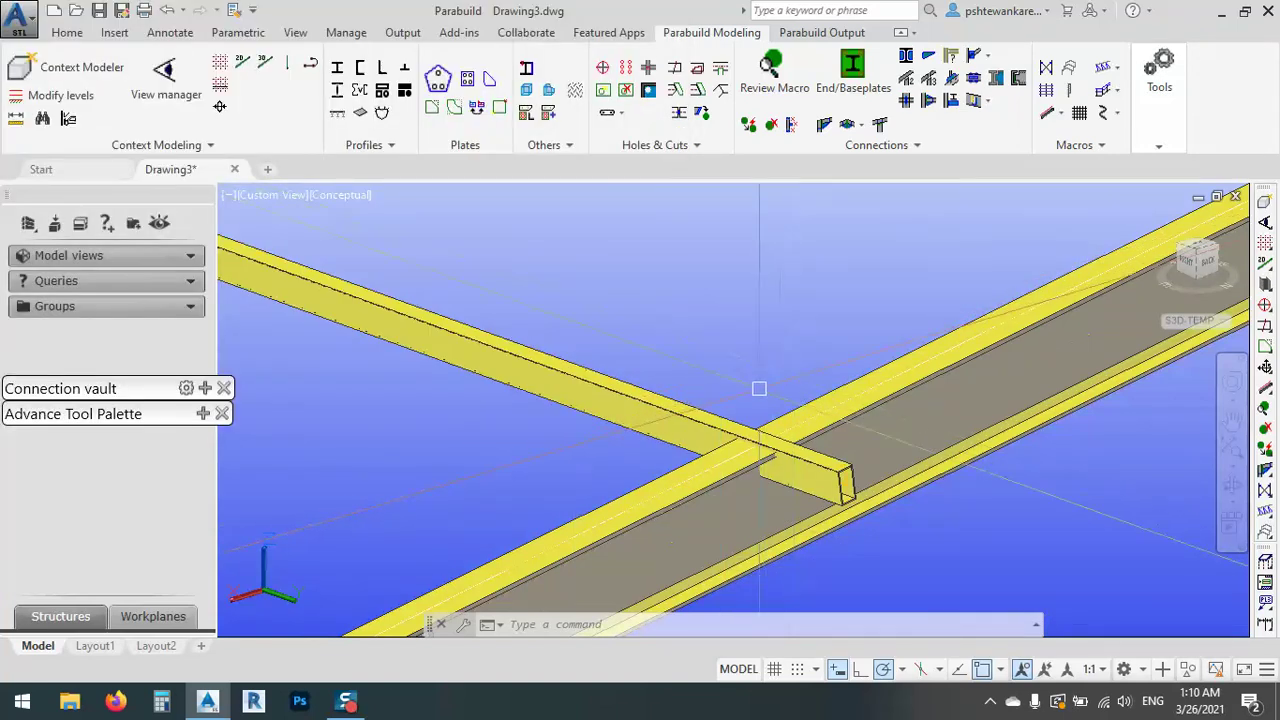
- Set the eaves purlin's section displacement to Under in its Apex Purlins profile placement, and close the settings
scroll(759, 388, "down", 2)
scroll(751, 386, "up", 5)
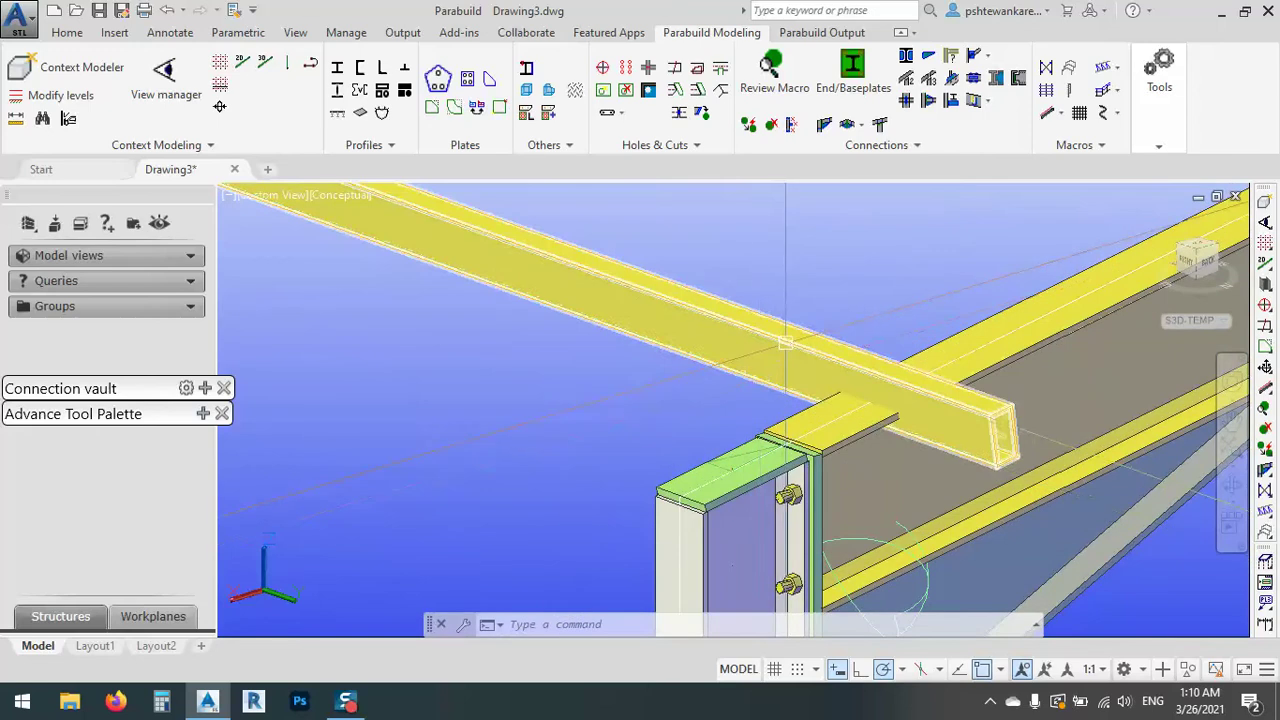
left_click(770, 68)
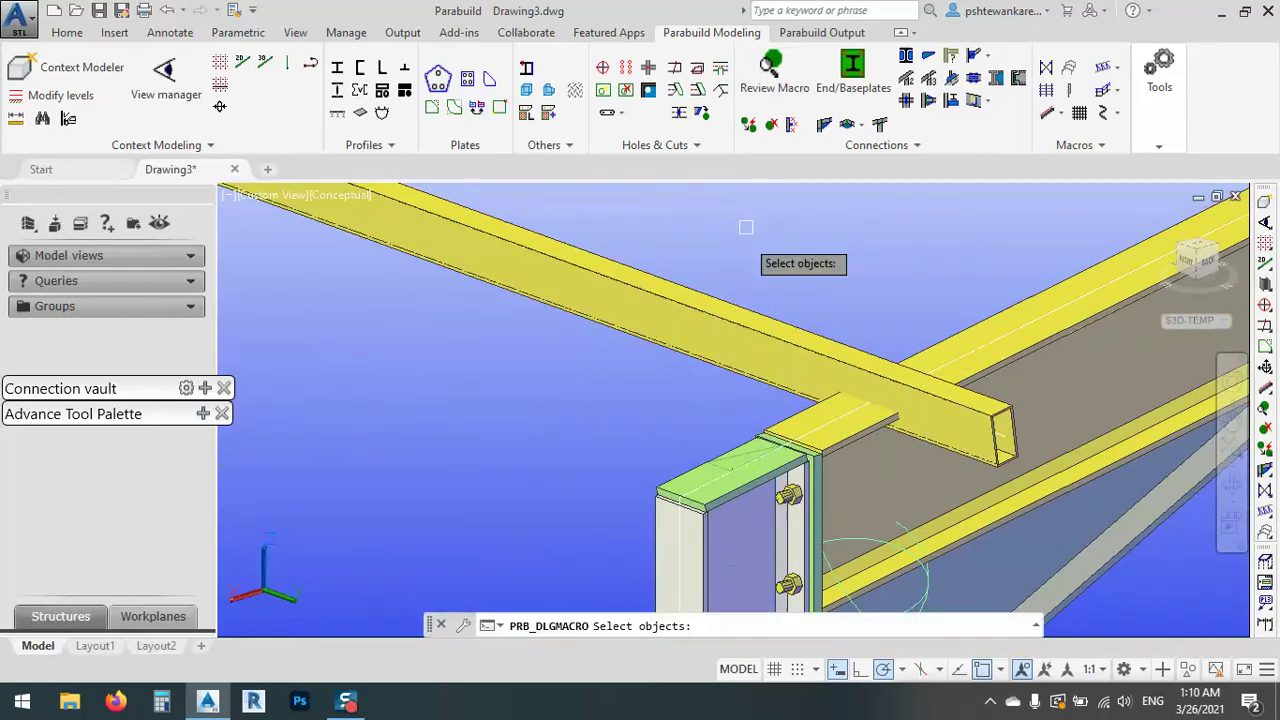
left_click(728, 322)
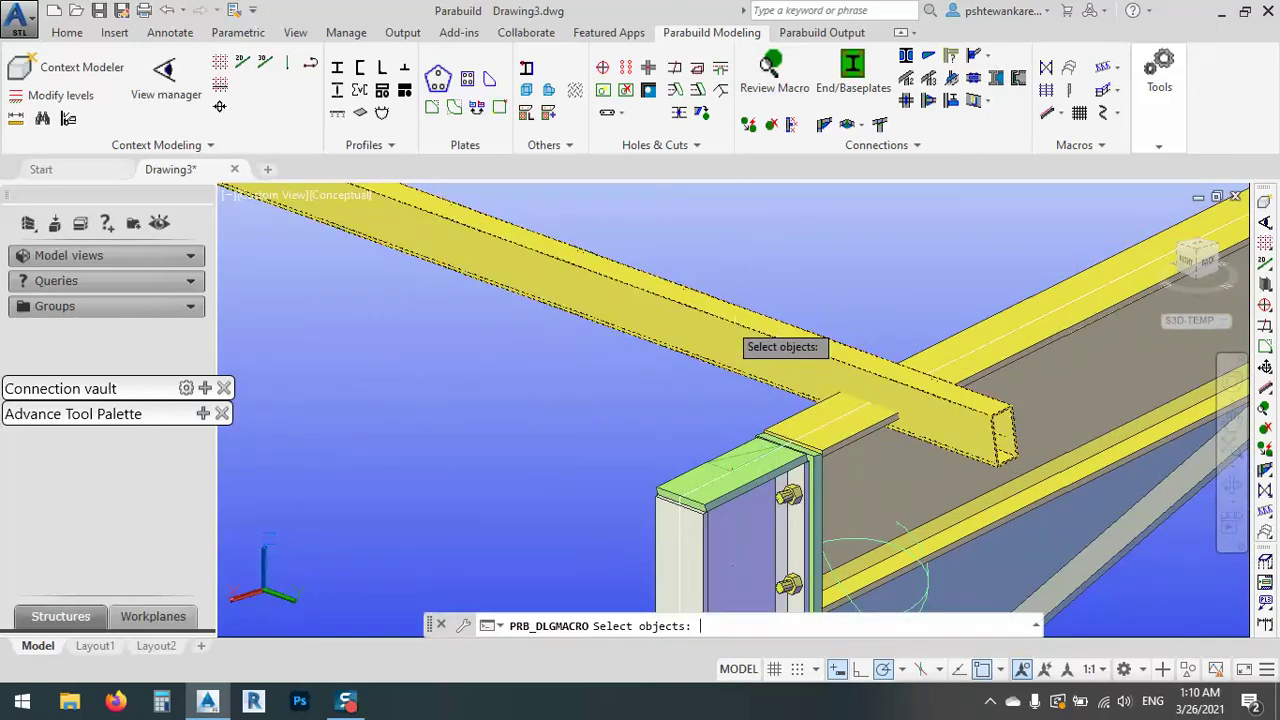
key("Return")
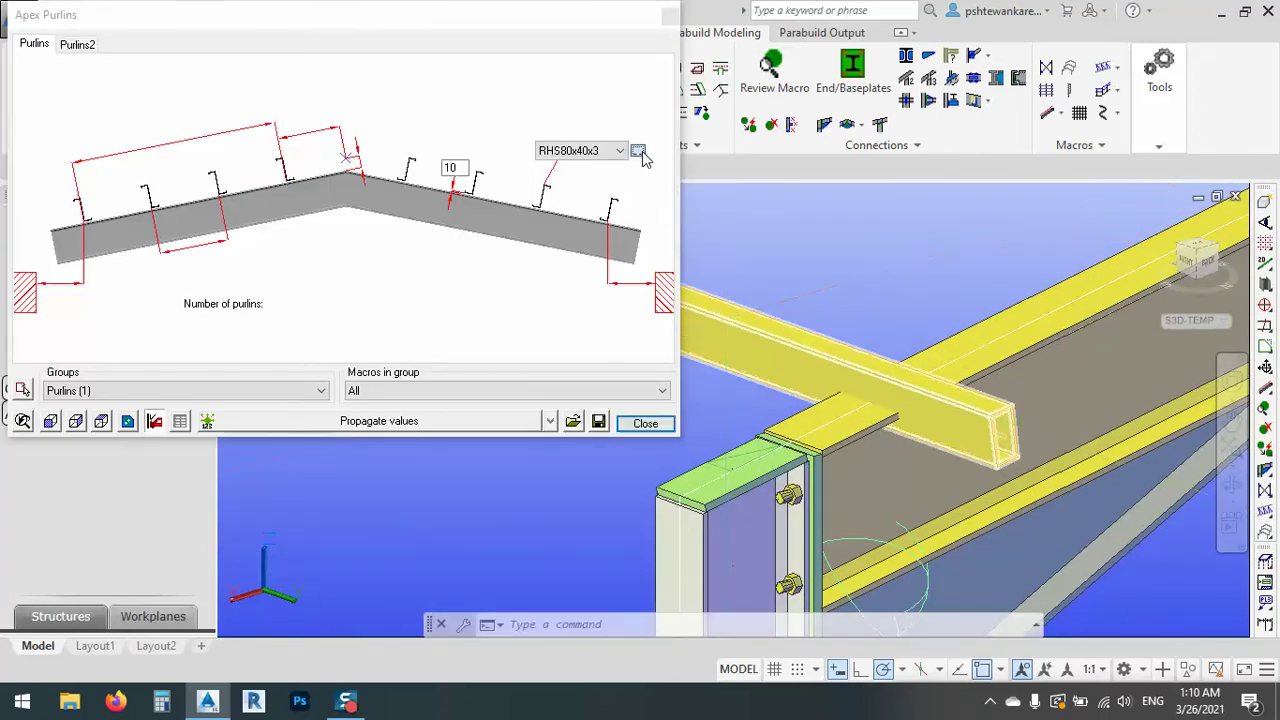
left_click(638, 151)
left_click(281, 272)
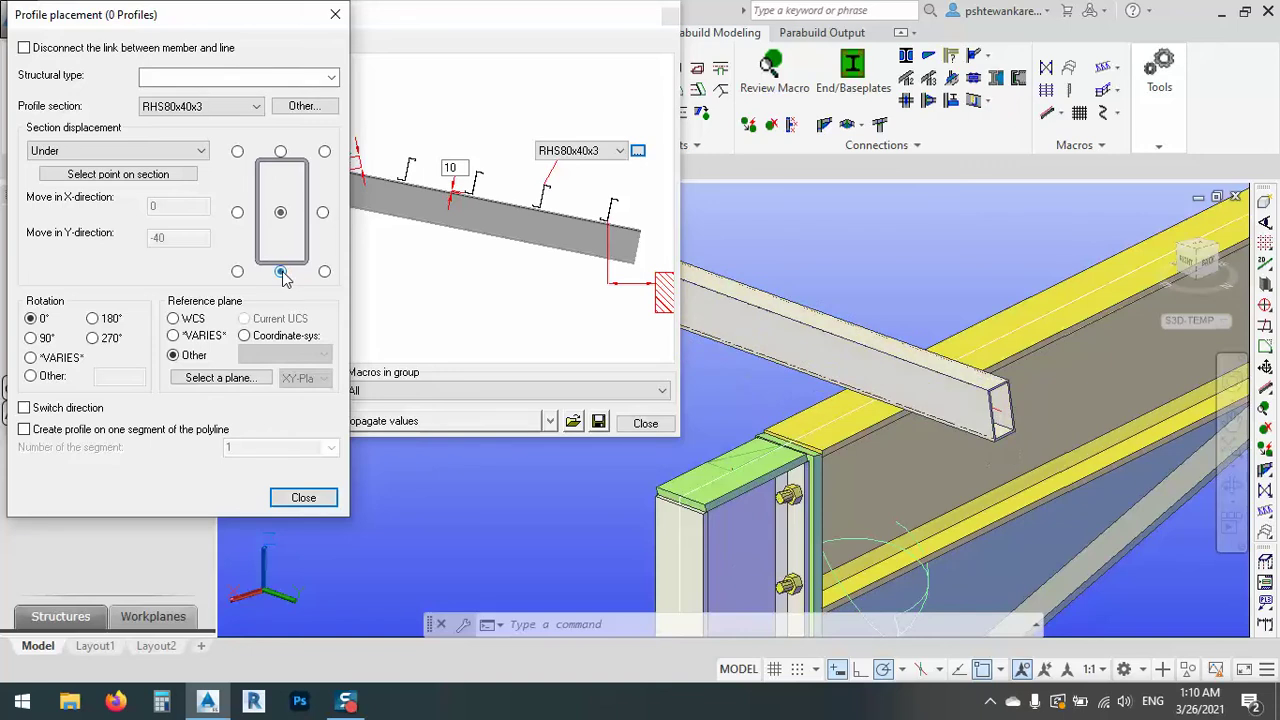
left_click(300, 496)
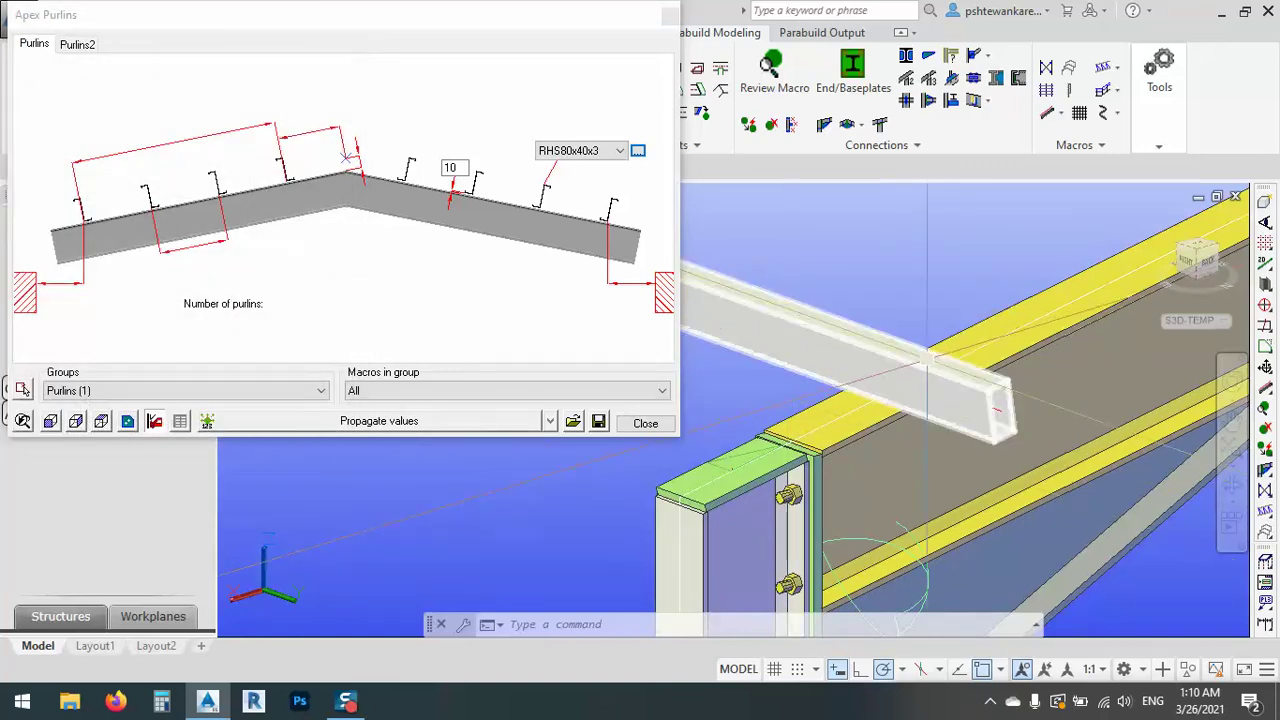
left_click(645, 423)
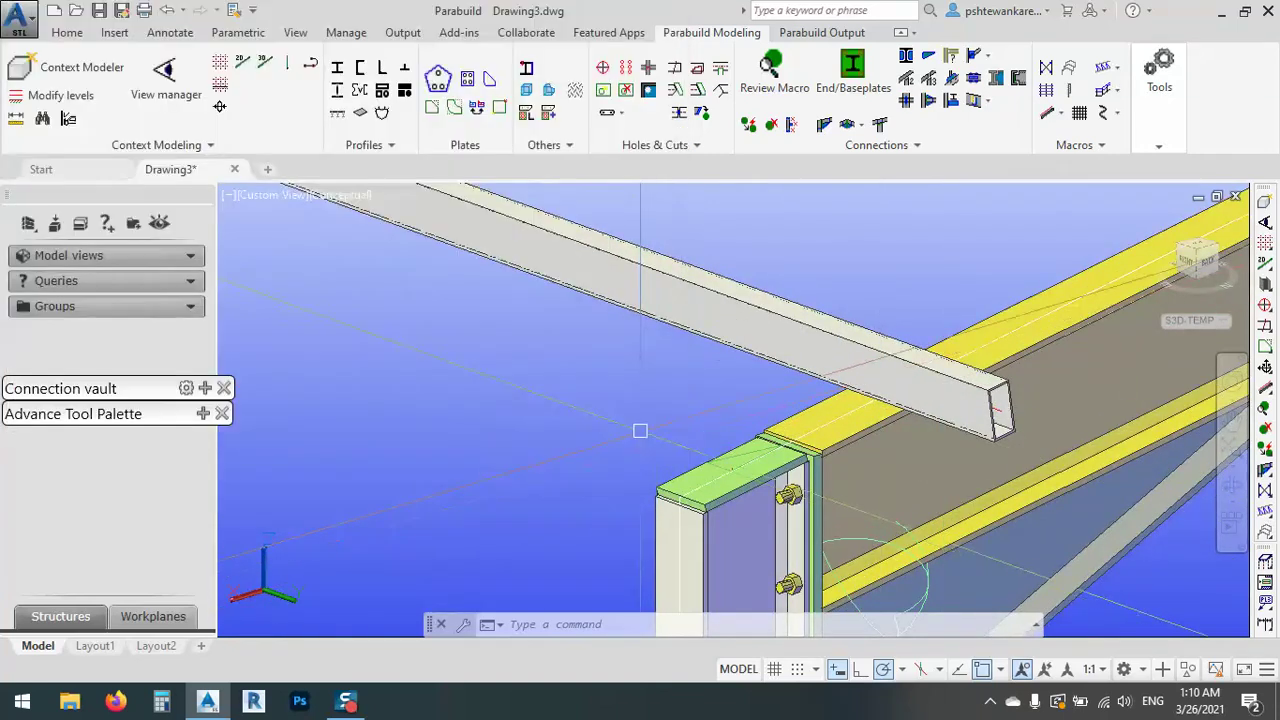
- Set the section displacement to Under for the second purlin up from the eaves in its Apex Purlins profile placement
scroll(575, 428, "down", 5)
scroll(575, 428, "down", 3)
scroll(712, 380, "up", 3)
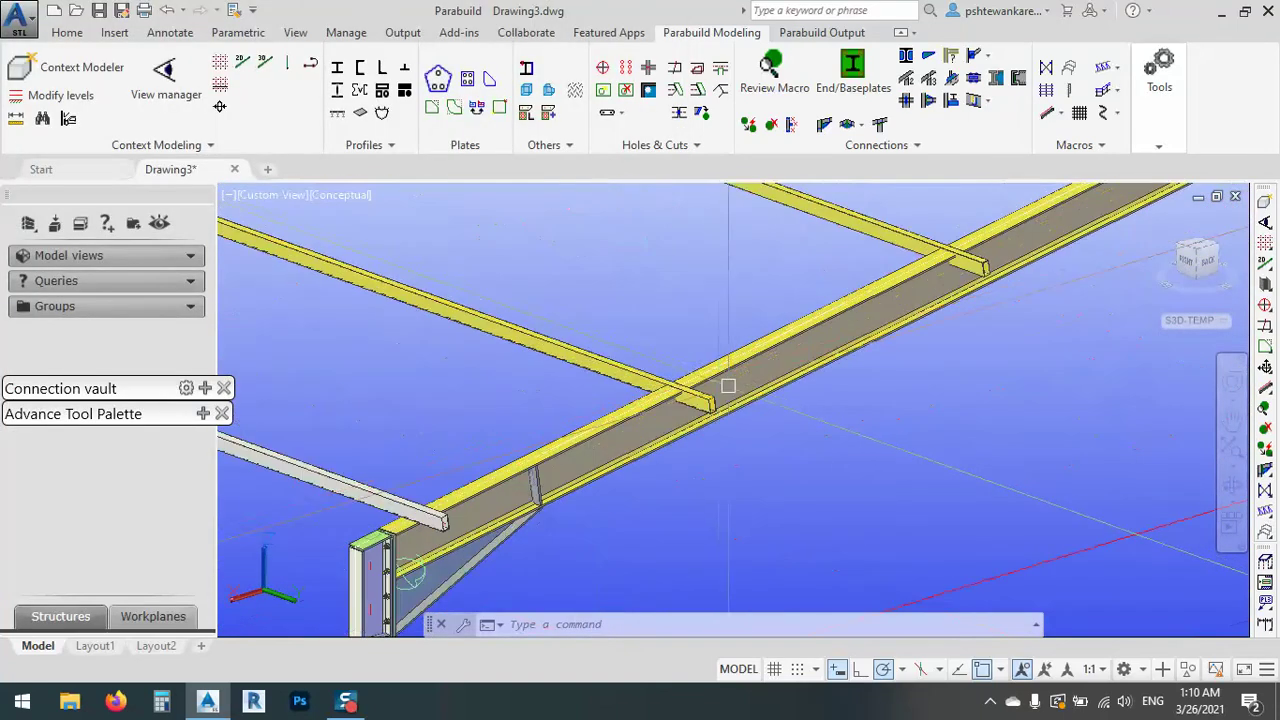
scroll(784, 428, "down", 2)
scroll(784, 428, "up", 6)
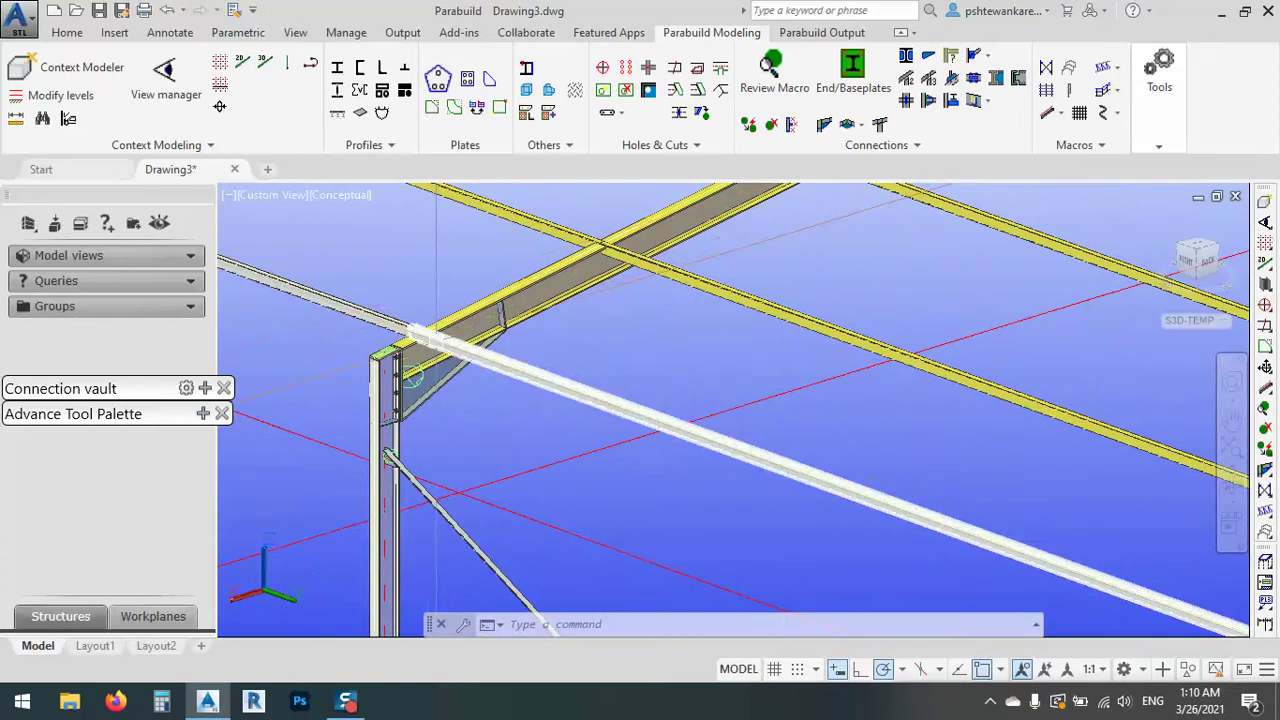
scroll(410, 330, "down", 4)
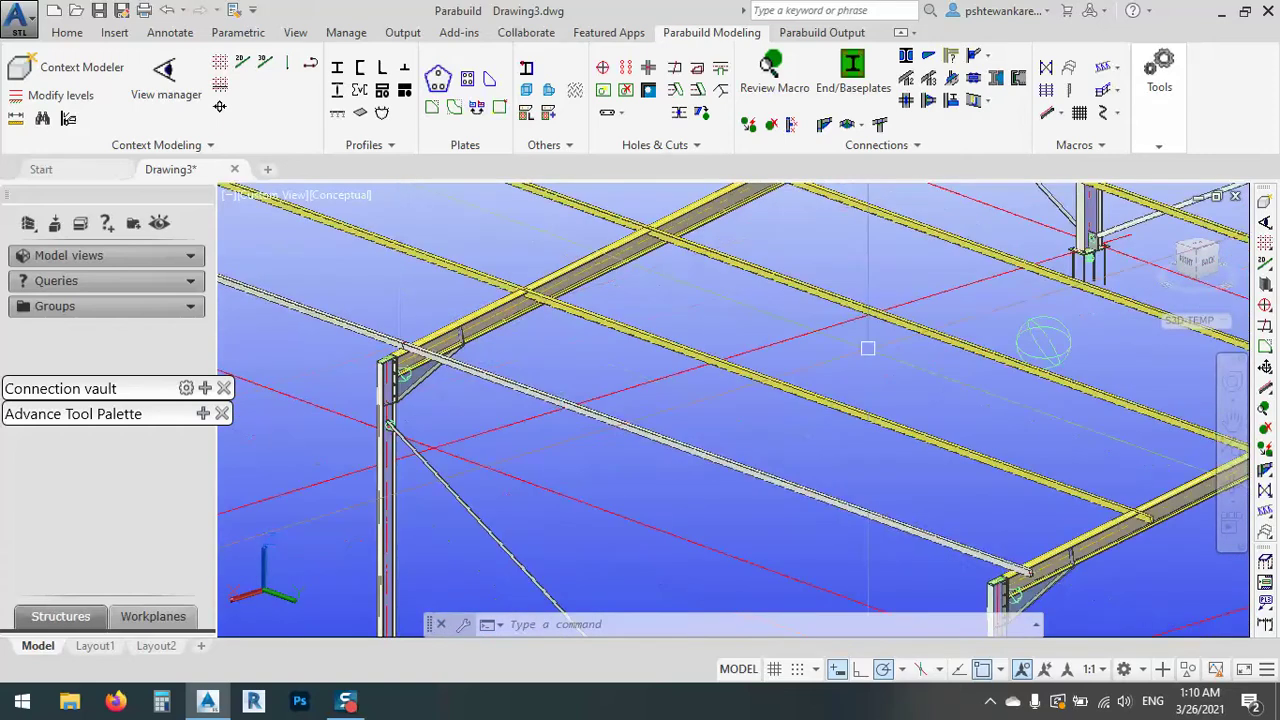
middle_click_drag(410, 330, 707, 258)
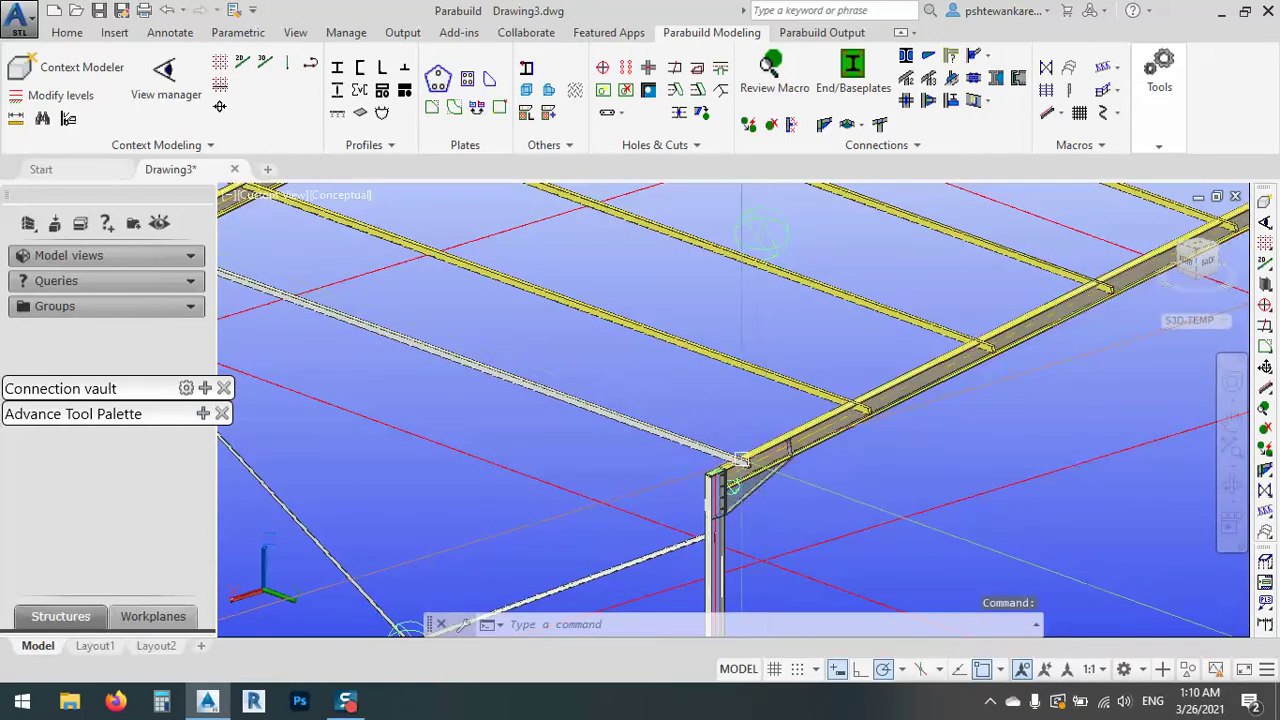
left_click(770, 68)
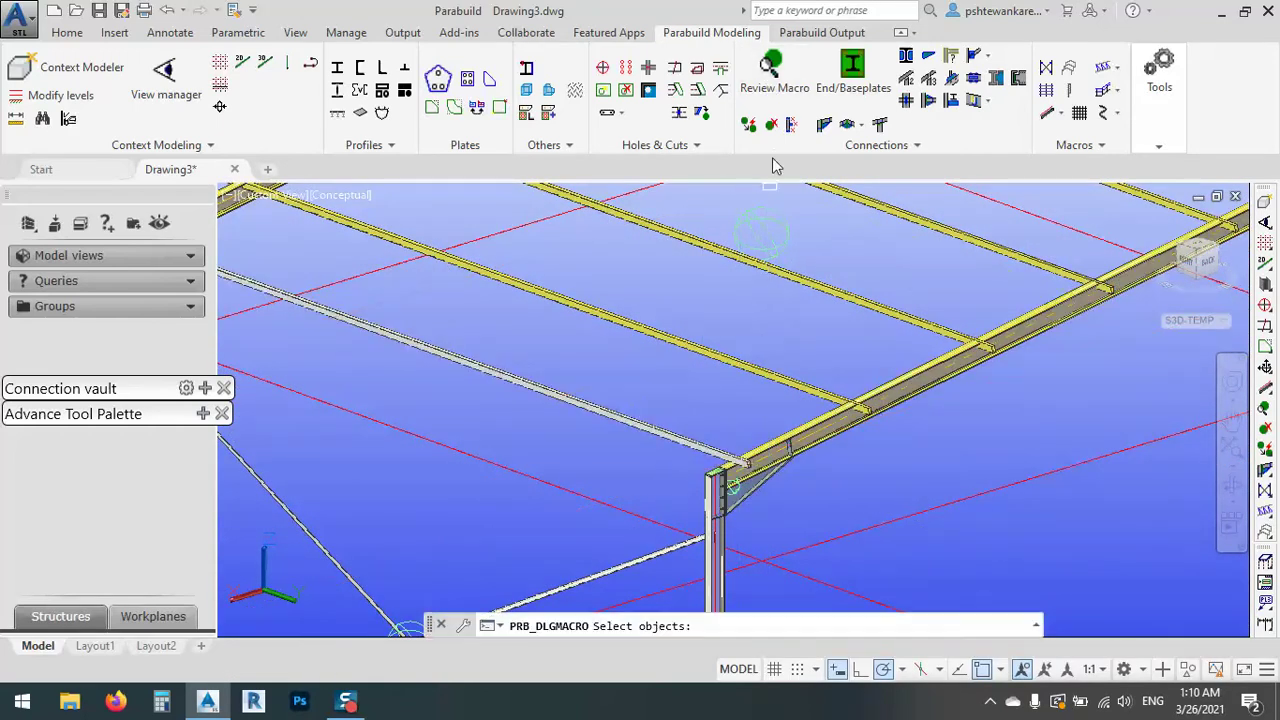
left_click(781, 372)
key("Return")
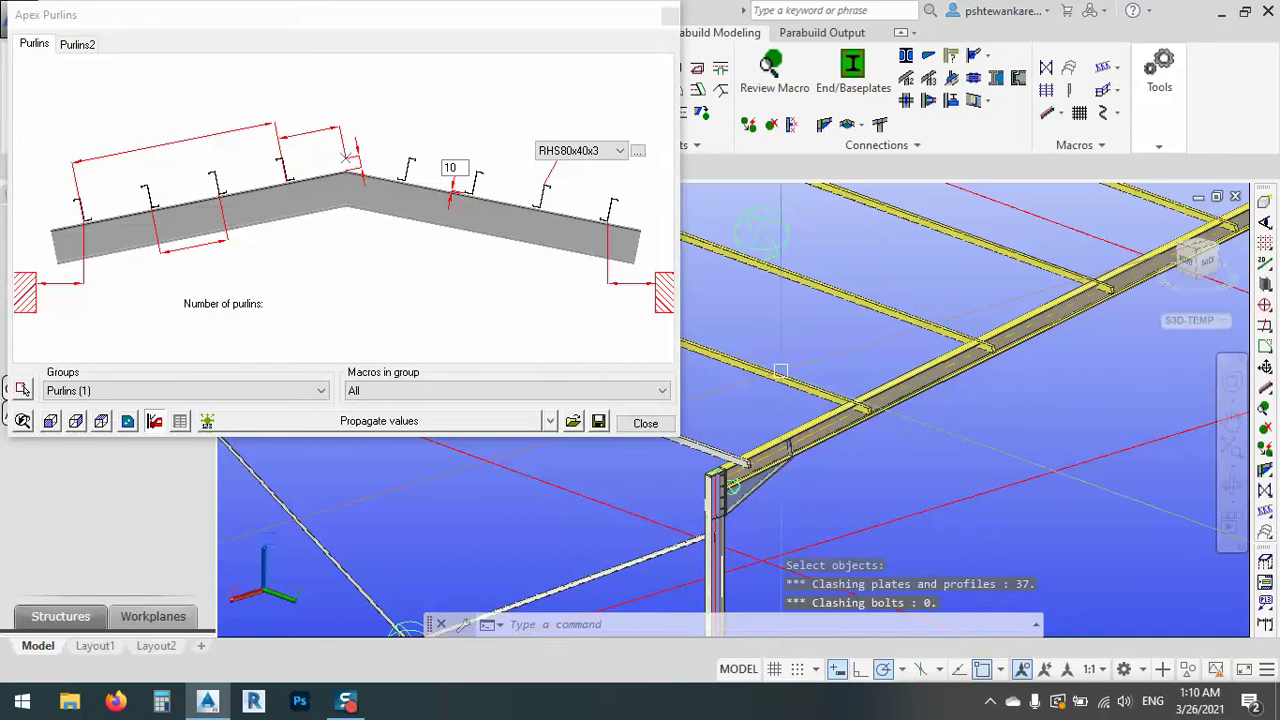
left_click(637, 151)
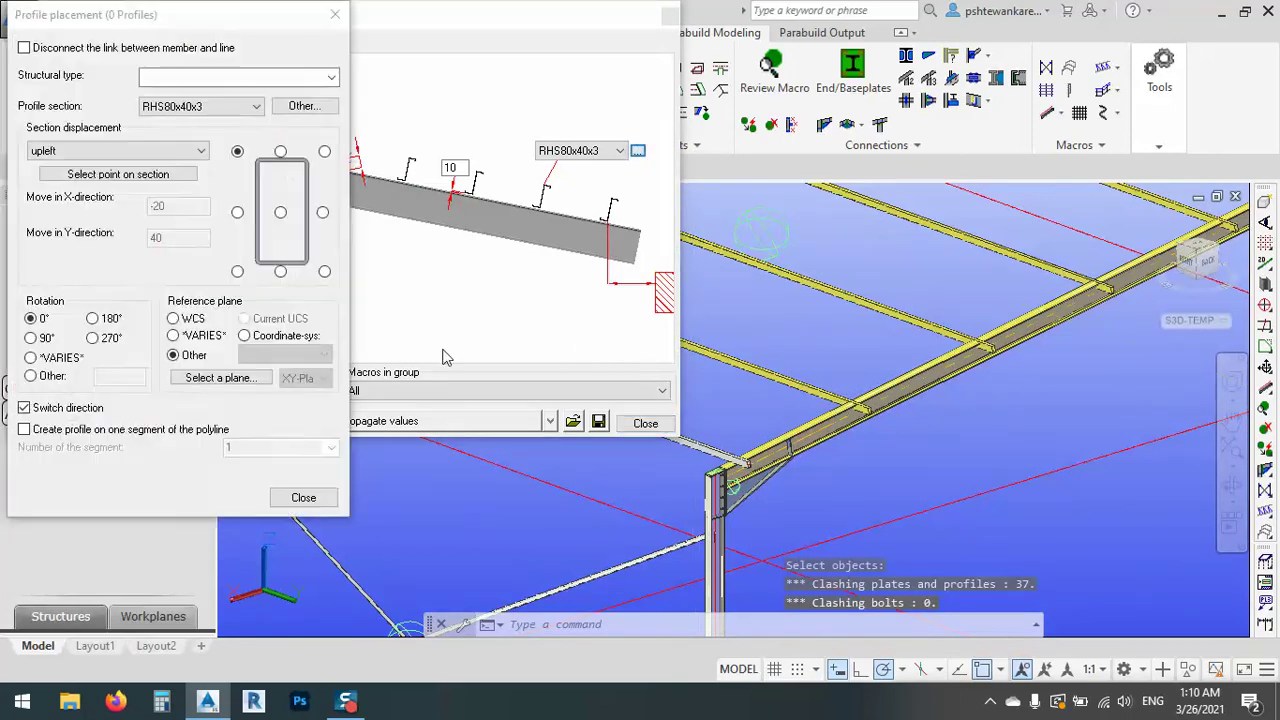
left_click(281, 272)
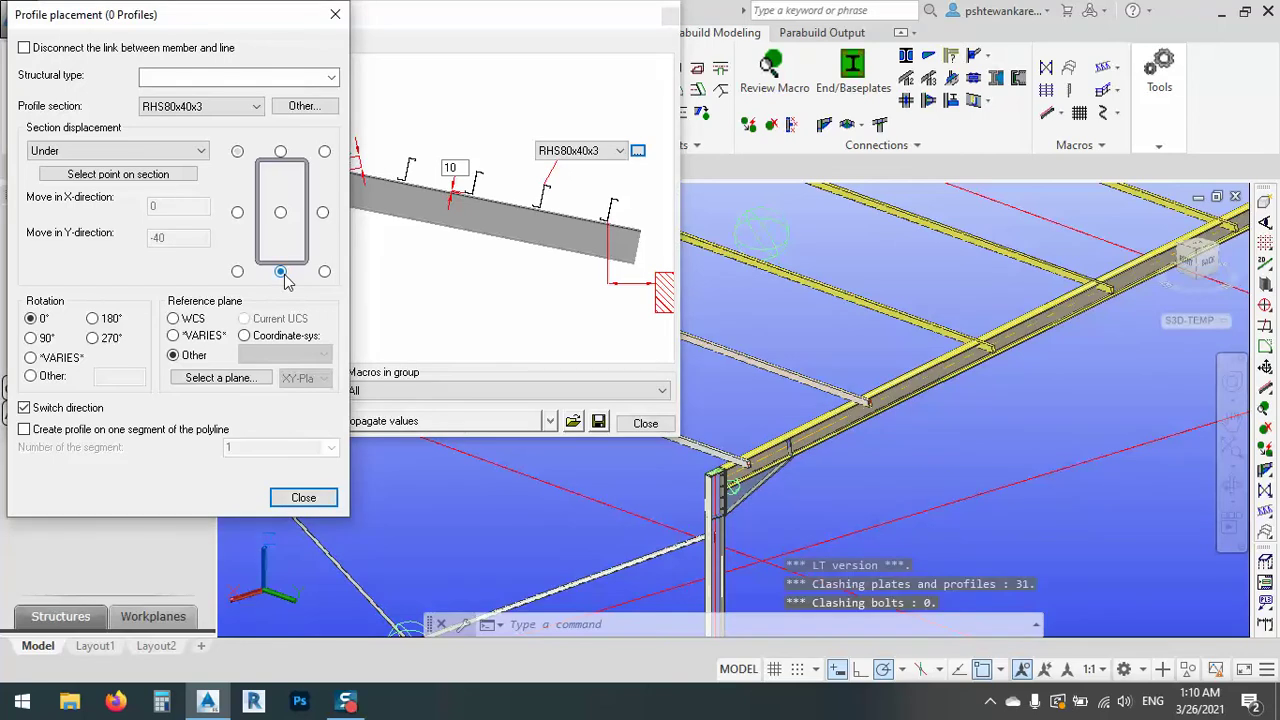
left_click(331, 497)
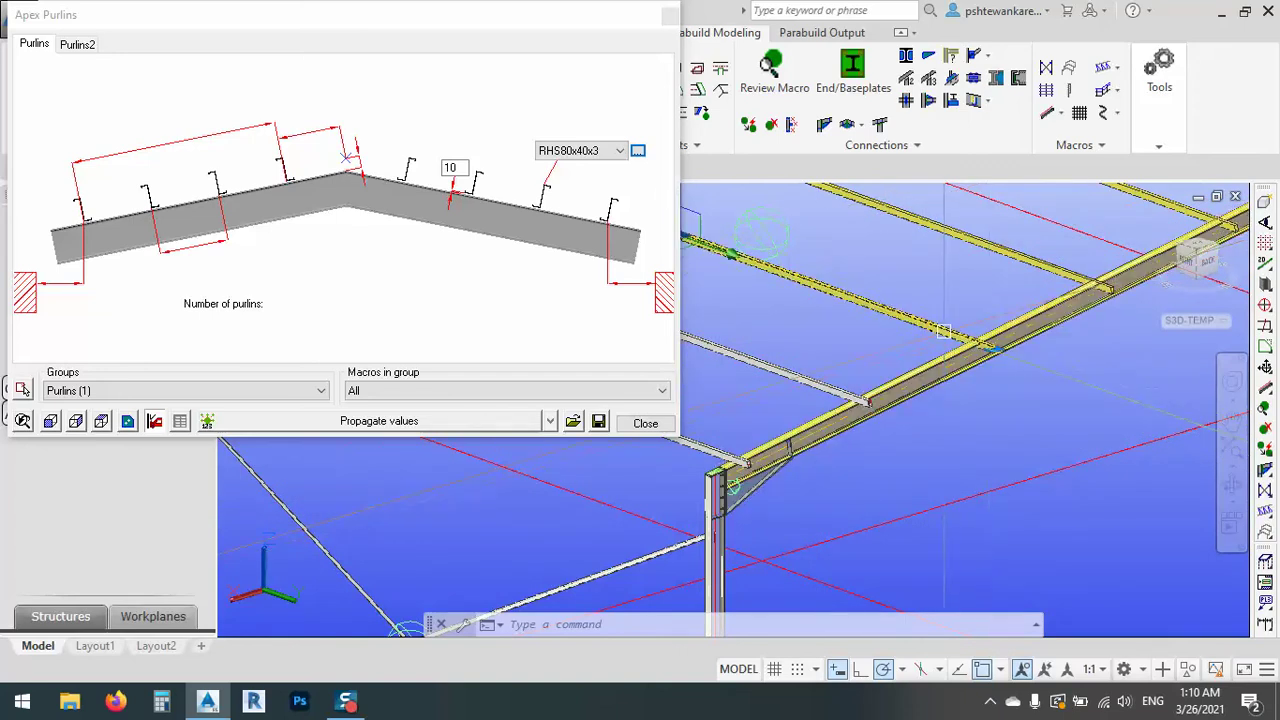
- Reopen the RHS80x40x3 profile placement, view the available hollow sections, and cancel the profile selection
left_click(638, 151)
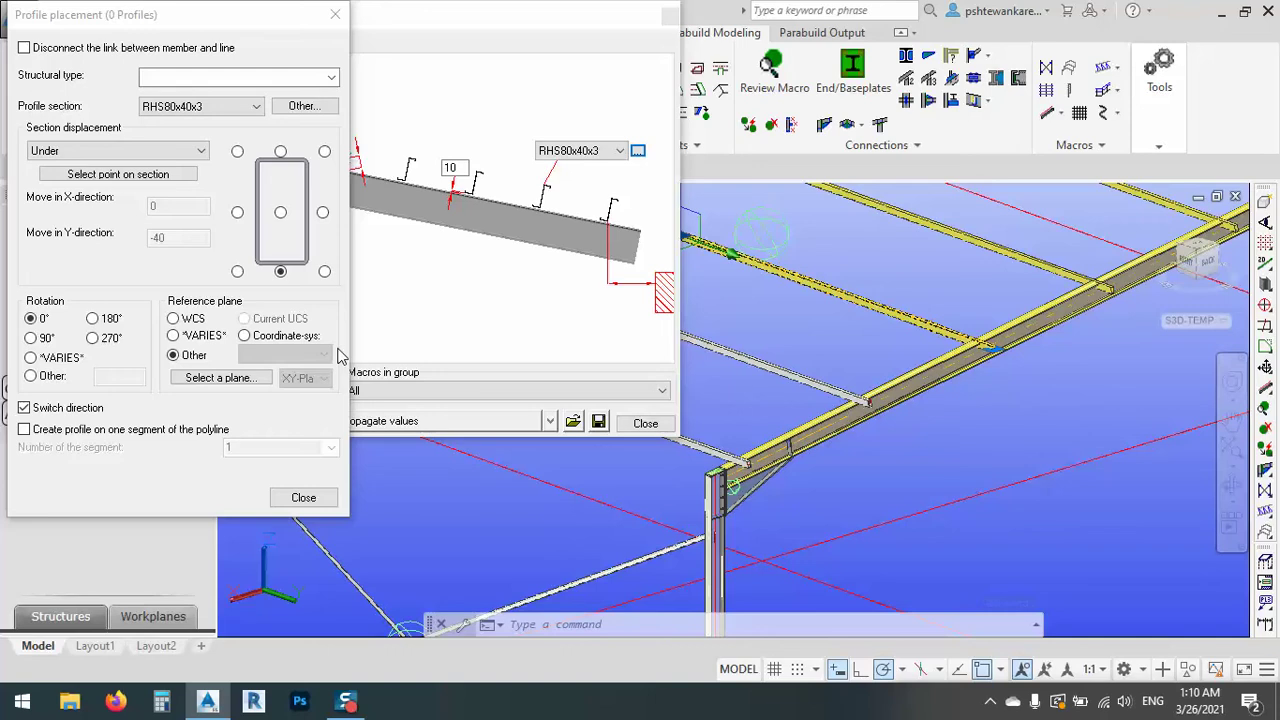
left_click(305, 107)
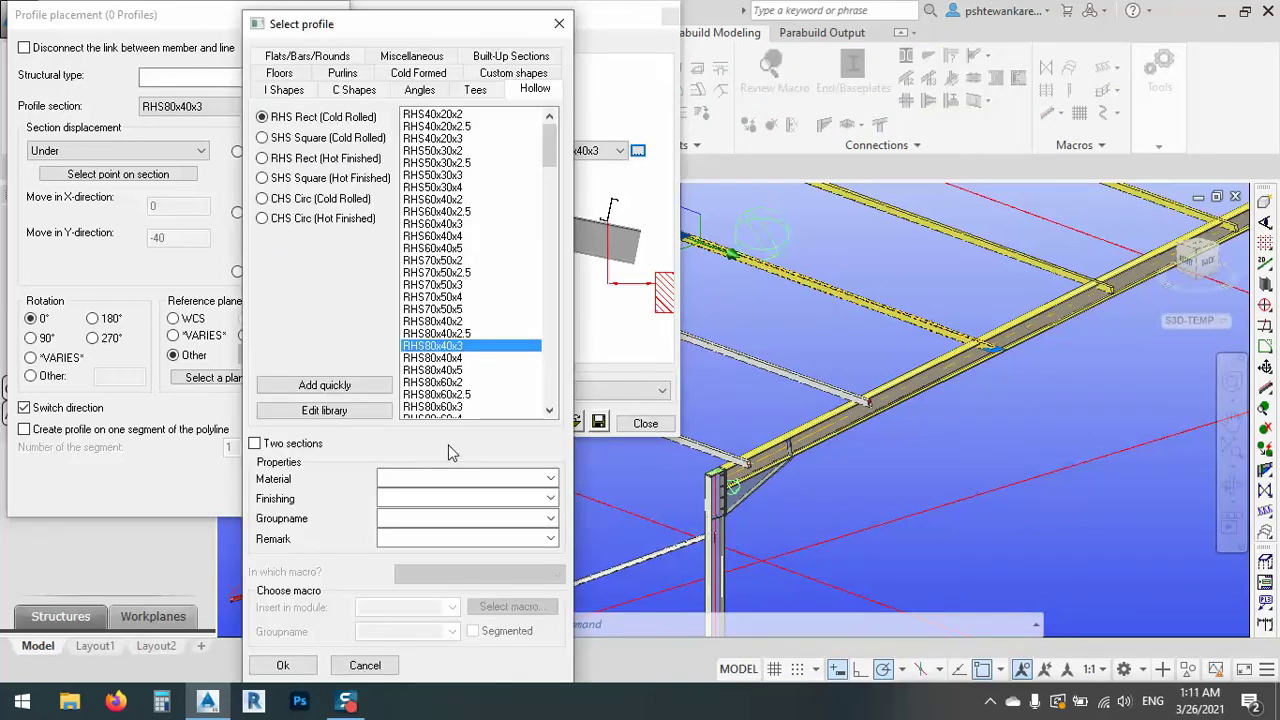
left_click(378, 665)
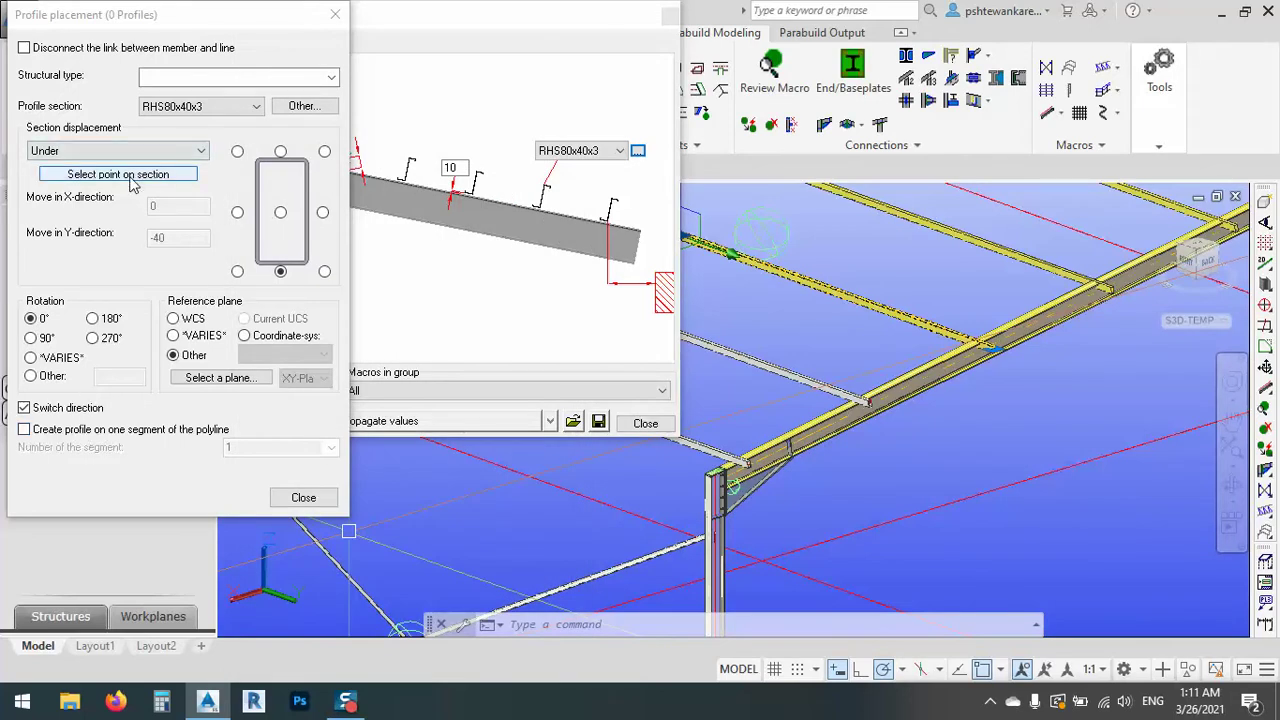
- Start selecting a reference point on the section for the profile displacement, at the end of the highlighted purlin
left_click(102, 150)
left_click(99, 150)
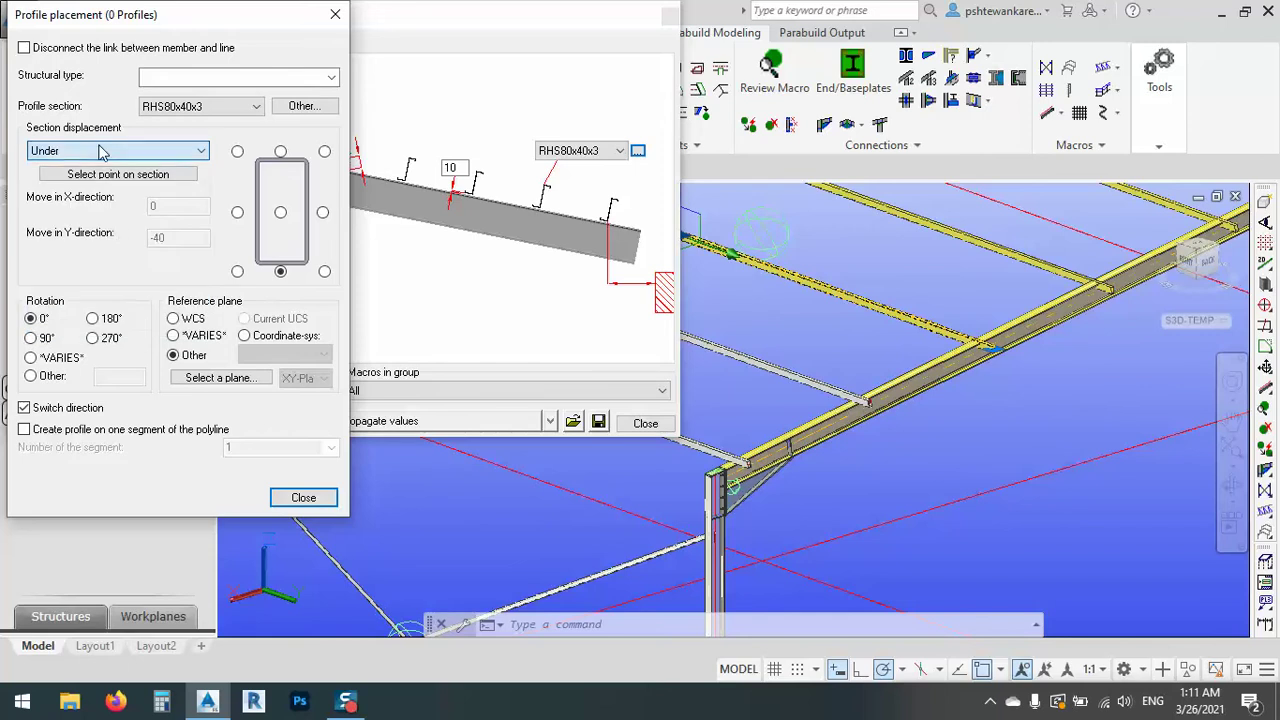
left_click(118, 174)
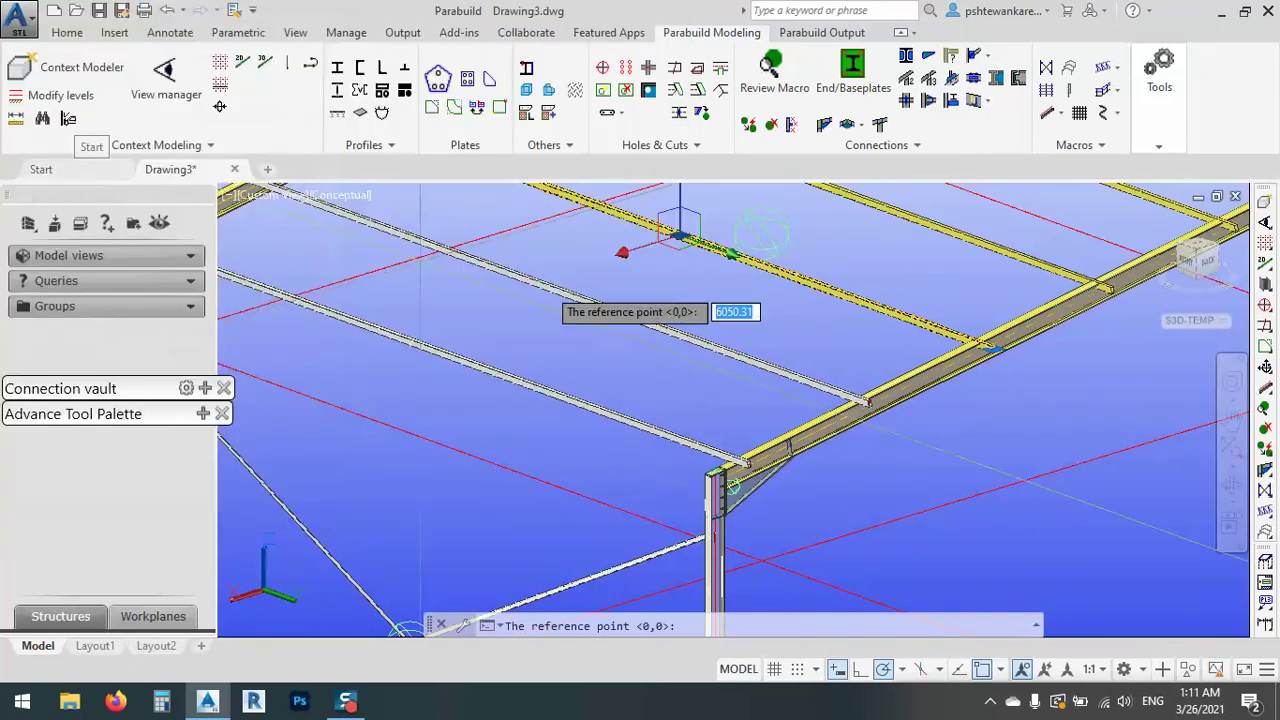
scroll(955, 390, "up", 6)
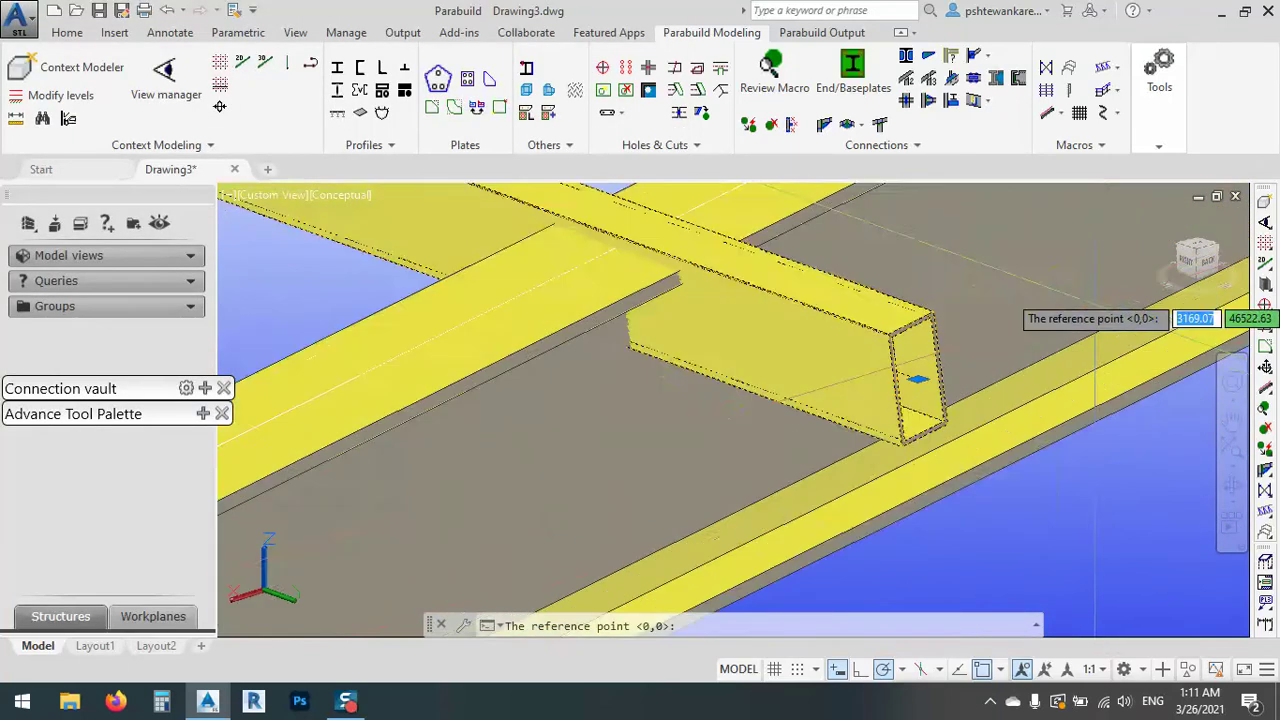
- Pick the section reference point at the underside of the RHS80x40x3 purlins and close the purlin settings
scroll(948, 442, "up", 3)
left_click(896, 395)
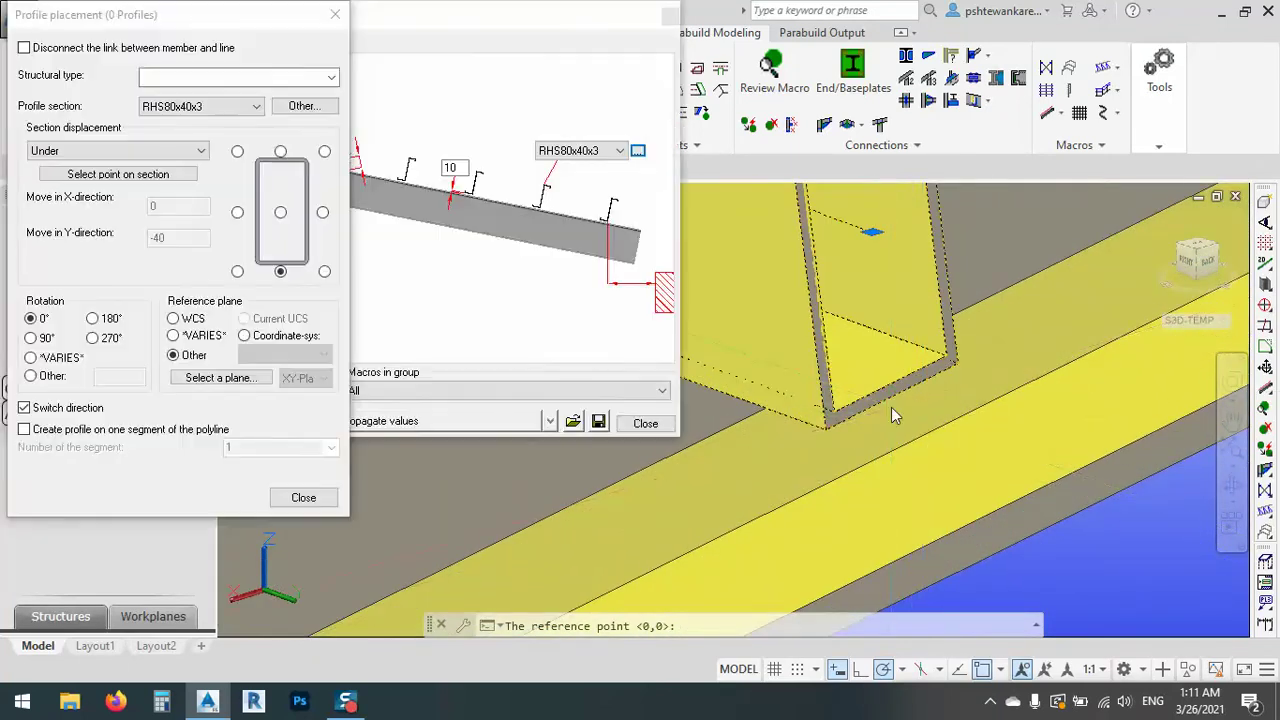
left_click(303, 497)
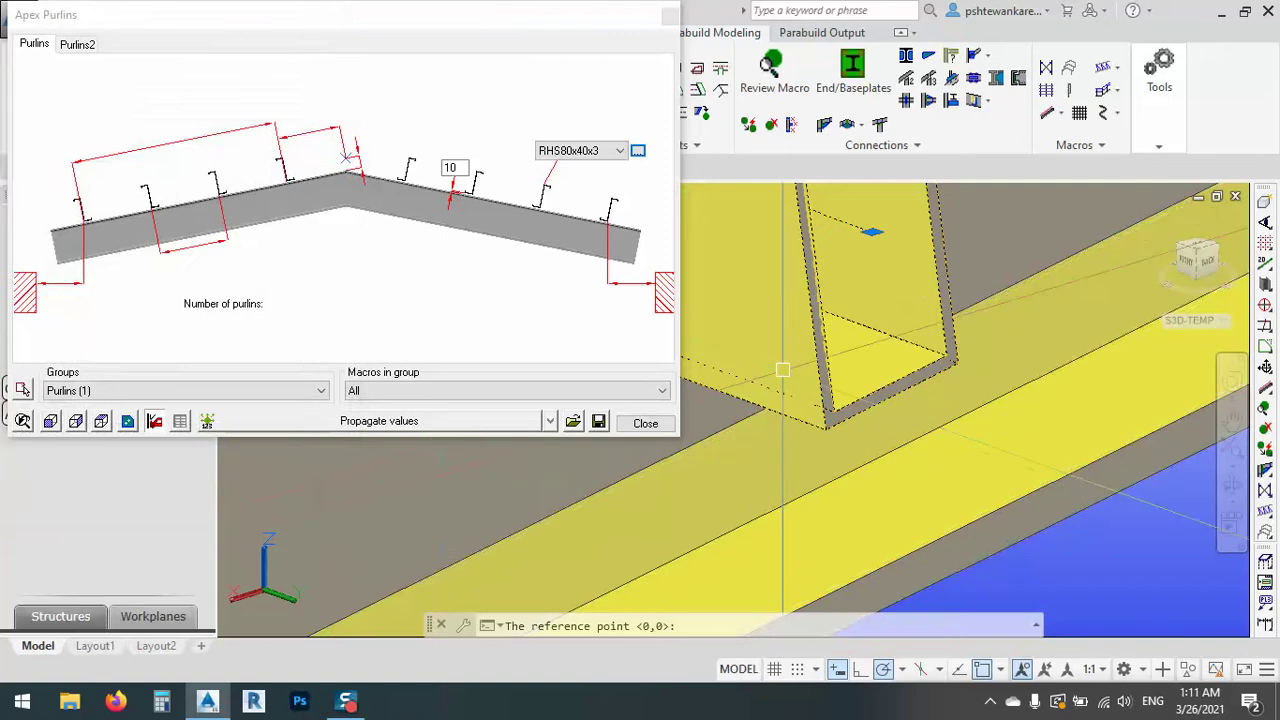
left_click(645, 424)
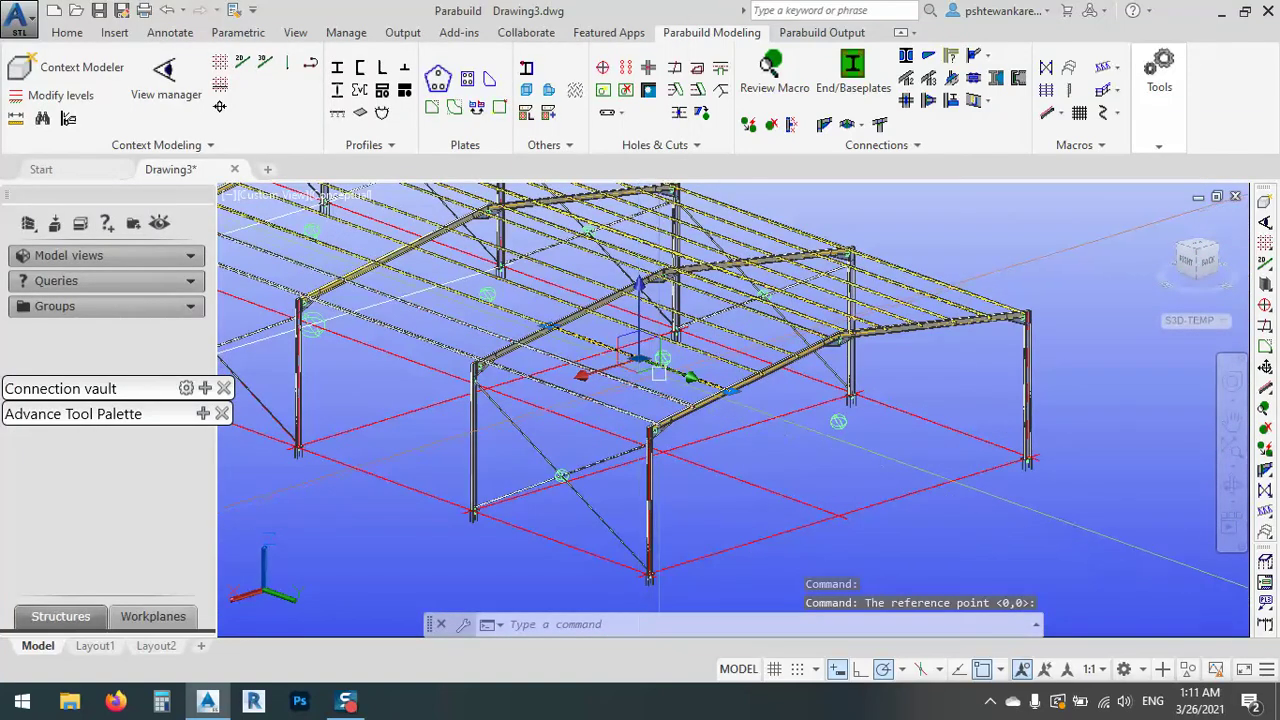
key("Escape")
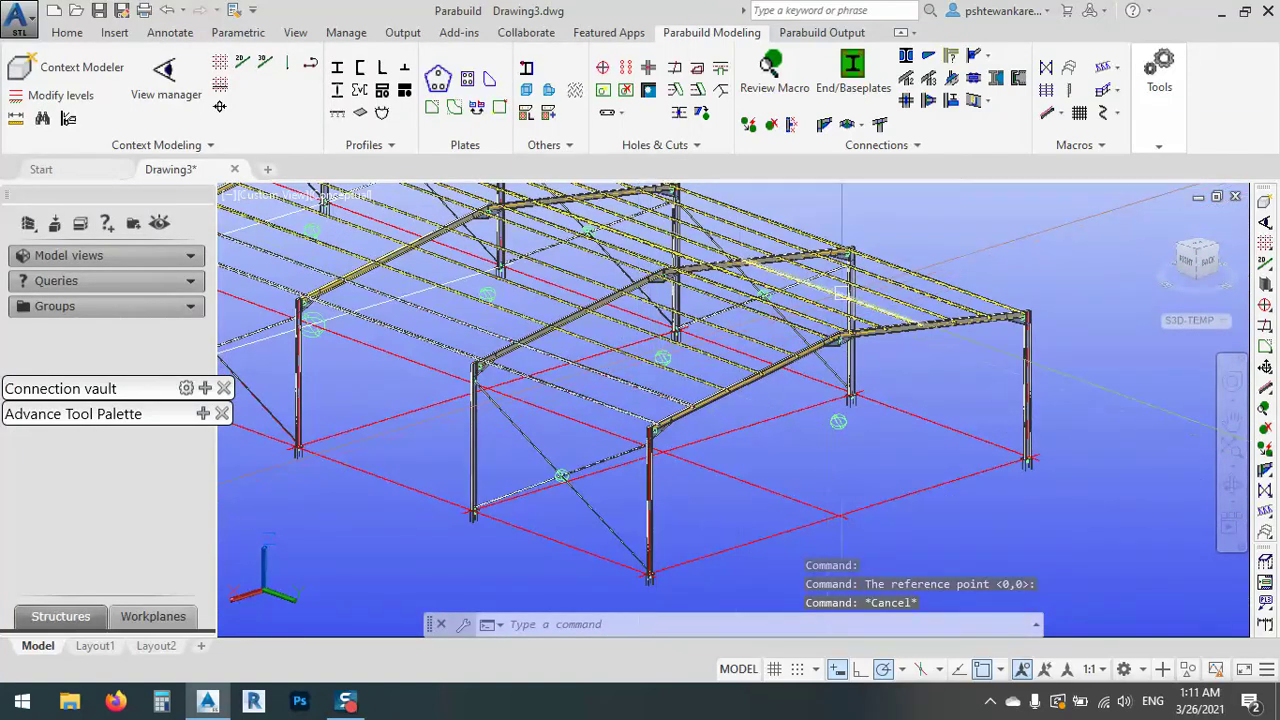
- Delete the spherical macro marker at the apex joint between the two rafters
scroll(828, 303, "up", 6)
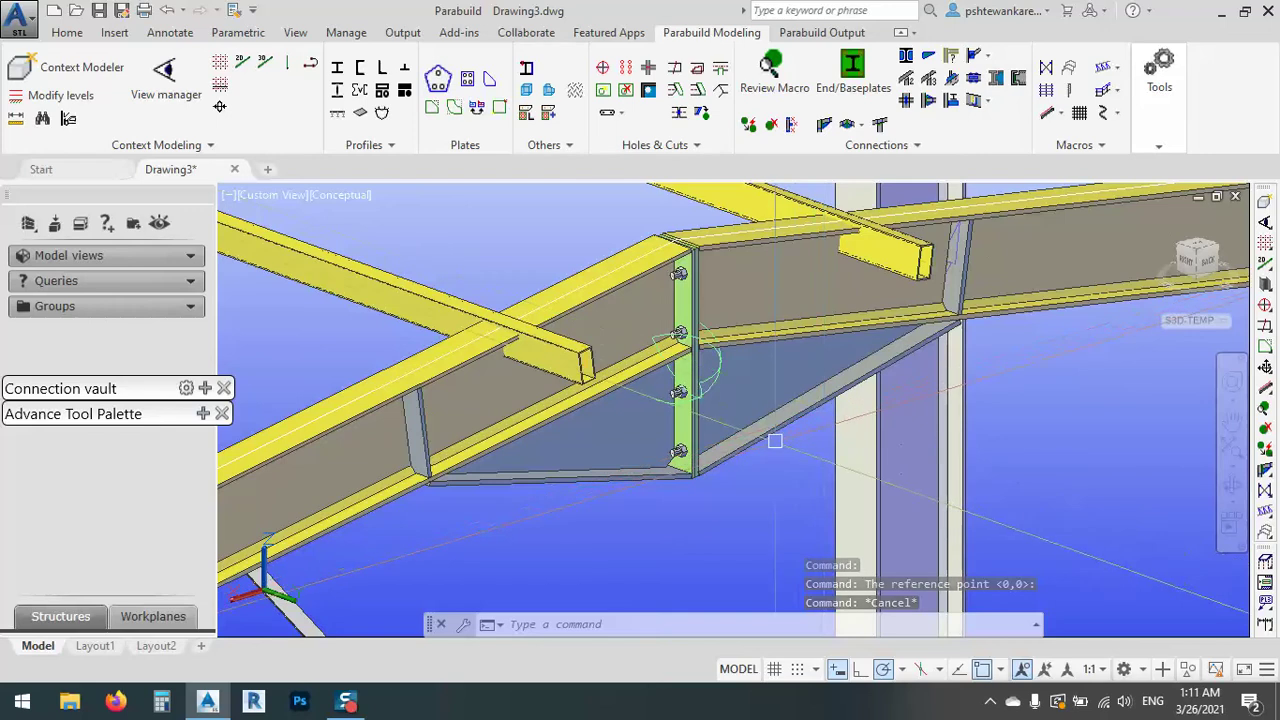
left_click(718, 384)
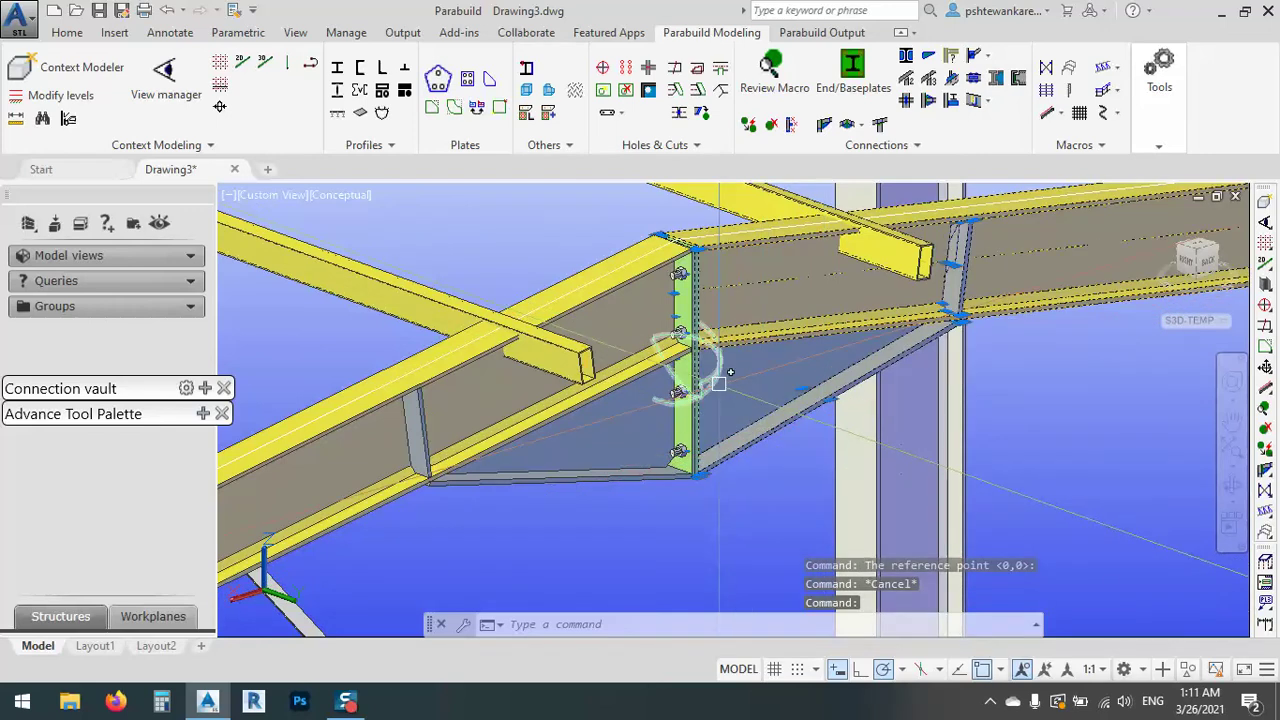
left_click(717, 380)
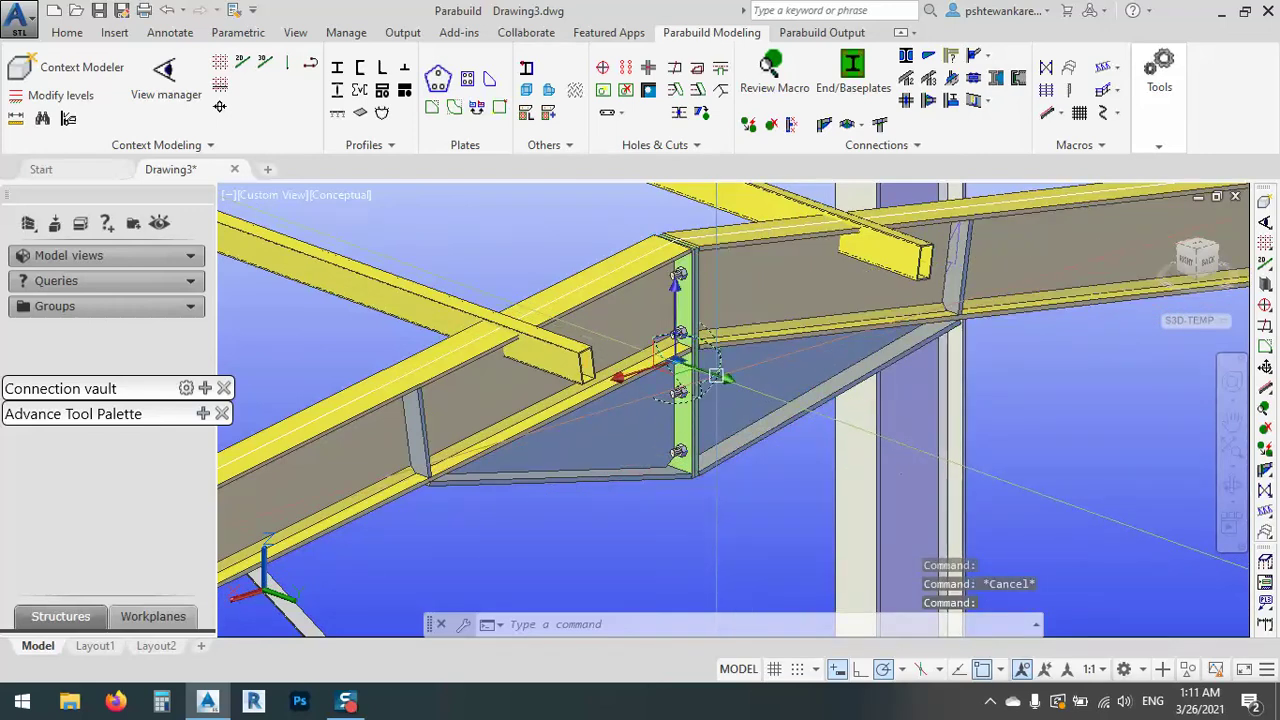
key("Delete")
left_click(742, 337)
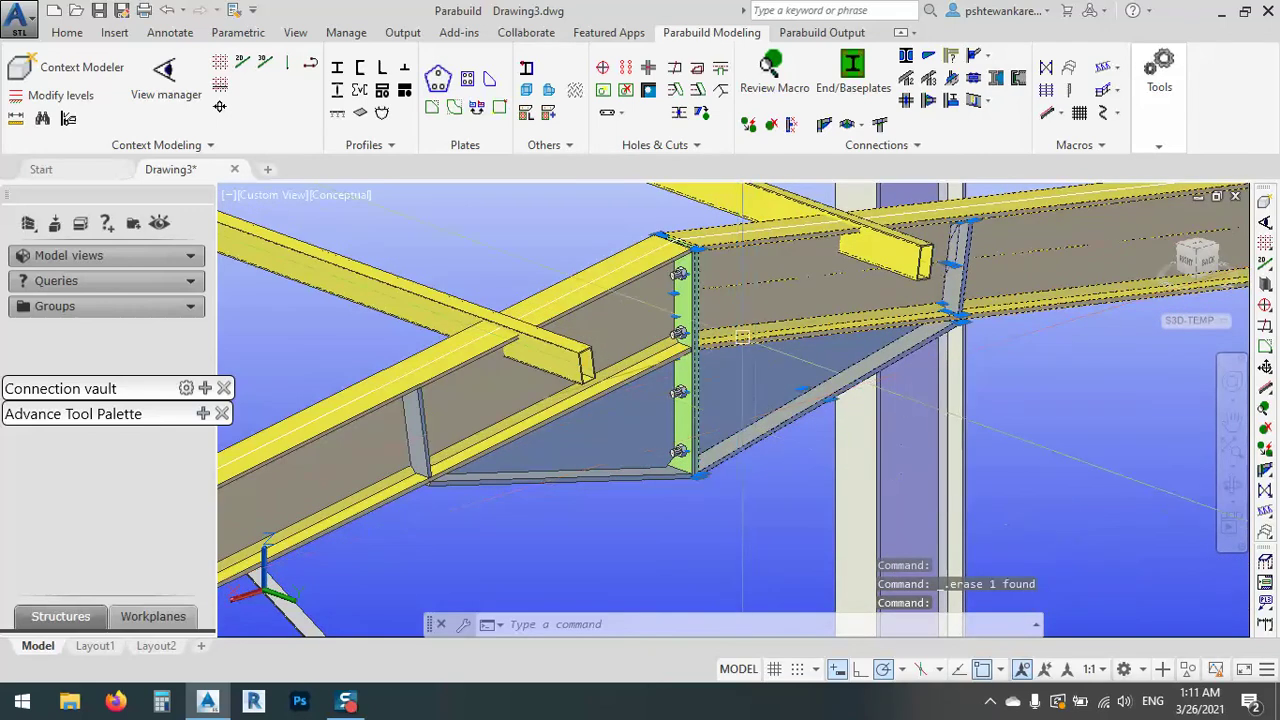
scroll(742, 337, "down", 5)
key("Escape")
scroll(869, 334, "down", 8)
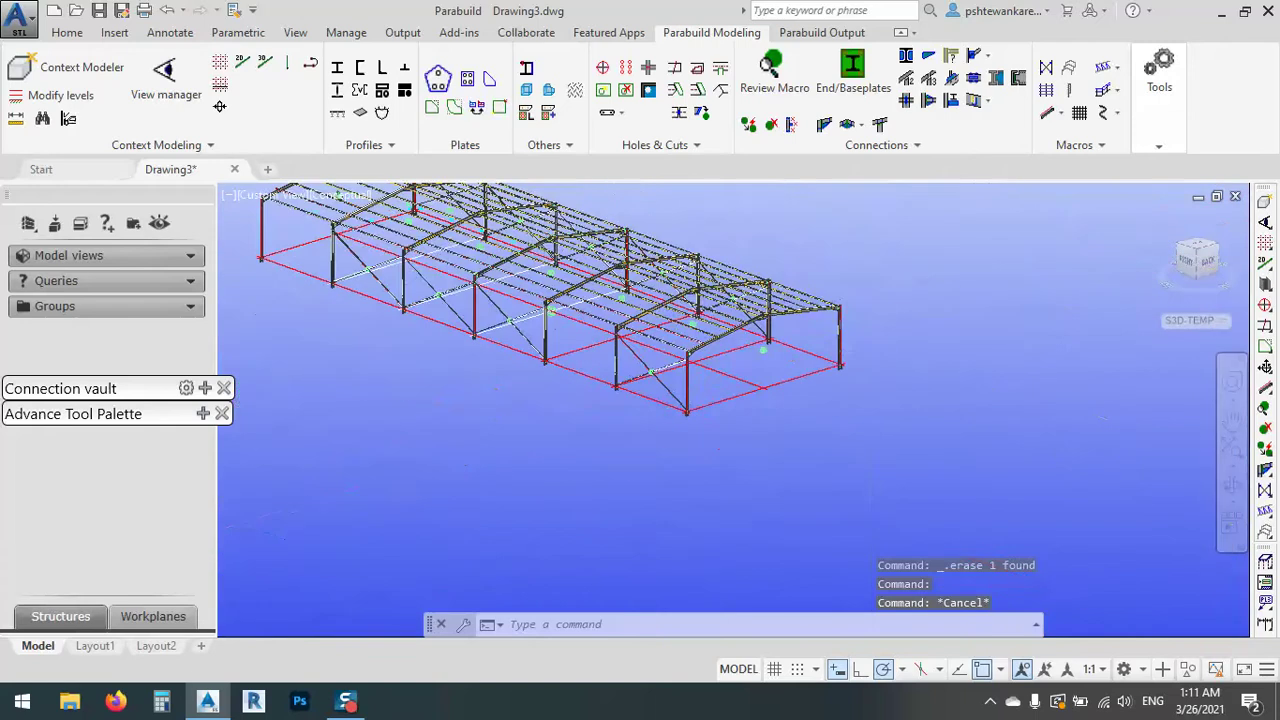
middle_click_drag(790, 370, 930, 330, "shift")
left_click(1069, 71)
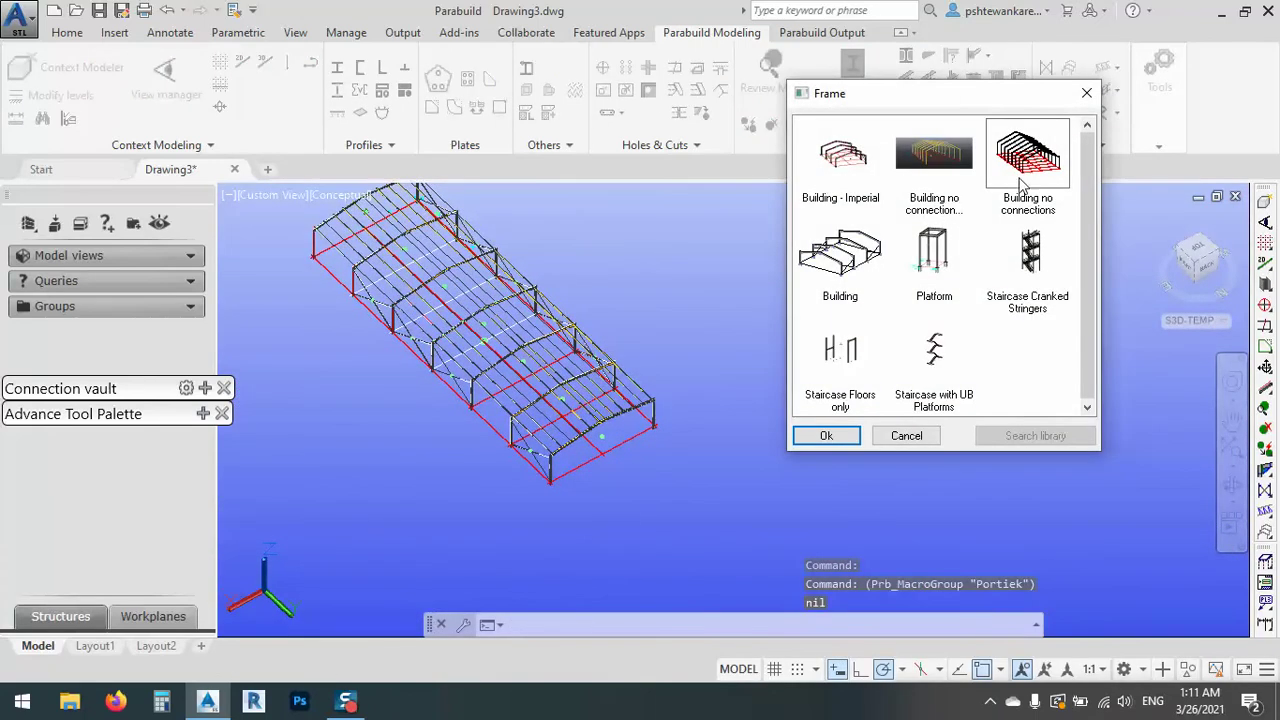
left_click(930, 177)
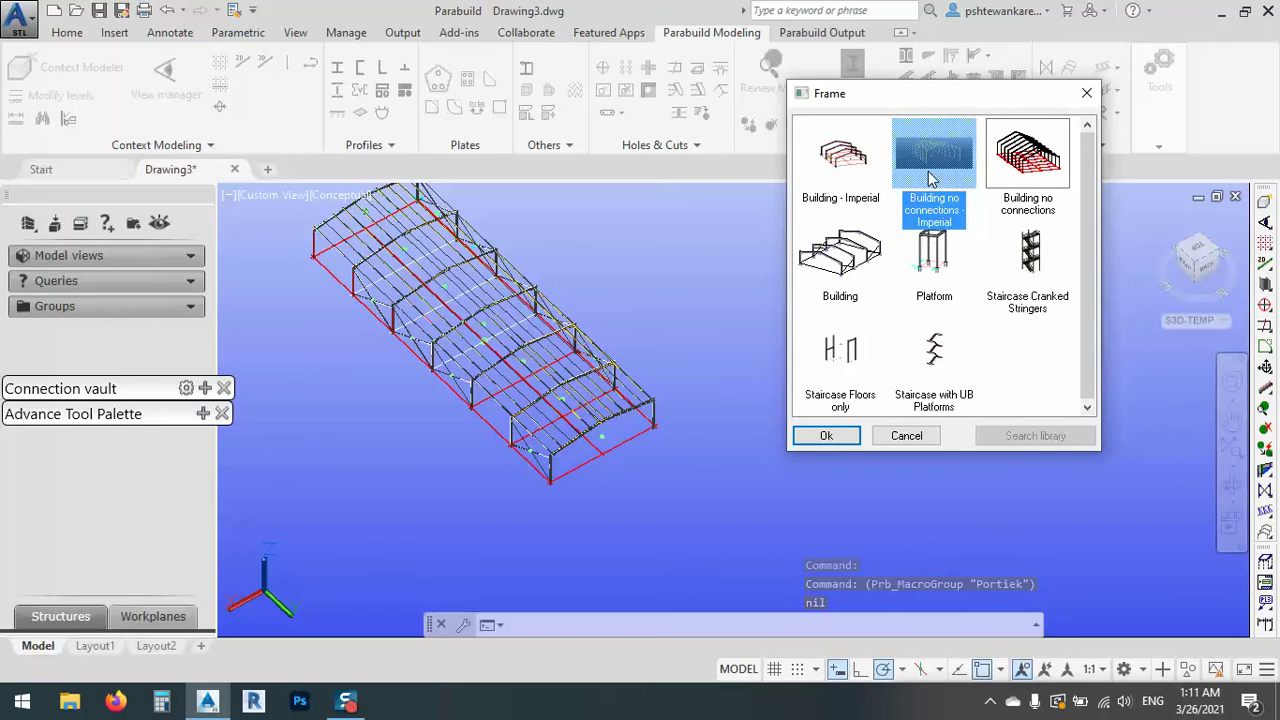
left_click(1010, 175)
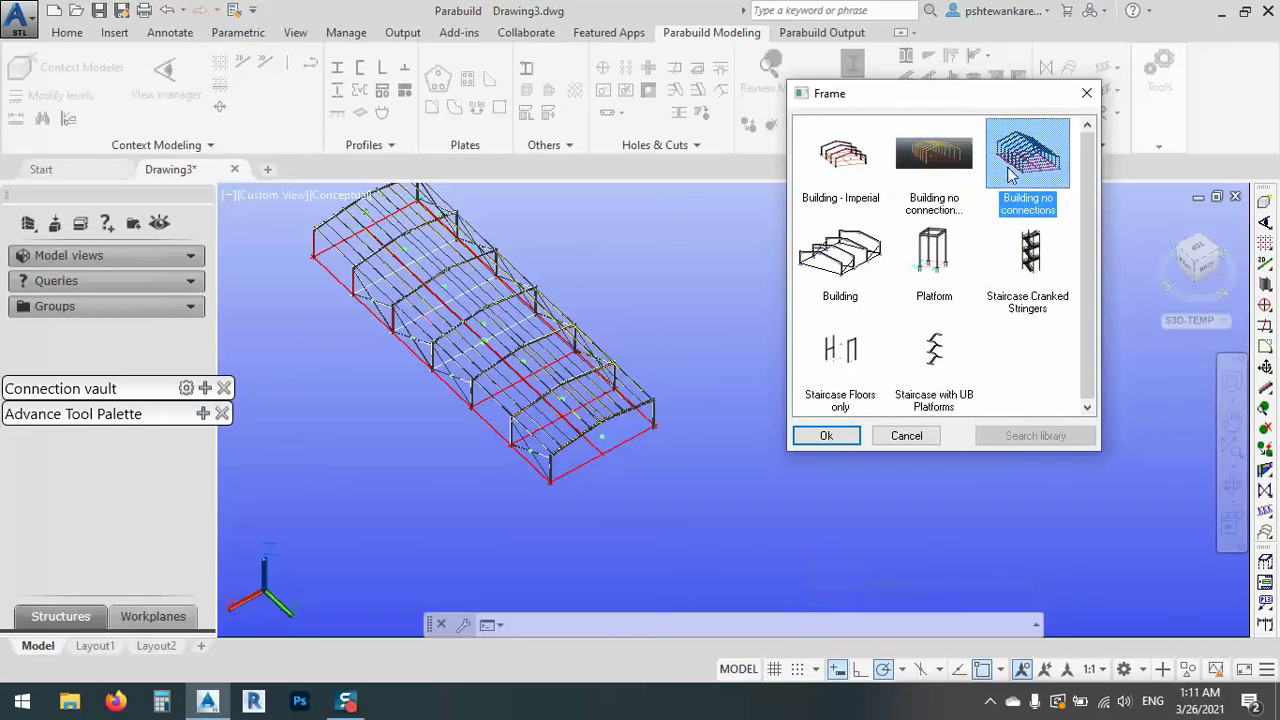
double_click(930, 158)
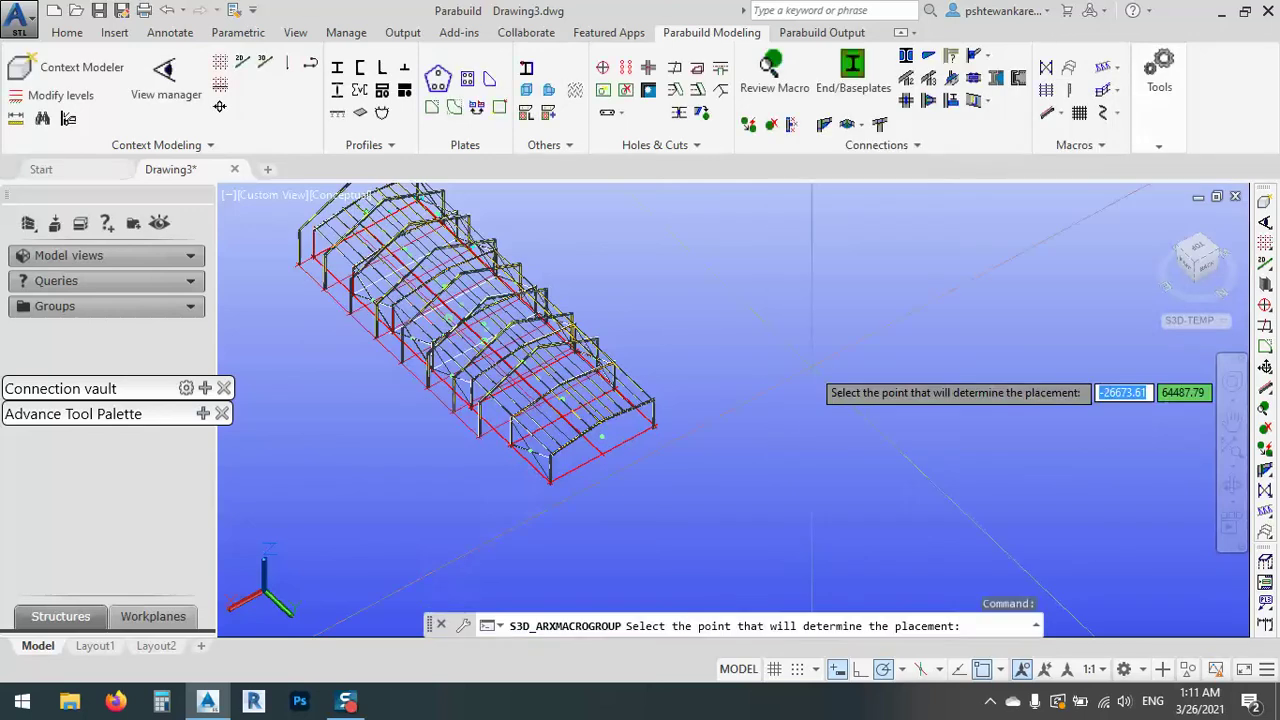
scroll(483, 455, "up", 5)
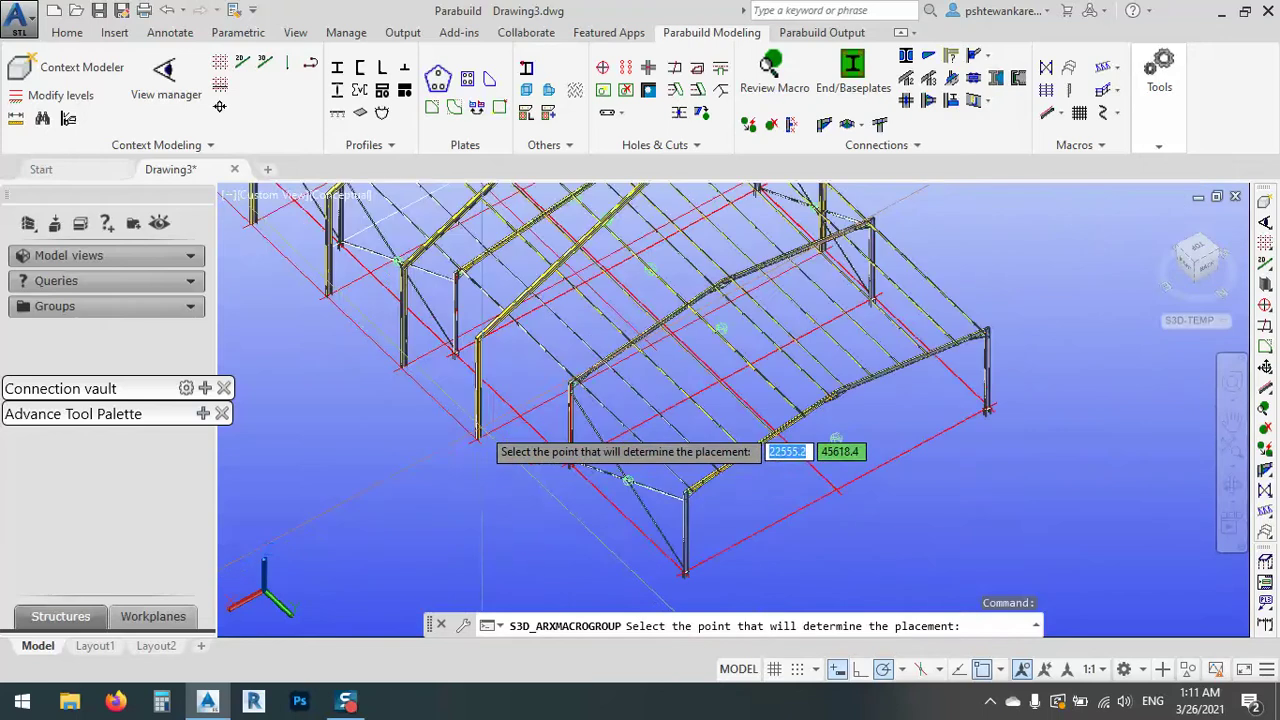
key("ctrl+z")
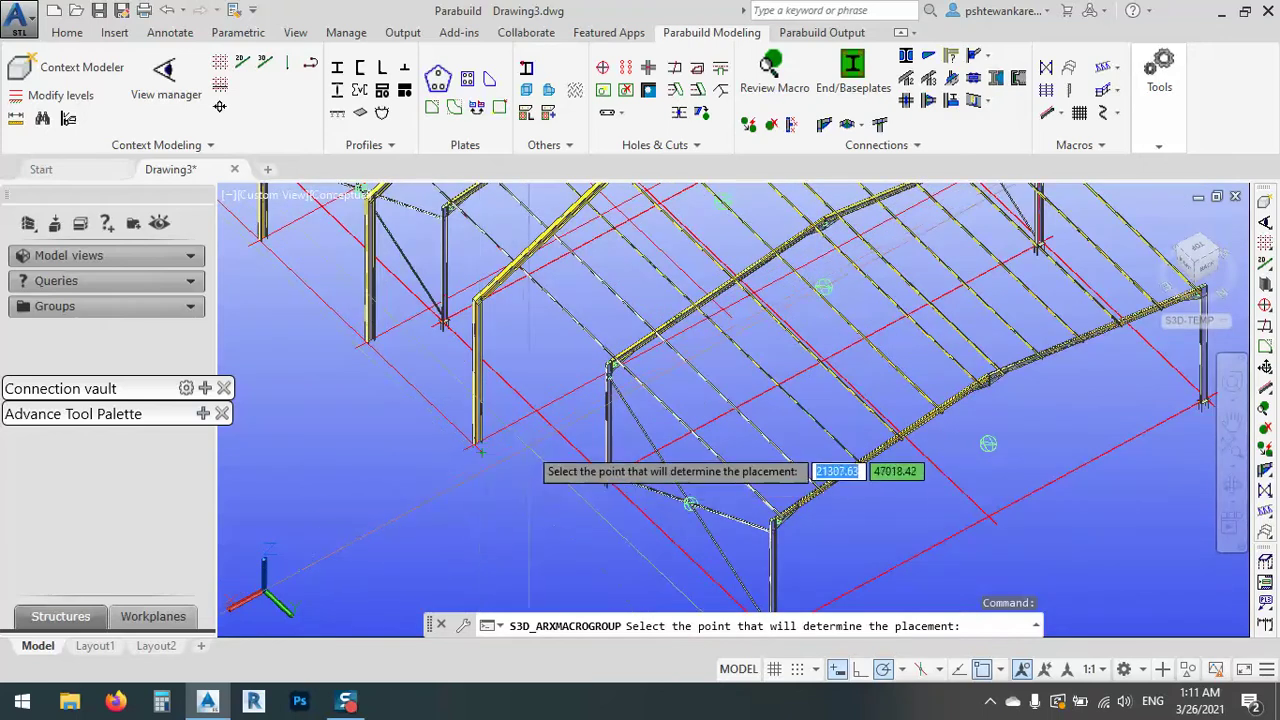
key("Escape")
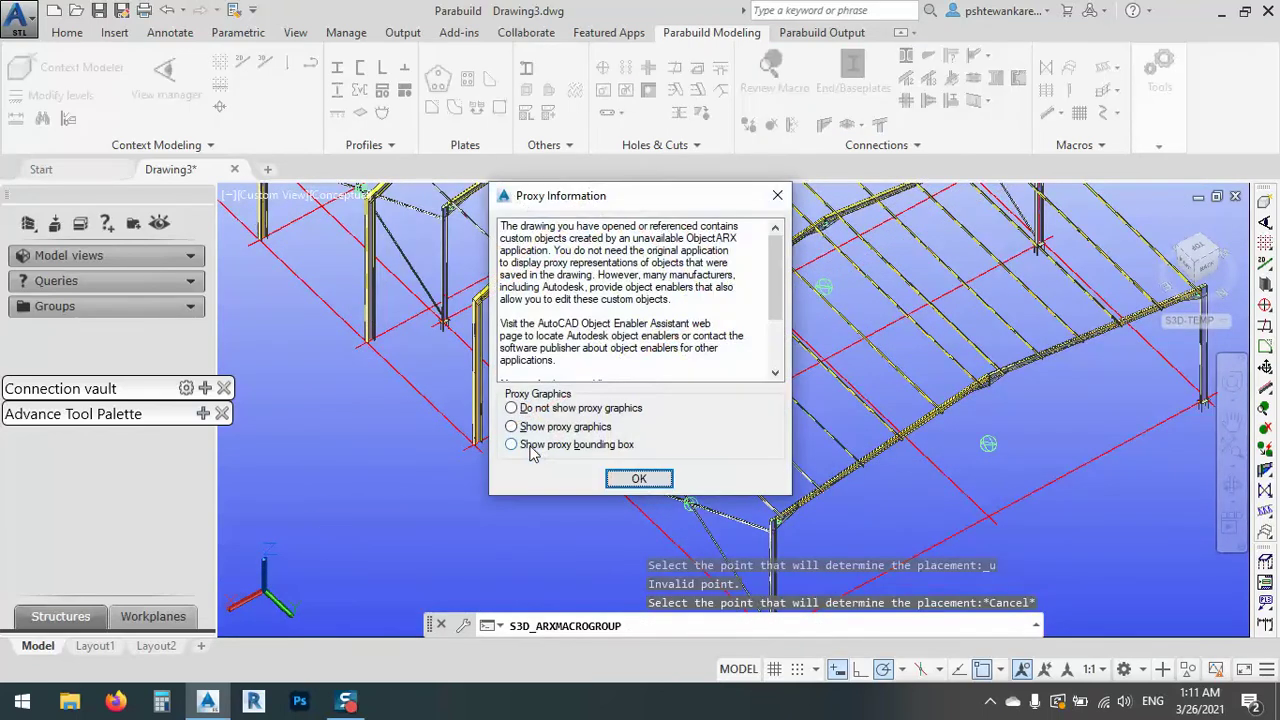
left_click(618, 476)
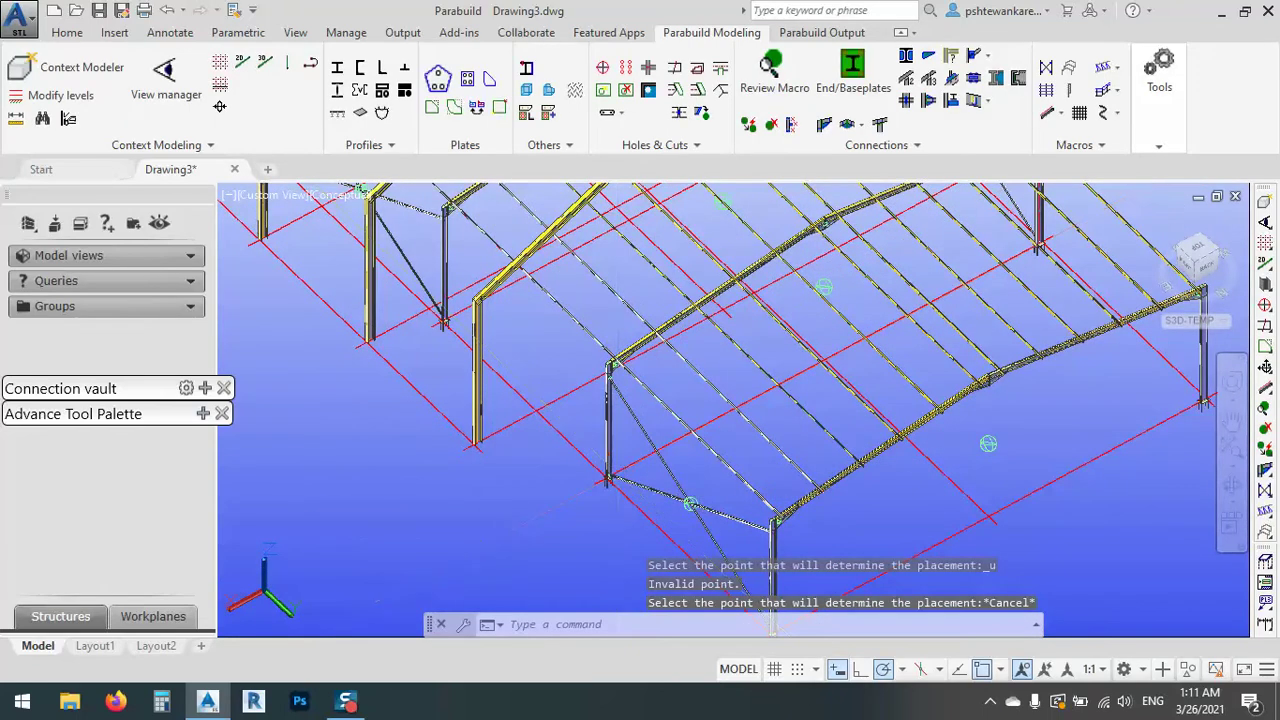
key("ctrl+z")
- Move the entire existing building away from the origin to free space for another frame
scroll(628, 449, "down", 5)
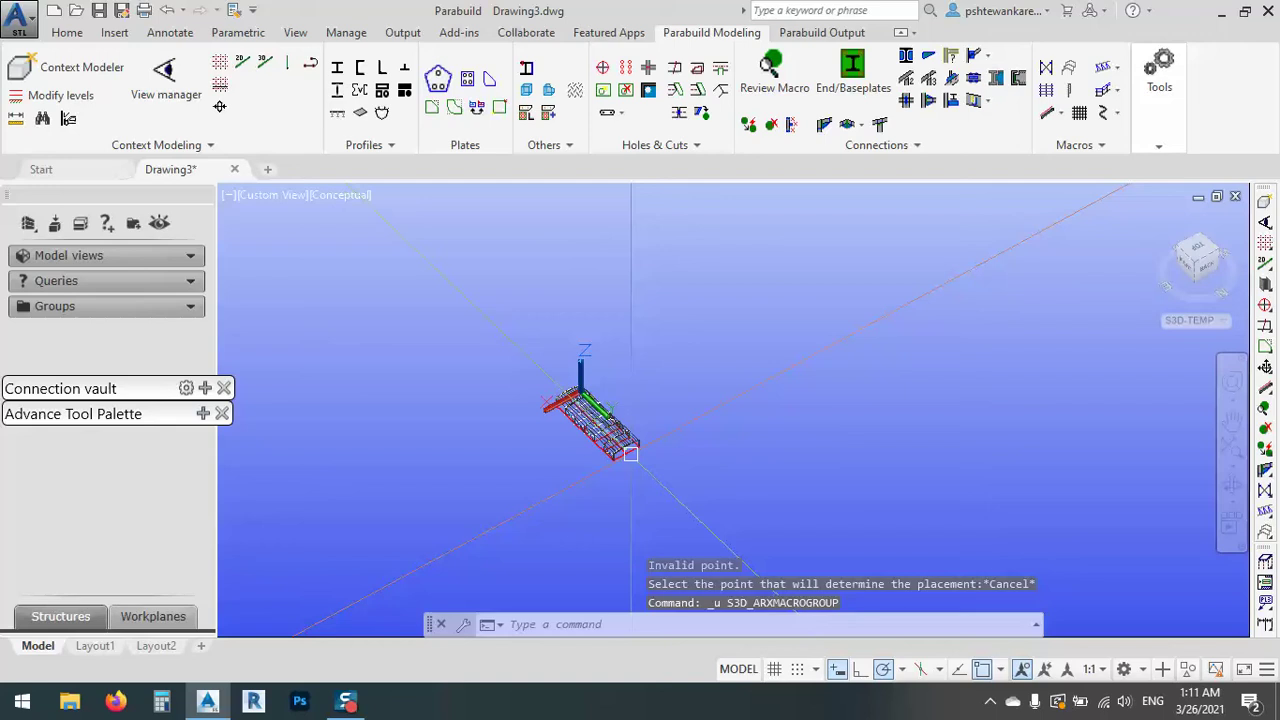
left_click(493, 340)
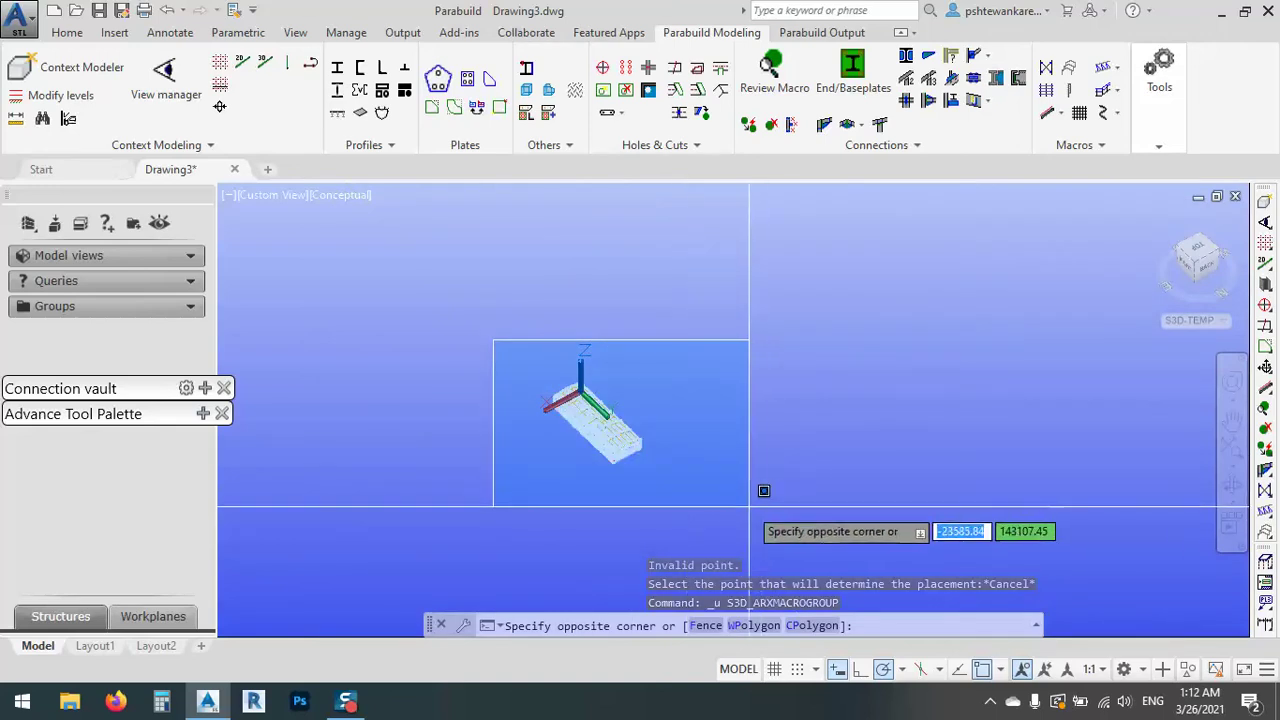
left_click(763, 490)
type("m")
key("Return")
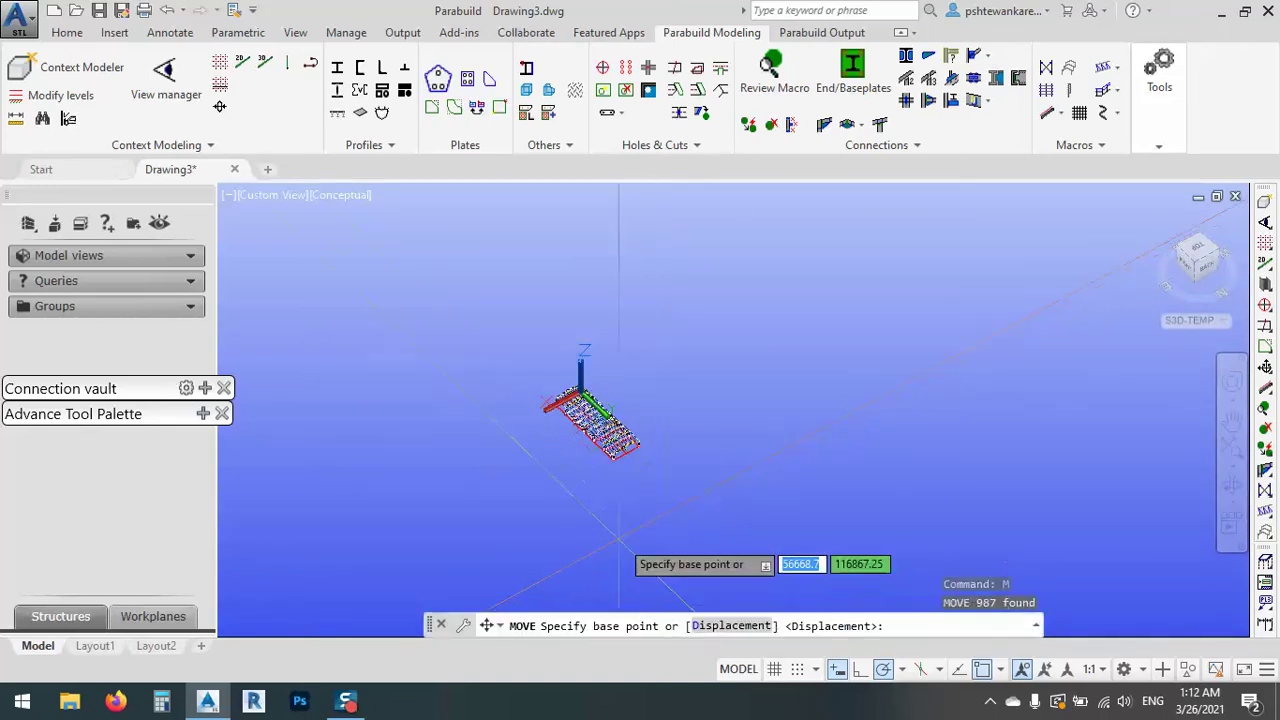
left_click(622, 530)
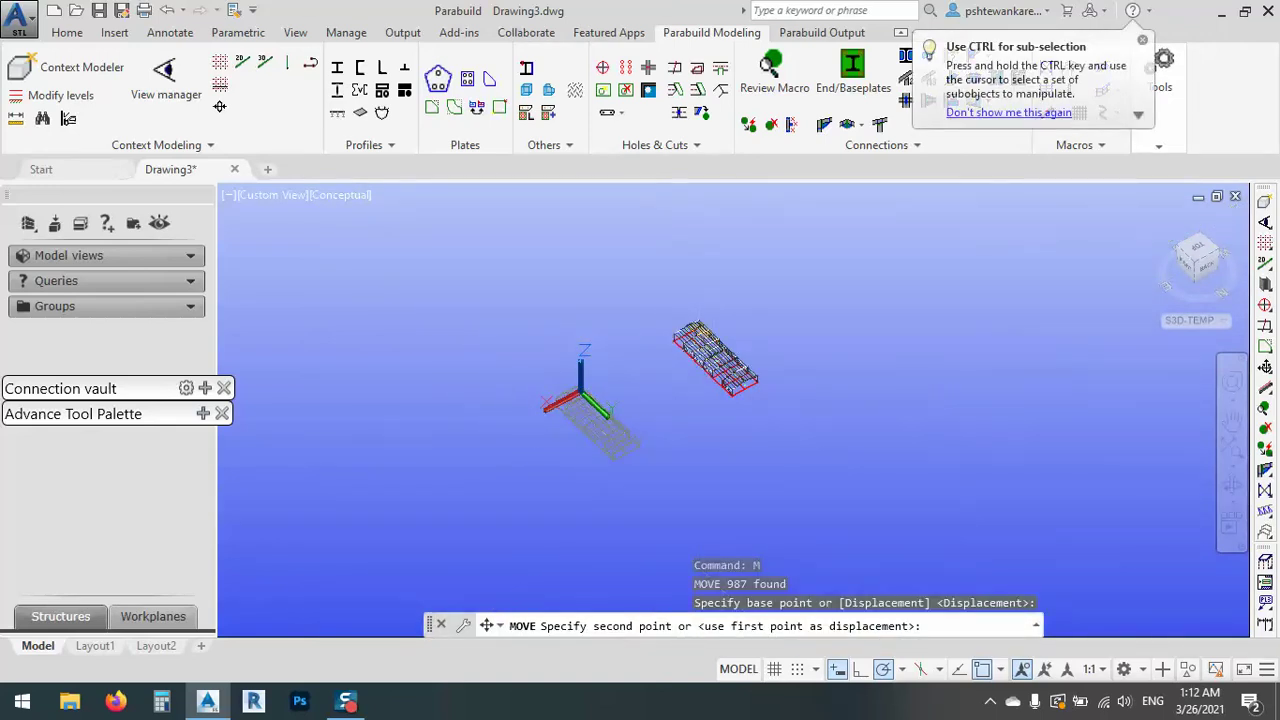
key("Return")
left_click(1143, 42)
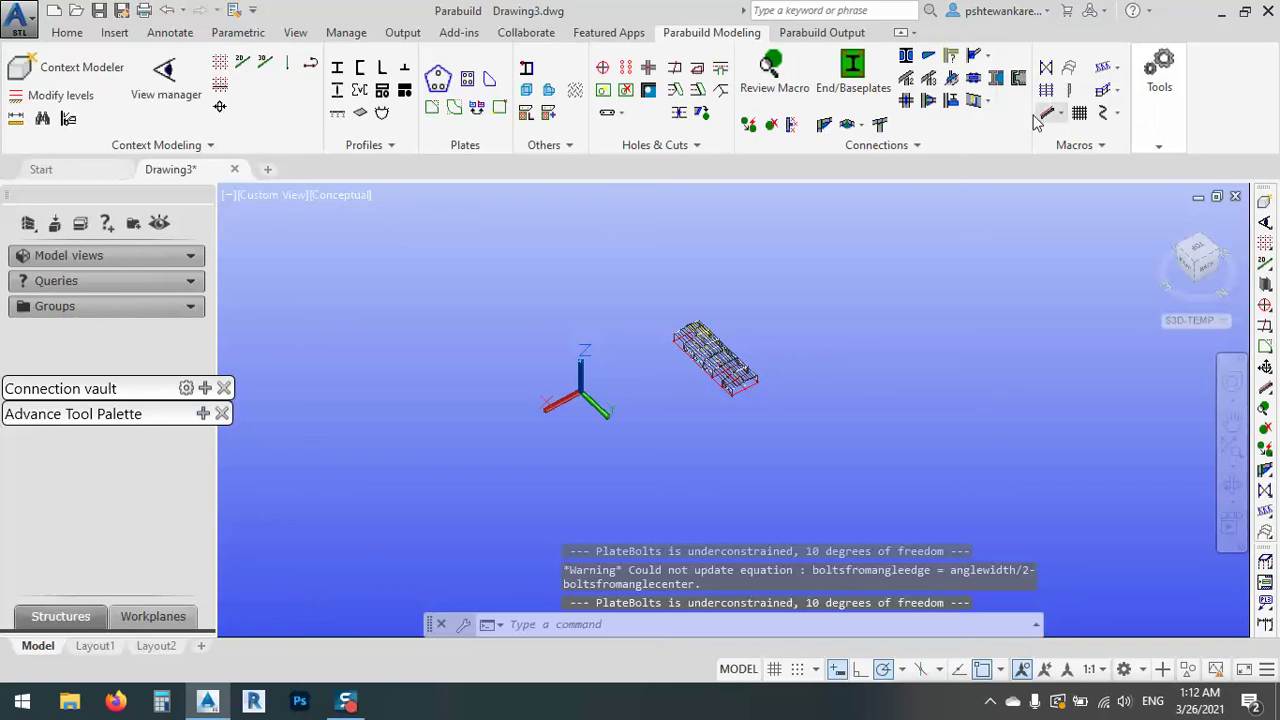
- Insert the "Building no connections - Imperial" frame with its placement point at the origin end of the workspace
left_click(1047, 90)
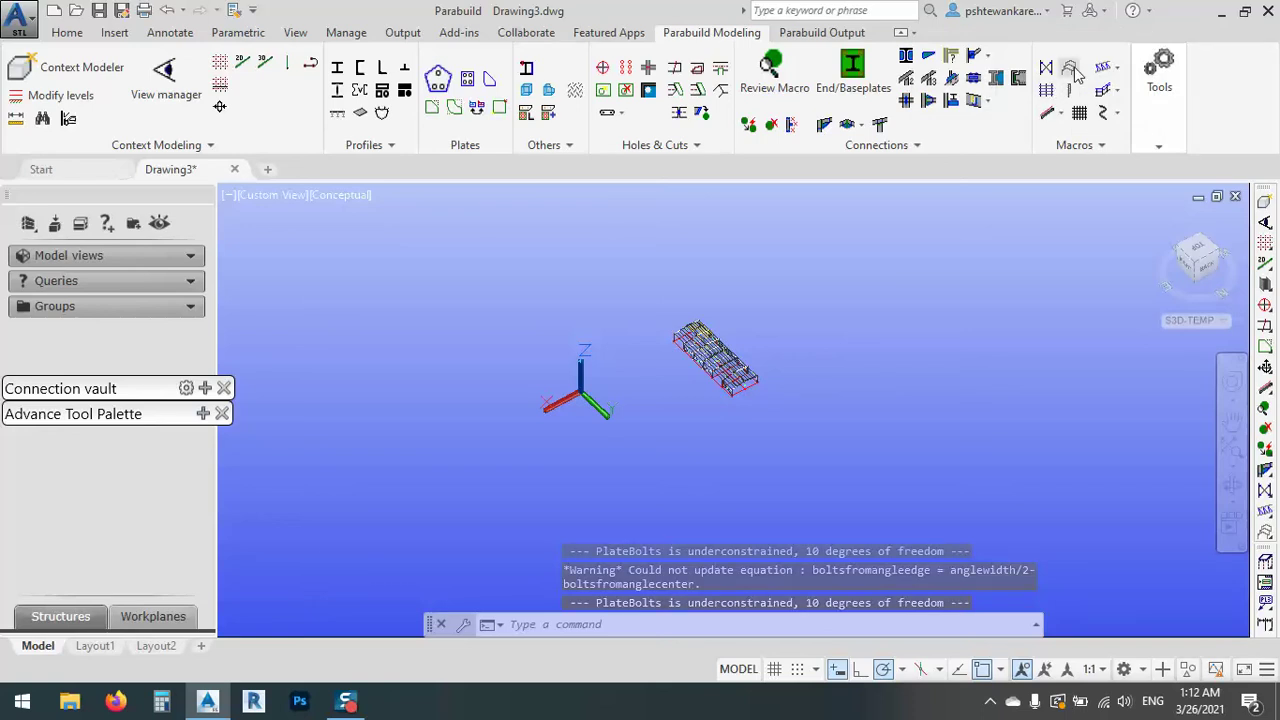
double_click(932, 165)
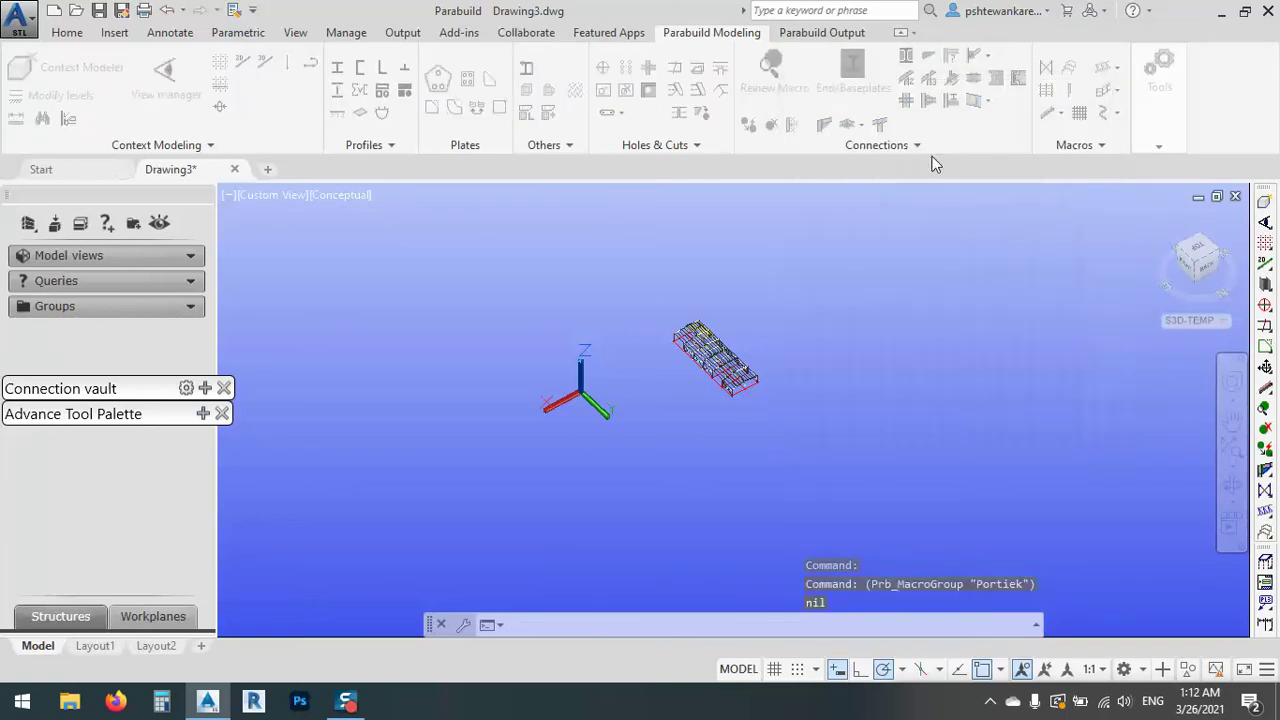
scroll(609, 436, "up", 5)
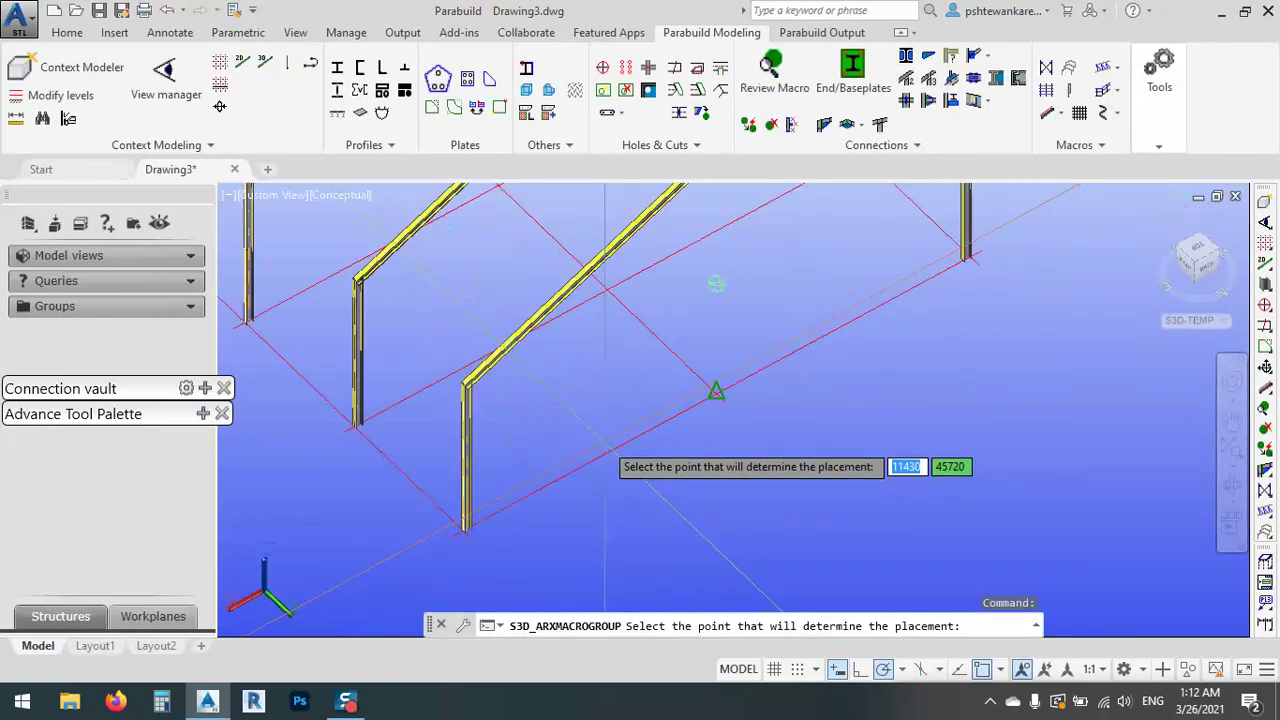
left_click(711, 389)
left_click(639, 478)
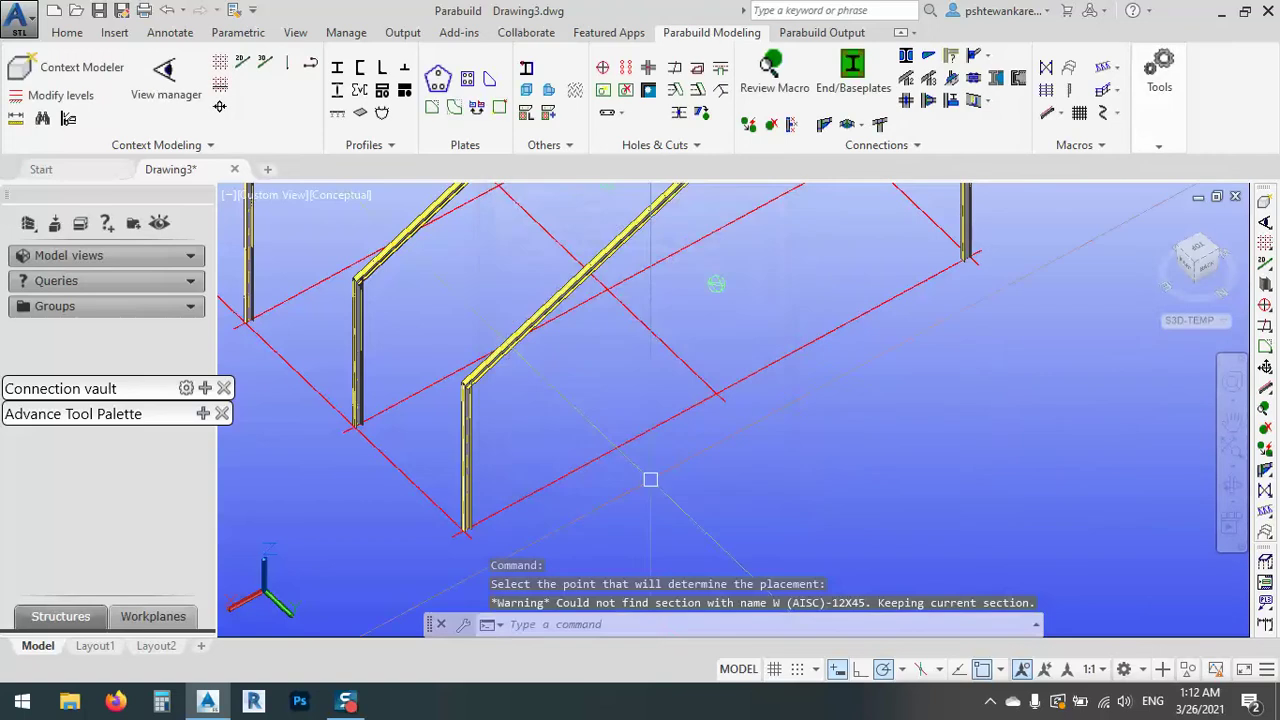
- Open the new building's macro settings, include all macros in the group, and set the column height to 6000
scroll(834, 490, "up", 2)
scroll(834, 490, "down", 4)
scroll(796, 458, "up", 4)
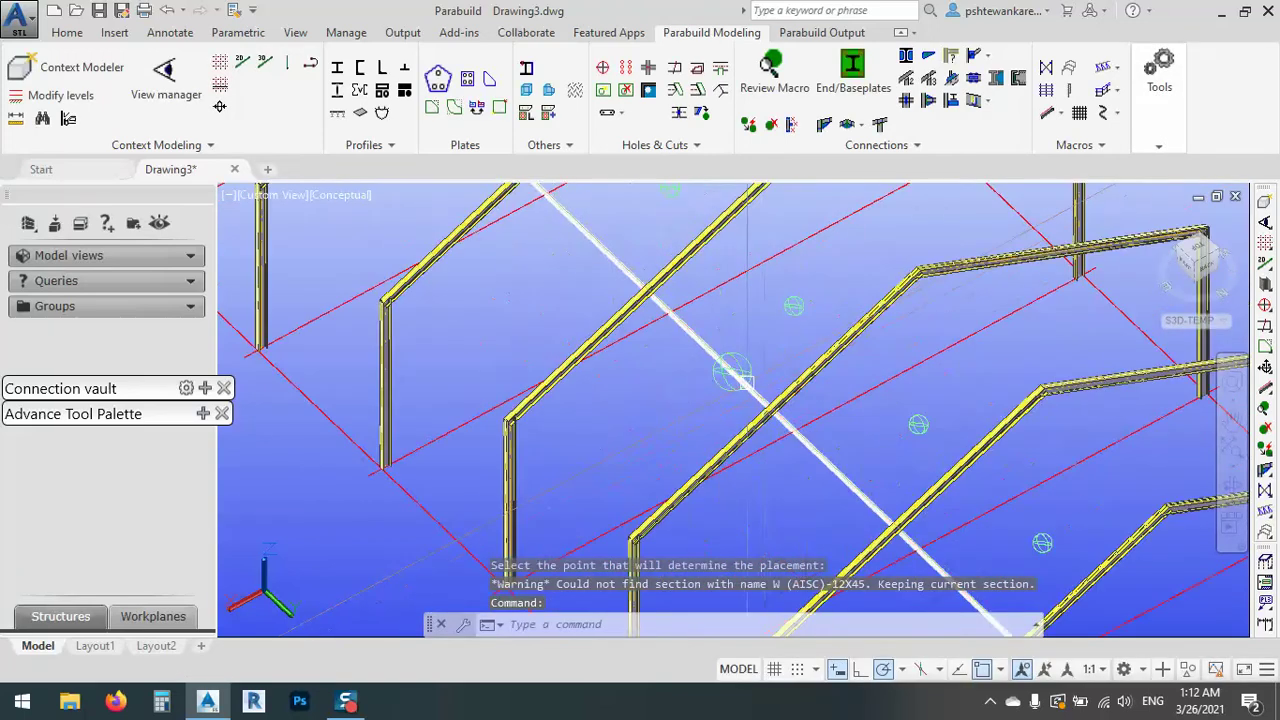
double_click(729, 377)
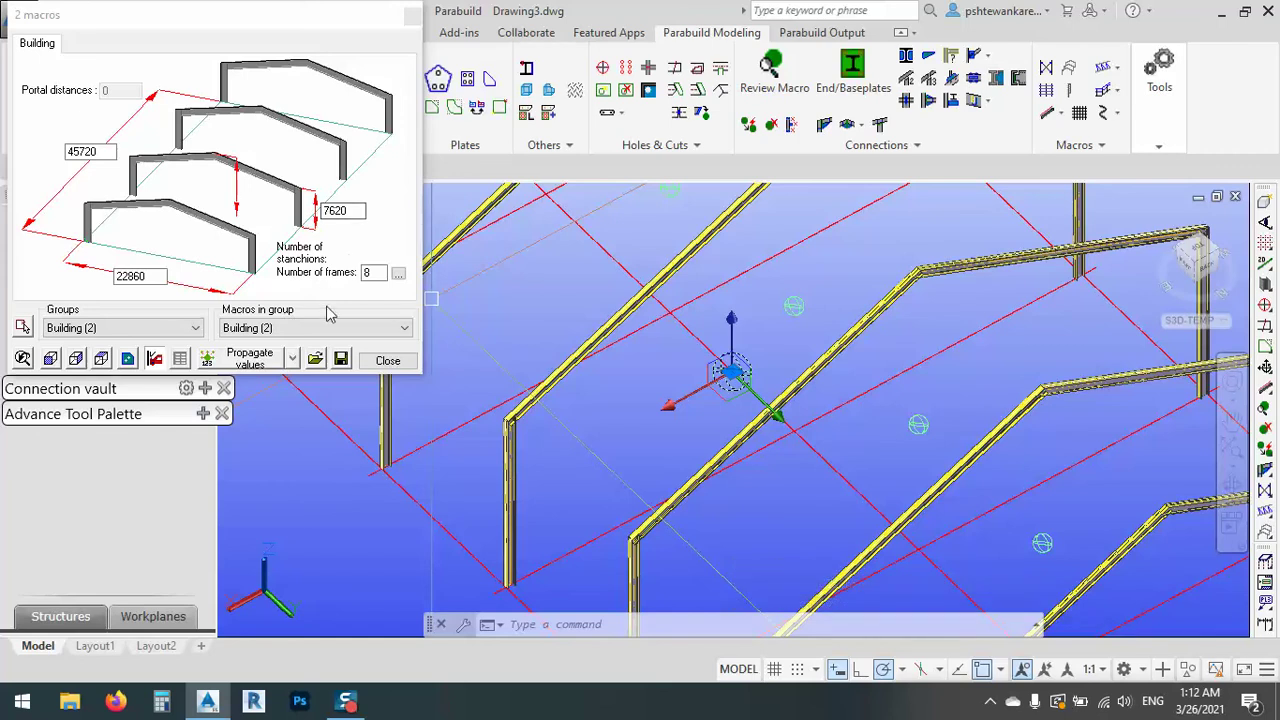
left_click(313, 331)
left_click(250, 344)
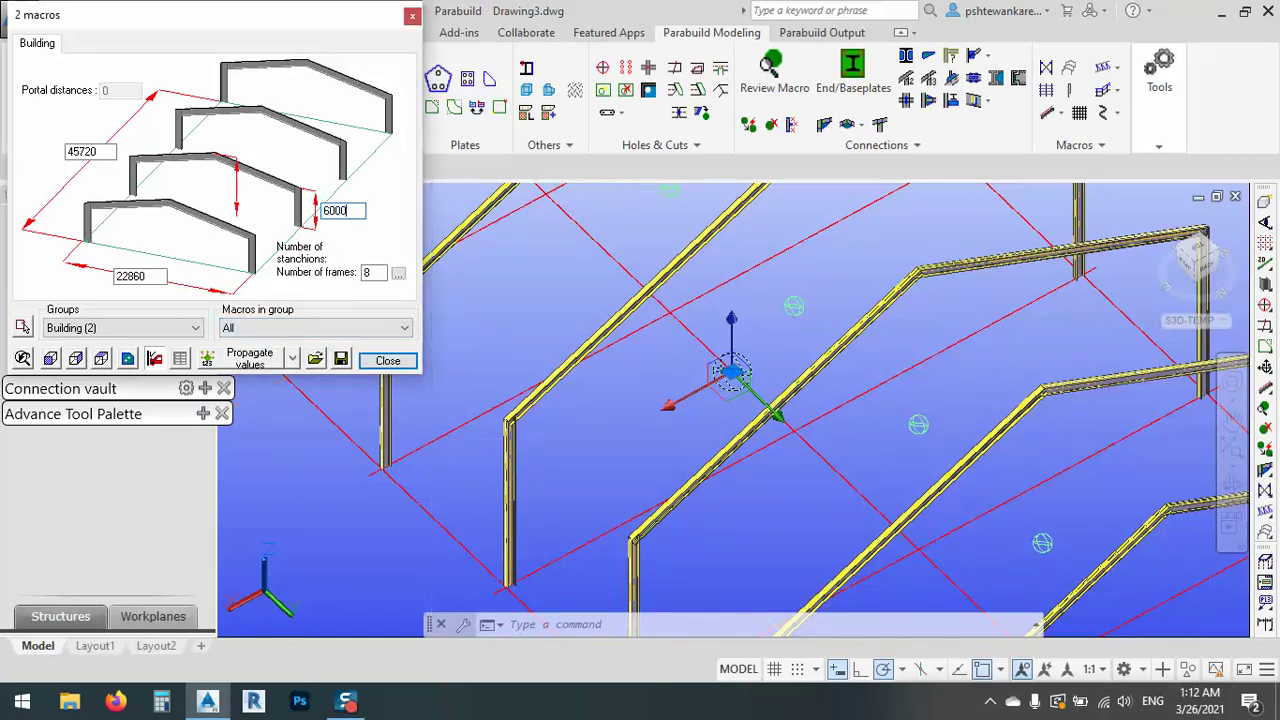
- Set the building width to 20000 and its length to 60000, and close the macro settings
left_click(136, 278)
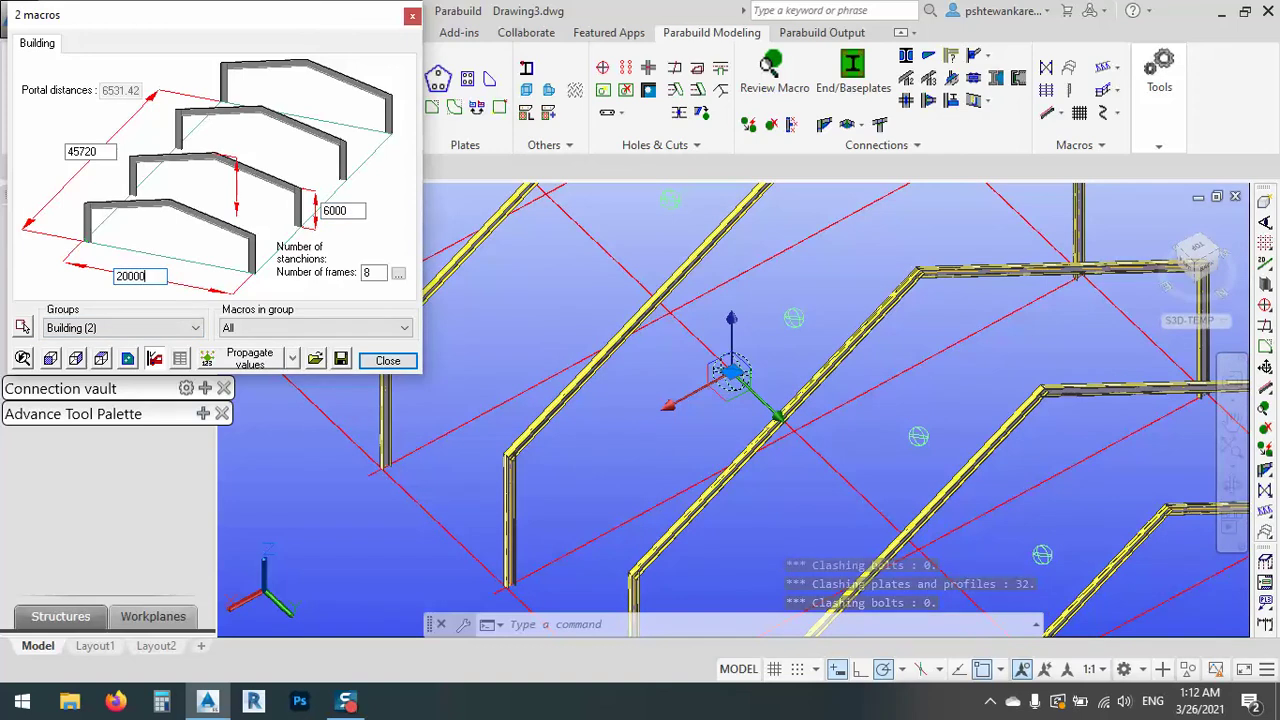
left_click(105, 151)
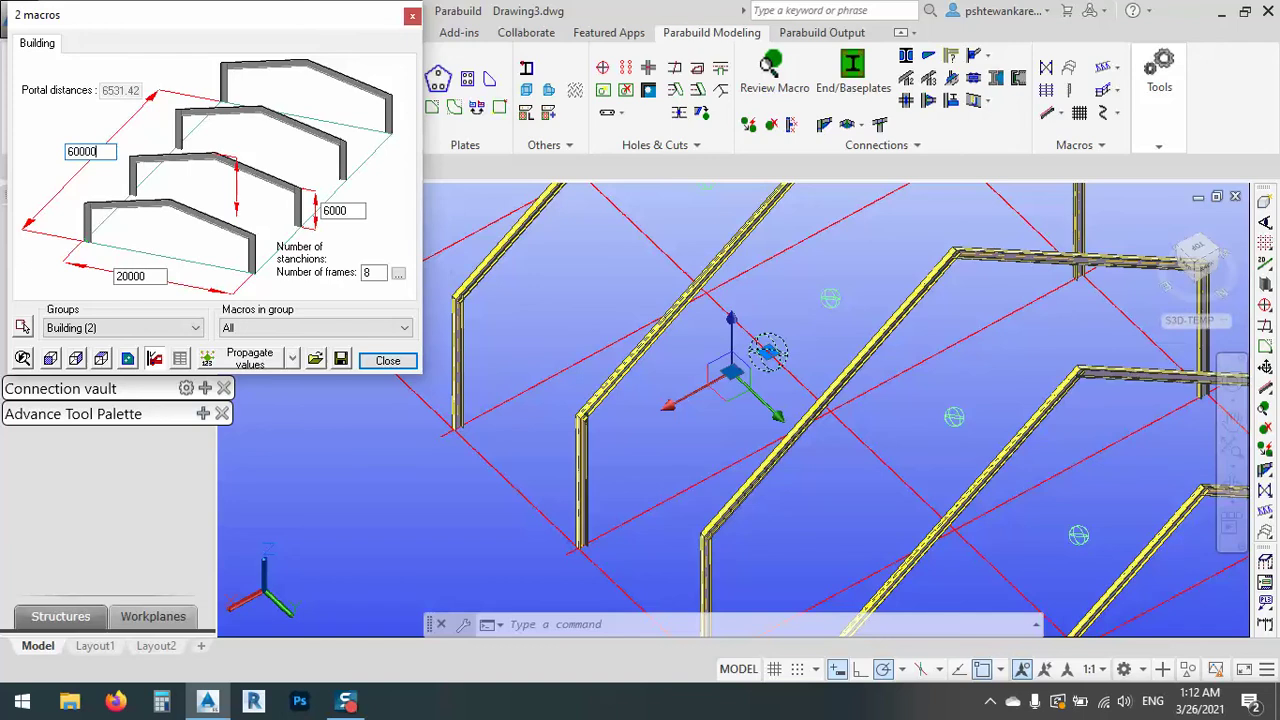
left_click(250, 358)
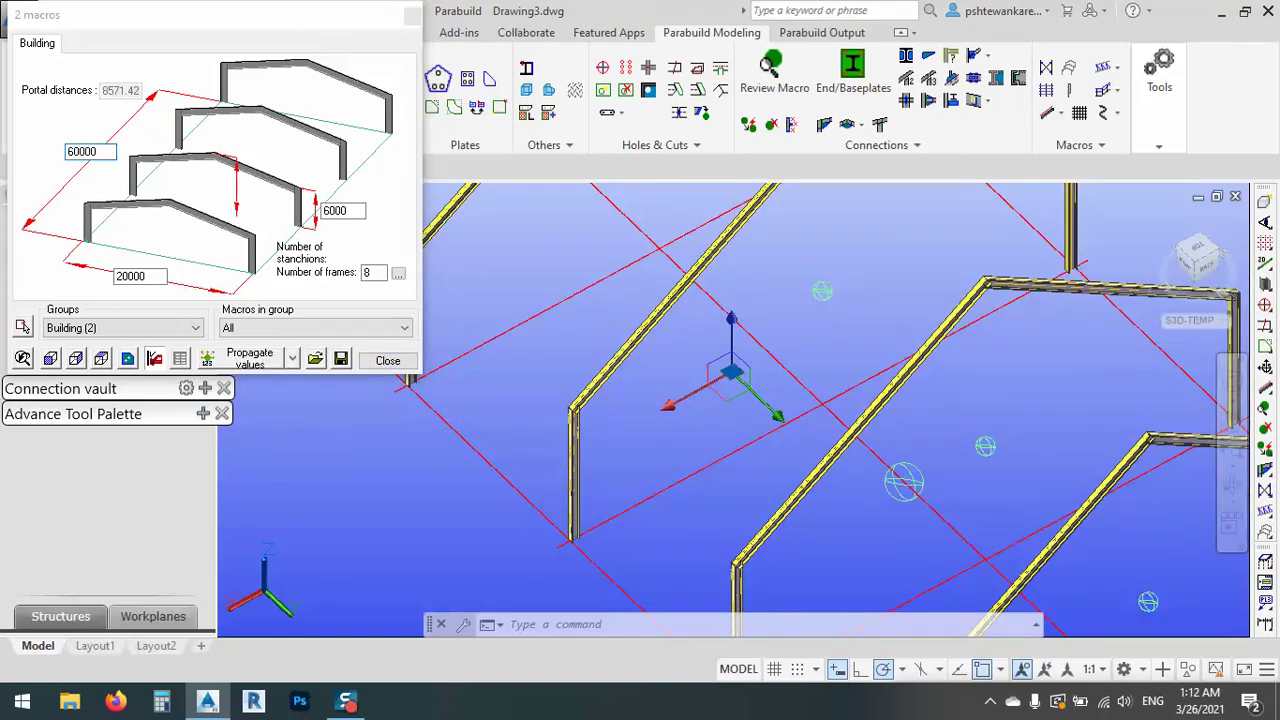
left_click(388, 360)
- Review the combined settings of all macros in the building group without editing them
double_click(590, 322)
left_click(589, 323)
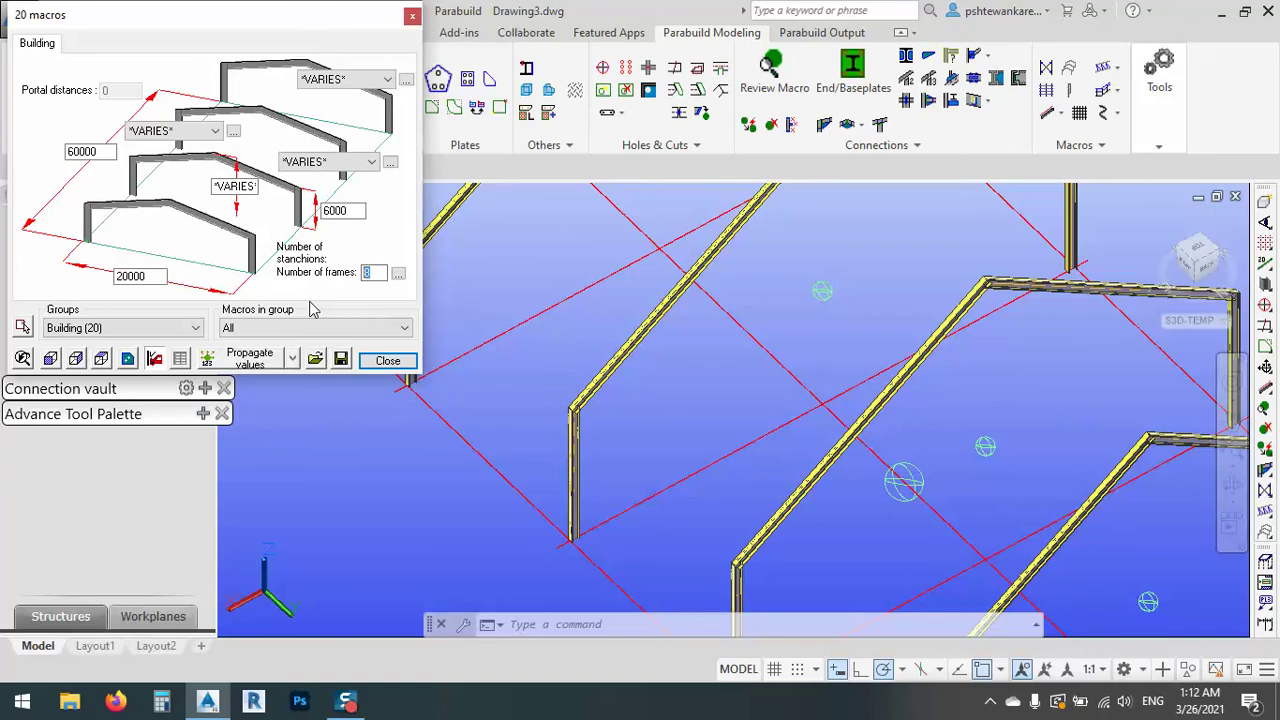
left_click(342, 216)
left_click(388, 361)
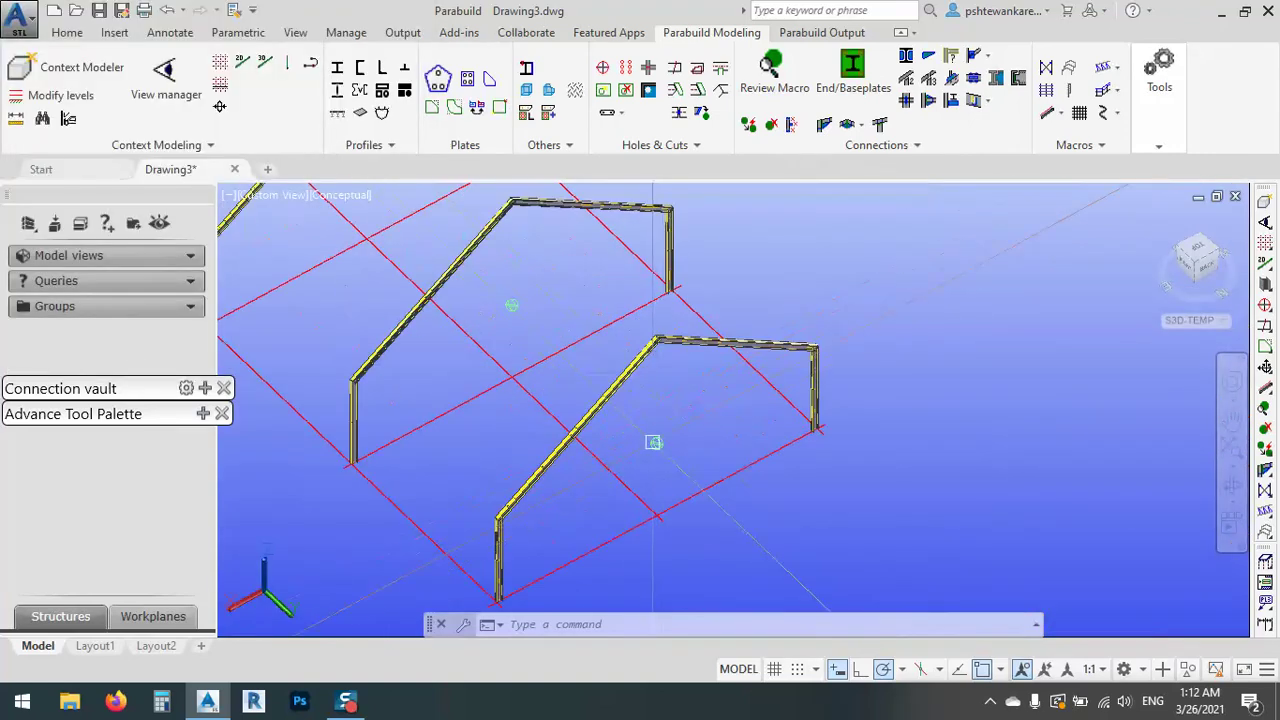
- Open the end portal frame's macro settings, include all macros in the group, and set the ridge height to 7500
double_click(653, 442)
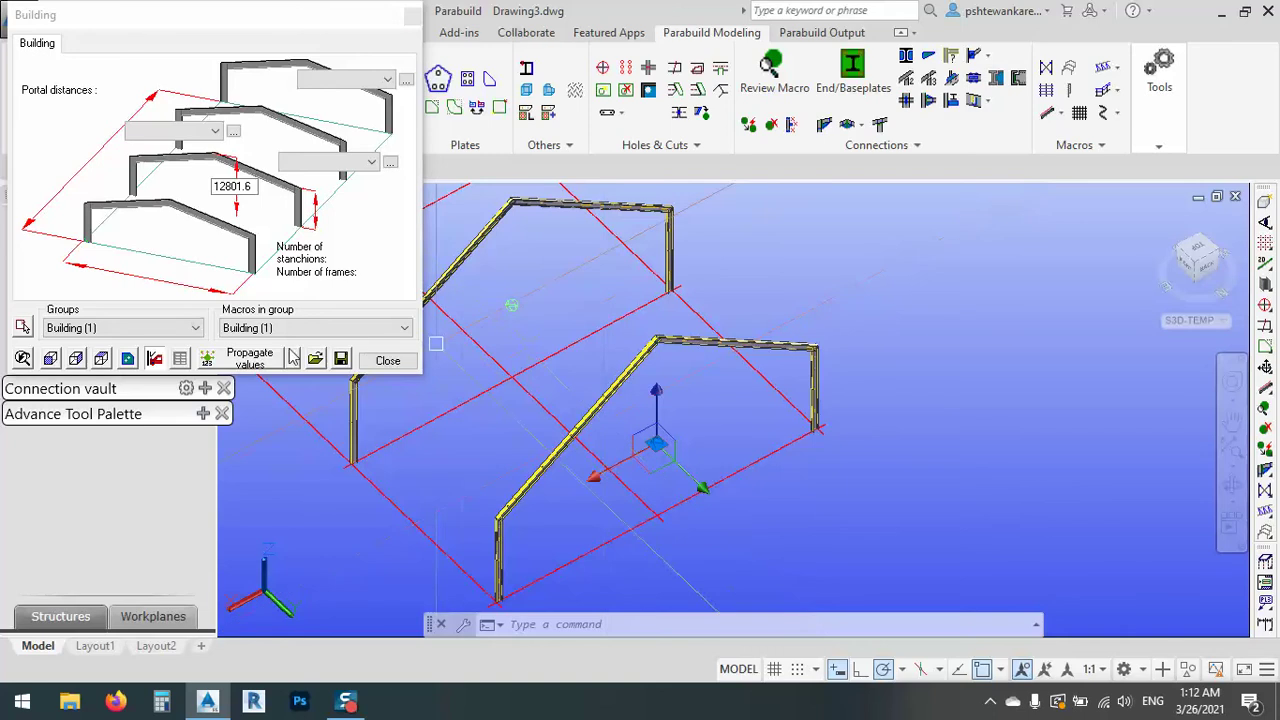
left_click(300, 328)
left_click(240, 358)
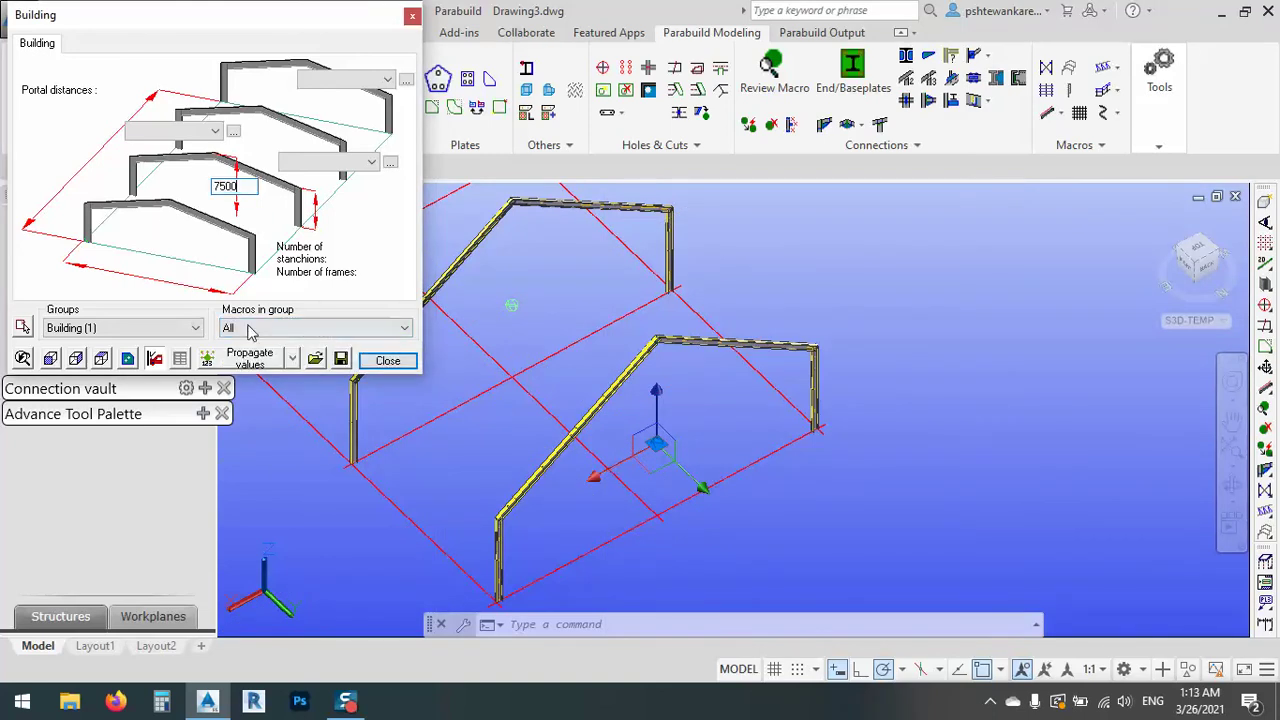
- Assign the IPE300 profile to the frame column on polyline segment 4 and close its profile placement settings
left_click(390, 163)
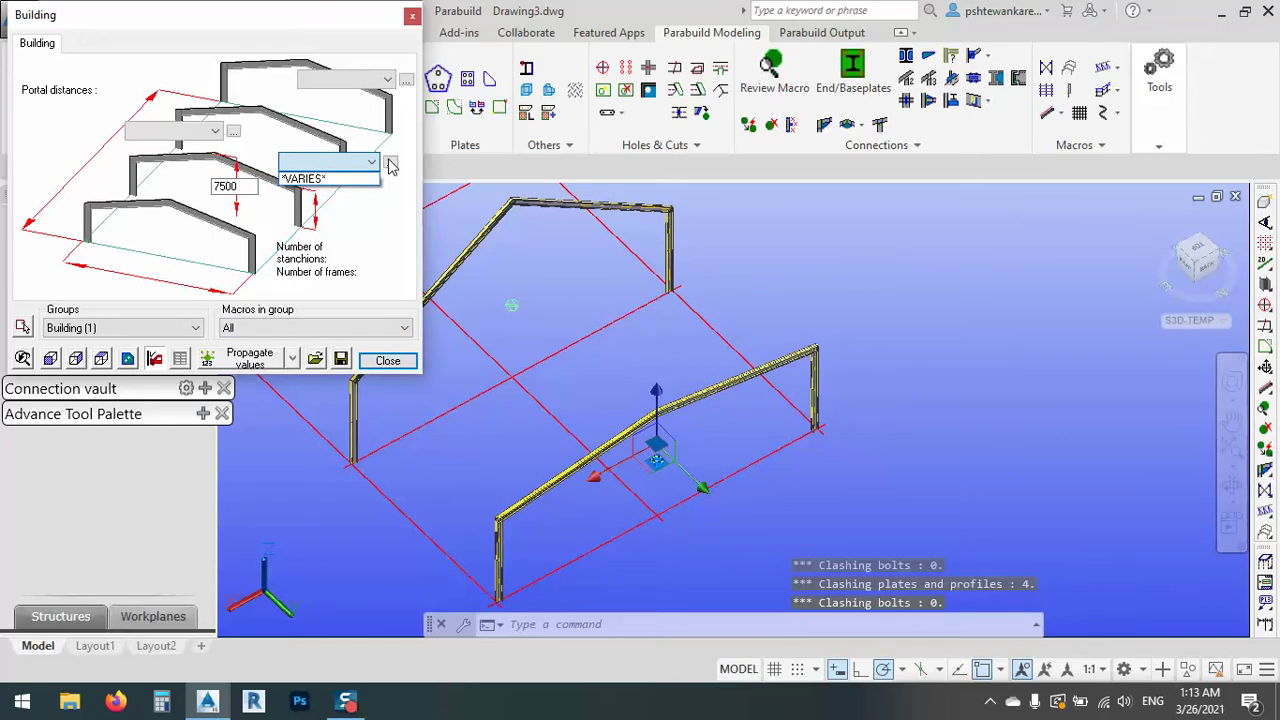
left_click(390, 163)
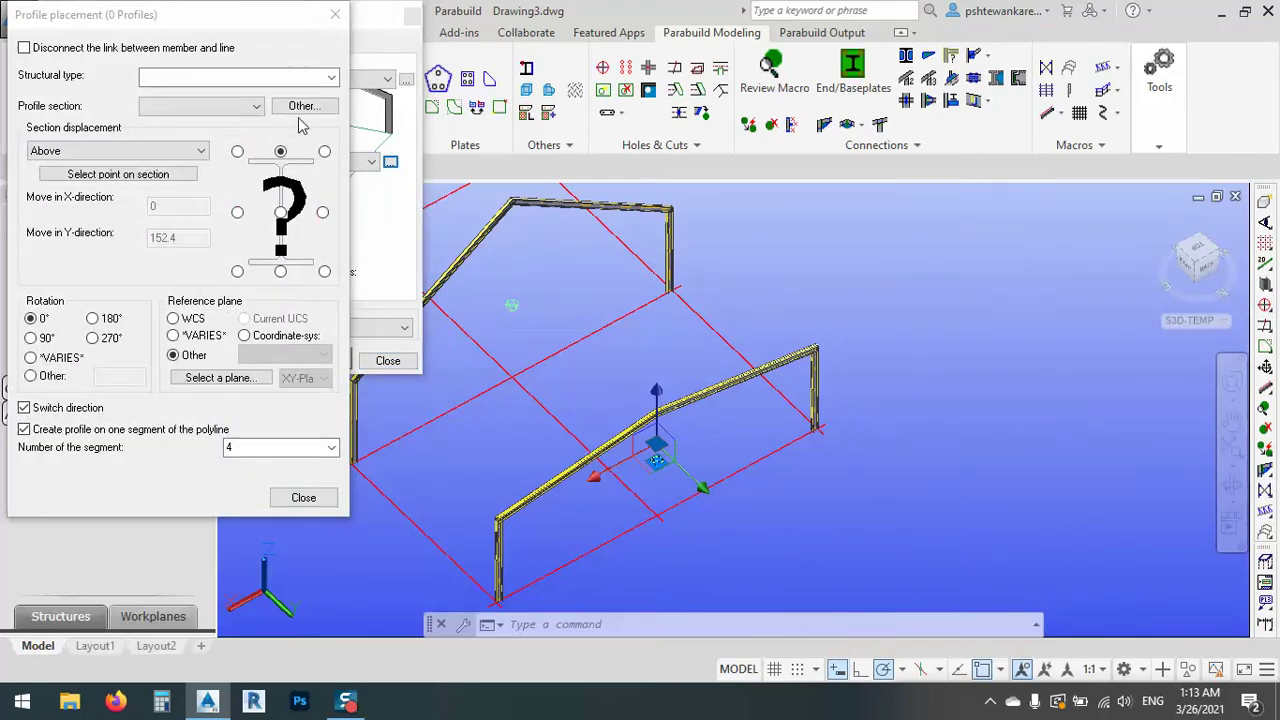
left_click(301, 108)
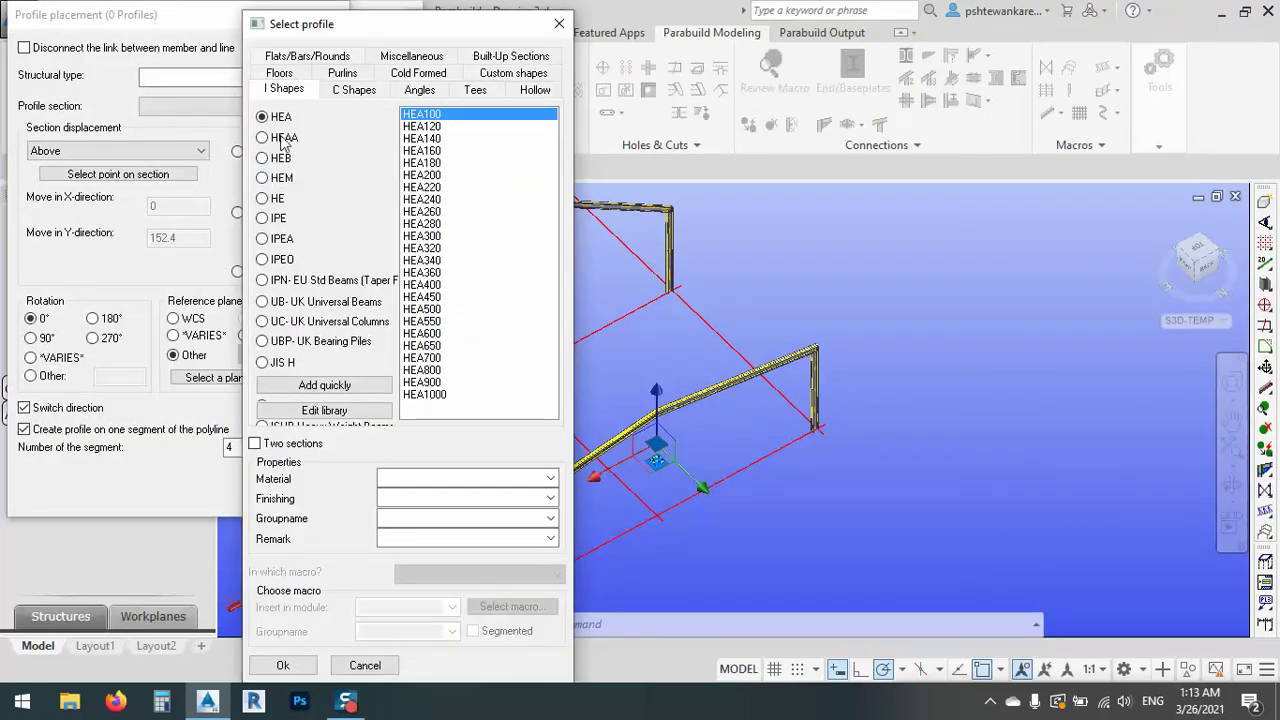
left_click(283, 218)
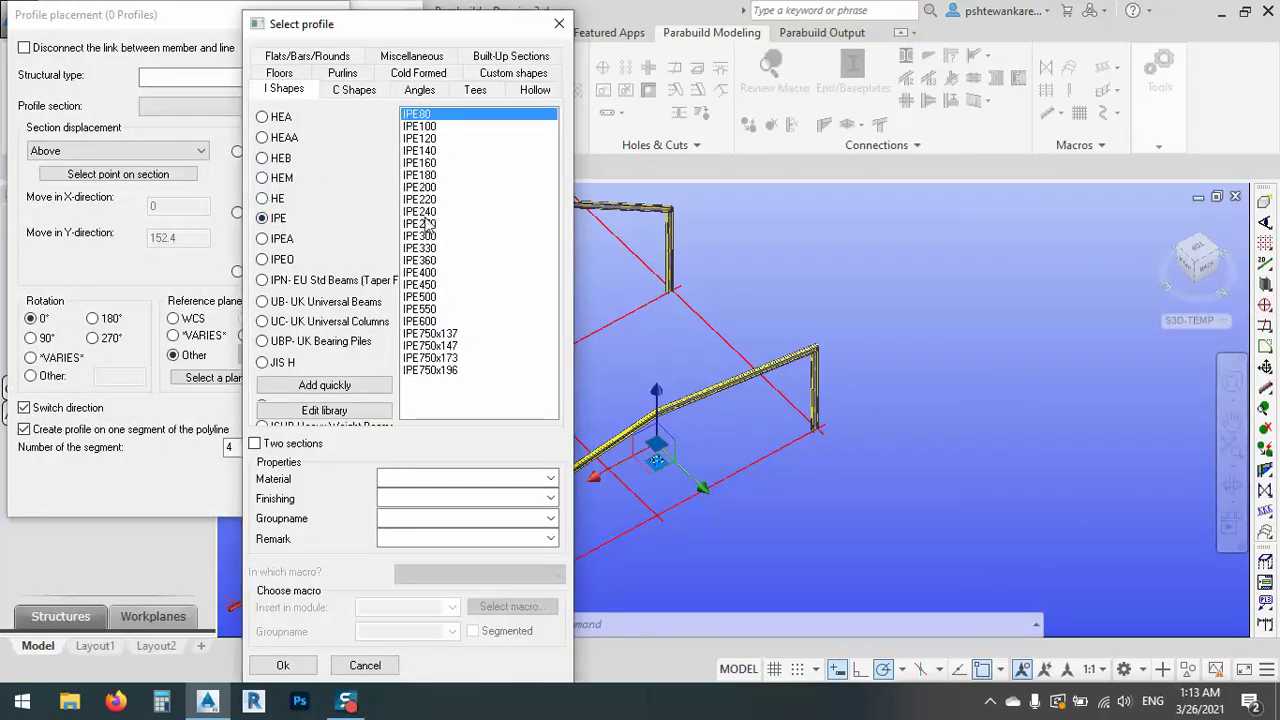
double_click(416, 236)
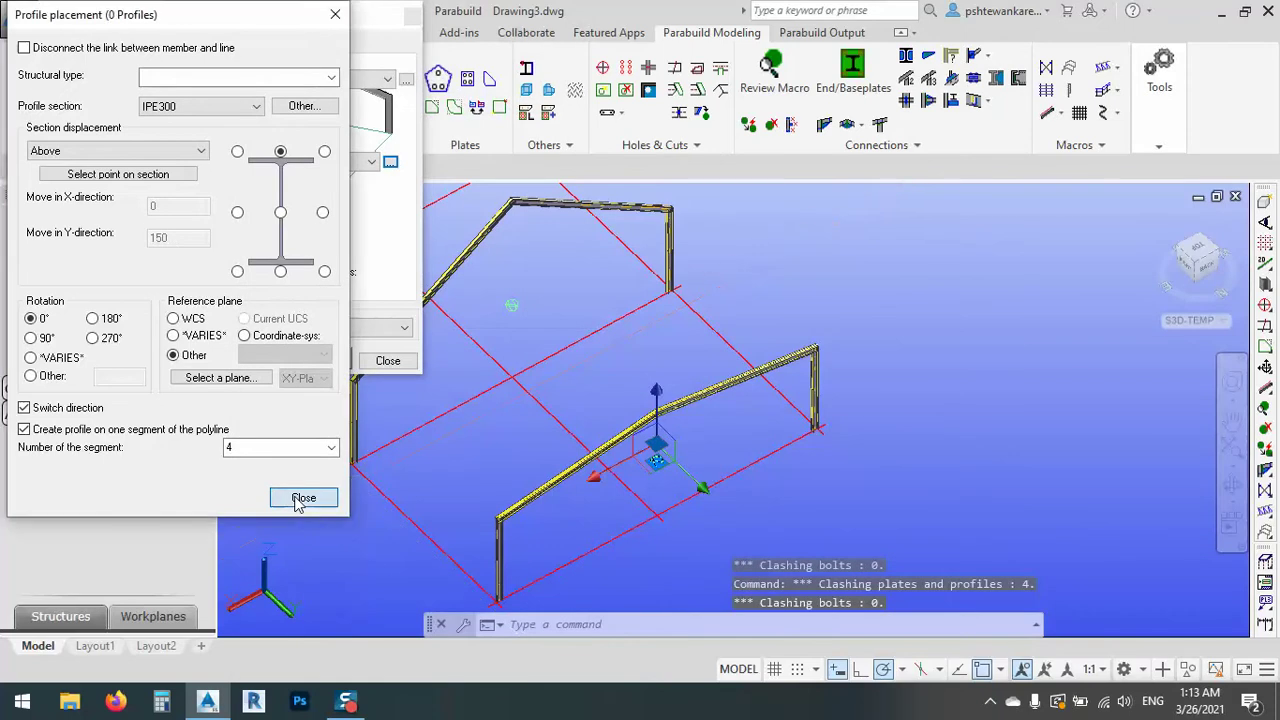
left_click(302, 498)
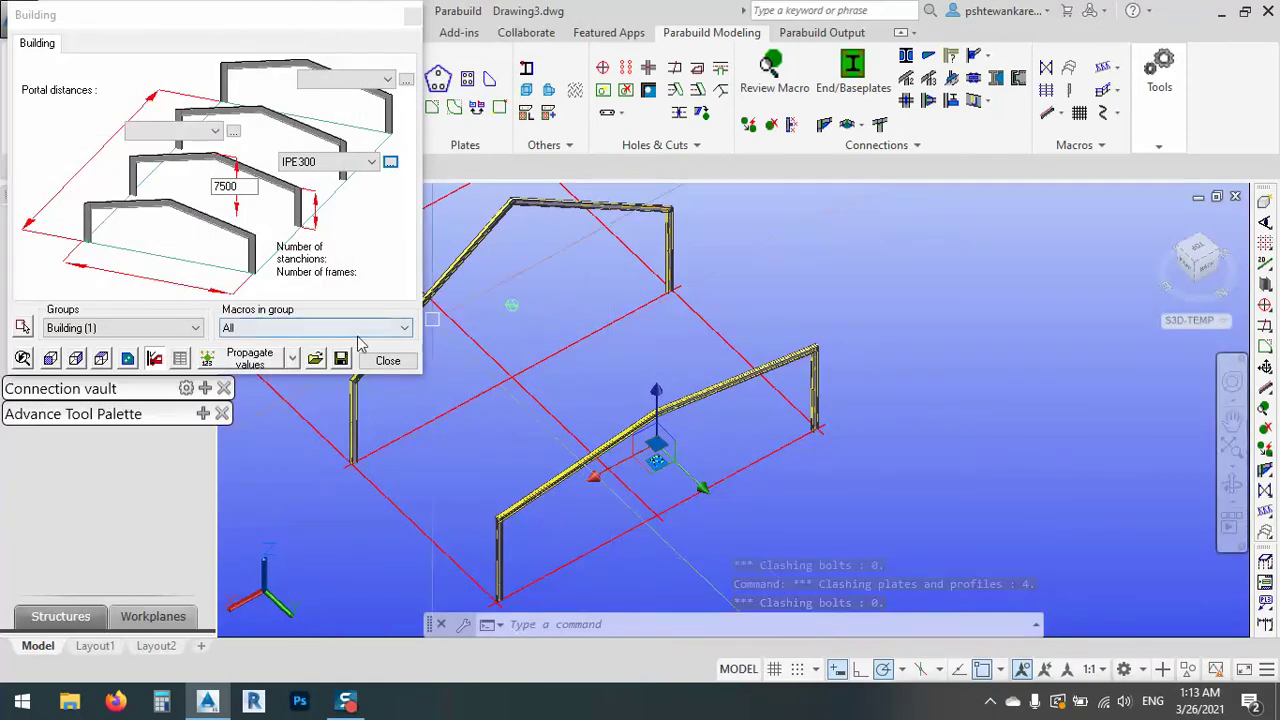
- Assign the IPE300 profile to the opposite frame column on polyline segment 1
left_click(211, 132)
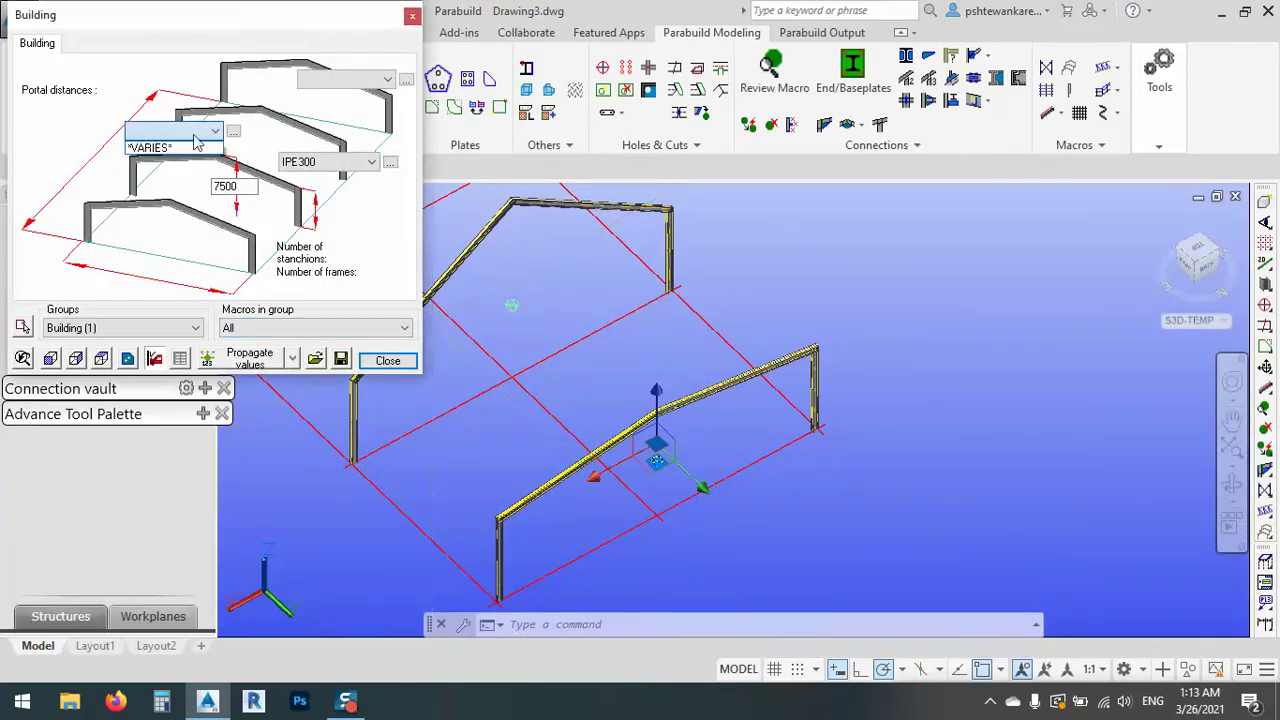
left_click(231, 134)
left_click(233, 134)
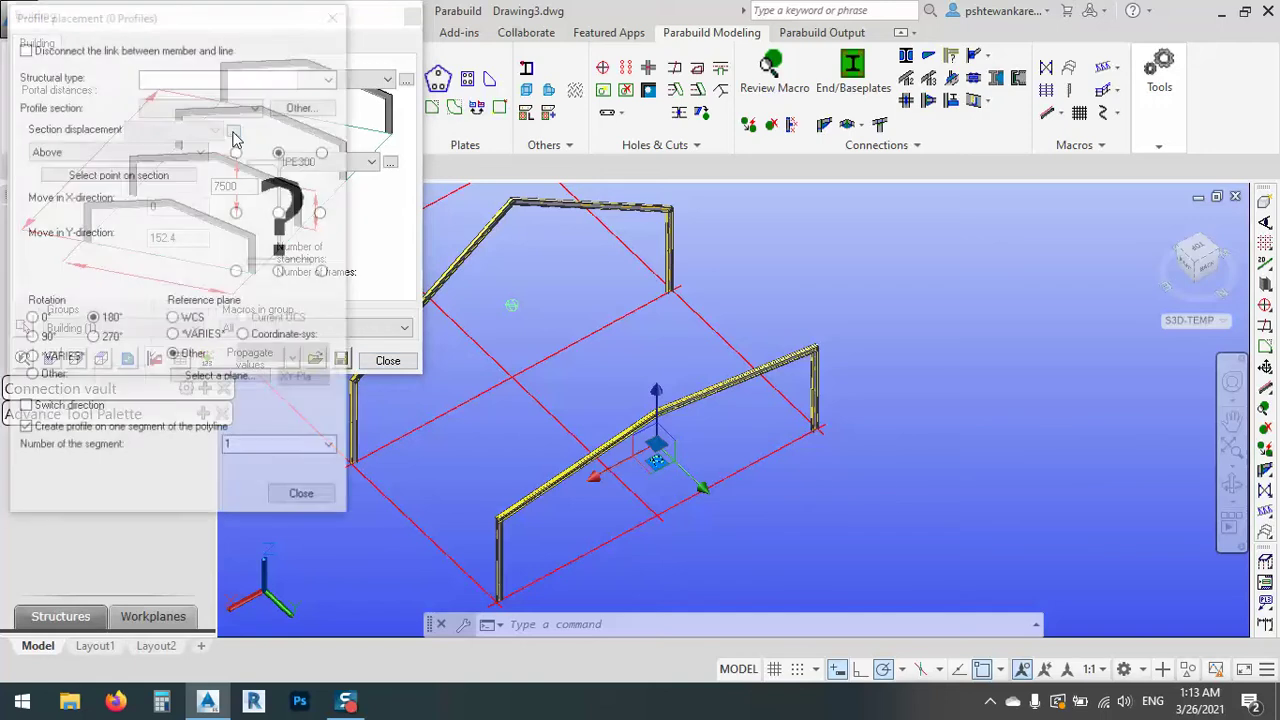
left_click(304, 106)
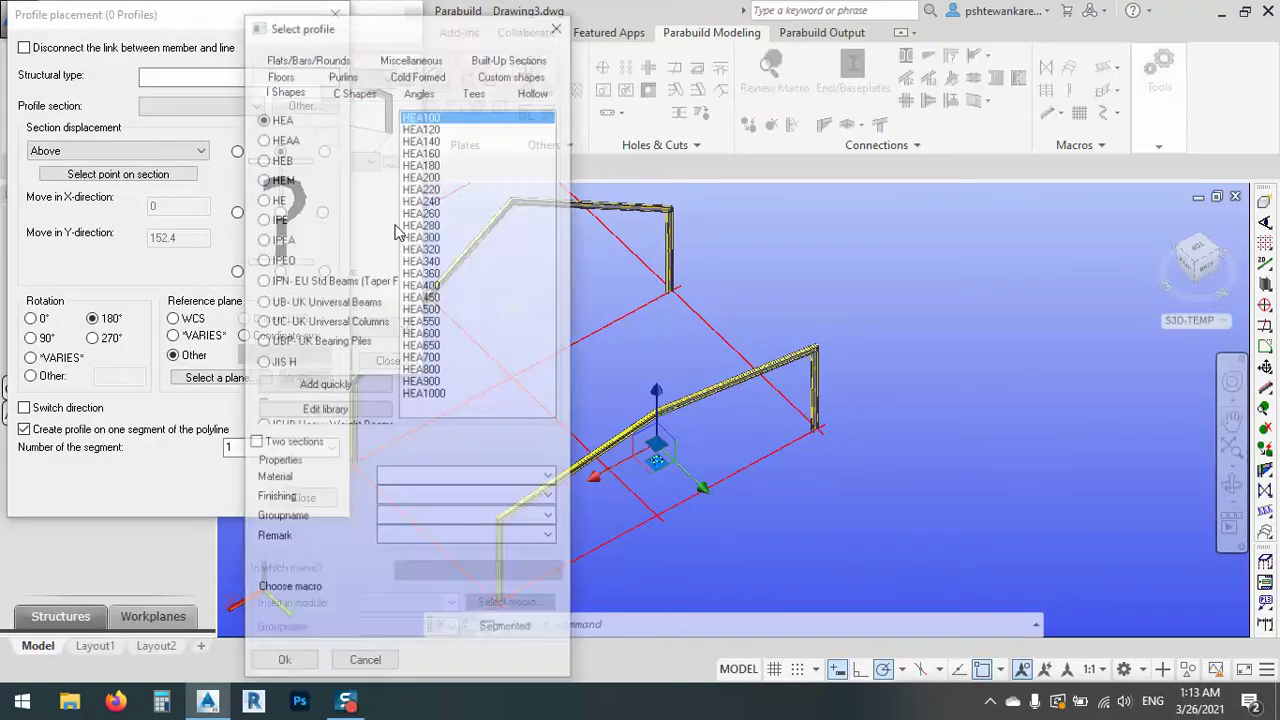
left_click(276, 218)
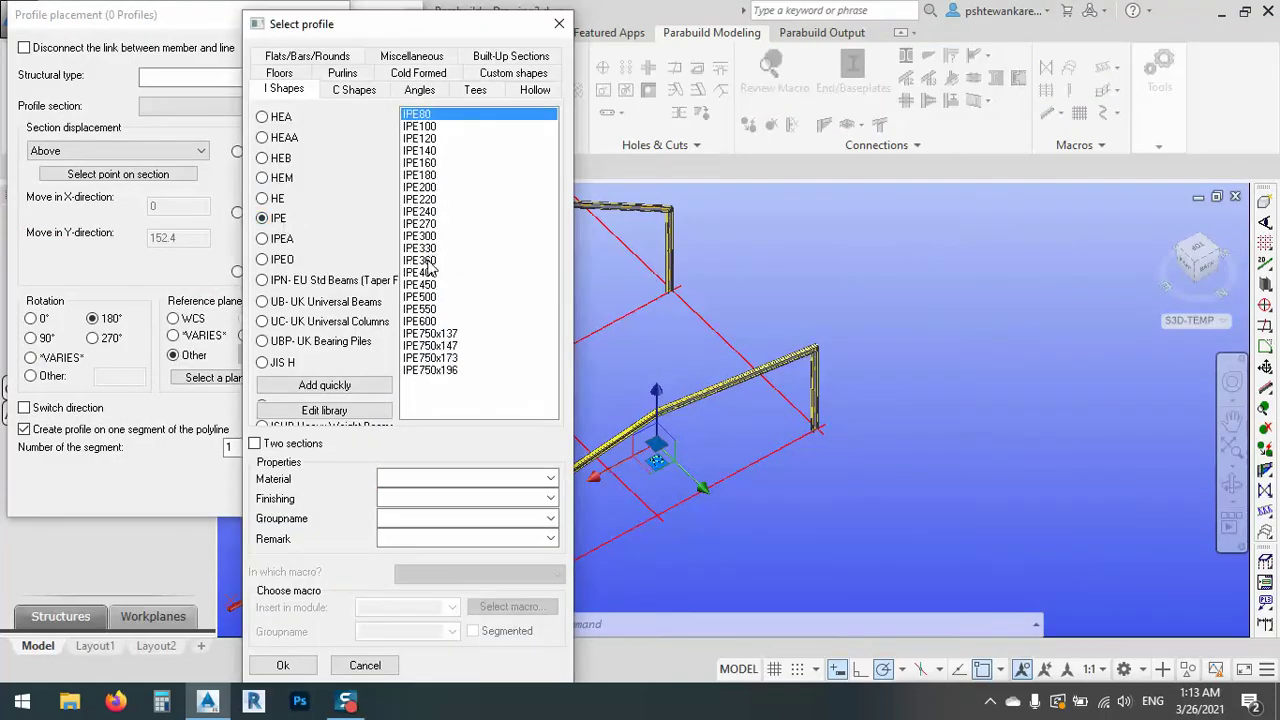
double_click(420, 240)
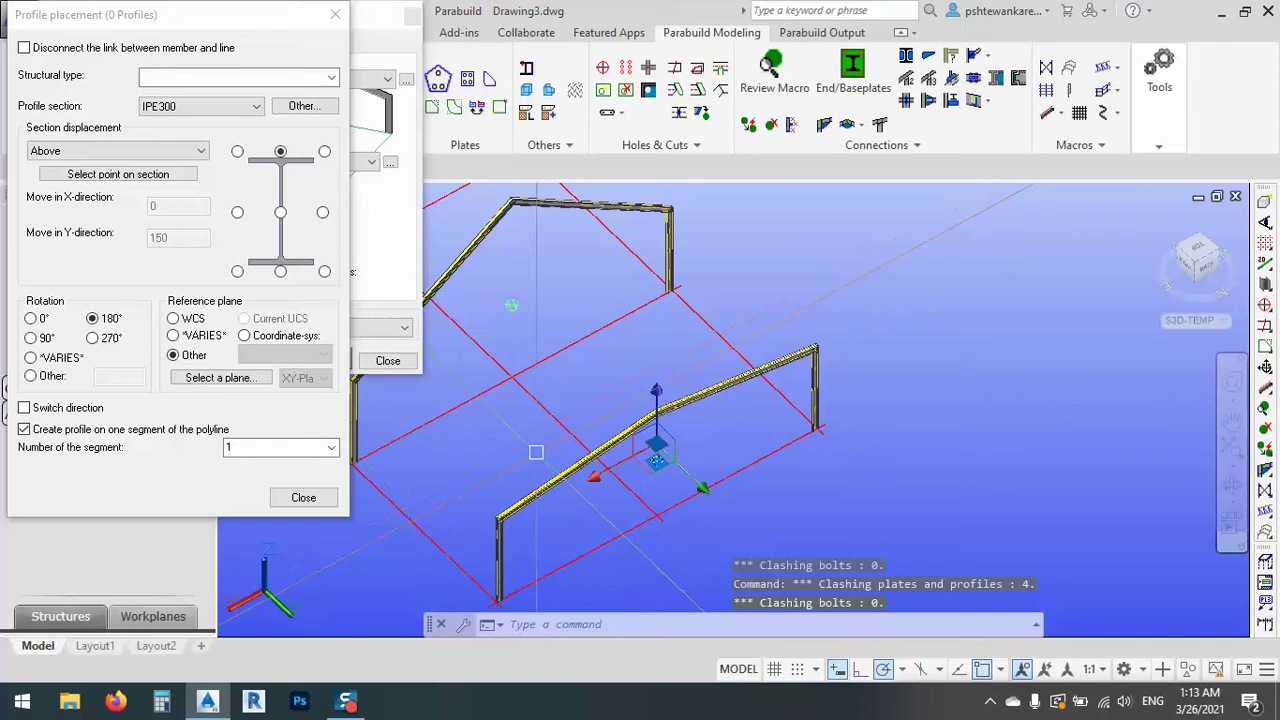
- Change the segment 1 column's profile section to IPE270 and close its profile placement settings
left_click(301, 108)
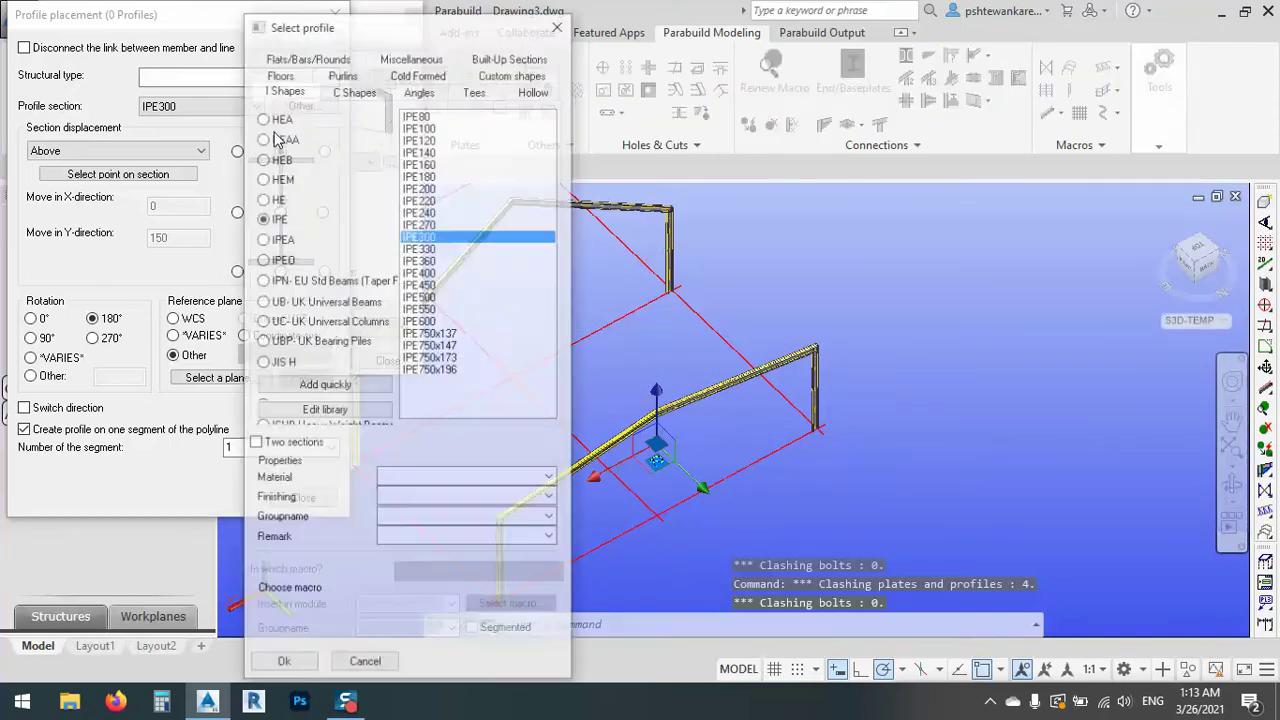
left_click(559, 23)
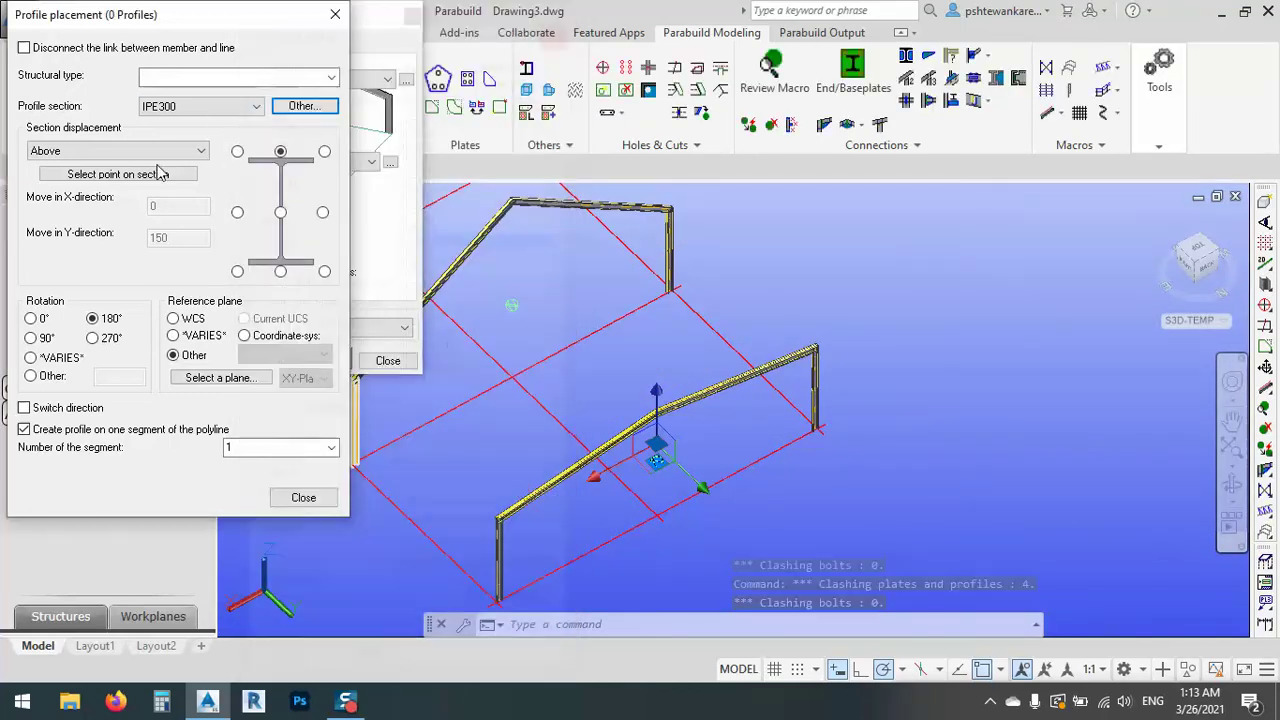
left_click(200, 106)
left_click(205, 232)
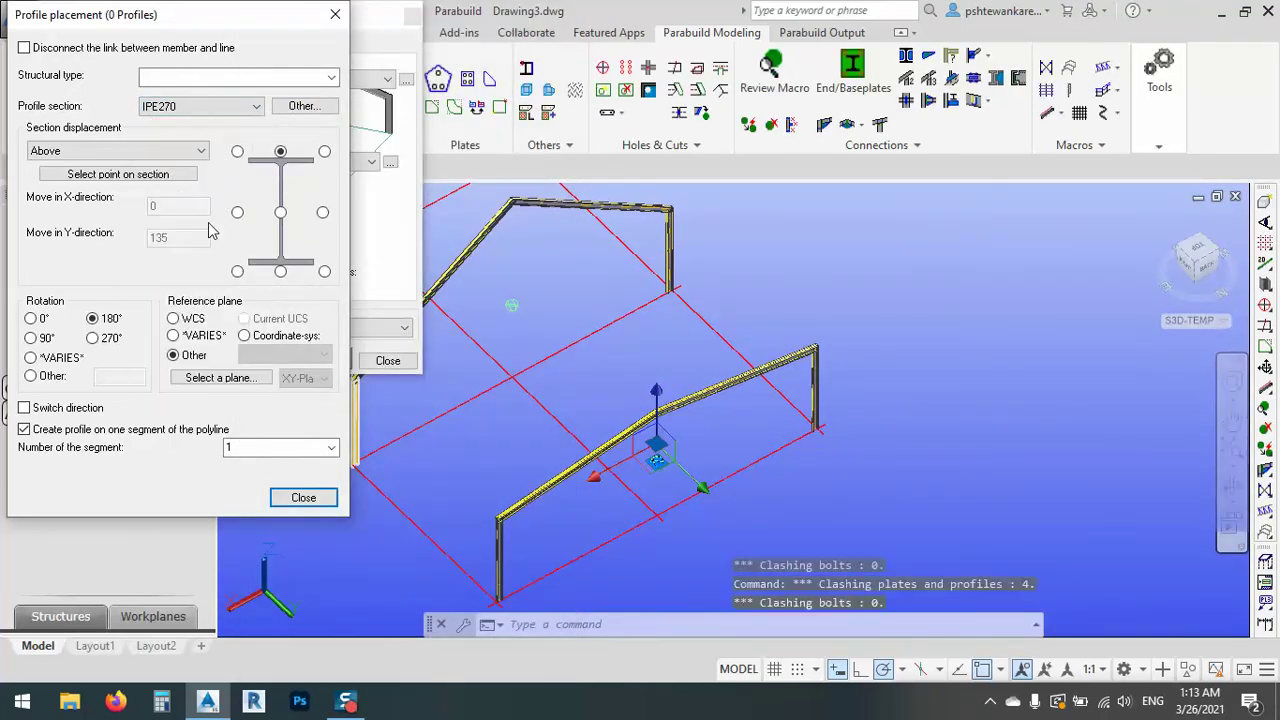
left_click(313, 500)
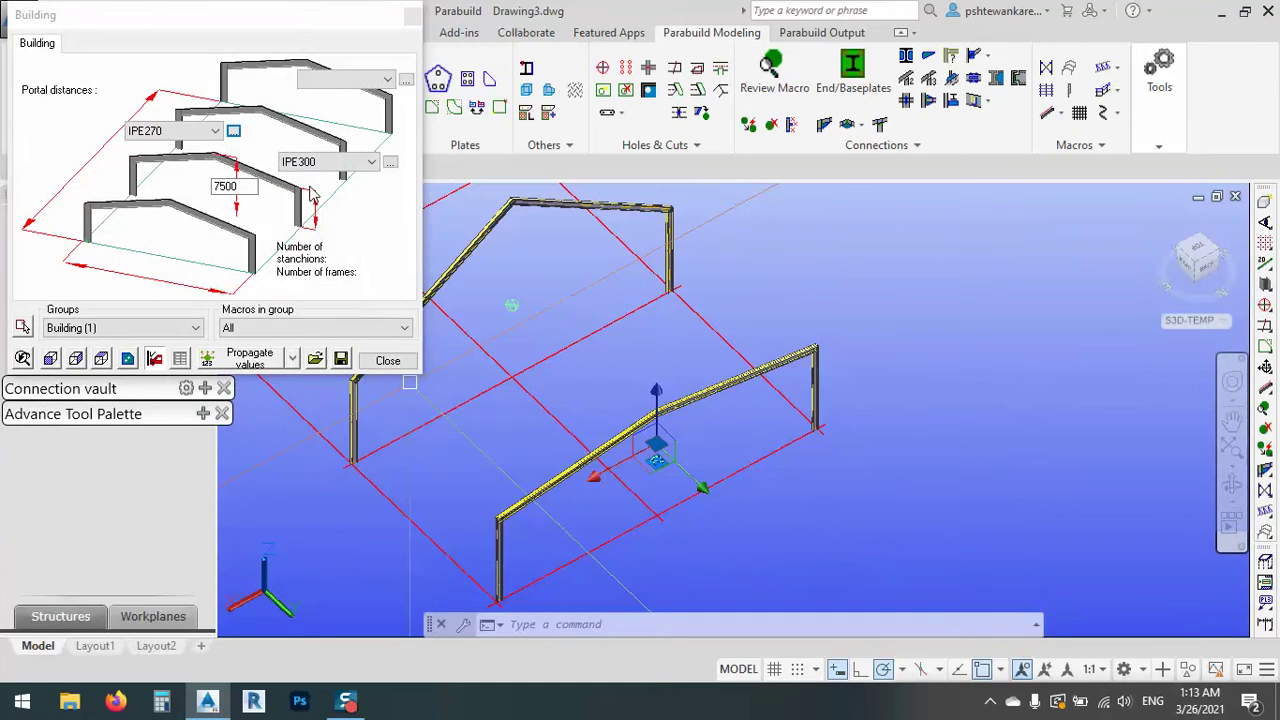
- Set the other column's profile to IPE270, propagate the values to all frames, and close the macro settings
left_click(343, 162)
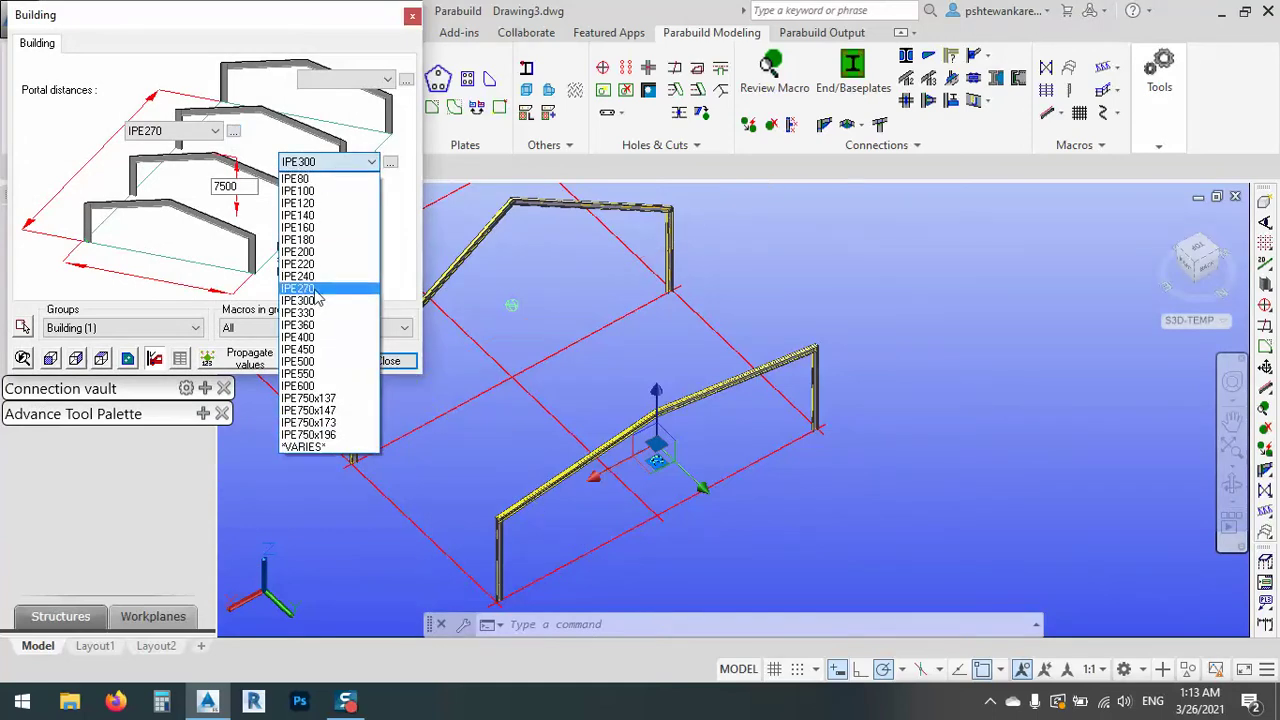
left_click(300, 288)
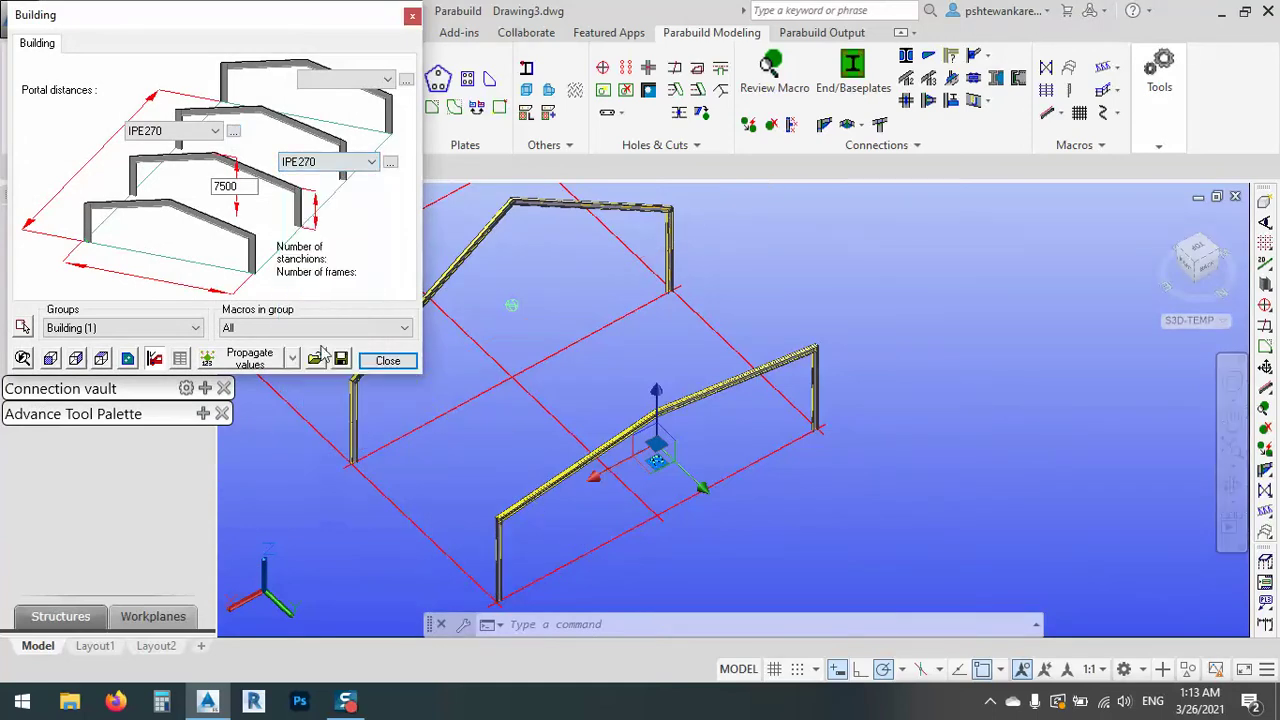
left_click(250, 358)
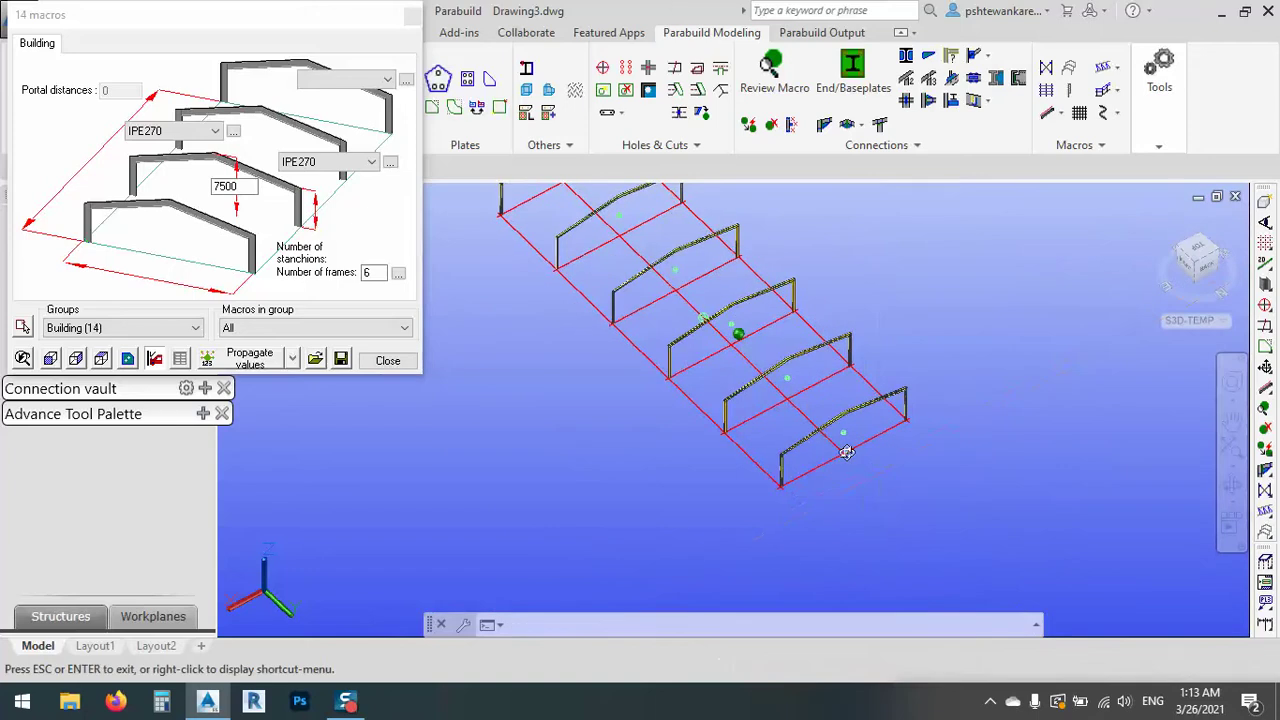
middle_click_drag(846, 449, 835, 420, "shift")
left_click(388, 361)
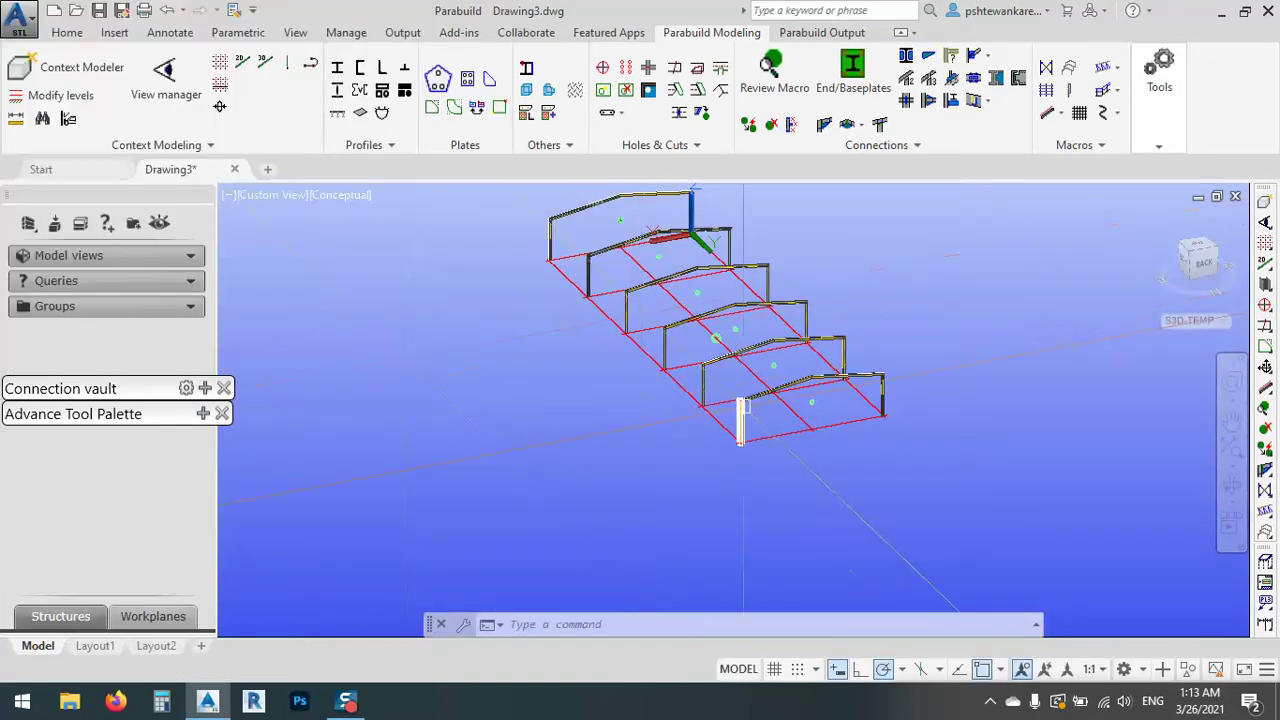
- Examine the eaves where the columns meet the rafters and inspect the updated row of portal frames
scroll(745, 405, "up", 6)
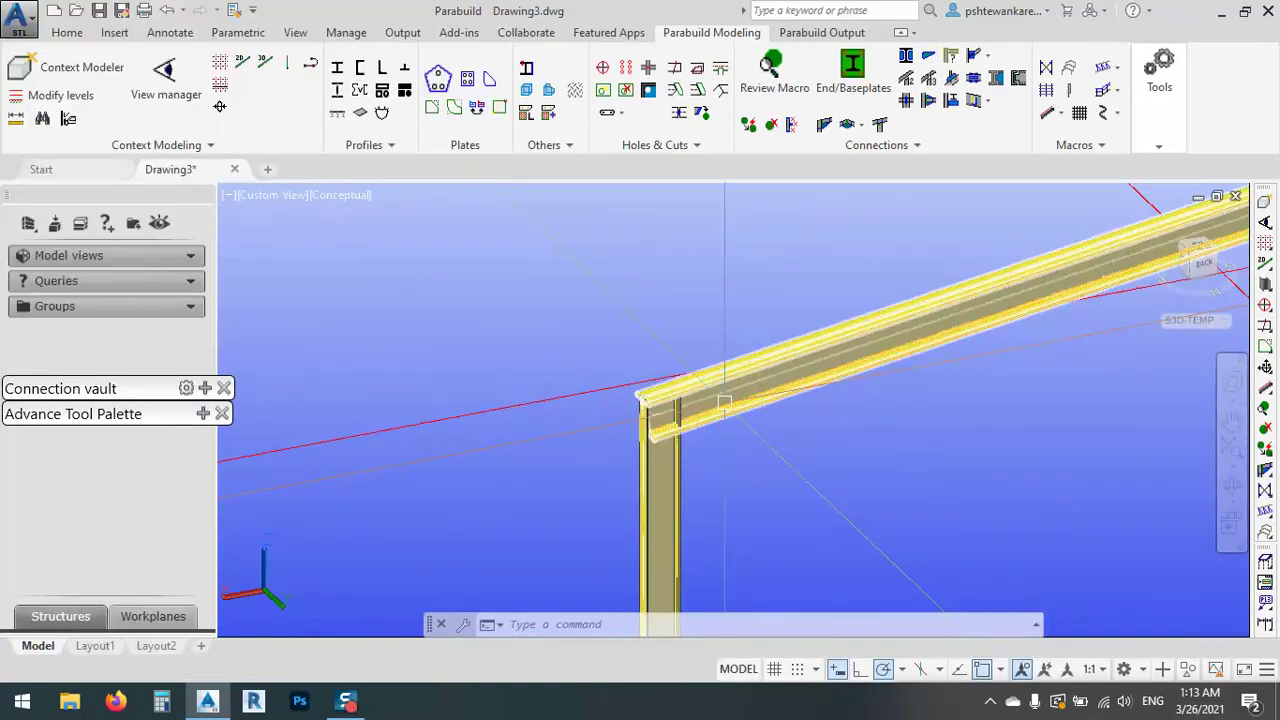
scroll(680, 378, "up", 4)
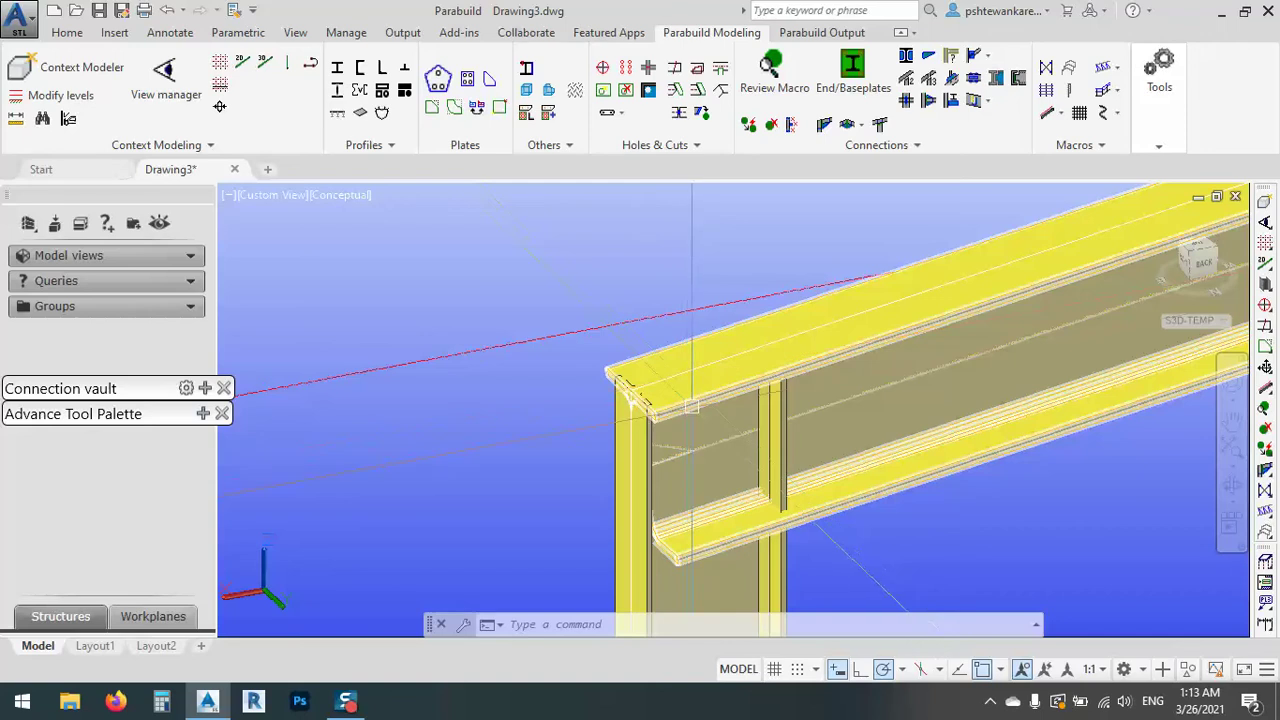
scroll(675, 368, "down", 2)
scroll(673, 365, "down", 6)
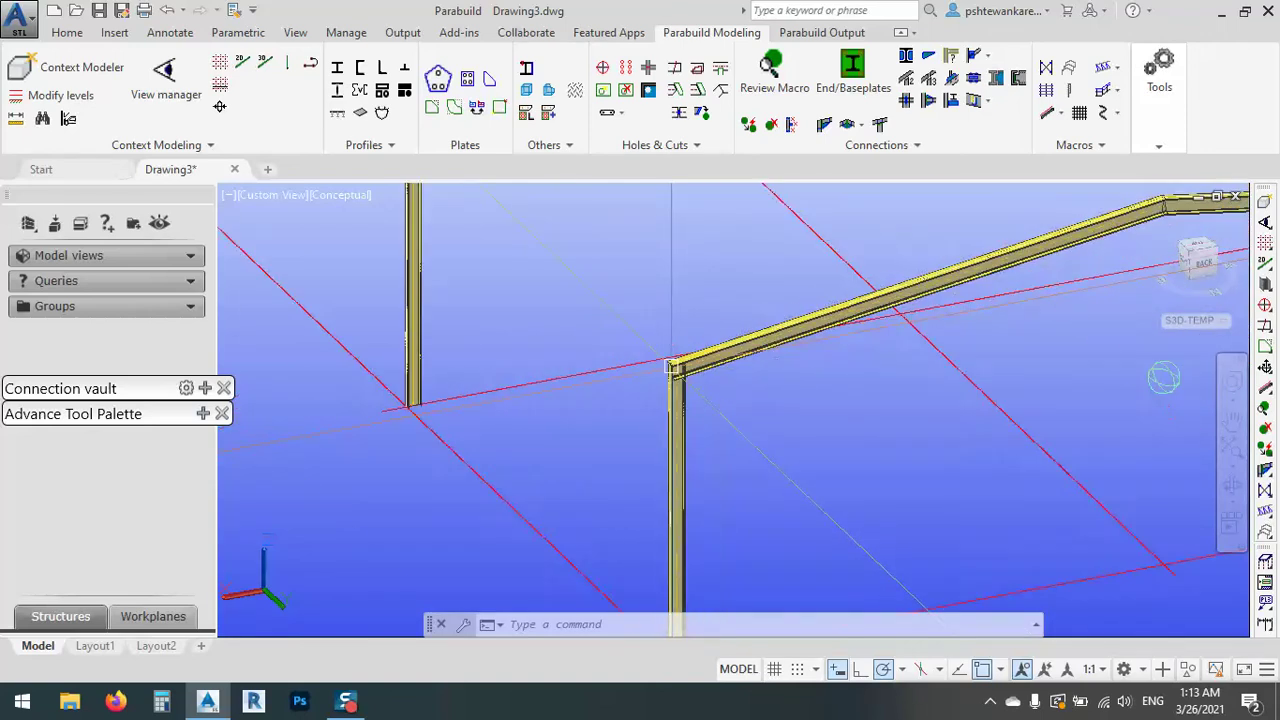
middle_click_drag(789, 372, 837, 434, "shift")
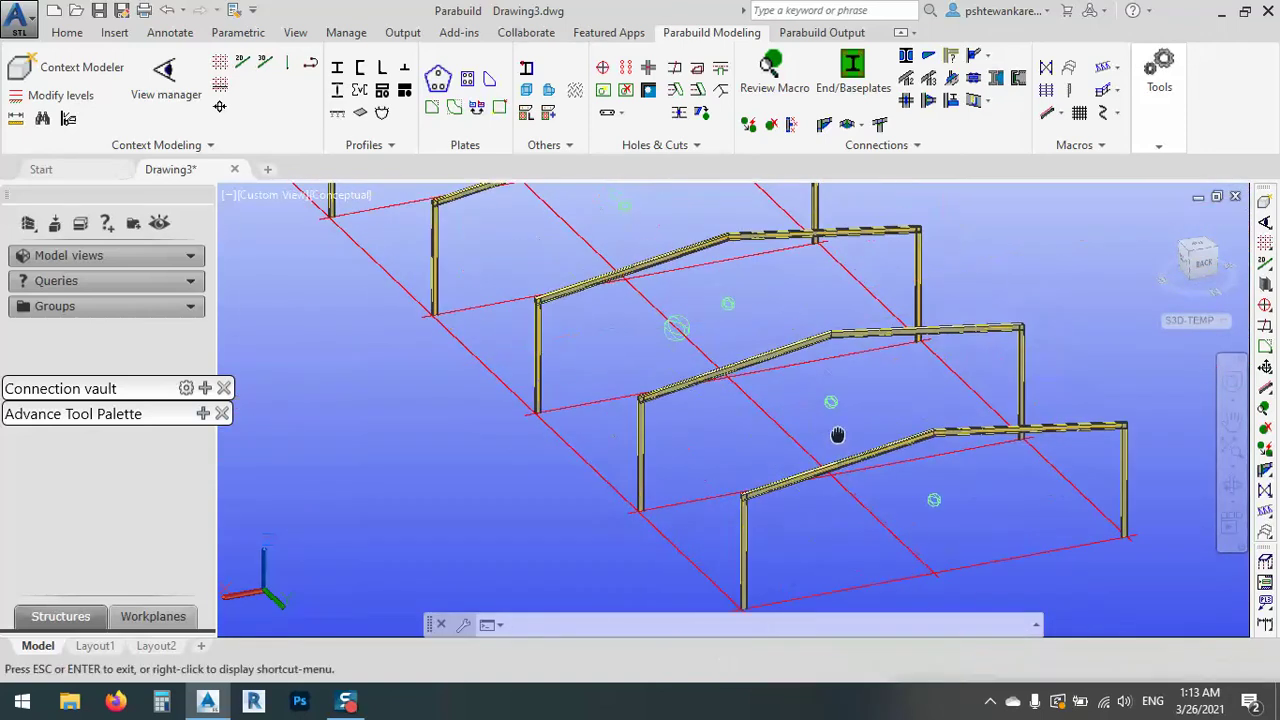
scroll(663, 325, "up", 2)
scroll(663, 325, "up", 8)
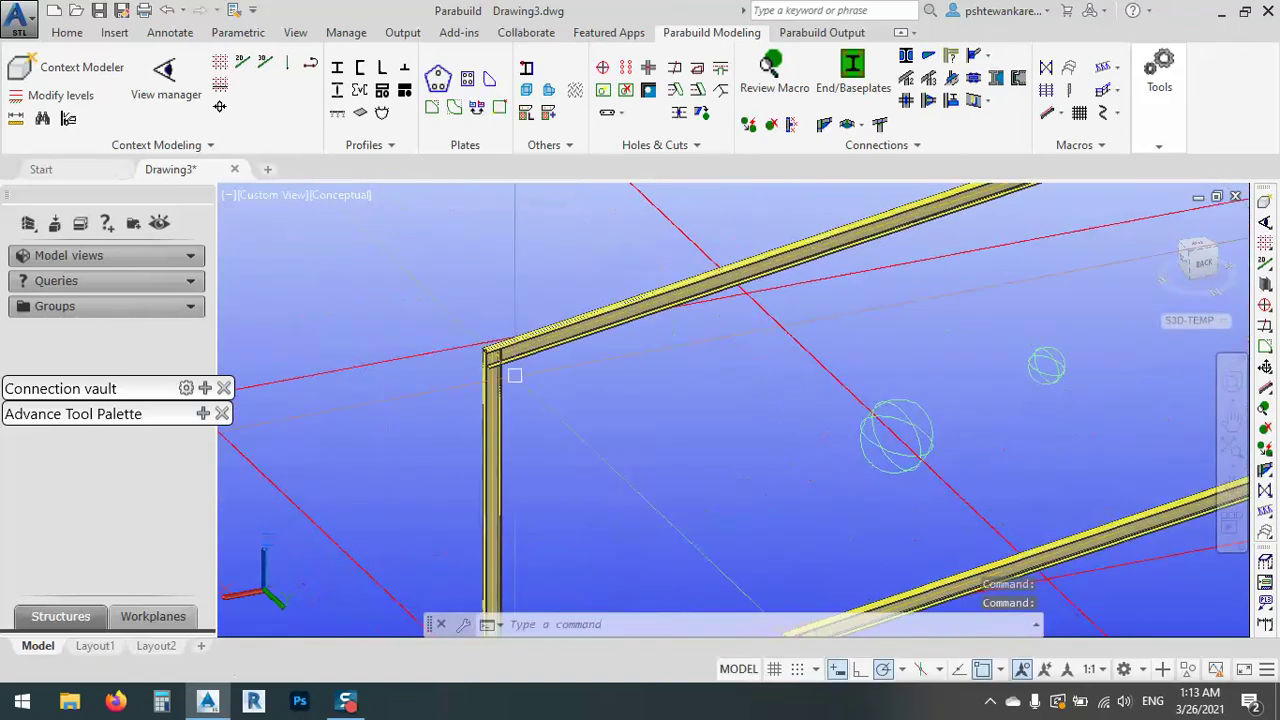
scroll(465, 302, "down", 5)
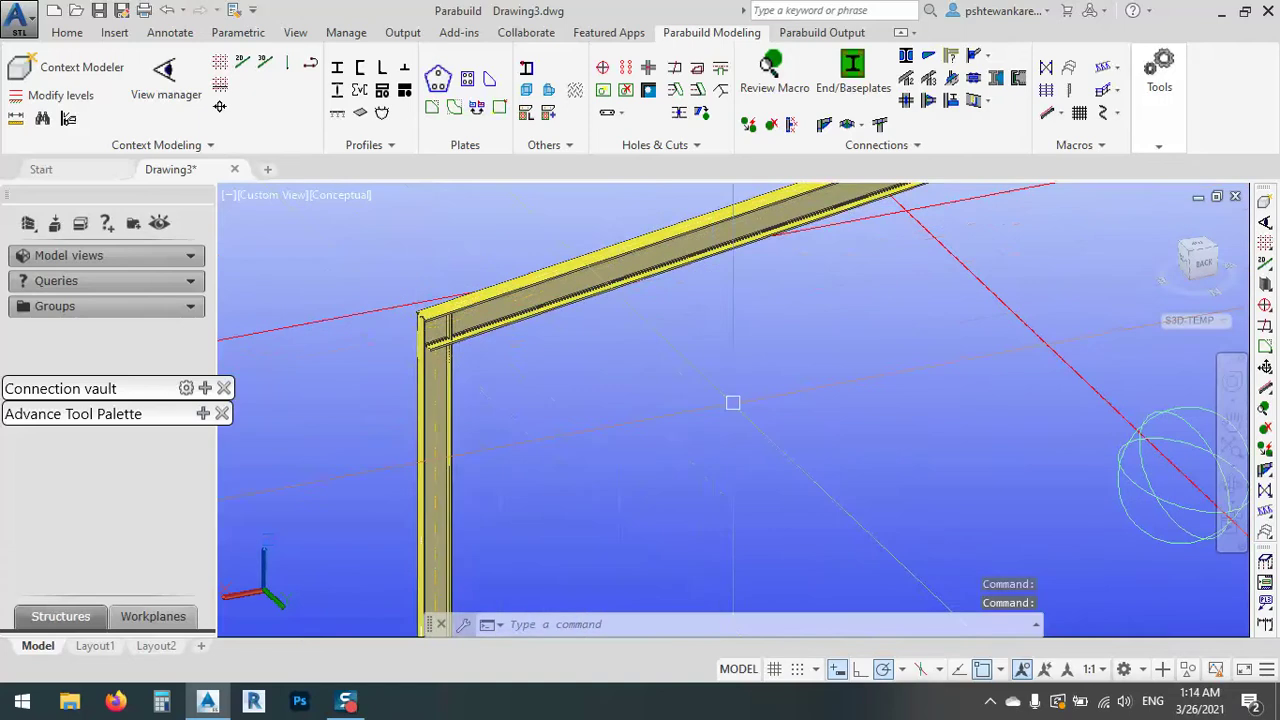
middle_click_drag(1180, 462, 988, 462, "shift")
scroll(706, 371, "down", 5)
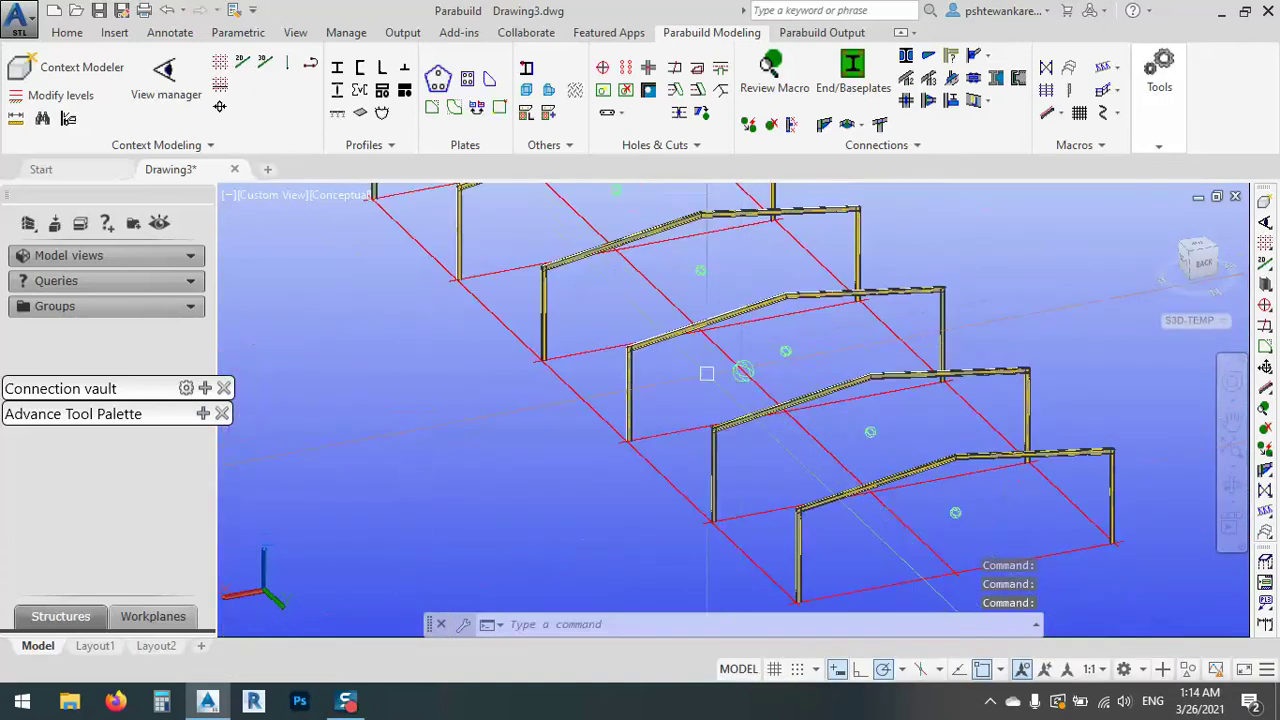
- Check the overall building macro's settings twice without editing them, leaving its selection each time
double_click(741, 372)
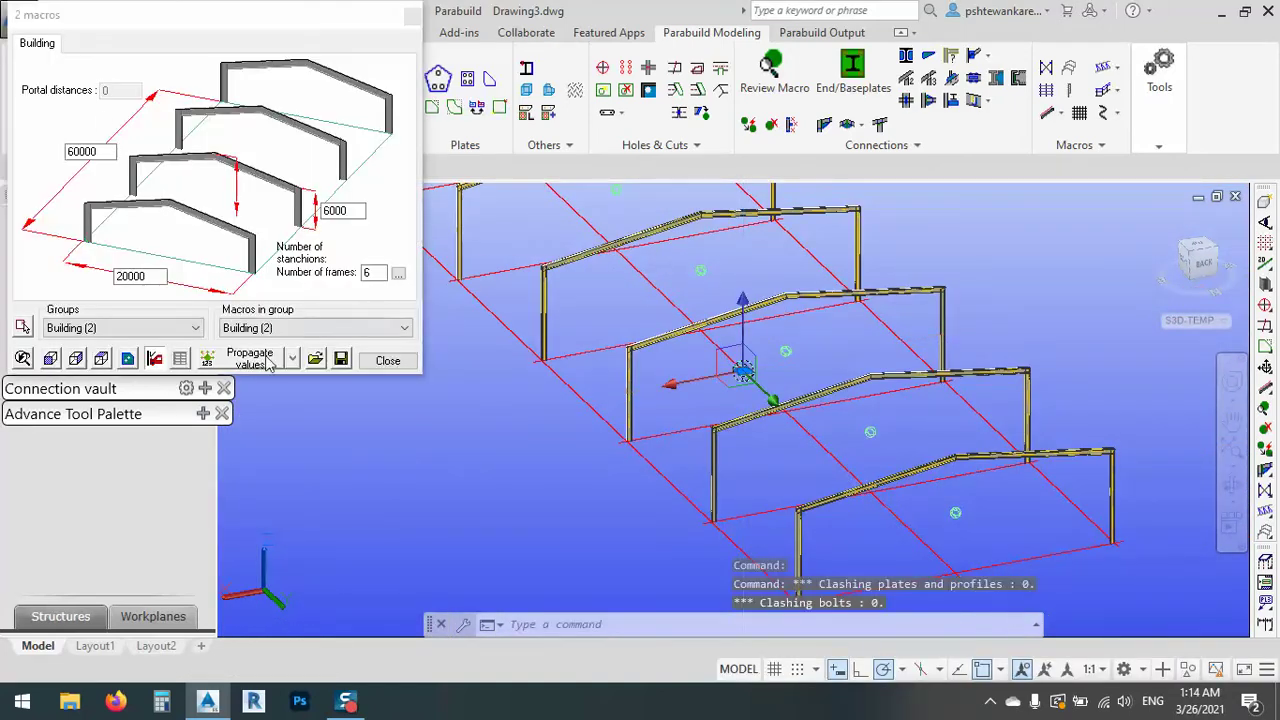
left_click(386, 361)
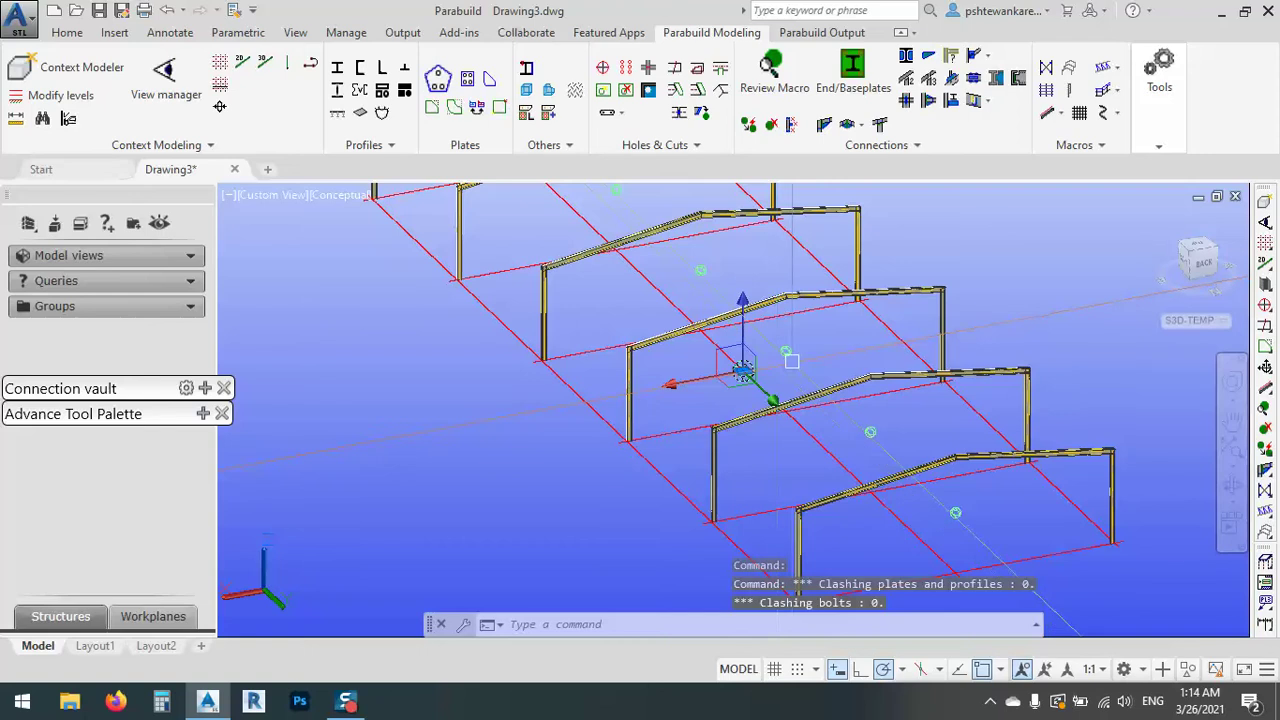
key("Escape")
scroll(759, 368, "up", 5)
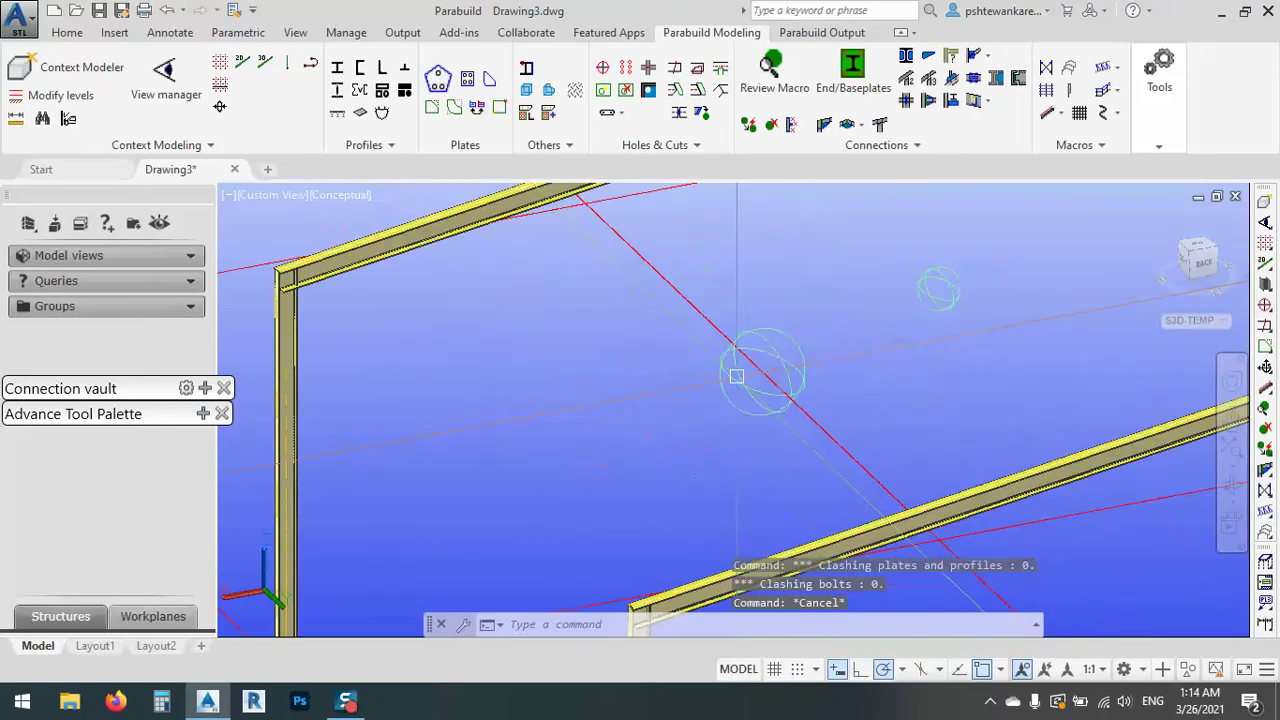
double_click(745, 370)
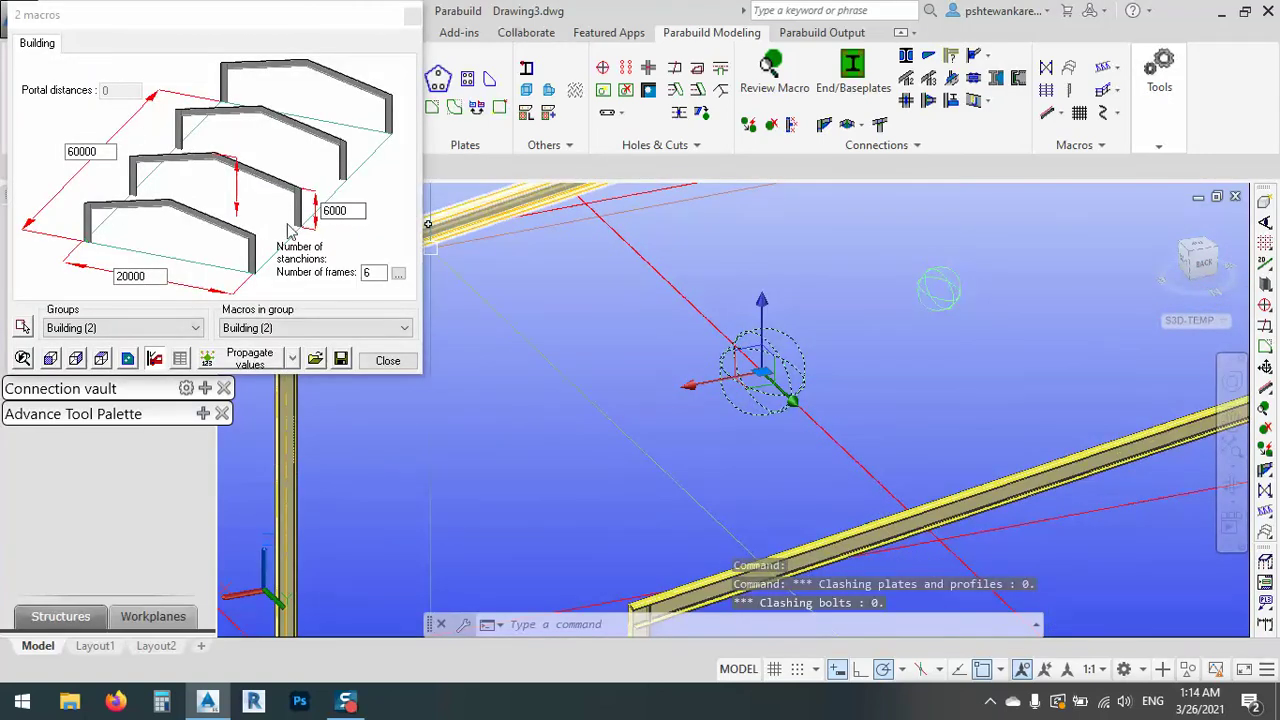
key("Escape")
- Set the unassigned member profile in the building macro to IPE270 and close its profile placement settings
left_click(936, 290)
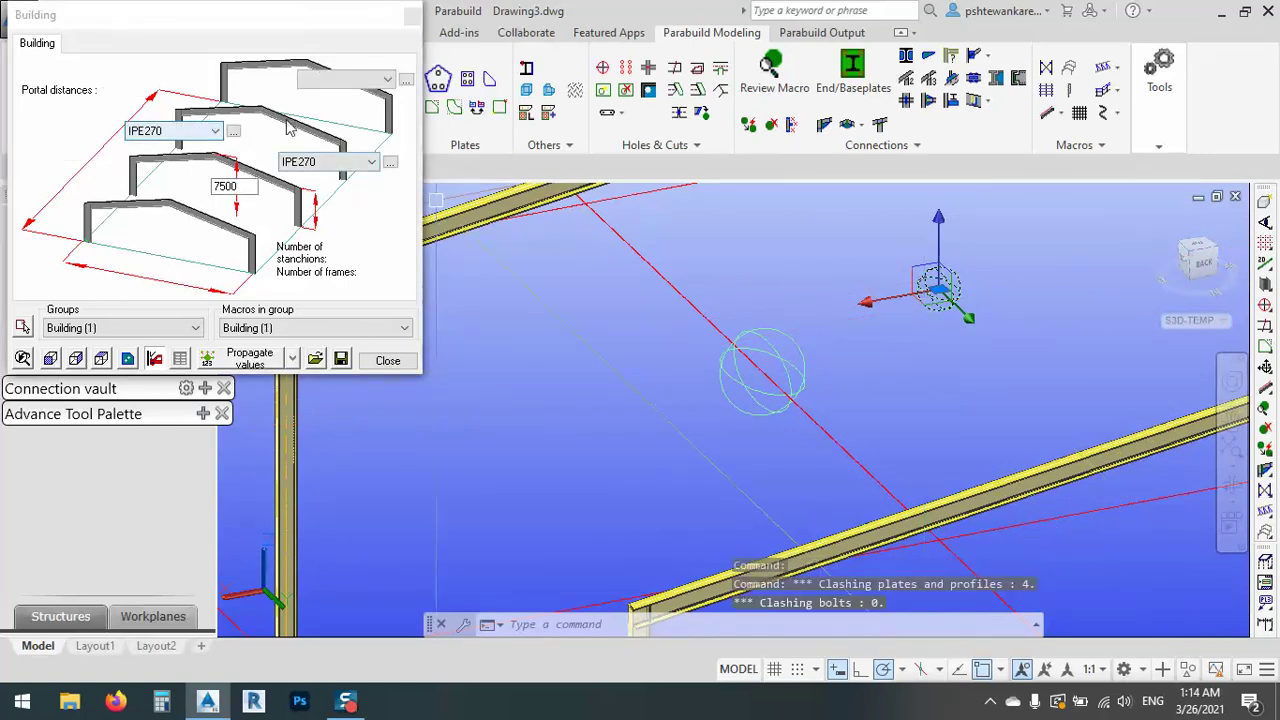
left_click(370, 80)
left_click(401, 90)
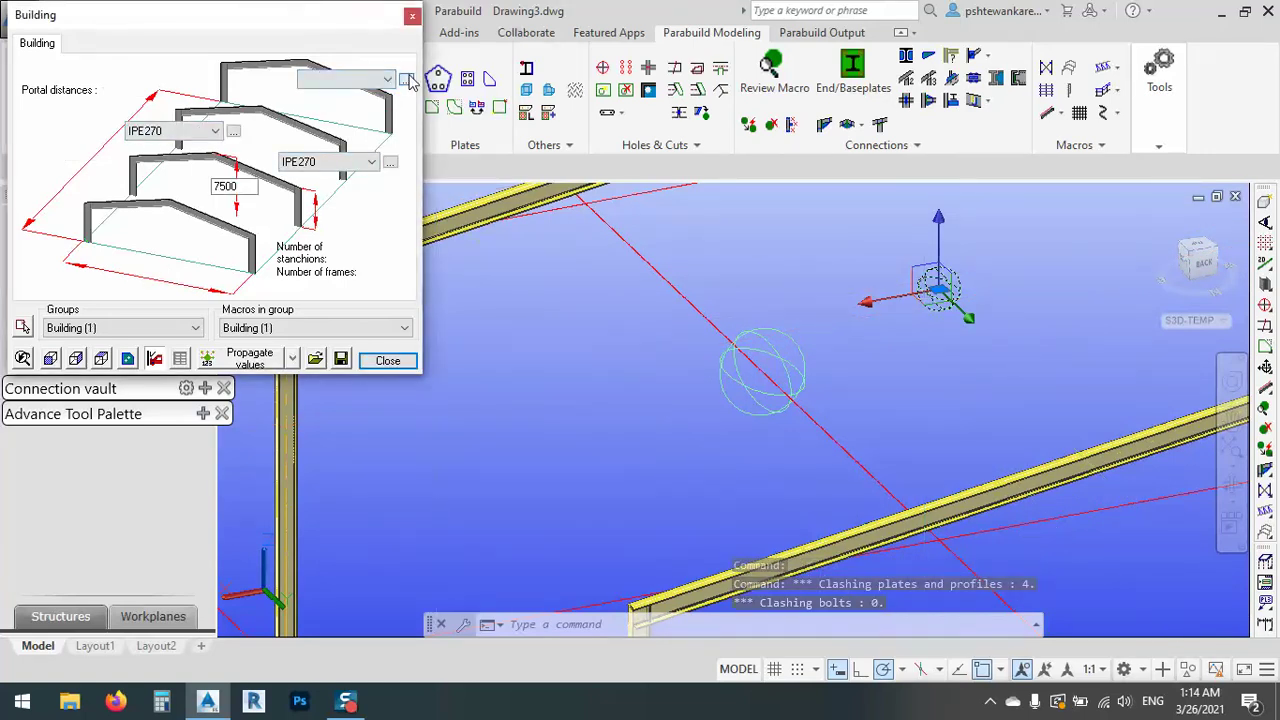
left_click(406, 79)
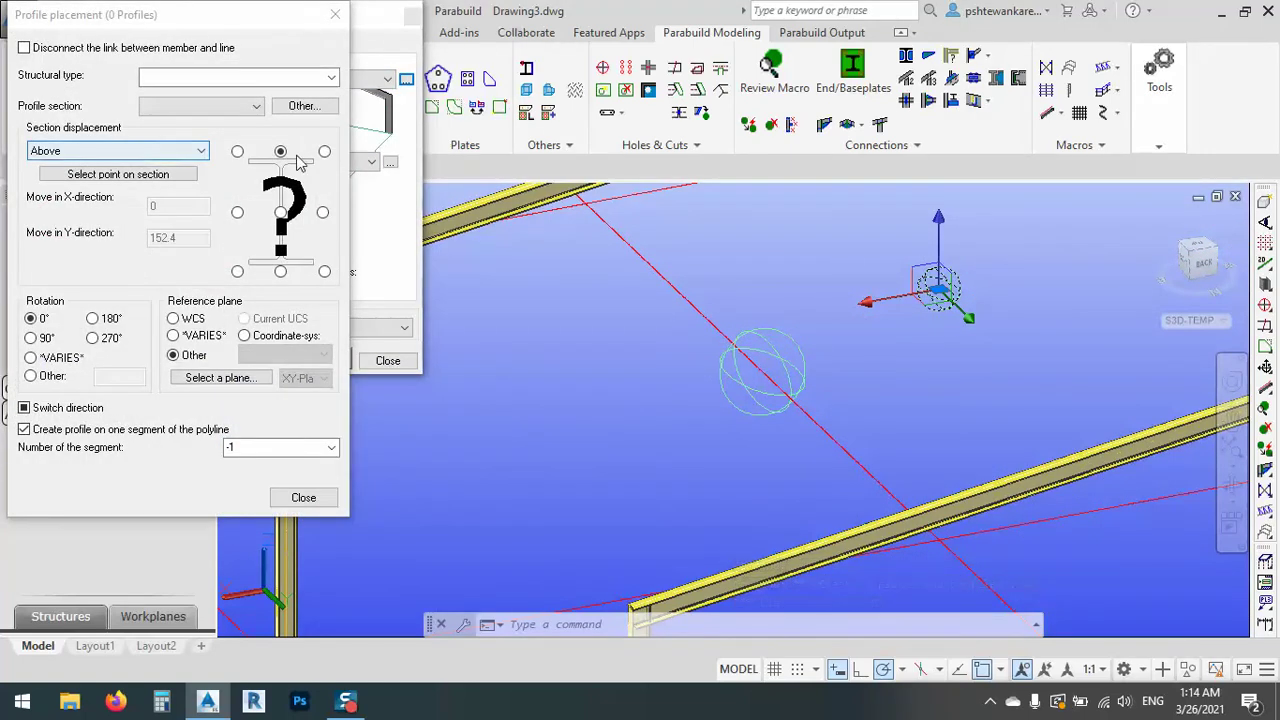
left_click(300, 106)
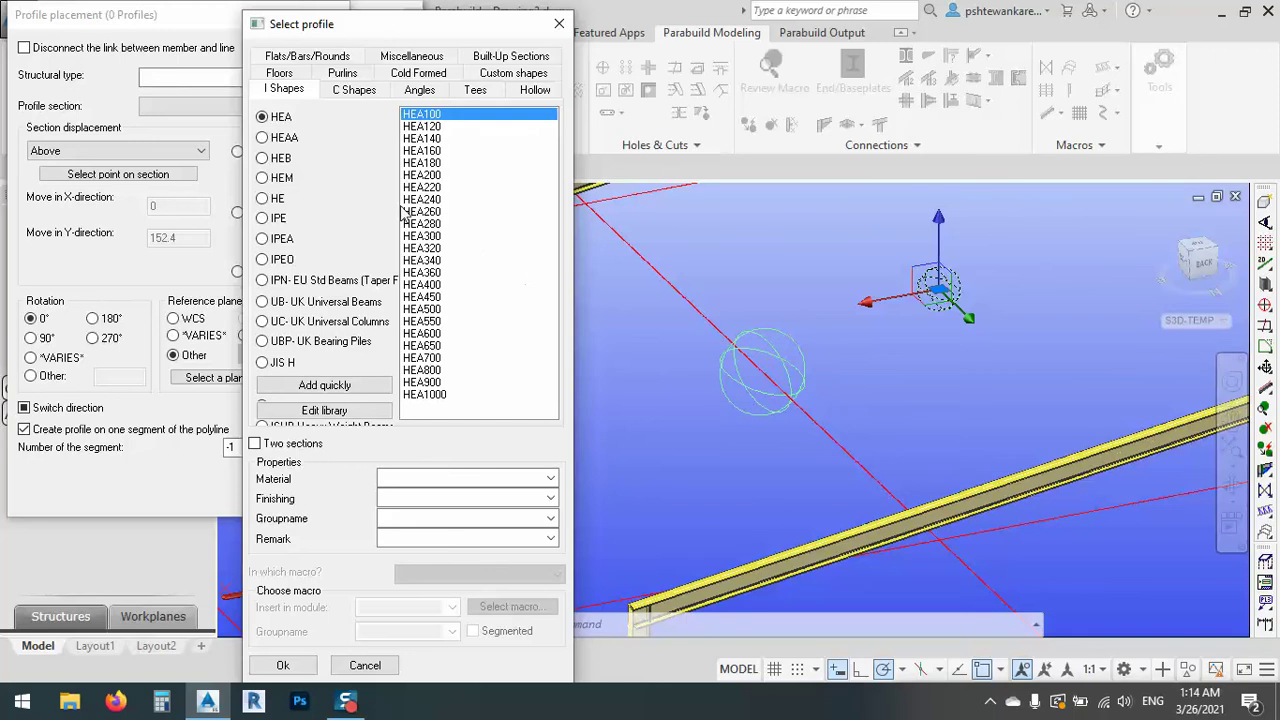
left_click(274, 222)
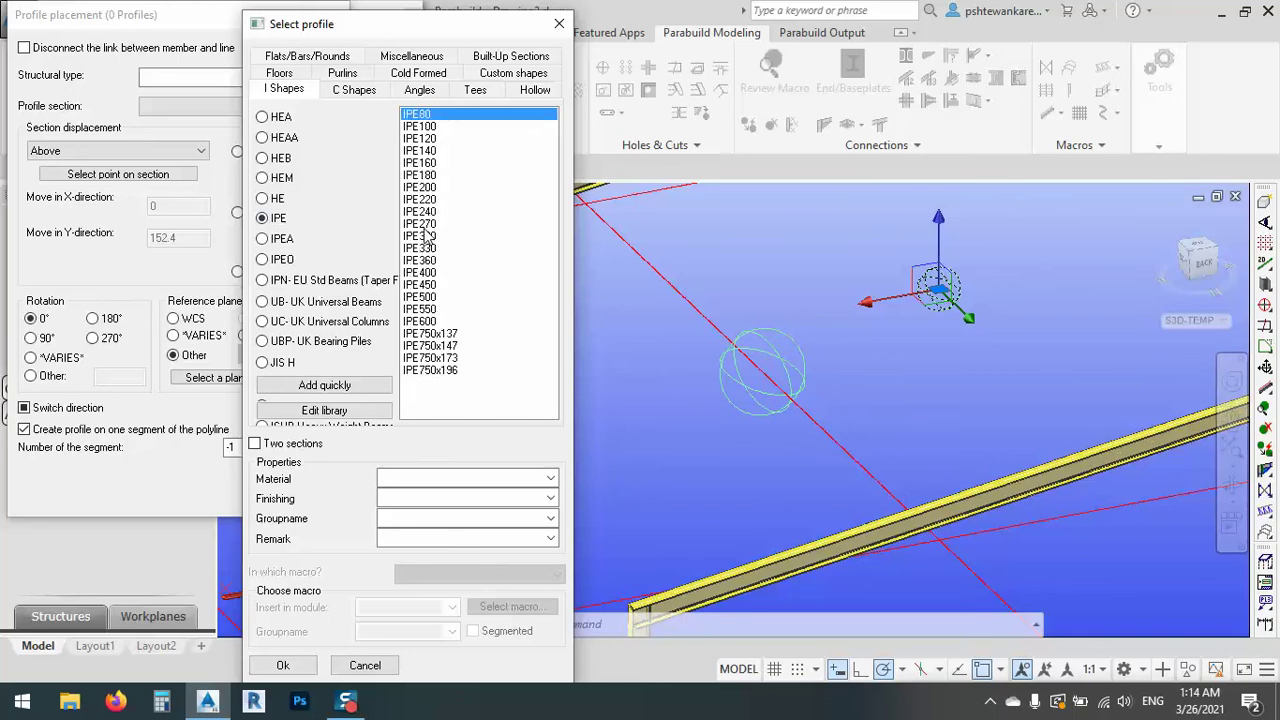
left_click(427, 225)
left_click(300, 670)
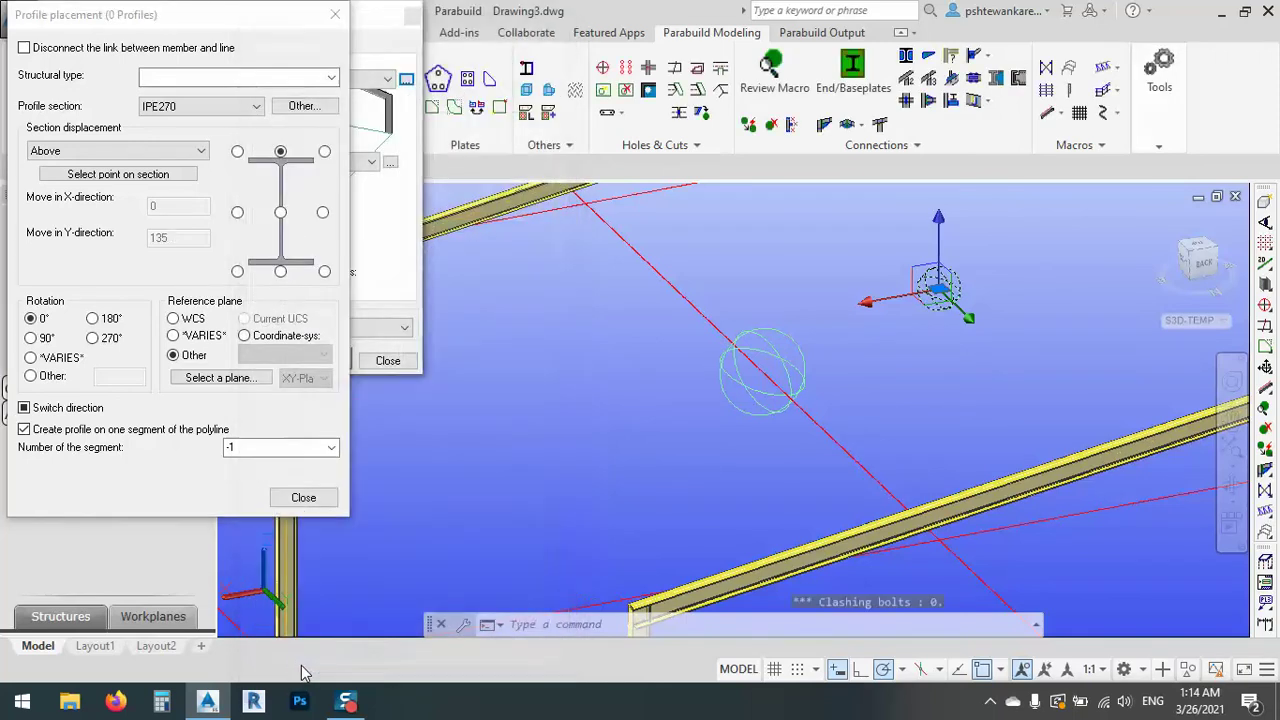
left_click(301, 499)
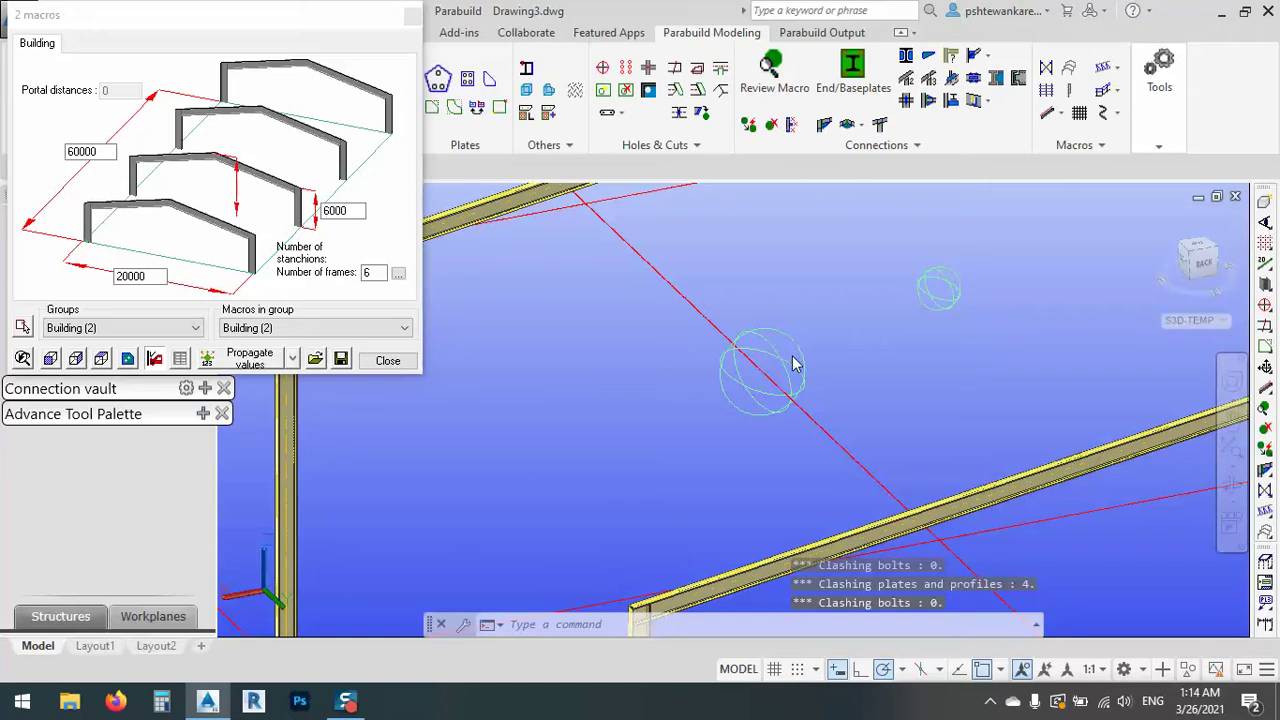
- Inspect the joint between a frame's column and rafter, and close the building macro settings
middle_click_drag(738, 364, 753, 375)
scroll(753, 375, "down", 1)
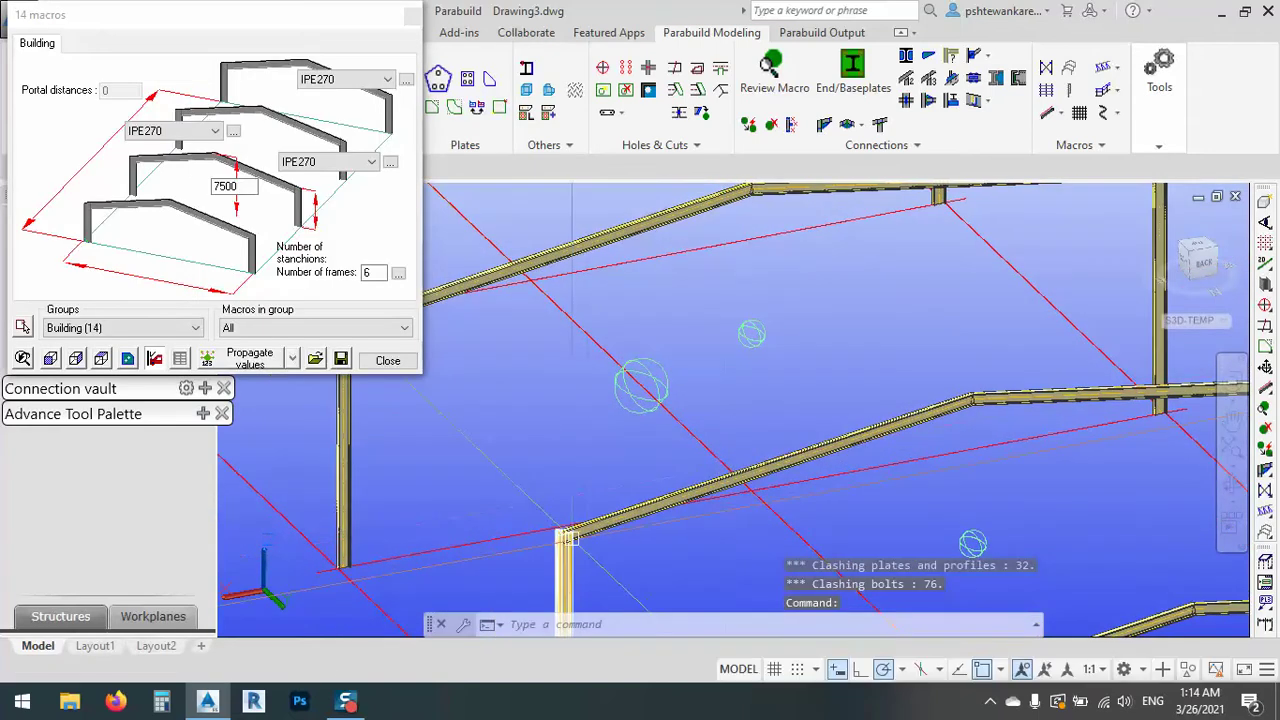
scroll(593, 540, "up", 5)
left_click_drag(593, 540, 608, 534)
key("Escape")
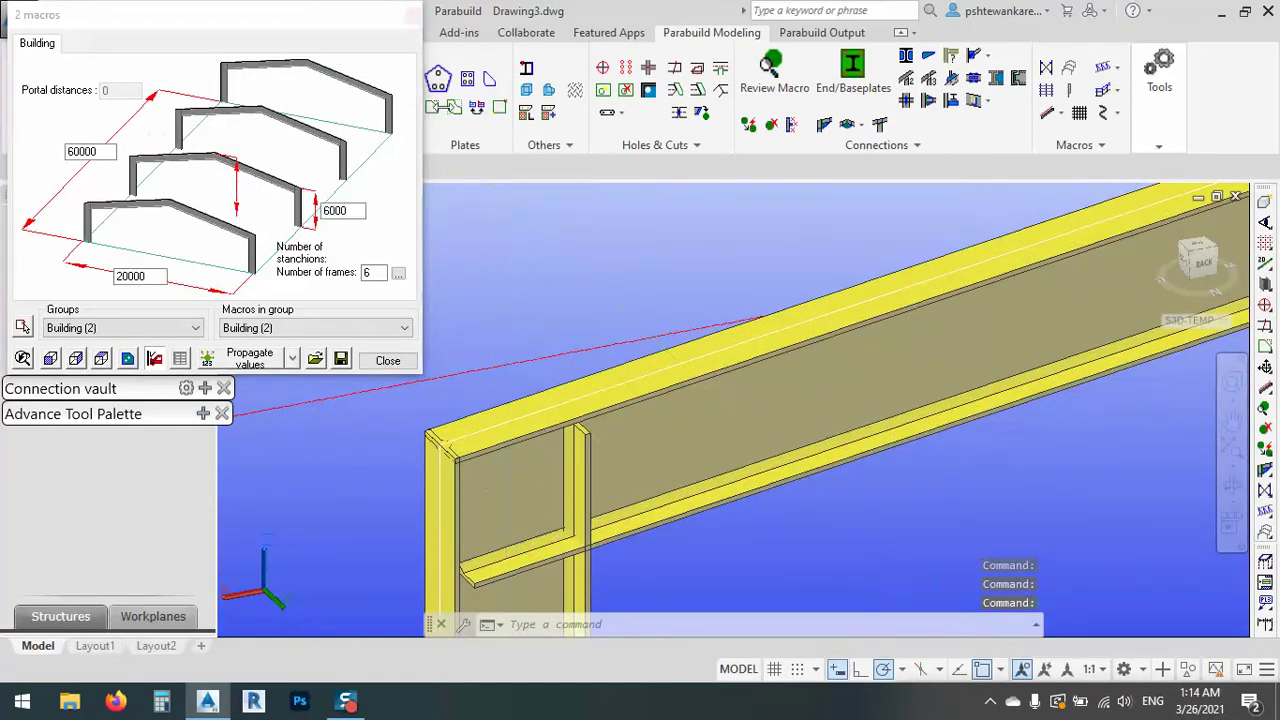
key("Escape")
left_click(412, 18)
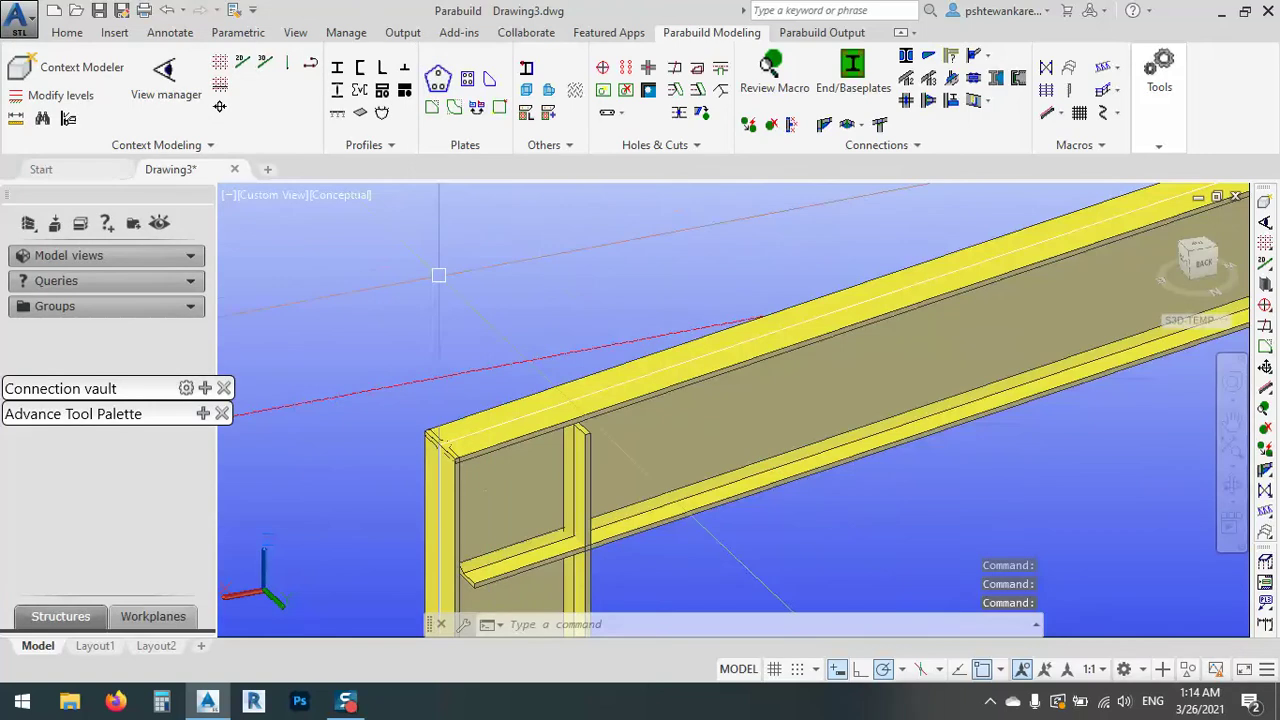
- Examine the eaves of the frames and the whole row of portal frames up to the end frame
scroll(550, 330, "down", 1)
scroll(550, 330, "down", 8)
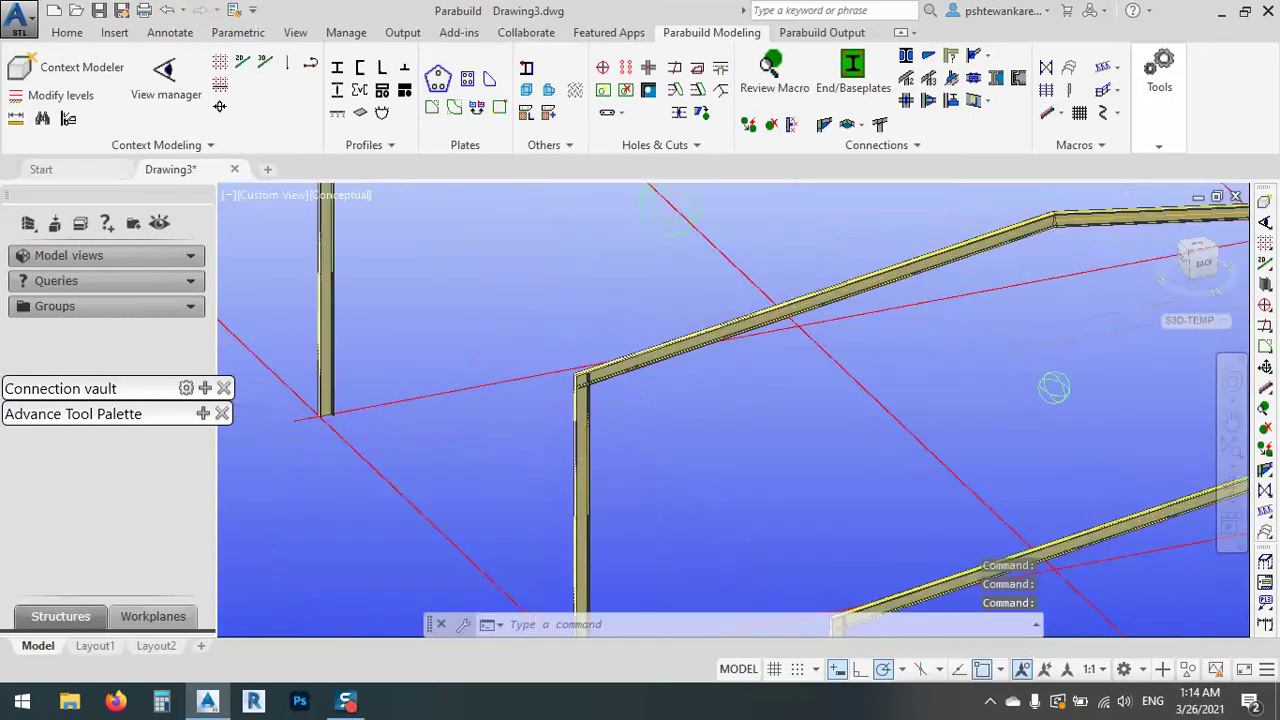
middle_click_drag(560, 340, 591, 400)
scroll(576, 390, "up", 6)
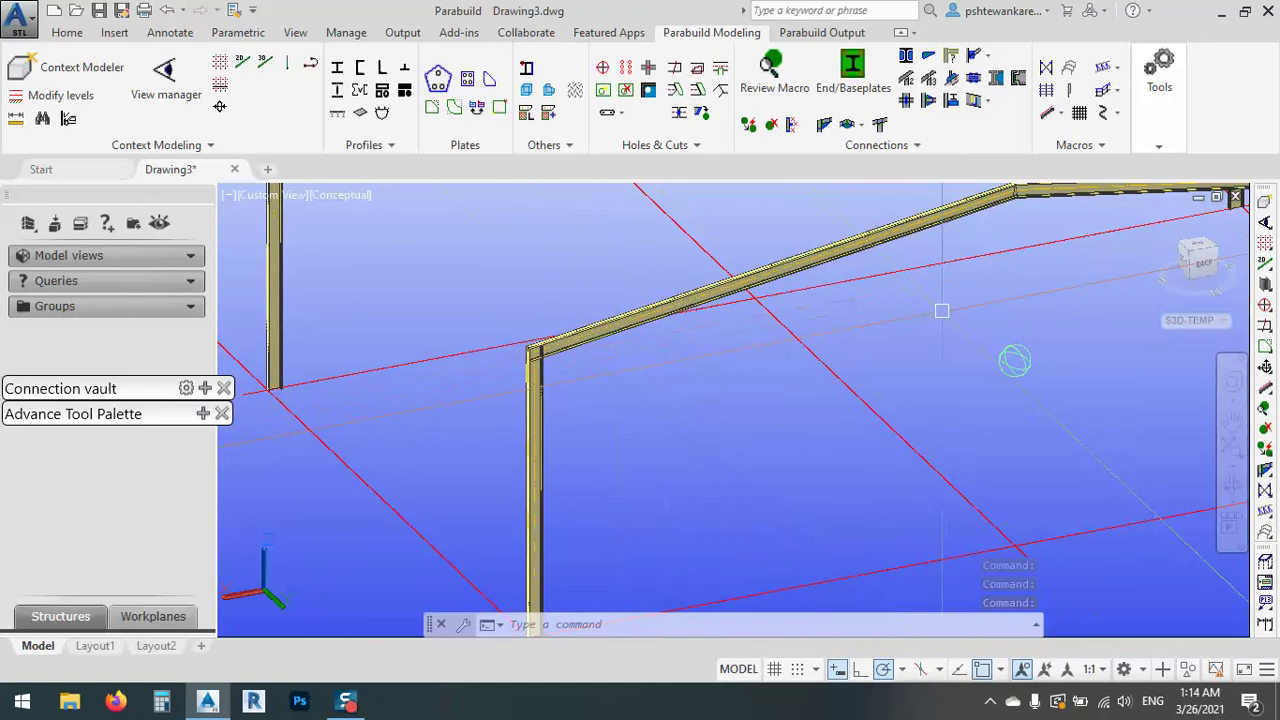
scroll(1210, 246, "up", 3)
scroll(1210, 246, "up", 2)
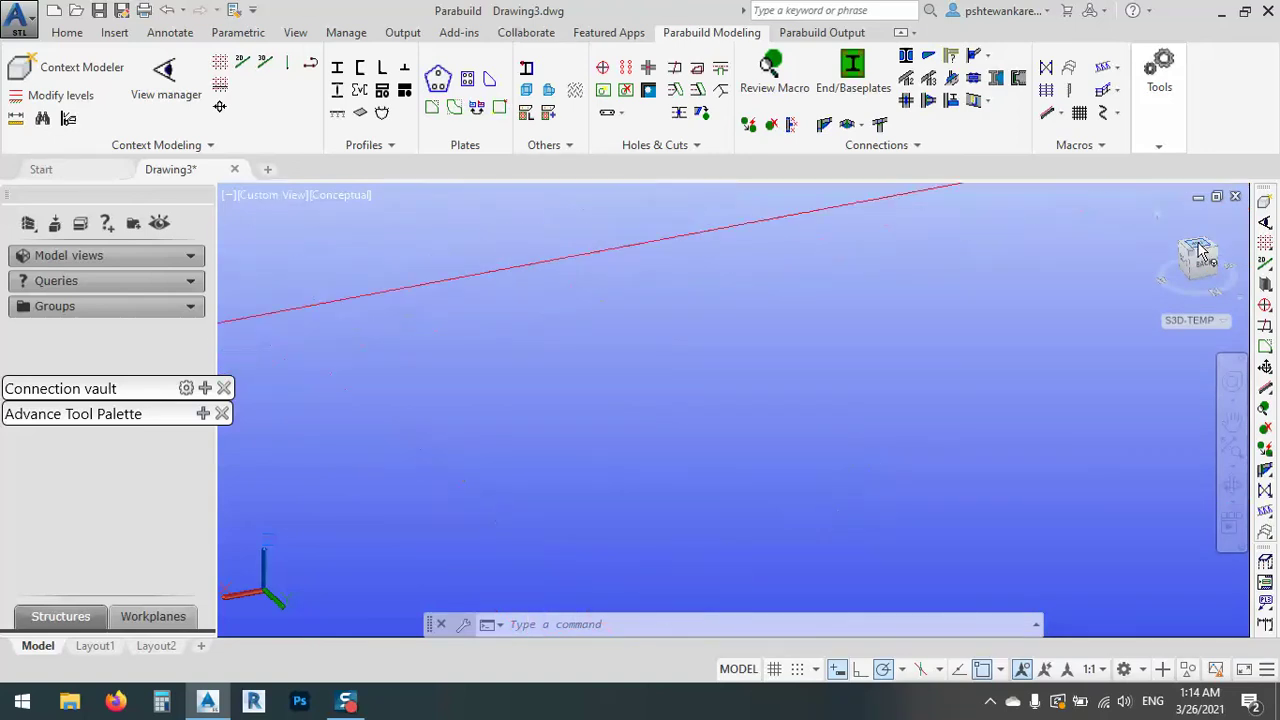
scroll(1205, 250, "down", 6)
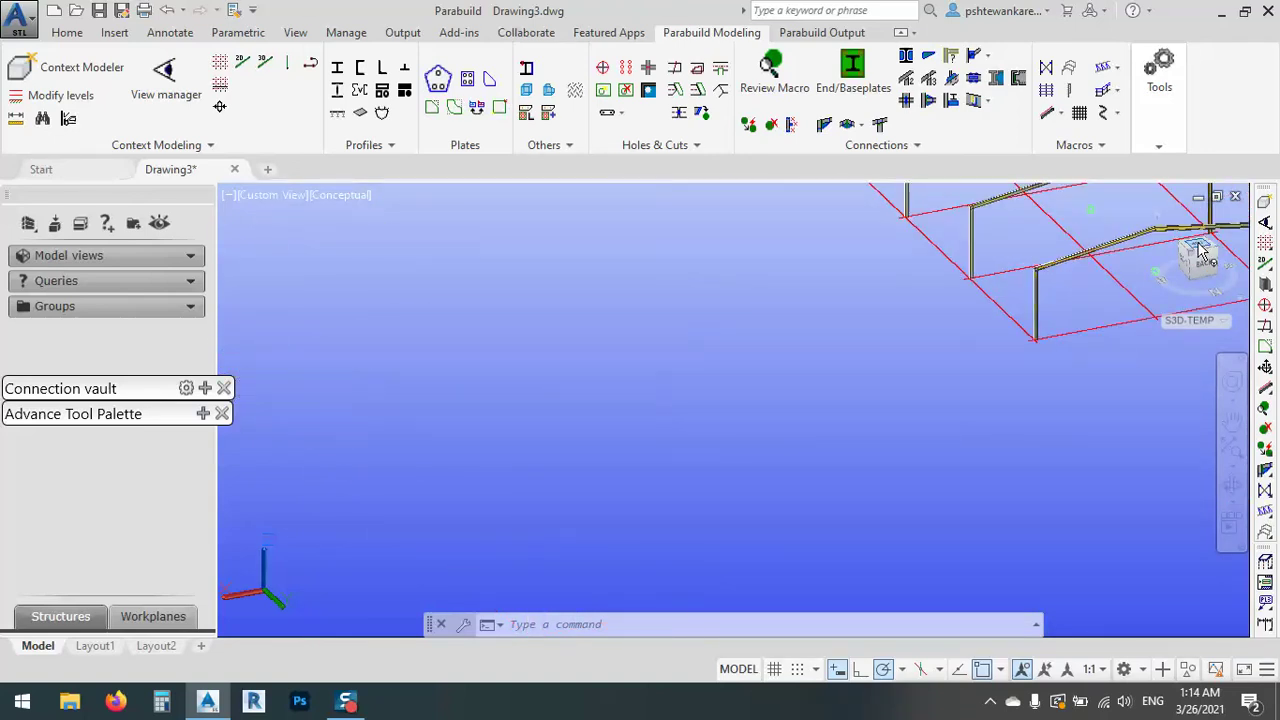
middle_click_drag(1202, 253, 597, 480)
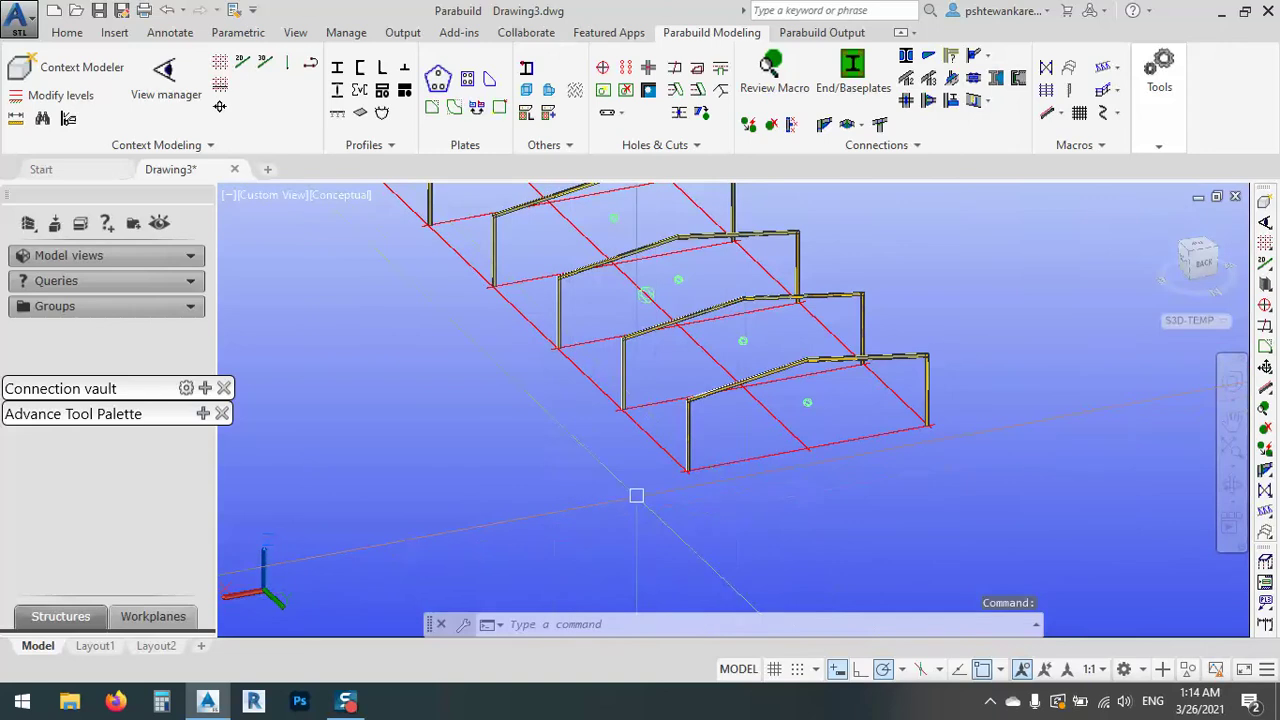
- Insert a Haunch plates beam-to-column connection between the end frame's column and rafter
left_click(826, 128)
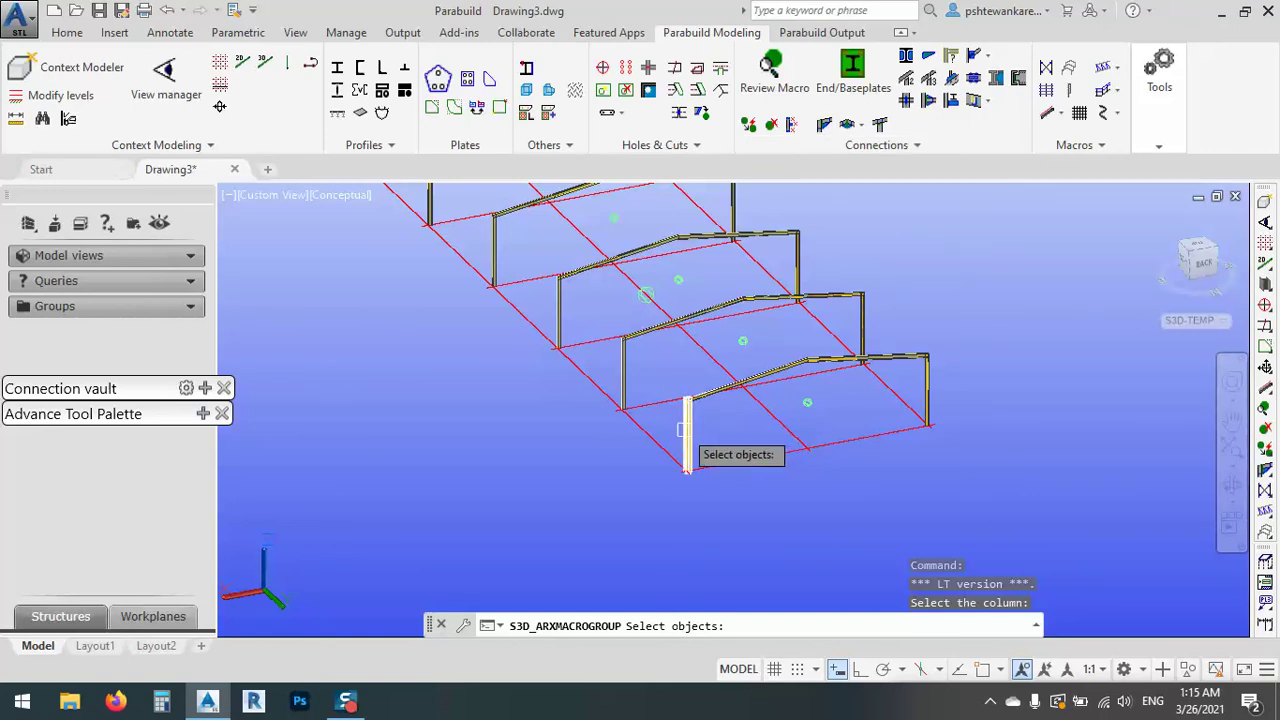
scroll(702, 402, "up", 5)
scroll(702, 402, "up", 3)
left_click(583, 366)
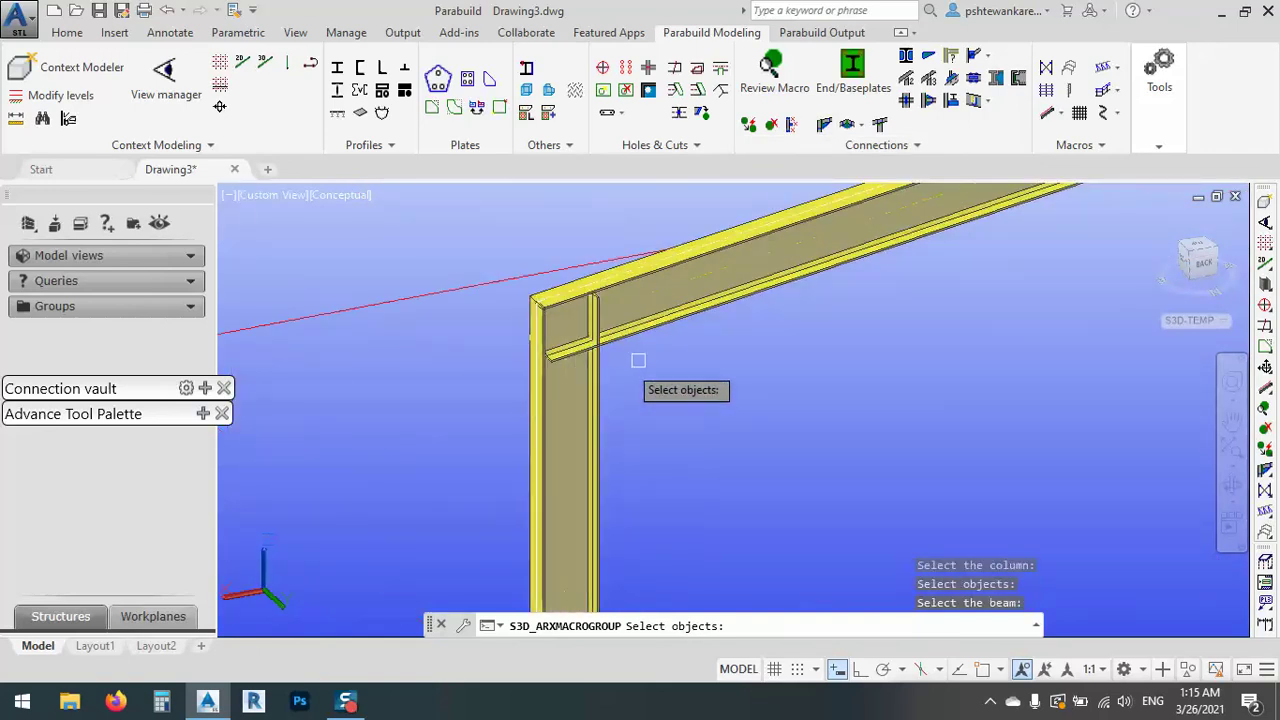
left_click(660, 320)
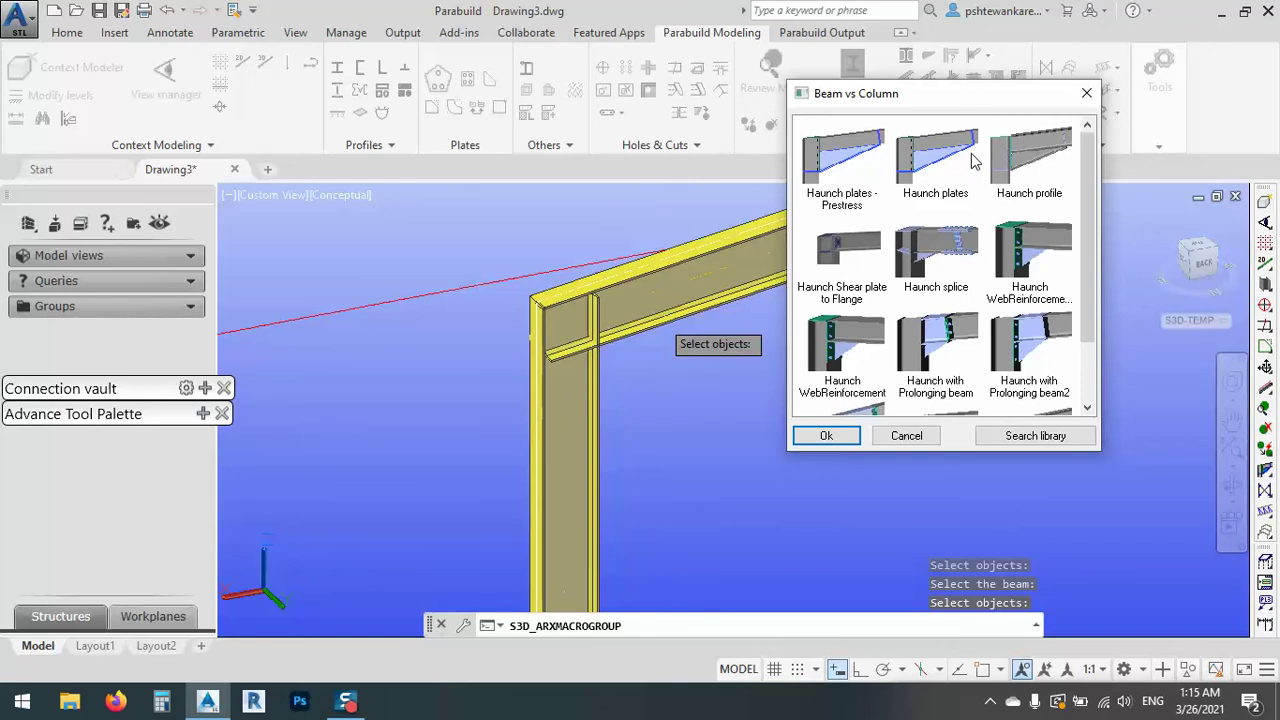
scroll(1012, 200, "down", 1)
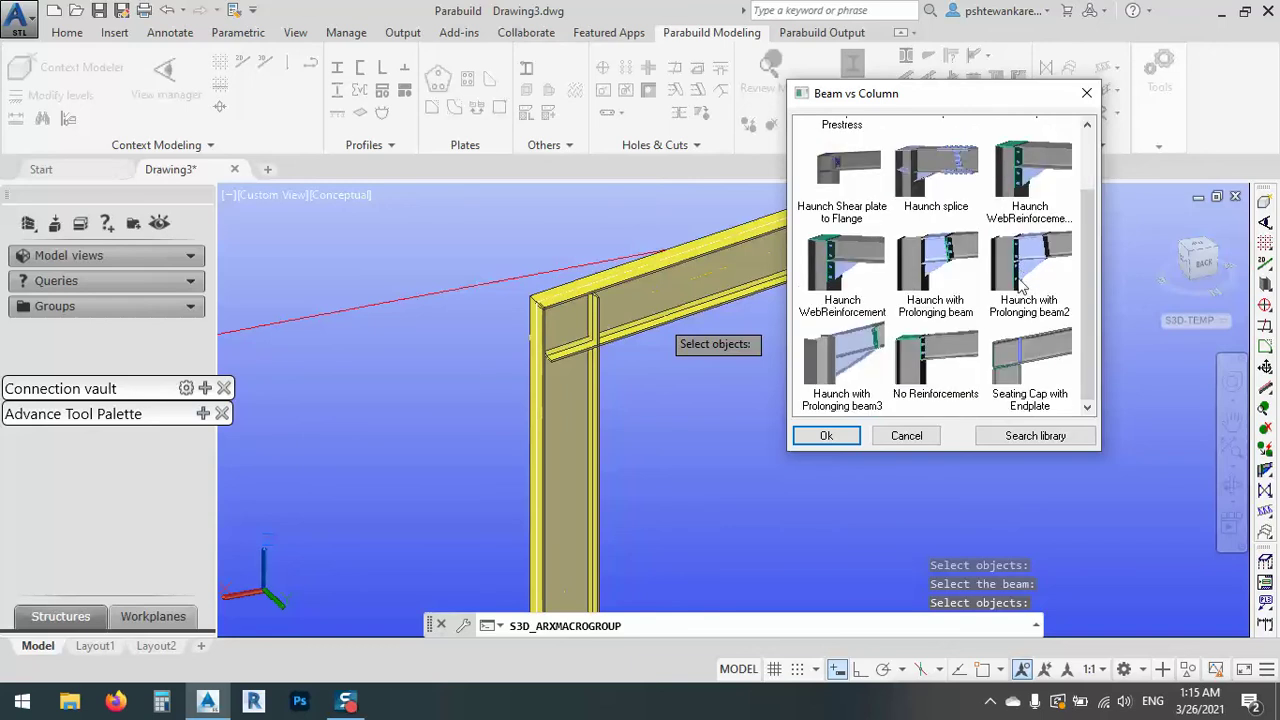
scroll(994, 308, "up", 1)
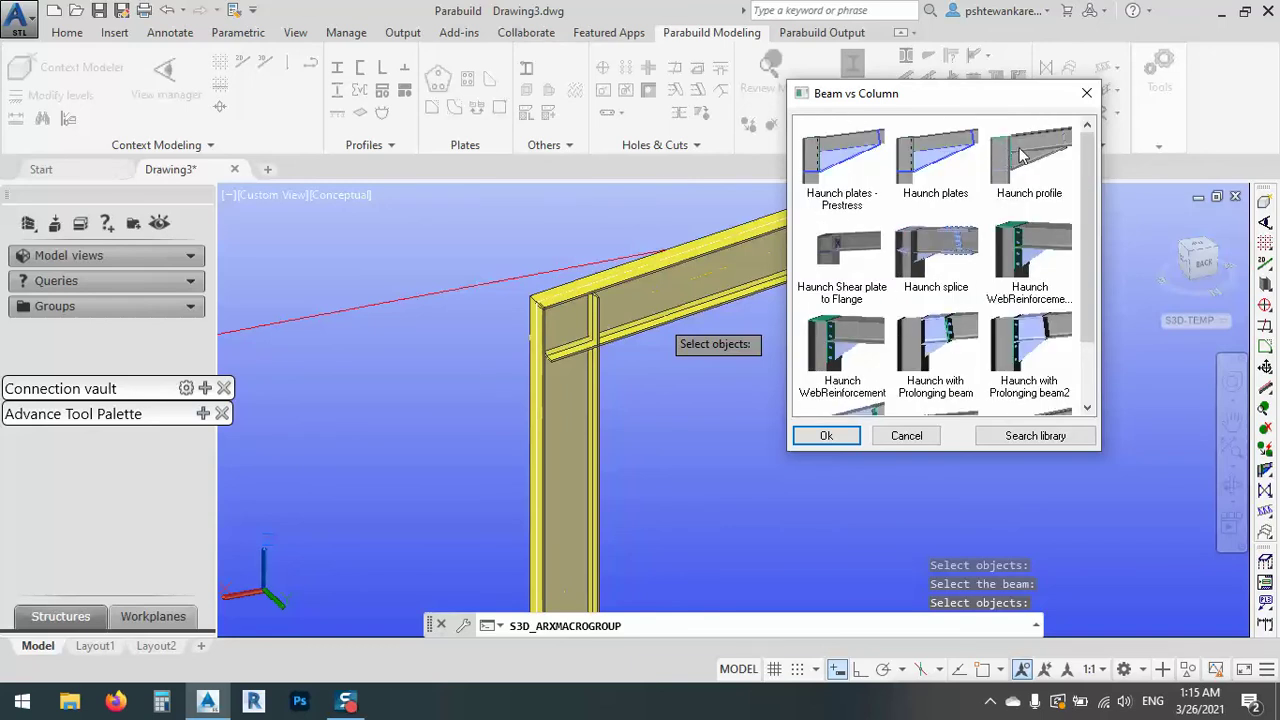
left_click(953, 172)
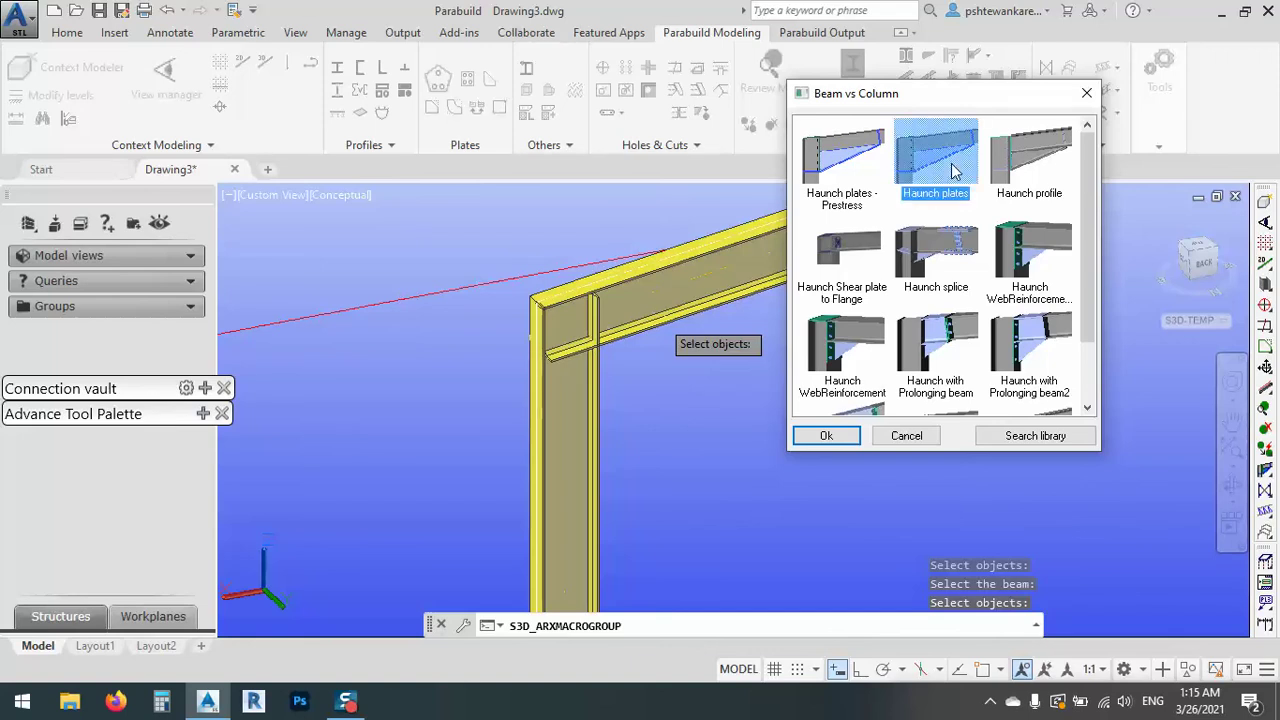
double_click(953, 172)
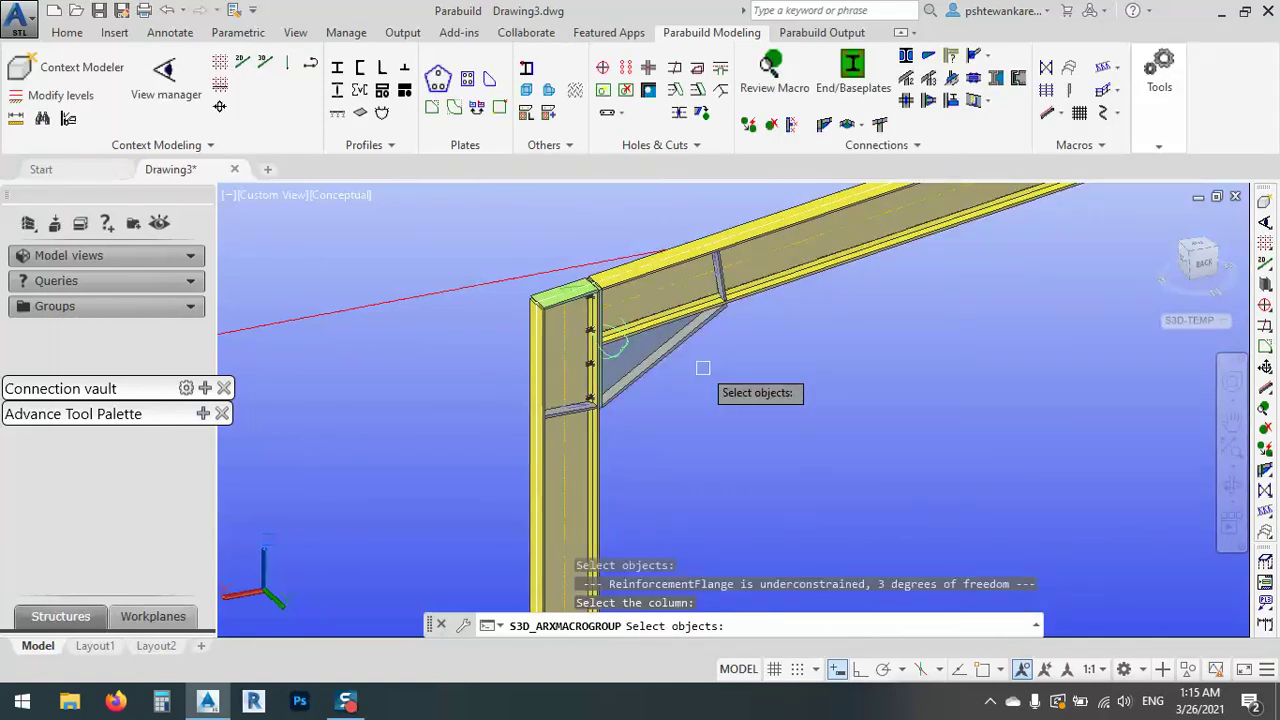
key("Return")
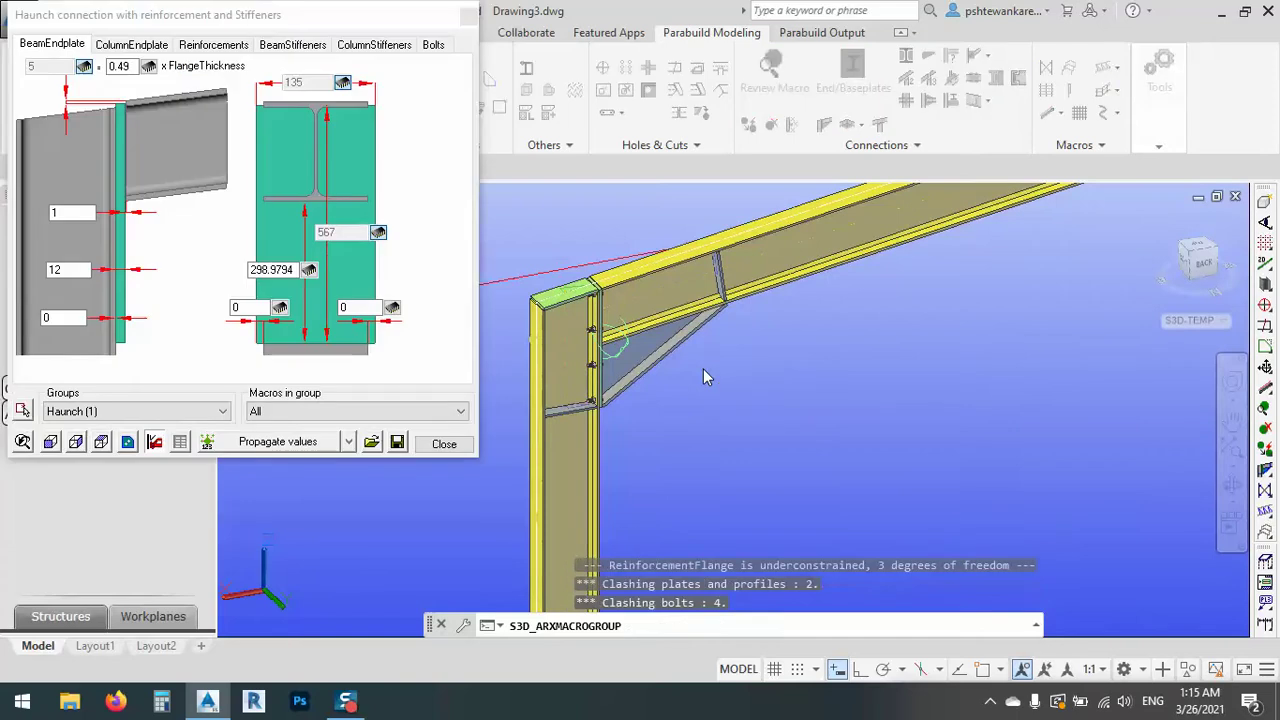
- Set the haunch's beam endplate thickness to 15 and its extension below the rafter to 300
left_click(640, 483)
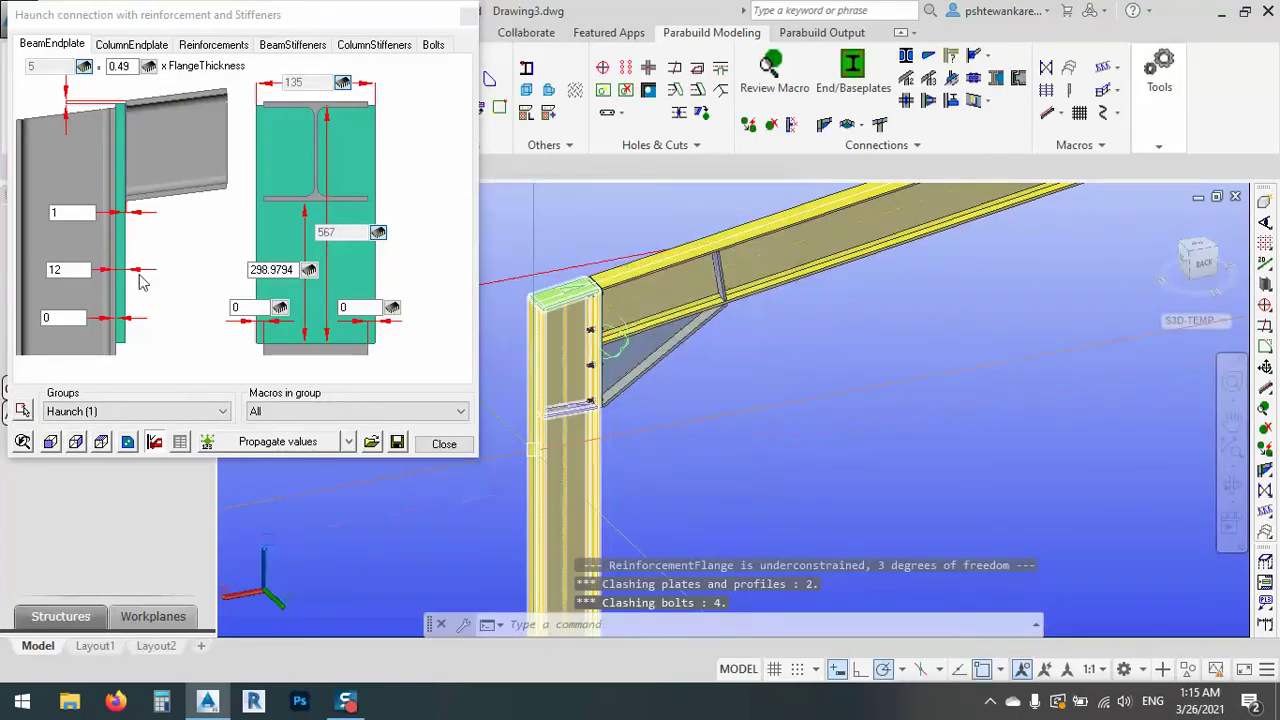
double_click(68, 270)
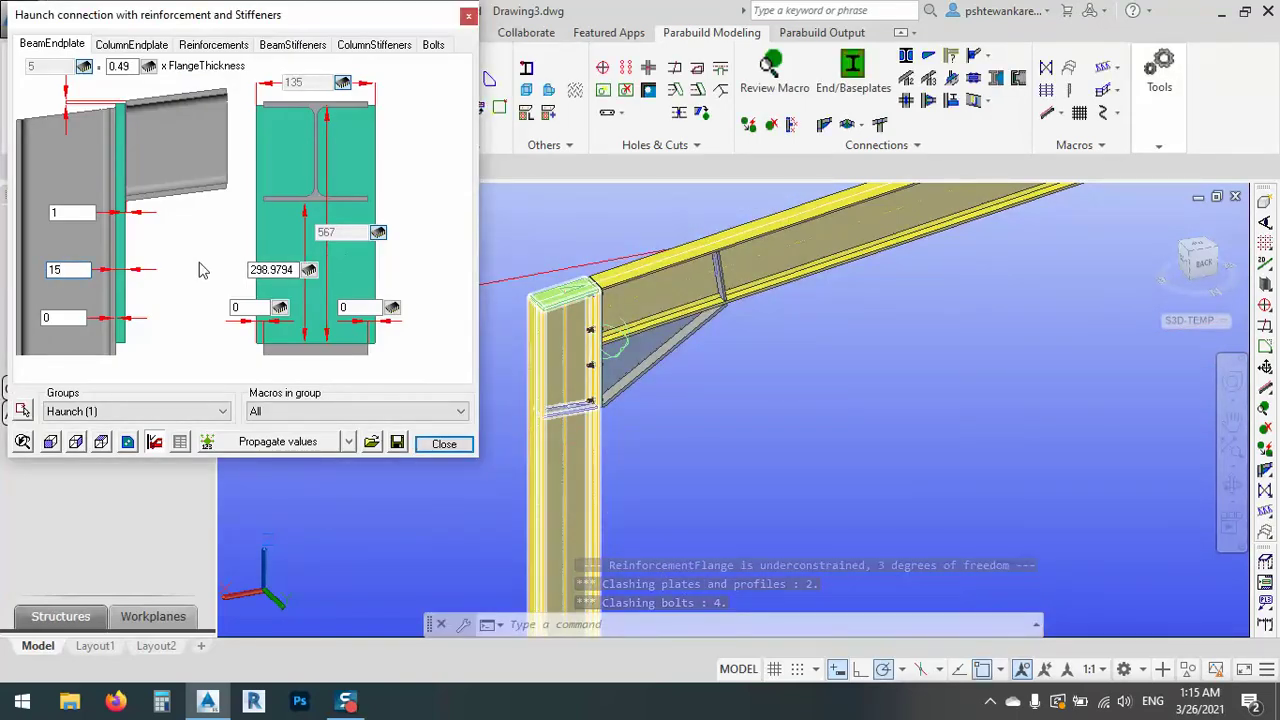
left_click(290, 270)
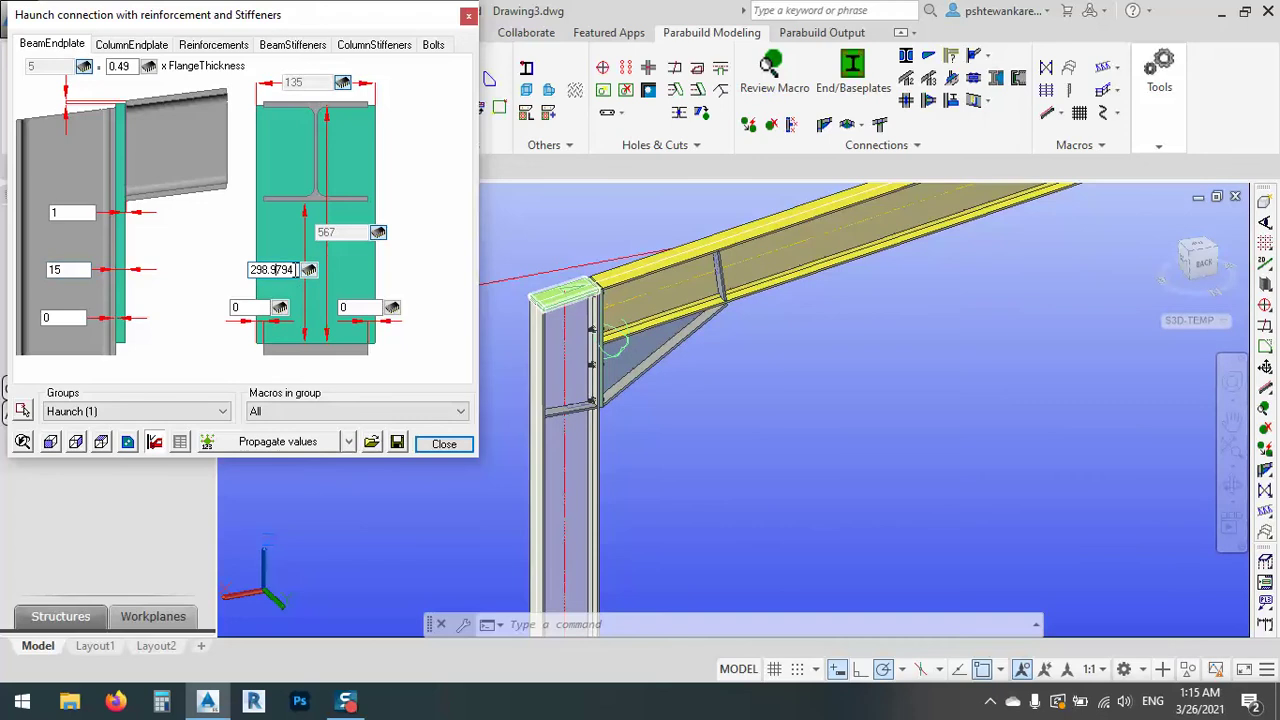
left_click_drag(293, 270, 211, 276)
type("300")
- Review the column endplate settings and set the haunch reinforcement's horizontal length to 1000
left_click(133, 46)
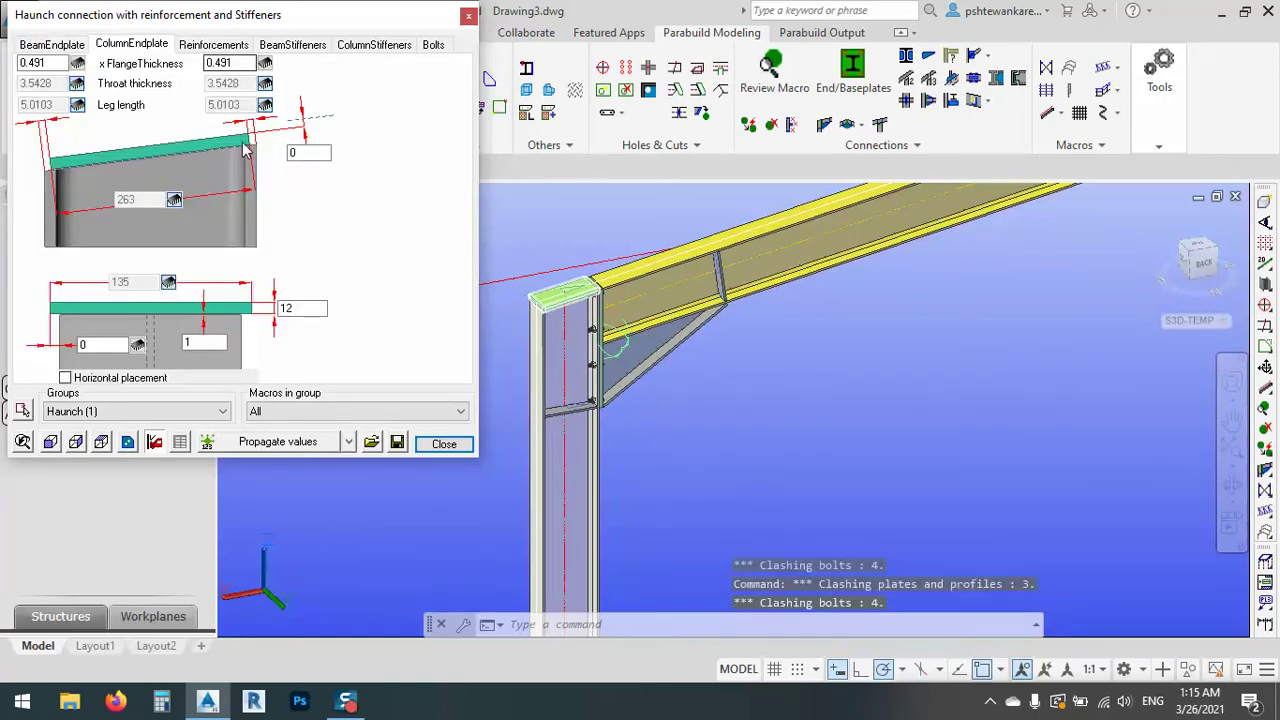
left_click(238, 50)
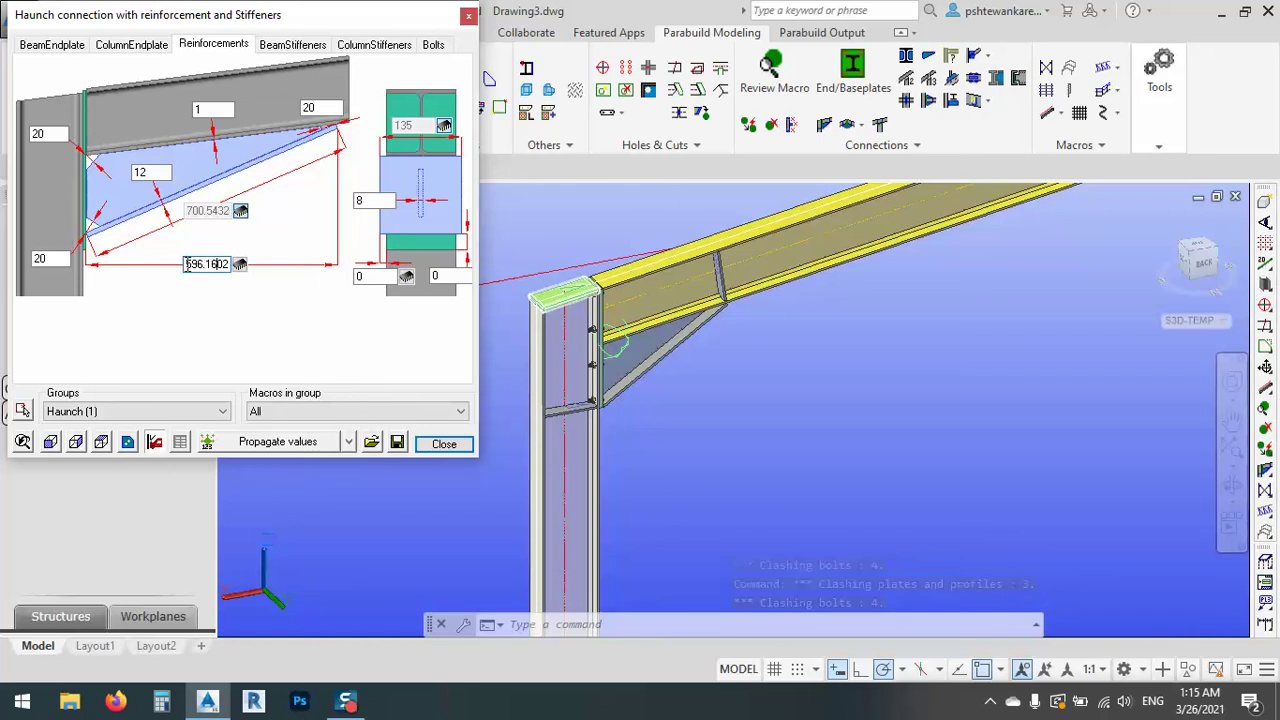
left_click_drag(186, 264, 389, 265)
type("1000")
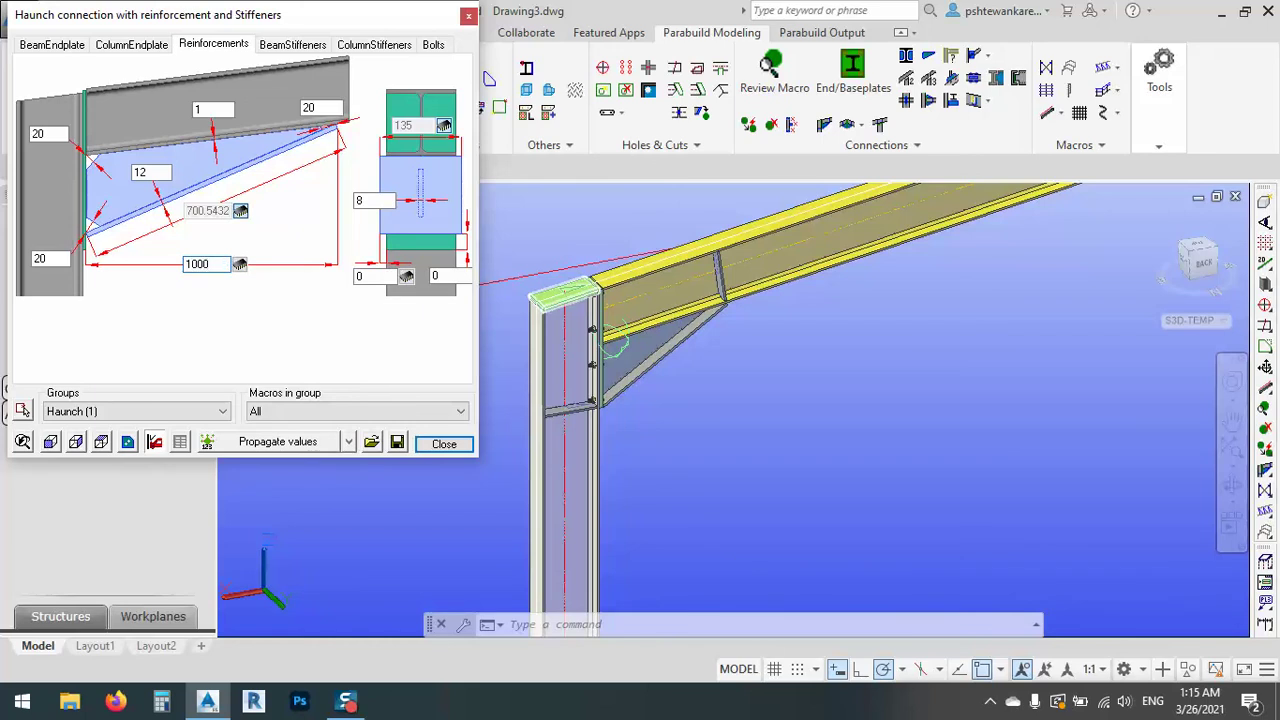
key("Return")
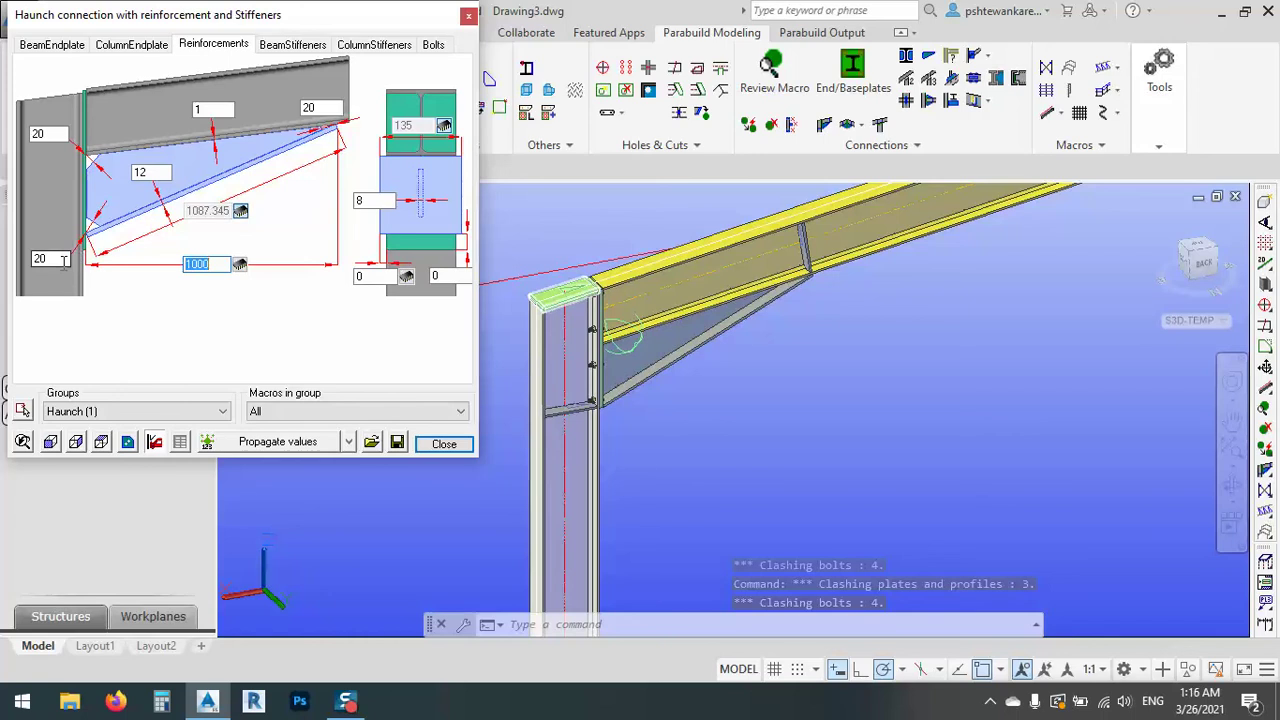
- Review the haunch's beam stiffener, column stiffener and bolt settings, and inspect the bolts in the model
left_click(281, 46)
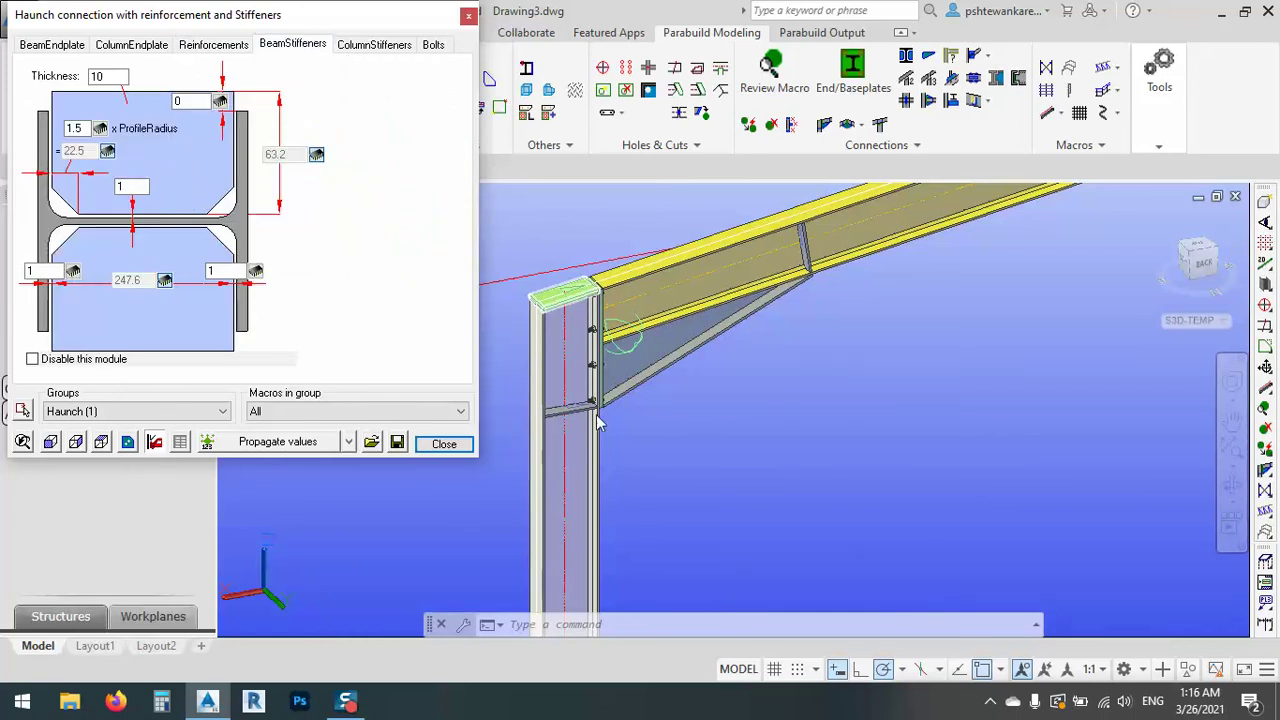
left_click(366, 50)
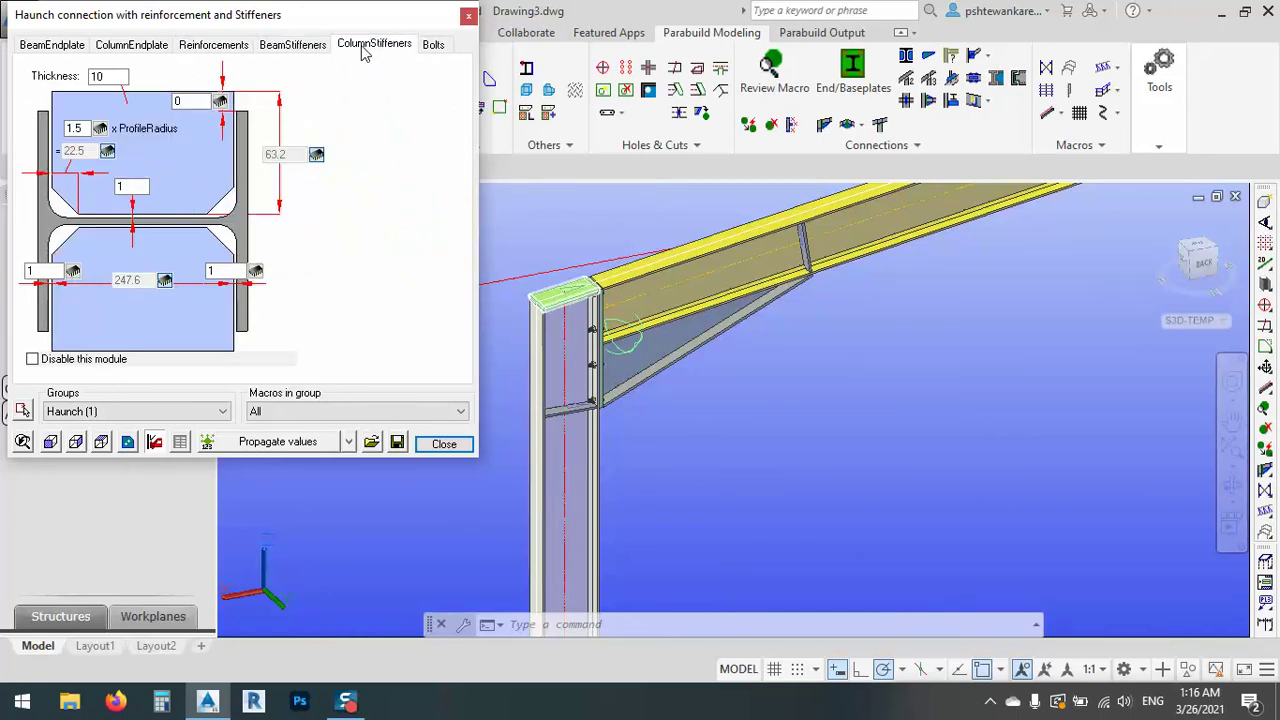
left_click(433, 45)
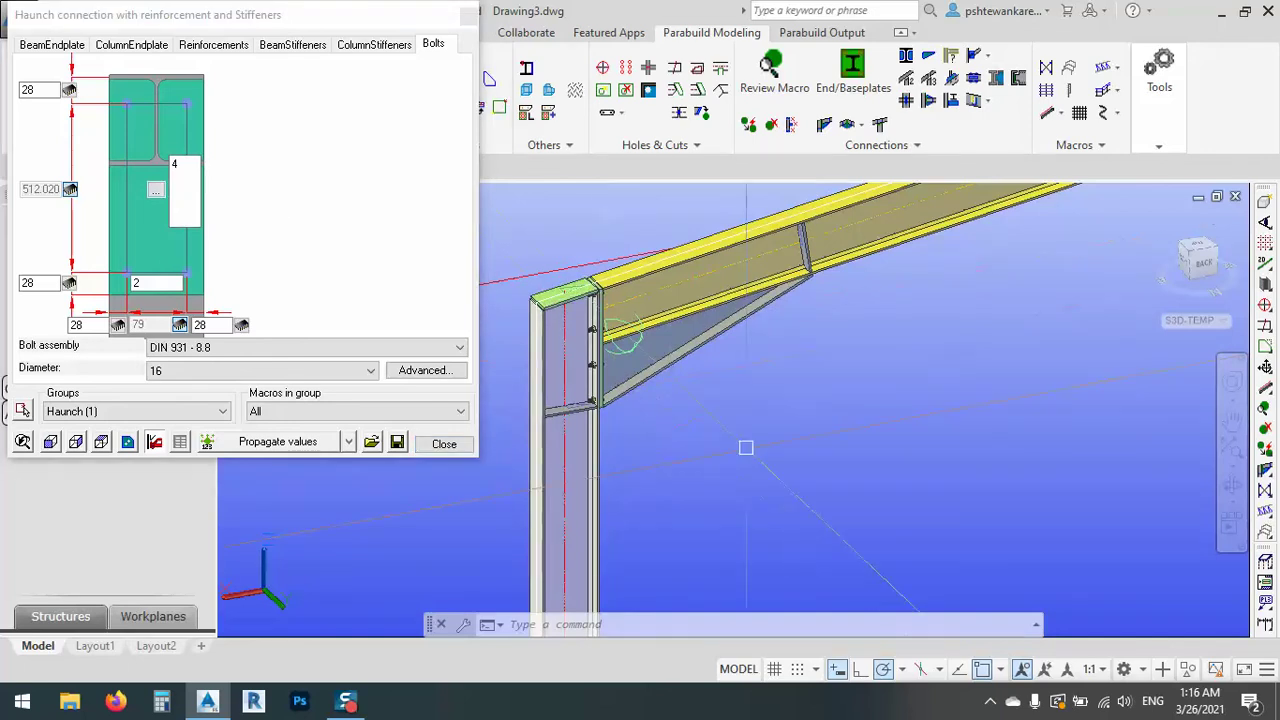
middle_click_drag(745, 452, 582, 460, "shift")
scroll(640, 430, "up", 5)
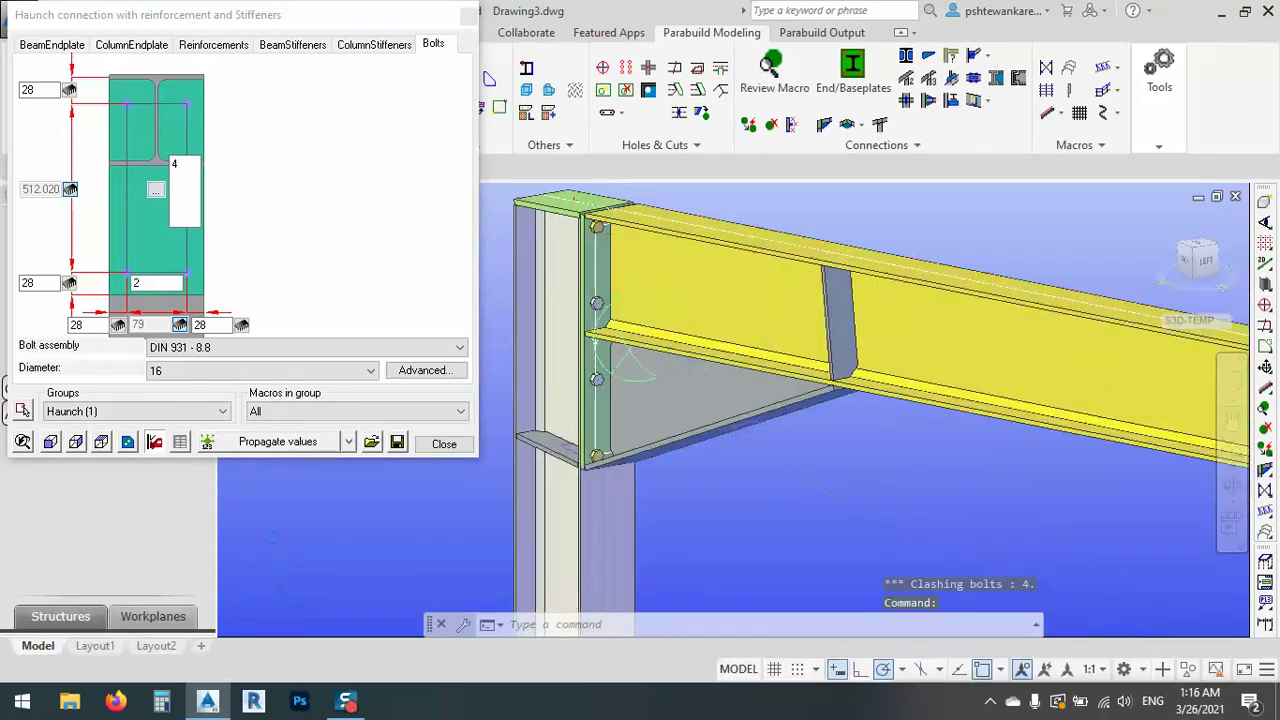
scroll(686, 403, "down", 3)
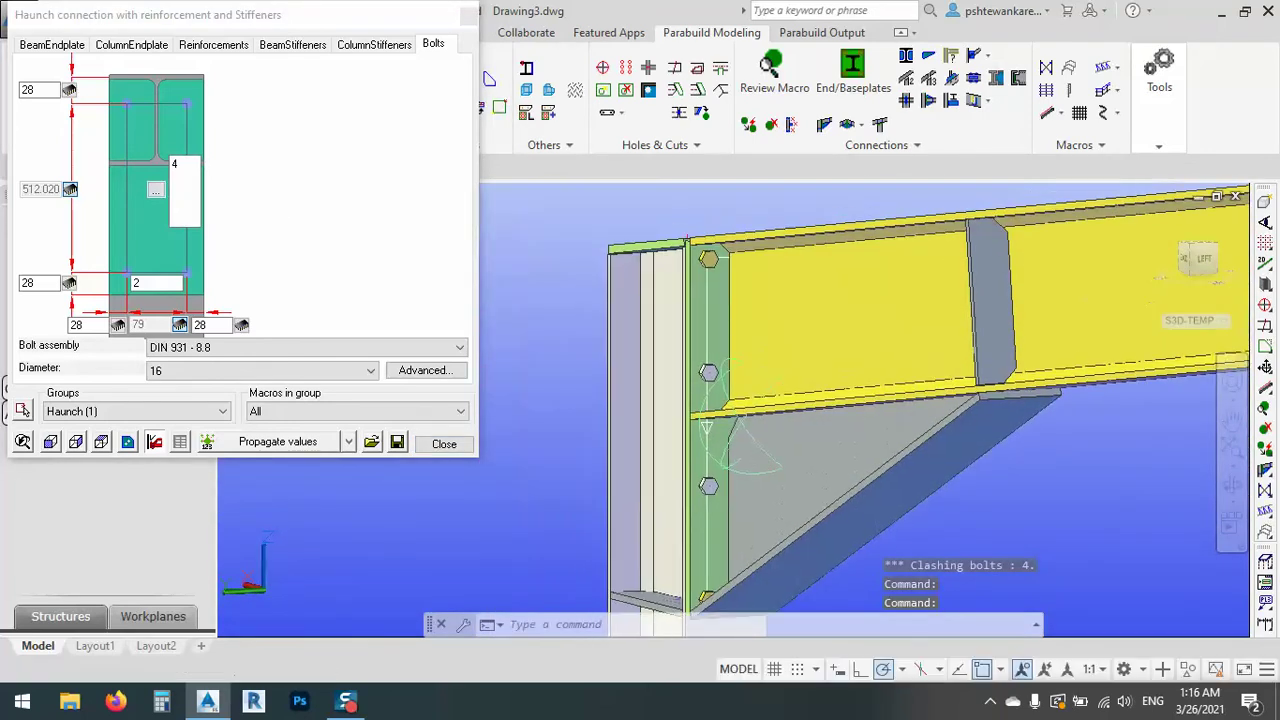
- Set the haunch bolts' top edge distance to 40, bottom edge distance to 60, and the number of bolt rows to 5
middle_click_drag(686, 403, 500, 300, "shift")
left_click(40, 90)
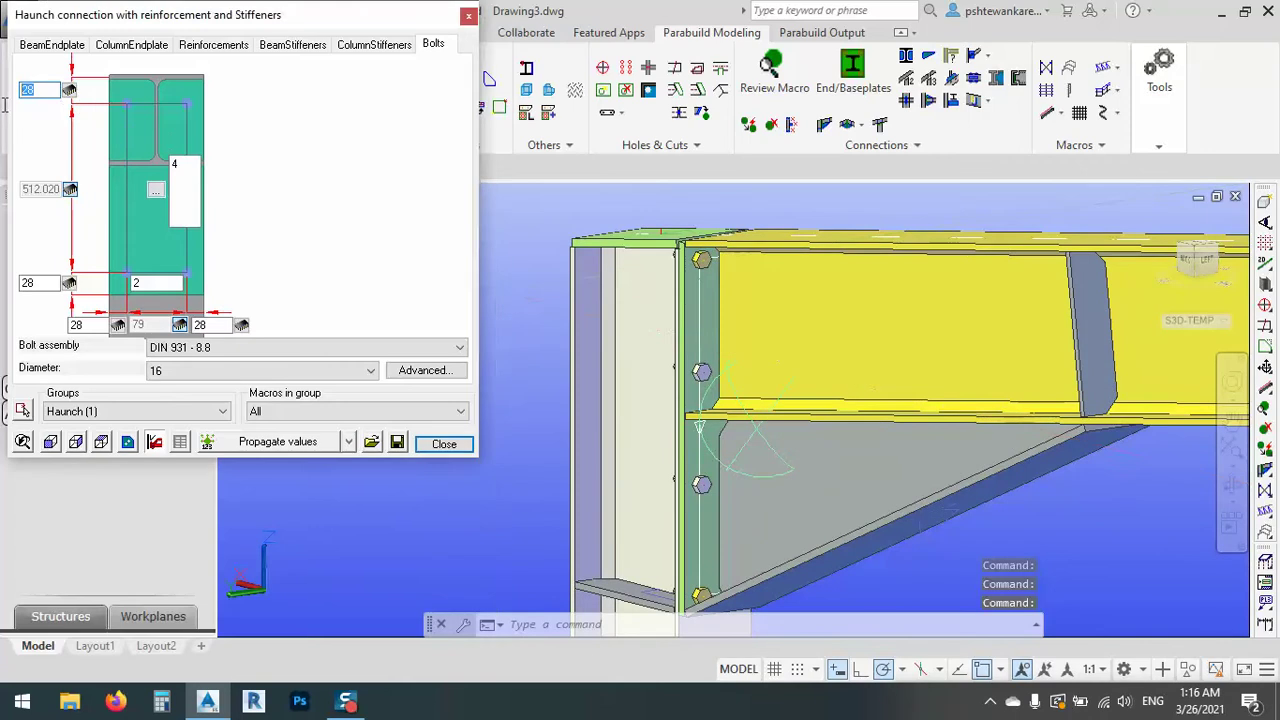
type("40")
key("Return")
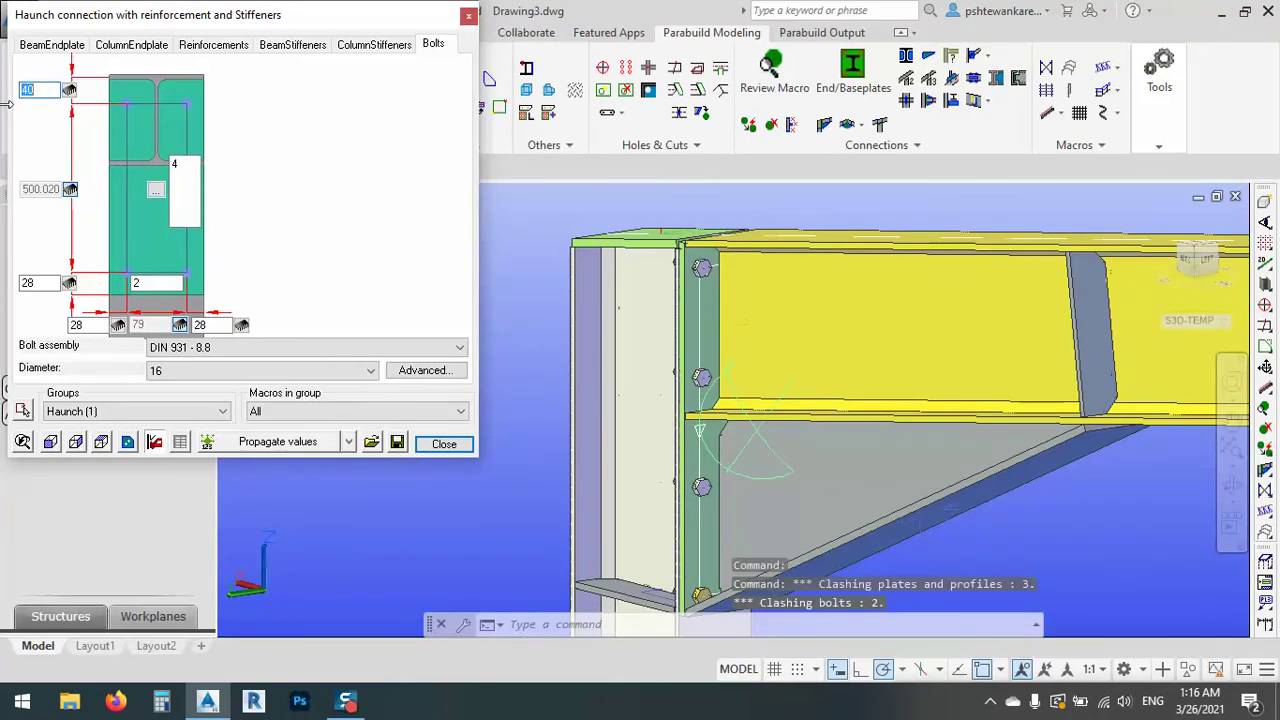
double_click(55, 282)
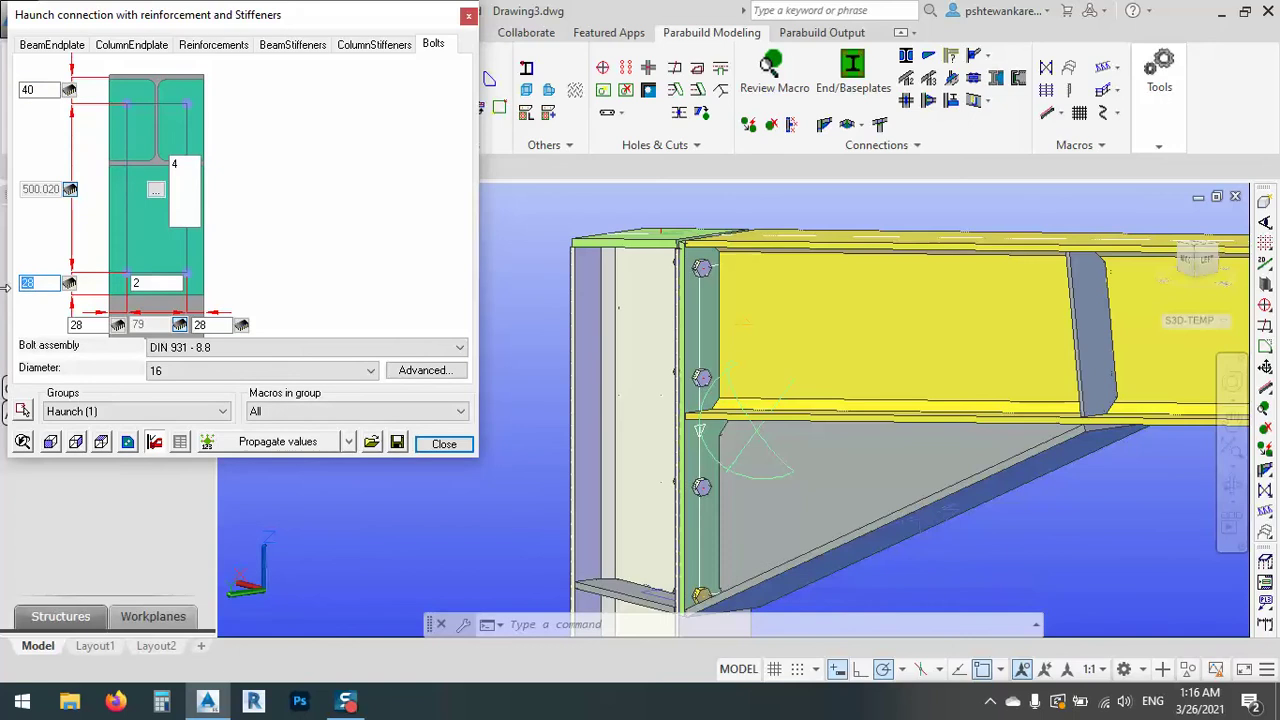
type("40")
key("Return")
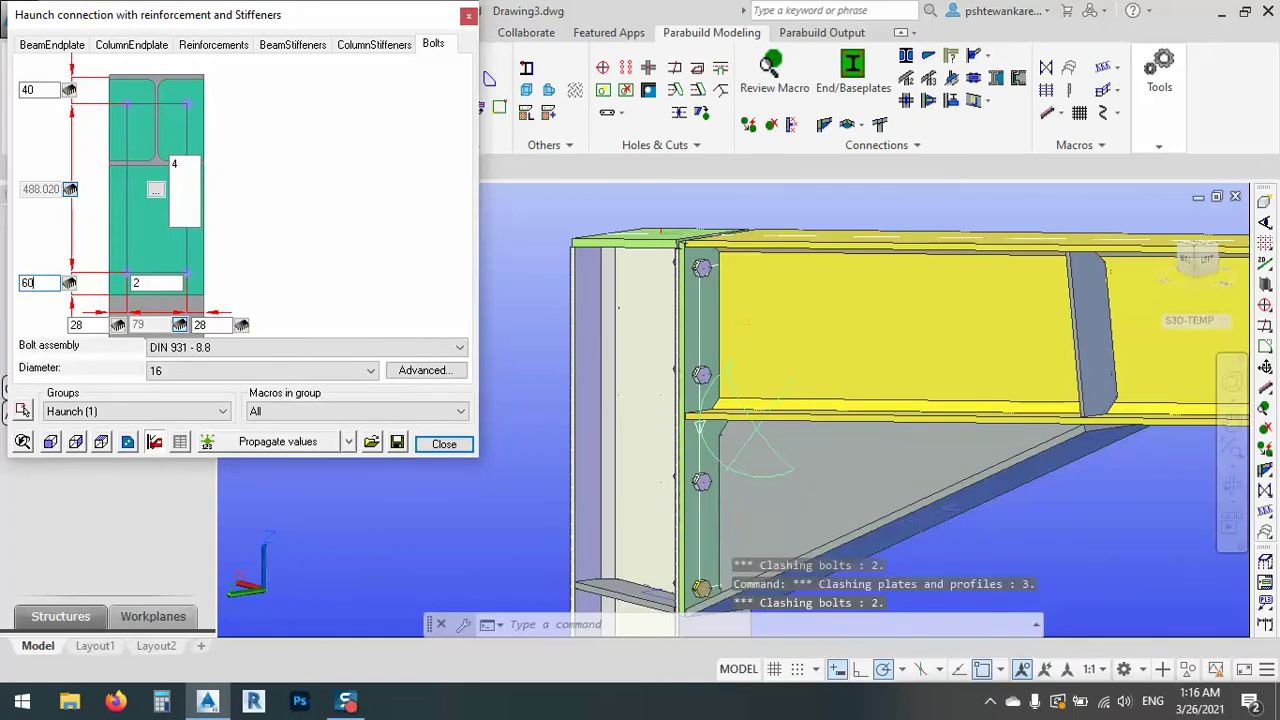
key("Return")
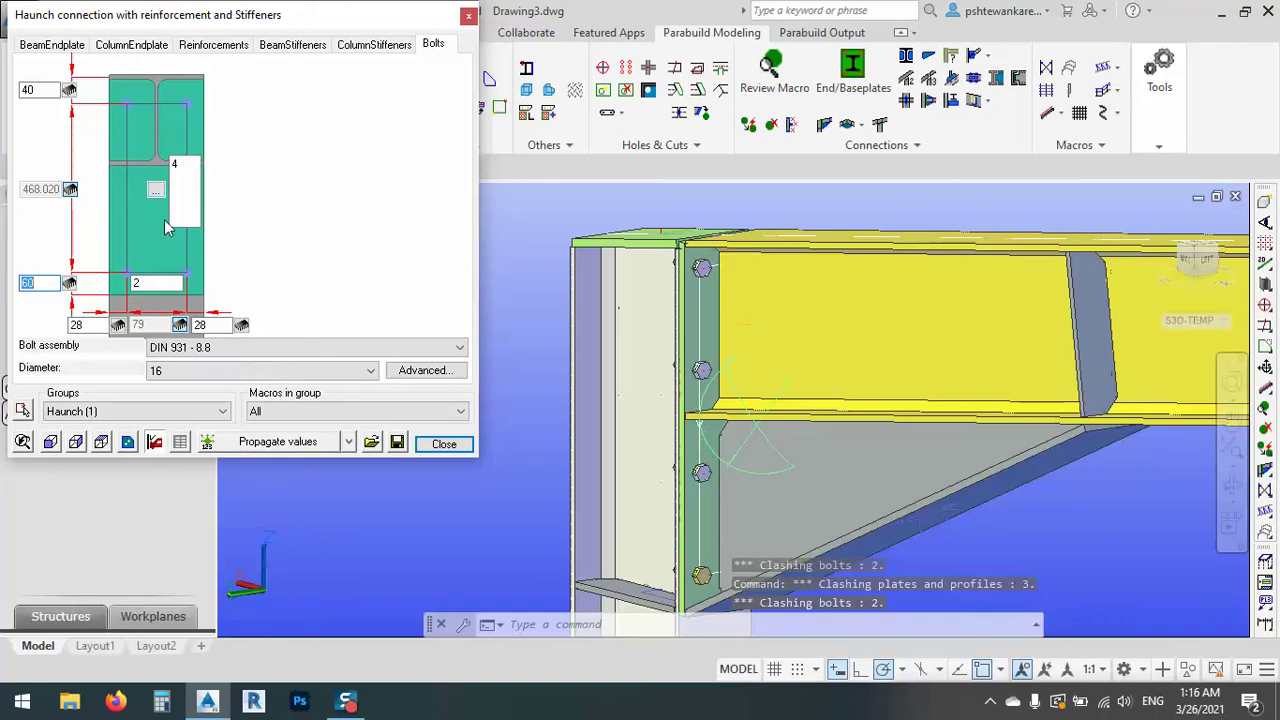
left_click(180, 166)
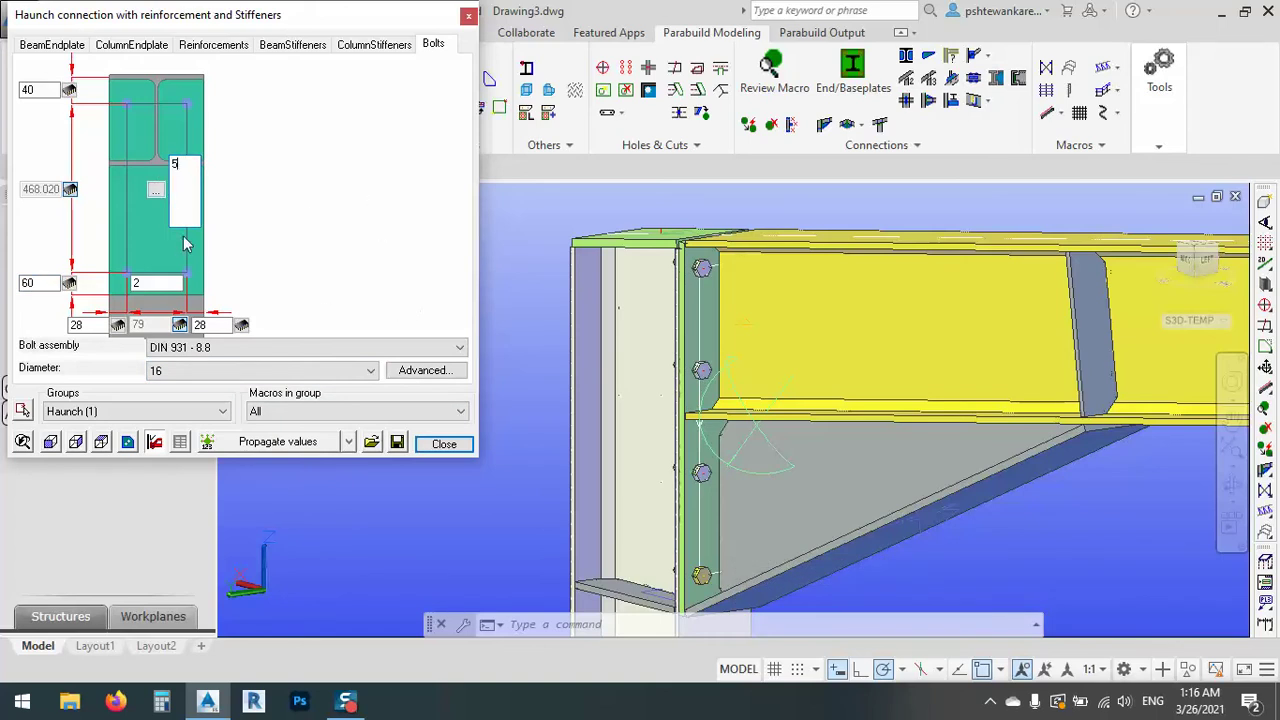
left_click(165, 284)
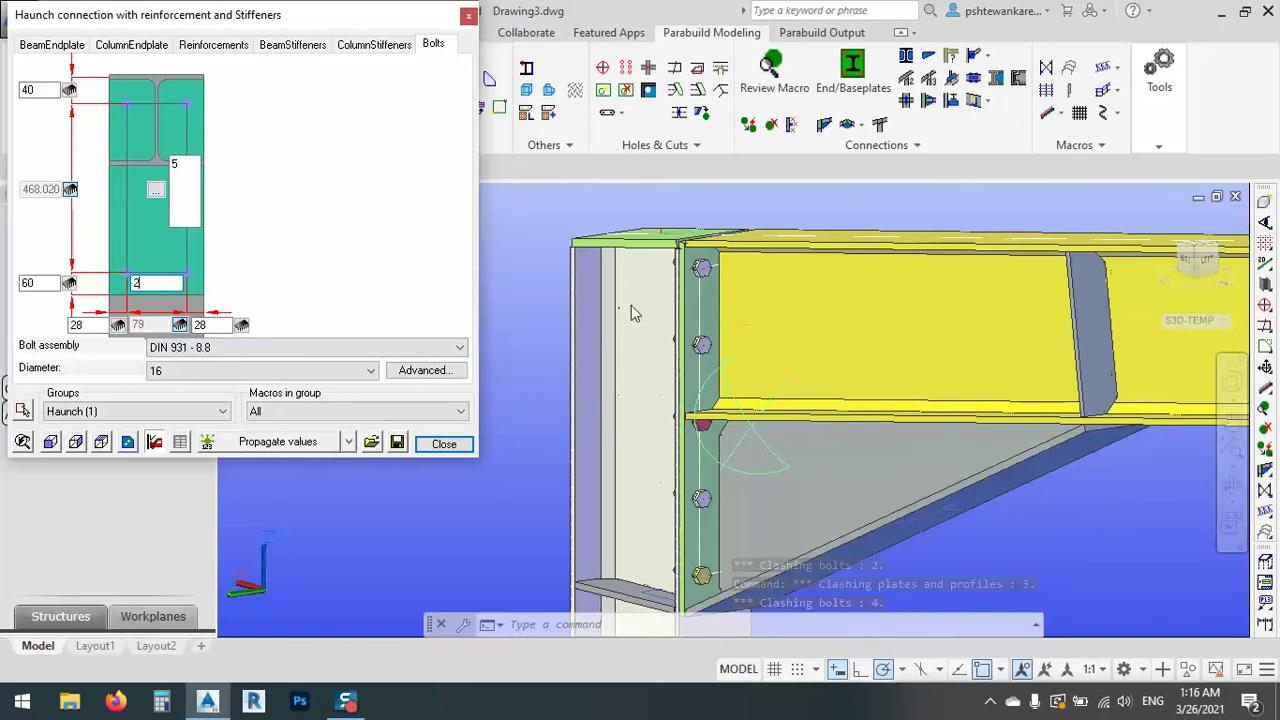
- Set the first three vertical bolt spacings in the haunch's bolt pattern to 80, 80 and 120
left_click(156, 190)
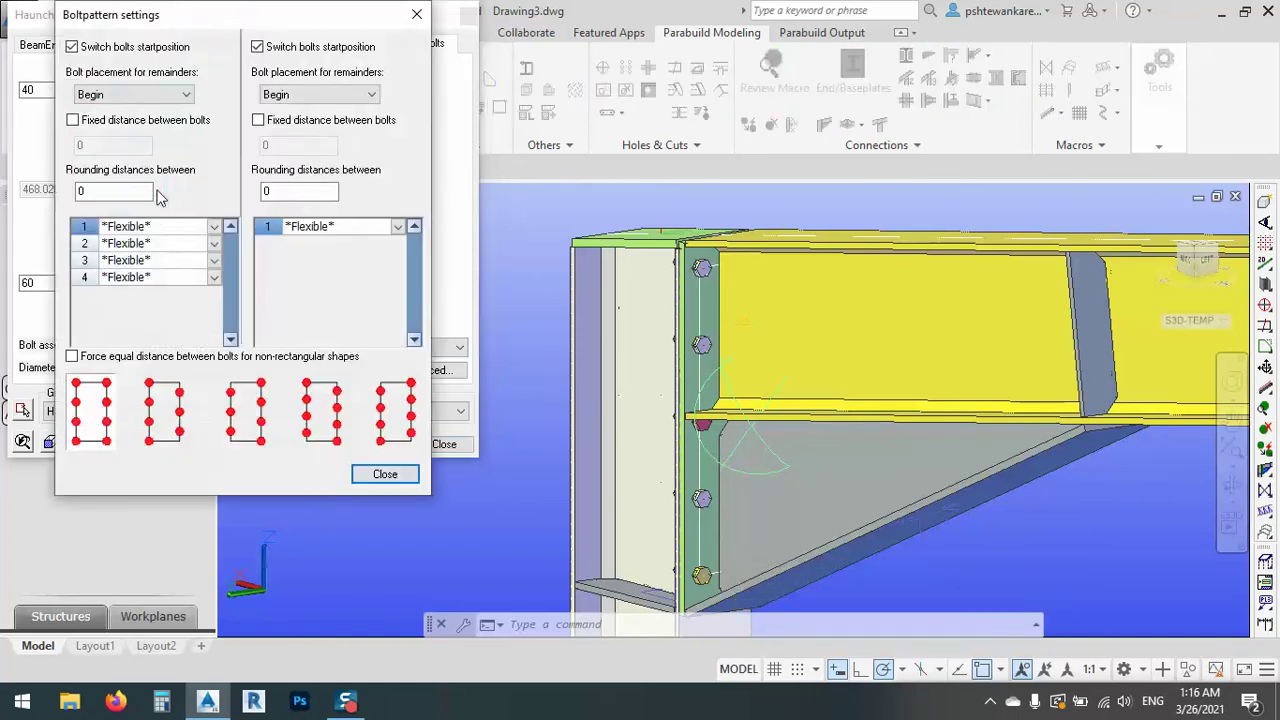
left_click(167, 229)
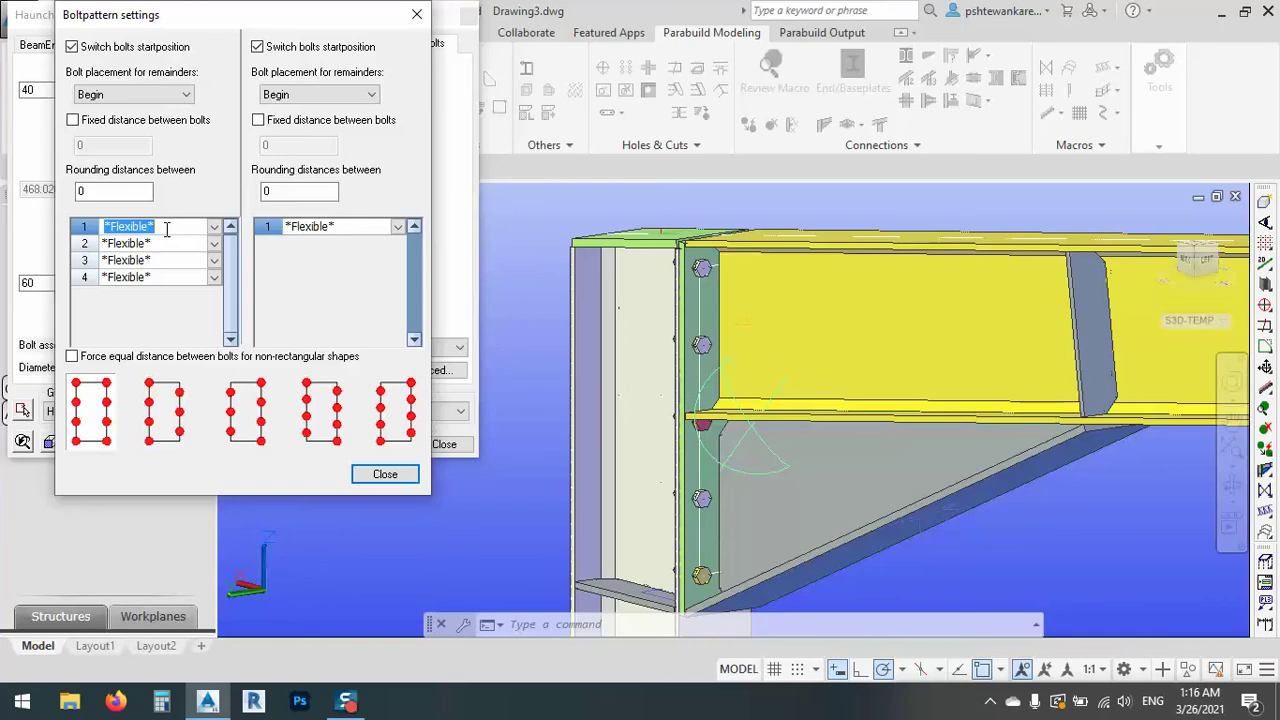
type("40")
left_click(176, 245)
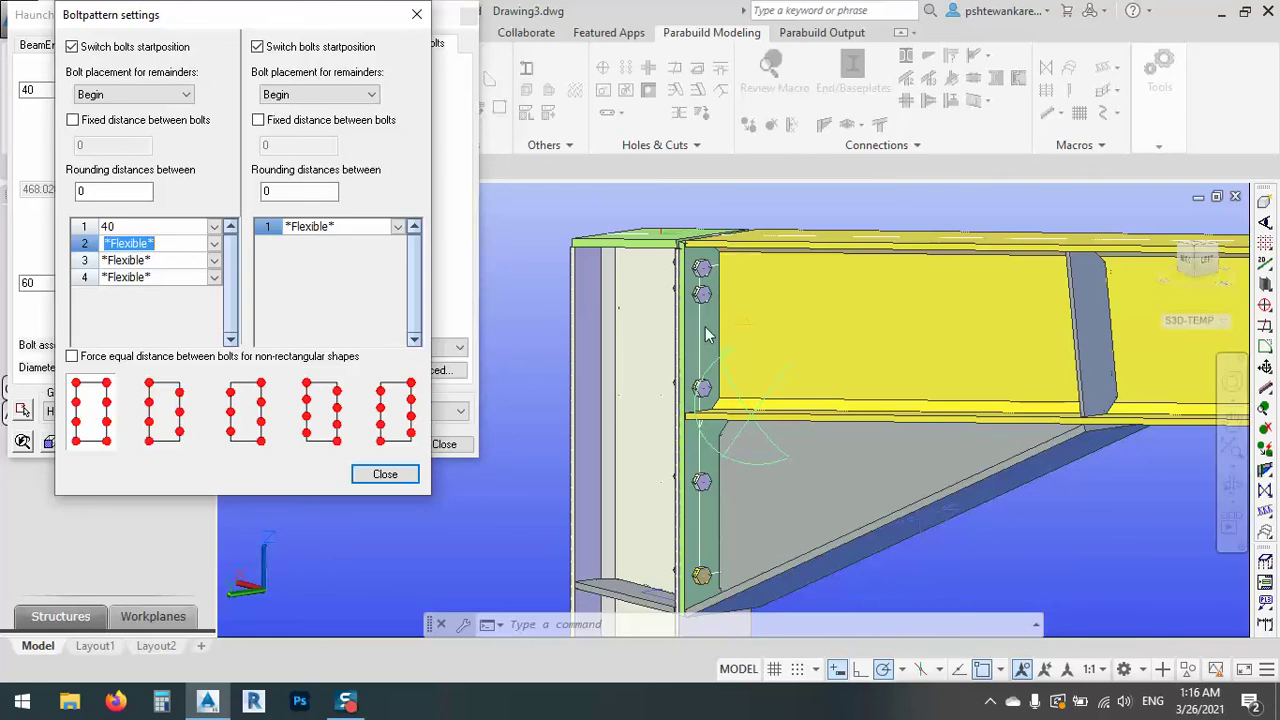
left_click(142, 227)
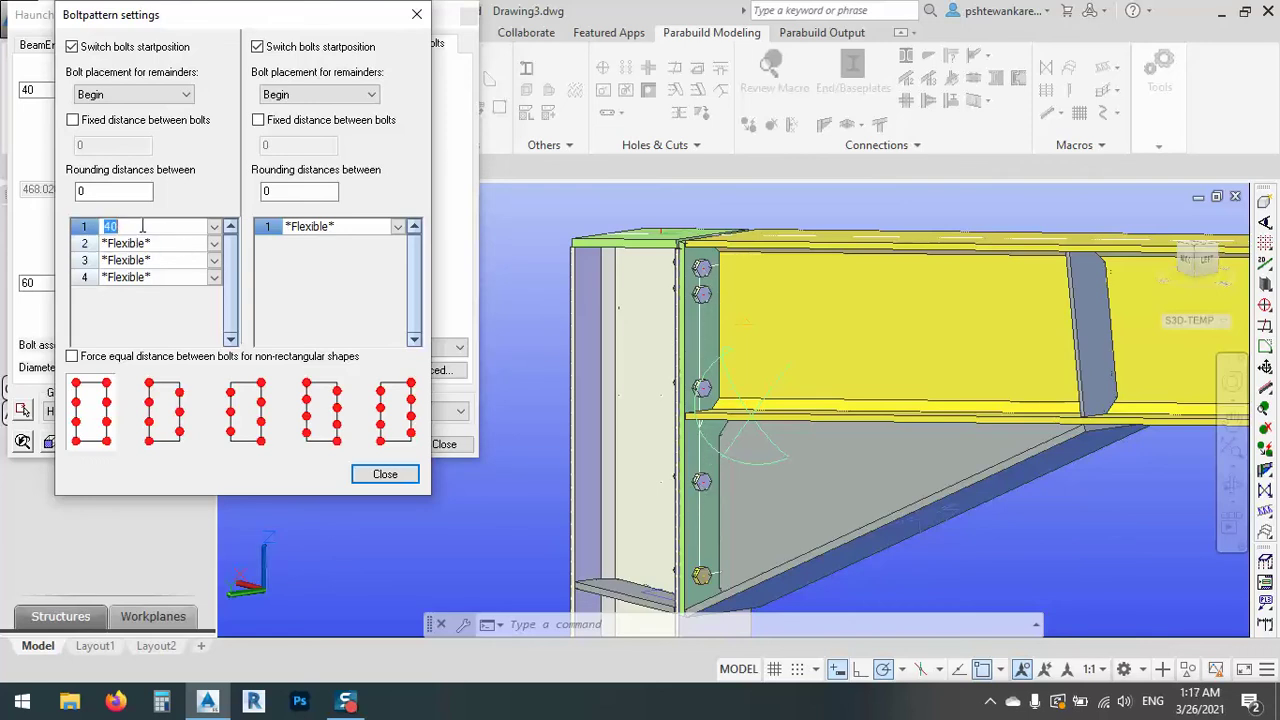
type("80")
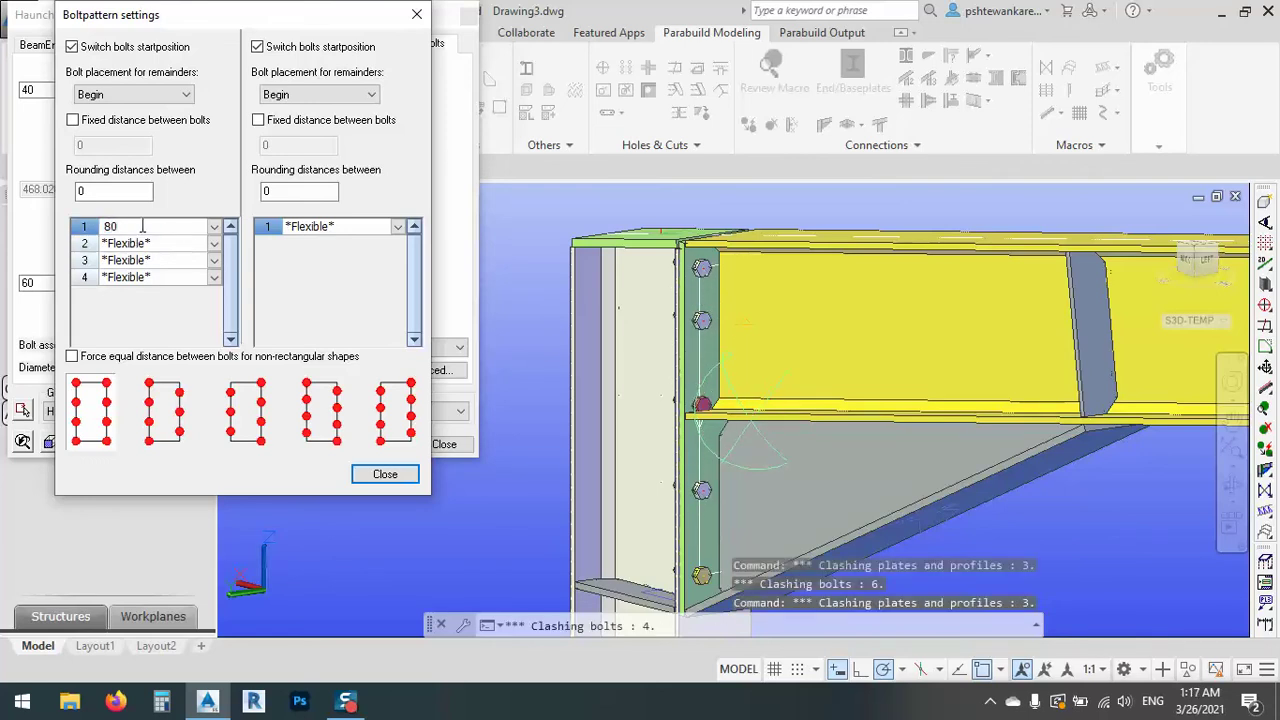
left_click(160, 249)
type("80")
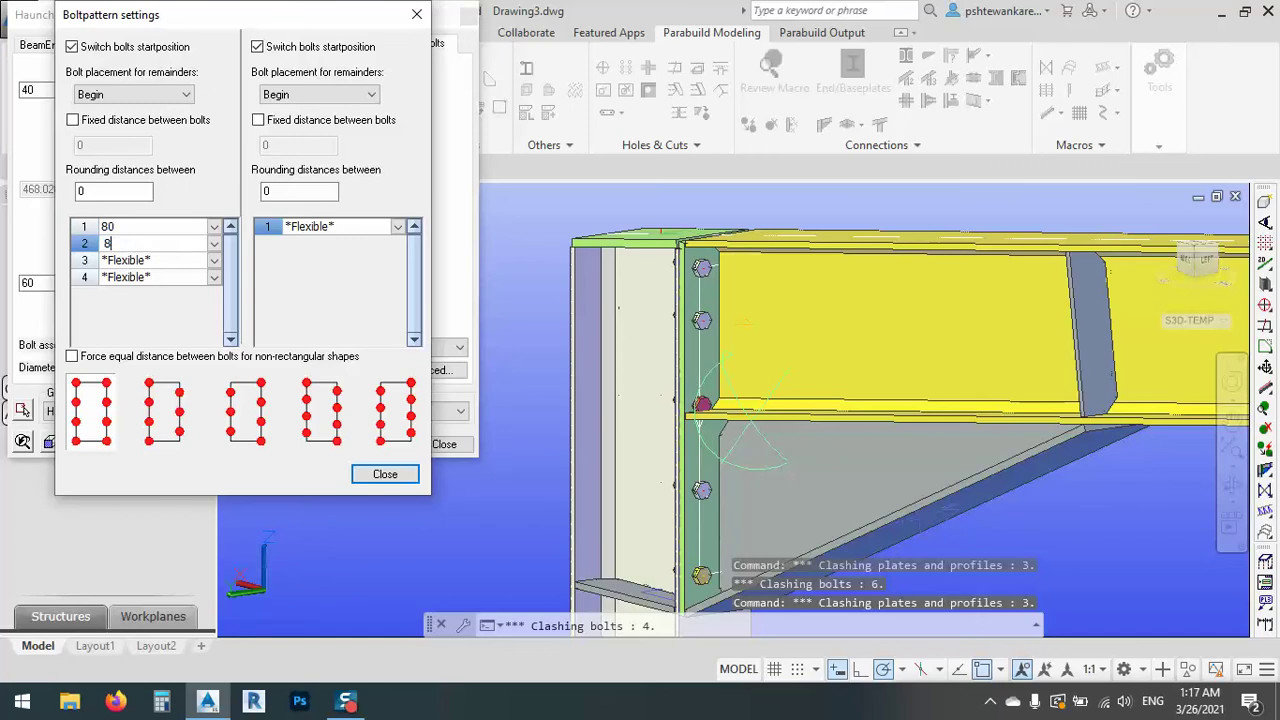
left_click(173, 262)
type("120")
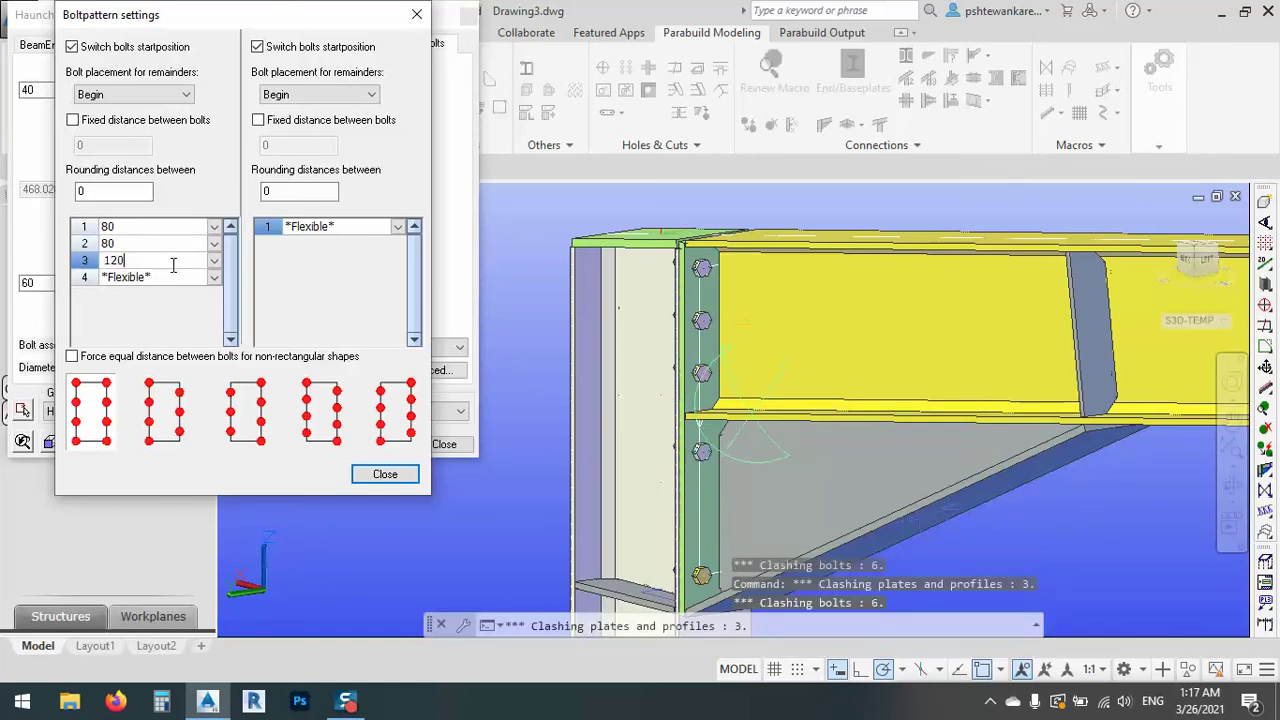
- Try spacings of 80 and 20 for the fourth bolt gap and return it to Flexible
left_click(177, 279)
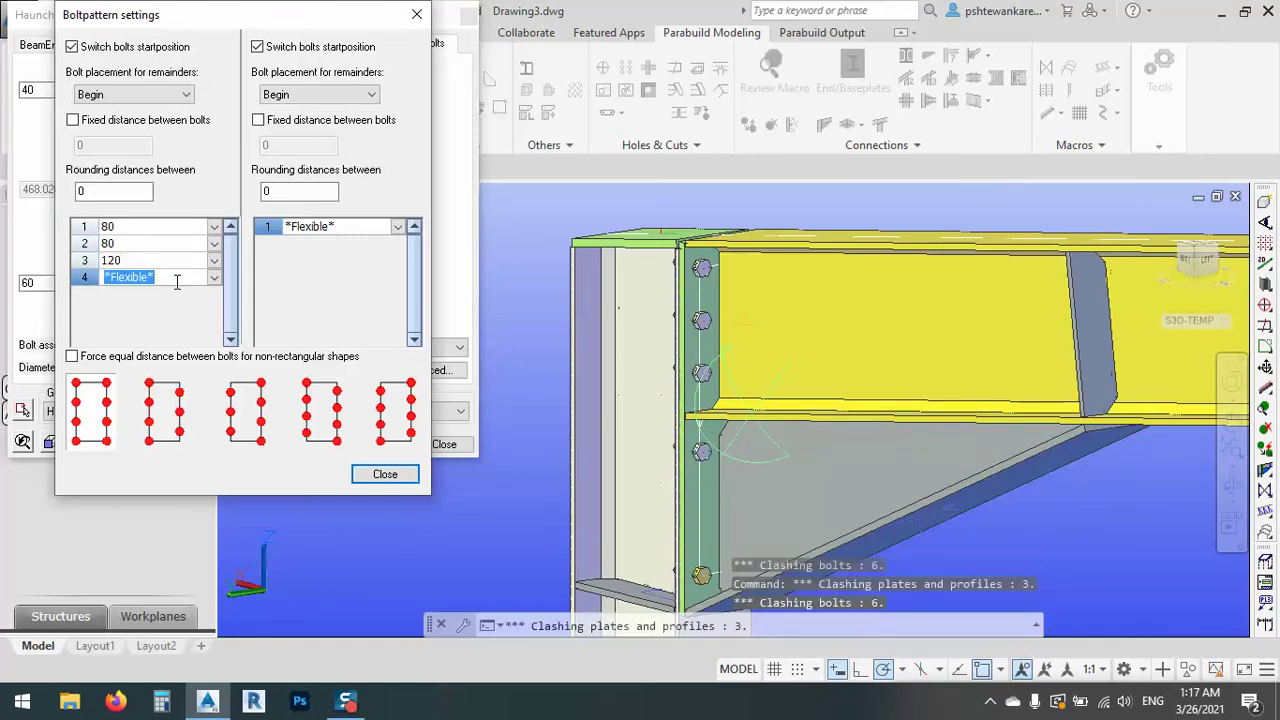
type("80")
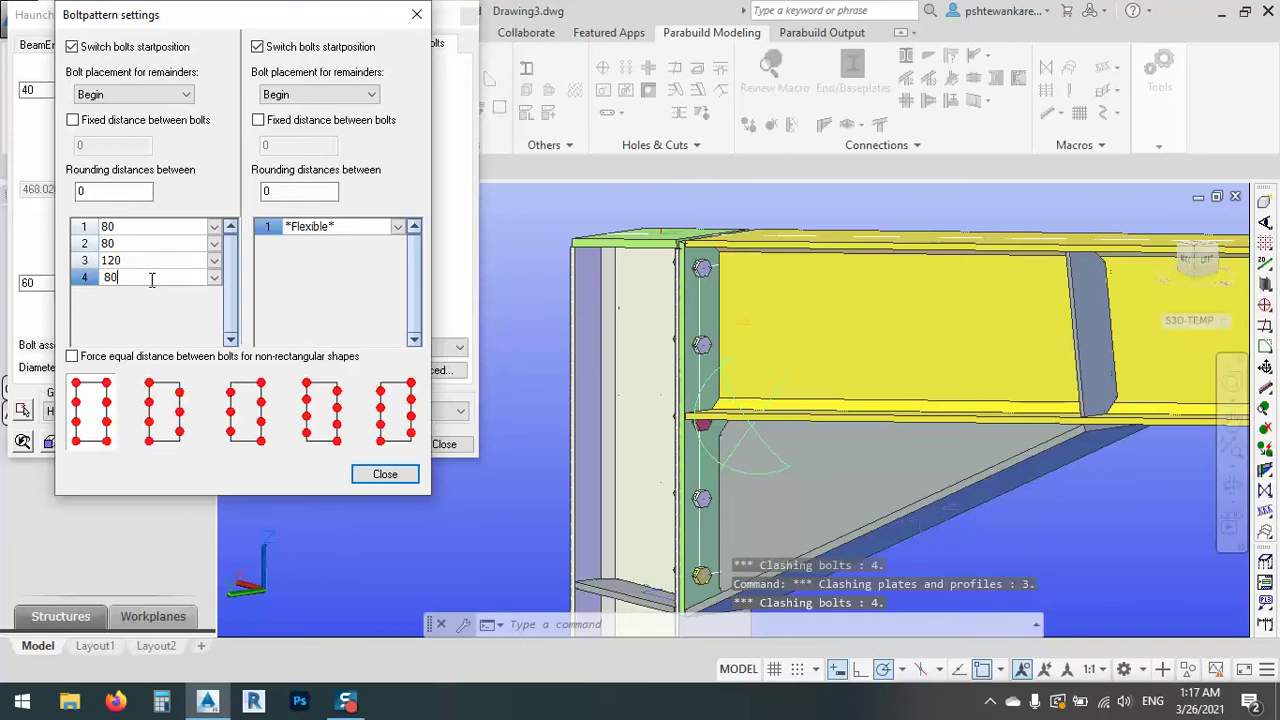
left_click(82, 280)
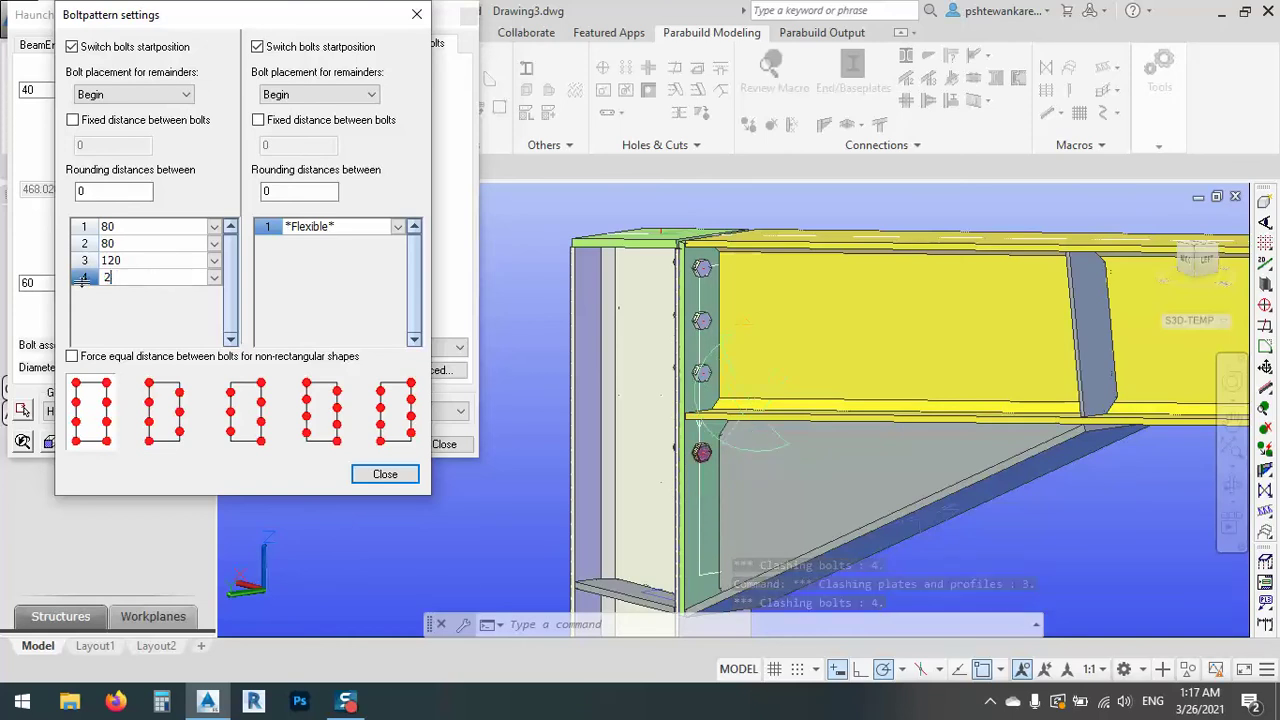
type("20")
left_click(82, 281)
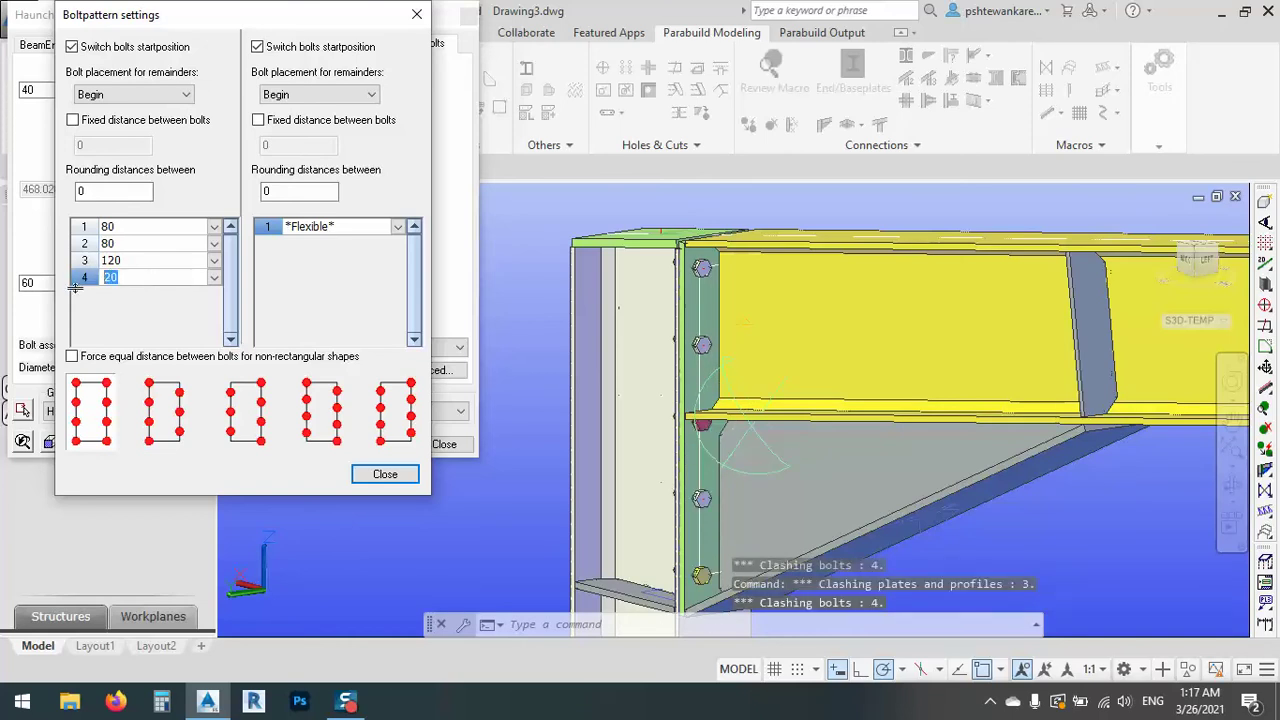
left_click(214, 277)
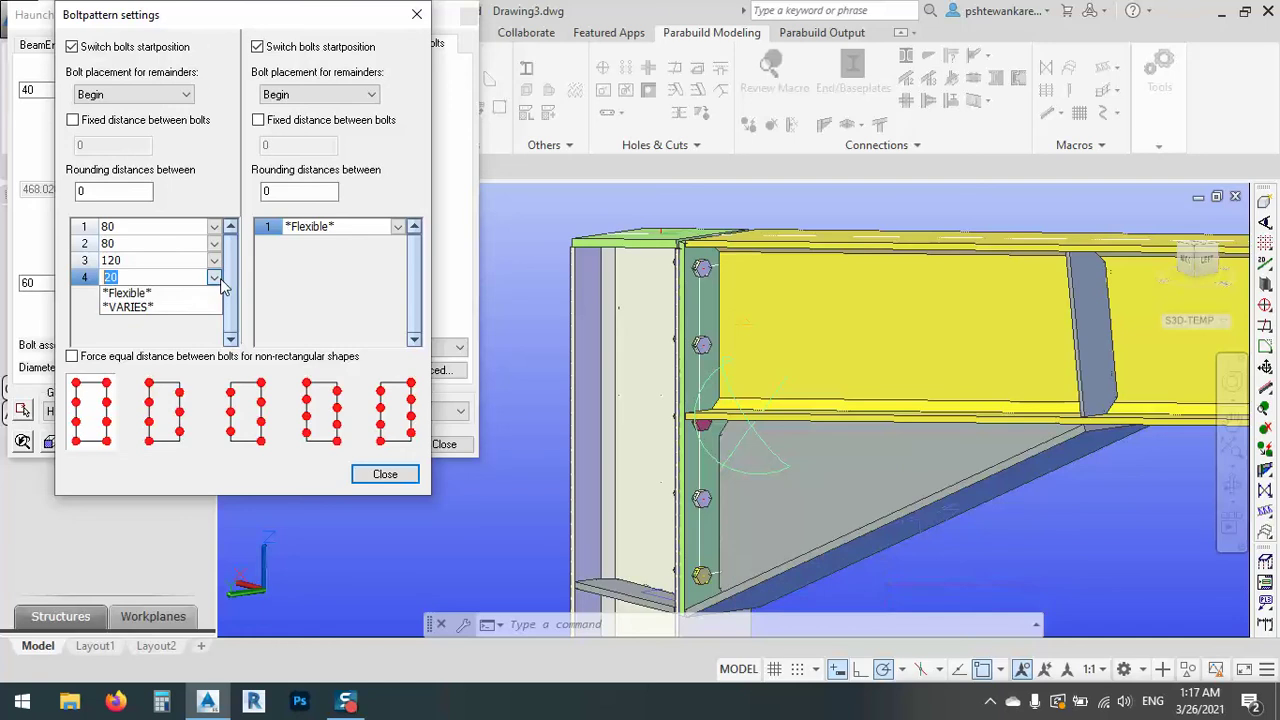
left_click(157, 294)
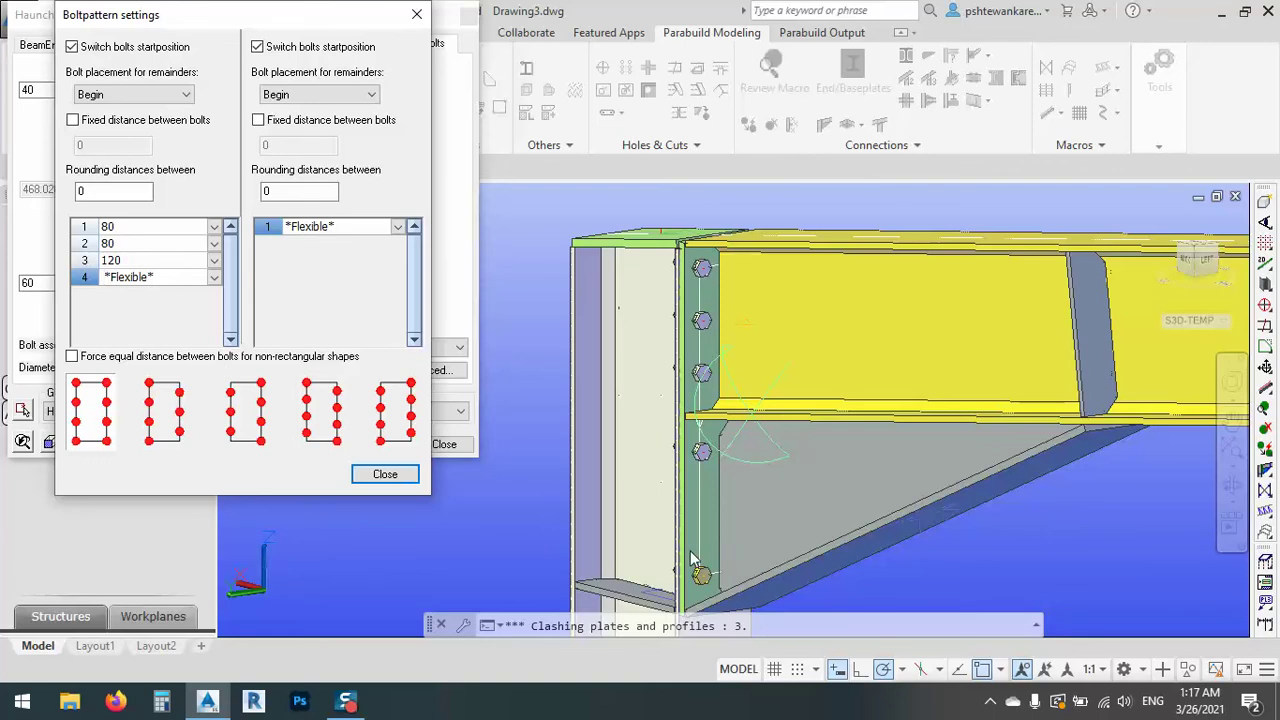
- Set the haunch bolts' bottom edge distance to 100 and close the connection settings
left_click(384, 475)
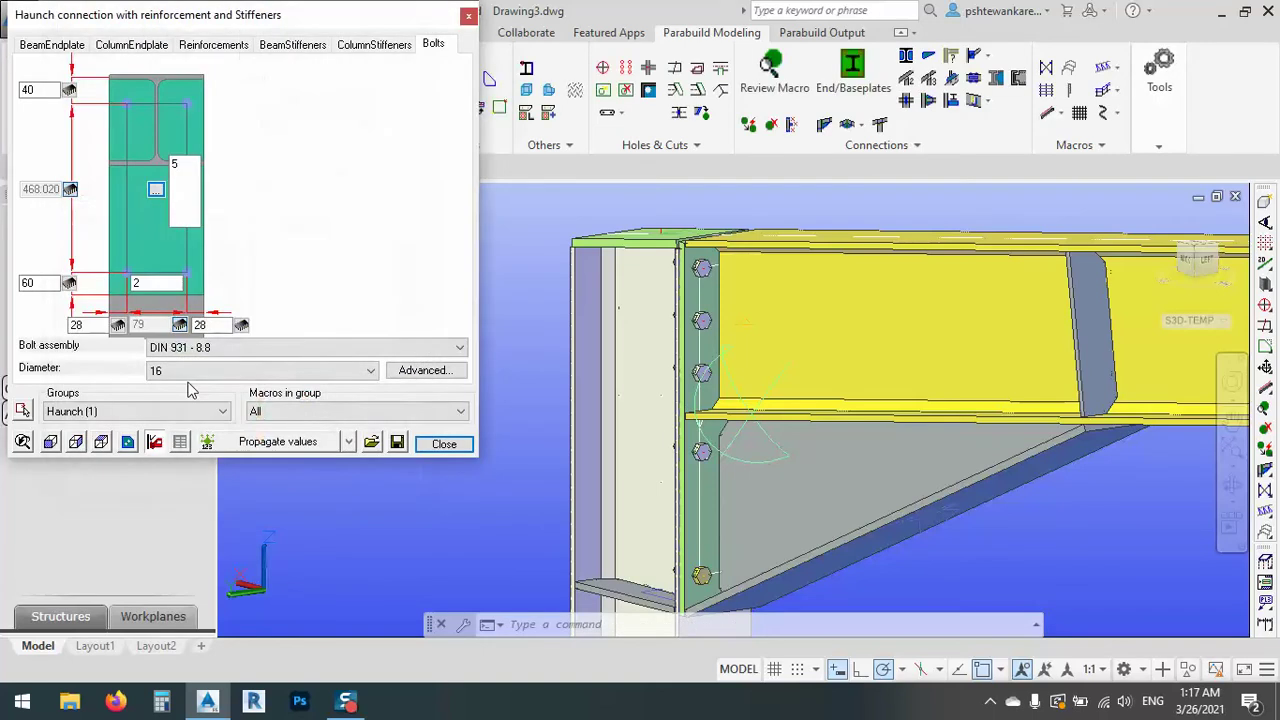
double_click(53, 284)
type("100")
key("Return")
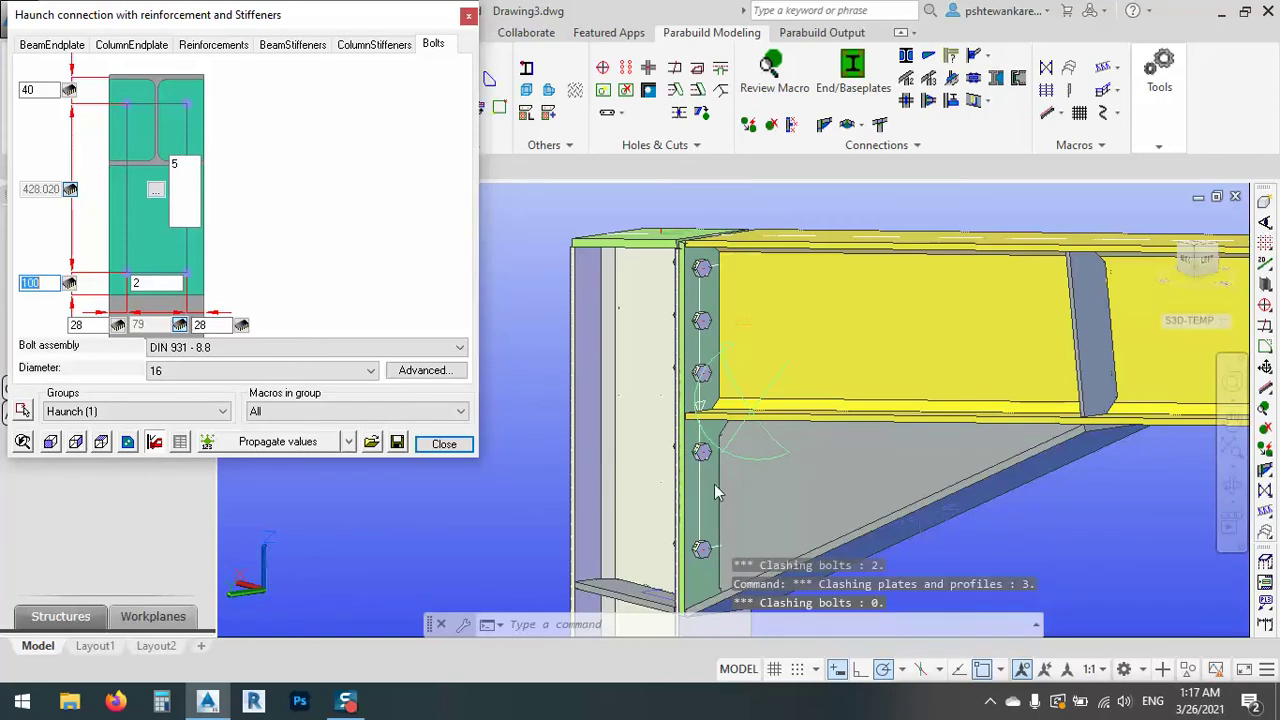
left_click(443, 444)
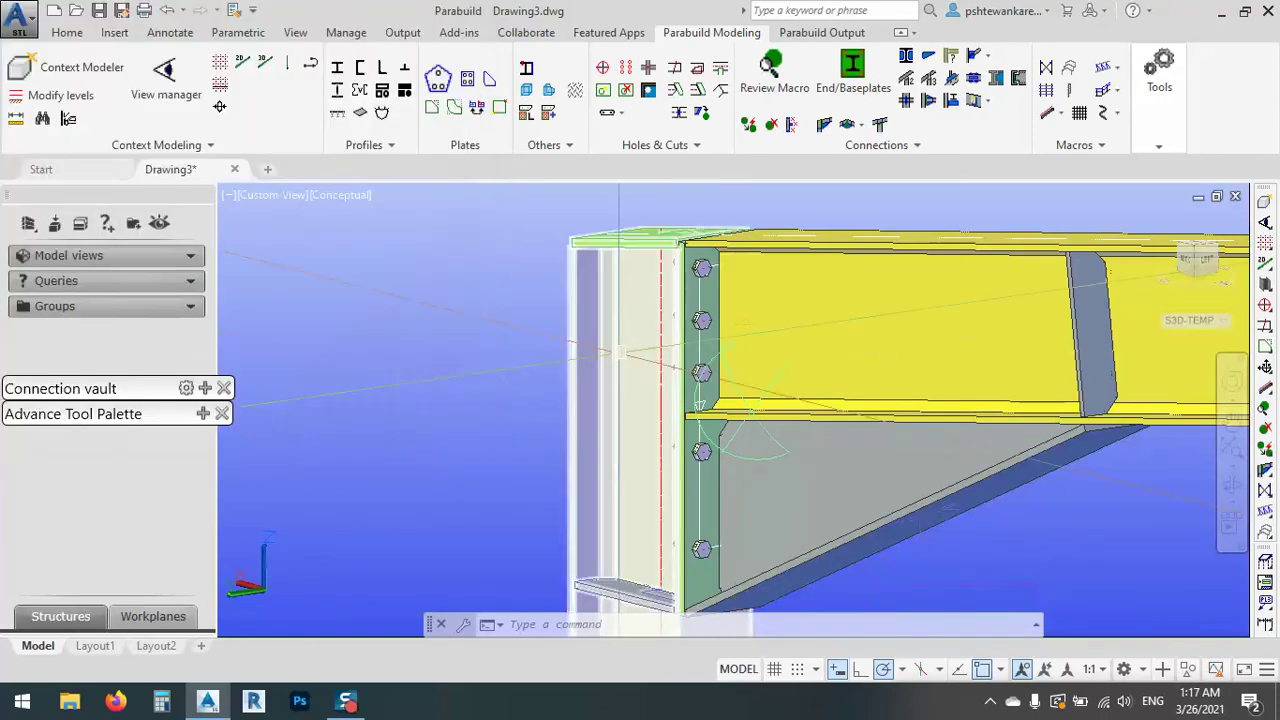
- Reopen the end frame's haunch macro and propagate its values to the matching haunch connections
scroll(613, 395, "up", 5)
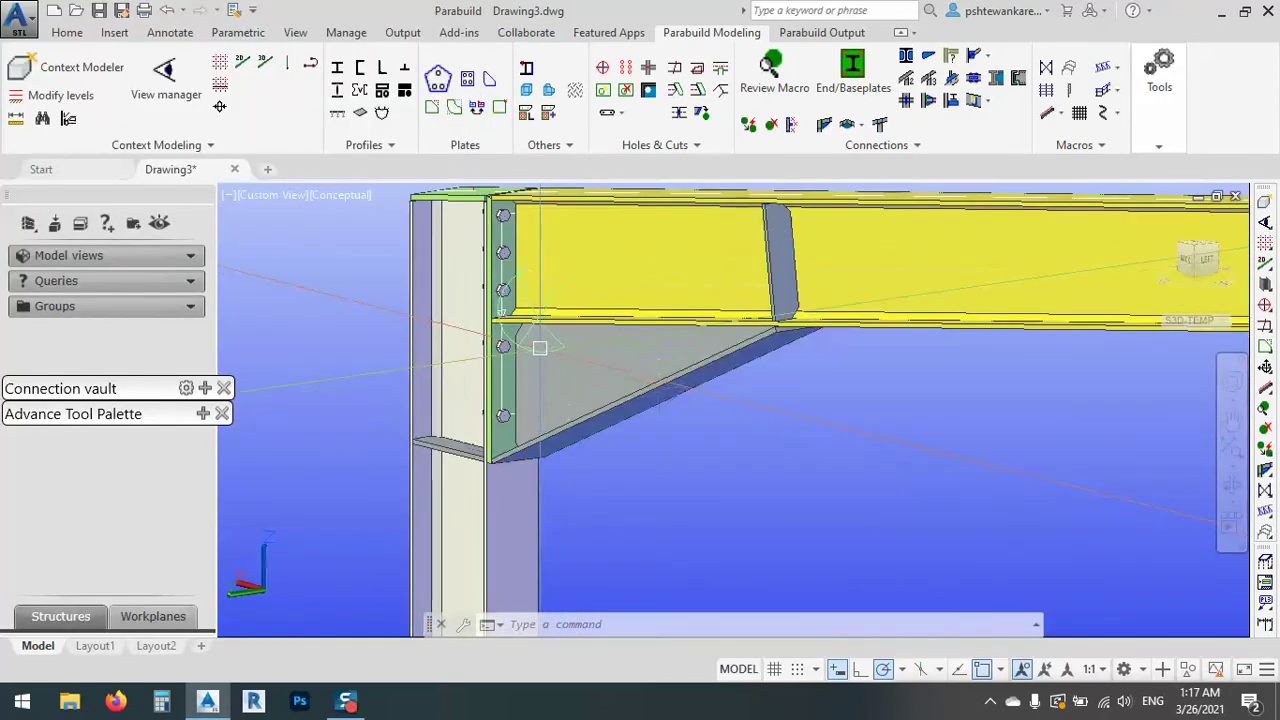
double_click(540, 347)
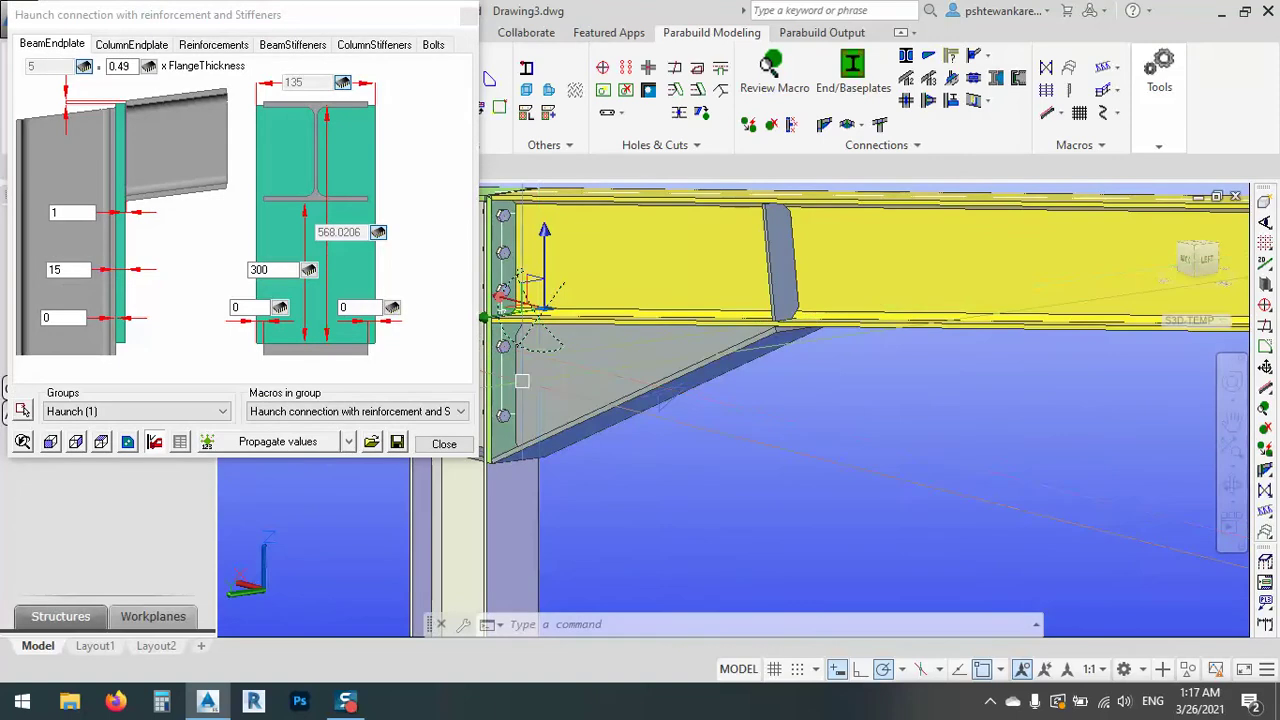
scroll(858, 400, "down", 3)
scroll(757, 462, "down", 5)
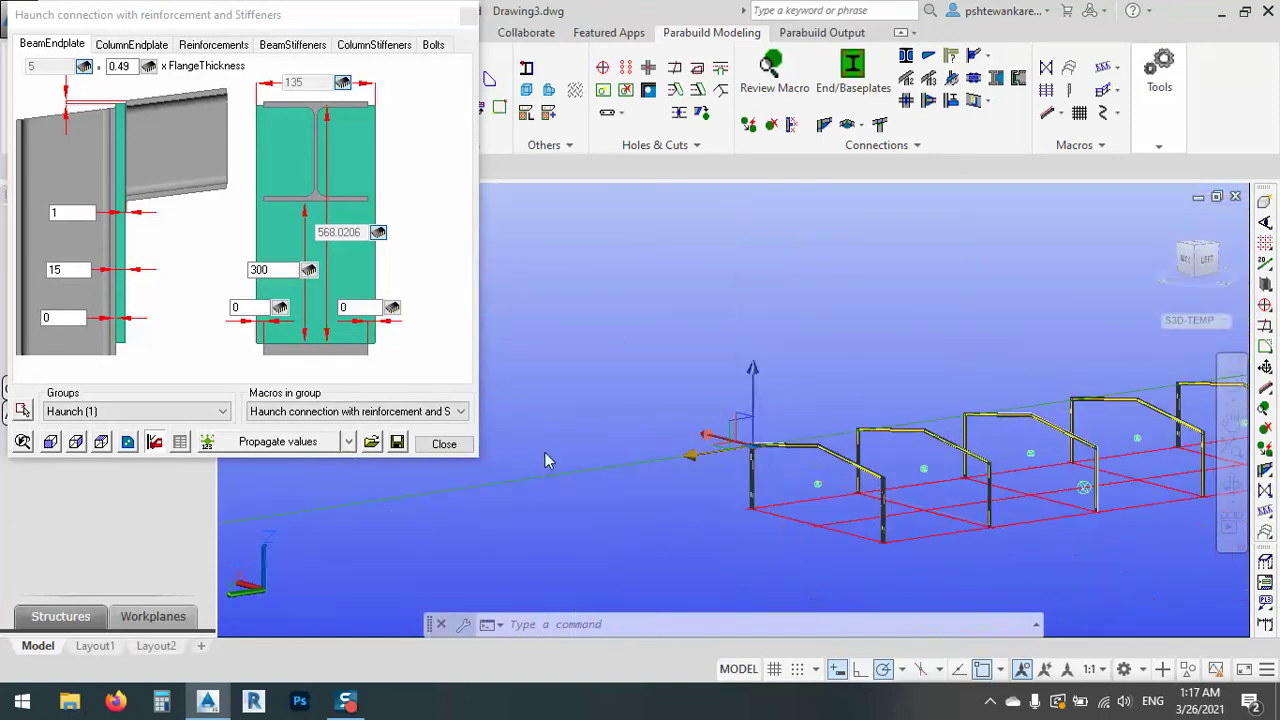
left_click(311, 447)
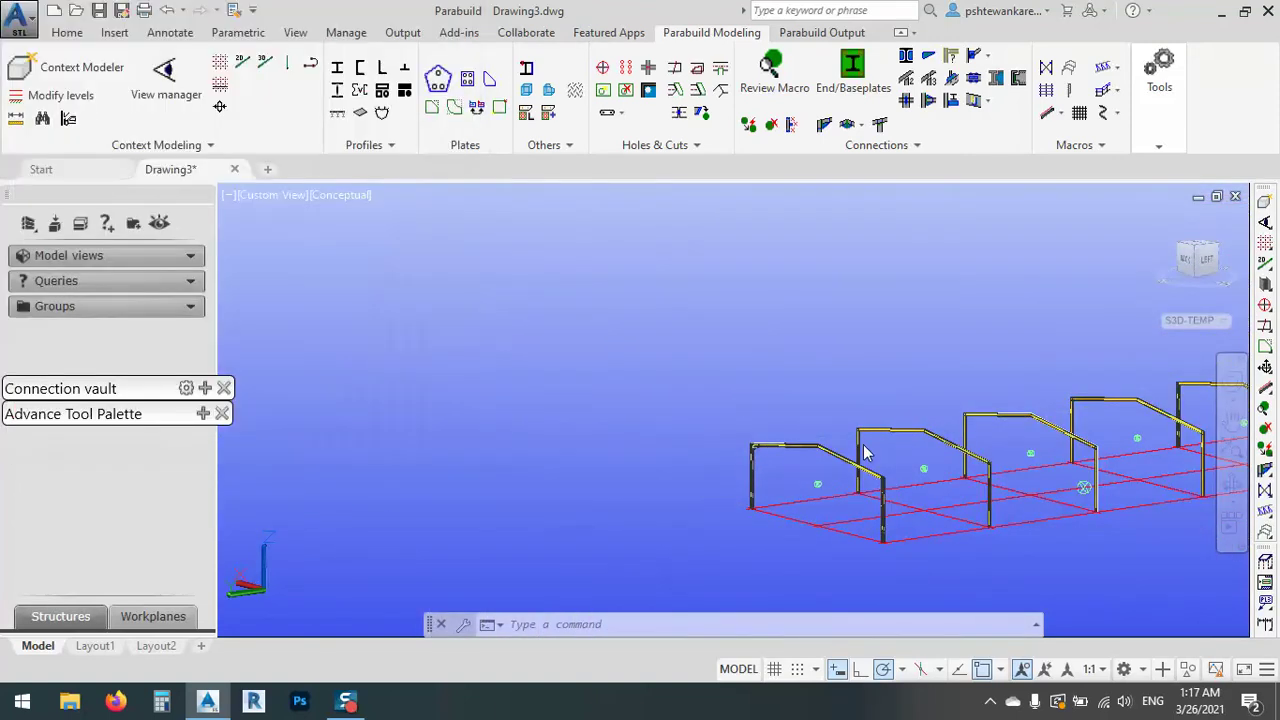
double_click(869, 443)
scroll(825, 378, "up", 4)
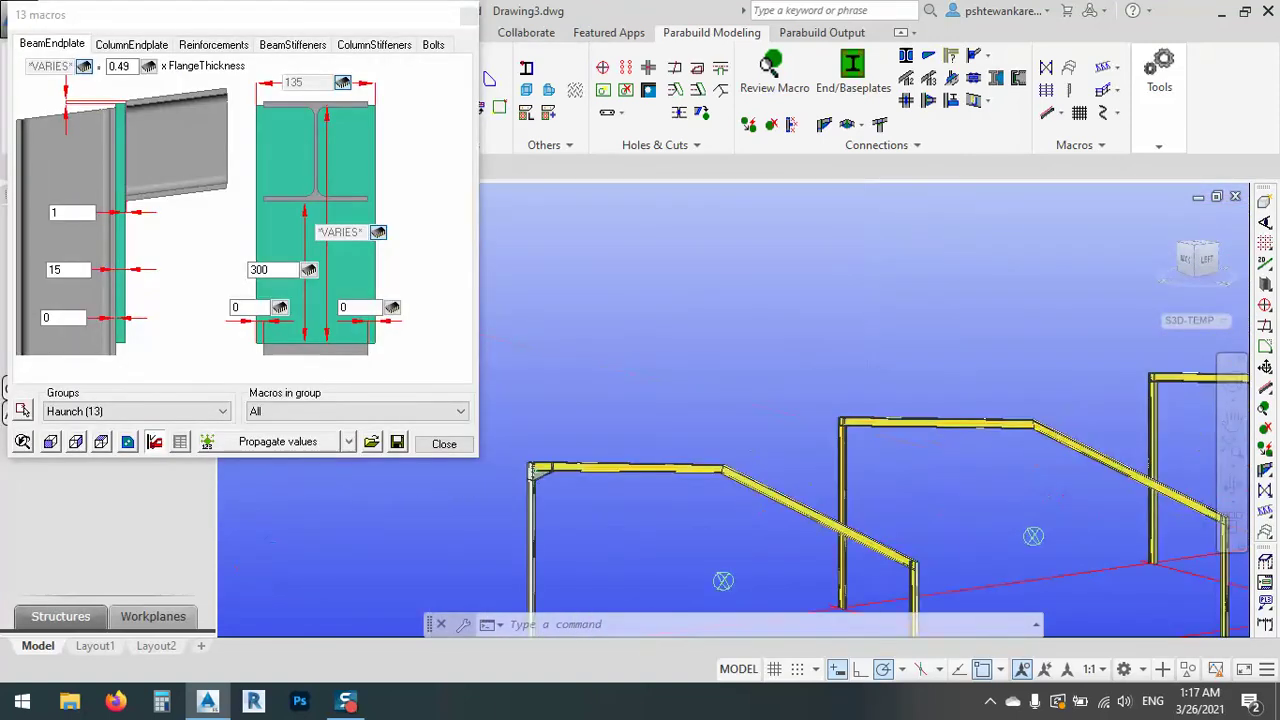
- Smartcopy the haunch connection onto the eaves joint of the second frame, using its column and rafter
scroll(825, 378, "down", 3)
middle_click_drag(825, 378, 823, 451, "shift")
scroll(727, 360, "up", 5)
scroll(727, 360, "up", 5)
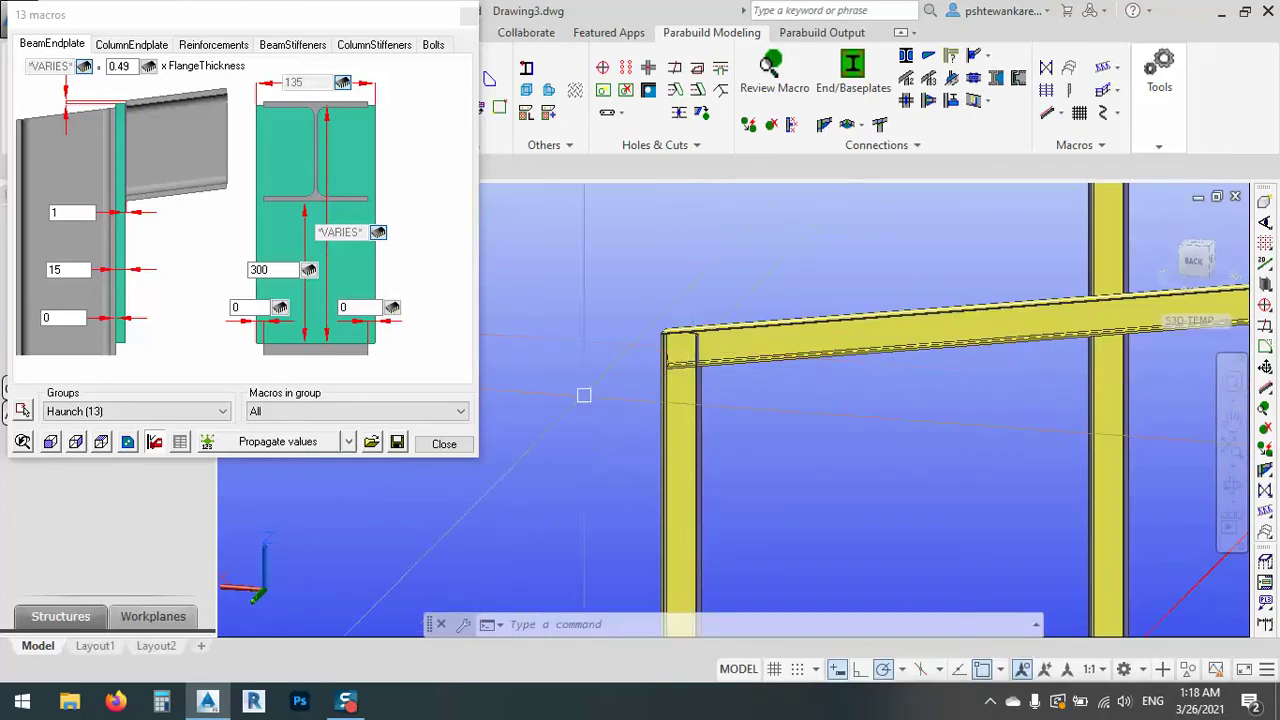
left_click(348, 441)
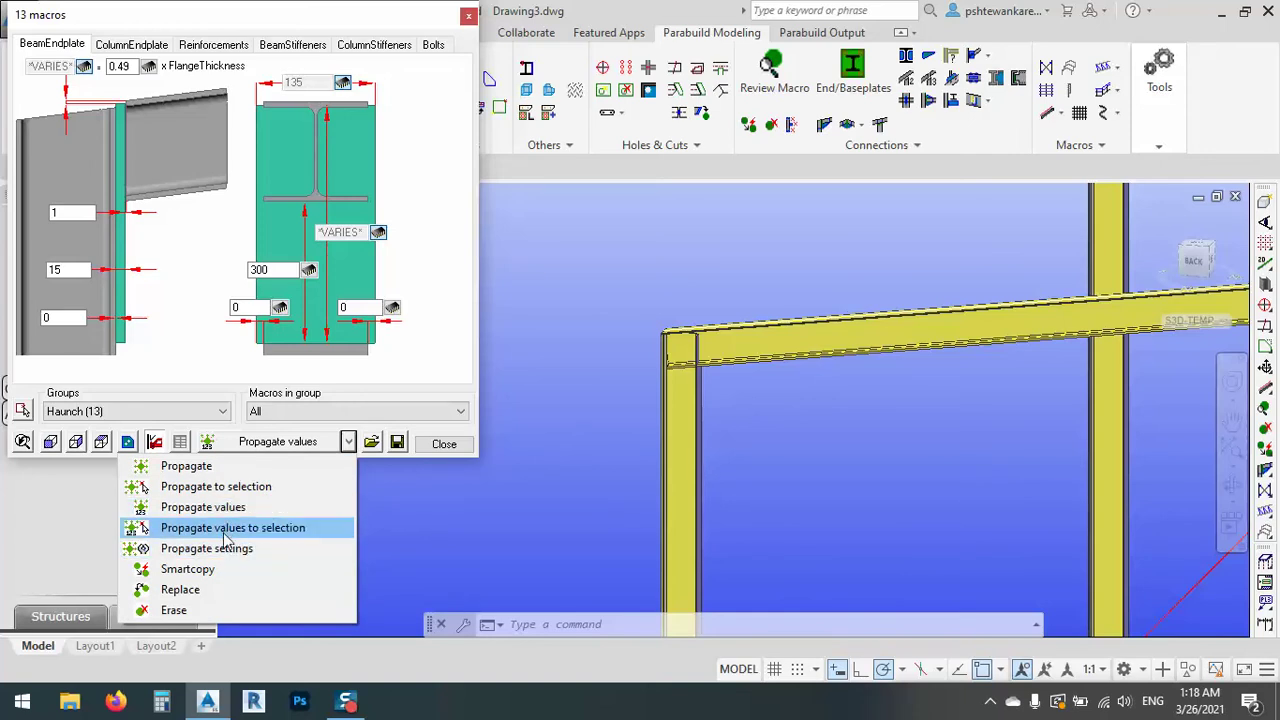
left_click(215, 571)
scroll(814, 371, "down", 3)
scroll(777, 380, "up", 2)
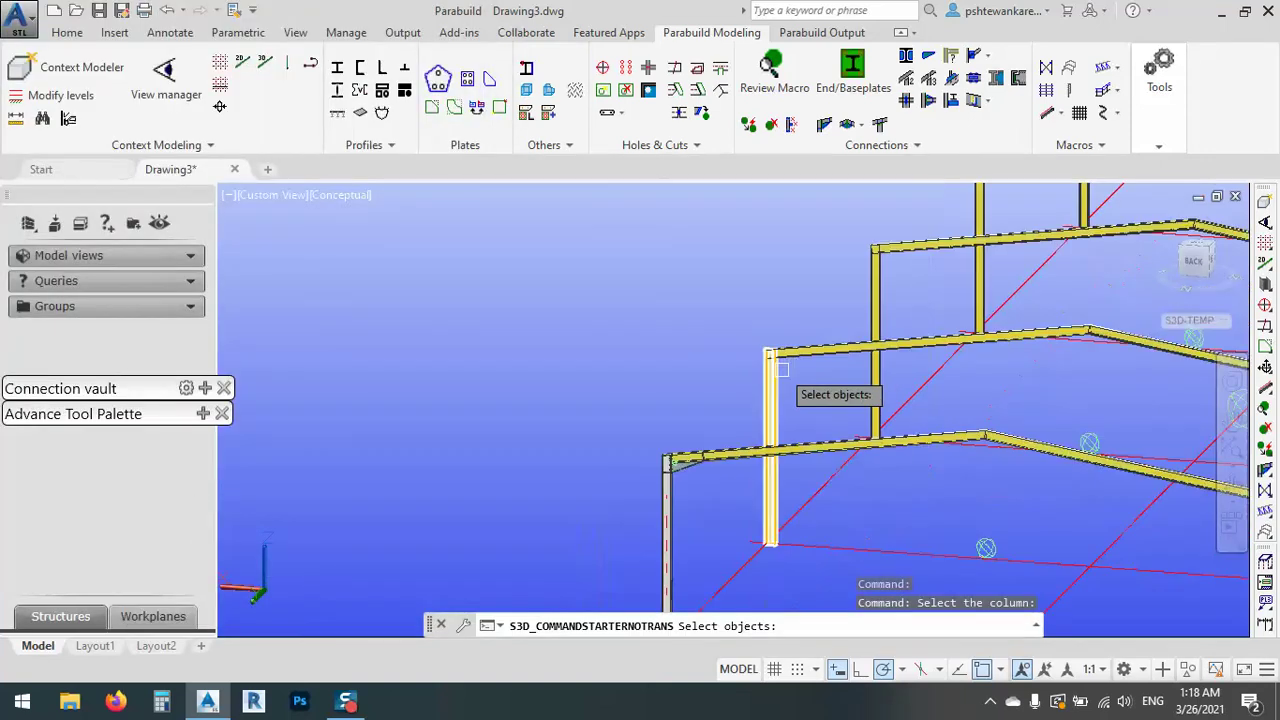
scroll(762, 361, "up", 2)
left_click(762, 361)
left_click(800, 336)
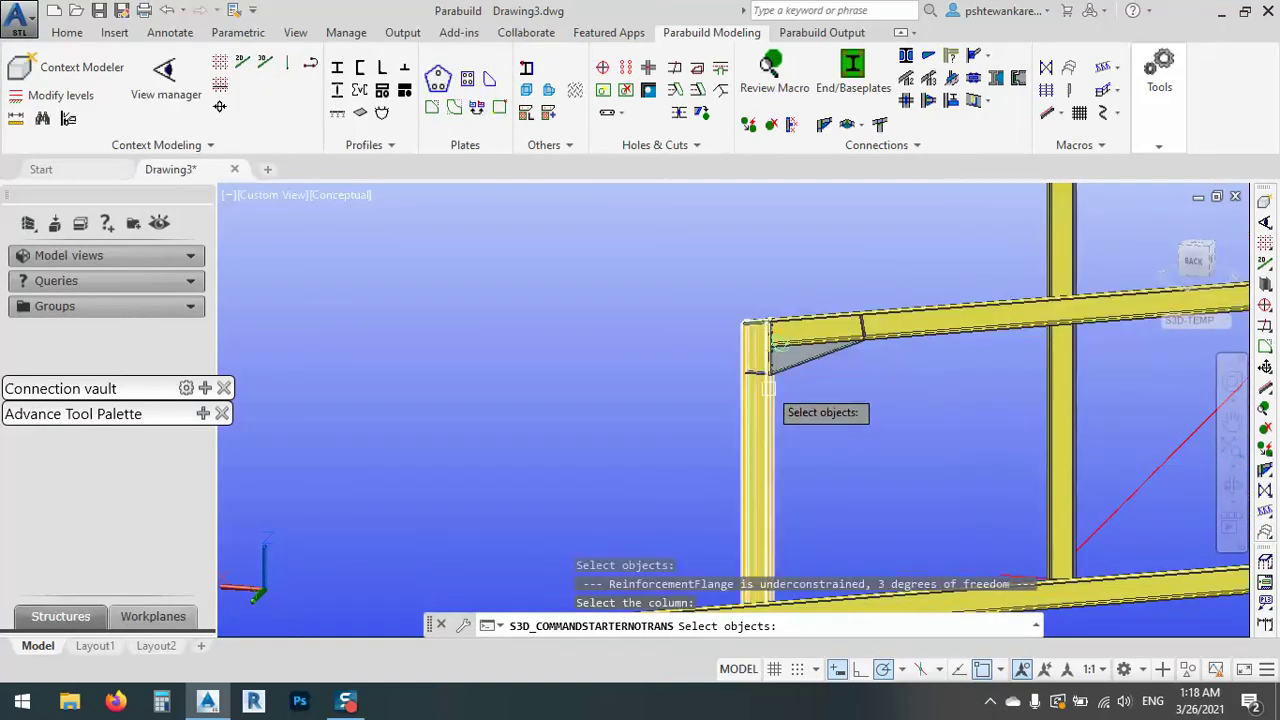
- Smartcopy the haunch connection onto the next two eaves joints on the same side, selecting each frame's column and rafter
scroll(800, 370, "down", 3)
scroll(833, 329, "up", 3)
left_click(814, 361)
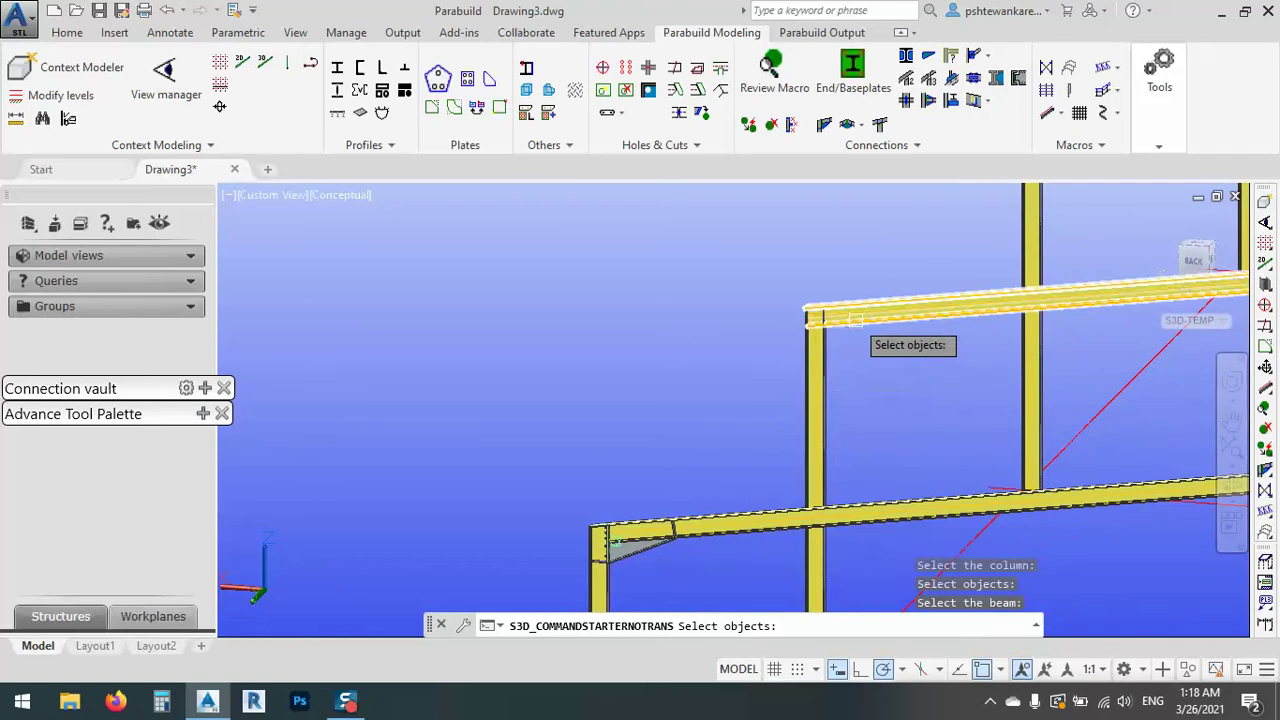
left_click(851, 318)
middle_click_drag(770, 444, 699, 491)
left_click(797, 353)
left_click(829, 306)
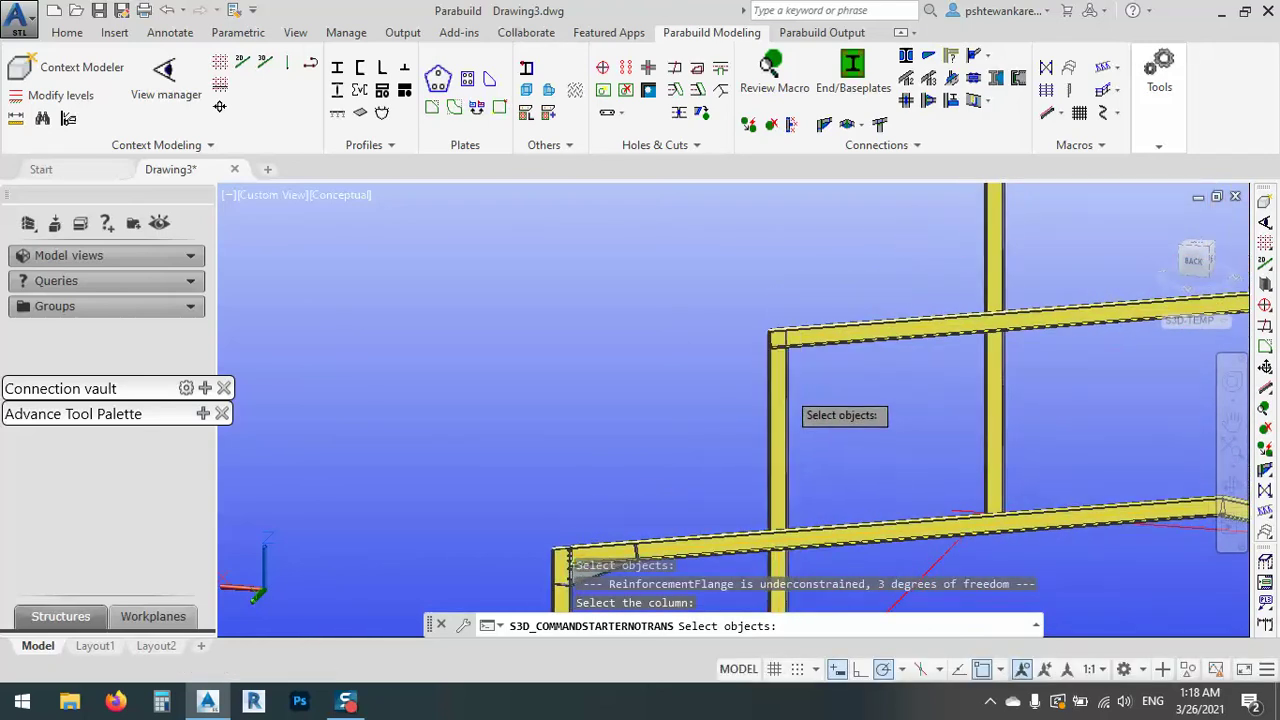
- Smartcopy the haunch connection onto the last two eaves joints along this side, using each column and rafter
left_click(783, 395)
left_click(825, 342)
middle_click_drag(917, 272, 888, 307)
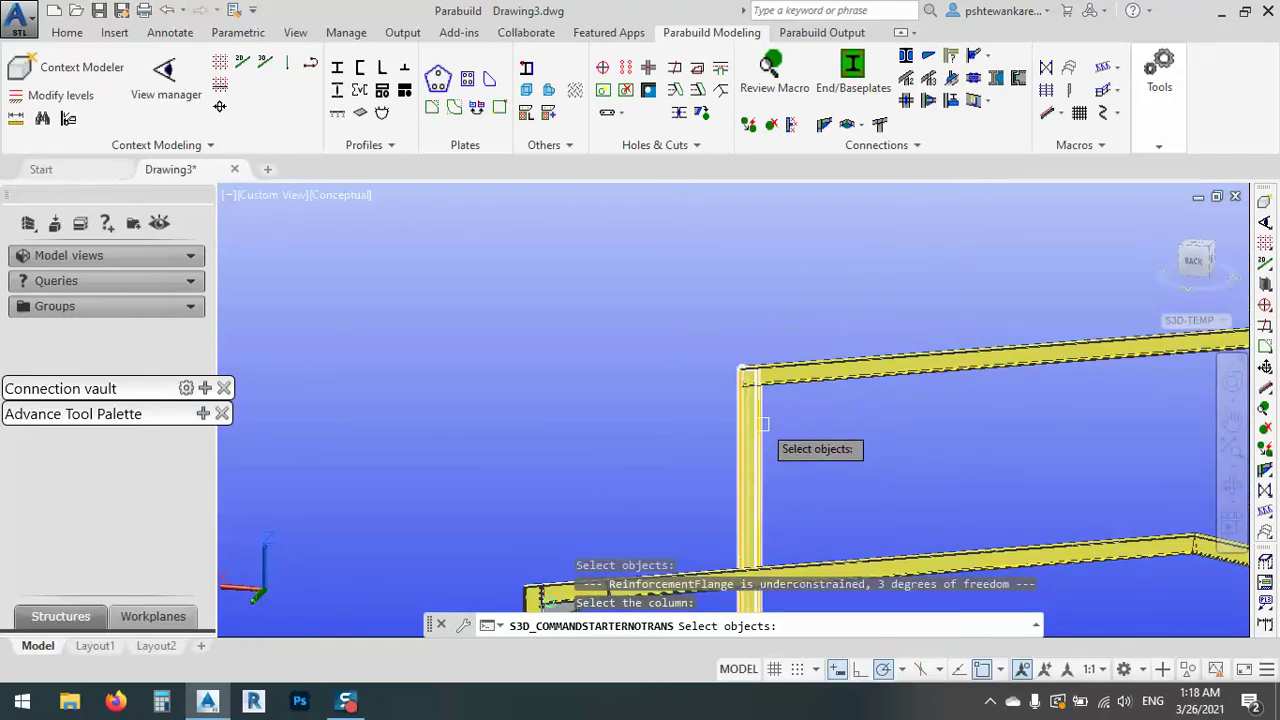
left_click(756, 415)
left_click(765, 378)
- Smartcopy the haunch connection onto the opposite-side eaves joints of the farthest frame and the frame beside it
scroll(740, 350, "down", 4)
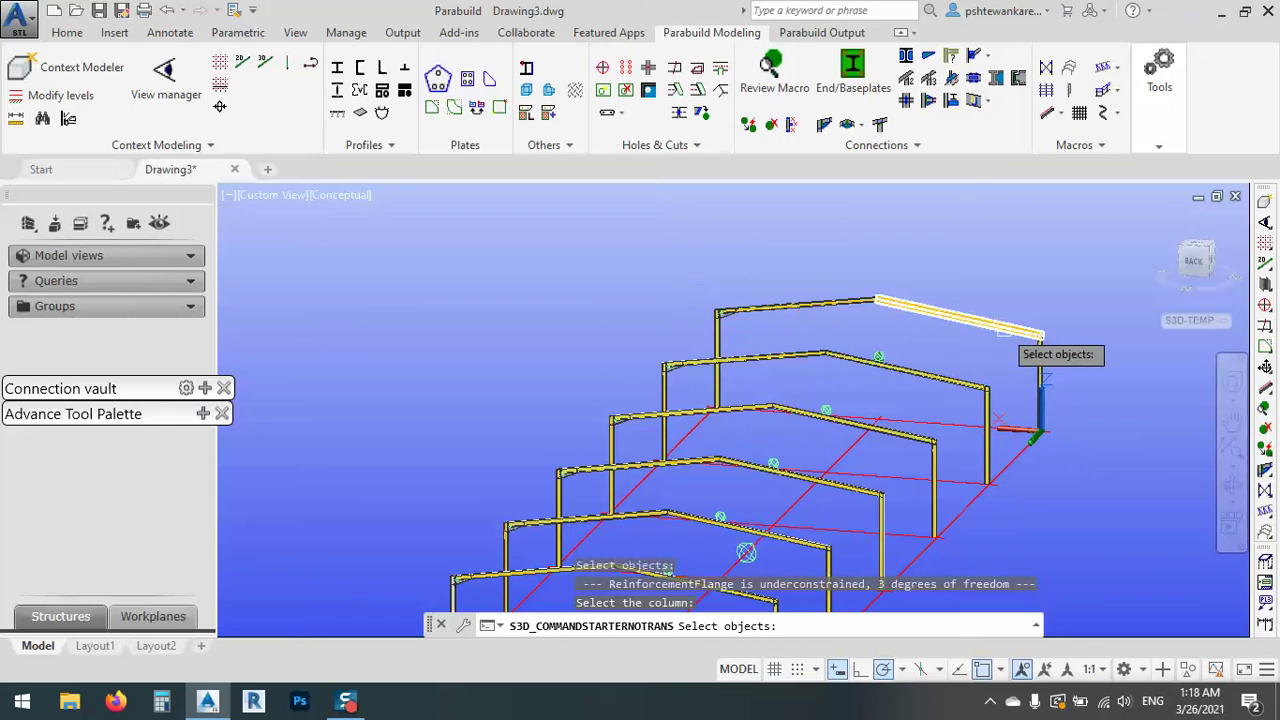
scroll(1060, 340, "up", 4)
left_click(1106, 364)
left_click(1067, 322)
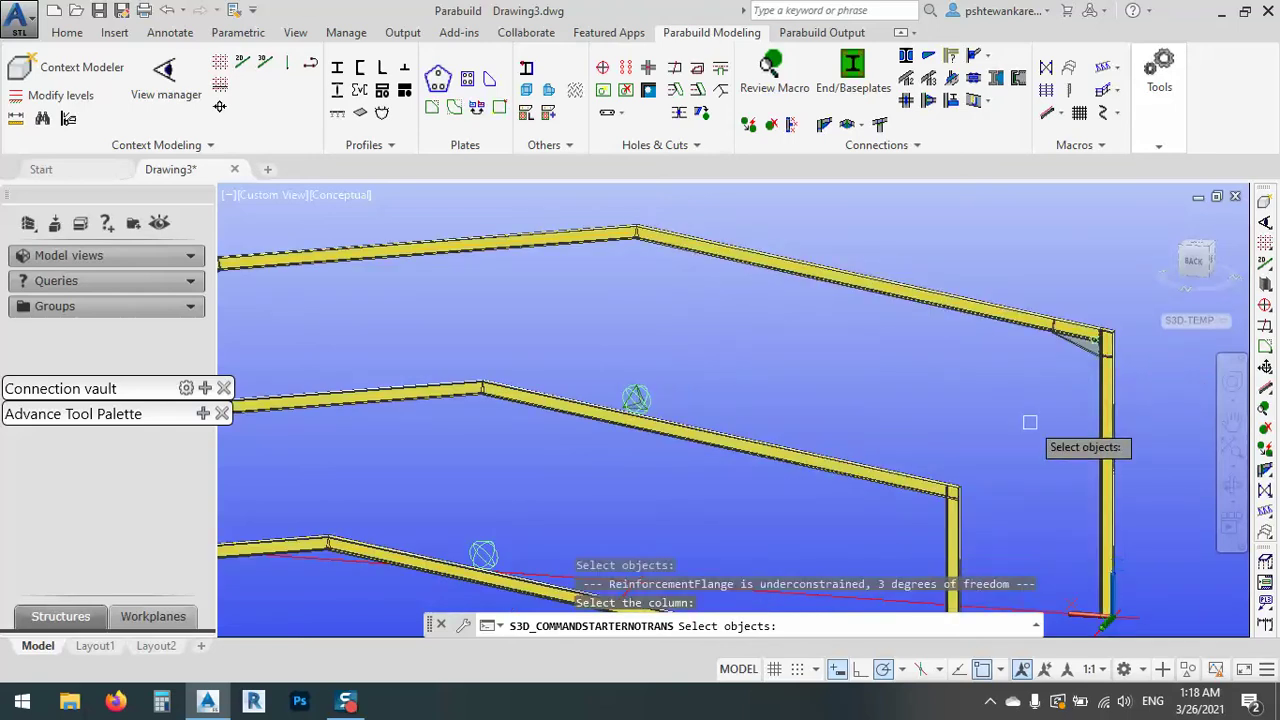
scroll(913, 359, "up", 3)
left_click(914, 409)
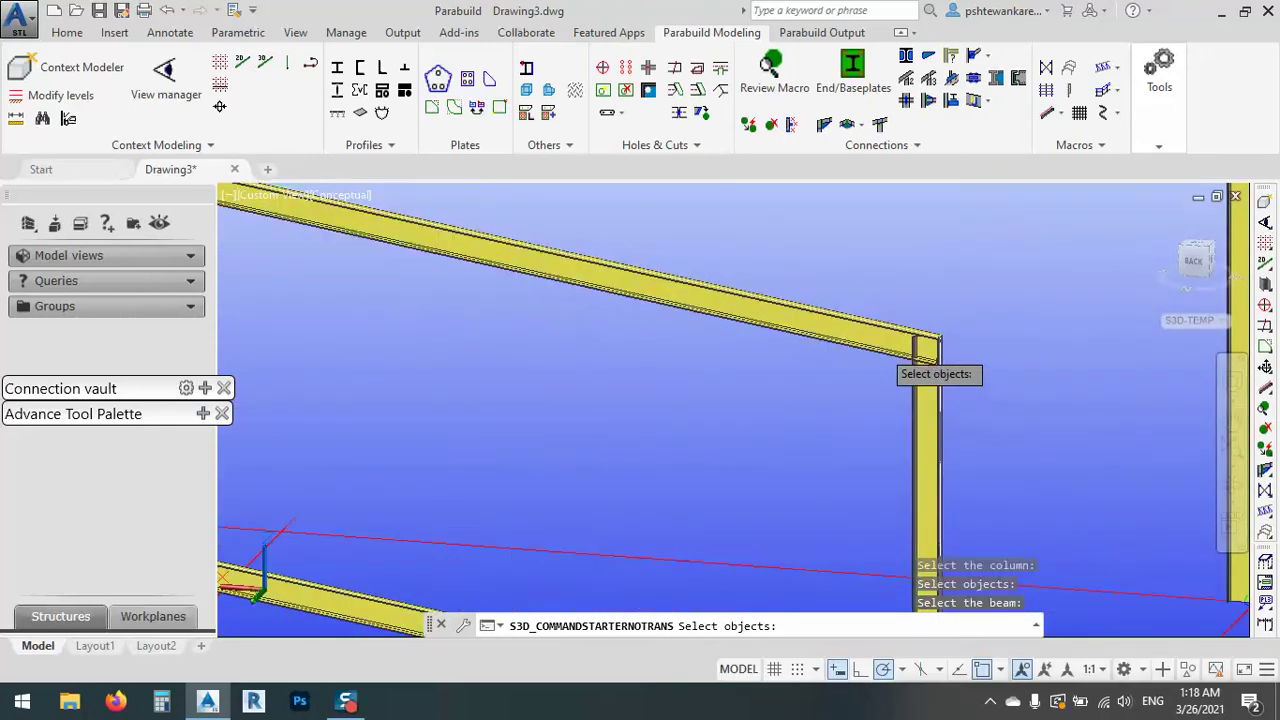
left_click(920, 360)
- Continue along the opposite side, copying the haunch connection onto the next two column-and-rafter joints
scroll(908, 314, "down", 3)
scroll(825, 420, "up", 3)
left_click(738, 425)
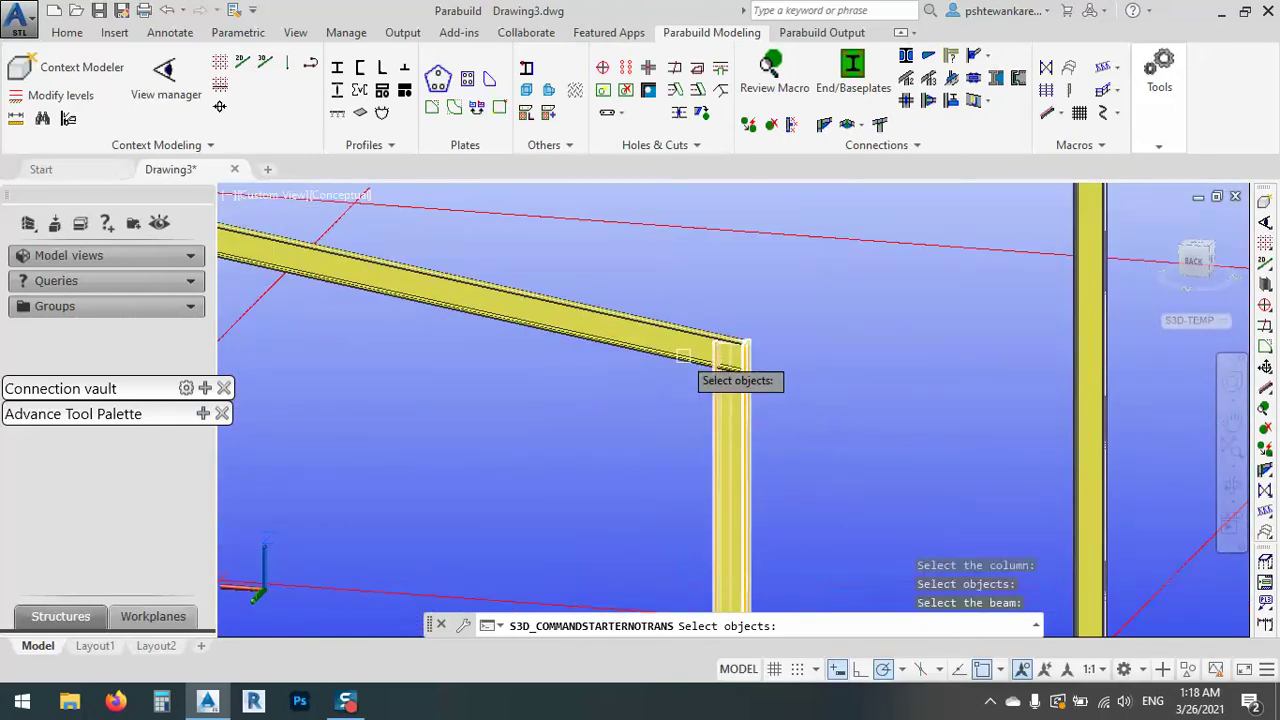
left_click(690, 352)
scroll(916, 293, "down", 3)
scroll(710, 459, "up", 3)
left_click(650, 462)
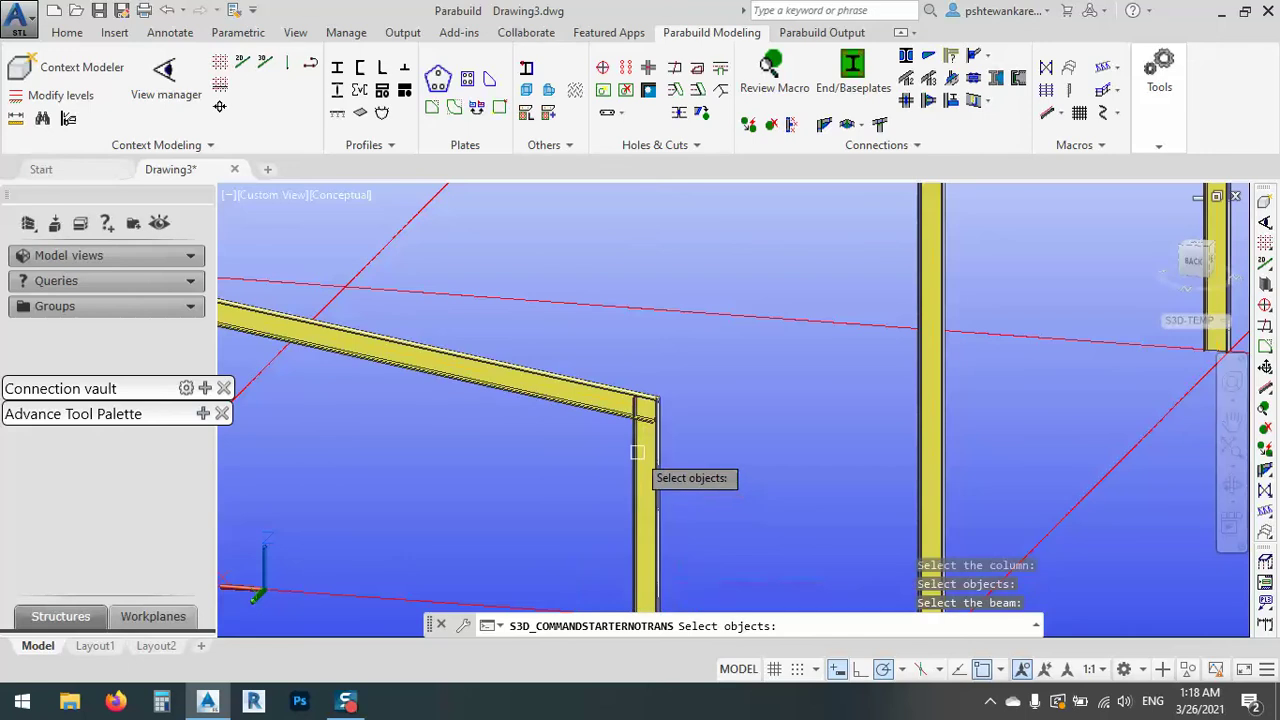
left_click(590, 407)
- Copy the haunch connection onto the remaining opposite-side eaves joints and finish the Smartcopy
scroll(810, 341, "down", 3)
scroll(620, 510, "up", 3)
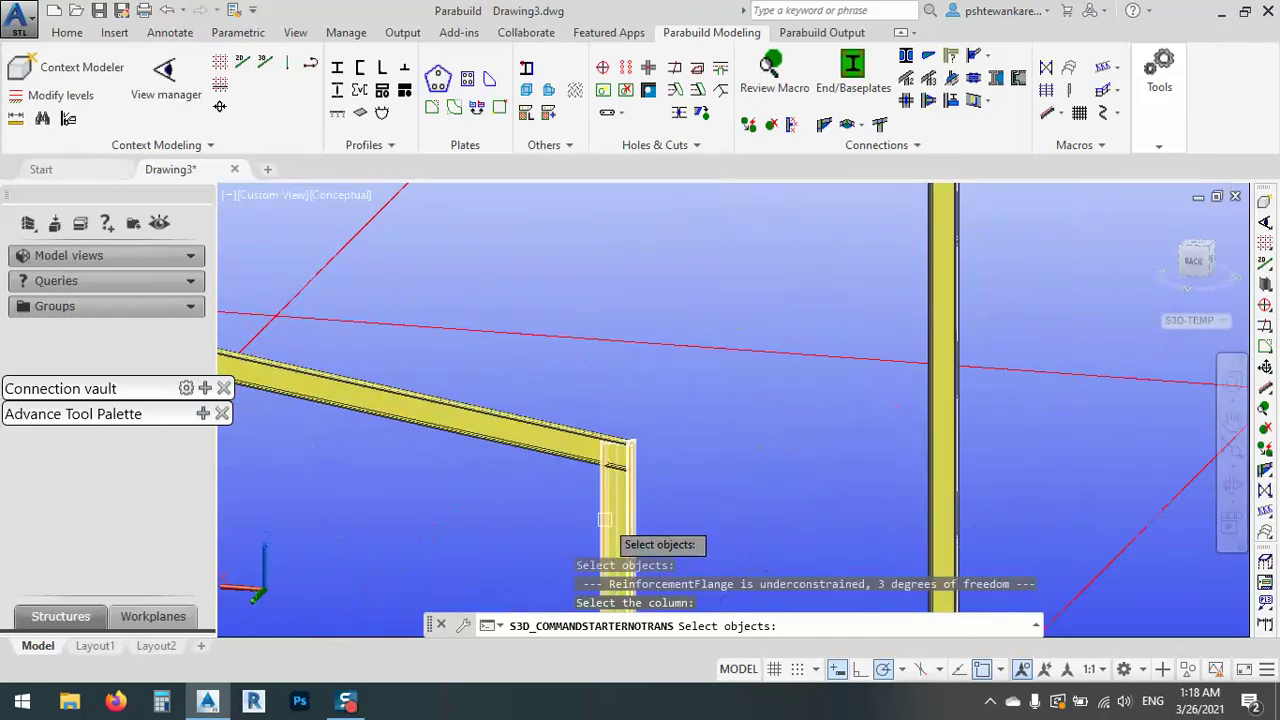
scroll(766, 337, "down", 3)
scroll(663, 385, "up", 3)
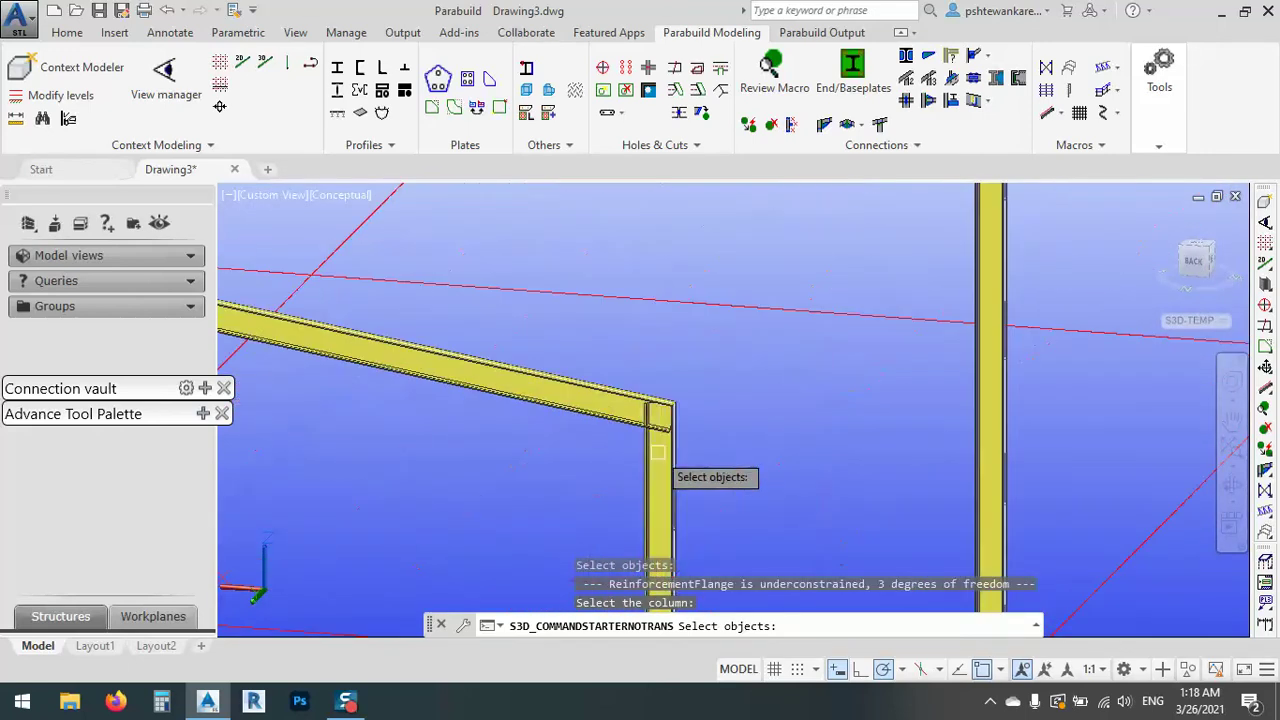
left_click(660, 400)
left_click(612, 427)
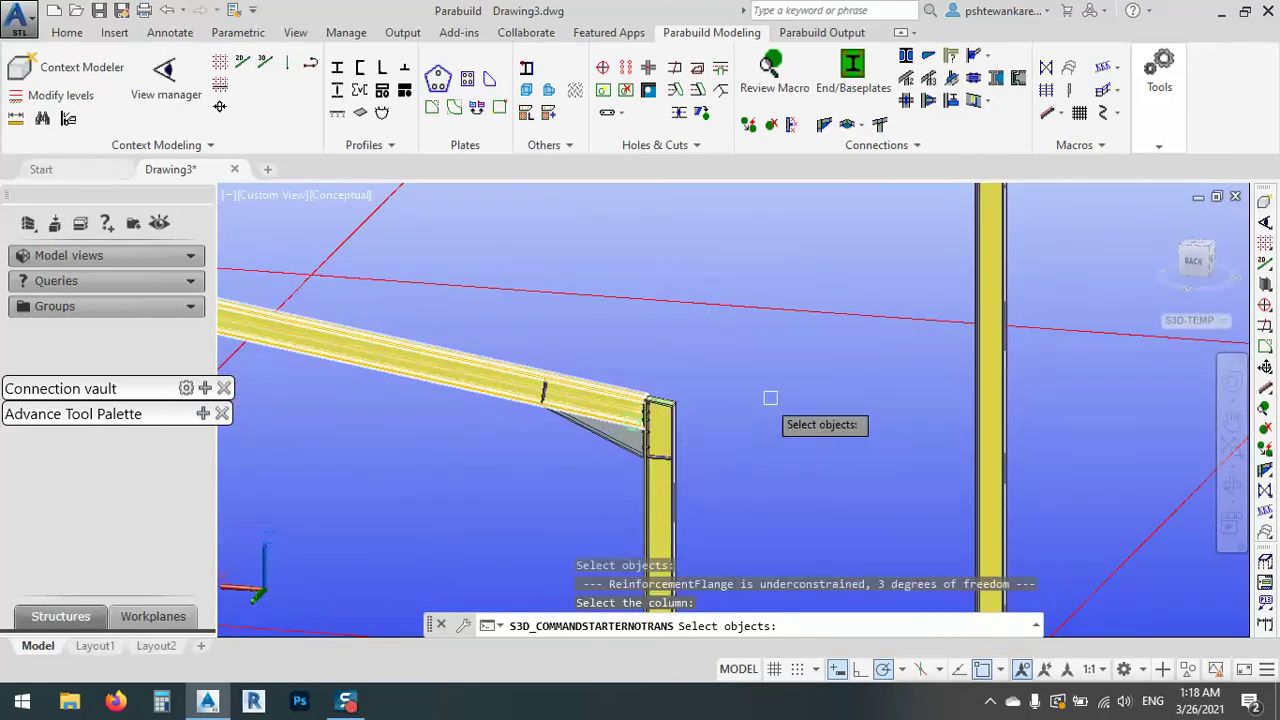
key("Return")
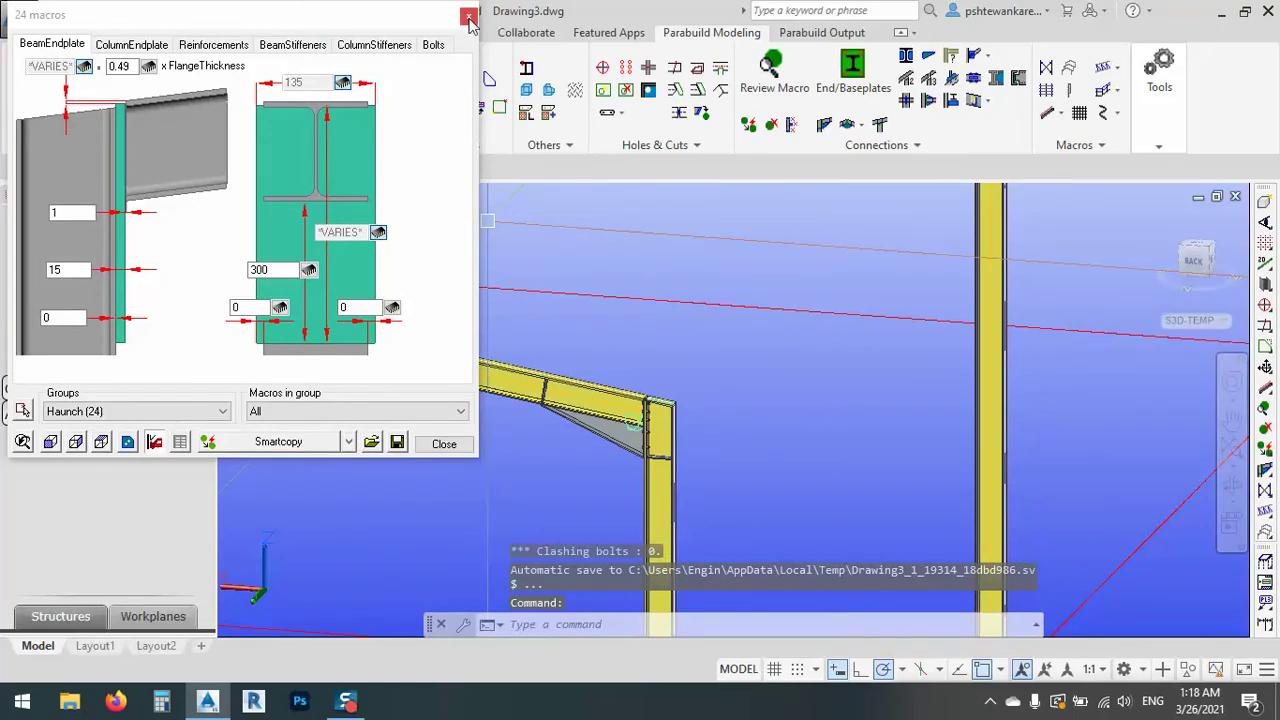
- Set the bolt diameter of all the copied haunch connections to 20 and close their settings
left_click(433, 44)
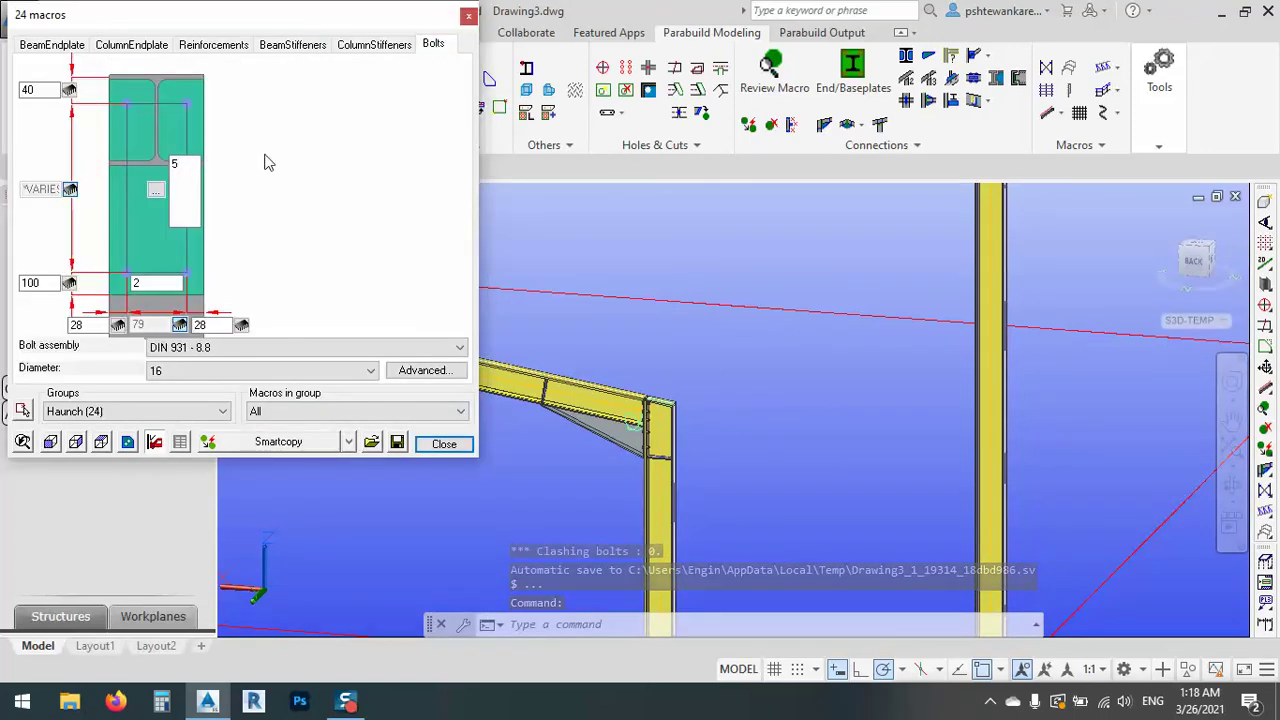
left_click(205, 371)
left_click(205, 500)
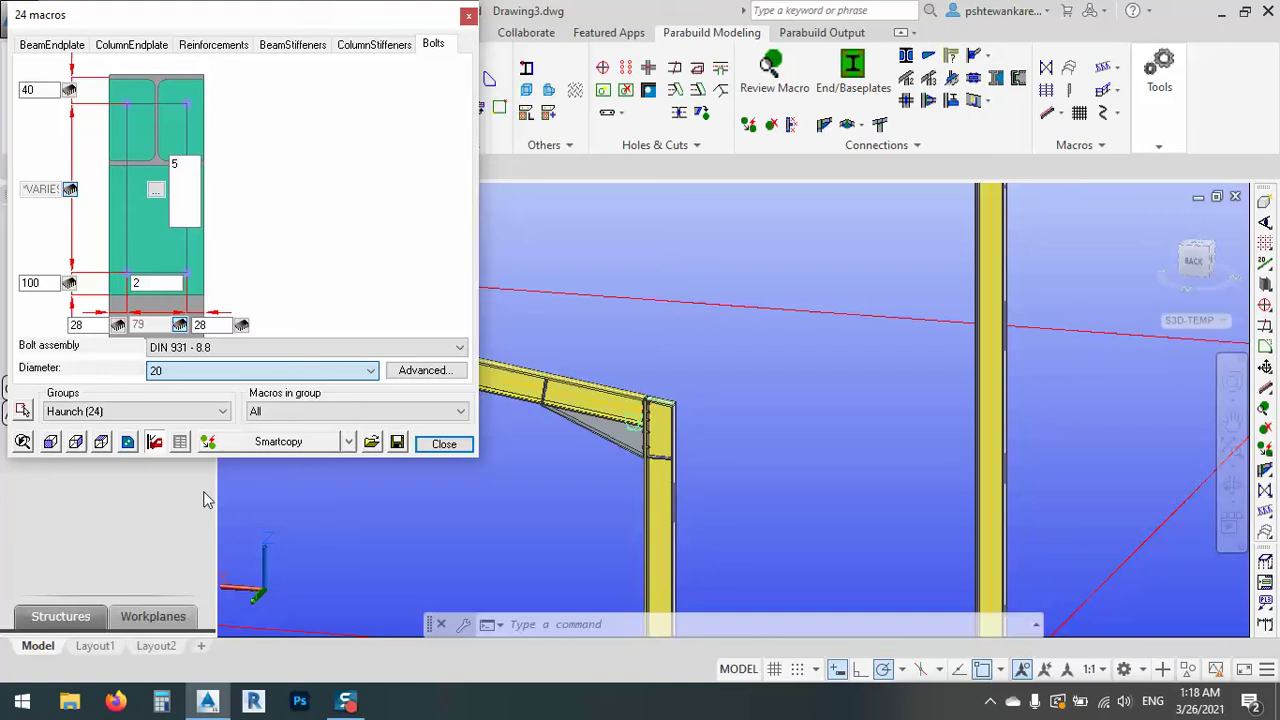
left_click(437, 446)
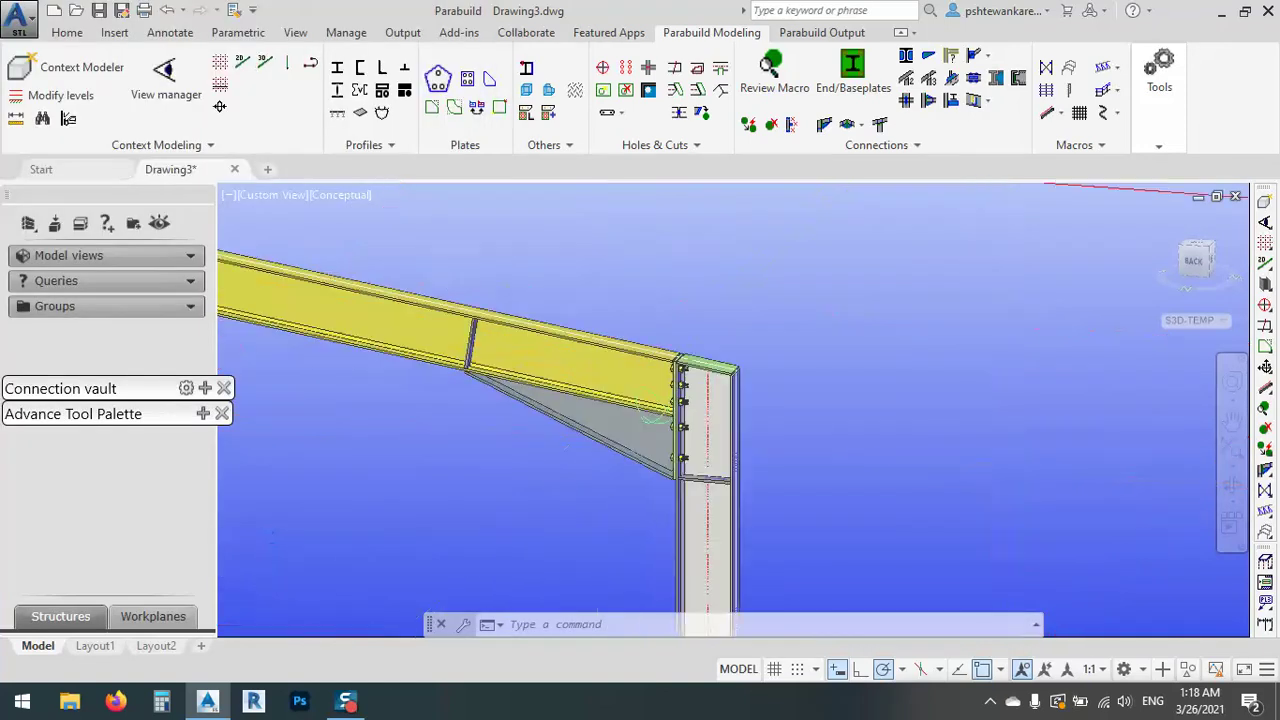
- Reopen one frame's haunch macro with bolt diameter 20, propagate its values to the matching haunches, and close the settings
scroll(670, 440, "up", 5)
scroll(668, 456, "down", 10)
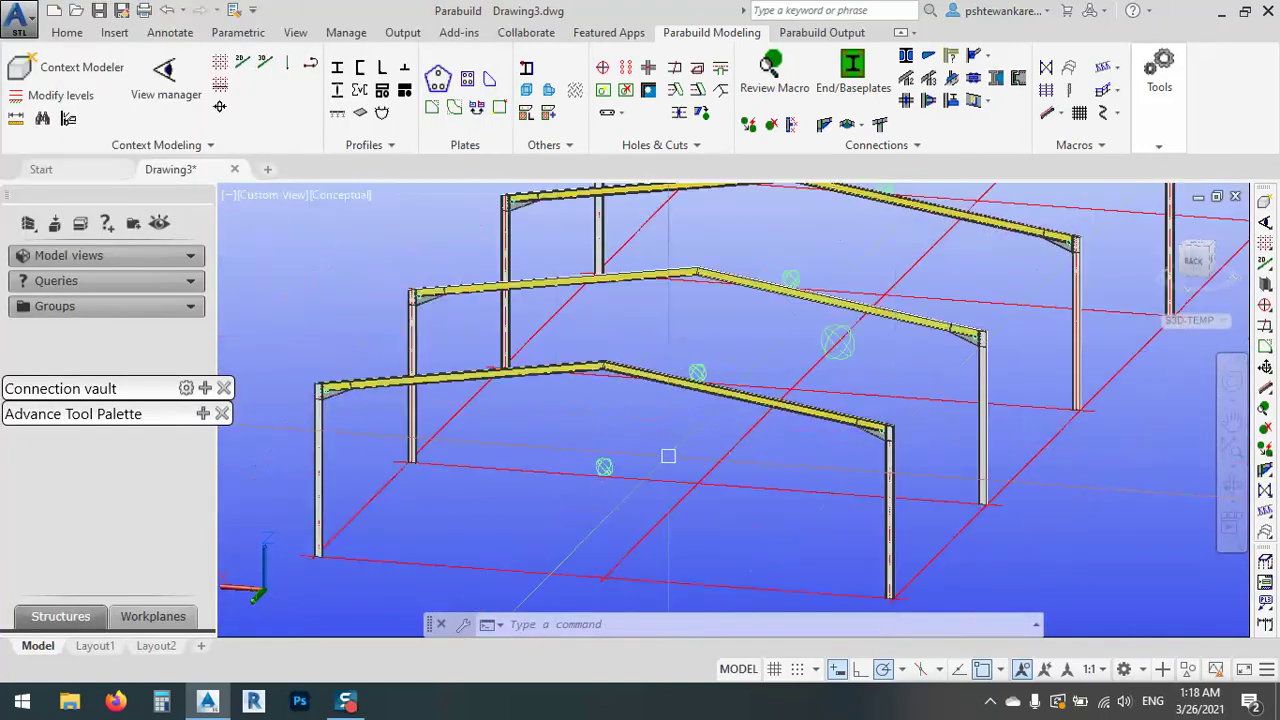
scroll(540, 358, "up", 8)
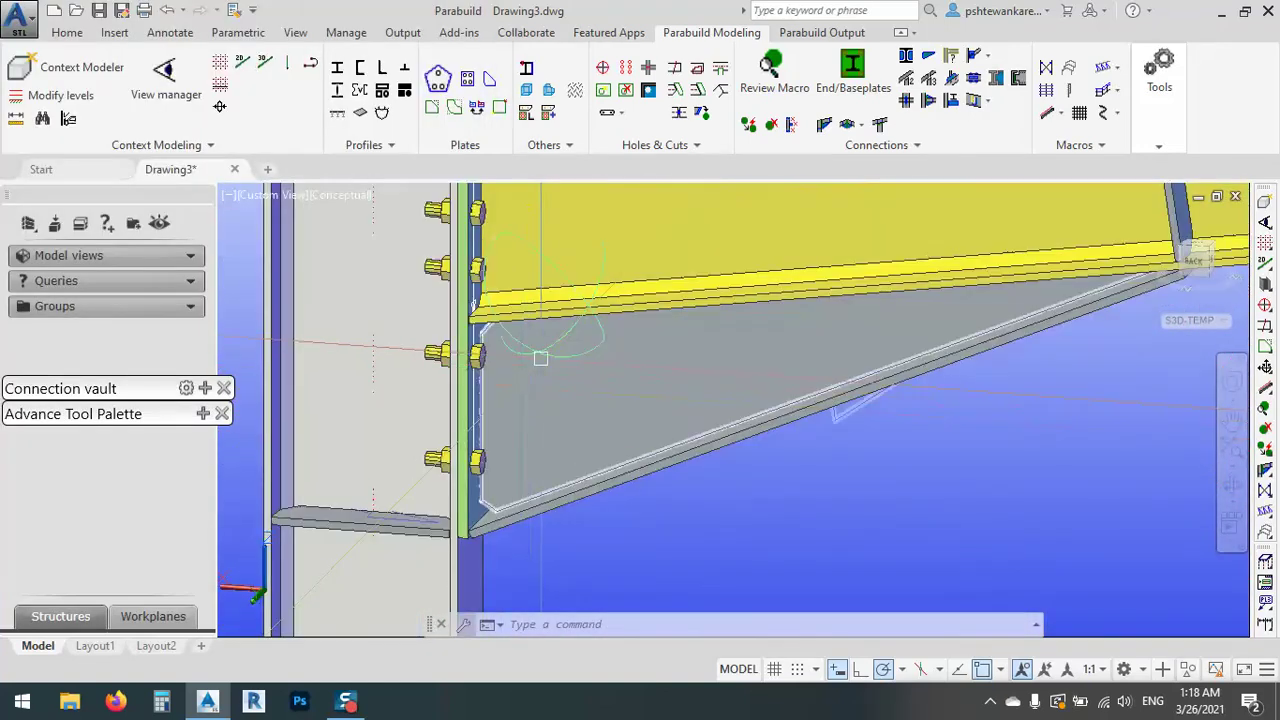
double_click(541, 357)
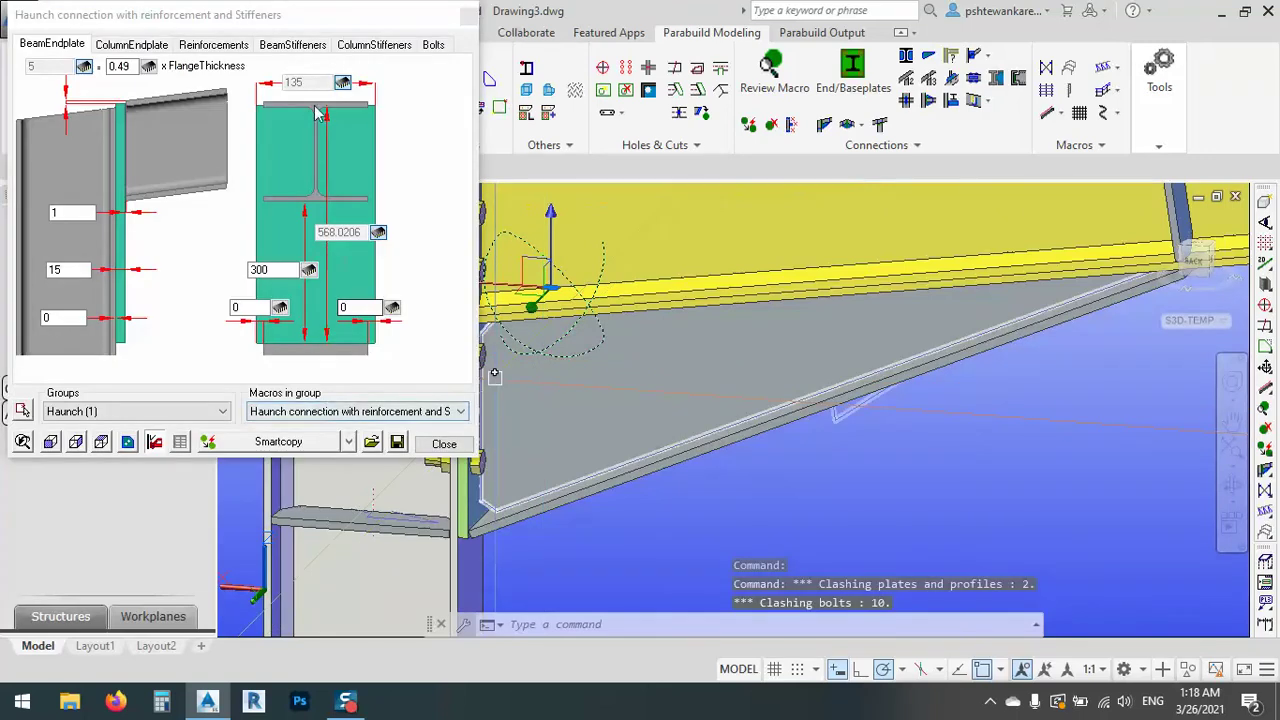
left_click(433, 44)
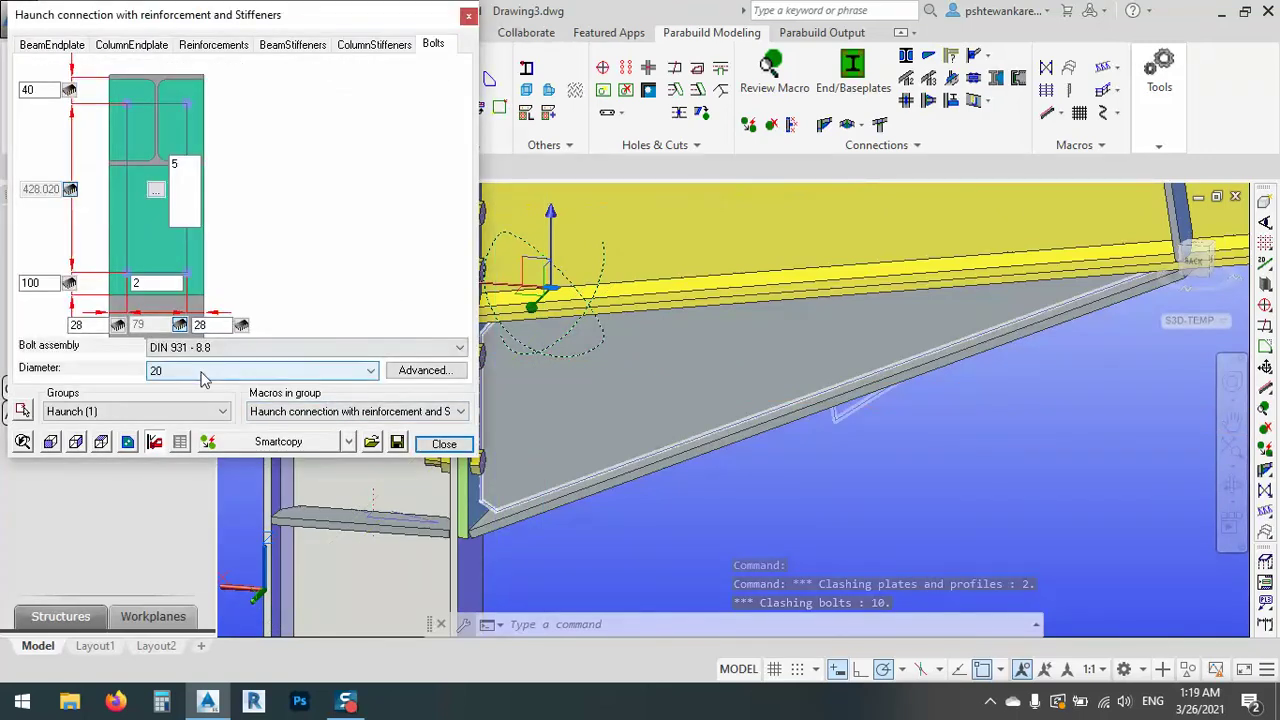
left_click(346, 444)
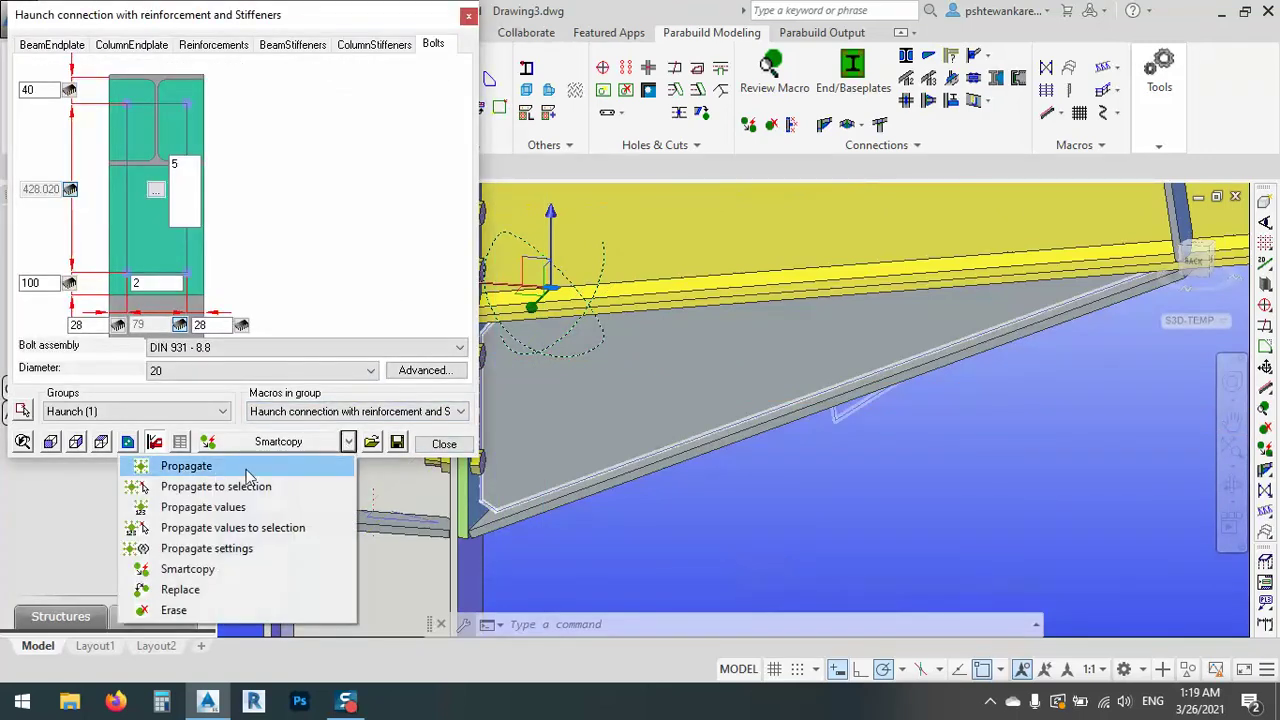
left_click(220, 510)
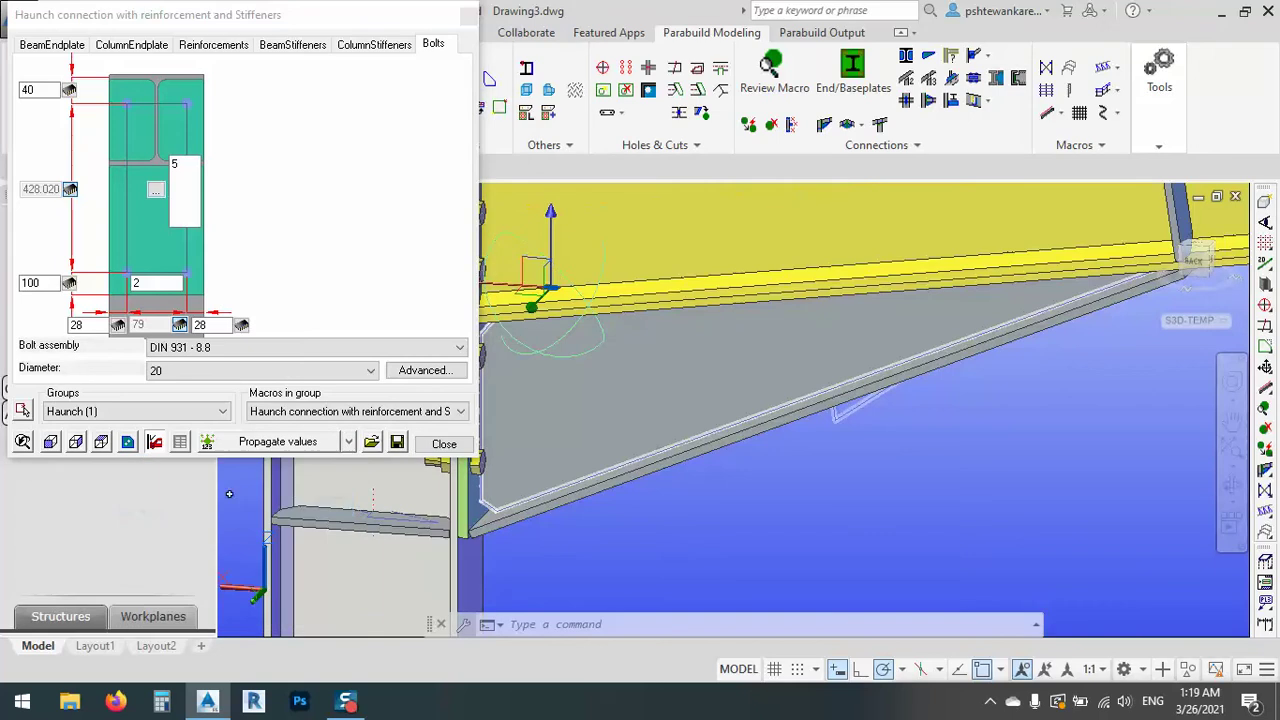
left_click(444, 444)
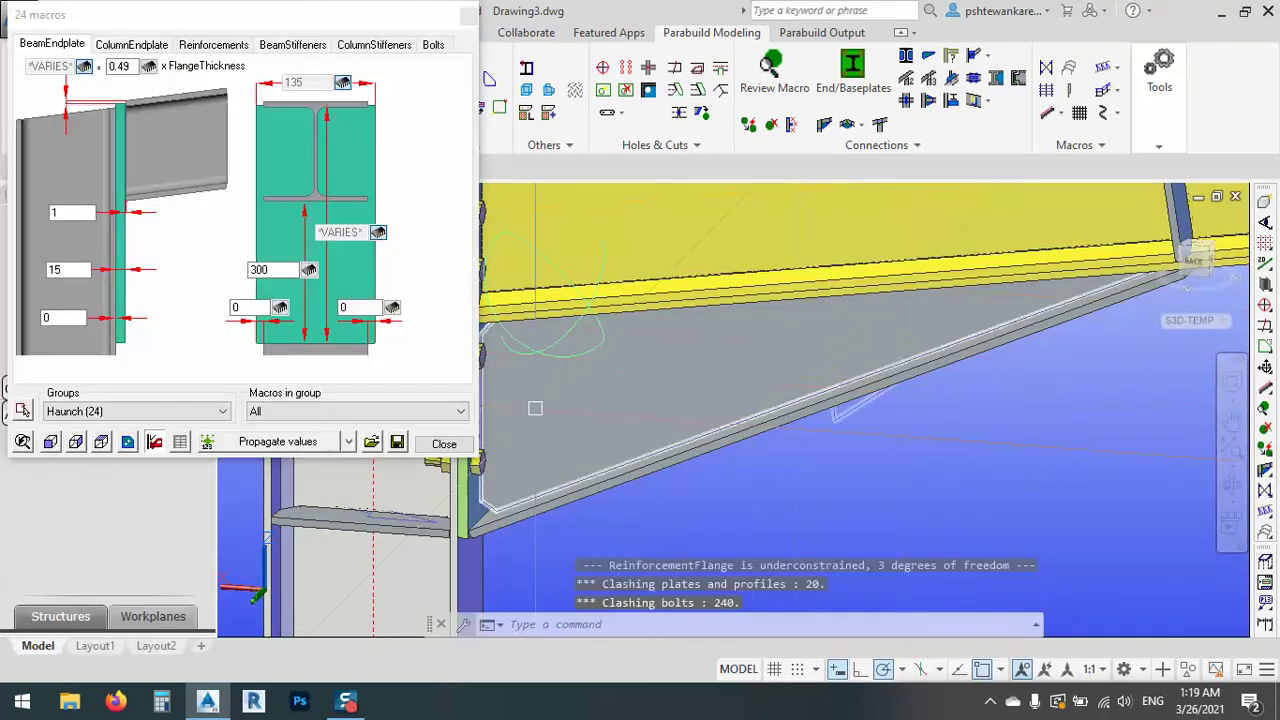
left_click(443, 443)
- Inspect another frame's haunch connection, checking its bolt settings and the available bolt assemblies
scroll(565, 477, "down", 5)
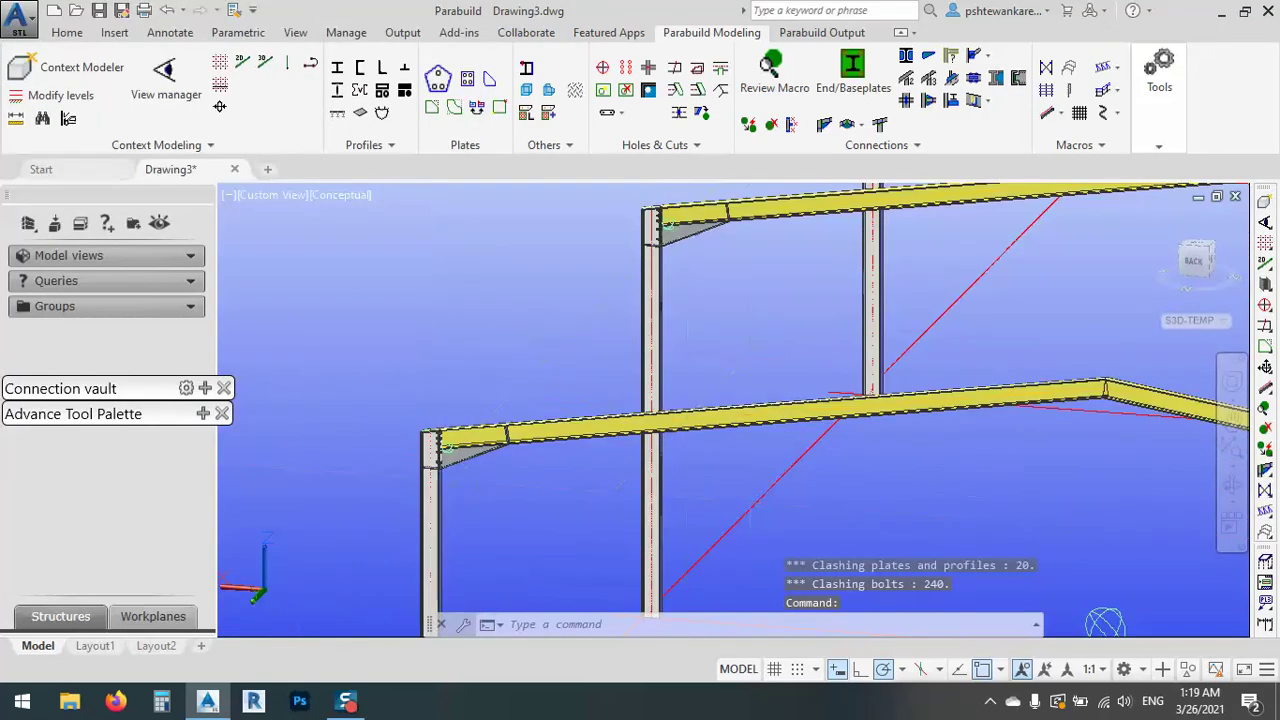
middle_click_drag(505, 347, 565, 477)
key("Escape")
scroll(511, 373, "up", 8)
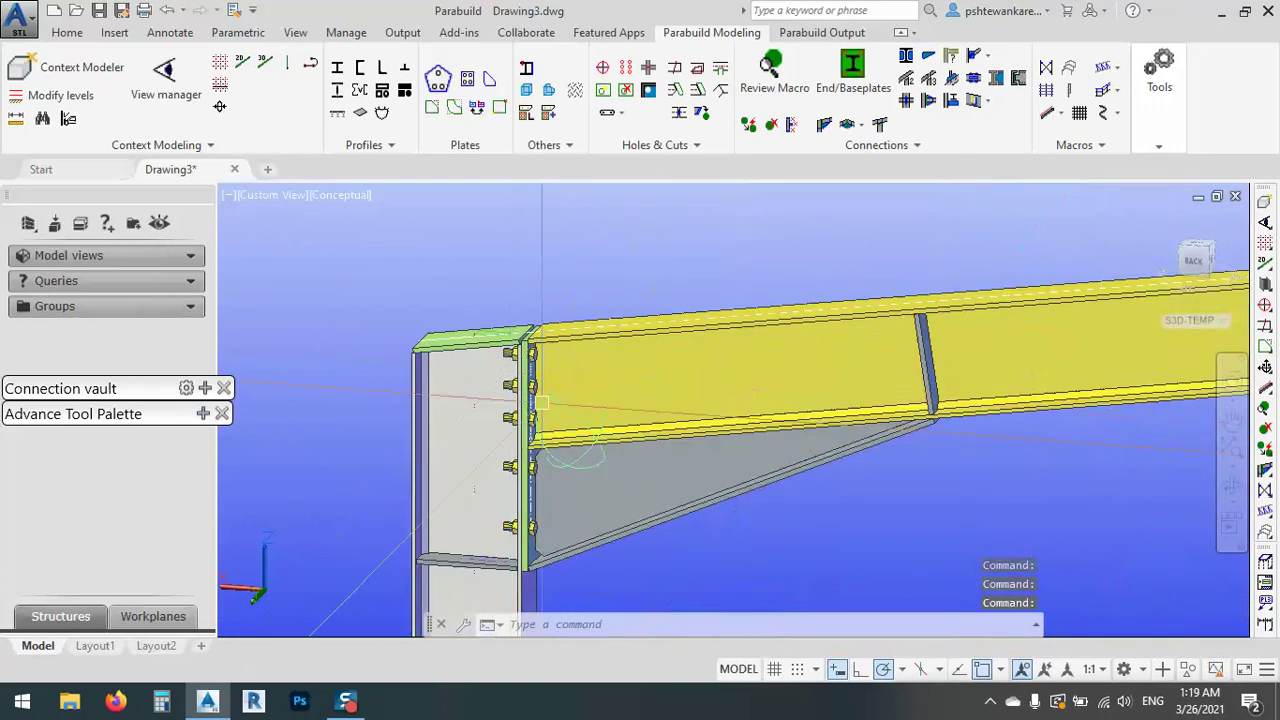
double_click(593, 524)
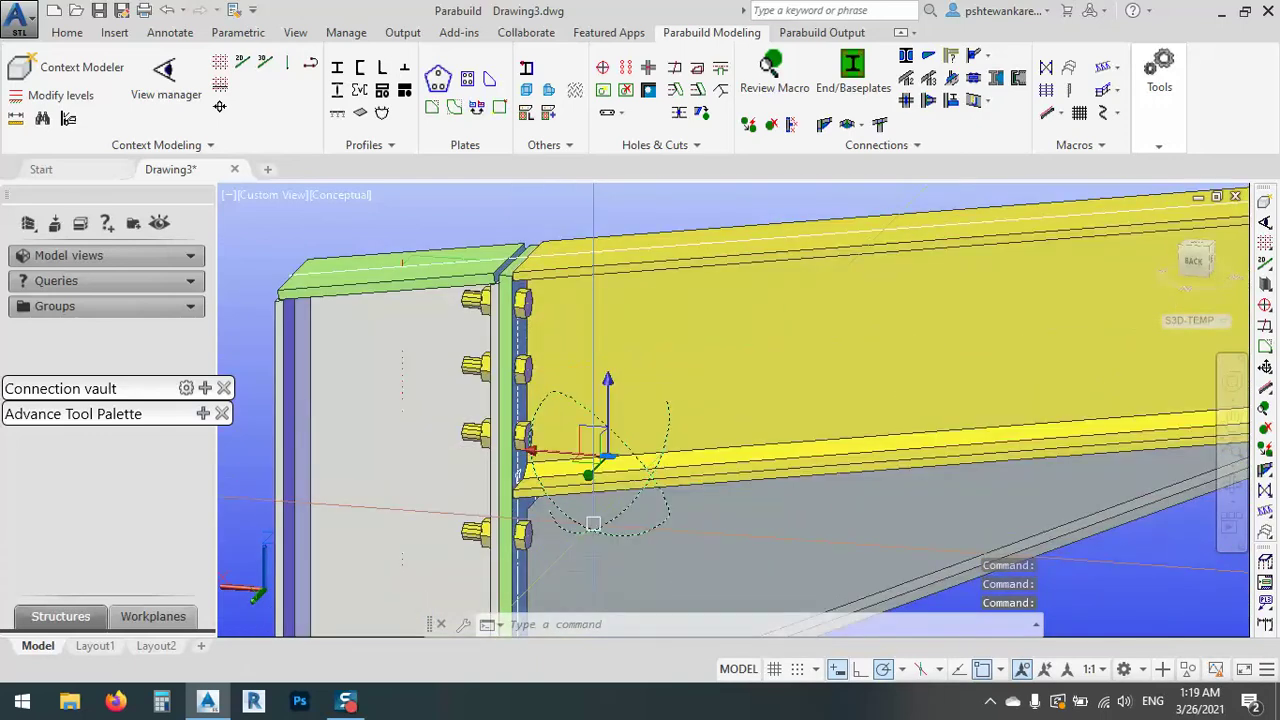
left_click(433, 45)
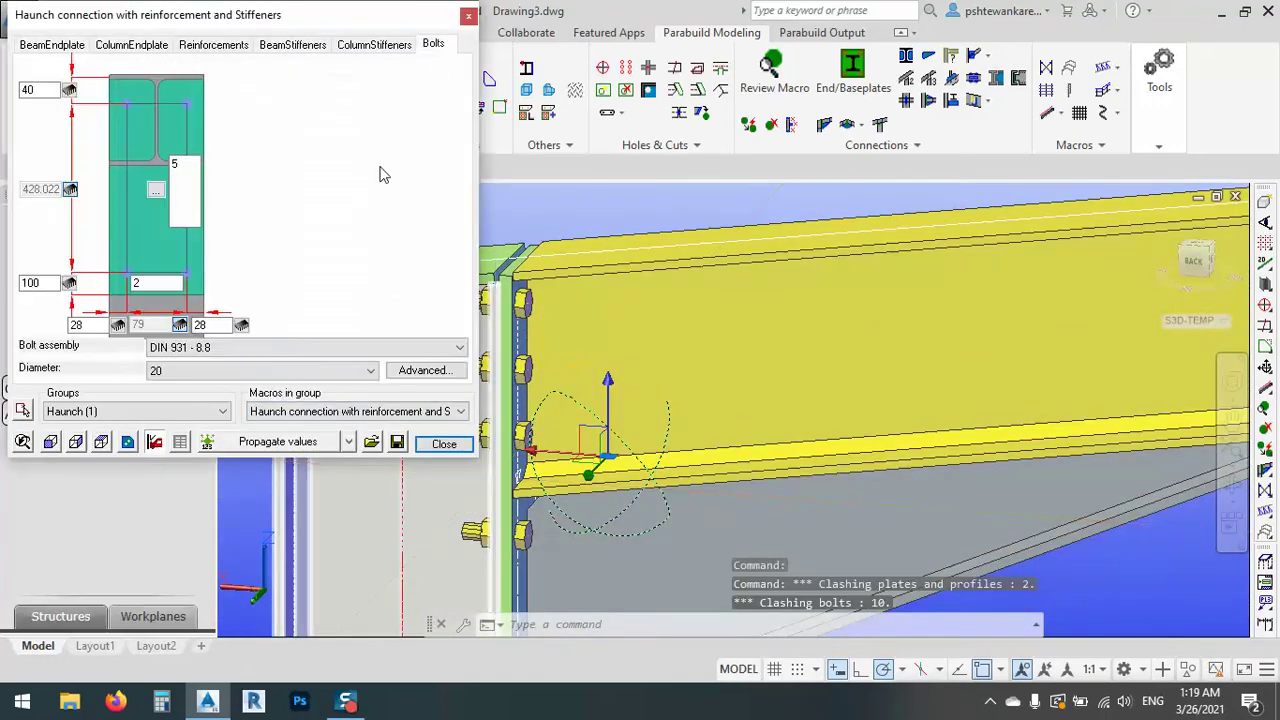
left_click(228, 348)
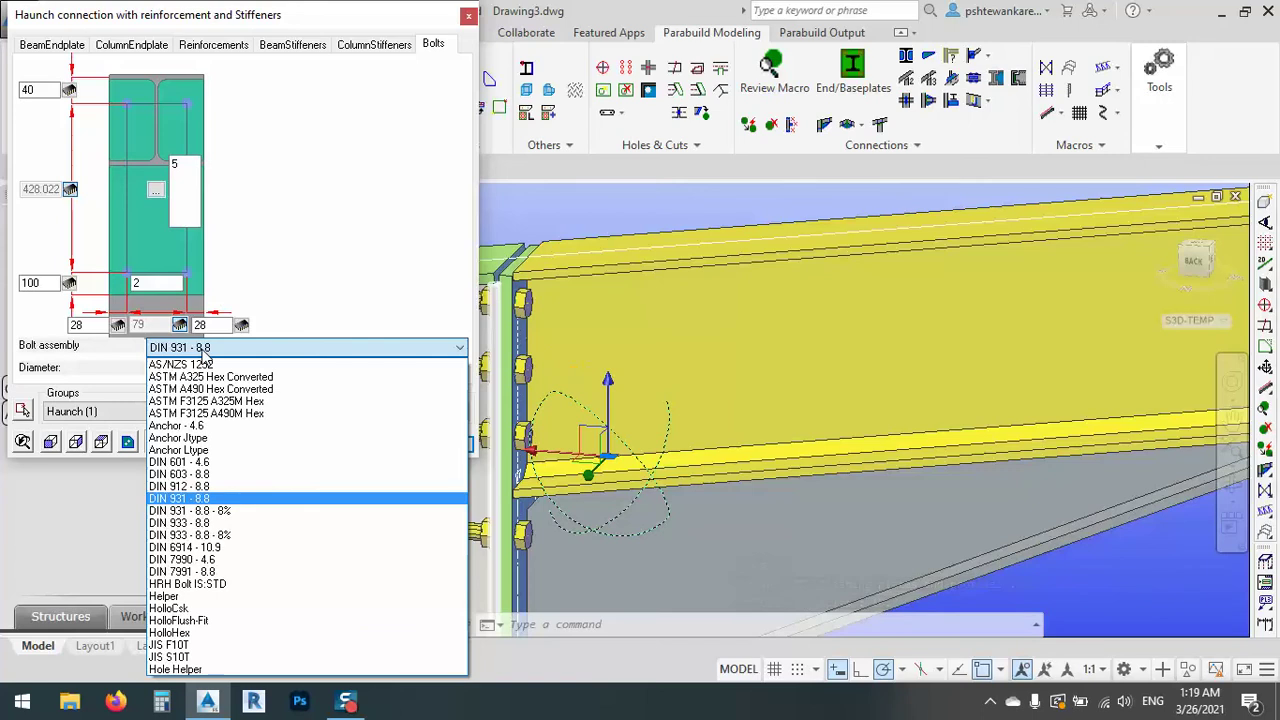
left_click(205, 352)
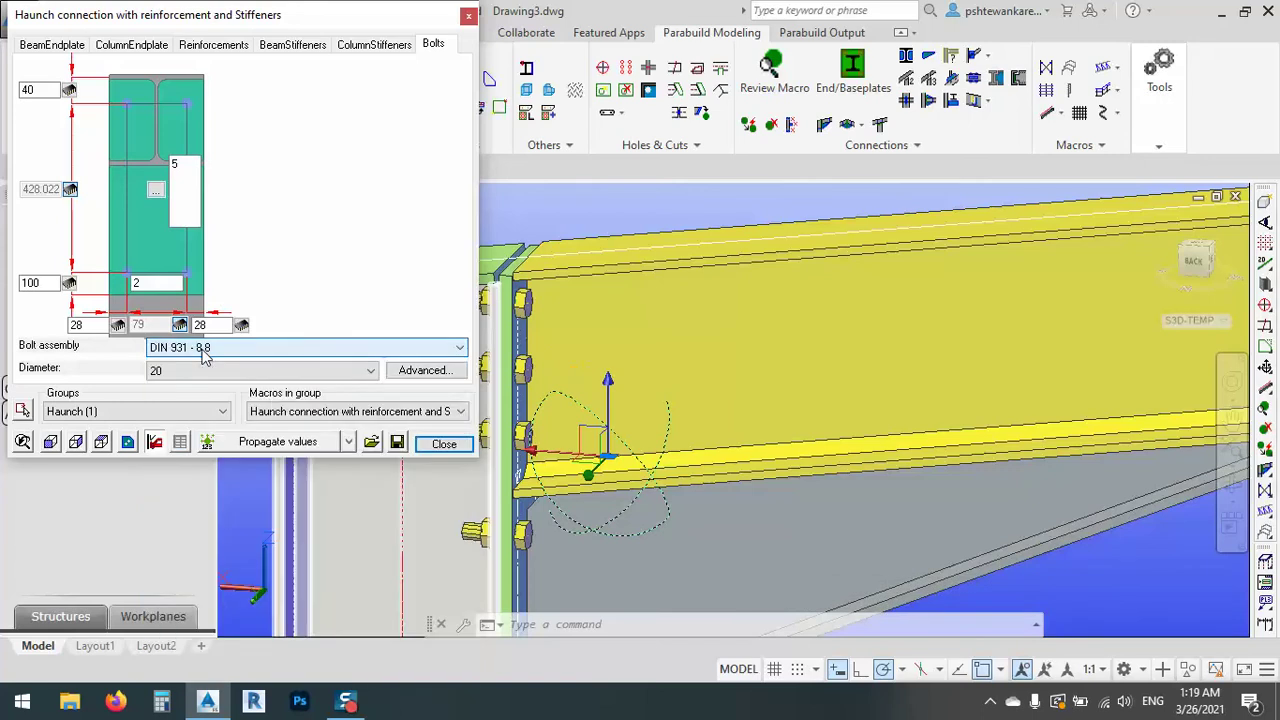
left_click(440, 448)
scroll(572, 362, "down", 5)
scroll(572, 362, "down", 5)
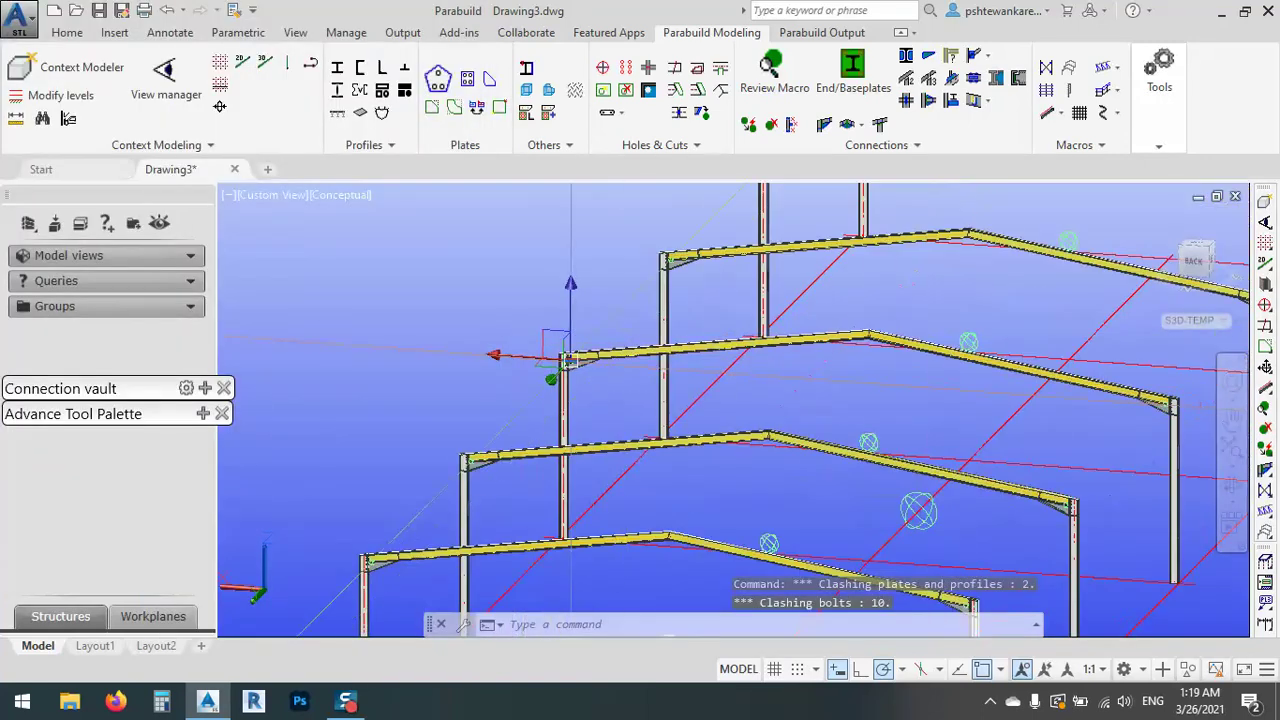
key("Escape")
- Insert an Apex Haunch connection between the two rafters at the ridge of the end portal frame
scroll(594, 295, "down", 2)
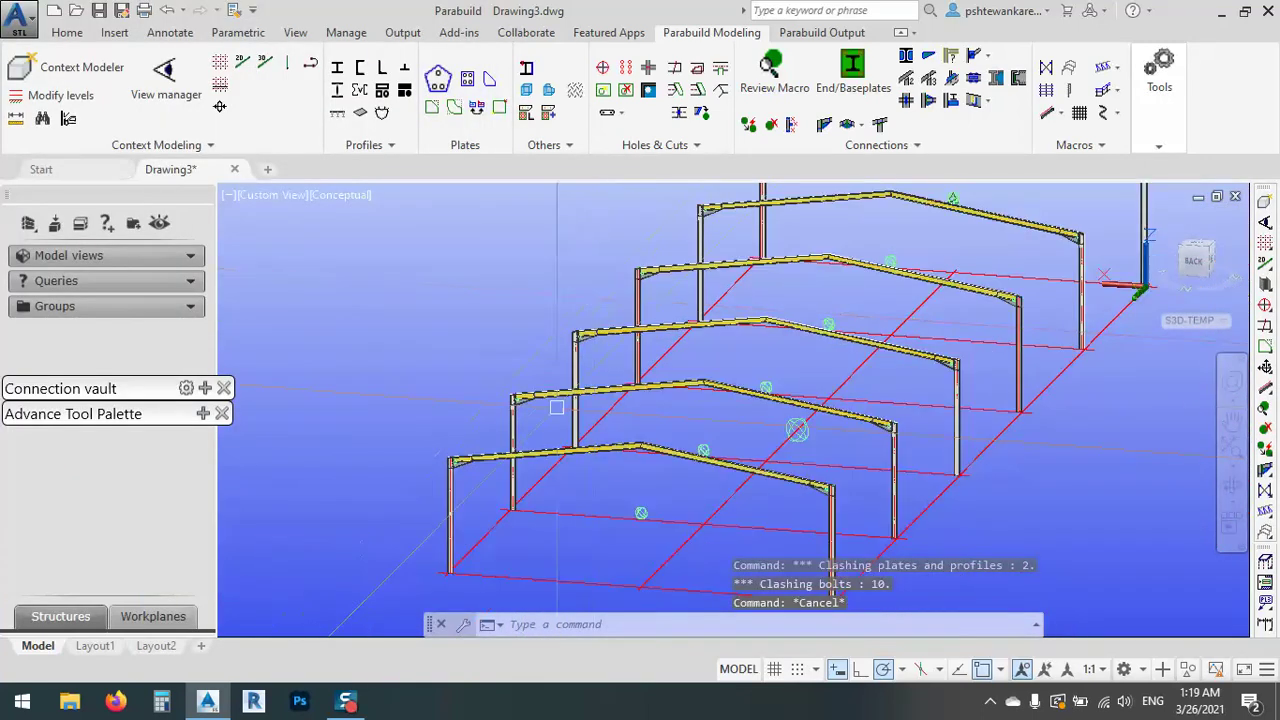
middle_click_drag(594, 295, 841, 391, "shift")
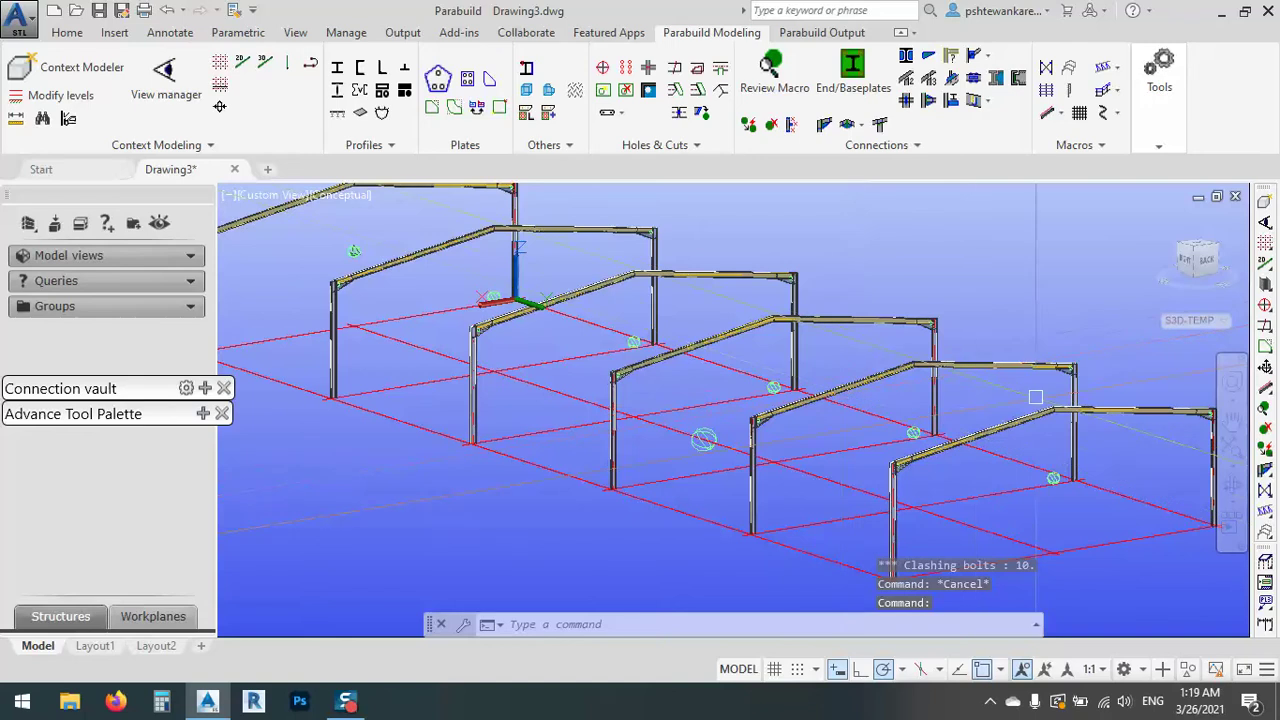
middle_click_drag(1036, 270, 839, 370, "shift")
scroll(868, 281, "up", 2)
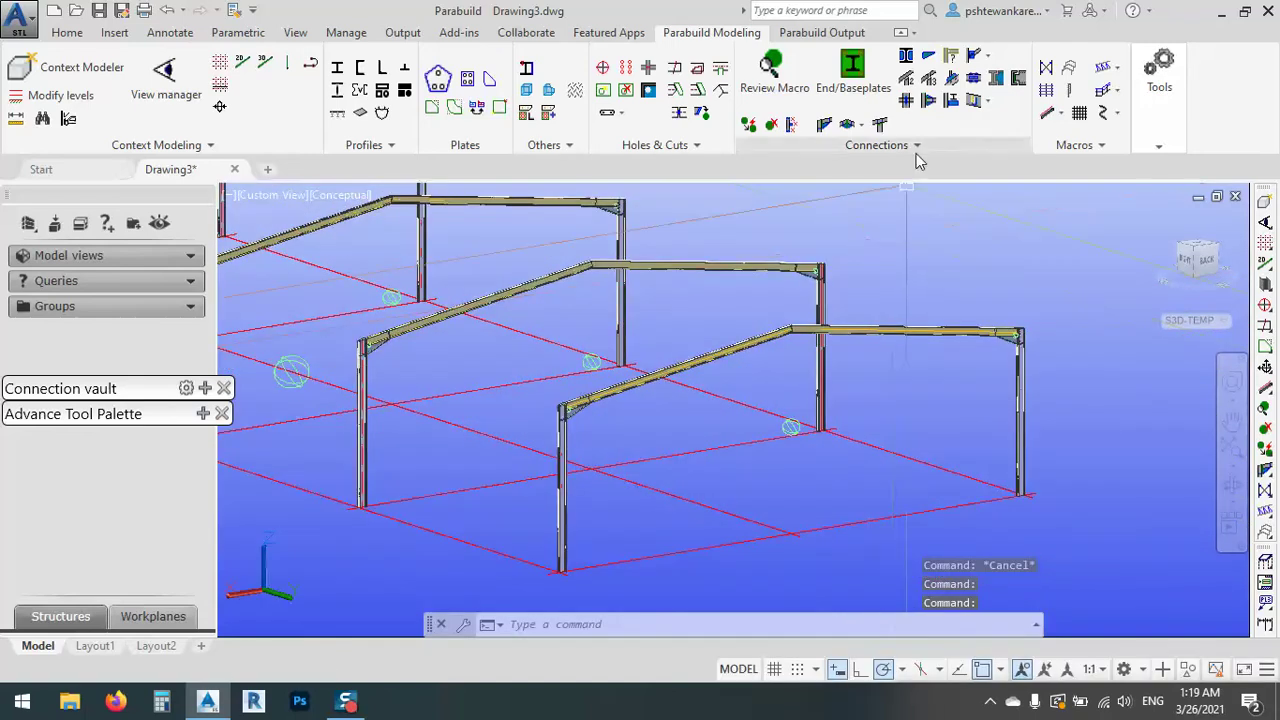
left_click(858, 125)
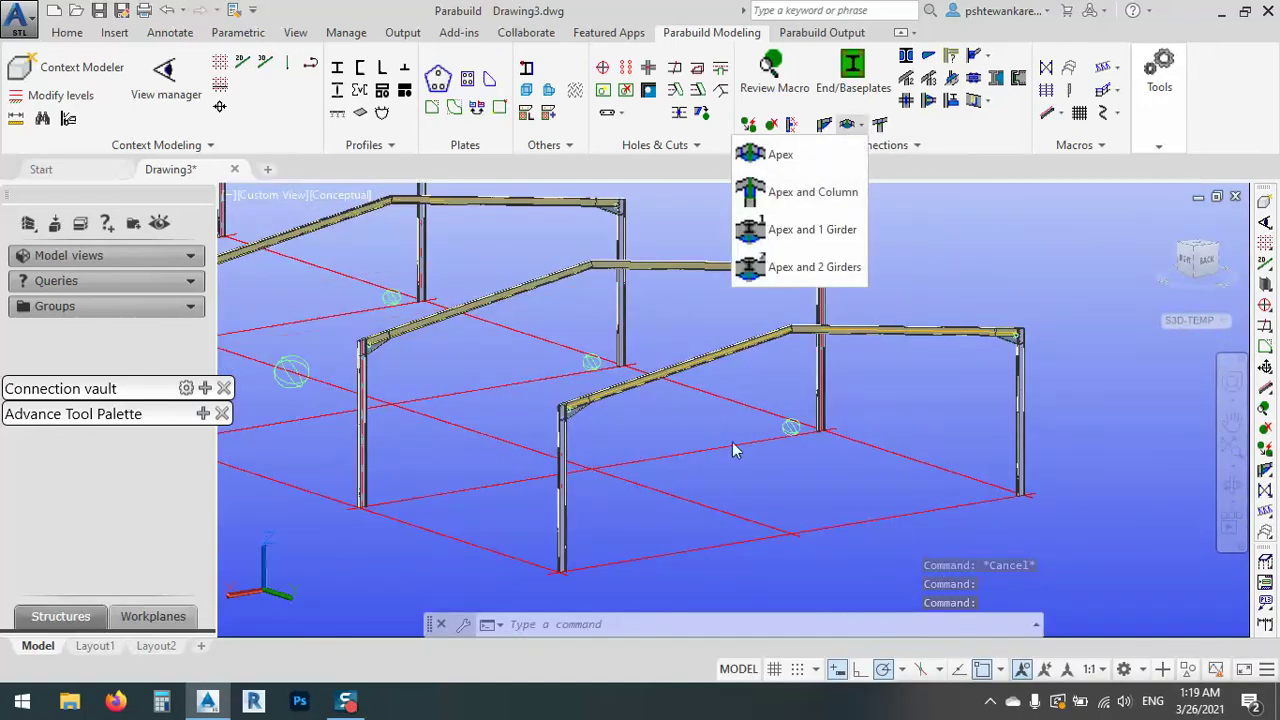
left_click(780, 157)
scroll(790, 336, "up", 5)
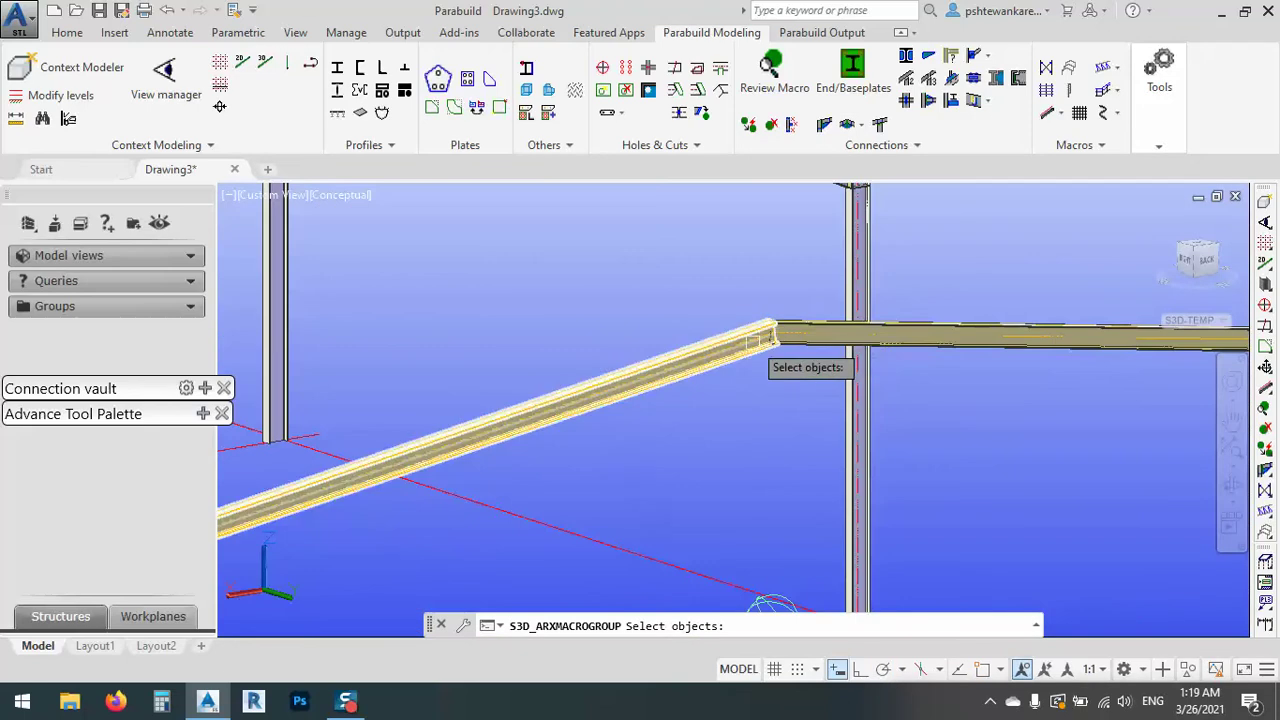
left_click(790, 337)
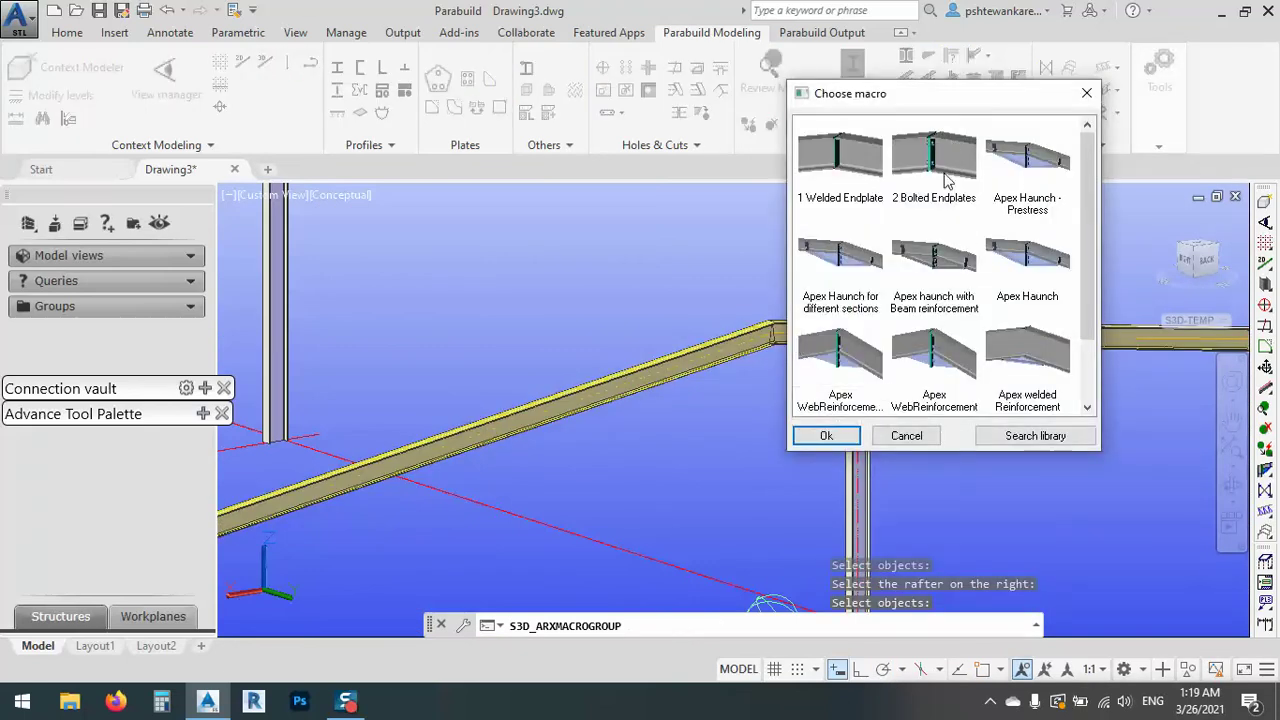
left_click(1030, 260)
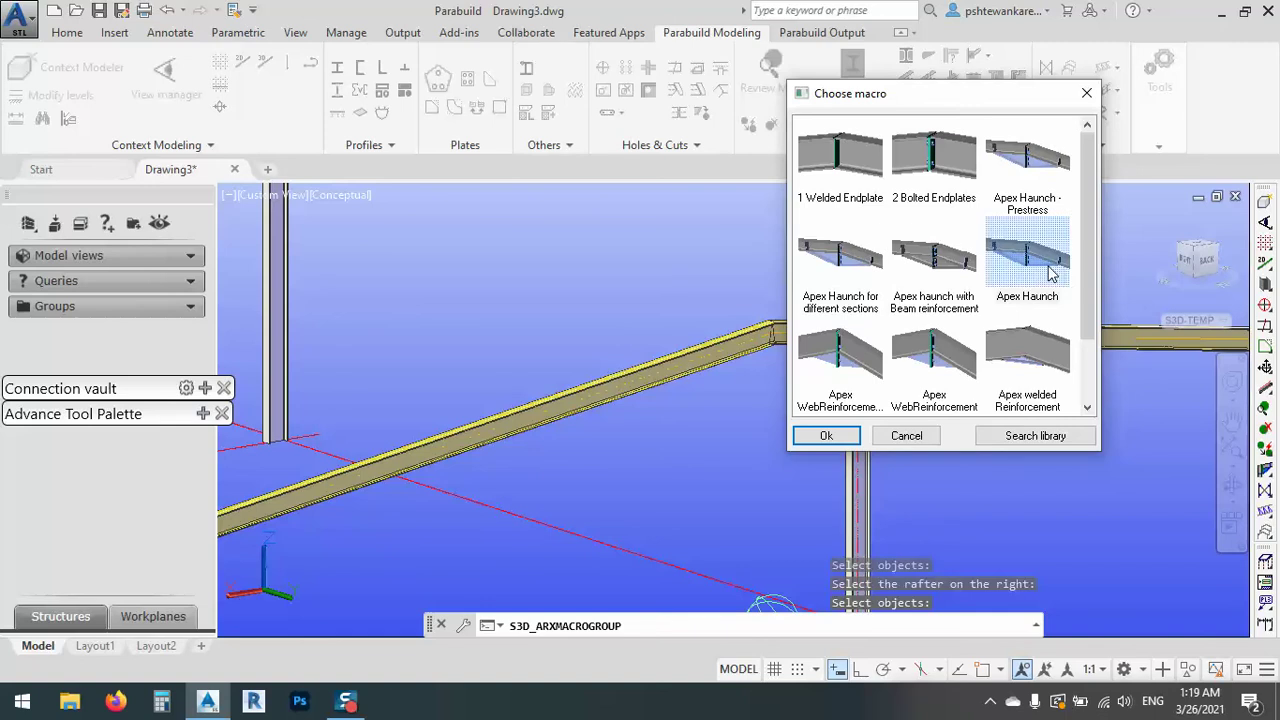
scroll(1050, 273, "down", 1)
scroll(1050, 273, "up", 1)
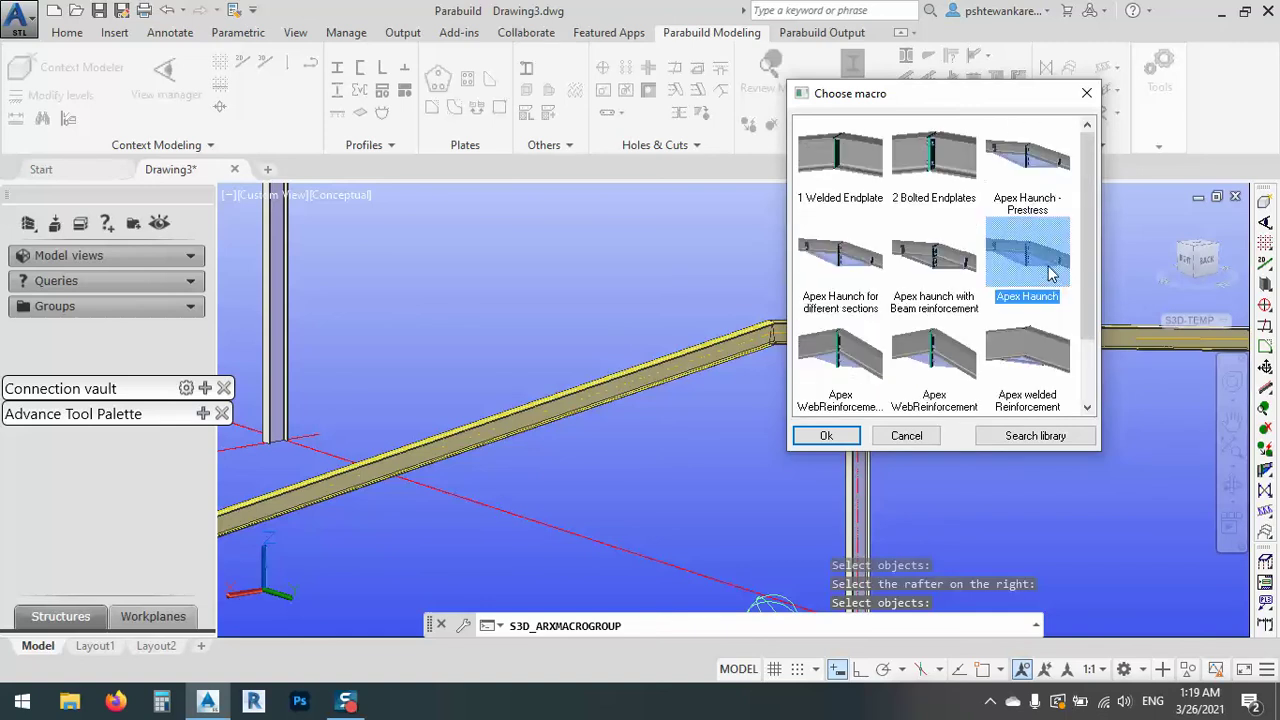
left_click(824, 435)
scroll(790, 360, "up", 4)
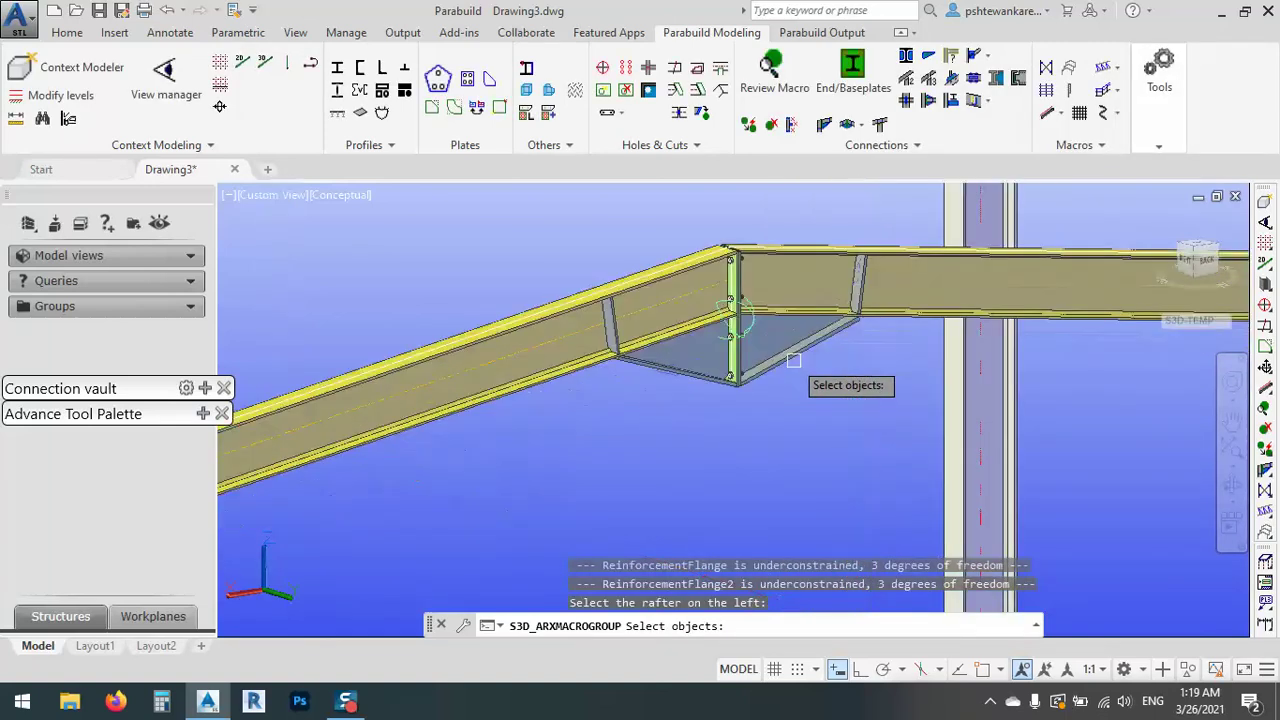
key("Return")
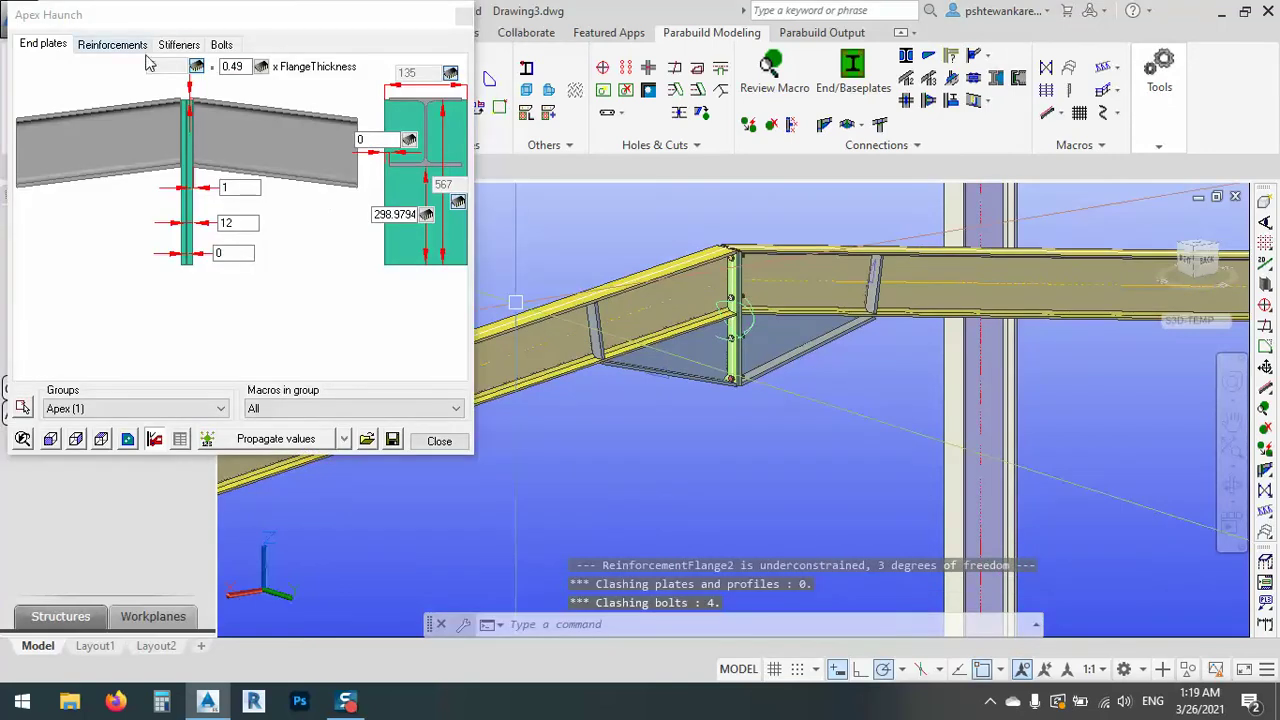
- Set the apex haunch's end plate thickness to 15 and the horizontal length of its reinforcement to 1000
double_click(232, 221)
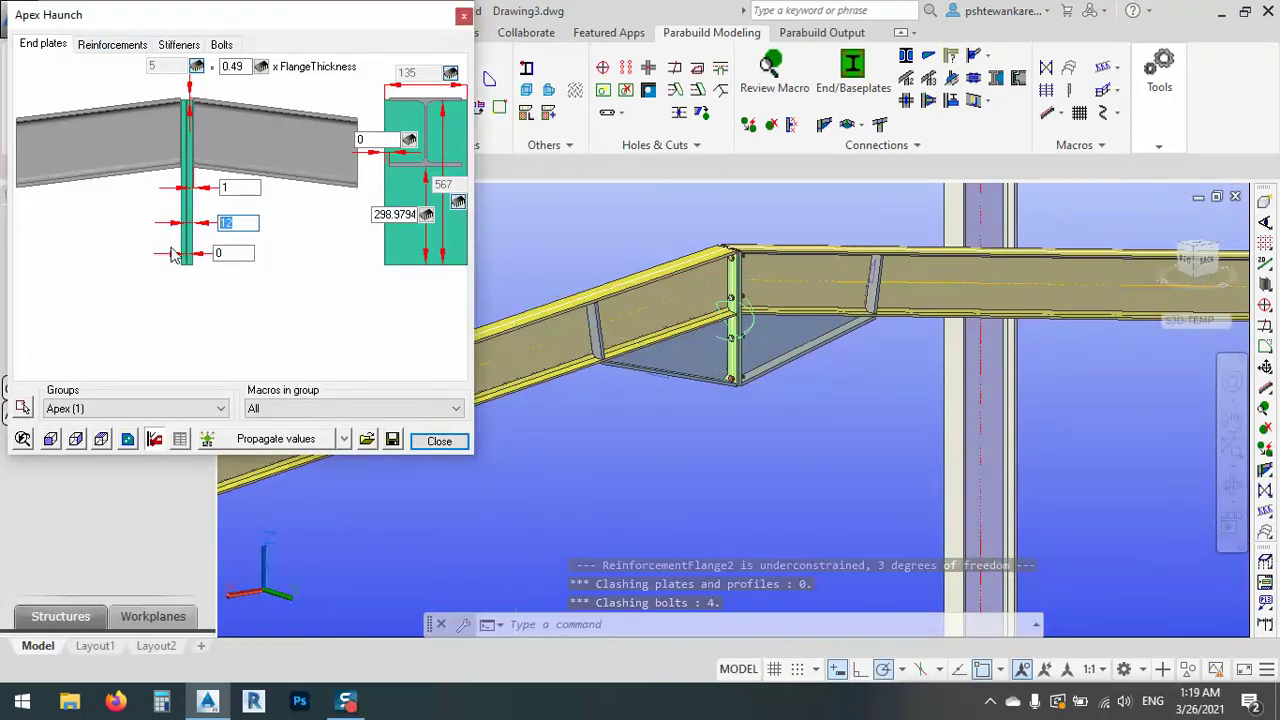
left_click(112, 45)
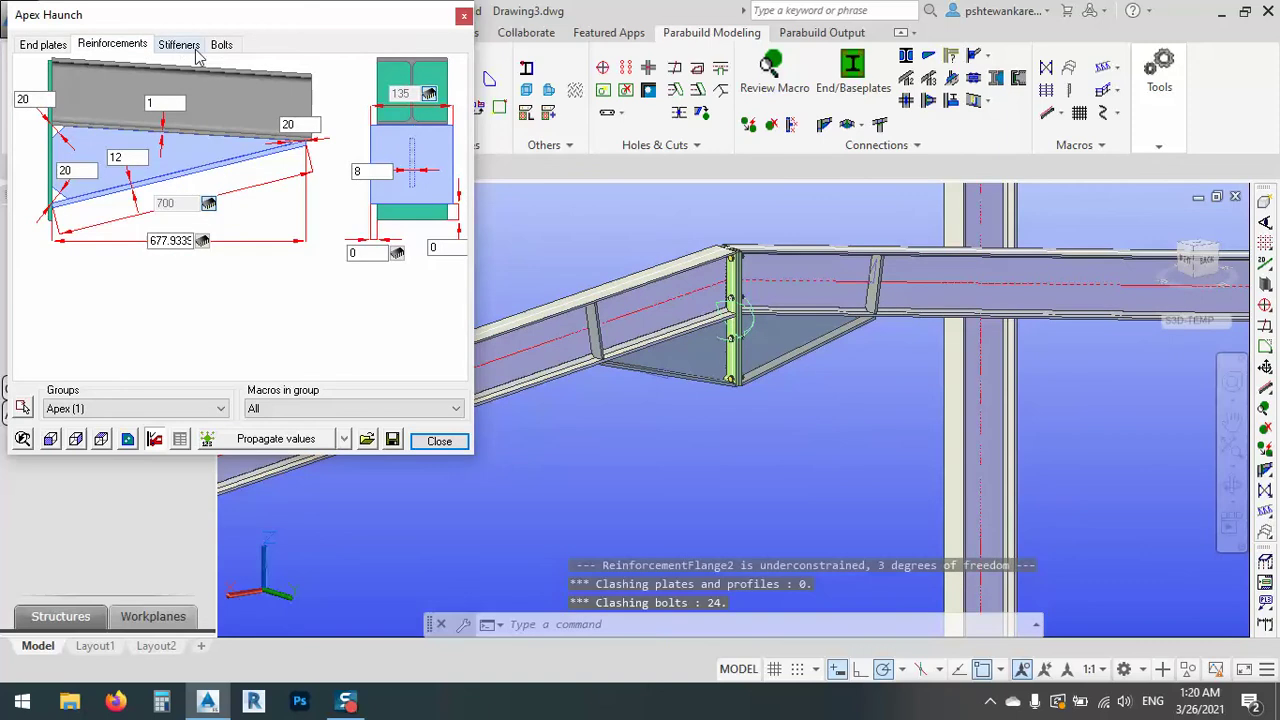
left_click_drag(150, 241, 305, 241)
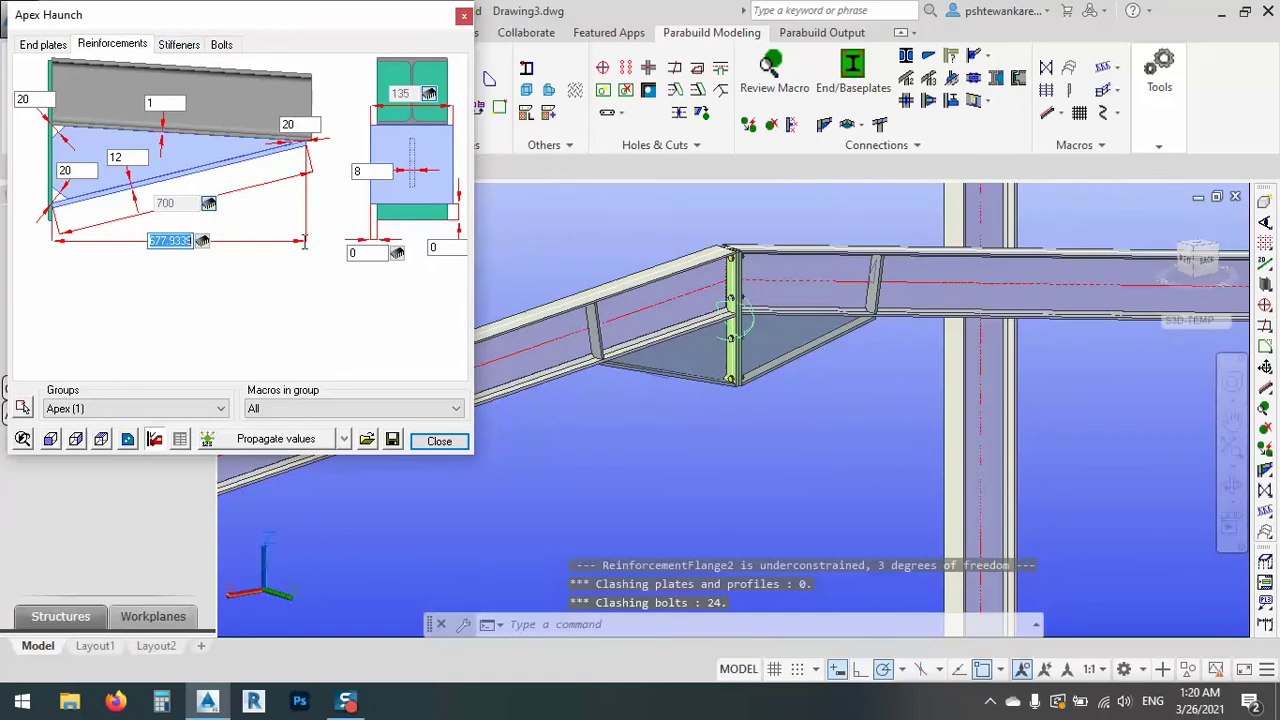
type("1000")
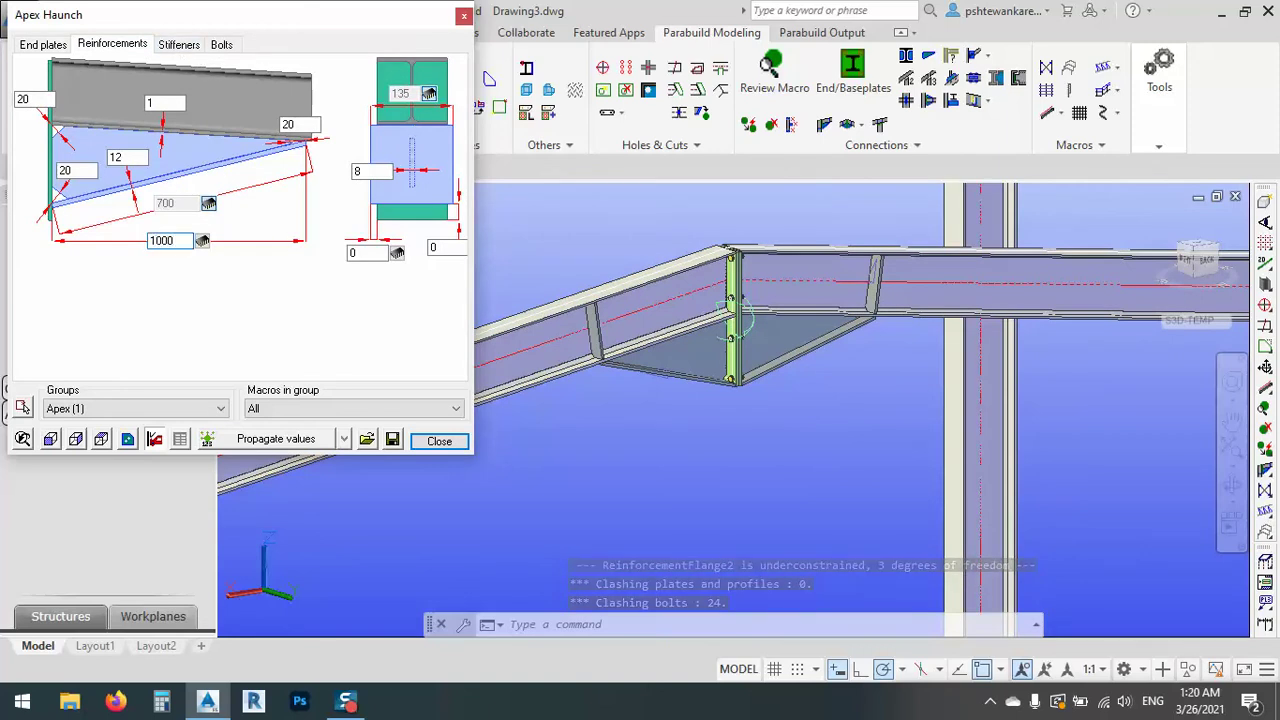
left_click(308, 124)
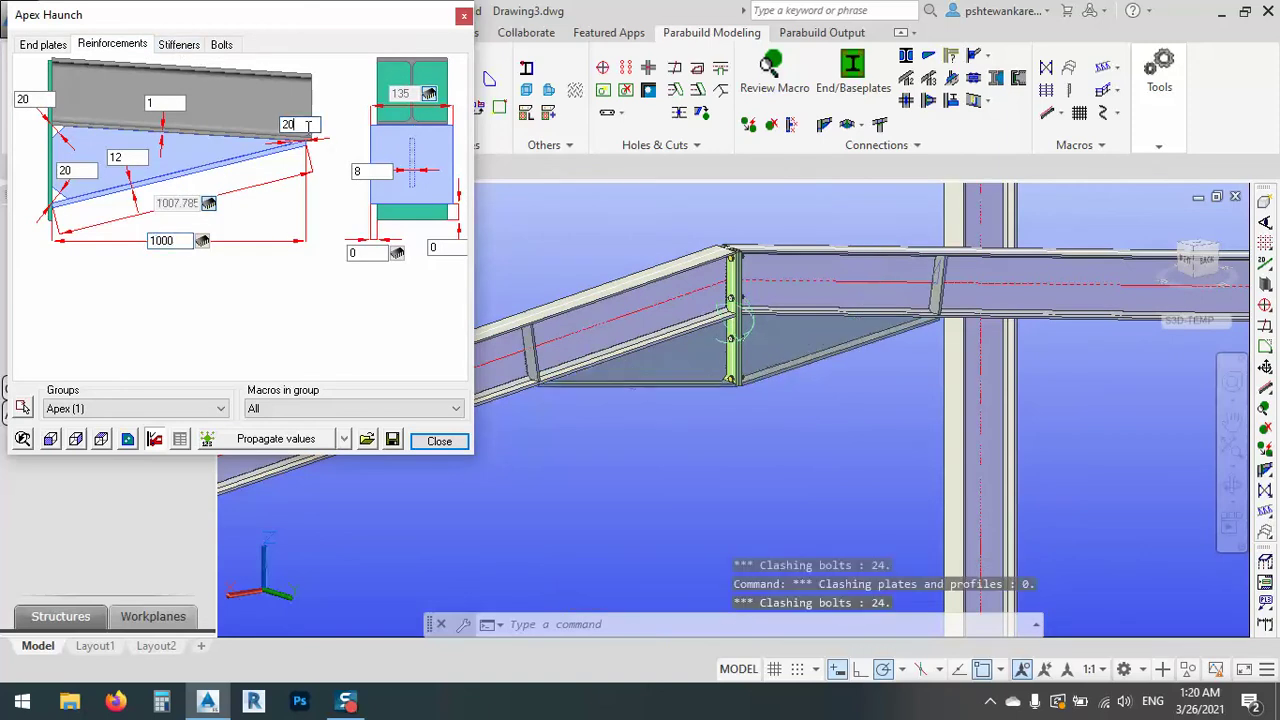
- Set the apex haunch's stiffener thickness to 10 and its bolt diameter to 20
left_click(180, 45)
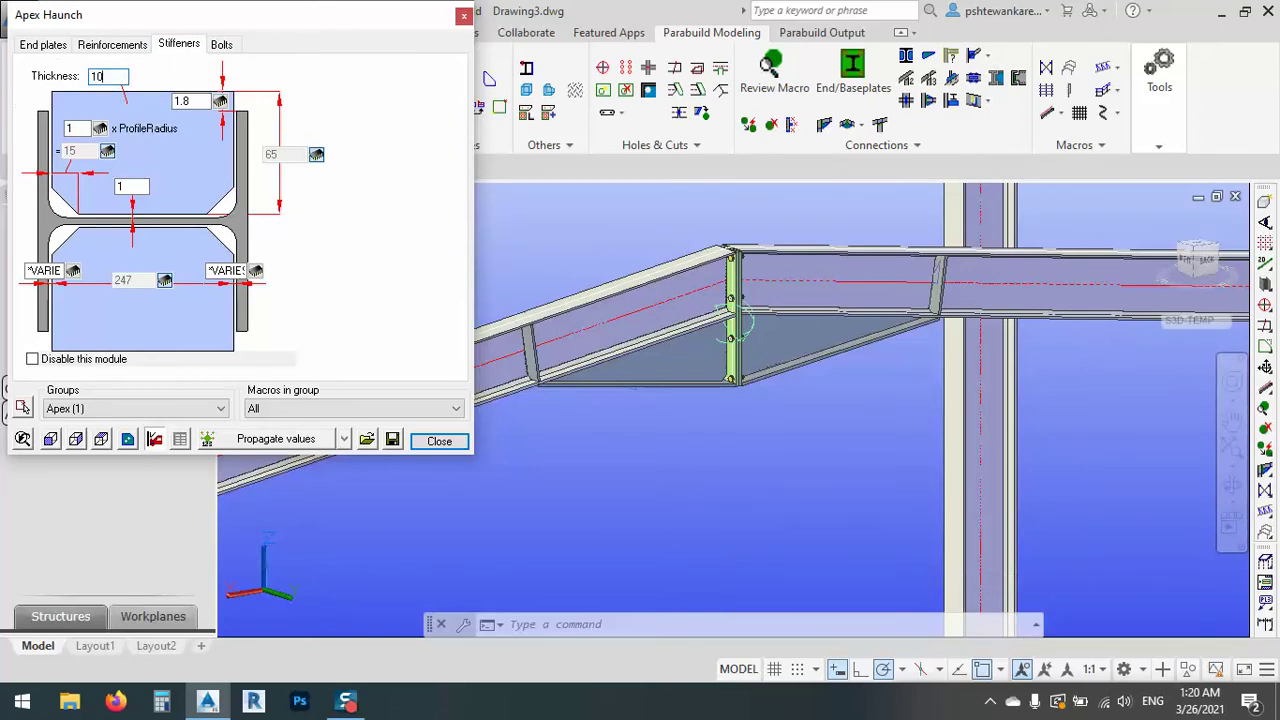
left_click(190, 101)
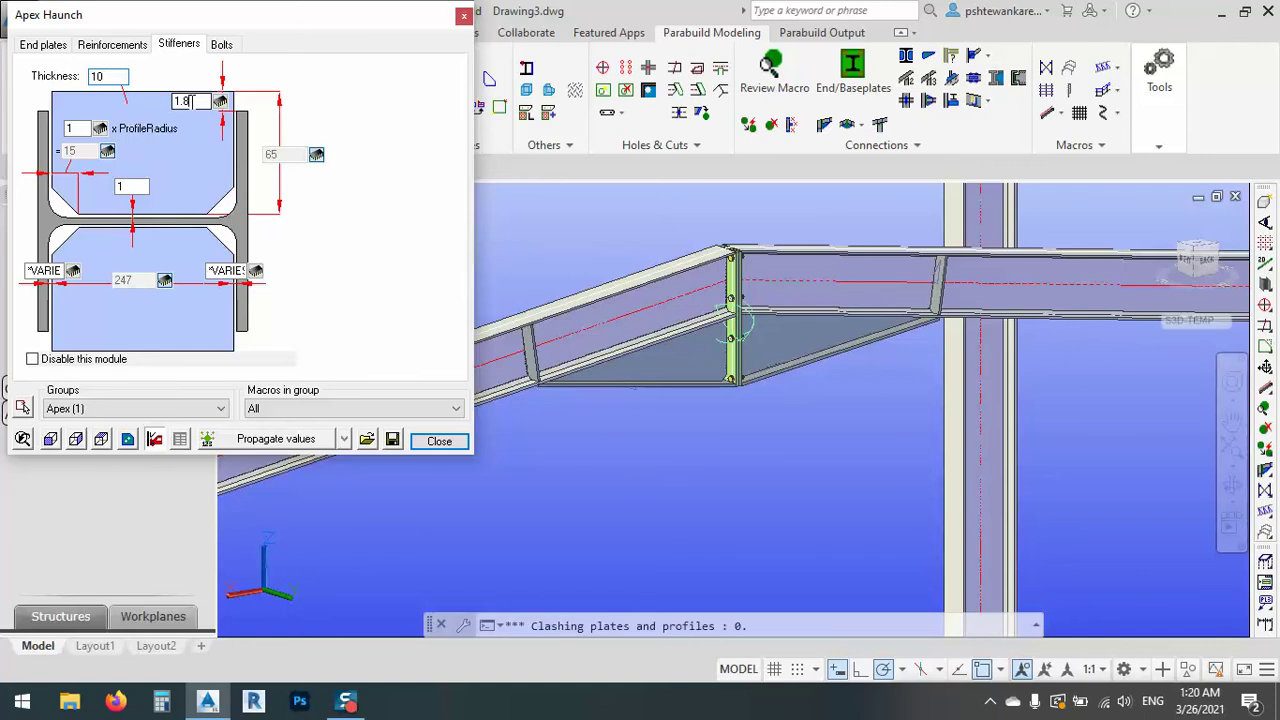
left_click(222, 45)
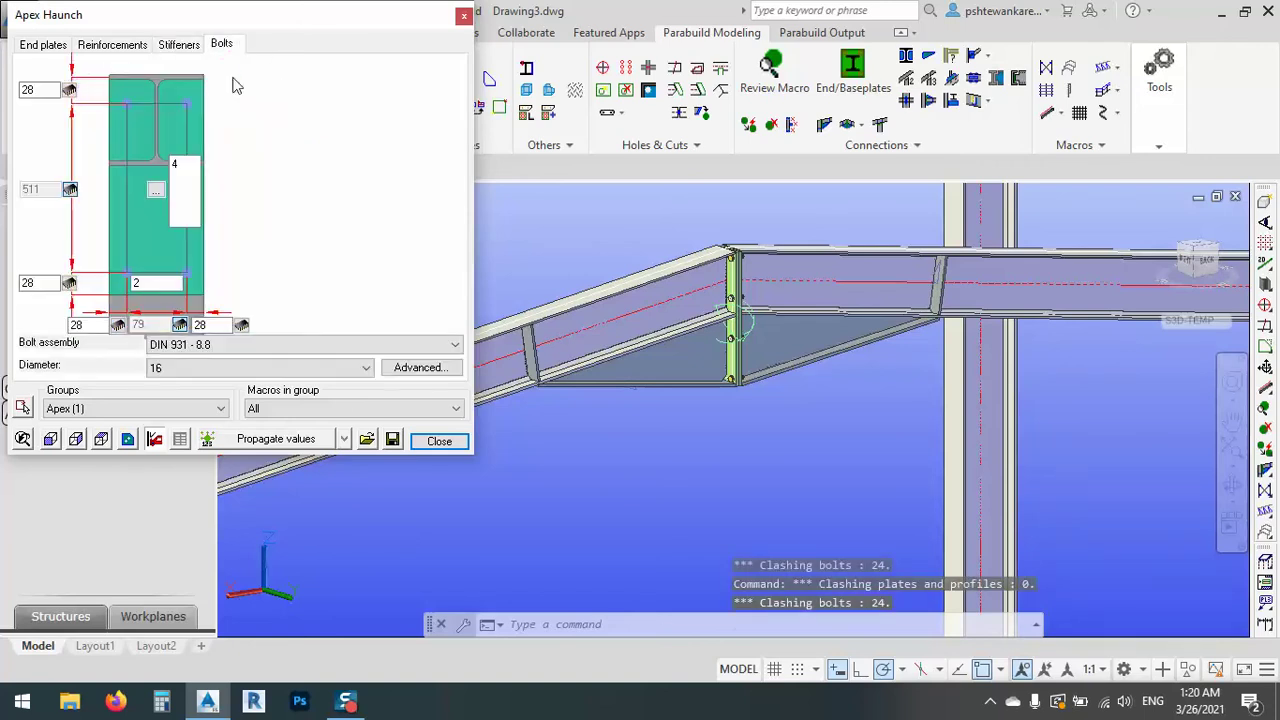
left_click(190, 368)
left_click(187, 508)
- Set the apex bolts' upper, lower and first side edge distances to 40, and check the bolt pattern settings
left_click(78, 325)
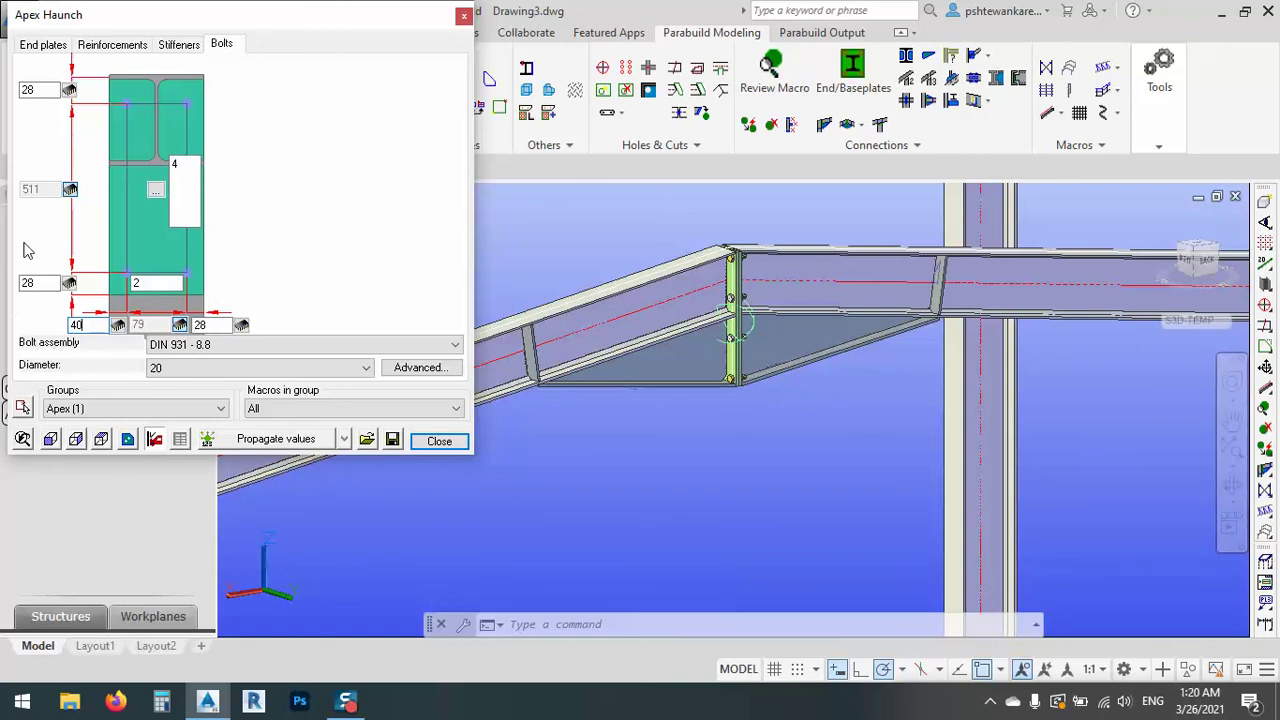
left_click(55, 284)
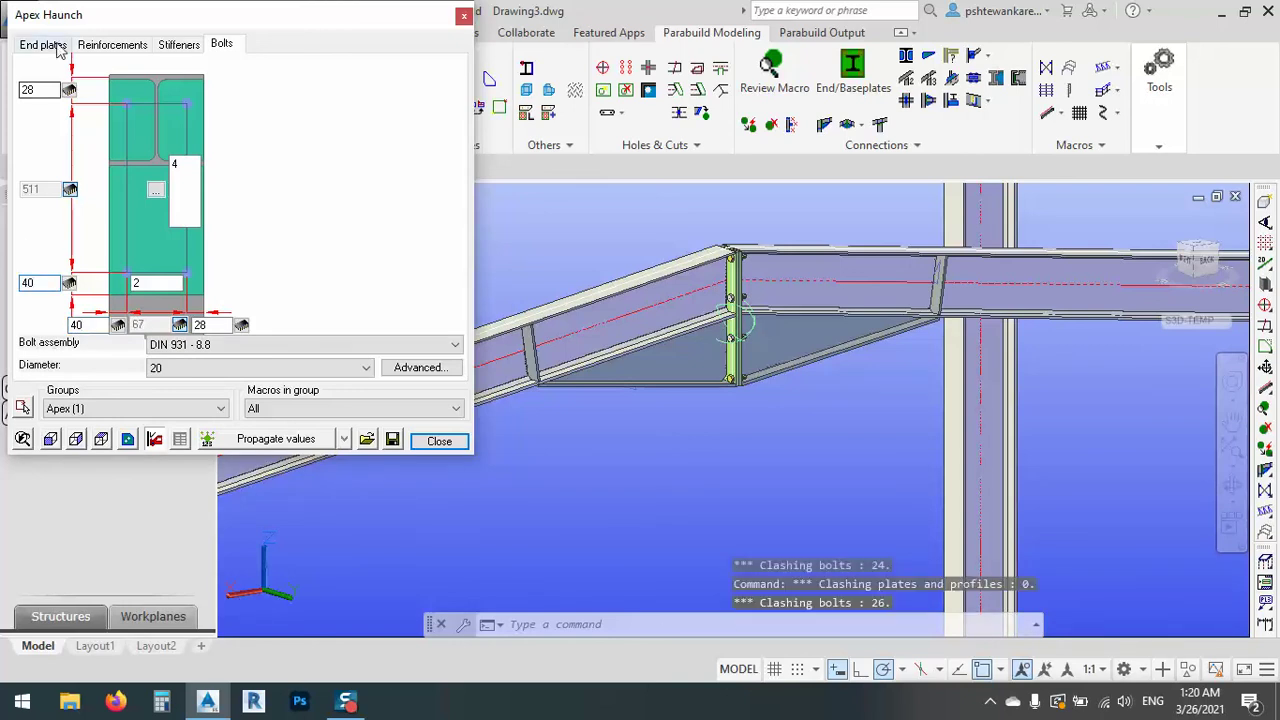
left_click(48, 89)
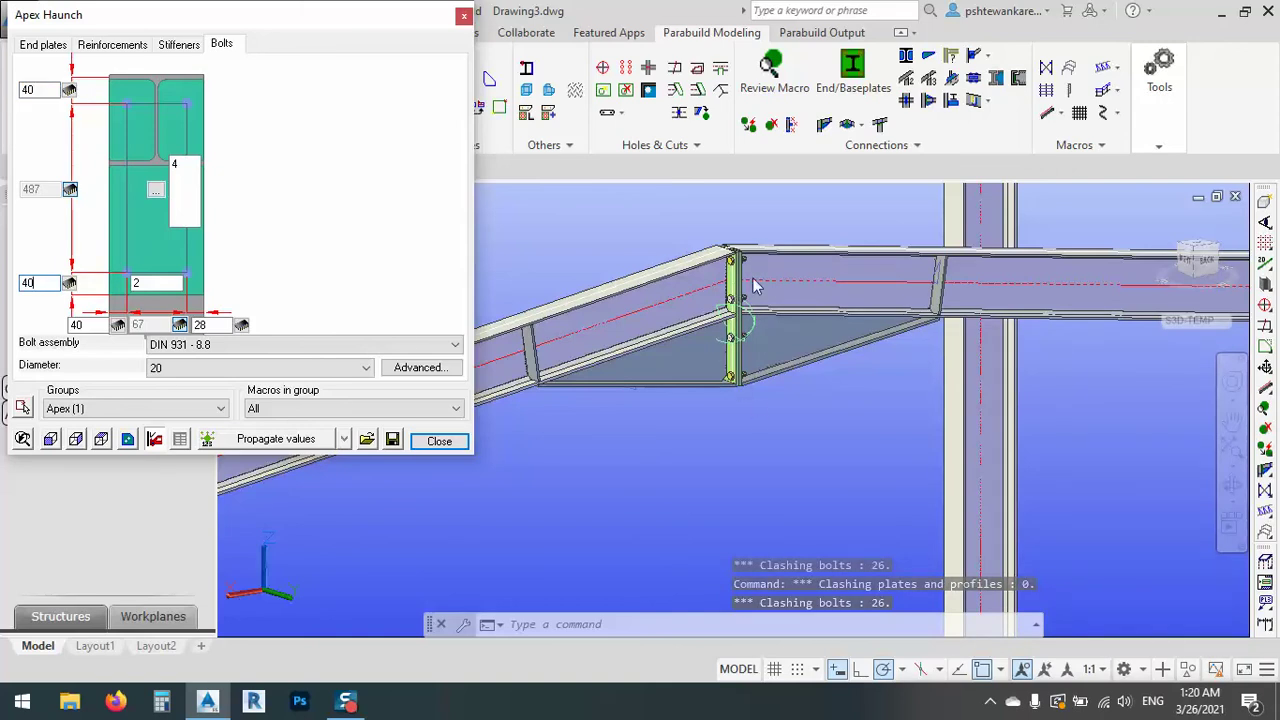
left_click(156, 191)
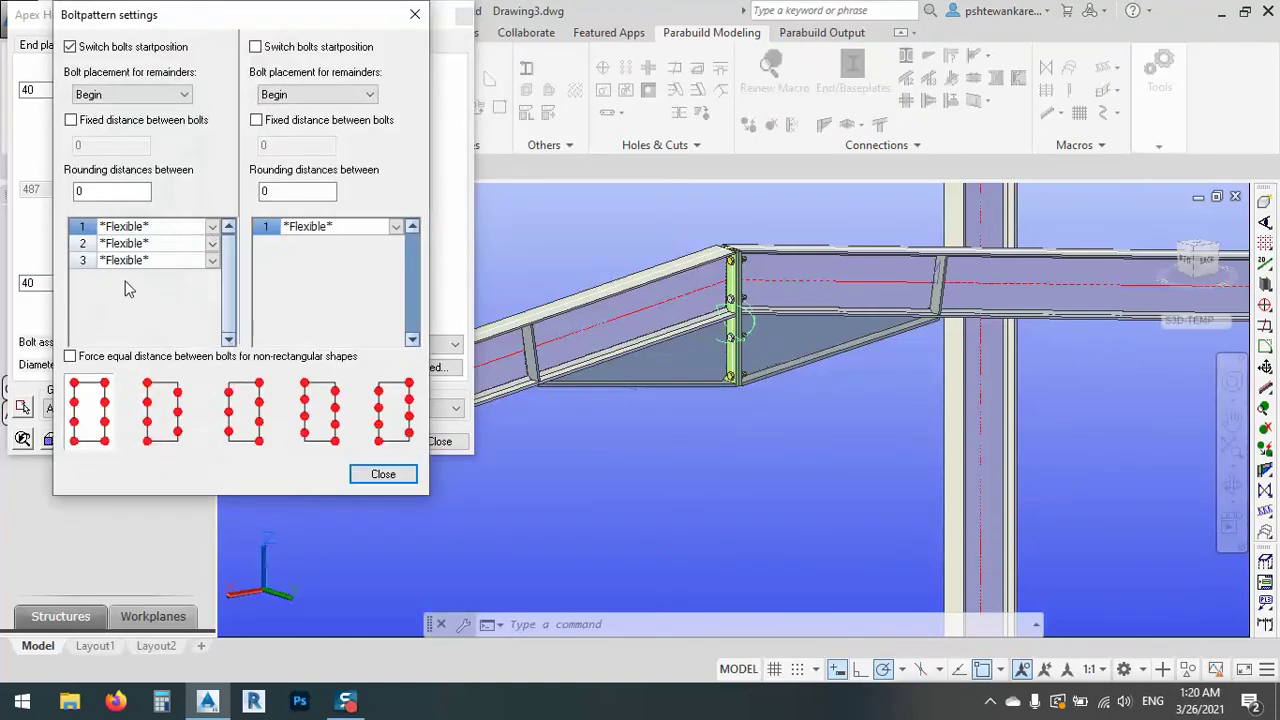
left_click(406, 474)
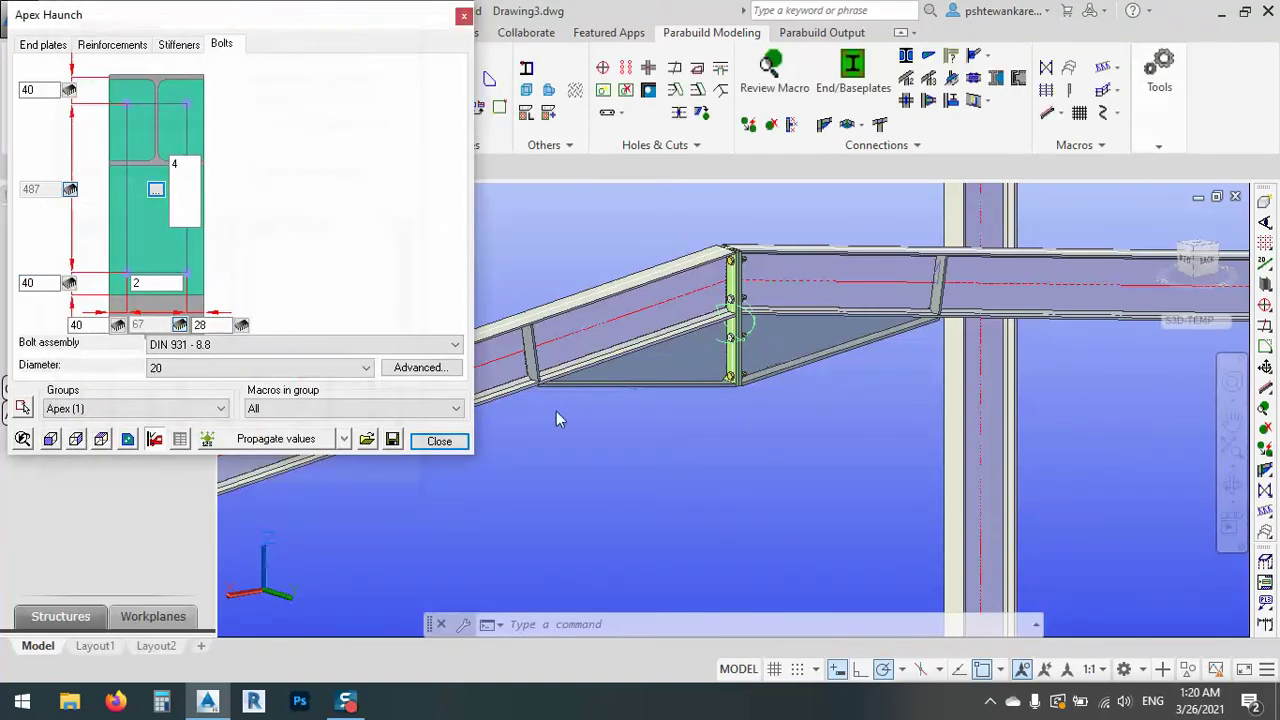
left_click(285, 445)
double_click(655, 340)
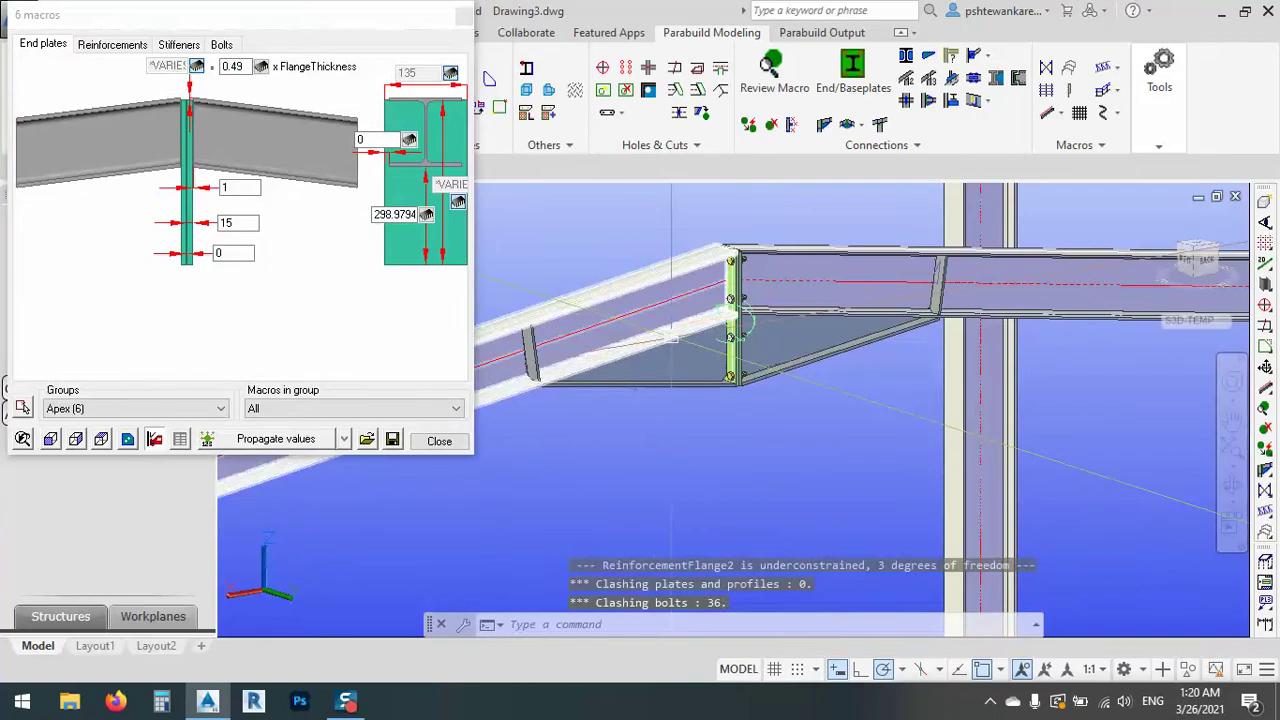
scroll(553, 348, "down", 5)
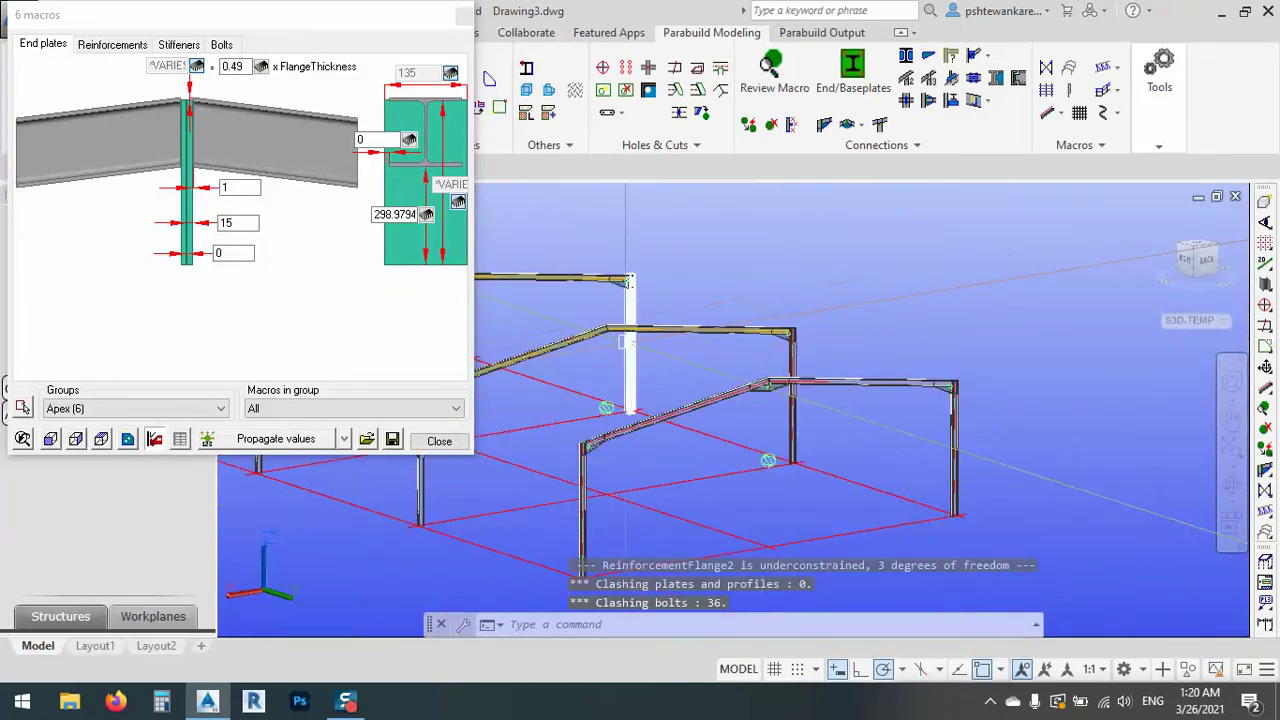
left_click(341, 440)
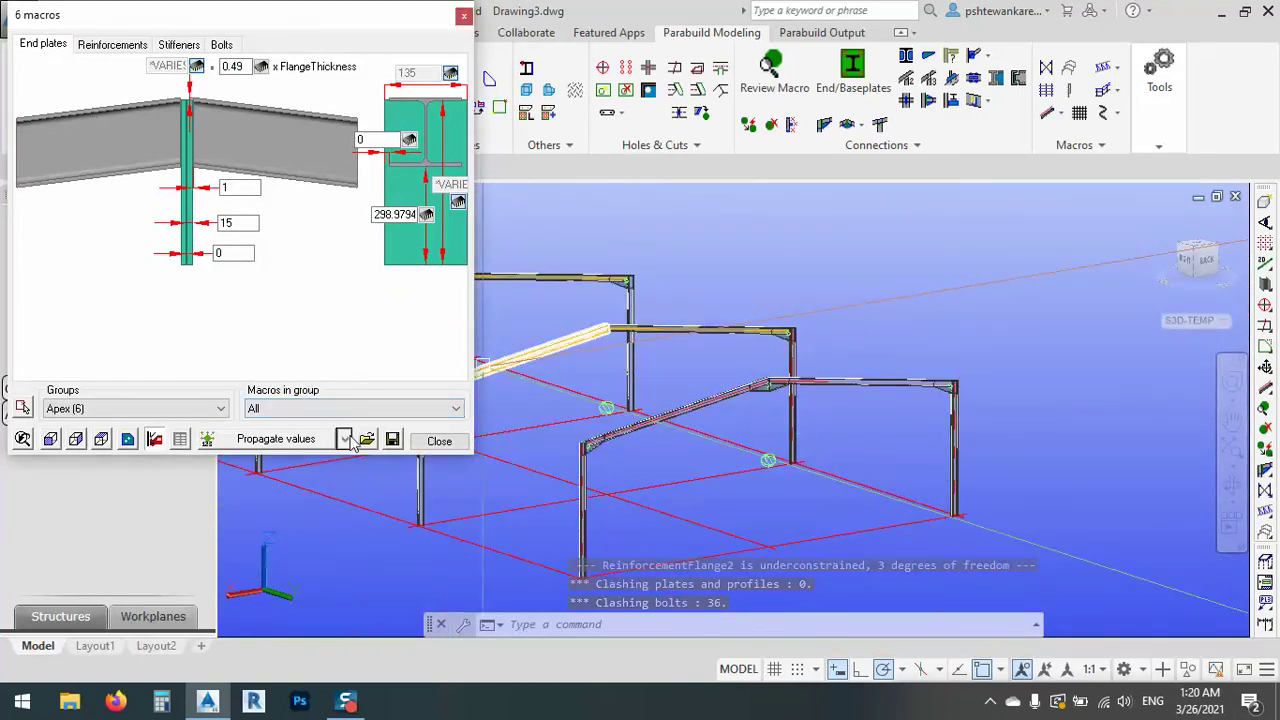
left_click(209, 570)
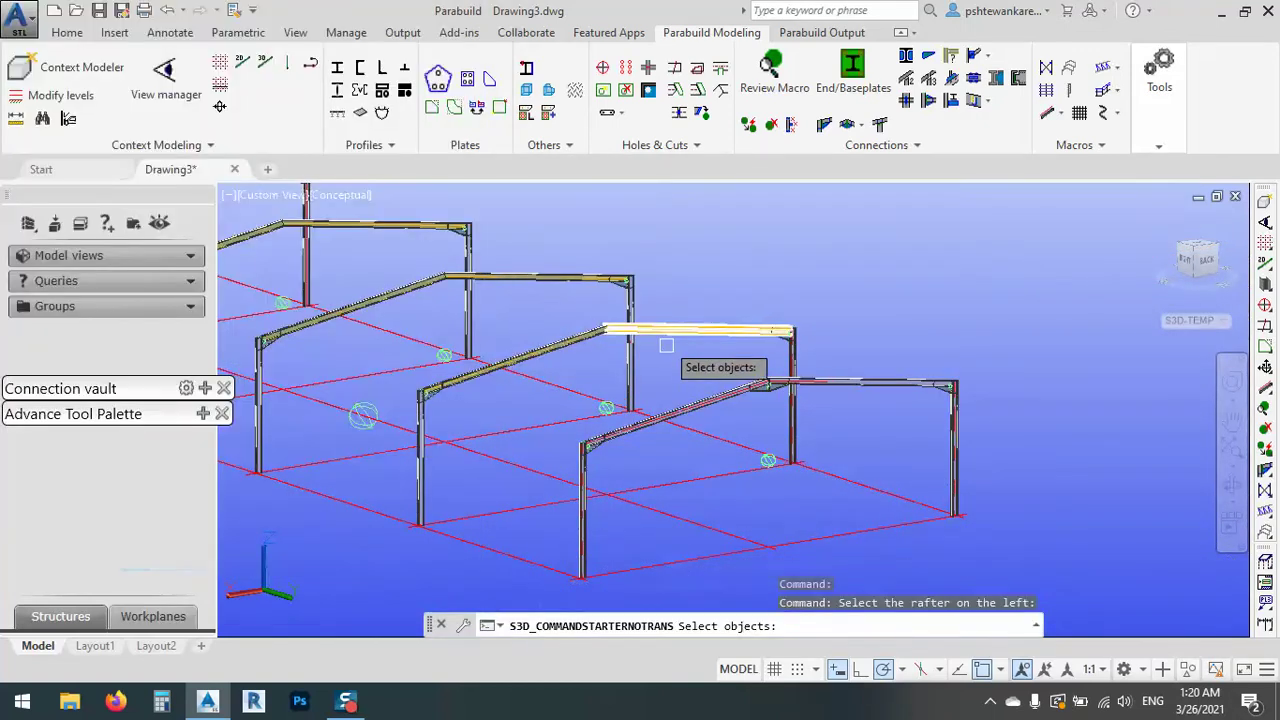
scroll(600, 335, "up", 2)
left_click(497, 398)
scroll(576, 316, "up", 1)
left_click(576, 316)
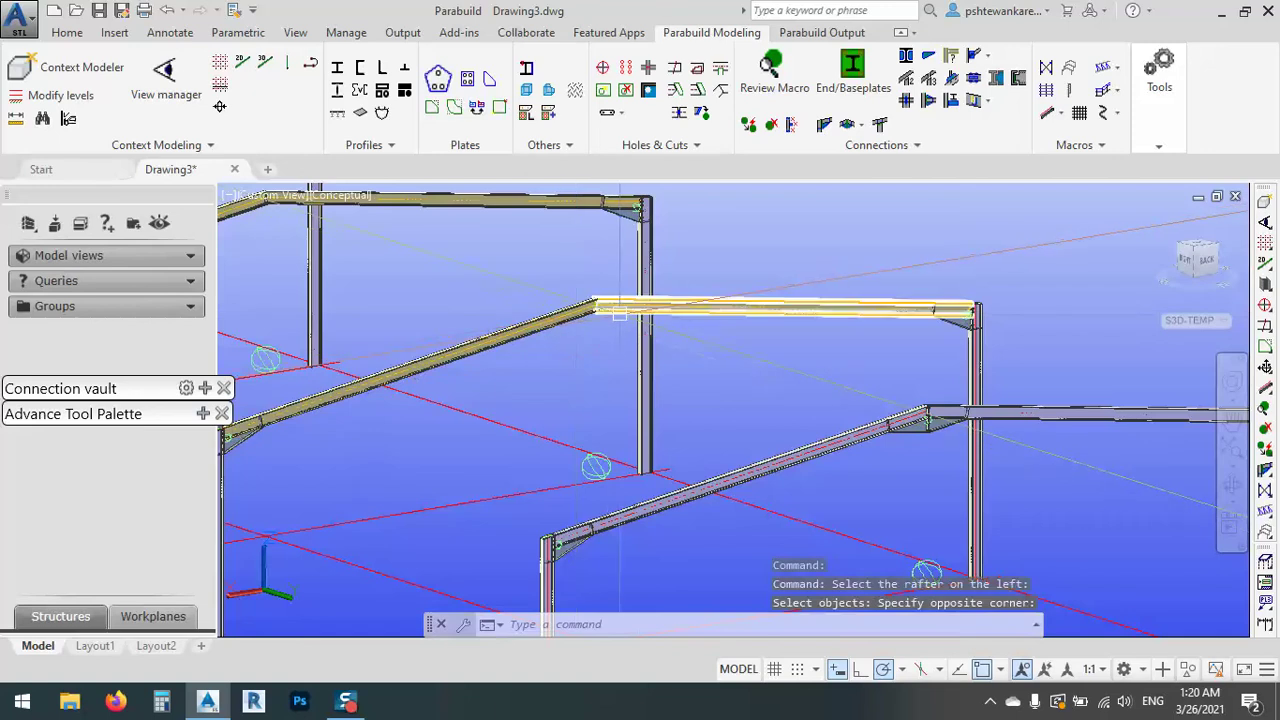
scroll(646, 338, "down", 2)
scroll(646, 338, "up", 3)
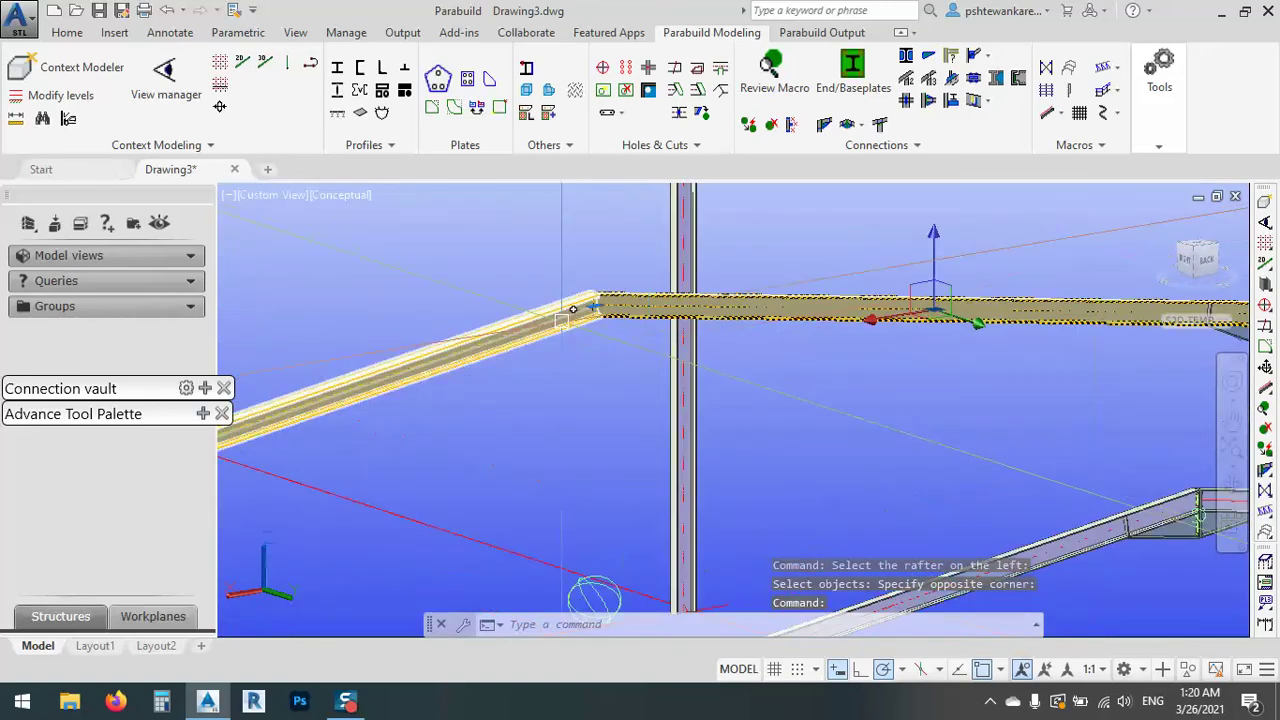
key("Escape")
- Reopen the end frame's apex haunch and Smartcopy it onto the two rafters of the adjacent frame
scroll(760, 385, "up", 4)
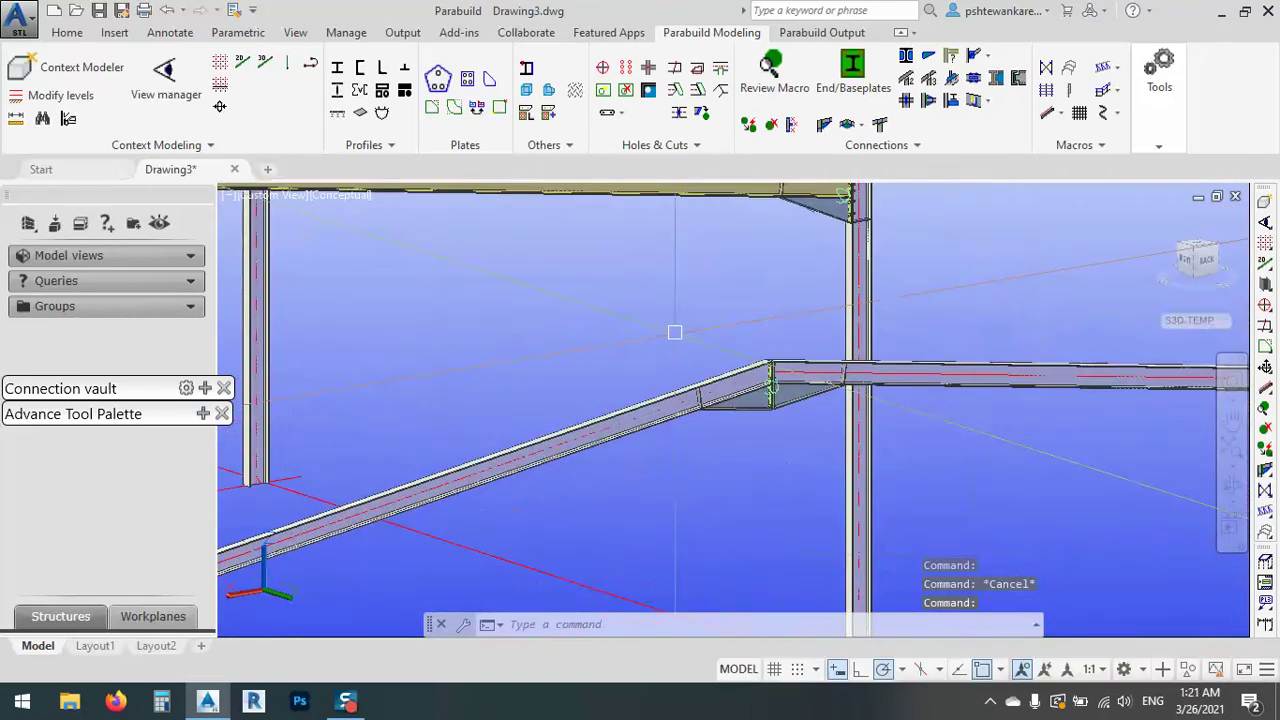
scroll(770, 390, "up", 1)
double_click(760, 385)
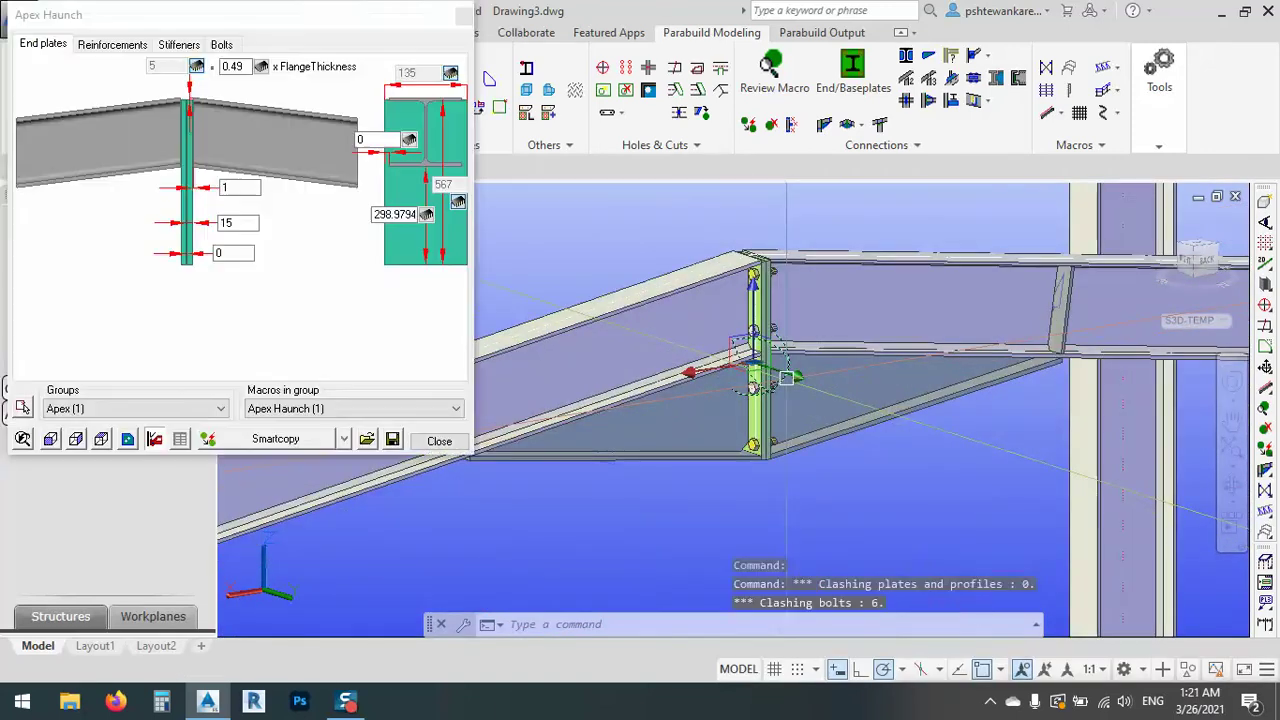
left_click(279, 440)
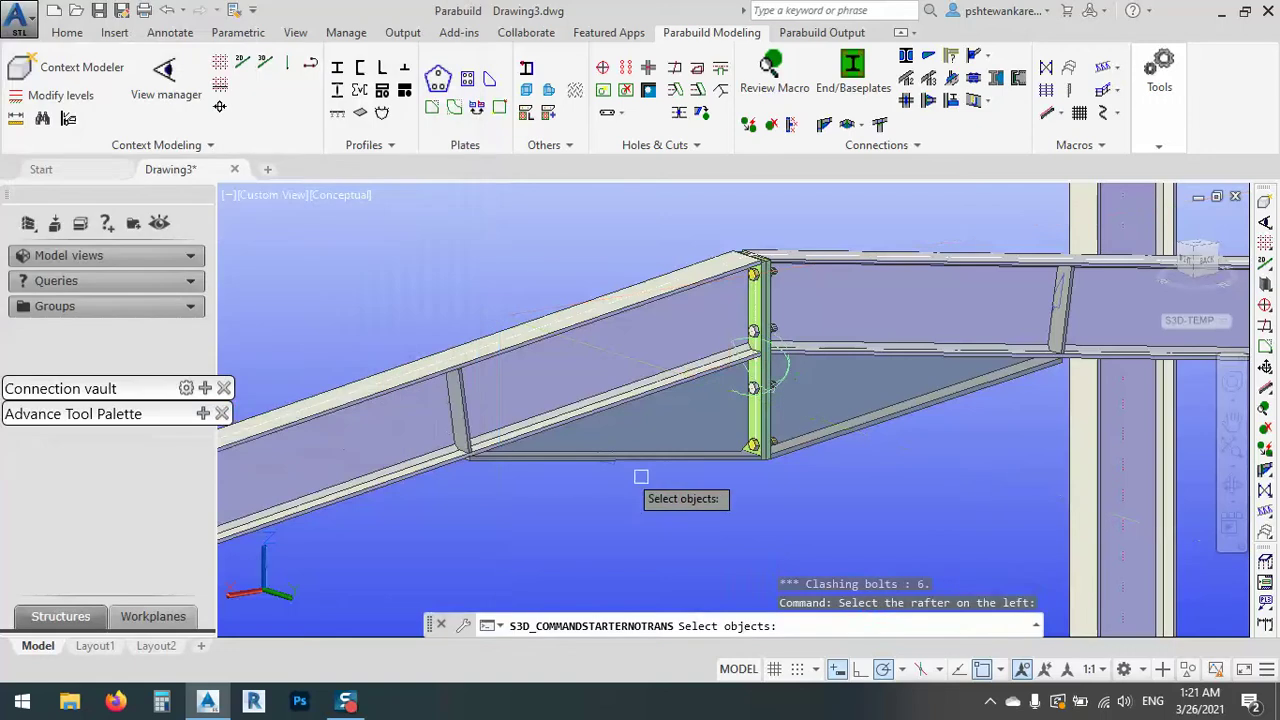
scroll(720, 490, "down", 5)
scroll(590, 410, "up", 5)
left_click(590, 410)
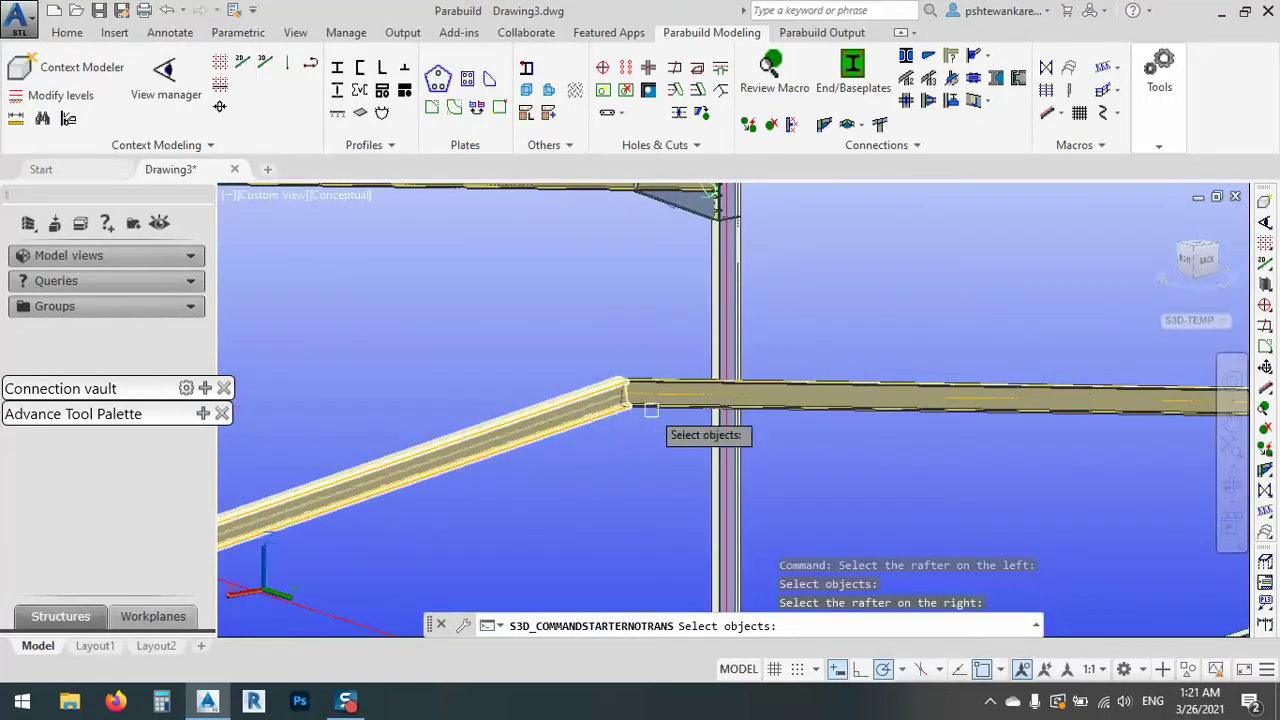
left_click(655, 400)
- Continue the Smartcopy of the apex haunch onto the ridge of the third frame from the end
scroll(560, 405, "down", 5)
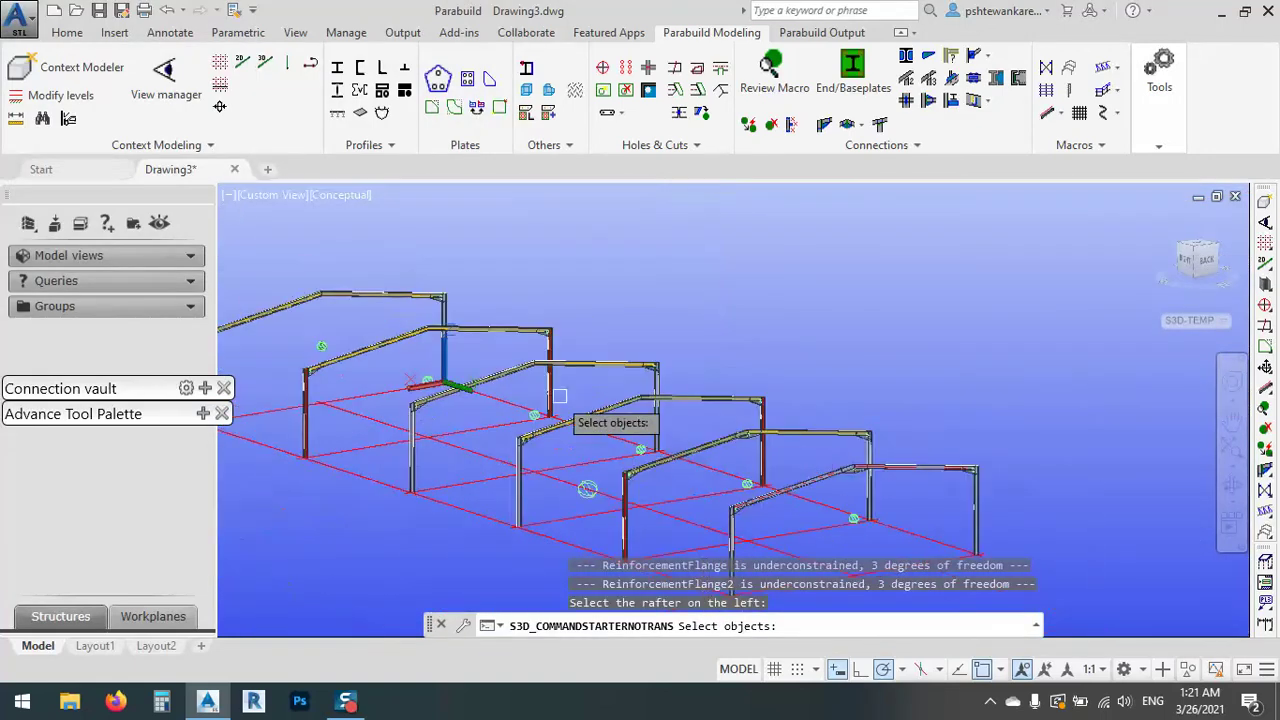
scroll(665, 440, "up", 5)
left_click(665, 442)
left_click(835, 448)
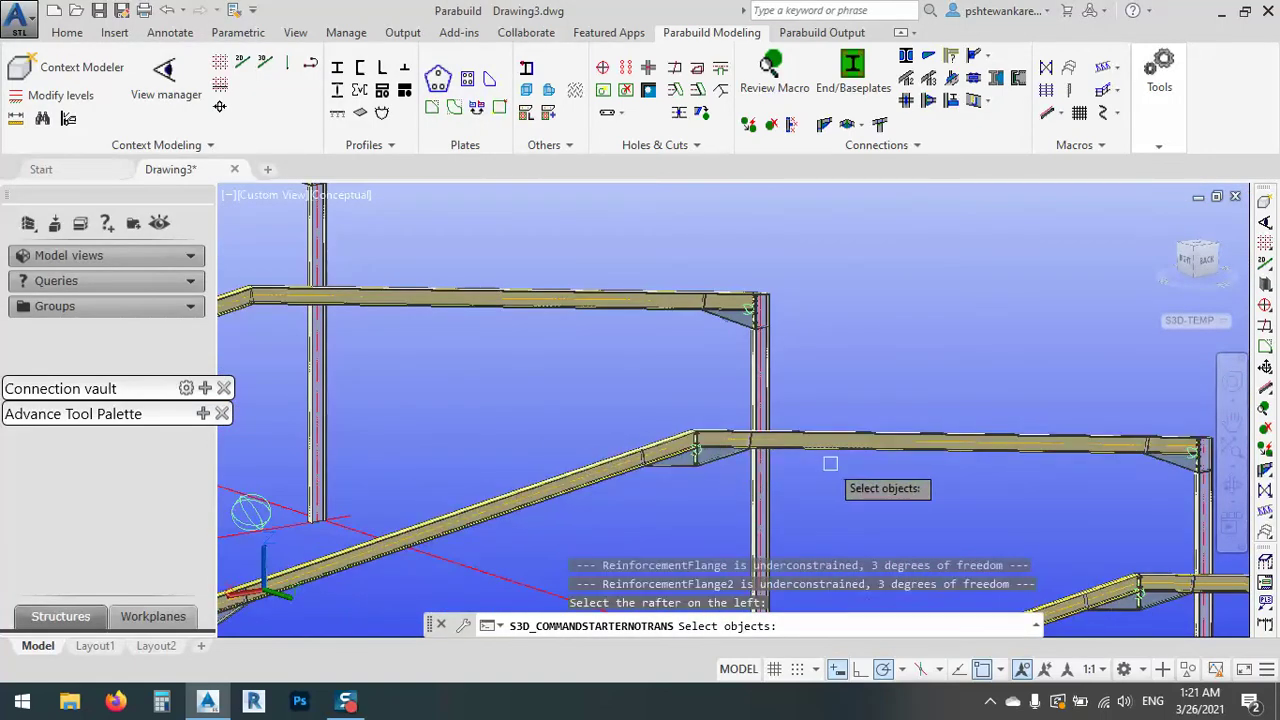
- Smartcopy the apex haunch onto both rafters at the ridges of the fourth and fifth frames
scroll(861, 407, "down", 5)
scroll(667, 375, "up", 5)
scroll(663, 370, "up", 2)
left_click(740, 330)
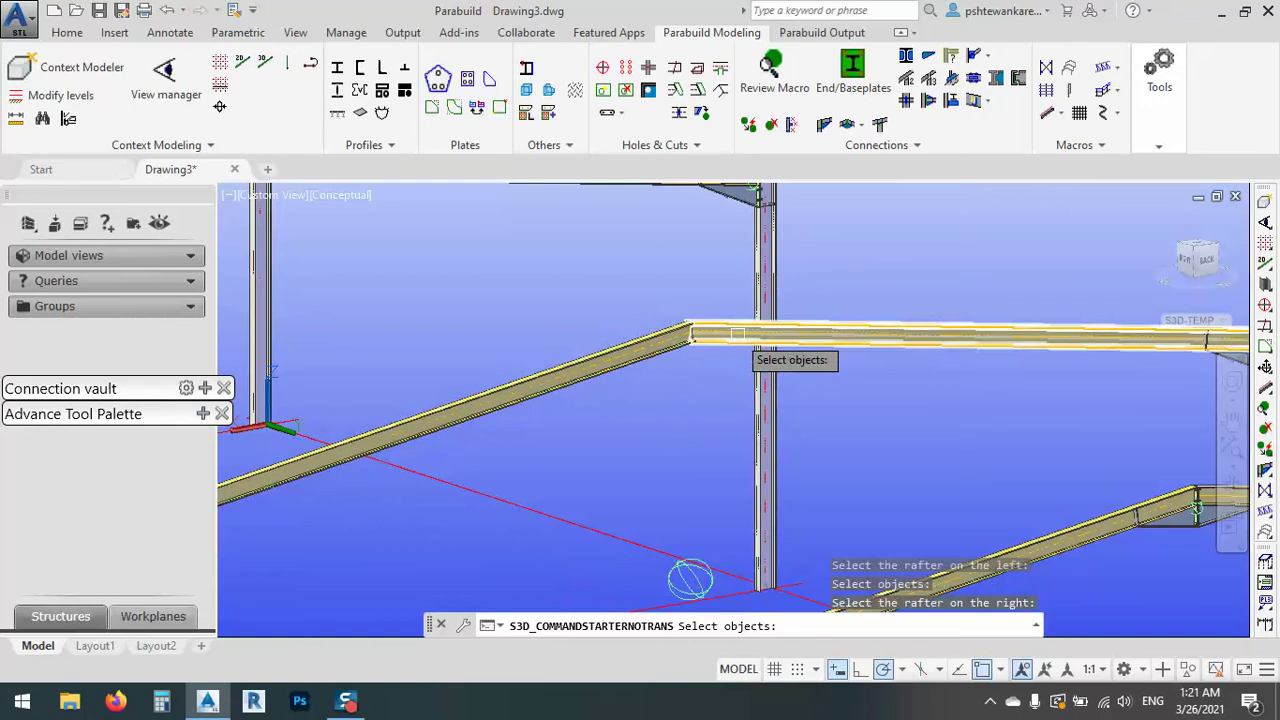
left_click(752, 408)
scroll(647, 367, "down", 5)
scroll(647, 367, "up", 5)
left_click(608, 372)
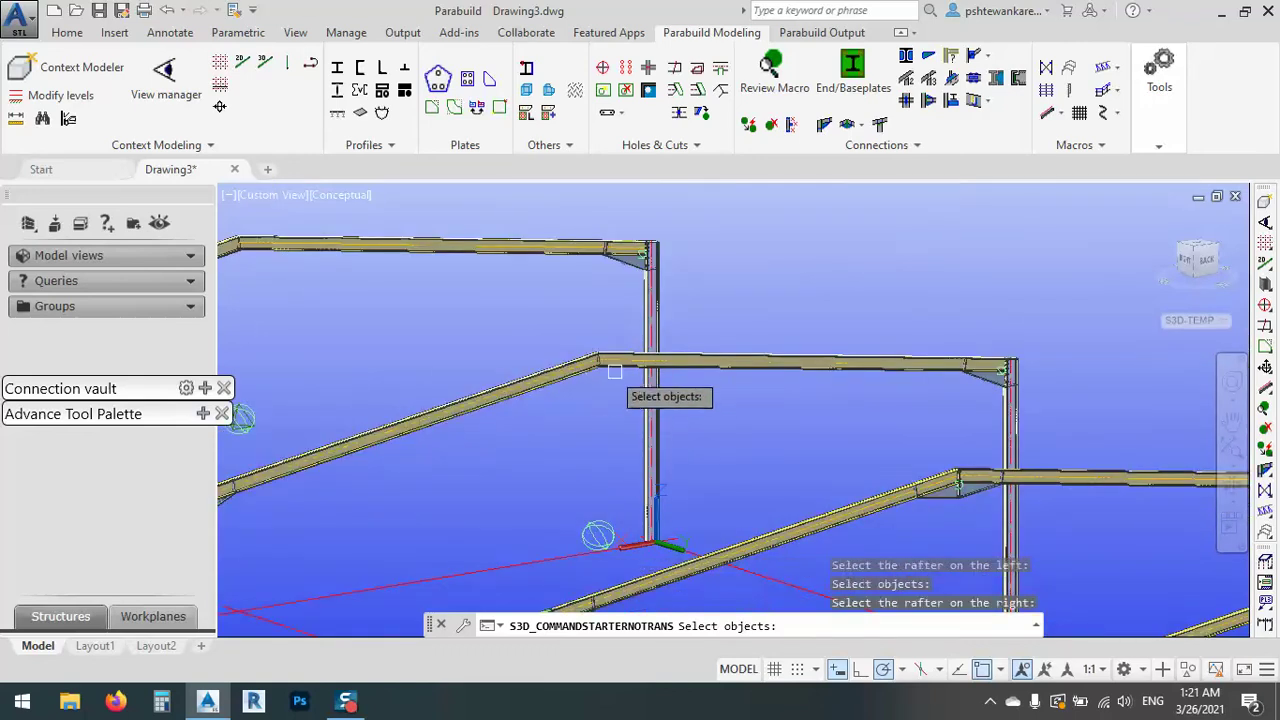
left_click(622, 366)
- Smartcopy the apex haunch onto the last frame's two rafters and finish the copying
scroll(713, 412, "down", 4)
scroll(713, 412, "up", 5)
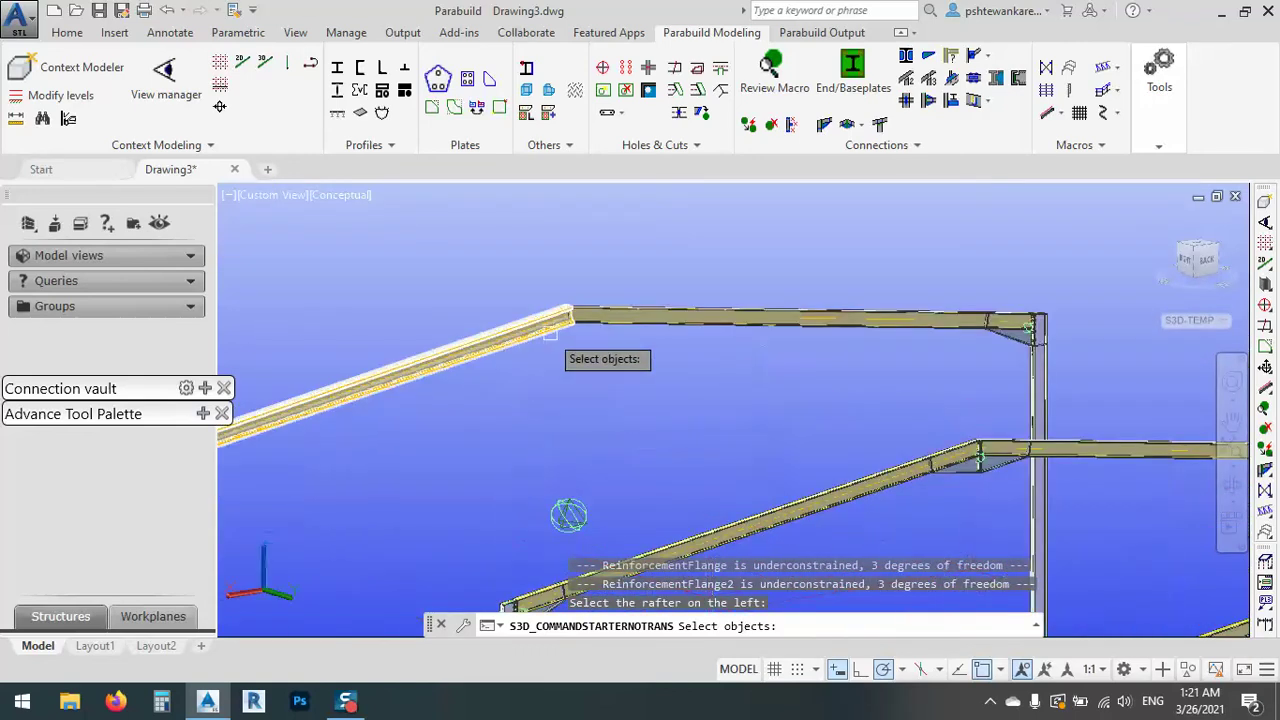
left_click(590, 322)
left_click(593, 323)
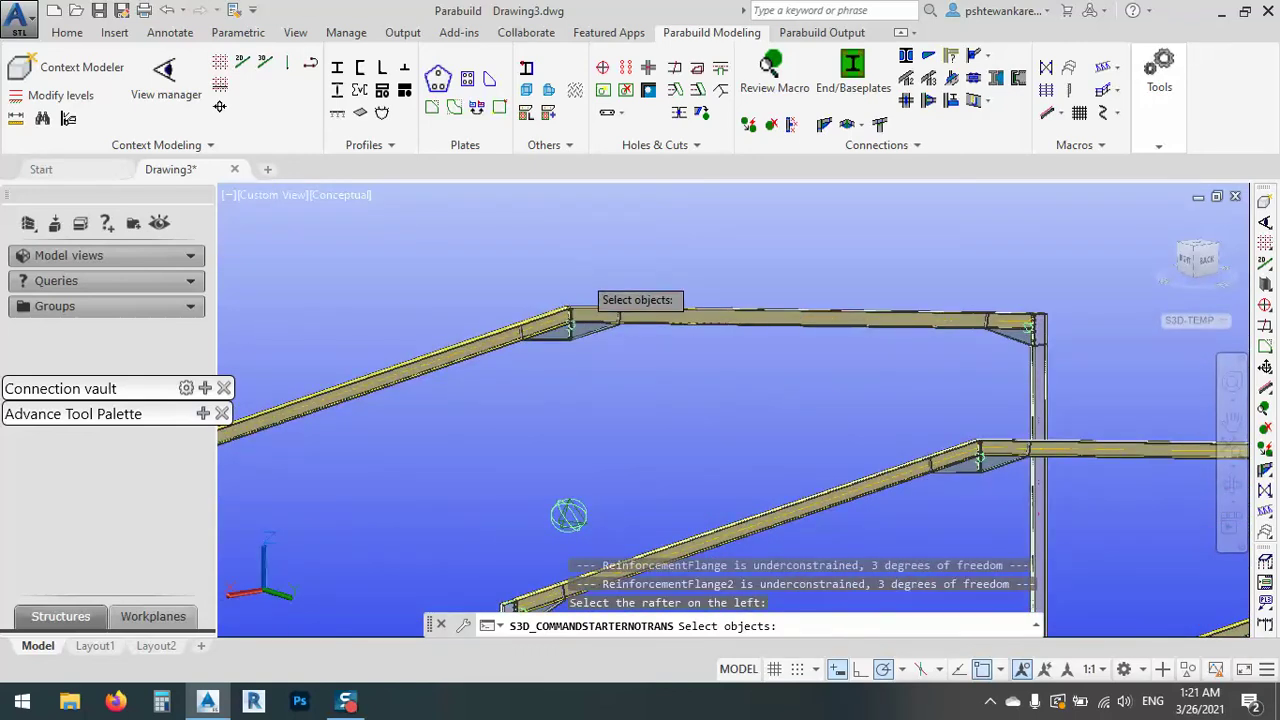
key("Return")
left_click(432, 440)
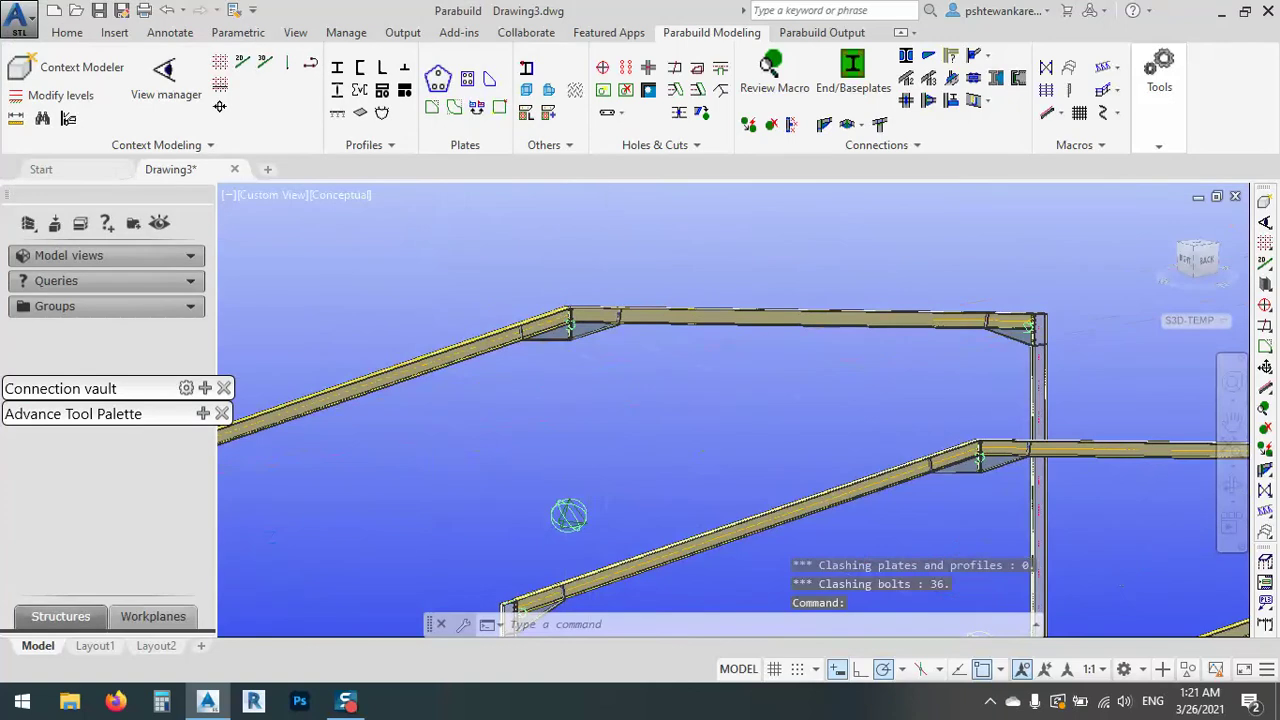
- Start a Wall cladding with RHS80x40x3 purlins drawn between the base members
scroll(640, 410, "down", 8)
scroll(600, 251, "up", 1)
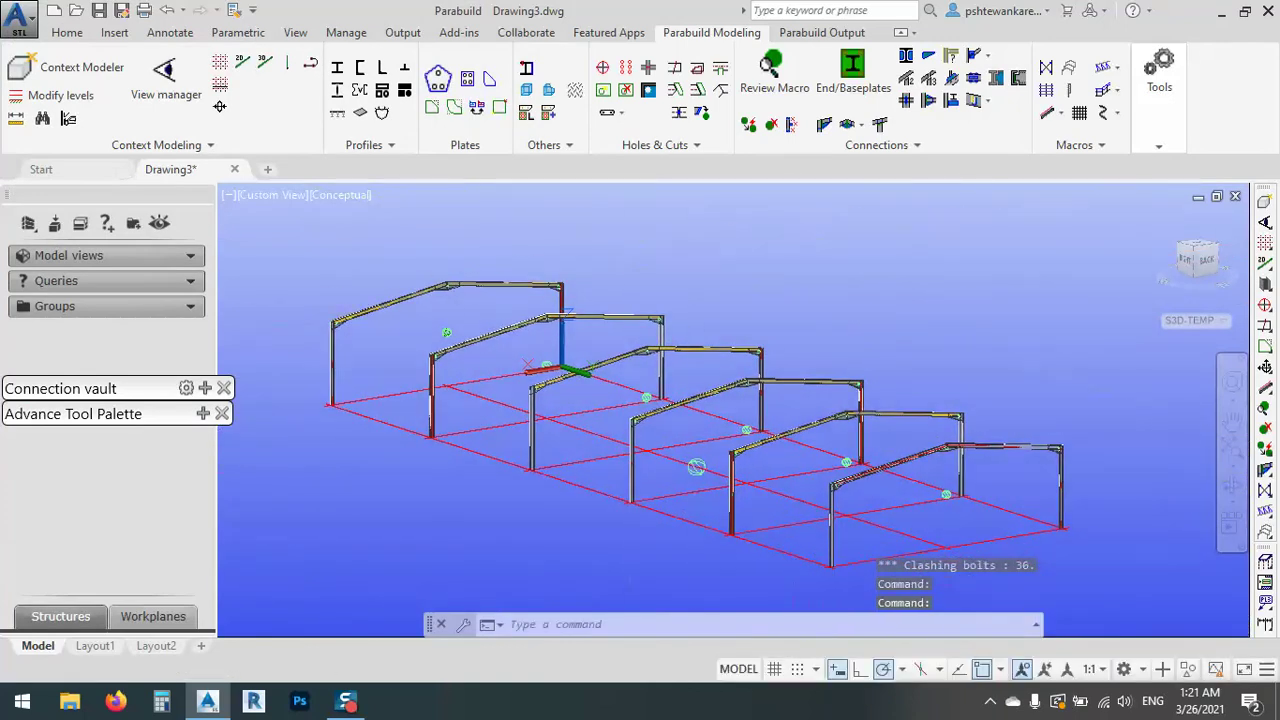
middle_click_drag(620, 240, 748, 238, "shift")
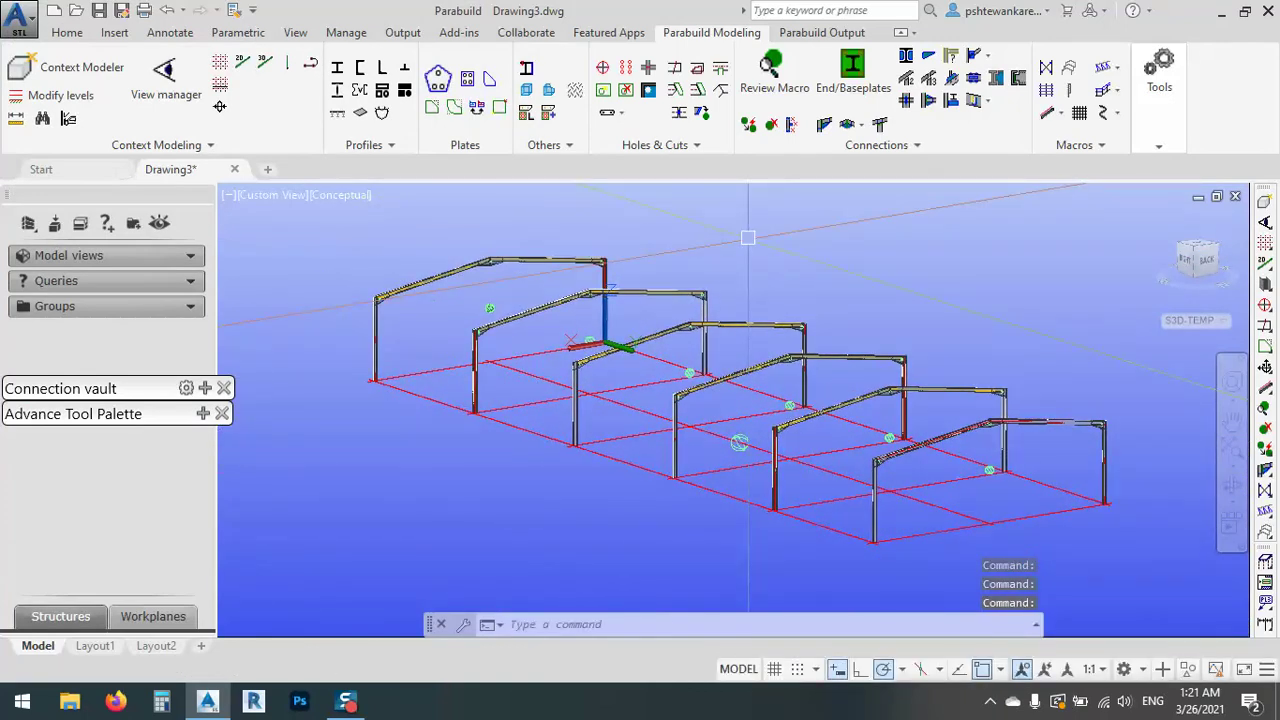
left_click(1044, 98)
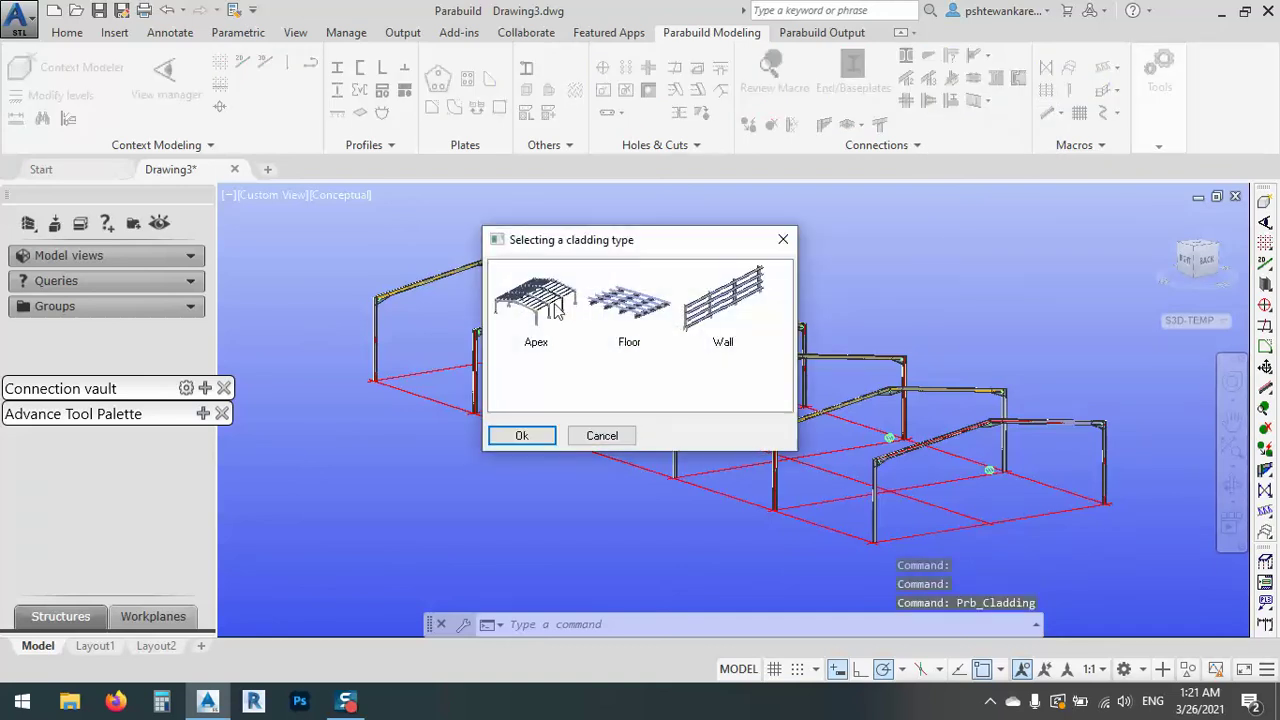
left_click(736, 316)
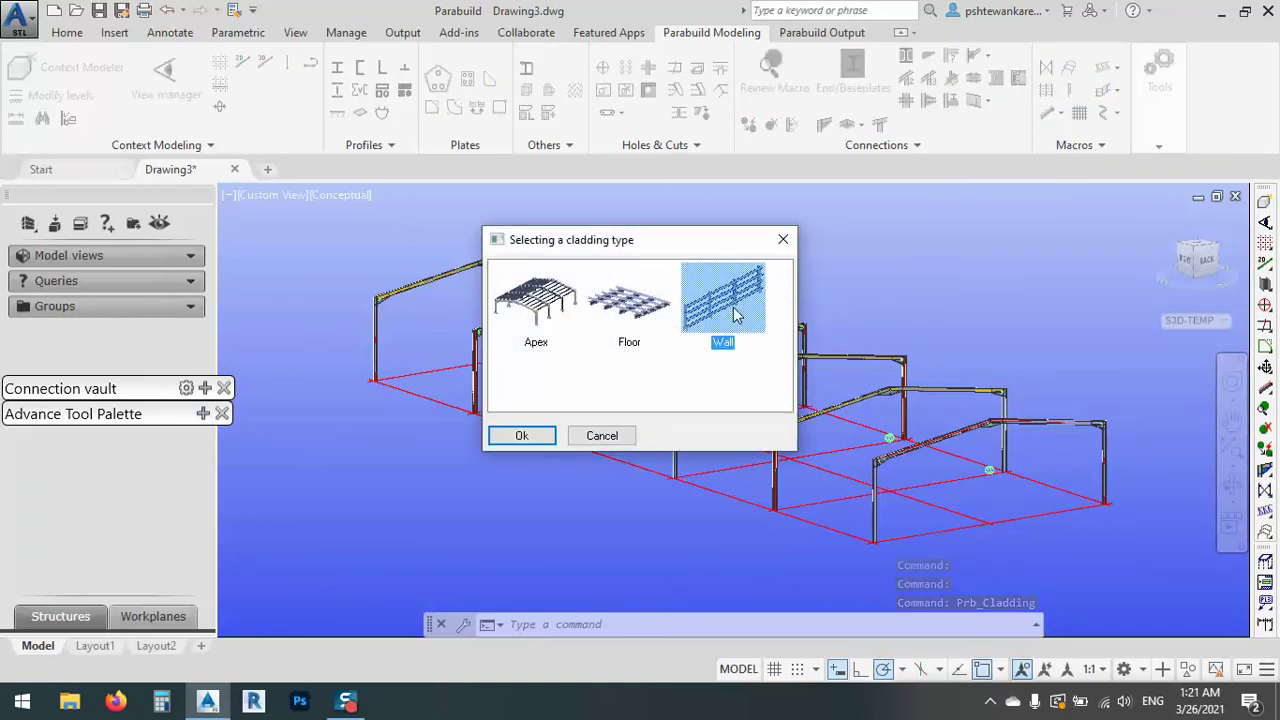
left_click(522, 435)
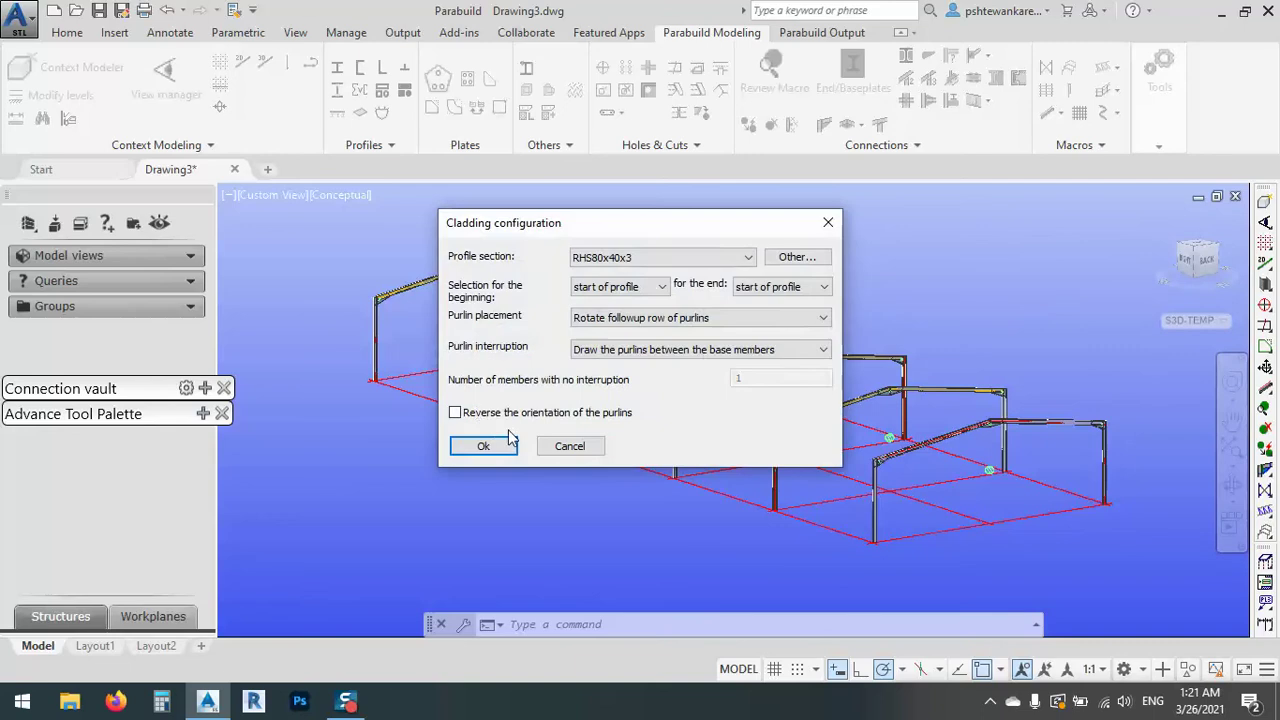
left_click(484, 446)
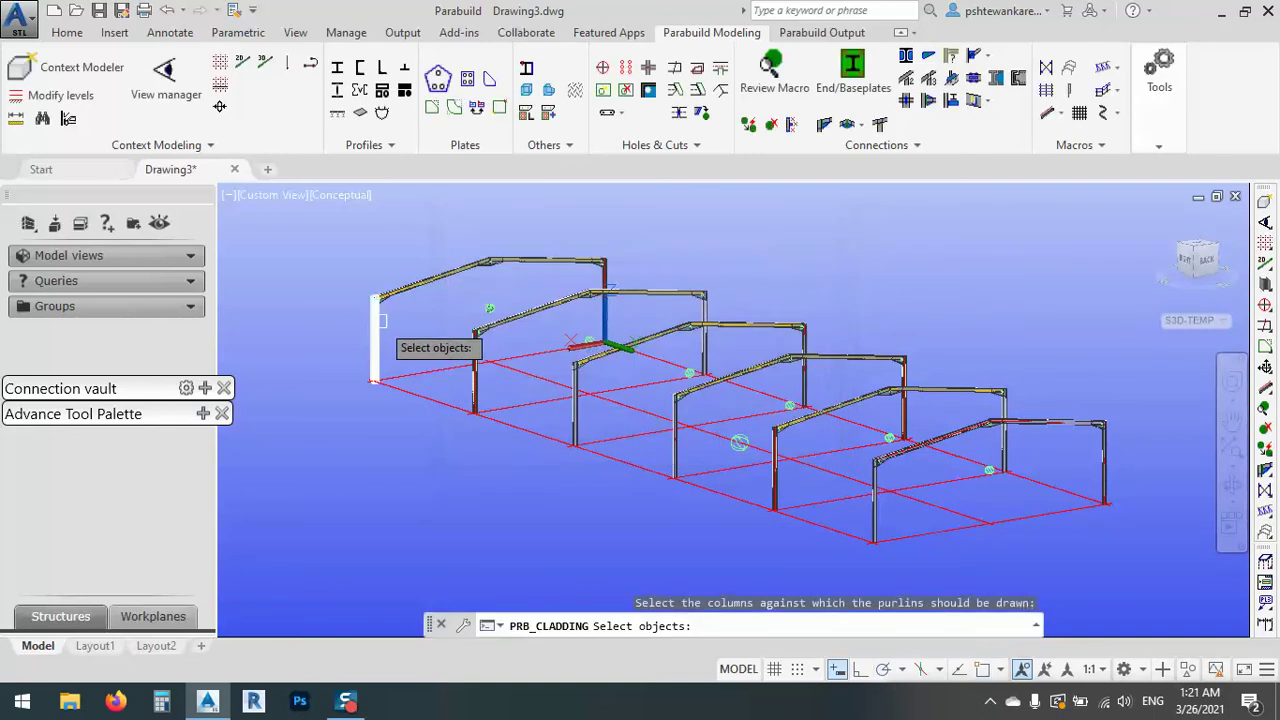
- Select the six columns along one long side of the building as supports for the wall purlins
left_click(377, 338)
left_click(477, 375)
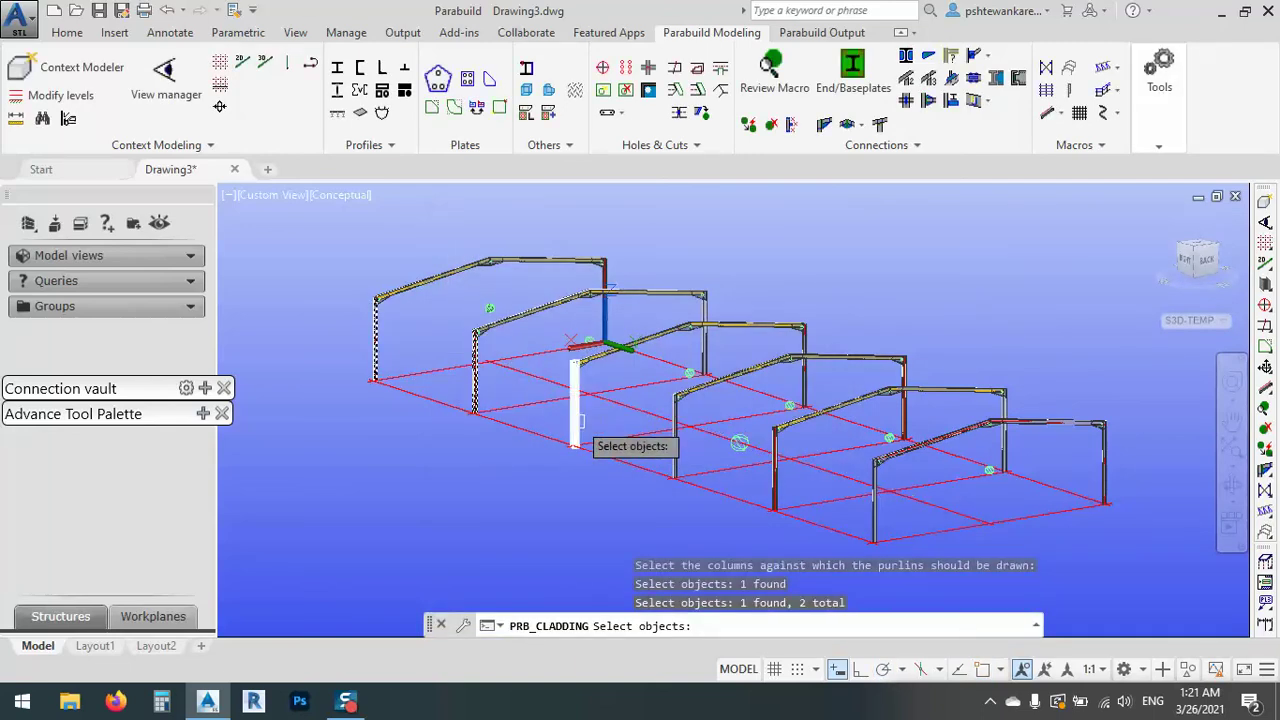
left_click(577, 421)
left_click(678, 452)
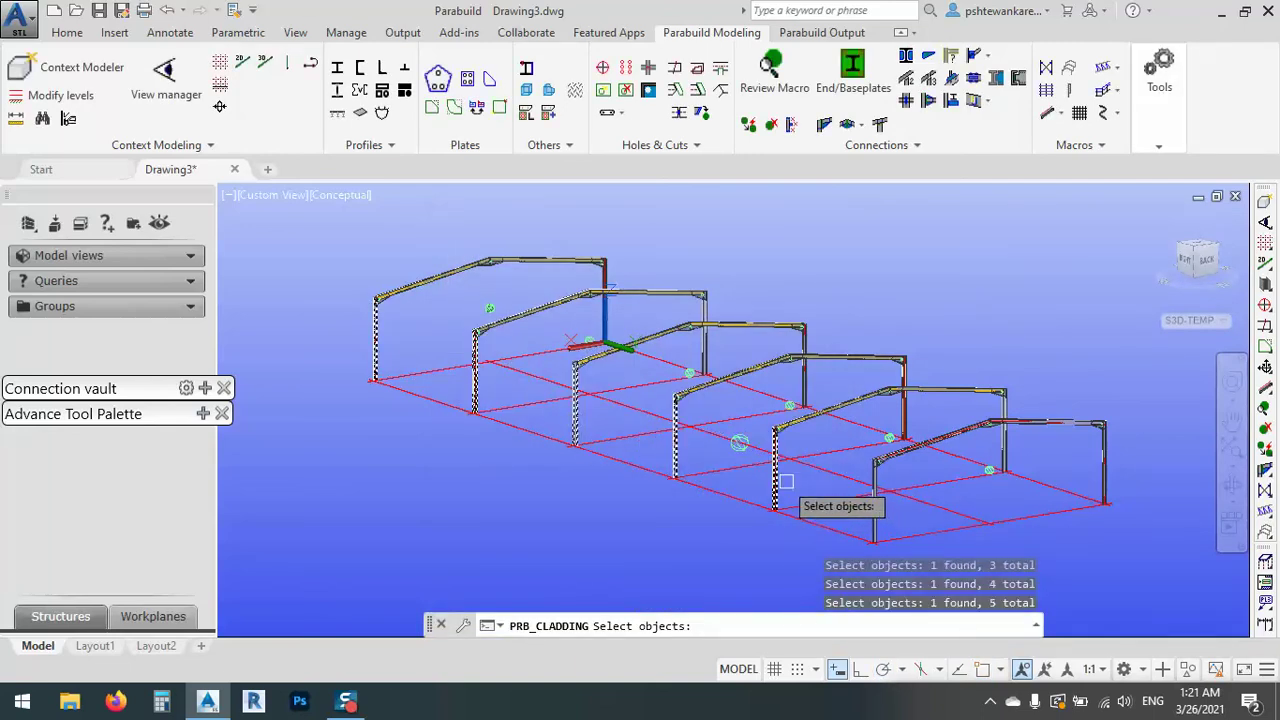
left_click(776, 482)
left_click(872, 511)
key("Return")
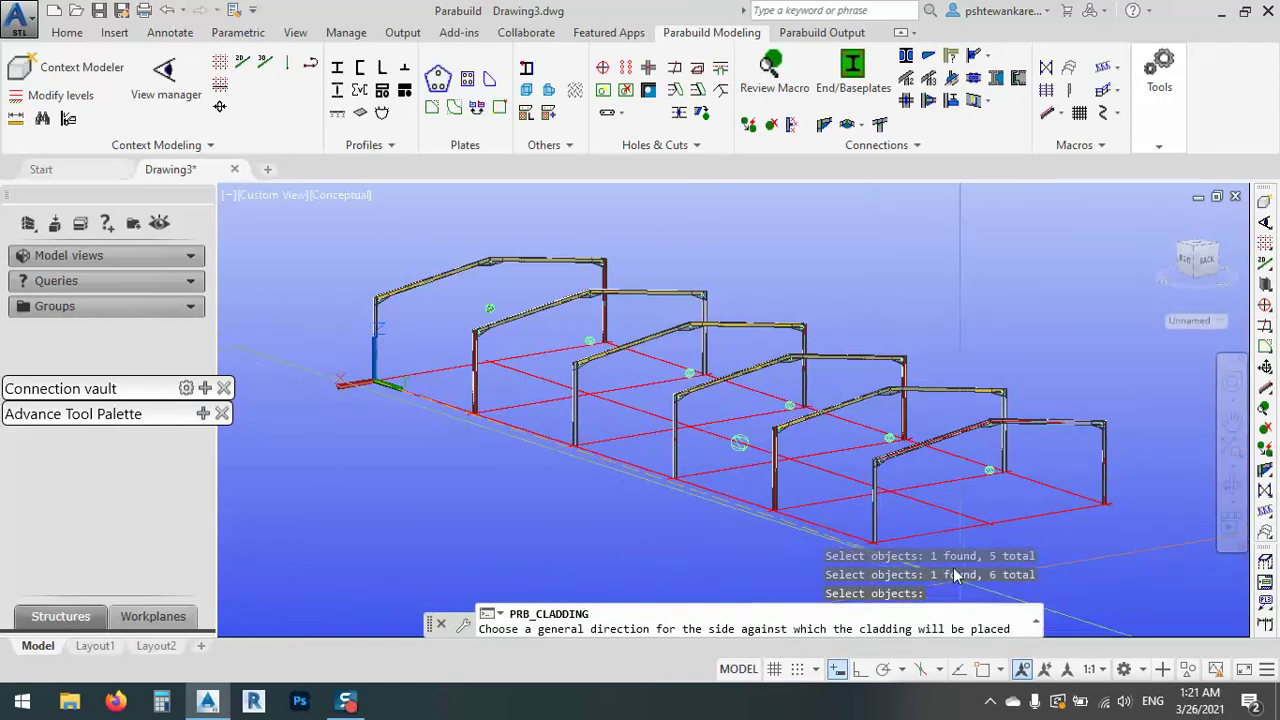
- Enable polar tracking, set the cladding direction along the column line, and dismiss the proxy notice
middle_click_drag(765, 520, 552, 419)
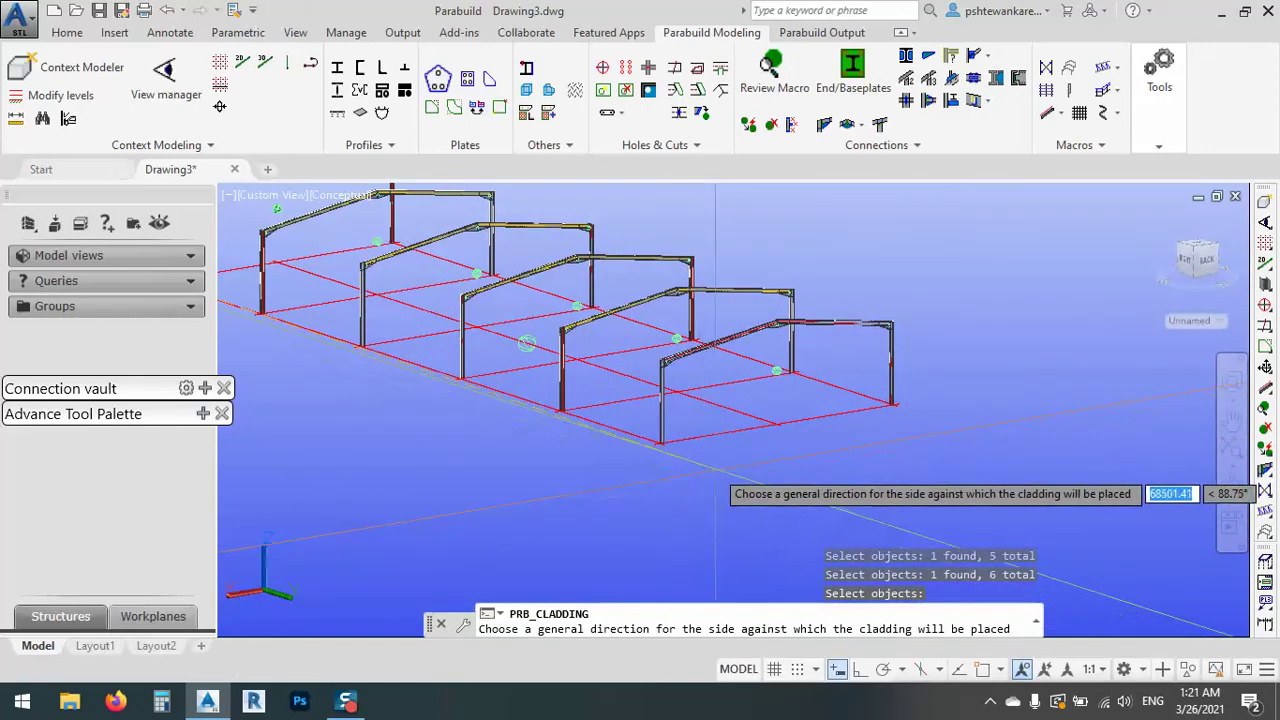
left_click(884, 676)
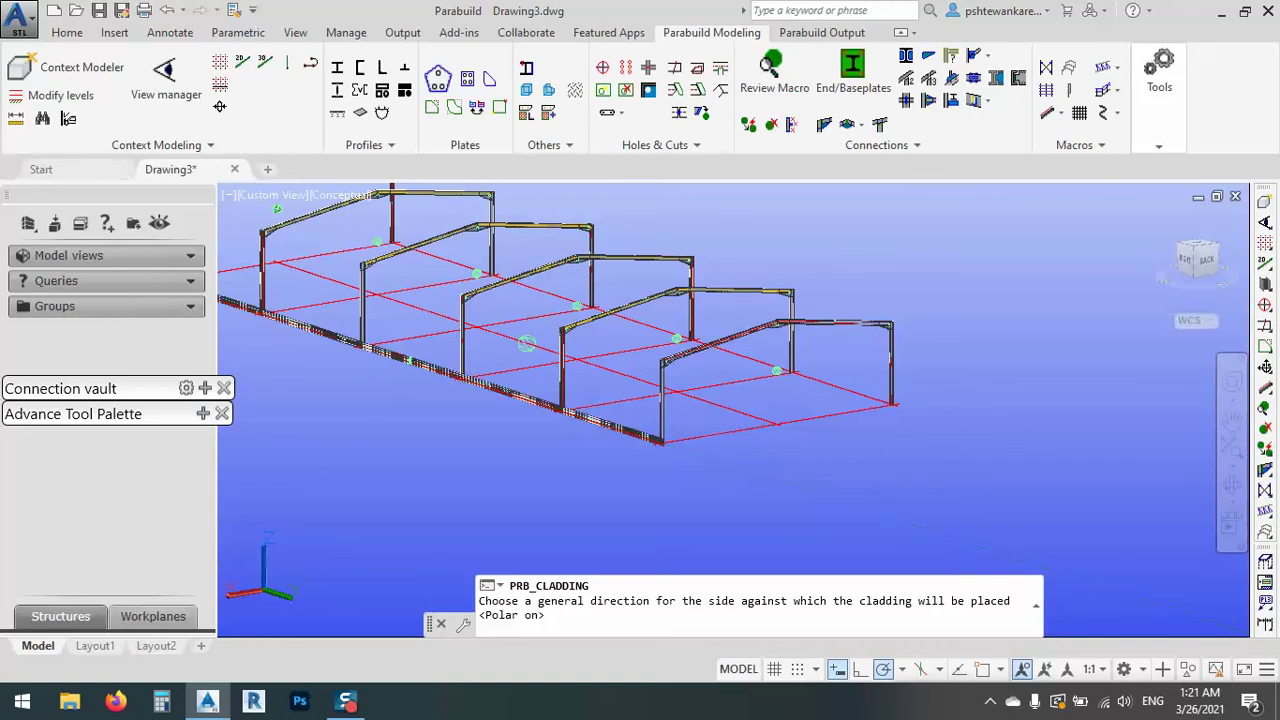
left_click(783, 487)
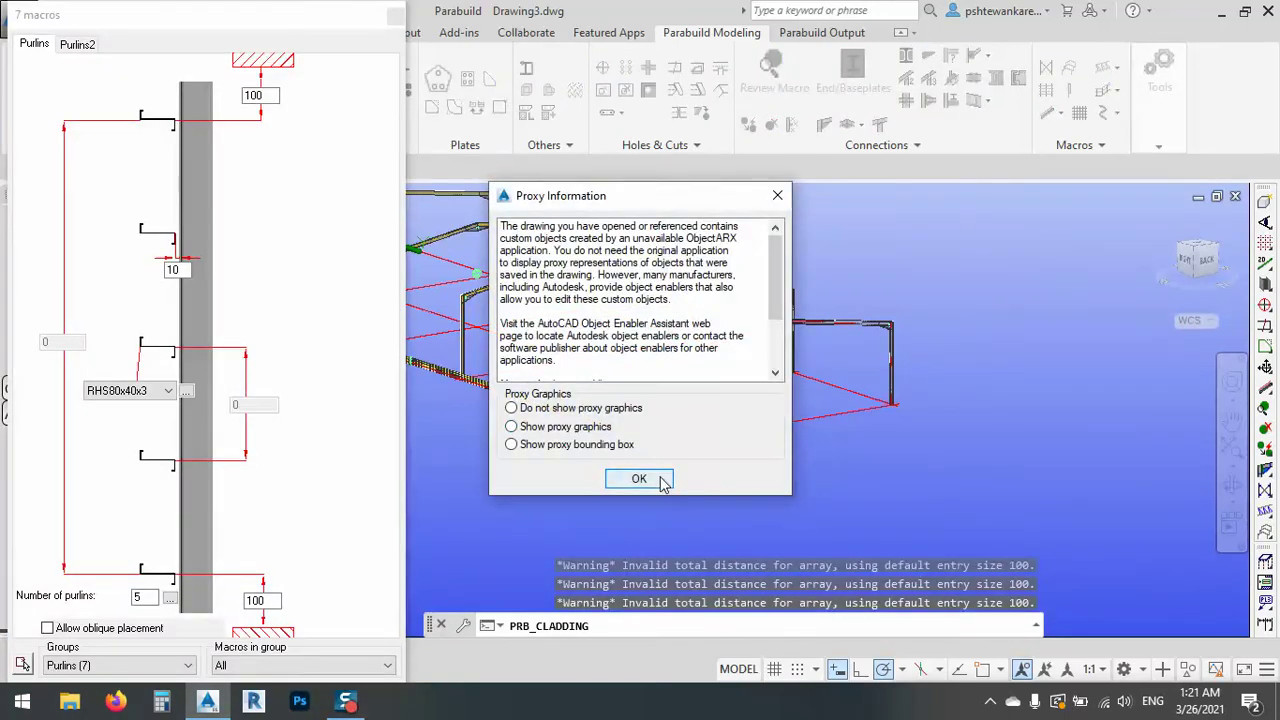
left_click(639, 479)
- Examine the generated wall purlins at the end column and check their overhang and offset settings
scroll(710, 450, "down", 2)
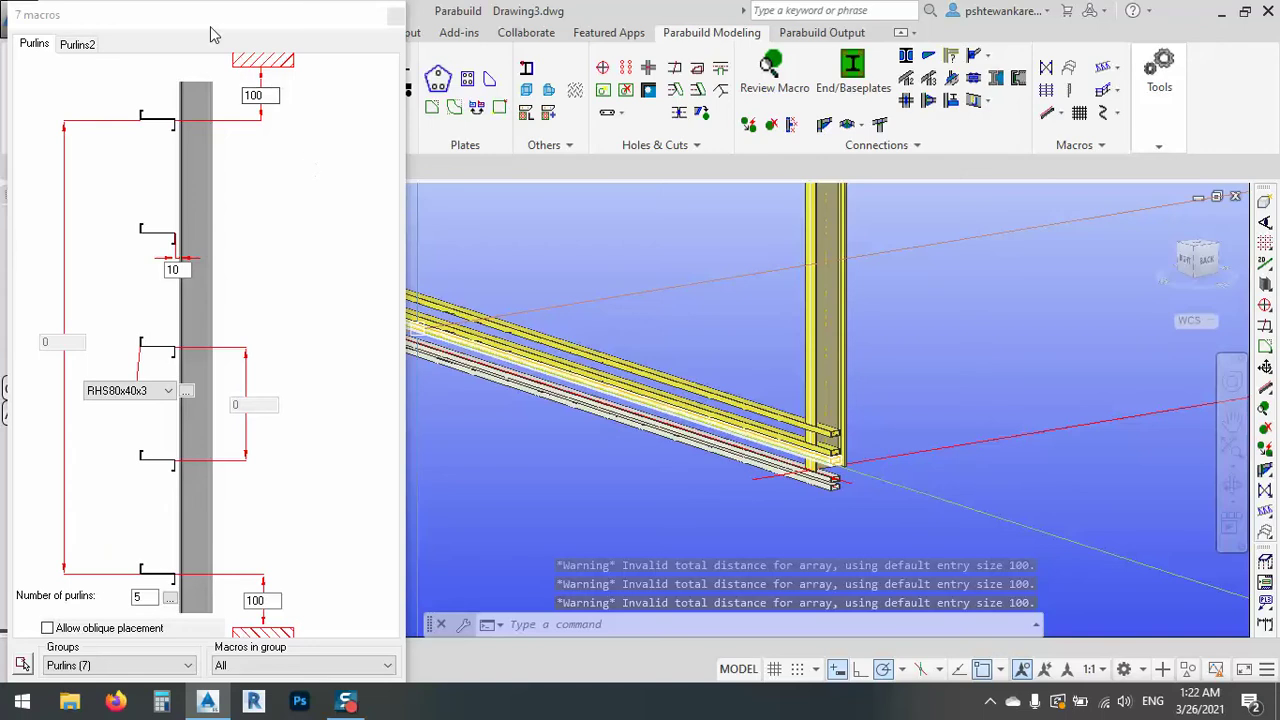
left_click_drag(210, 20, 366, 20)
left_click(240, 45)
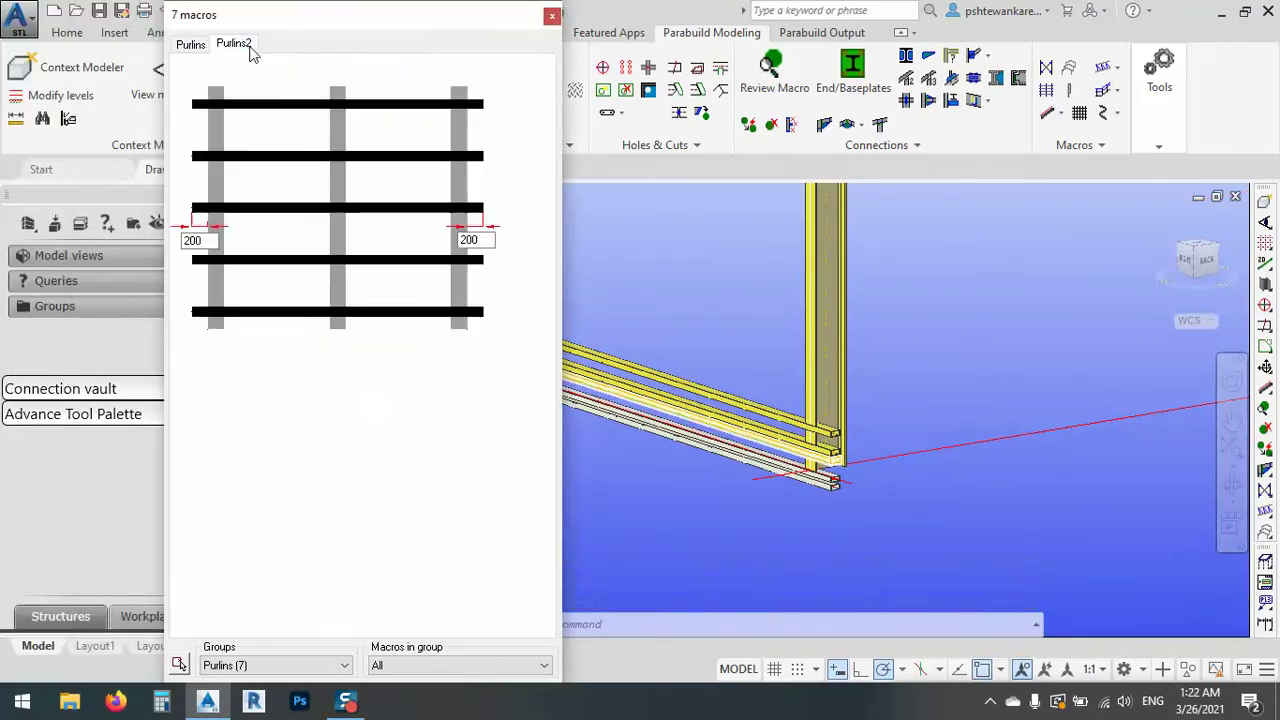
left_click(190, 45)
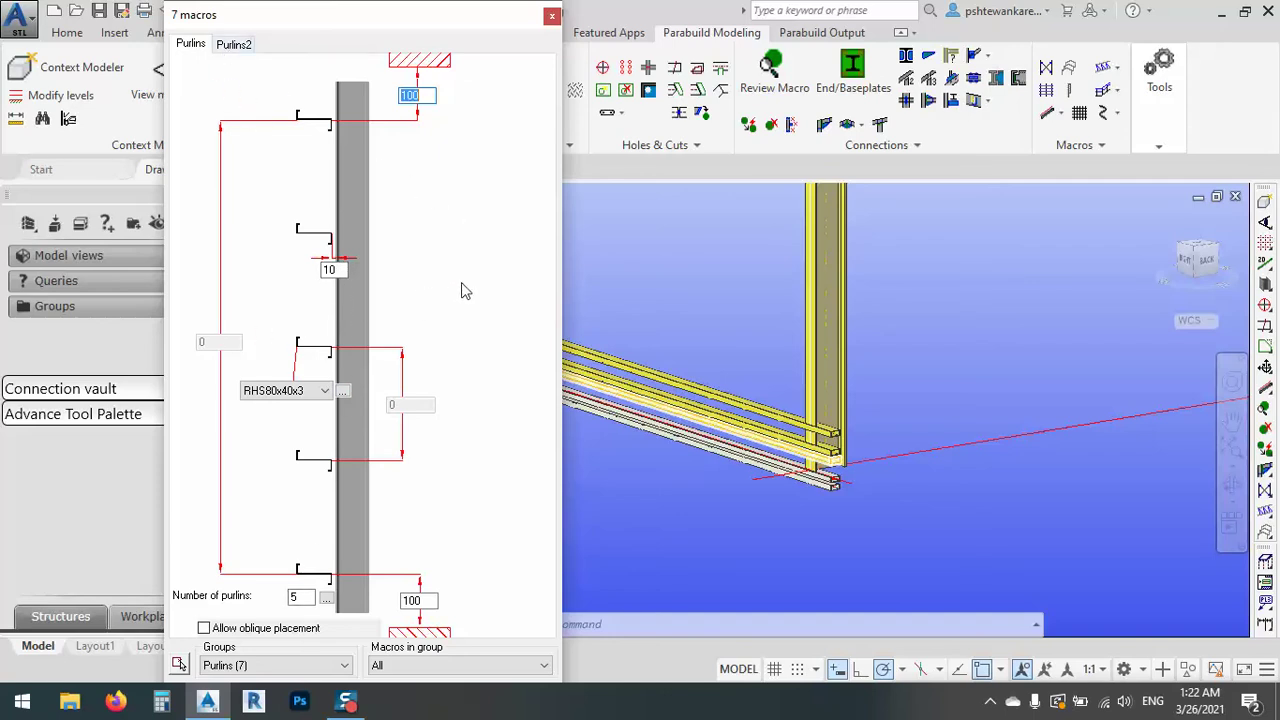
middle_click_drag(640, 470, 880, 318)
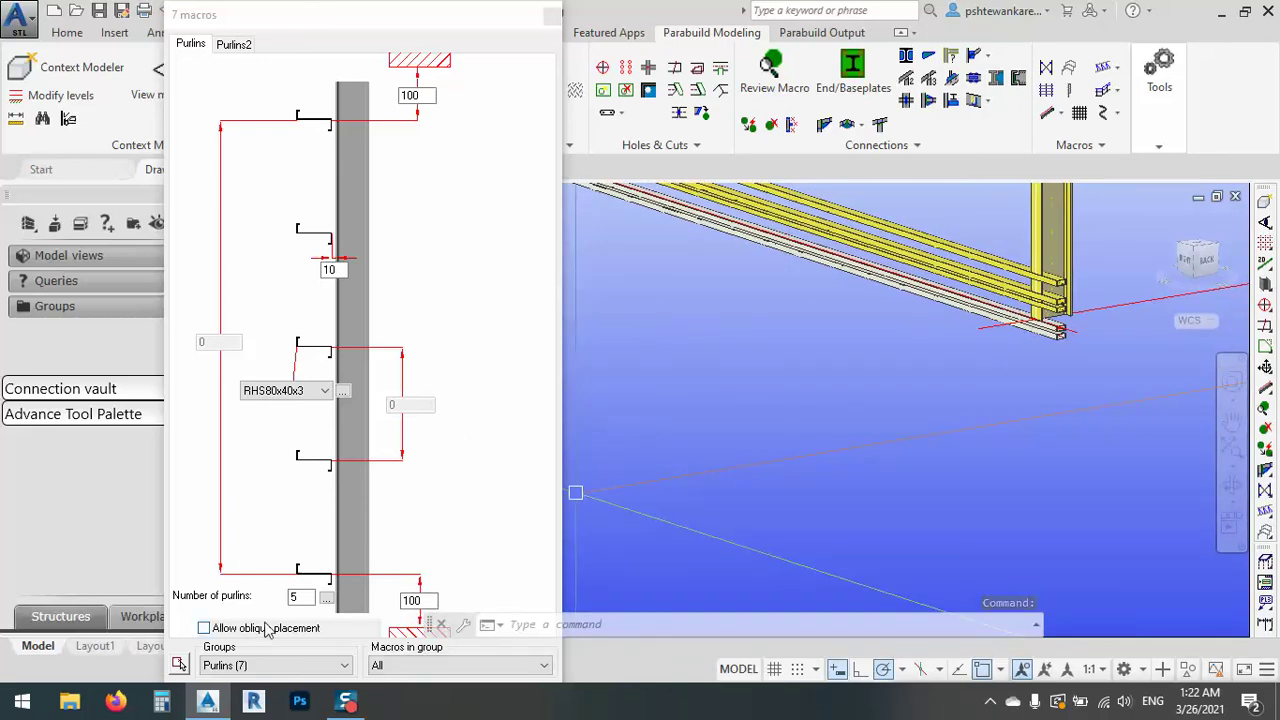
- Enable the individual distance between entries for all five purlins in the array settings
left_click(296, 597)
left_click(327, 598)
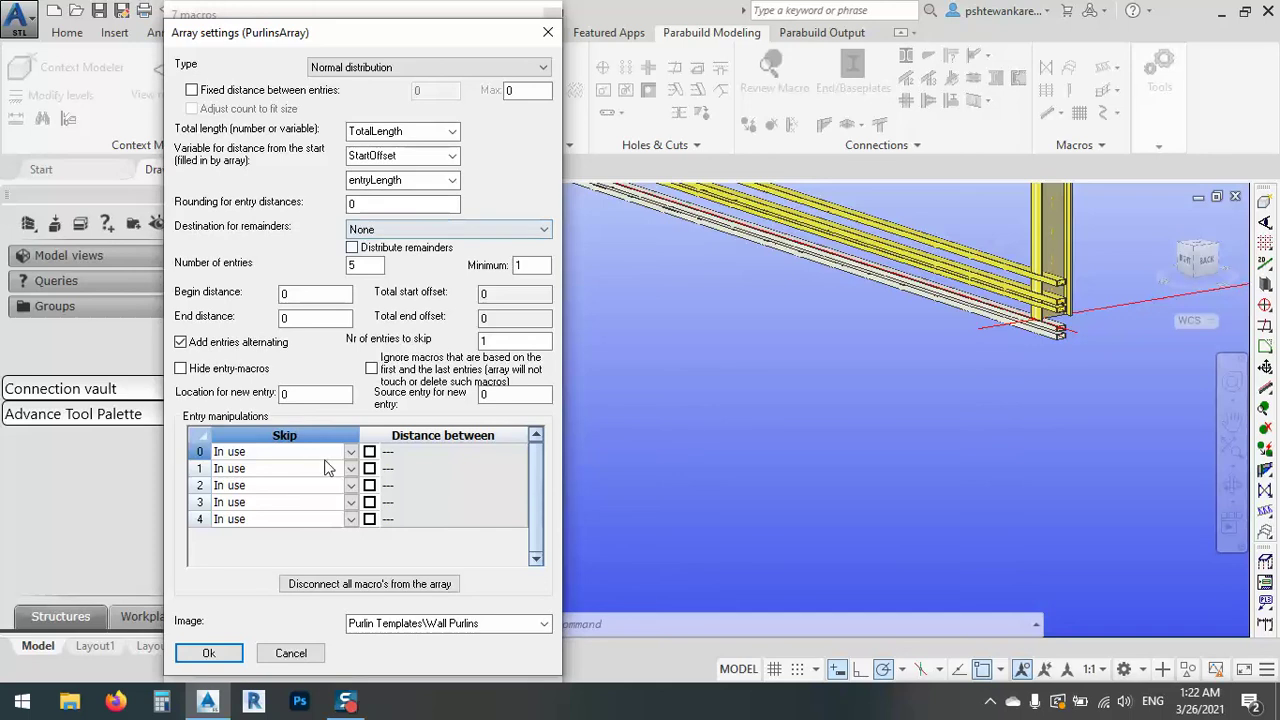
left_click(370, 452)
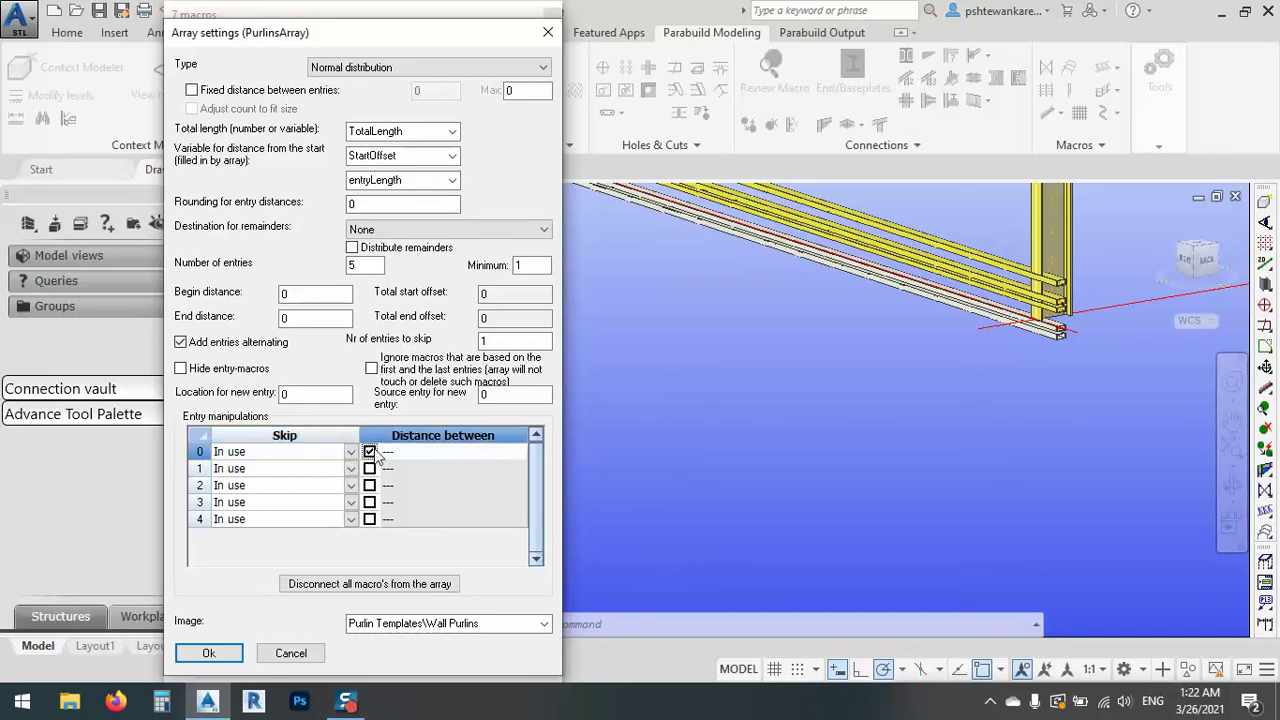
left_click(370, 469)
left_click(370, 486)
left_click(370, 503)
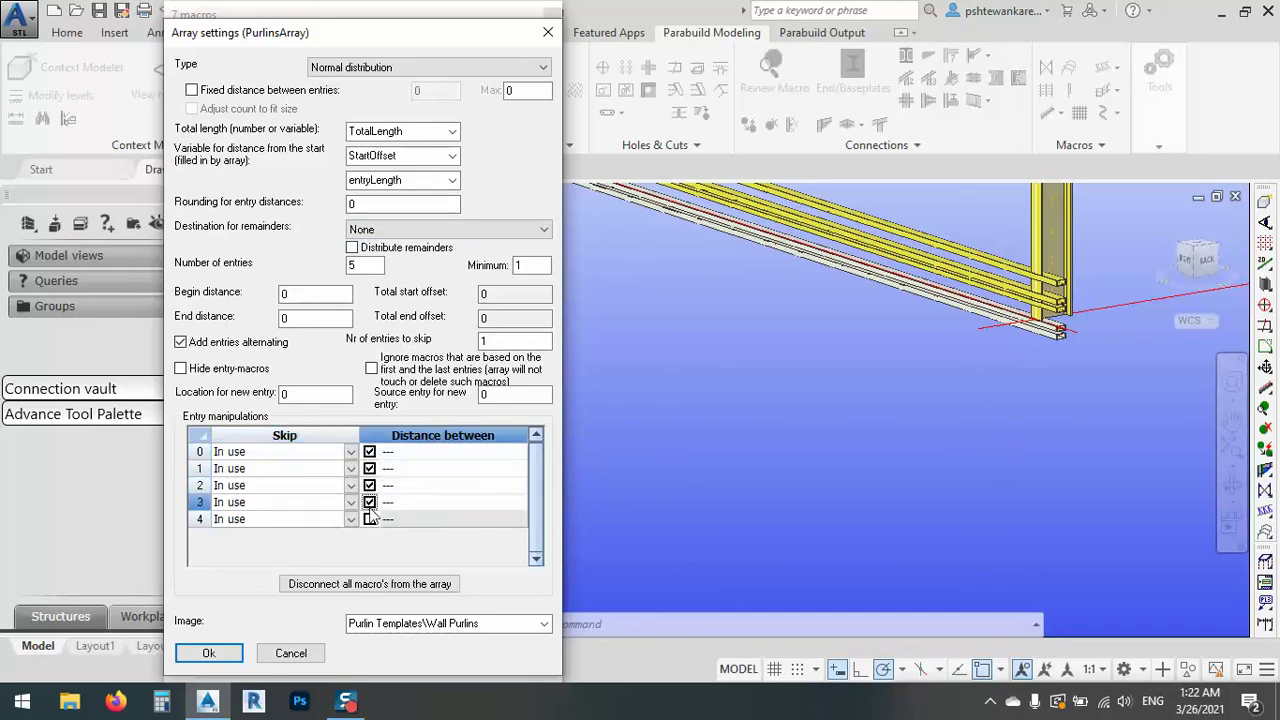
left_click(370, 520)
left_click(208, 653)
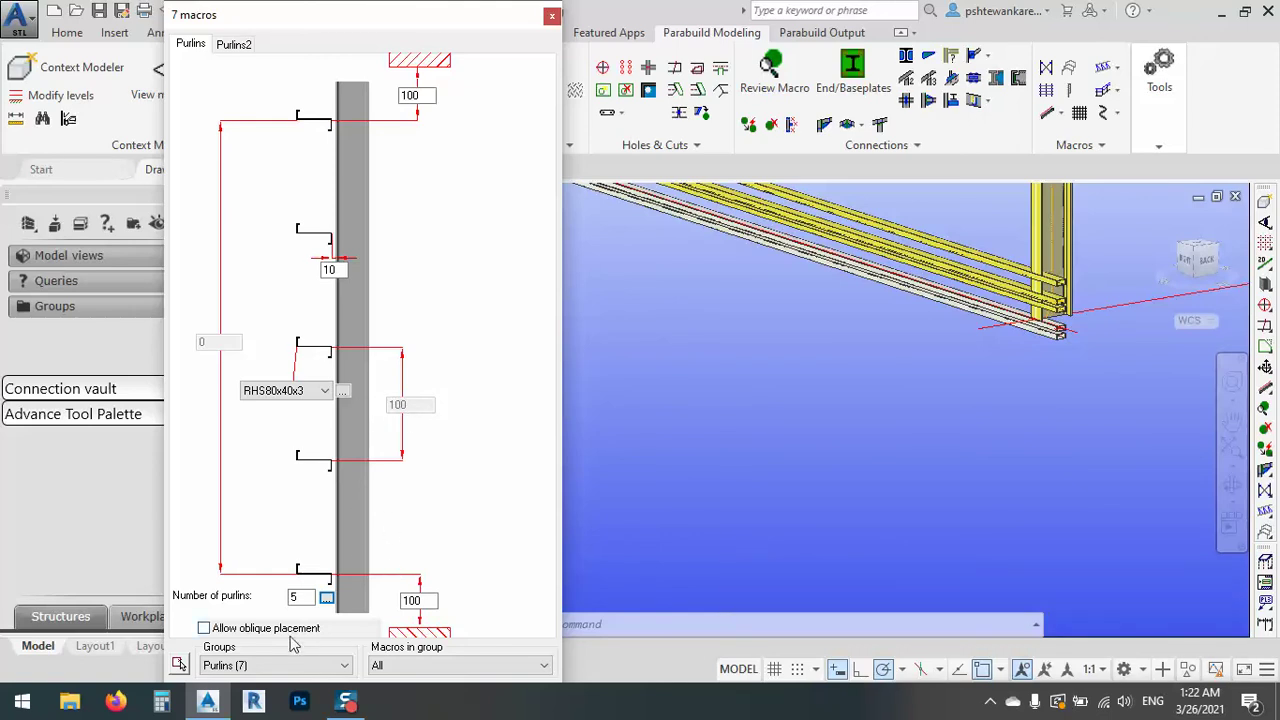
- Check the purlin profile's placement settings and the end overhang settings of the purlins
left_click(342, 391)
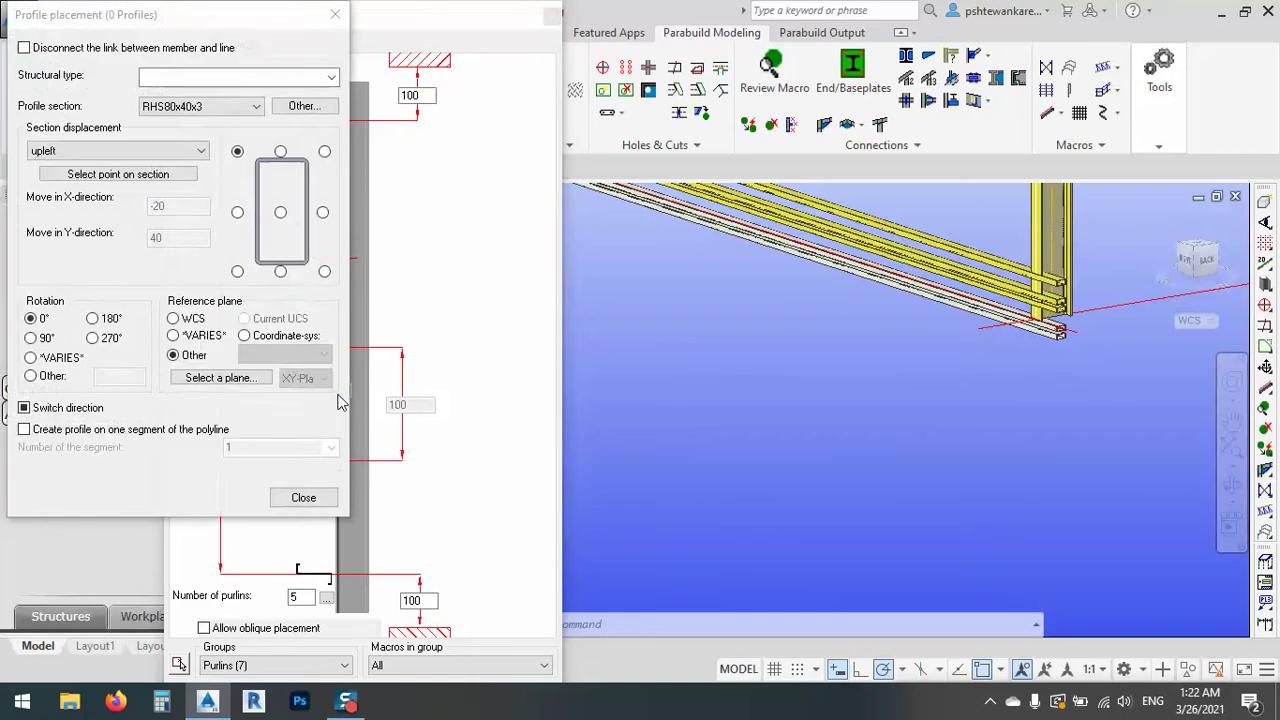
left_click(303, 497)
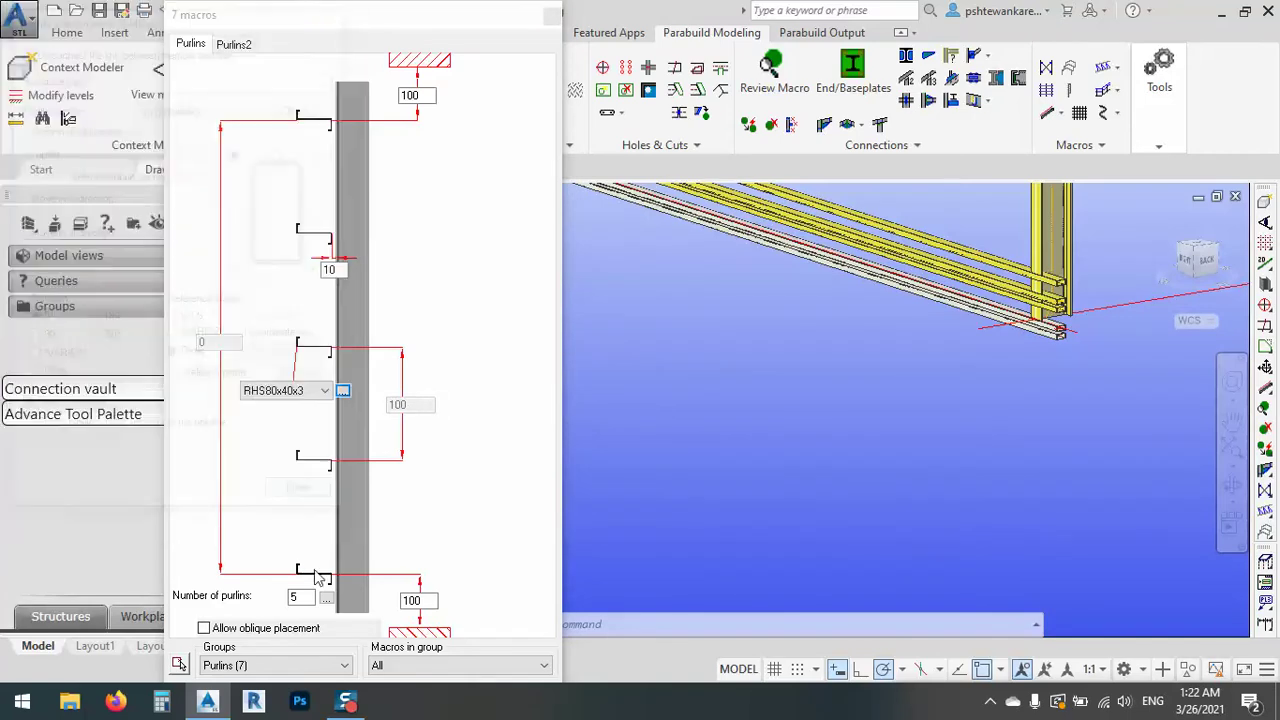
left_click(240, 44)
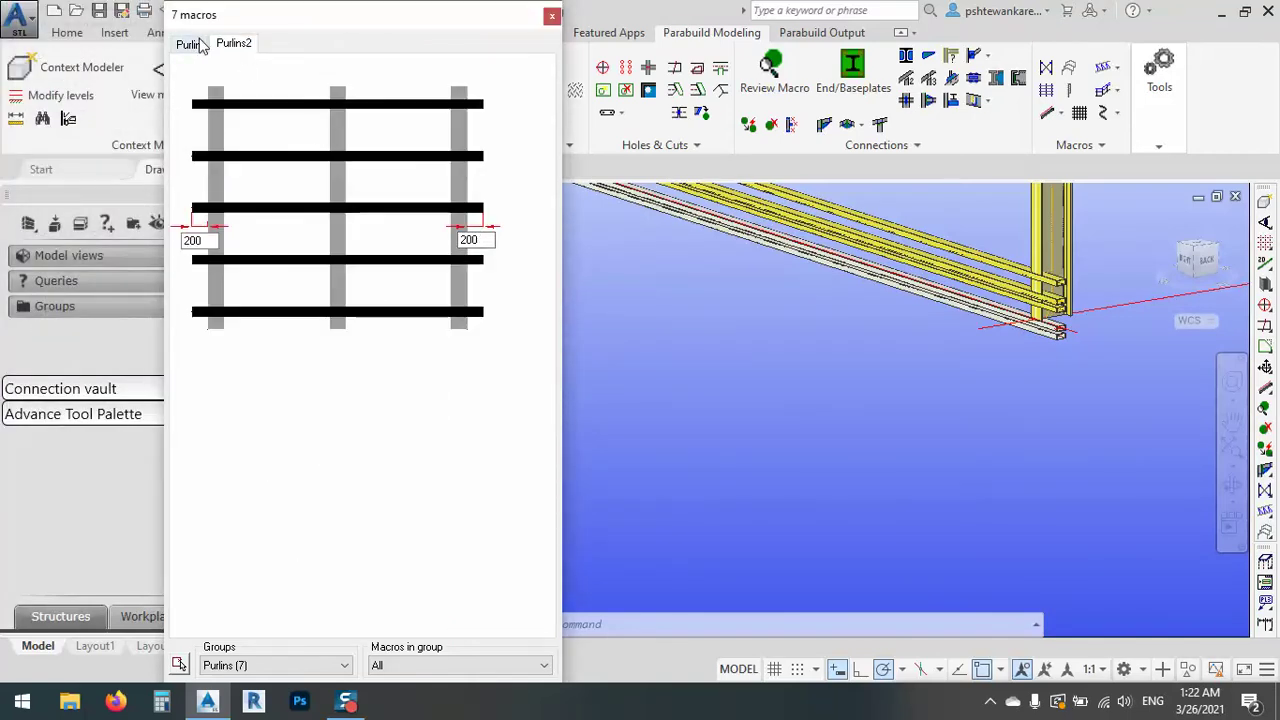
left_click(192, 44)
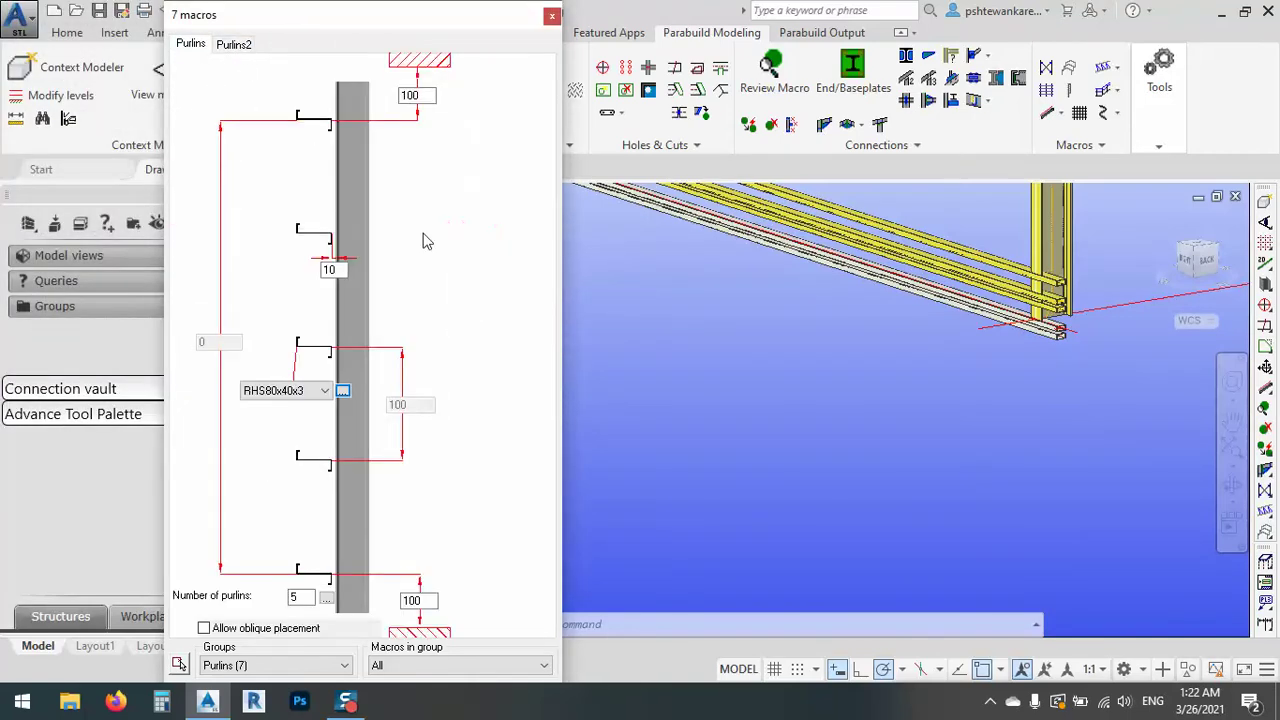
- Reopen the purlin array settings and set both the total length and the entry length variable to *VARIES*
left_click(326, 599)
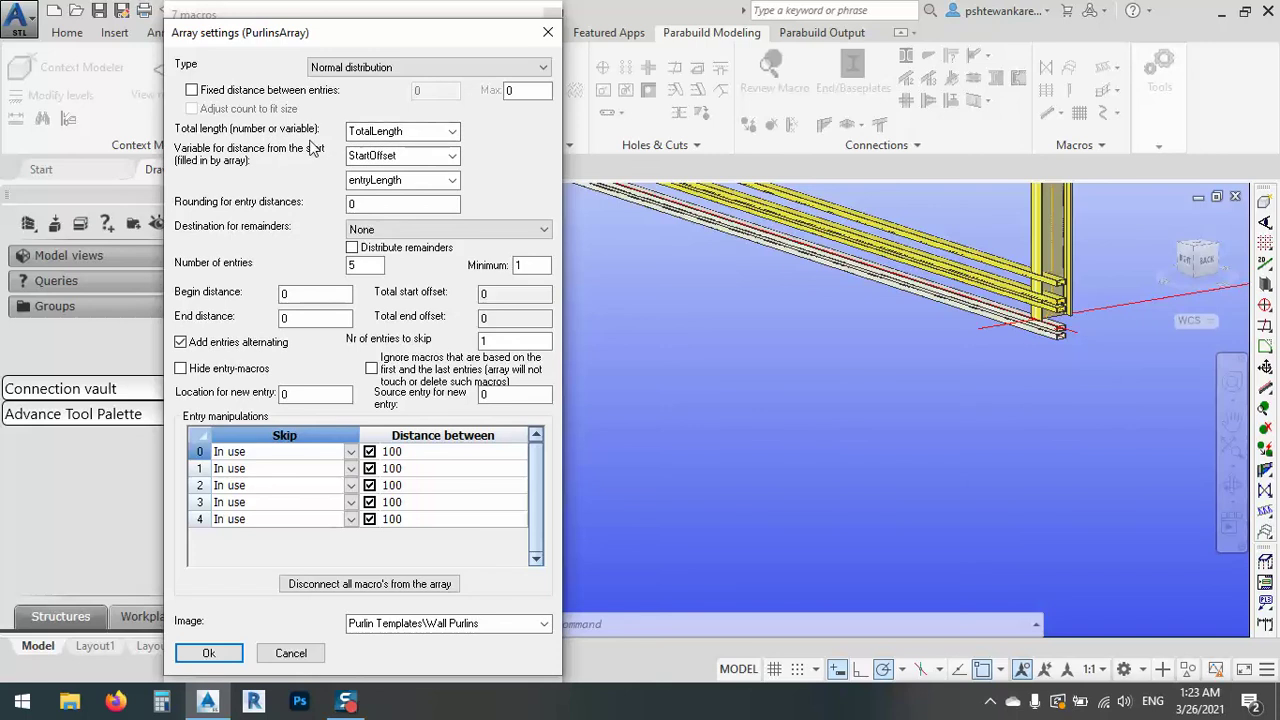
left_click(448, 133)
left_click(452, 135)
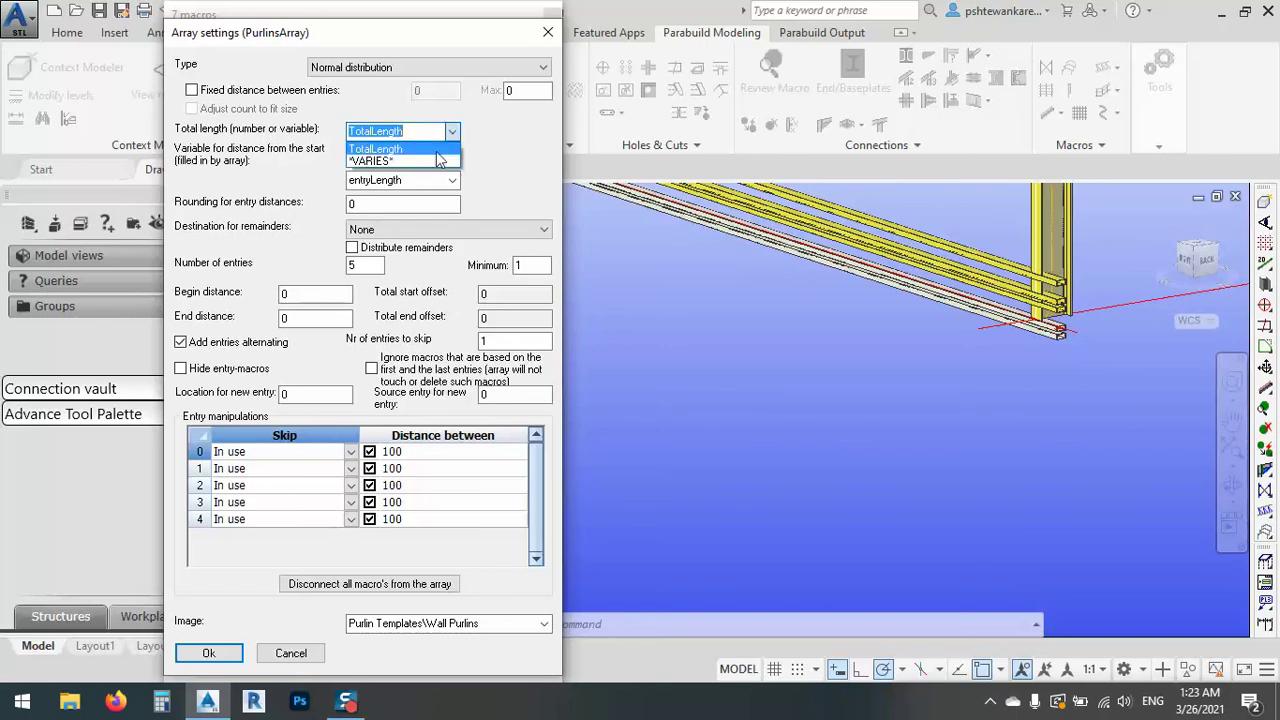
left_click(418, 160)
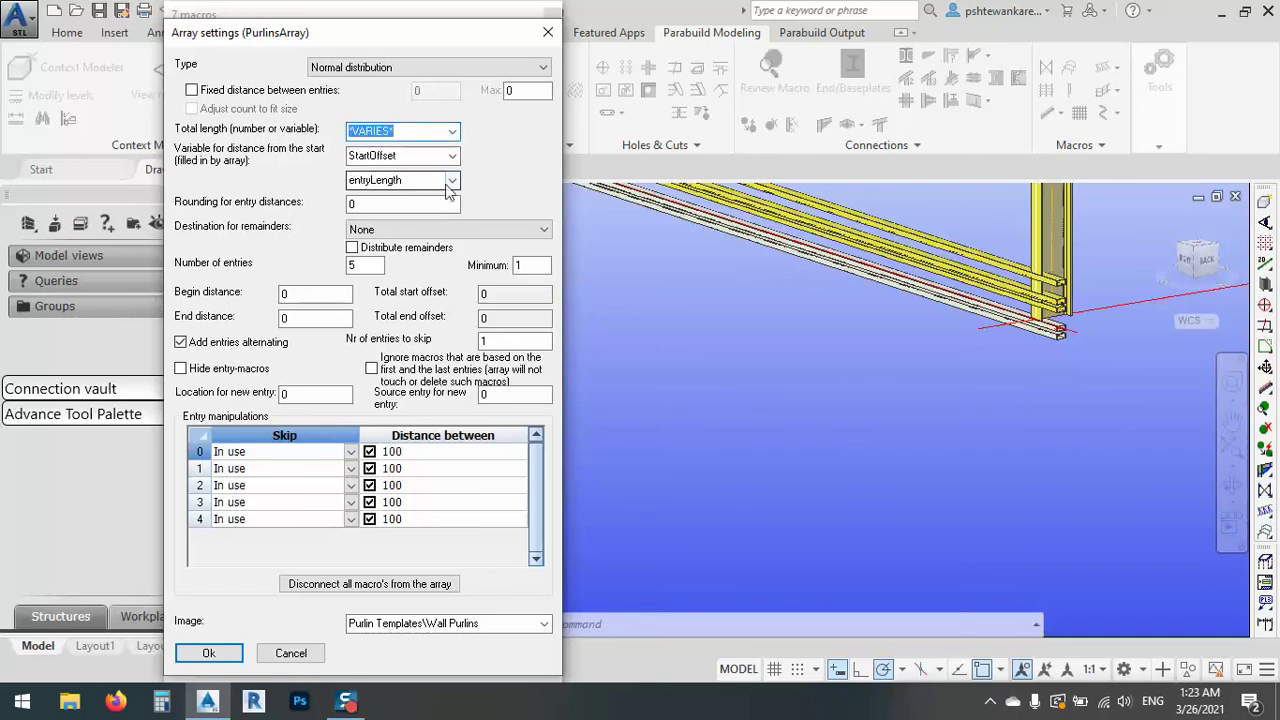
left_click(452, 181)
left_click(418, 198)
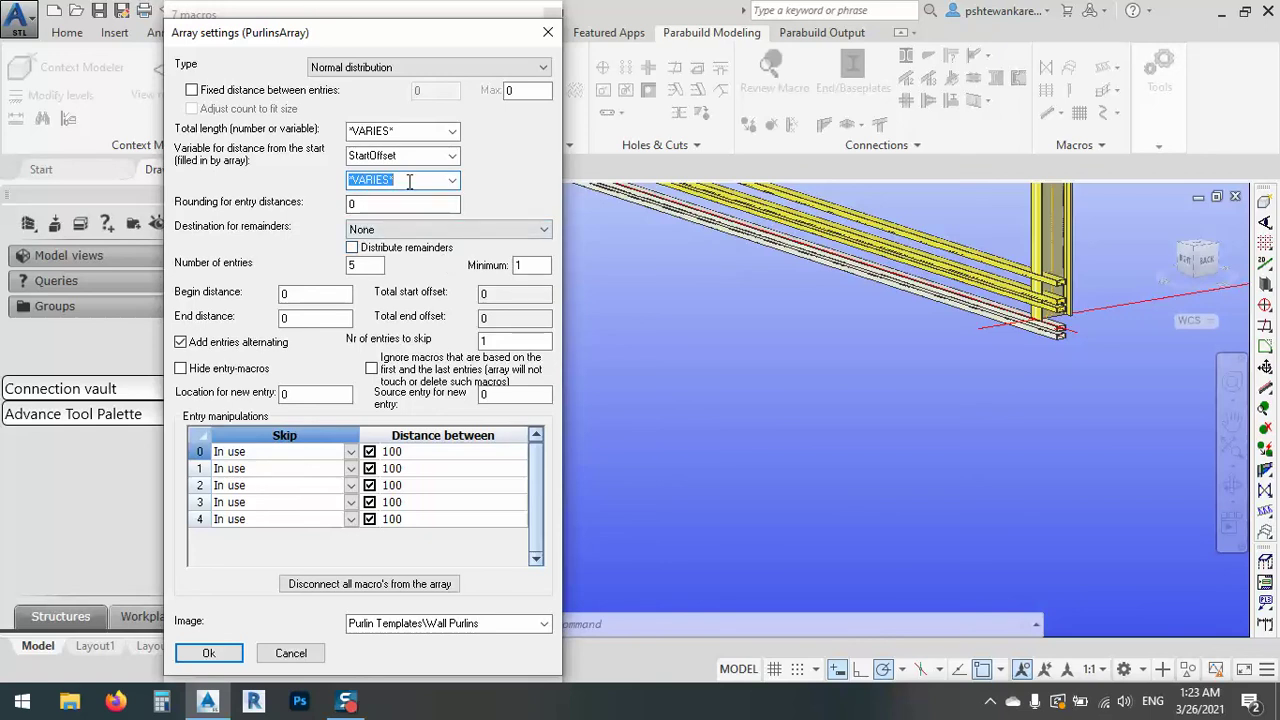
- Set the distance between entries to 1000 for all five wall purlins in the array and apply it
left_click(421, 451)
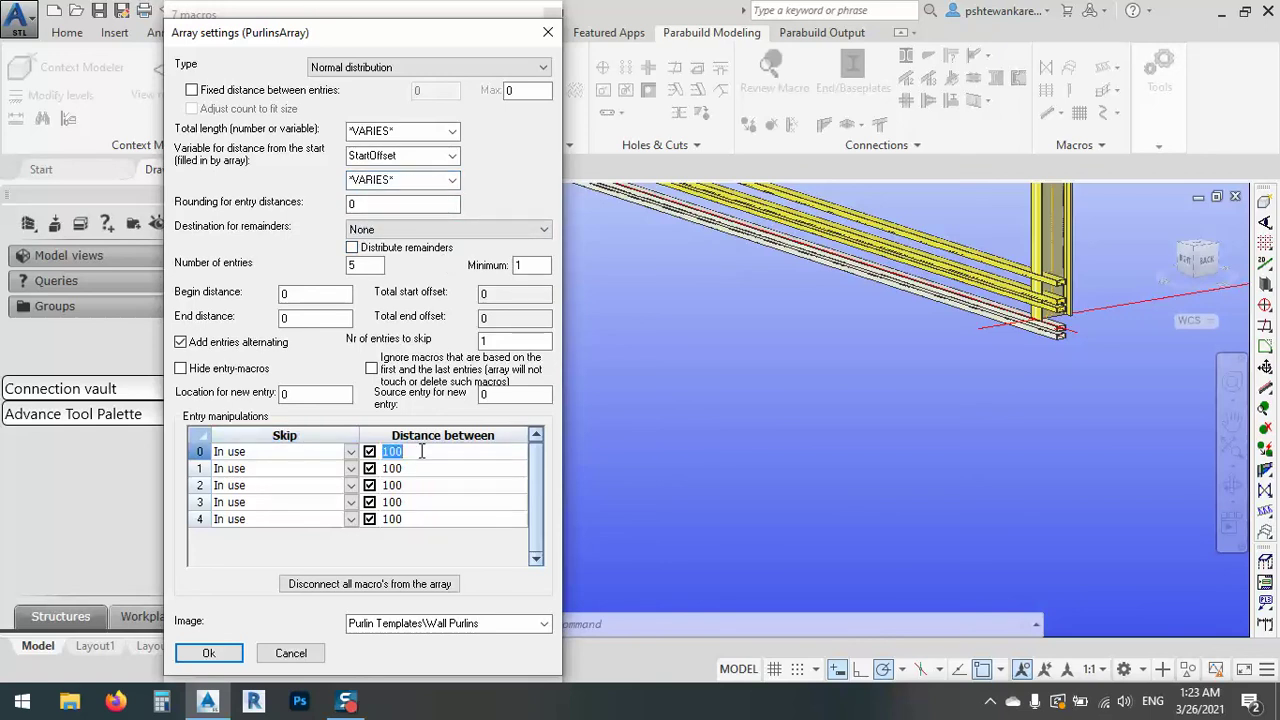
left_click(421, 451)
left_click(411, 469)
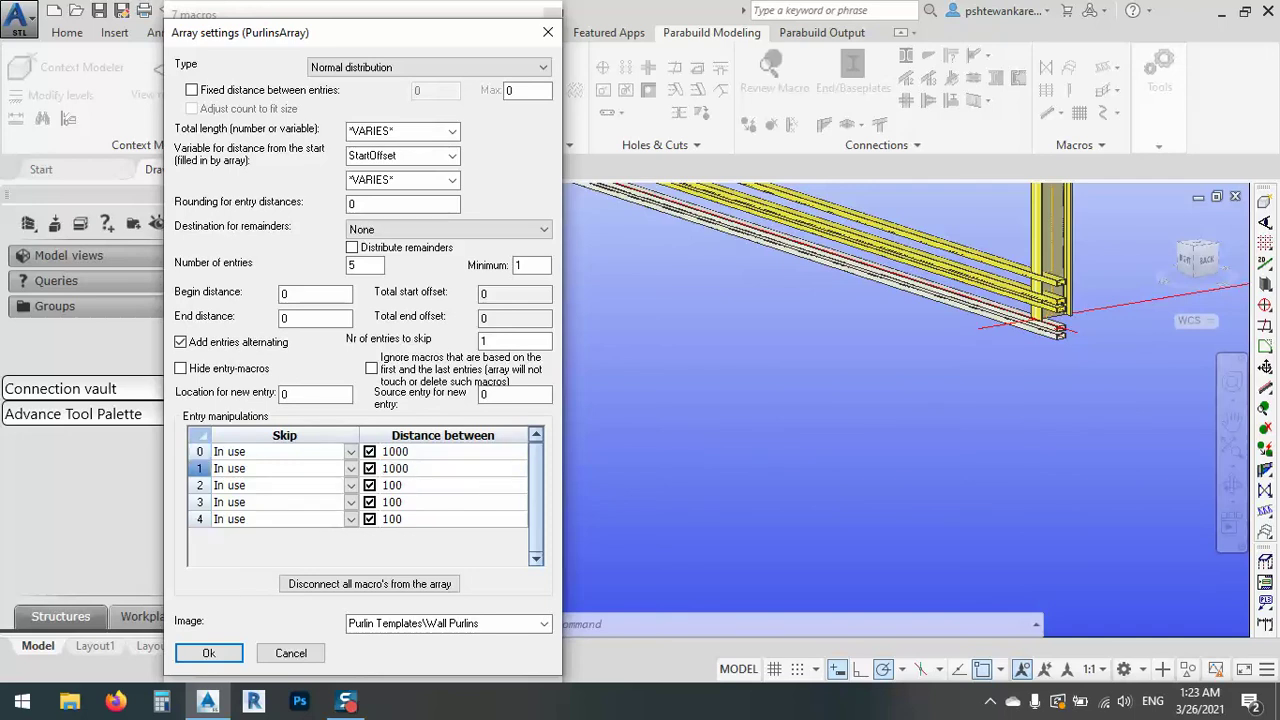
left_click(425, 487)
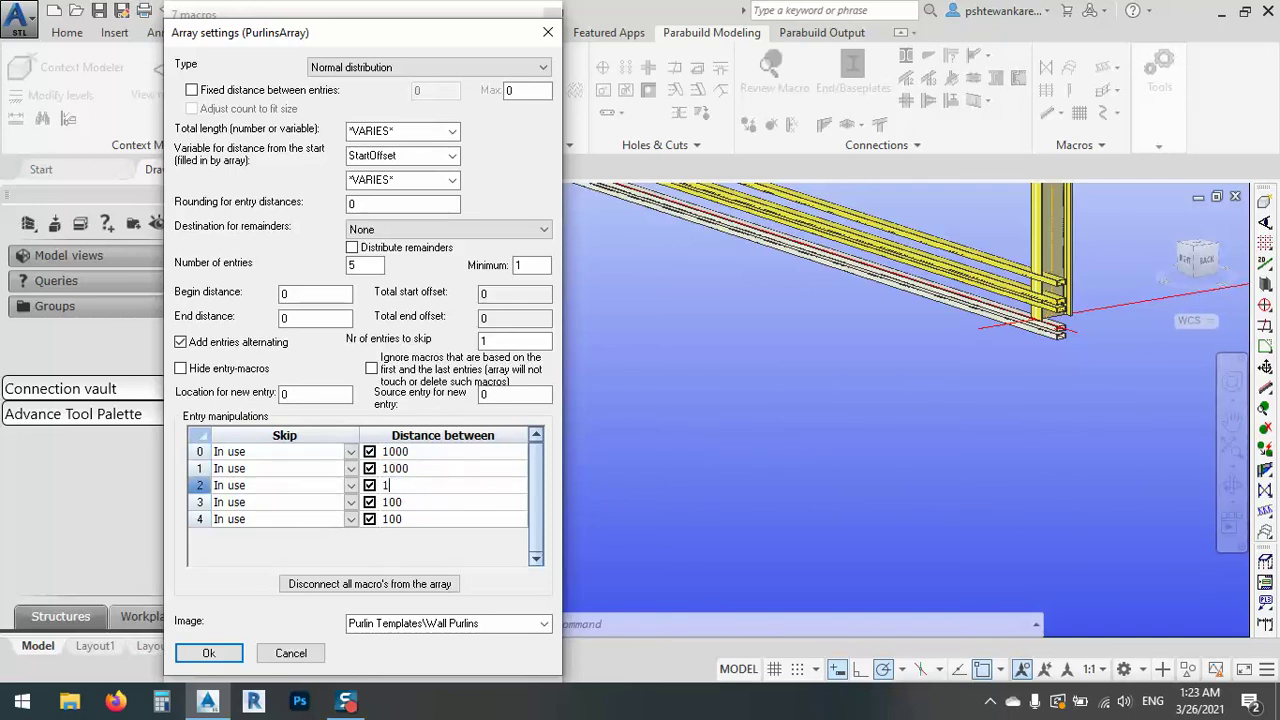
left_click(426, 500)
left_click(426, 498)
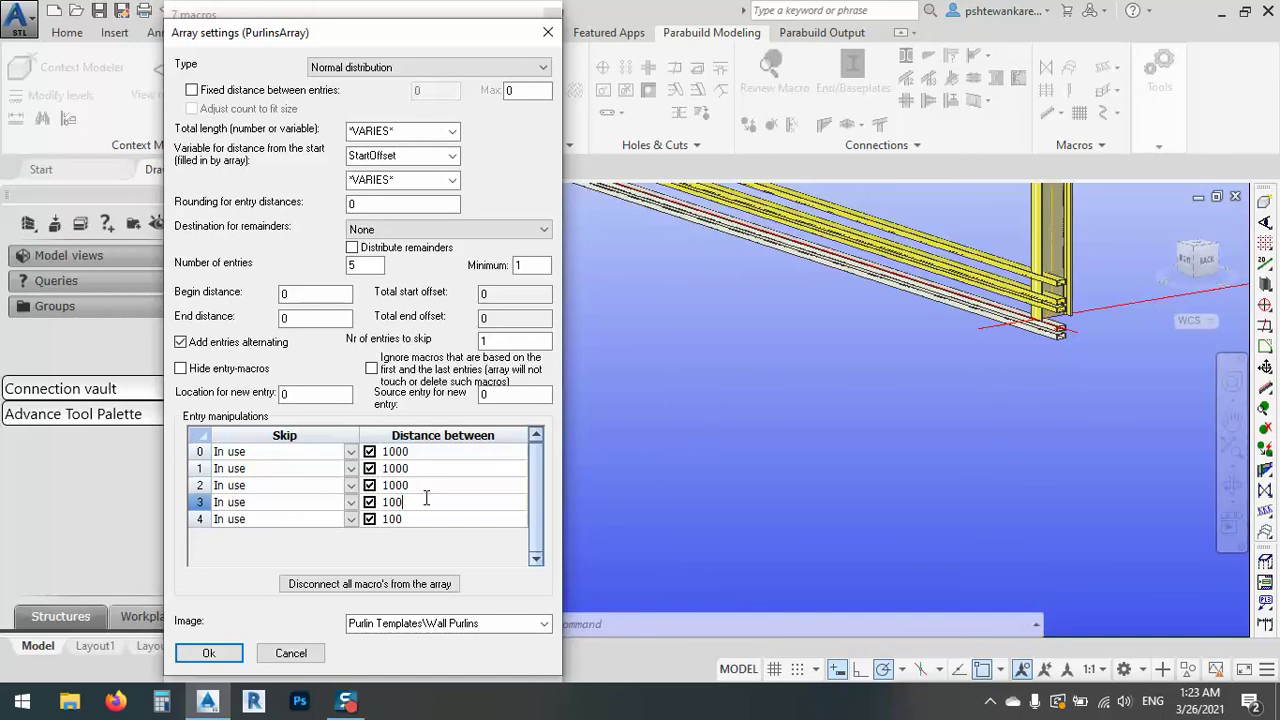
left_click(431, 520)
left_click(432, 519)
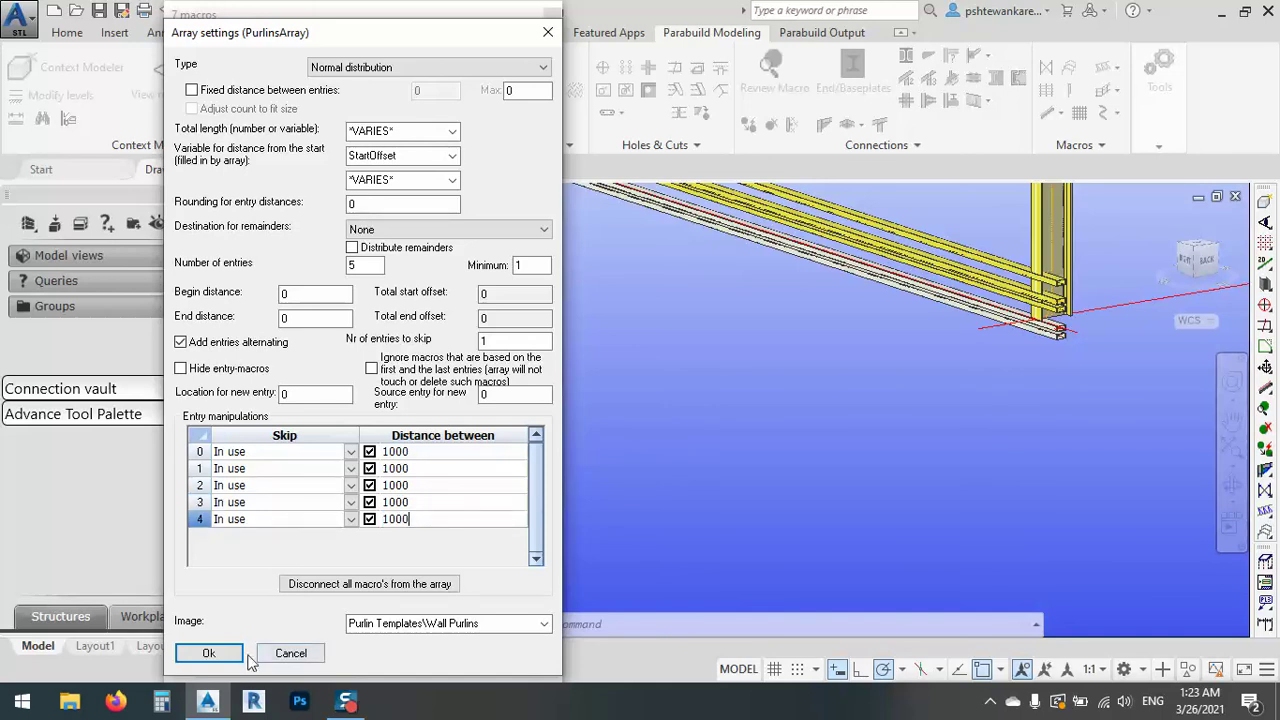
left_click(208, 653)
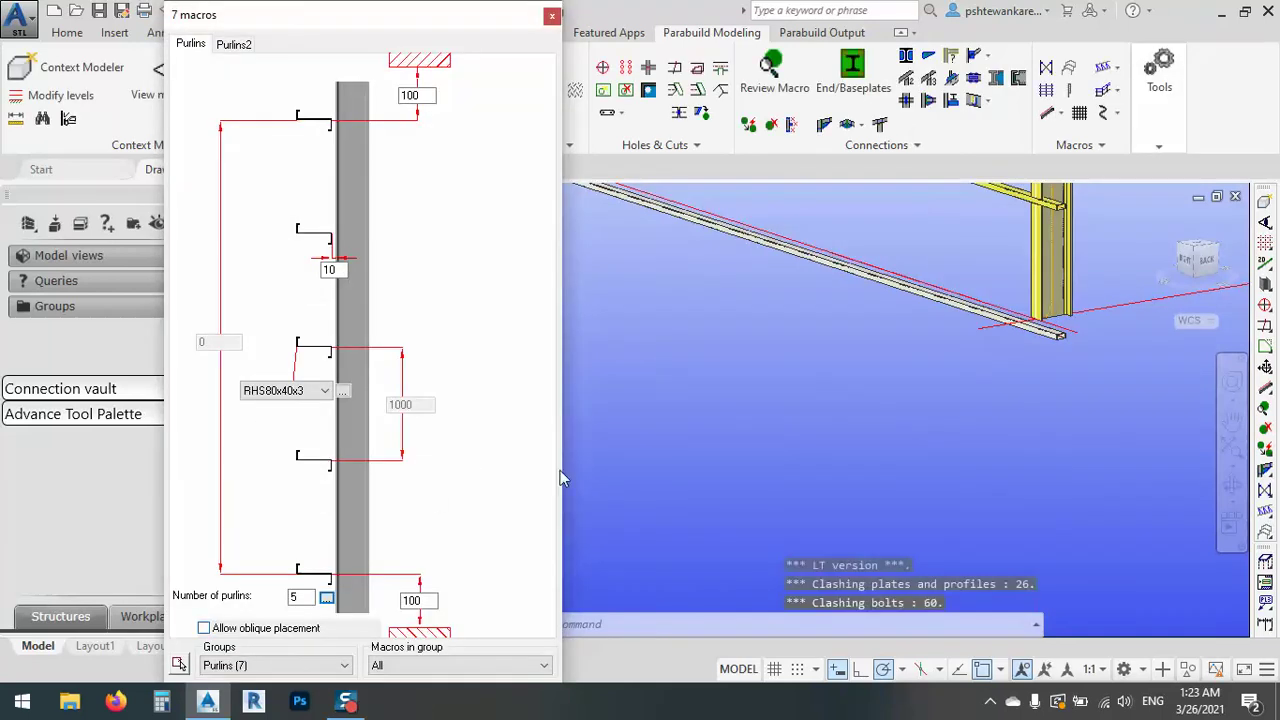
- Increase the number of wall purlins to 6
scroll(914, 471, "down", 3)
middle_click_drag(914, 471, 937, 426)
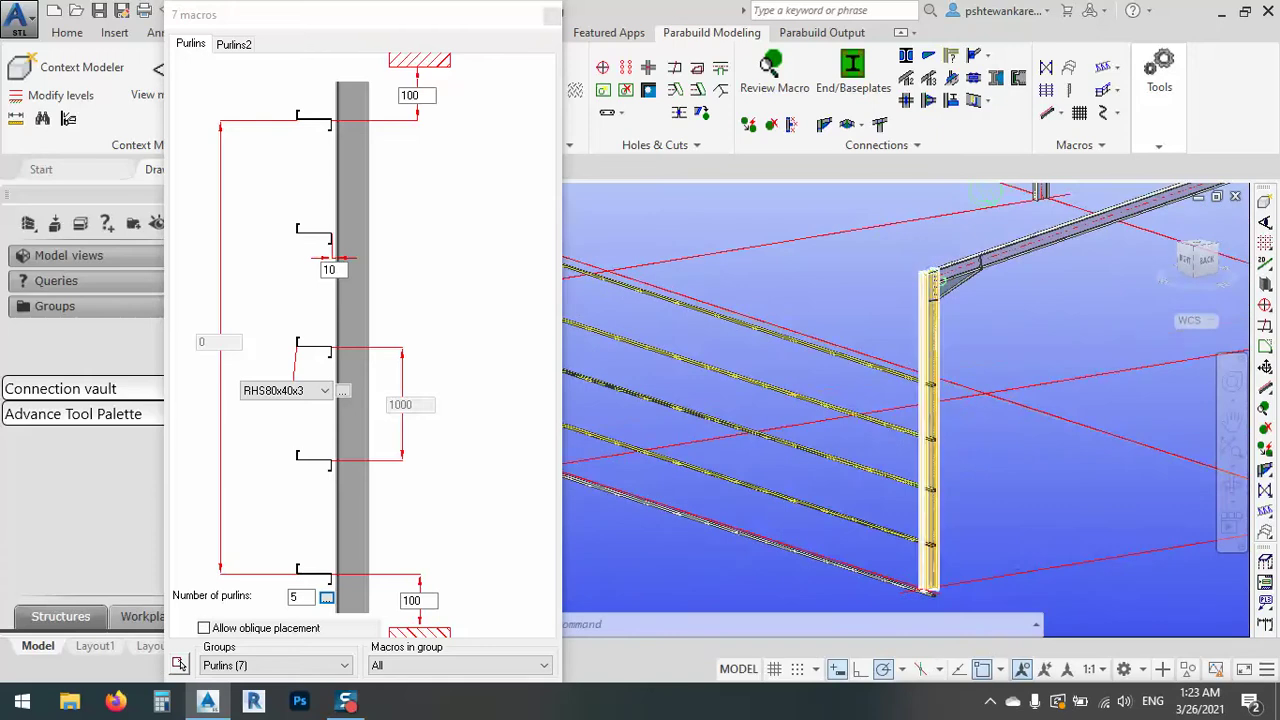
scroll(937, 426, "up", 3)
left_click(293, 597)
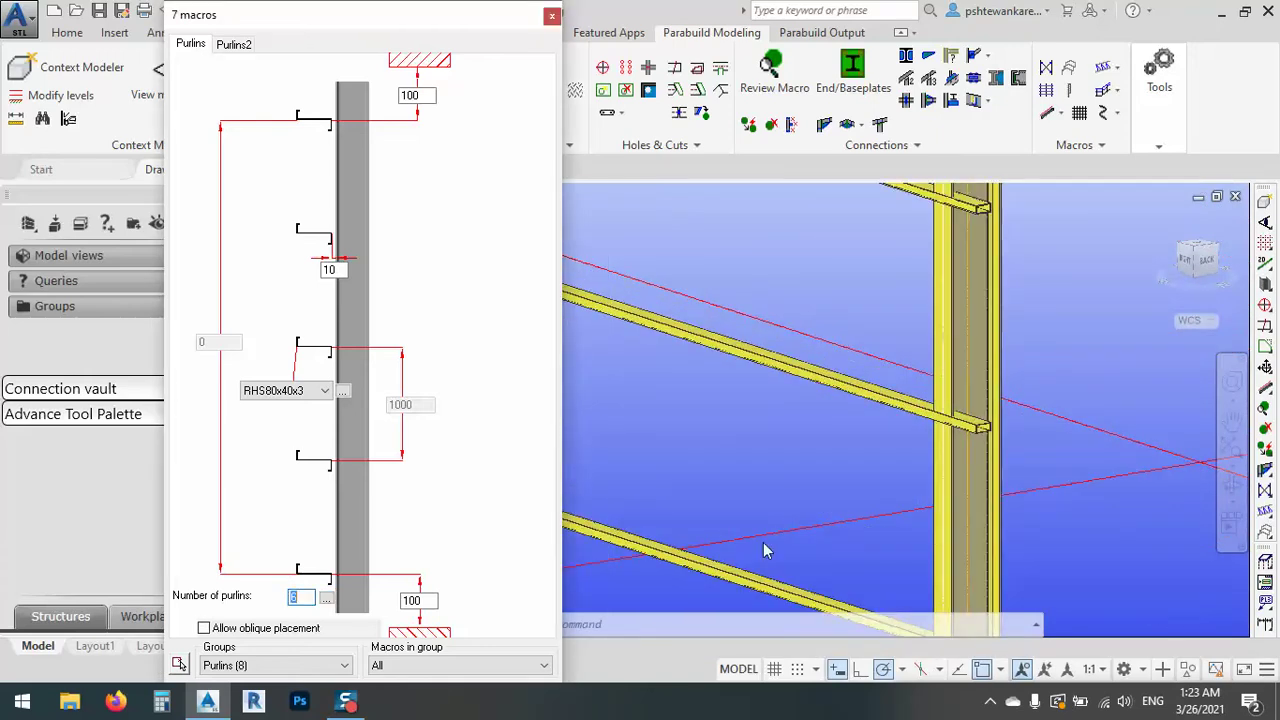
scroll(1096, 433, "down", 3)
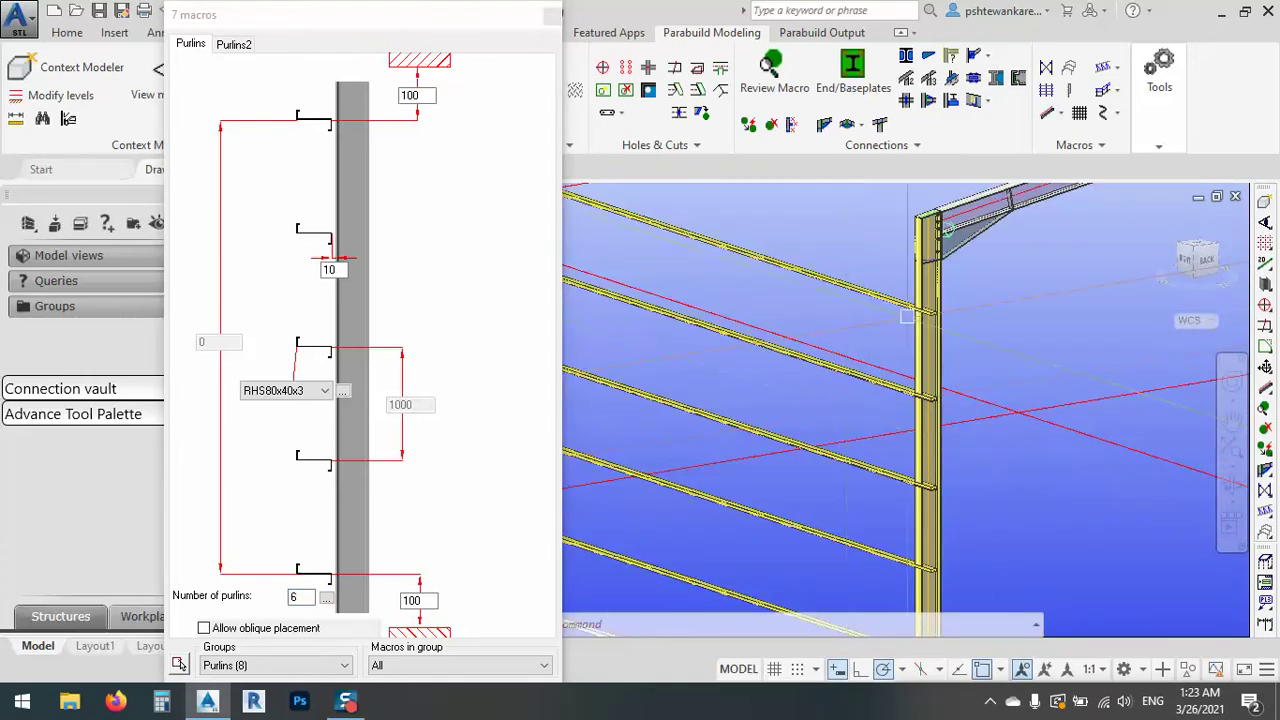
- Set the purlin profile's section displacement to Under at its bottom centre point, and raise the number of purlins to 7
left_click(344, 391)
left_click(280, 271)
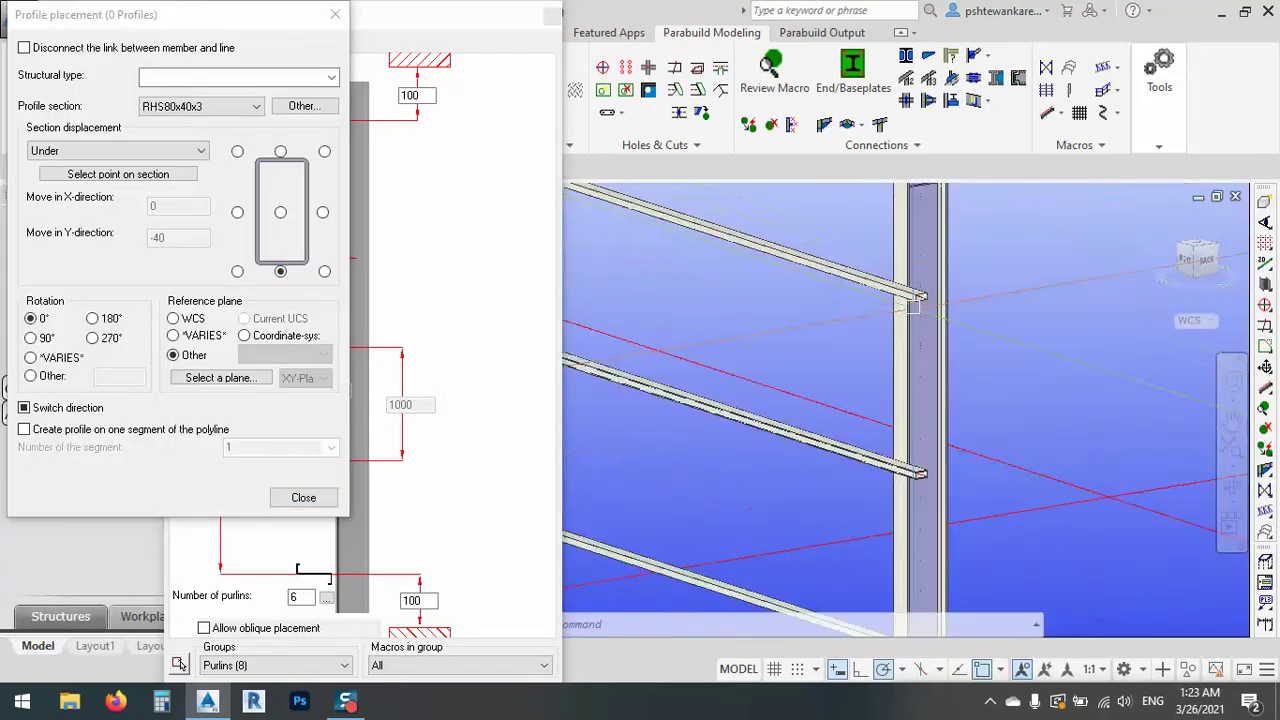
left_click(303, 497)
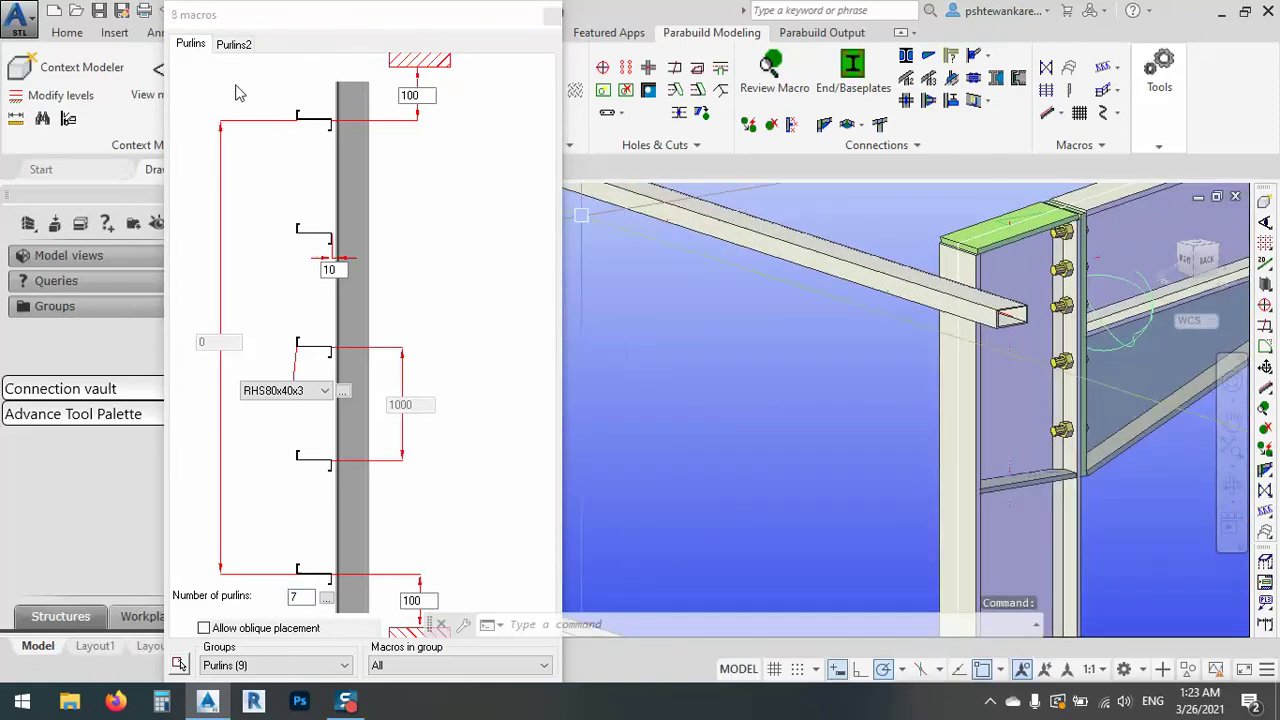
- Set the purlin overhang at both ends of the wall to 0 and finish editing the purlin macros
left_click(230, 45)
double_click(212, 240)
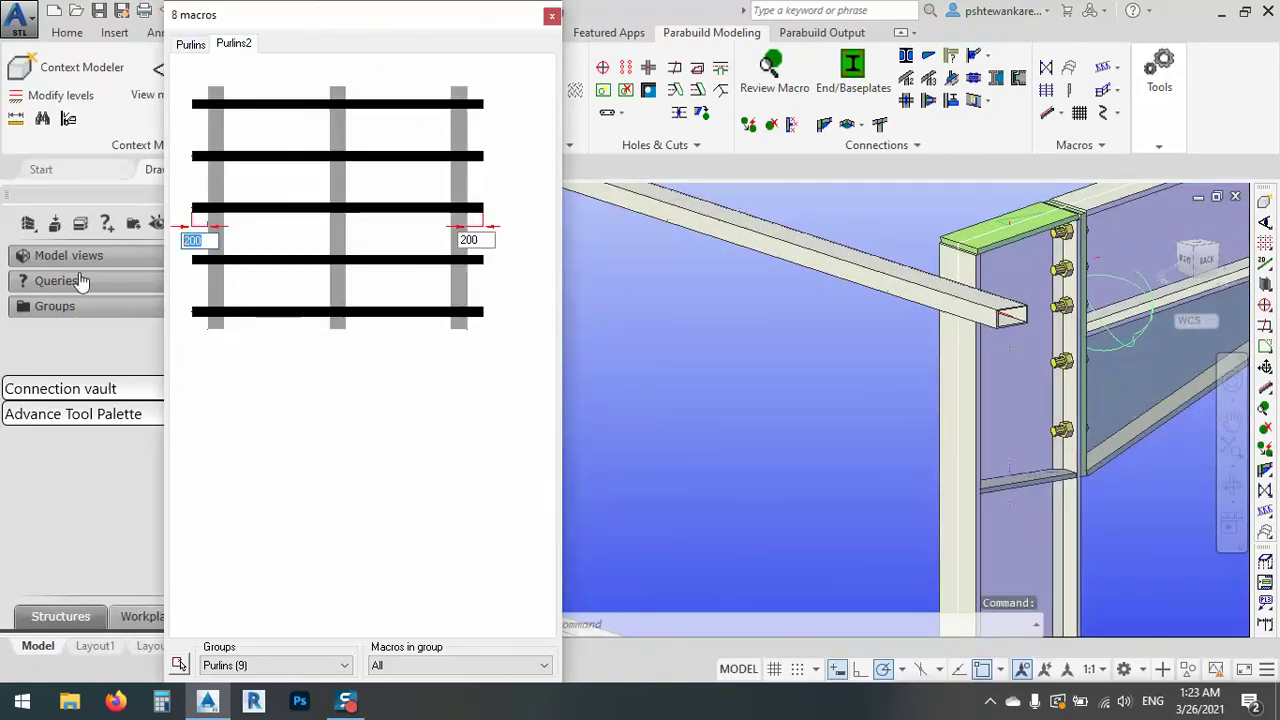
type("0")
key("Tab")
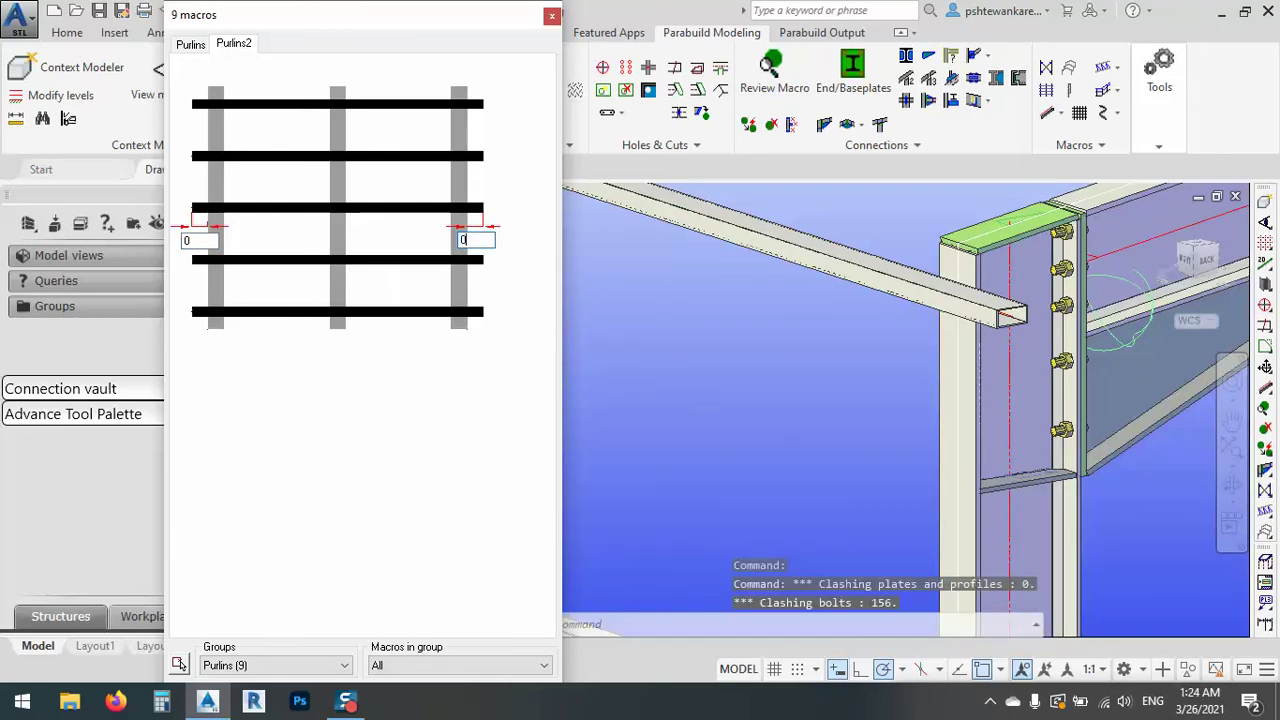
type("0")
key("Return")
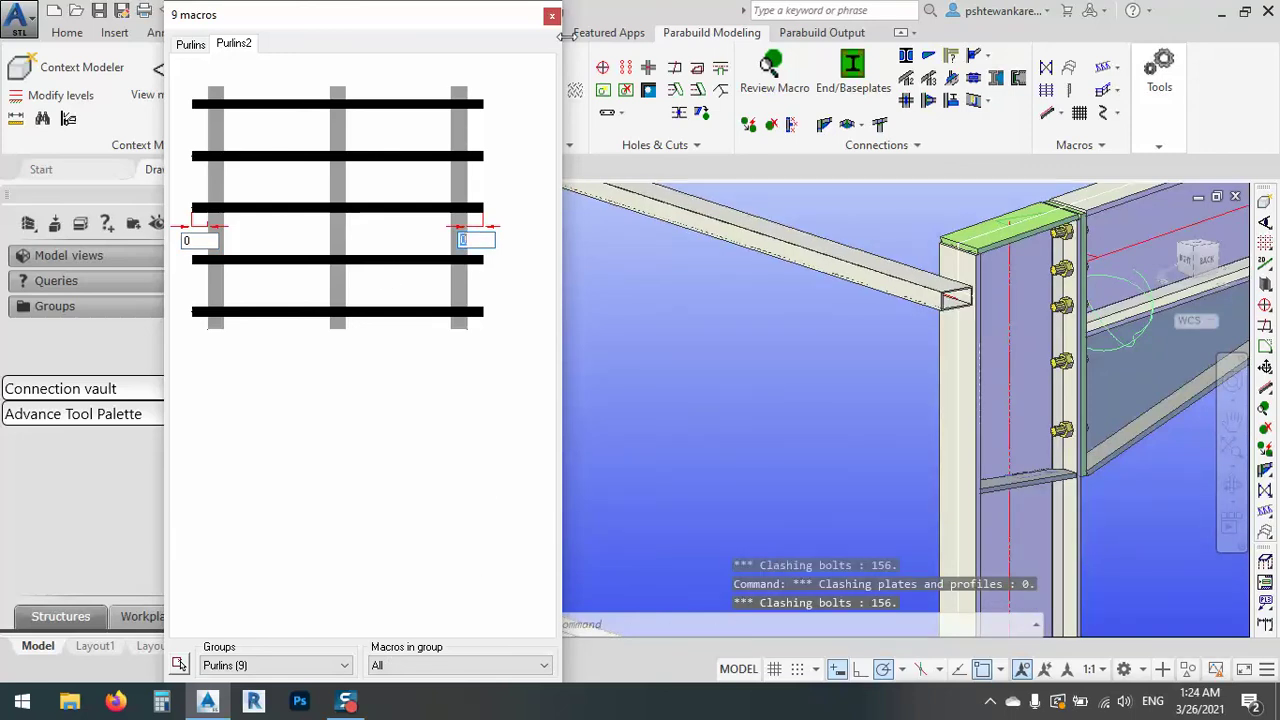
left_click(551, 16)
- Examine the wall purlins along the frames, checking their joints at the columns and their ends at the far corner column
scroll(771, 297, "down", 5)
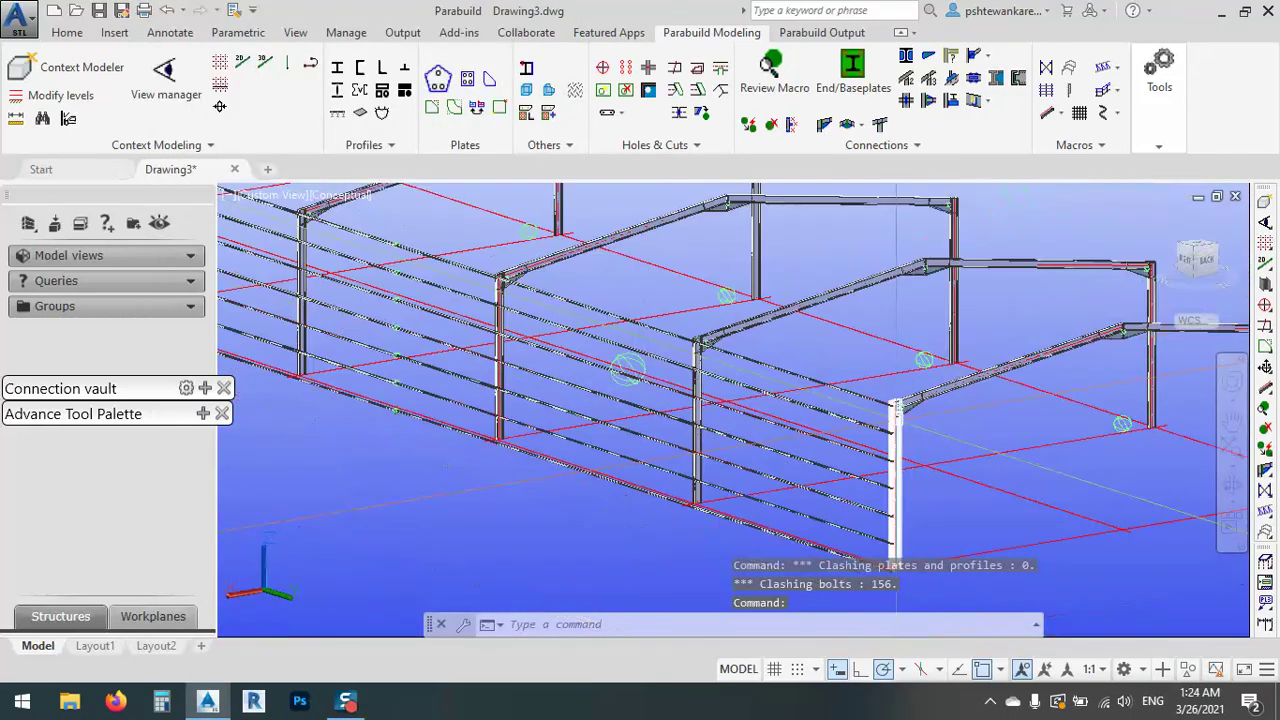
middle_click_drag(722, 353, 810, 343)
scroll(781, 333, "up", 4)
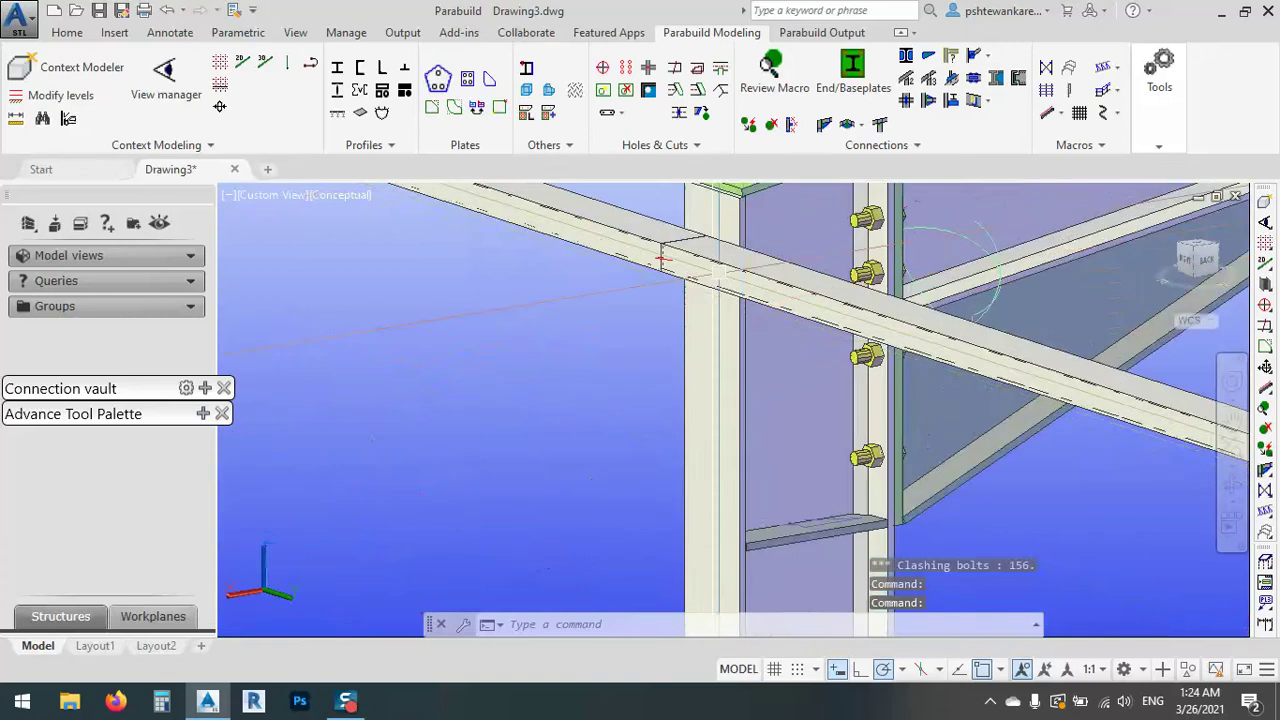
scroll(634, 271, "down", 10)
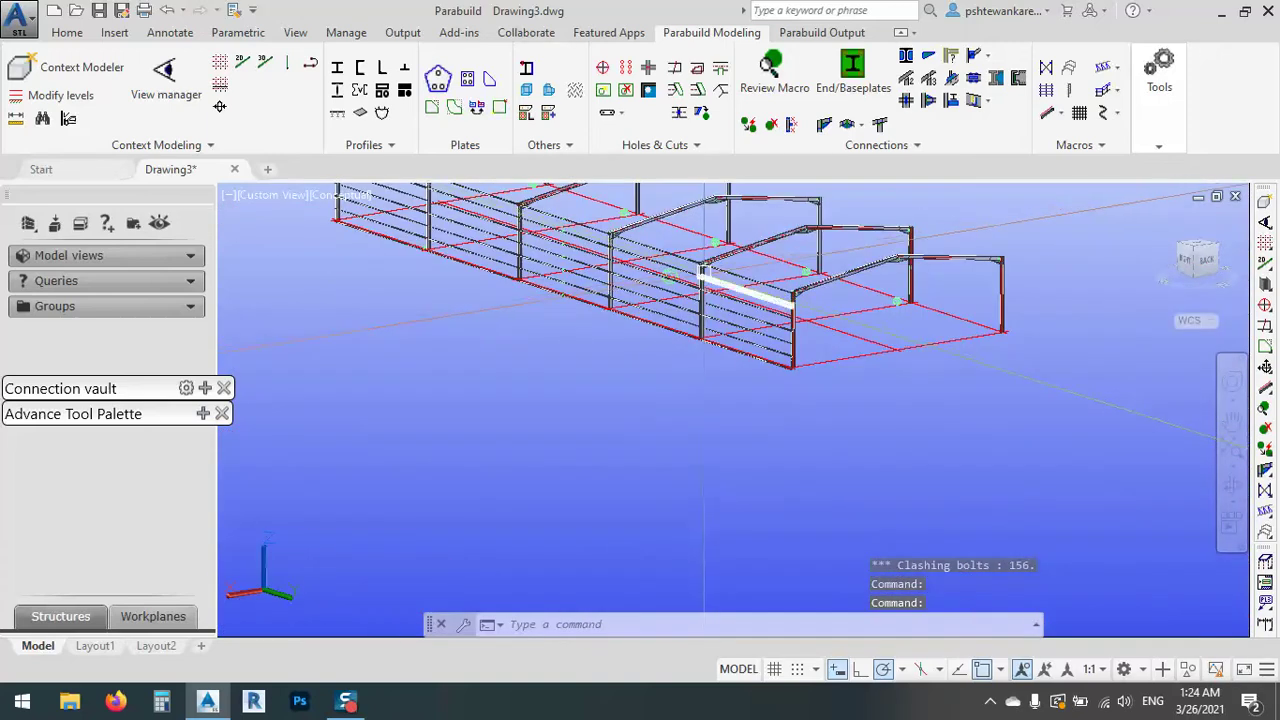
middle_click_drag(801, 258, 825, 396)
key("Escape")
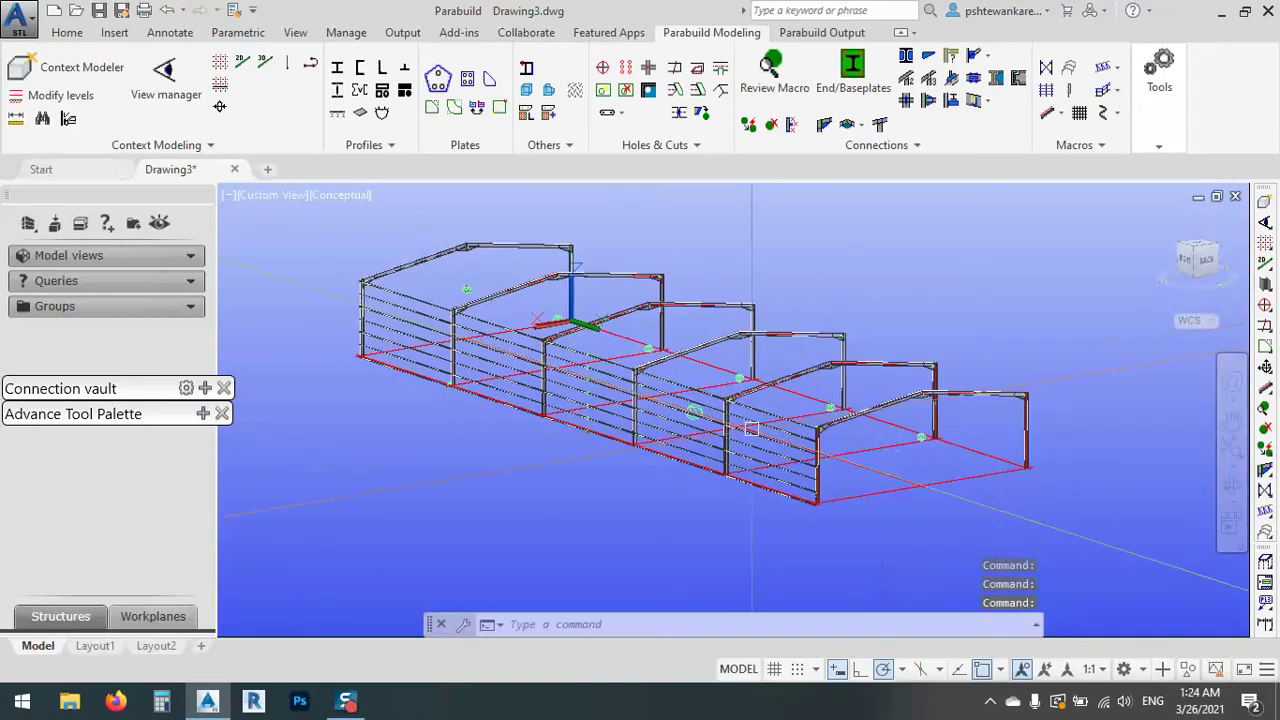
scroll(459, 343, "up", 6)
scroll(459, 343, "up", 3)
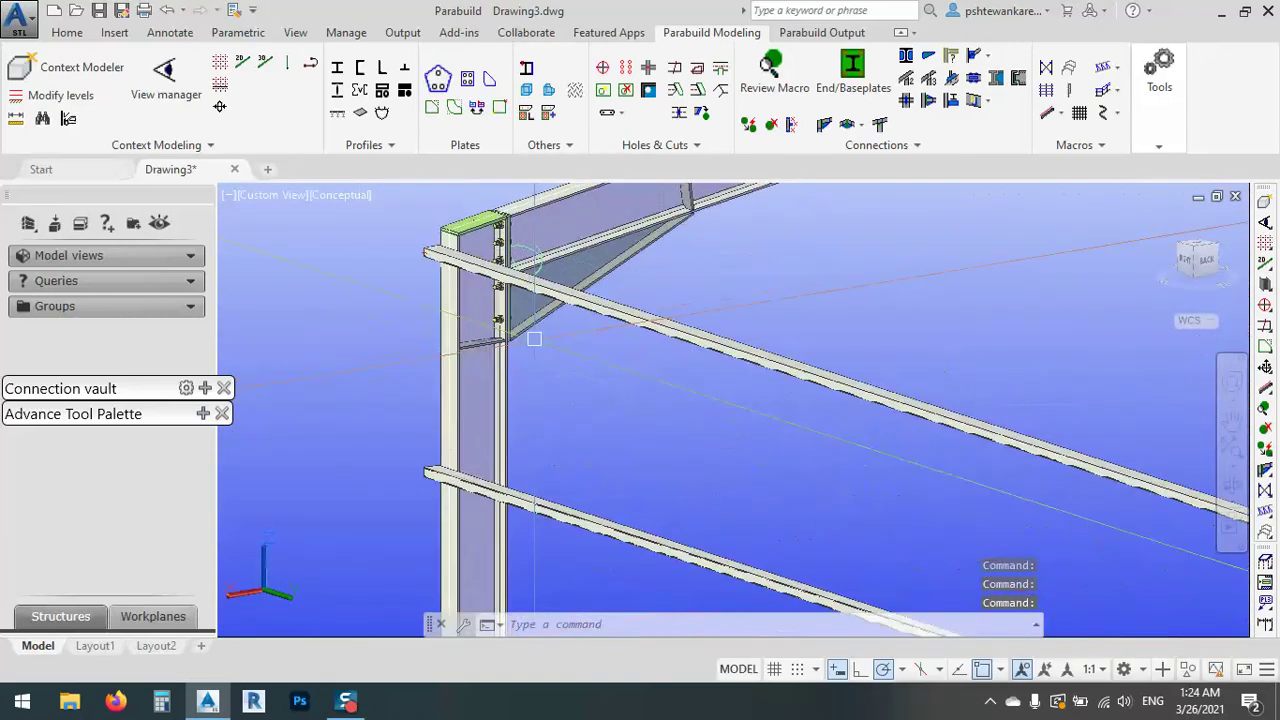
mouse_move(459, 343)
middle_mouse_down()
mouse_move(509, 337)
mouse_move(457, 357)
middle_mouse_up()
scroll(404, 385, "up", 3)
scroll(404, 385, "down", 3)
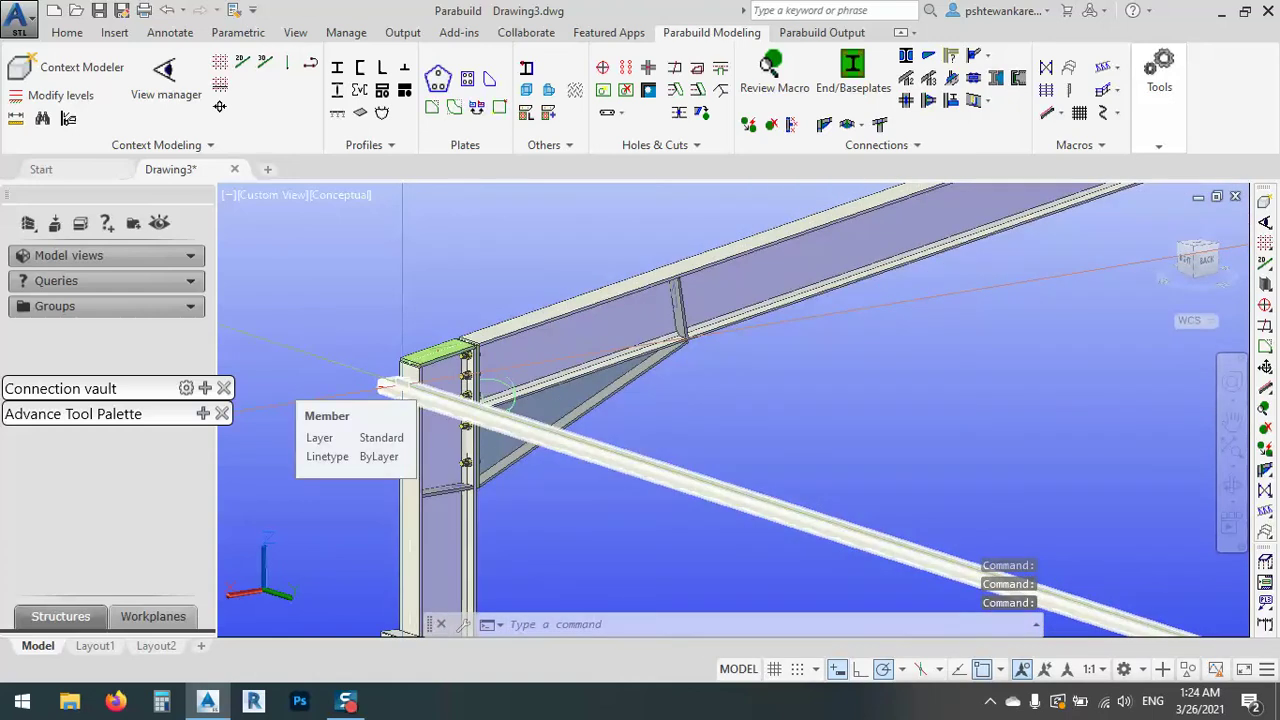
scroll(400, 385, "down", 2)
middle_click_drag(400, 385, 503, 288)
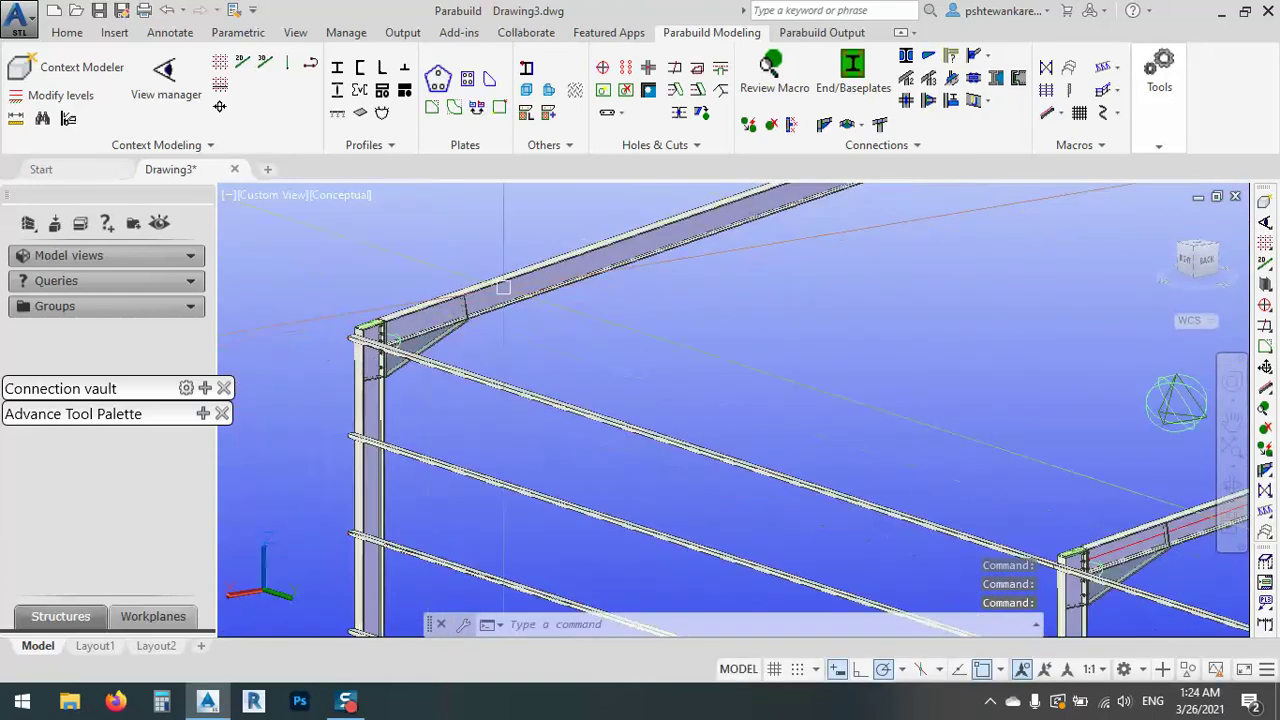
middle_click_drag(960, 232, 885, 210)
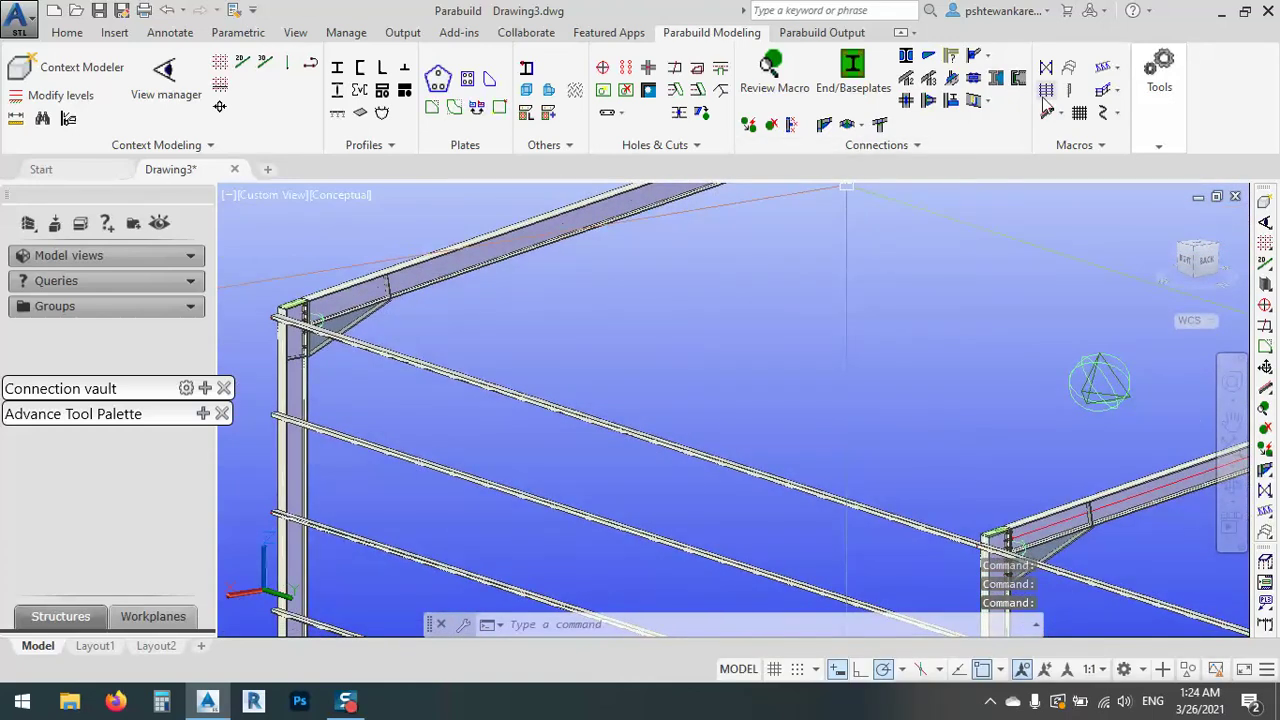
- Start an Apex roof cladding and configure it with the cold-formed CF Lip Zed profile Z180x2.0
left_click(930, 95)
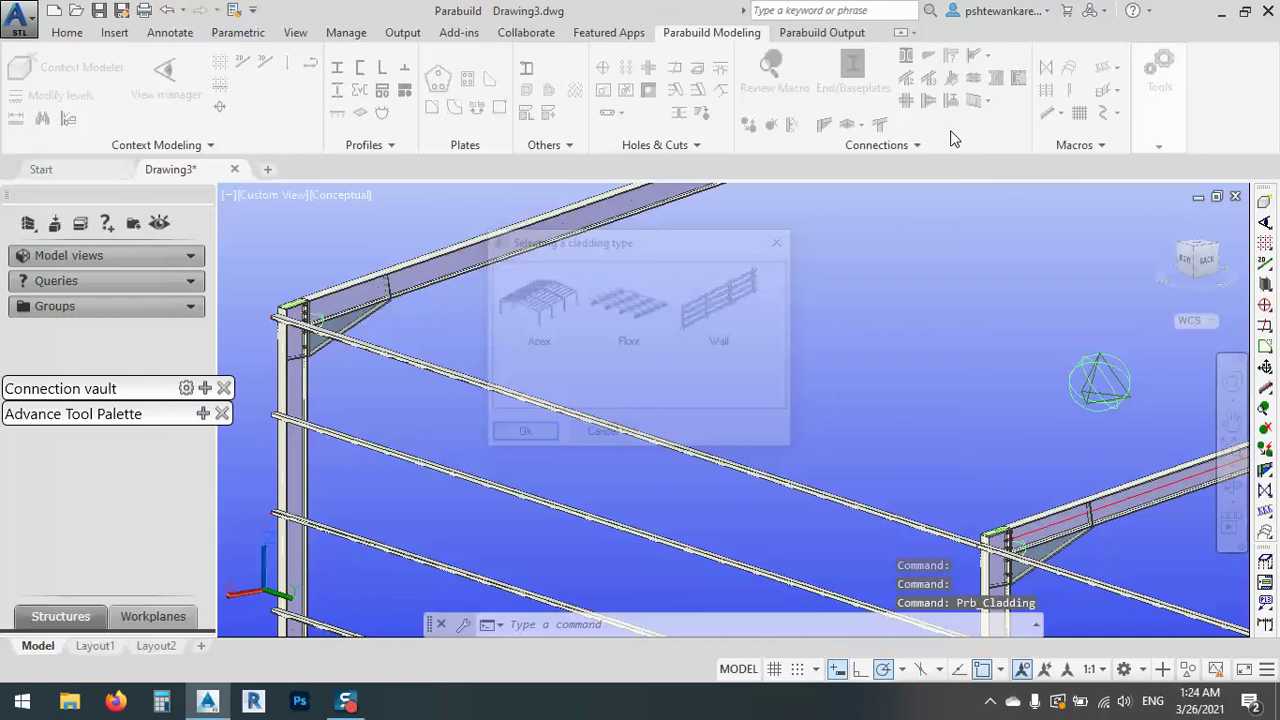
left_click(545, 305)
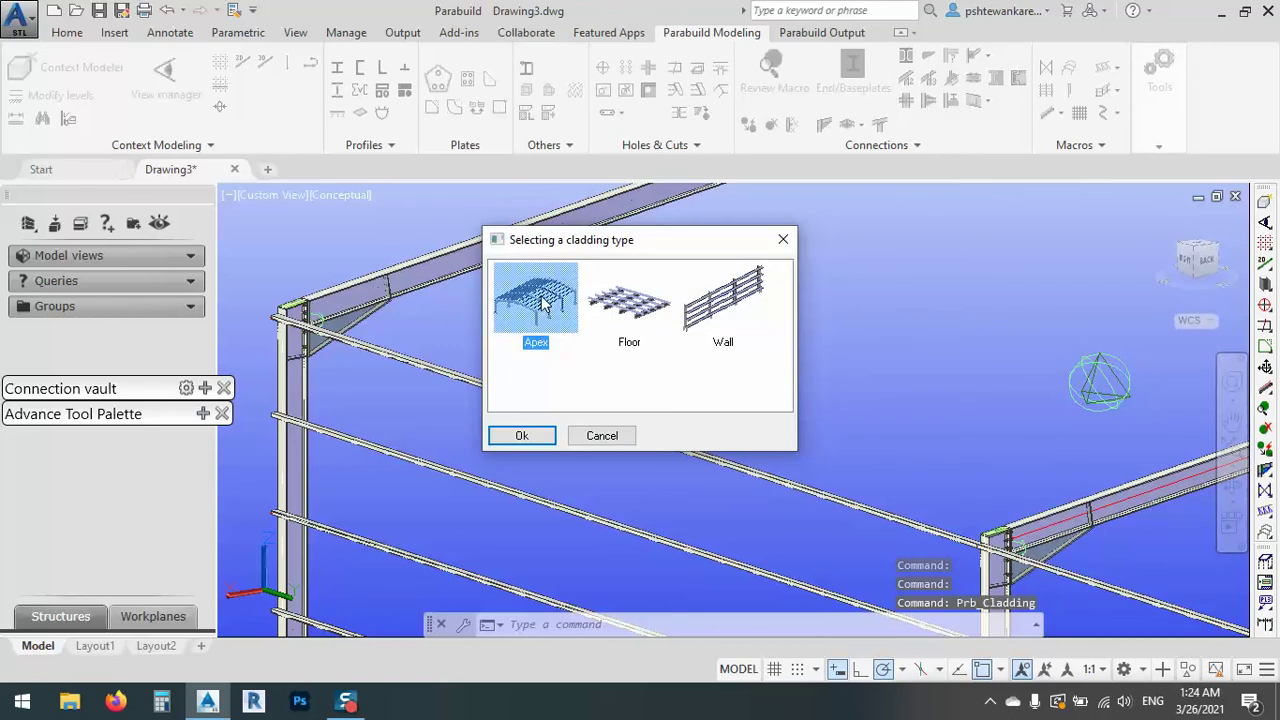
left_click(554, 430)
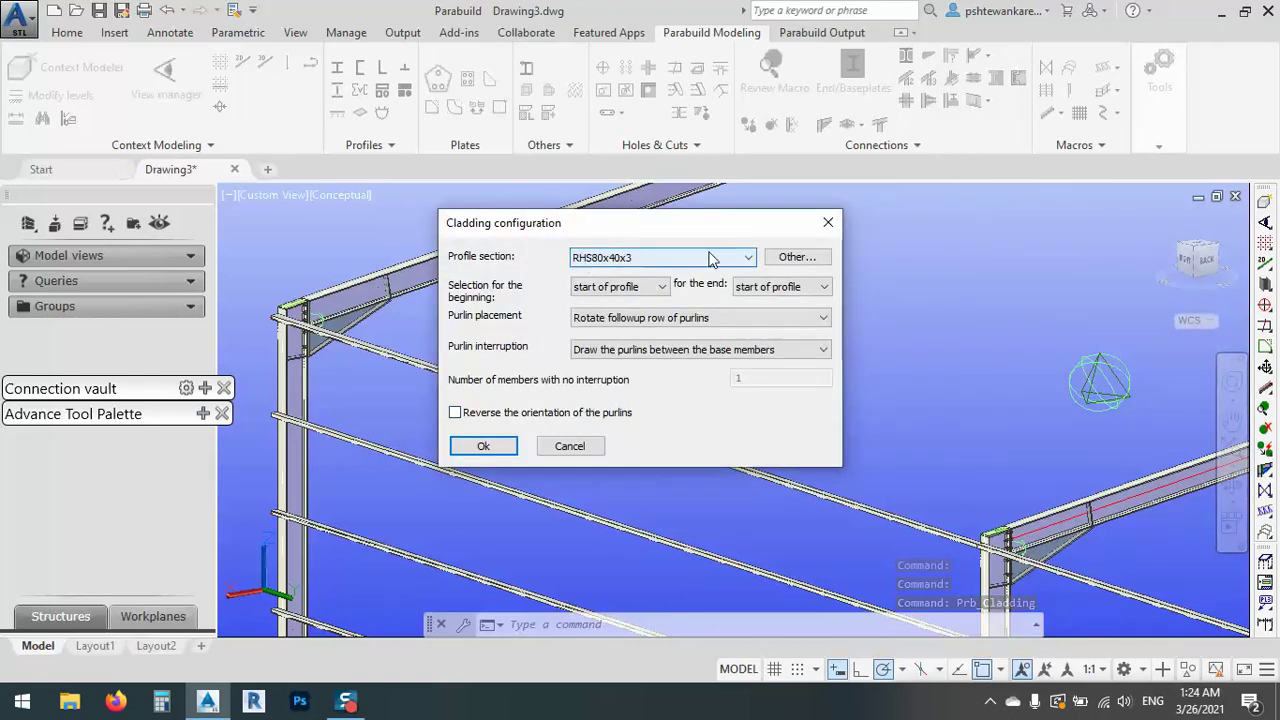
left_click(785, 262)
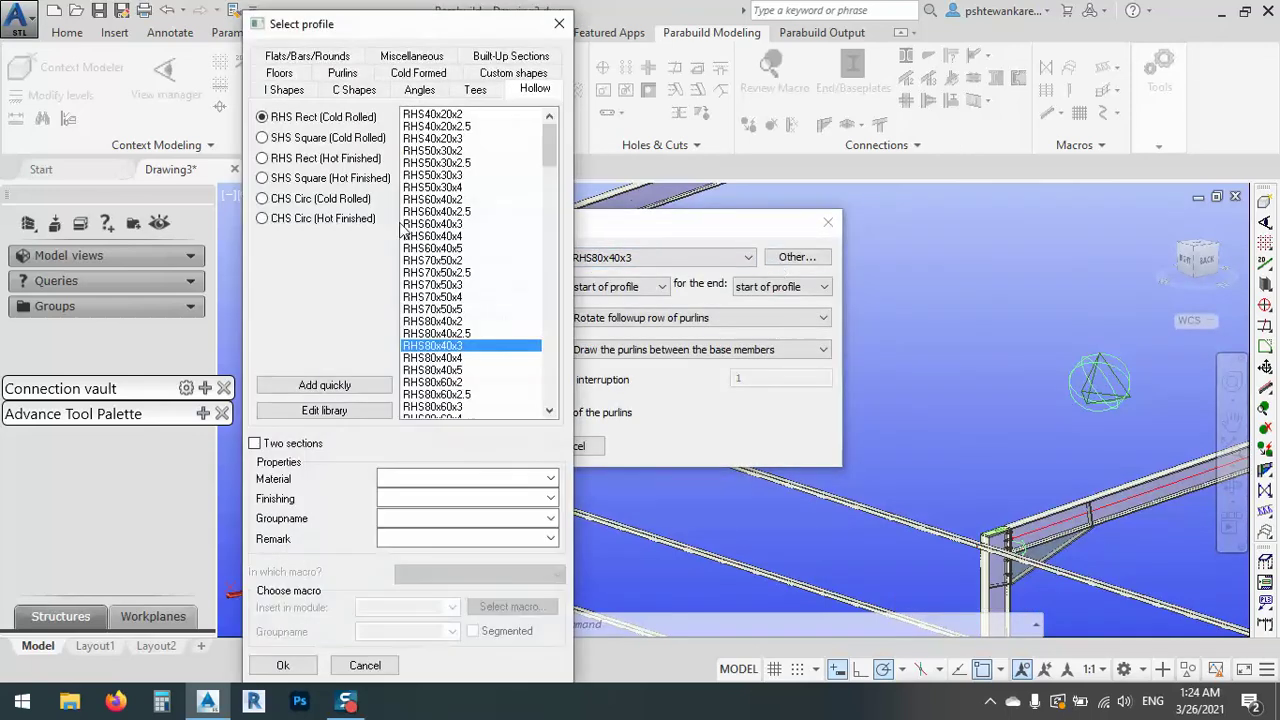
left_click(350, 90)
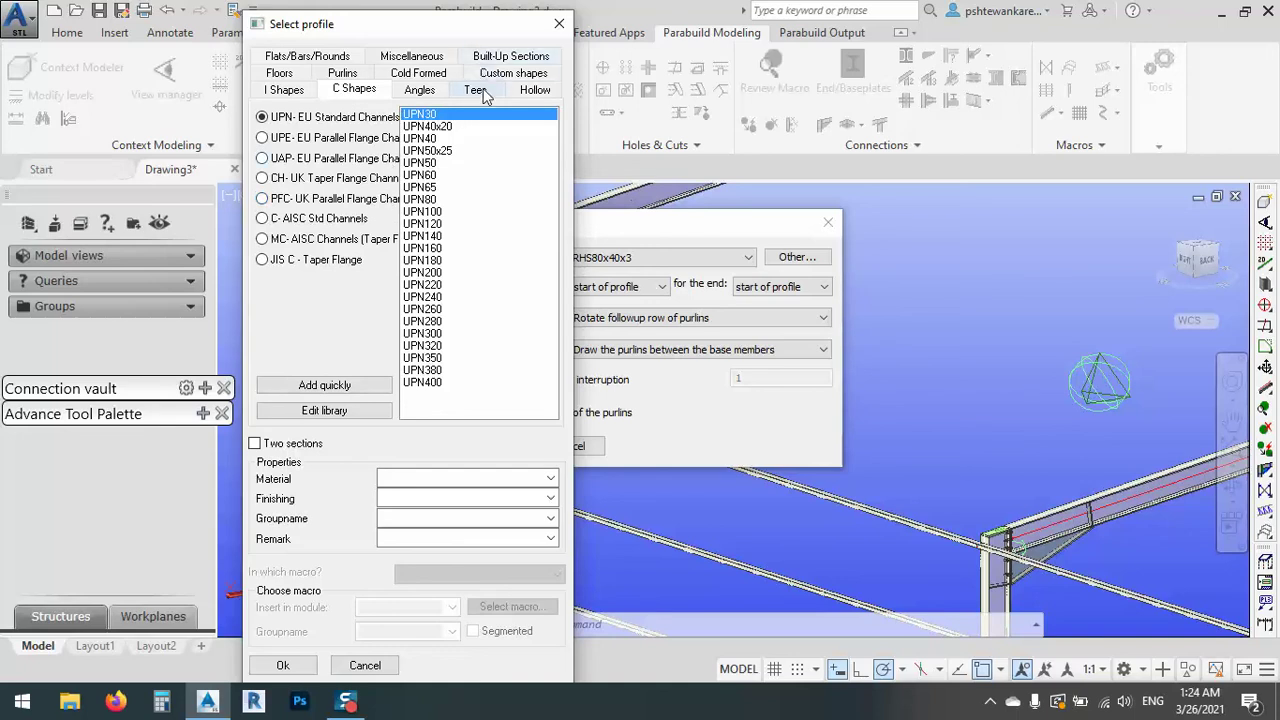
left_click(441, 75)
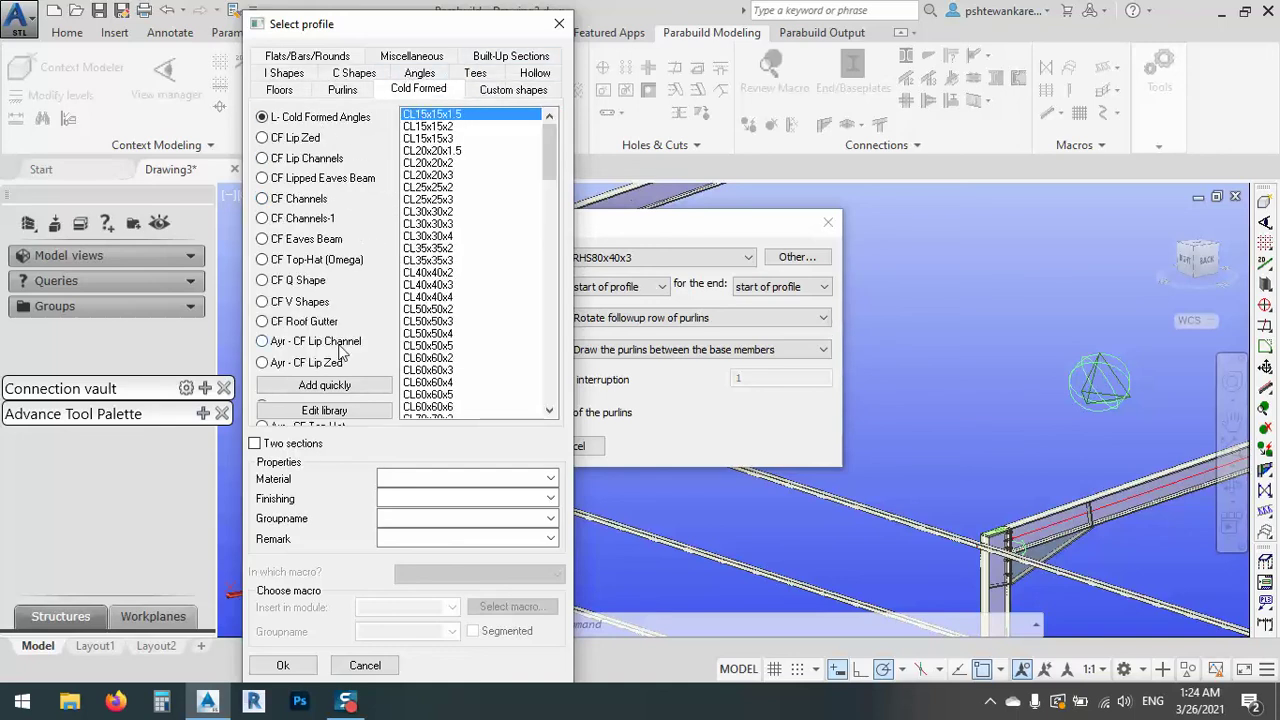
left_click(309, 142)
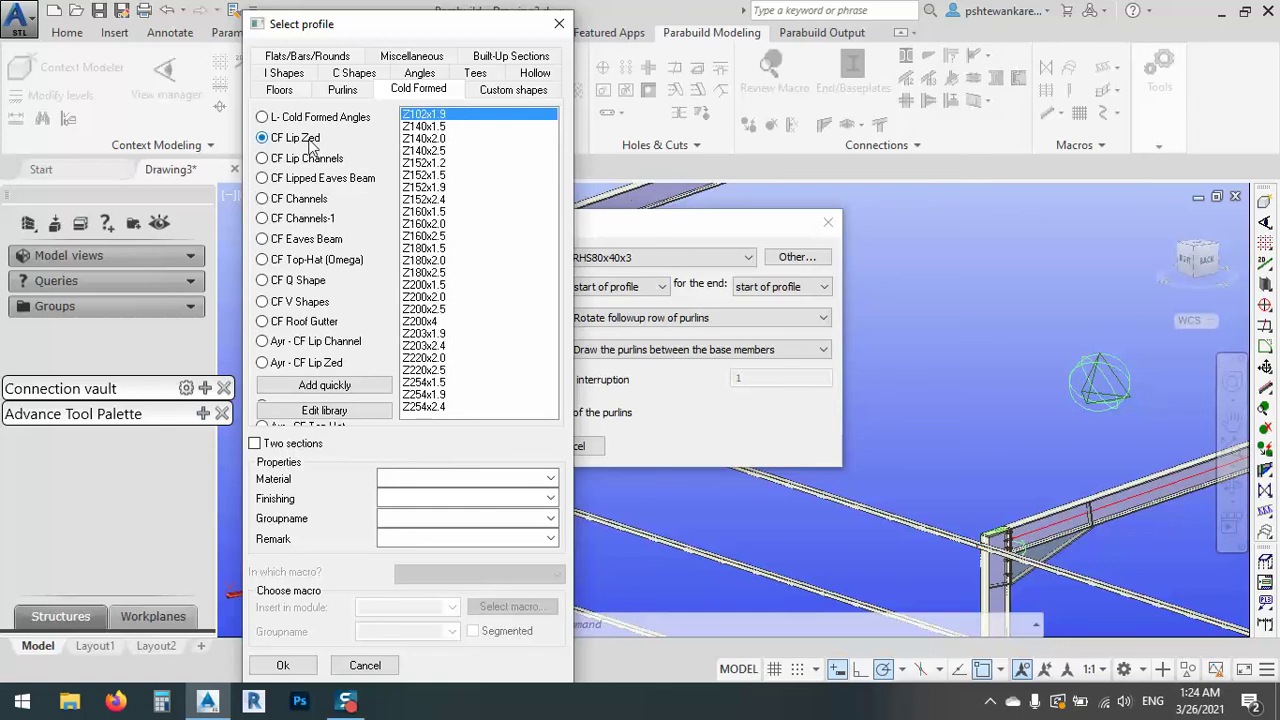
left_click(425, 261)
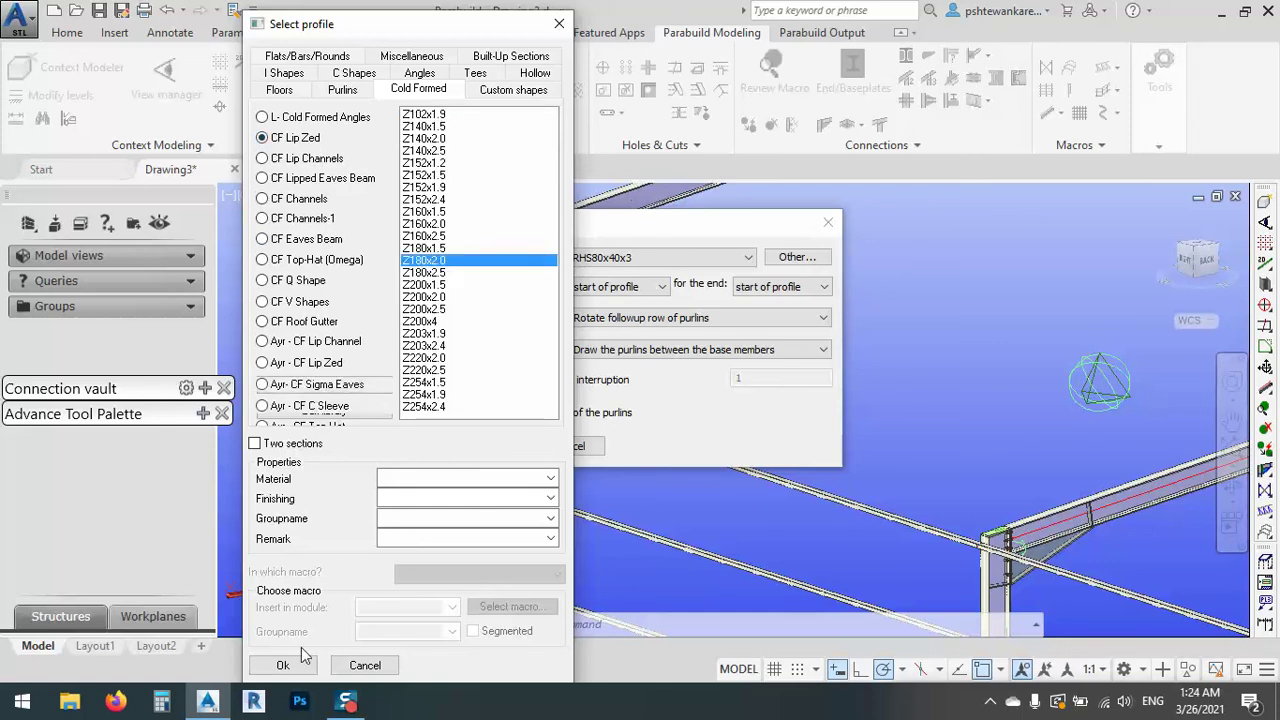
left_click(283, 666)
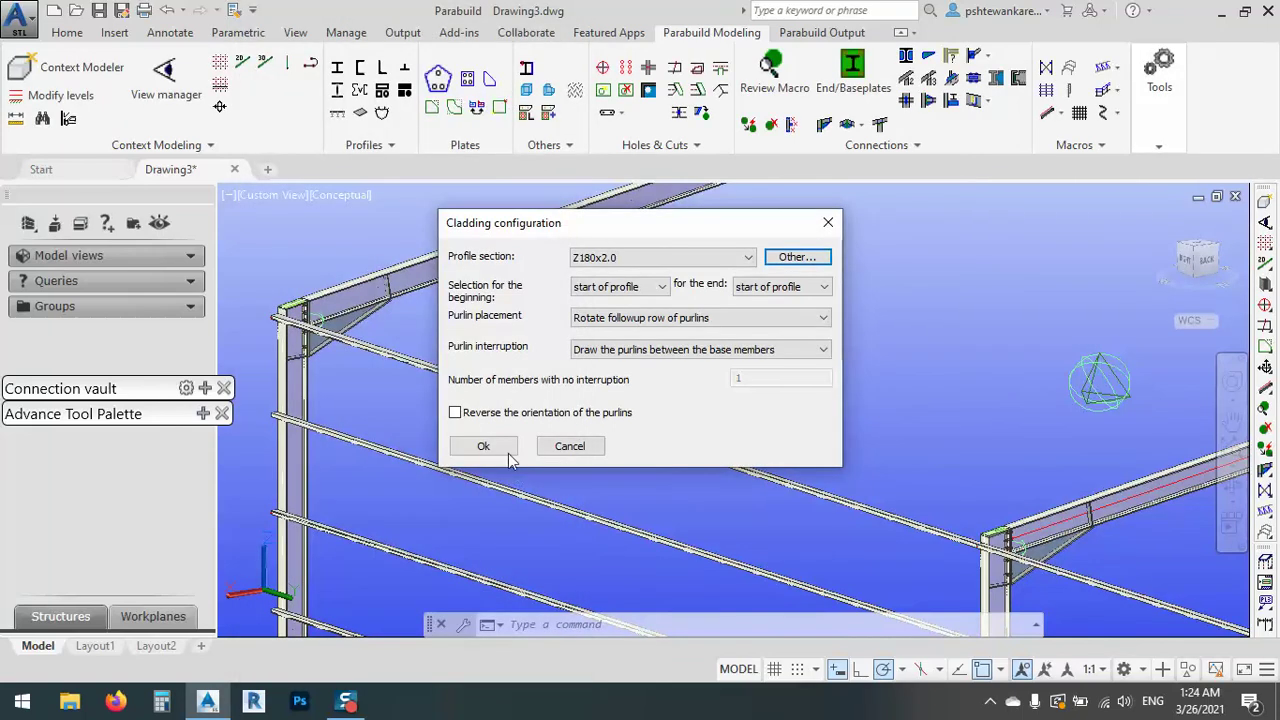
left_click(483, 446)
- Select the roof beams on one side of the ridge in all seven frames as the cladding's first row
left_click(512, 262)
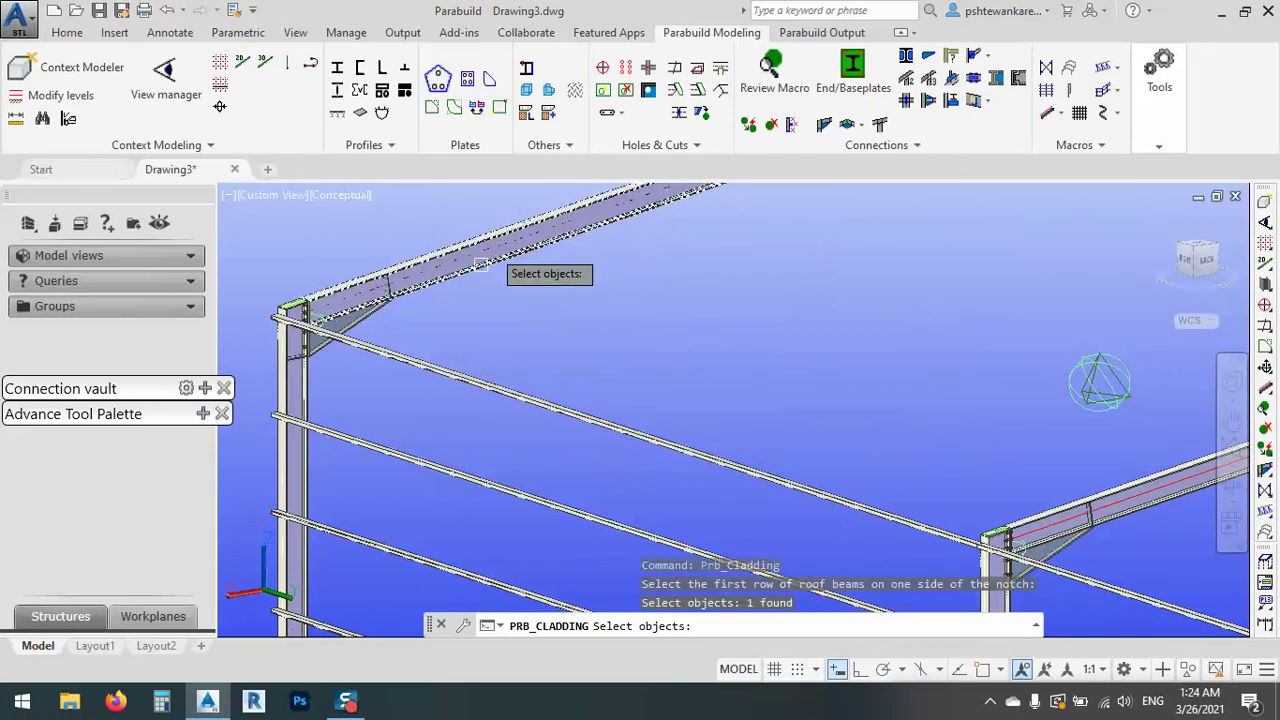
scroll(544, 328, "down", 3)
left_click(729, 369)
scroll(572, 347, "down", 4)
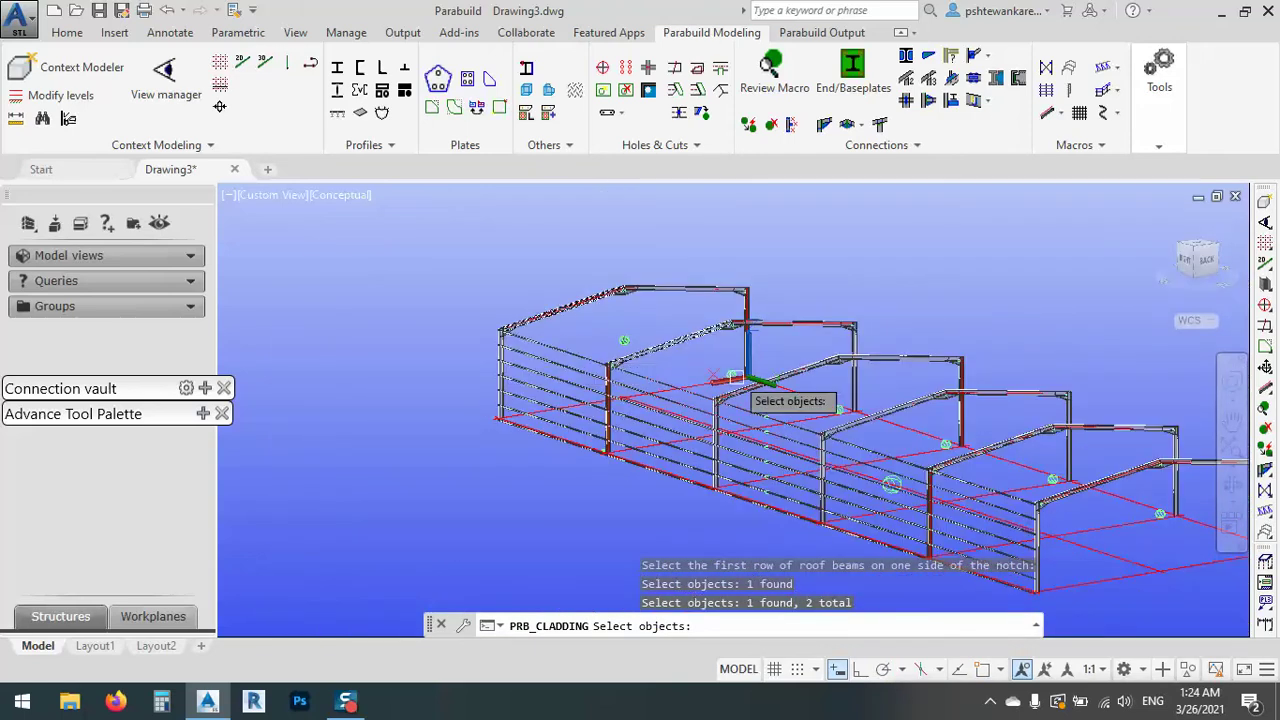
left_click(789, 372)
middle_click_drag(800, 382, 609, 334)
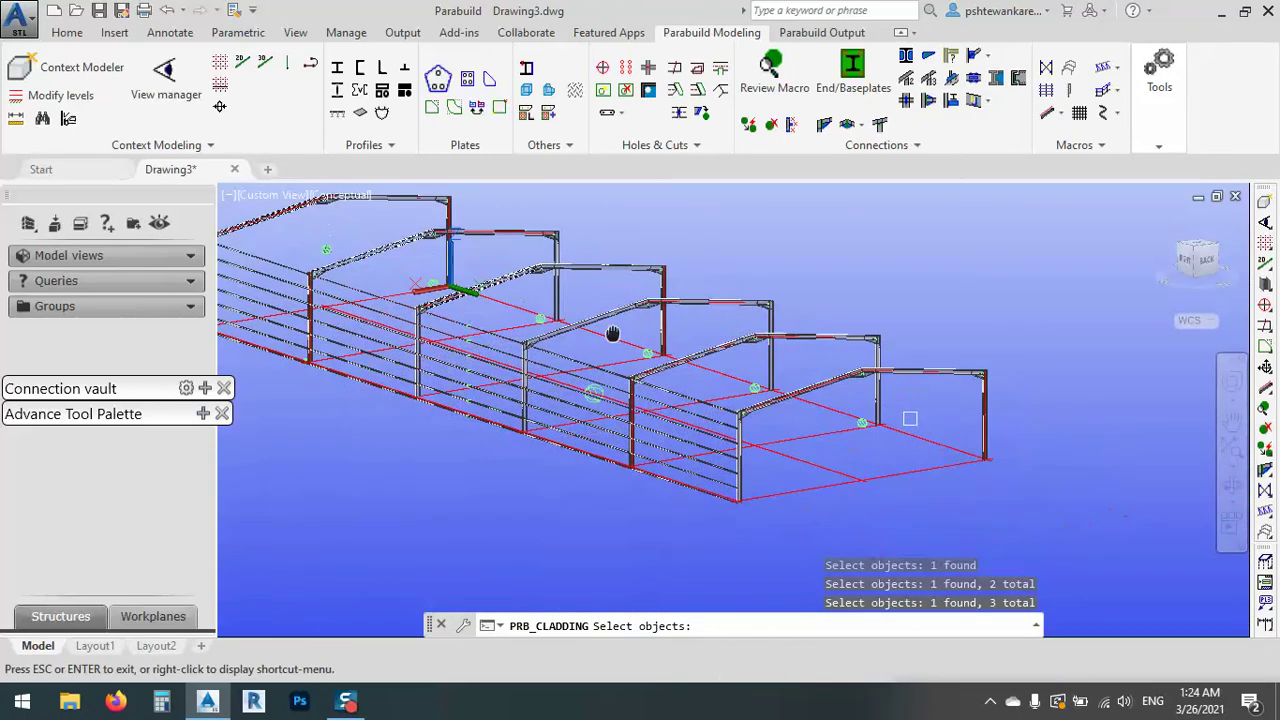
left_click(613, 300)
left_click(652, 320)
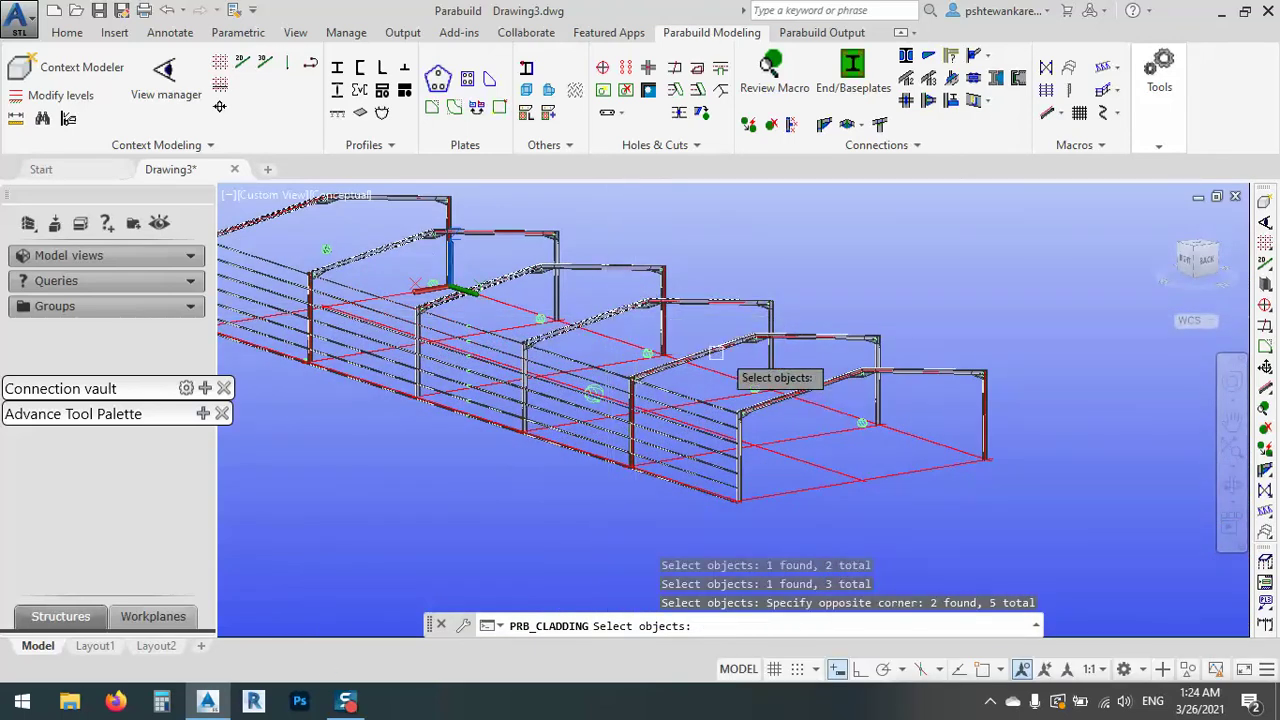
left_click(703, 352)
left_click(818, 381)
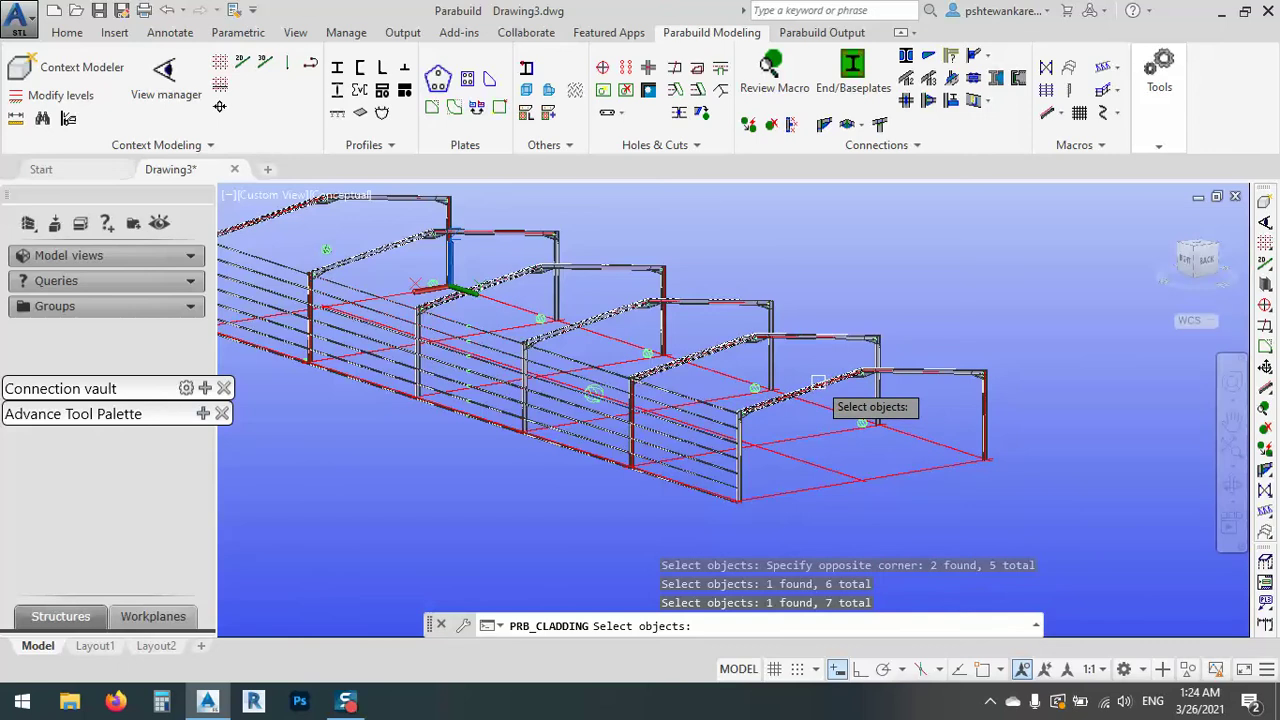
key("Return")
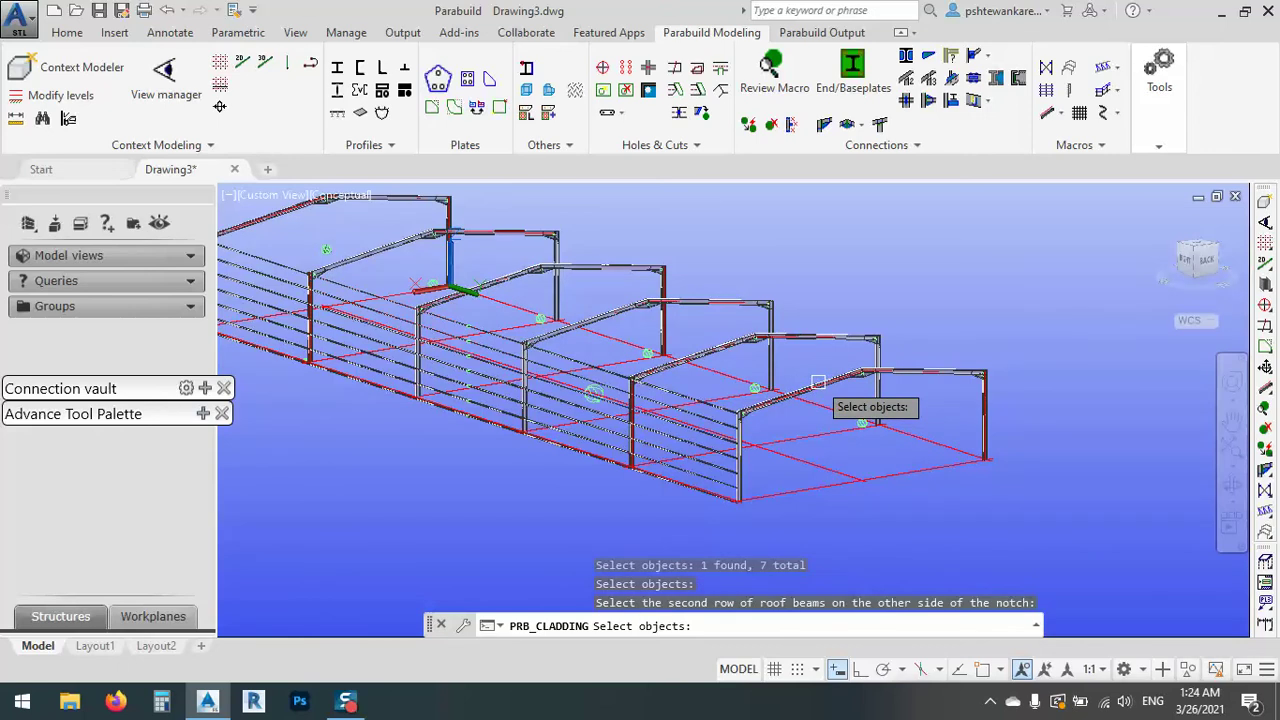
- Select the roof beams on the opposite side of the ridge as the cladding's second row
left_click(399, 202)
left_click(510, 227)
left_click(615, 266)
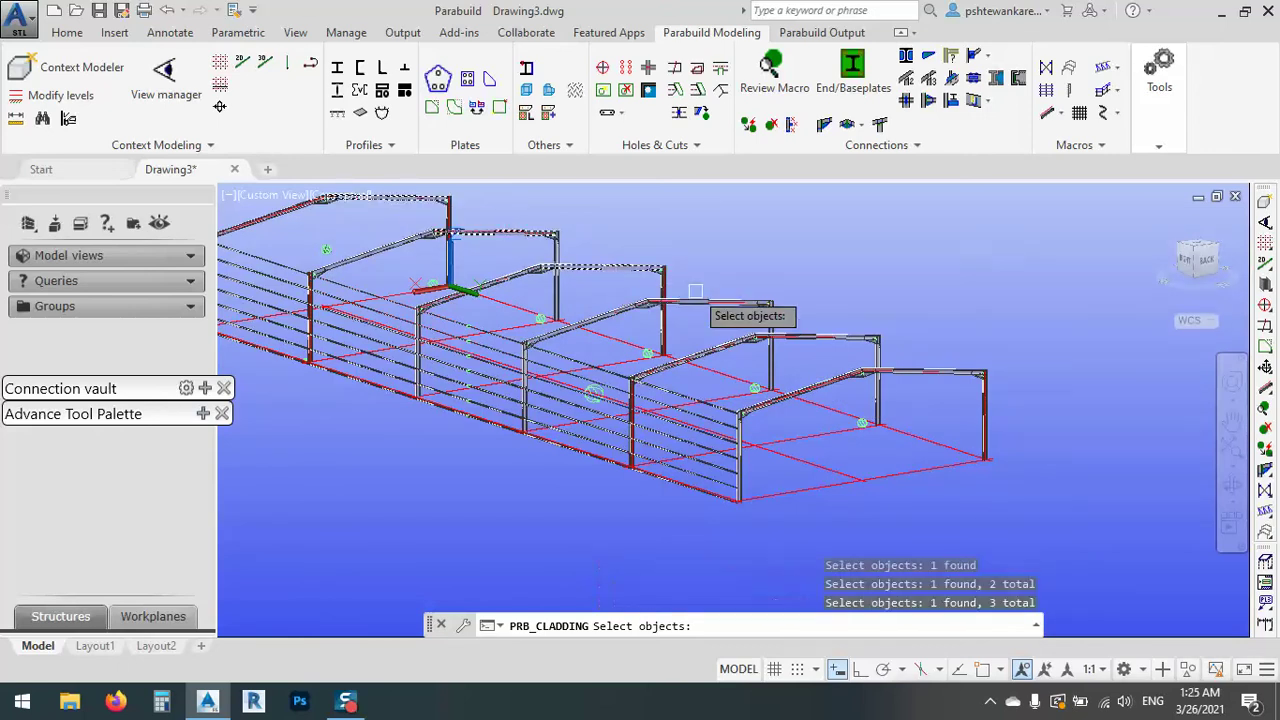
left_click(716, 300)
left_click(816, 333)
left_click(920, 370)
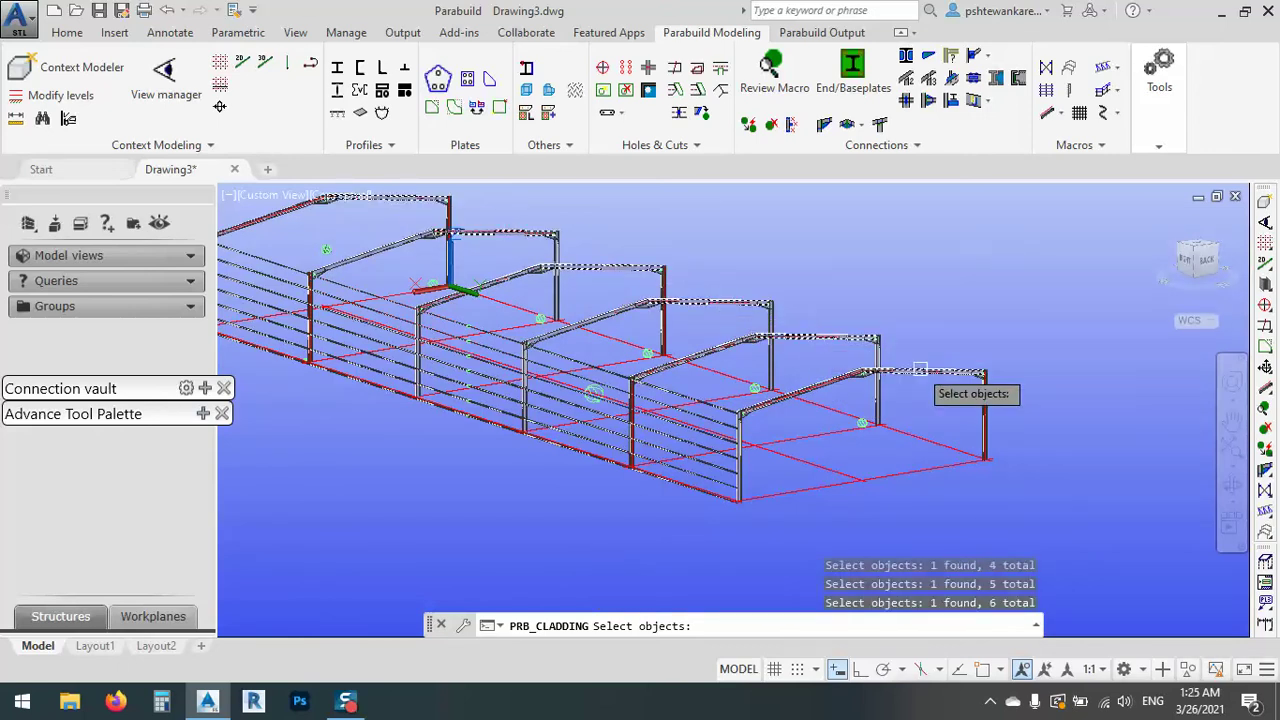
key("Return")
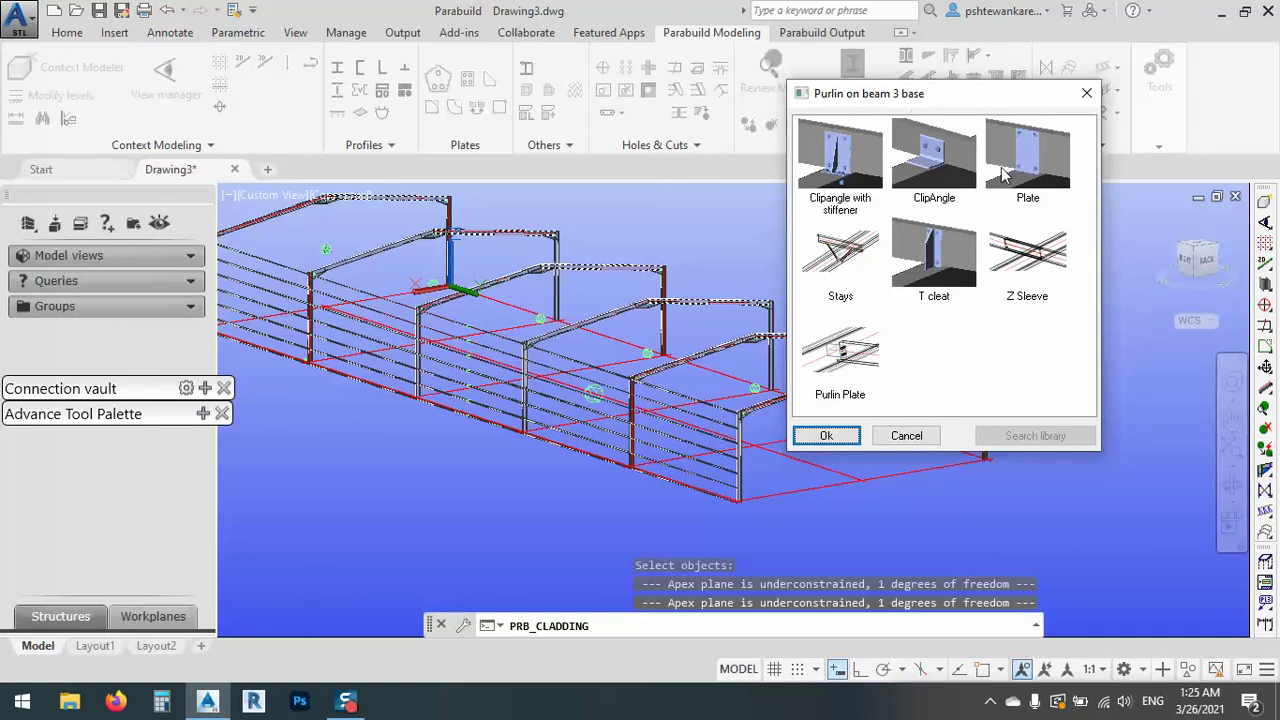
- Create the roof purlins with the Clipangle with stiffener connection and the Interrupted - Clipangle with stiffener connection, dismissing the proxy notice
left_click(853, 165)
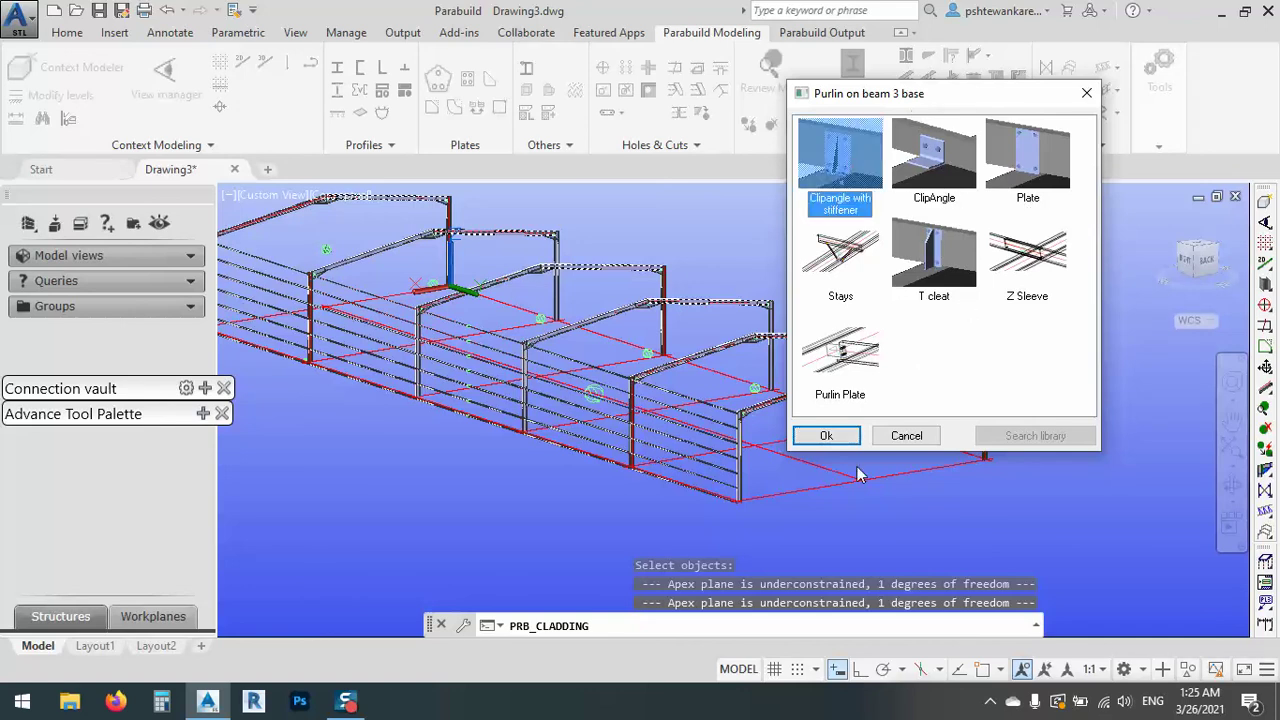
left_click(826, 436)
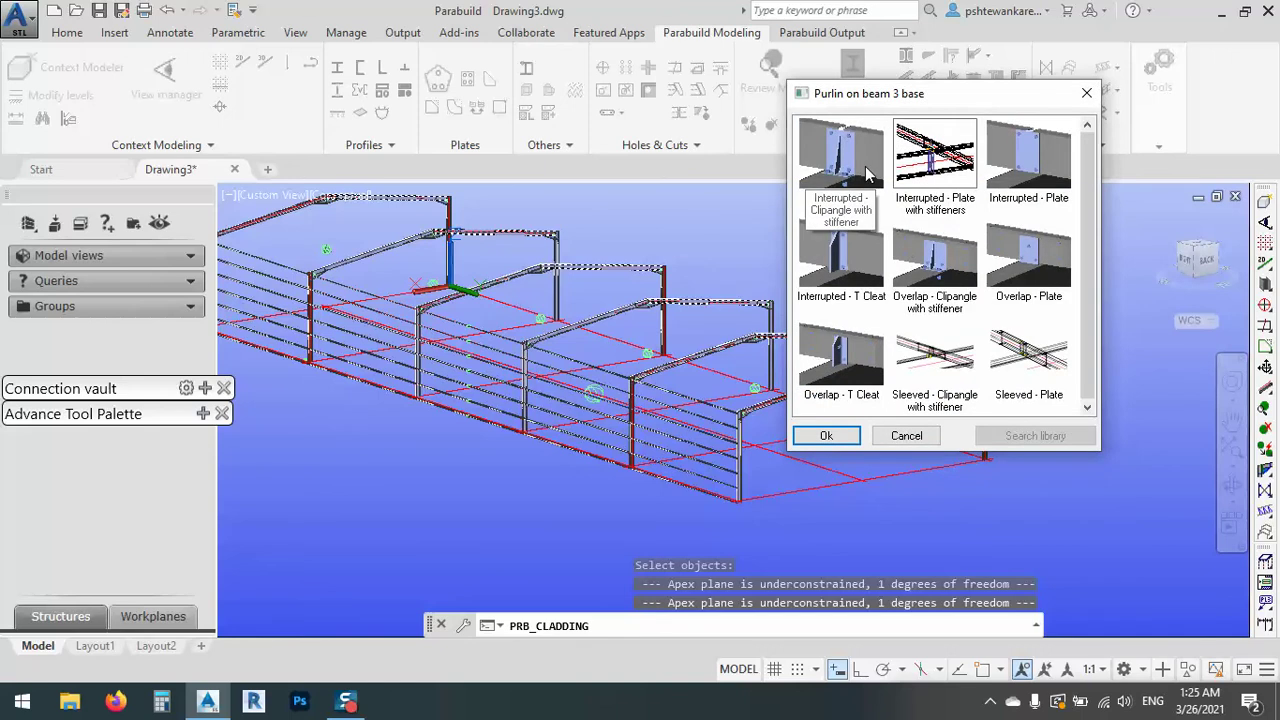
left_click(865, 166)
left_click(826, 436)
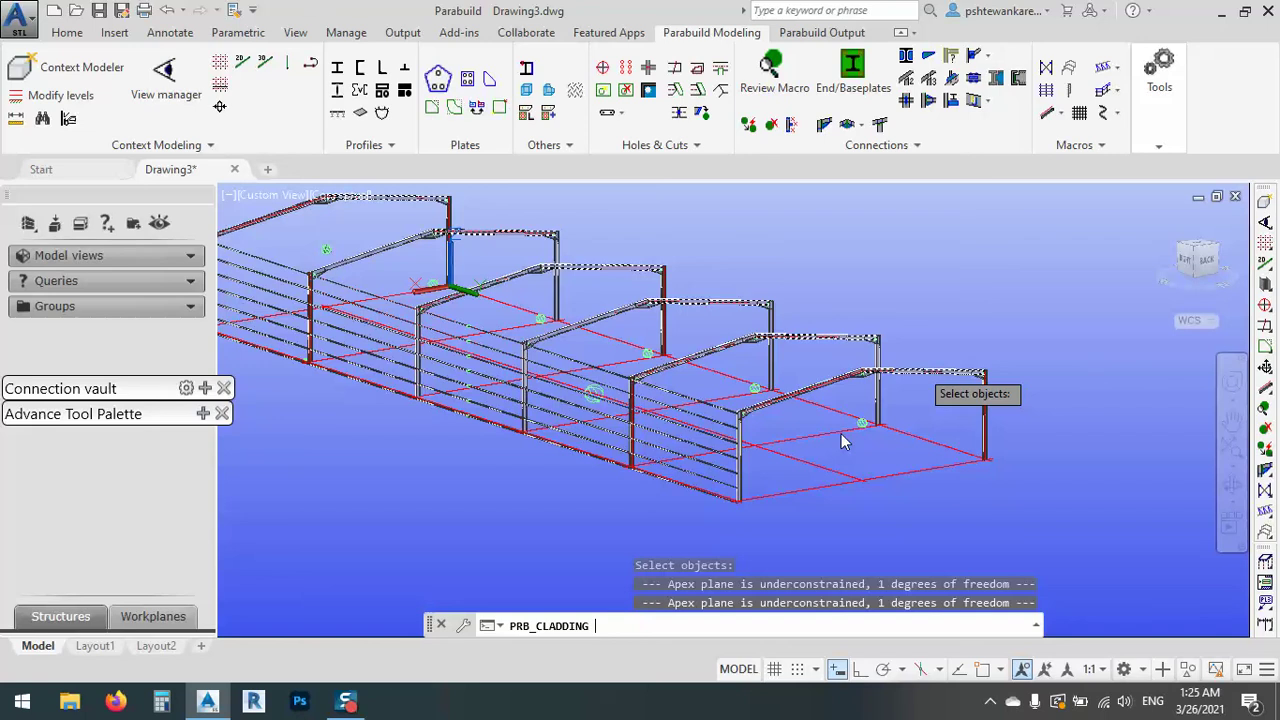
key("Return")
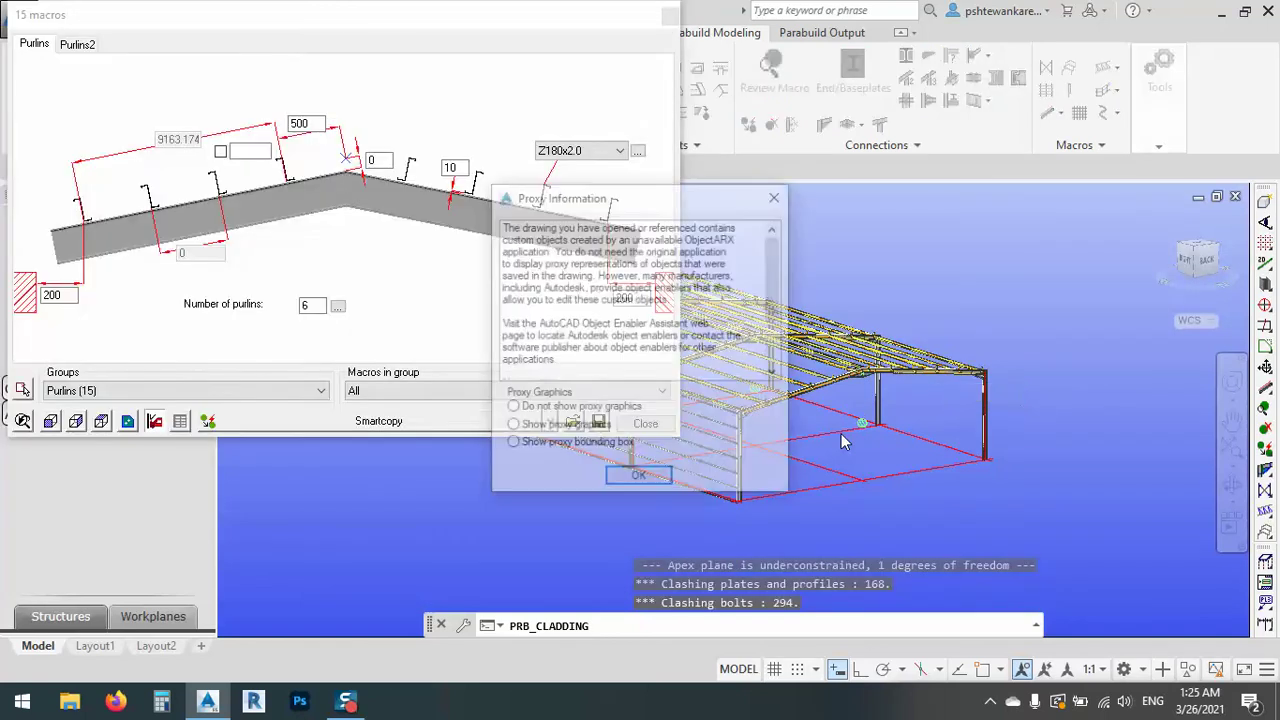
left_click(639, 479)
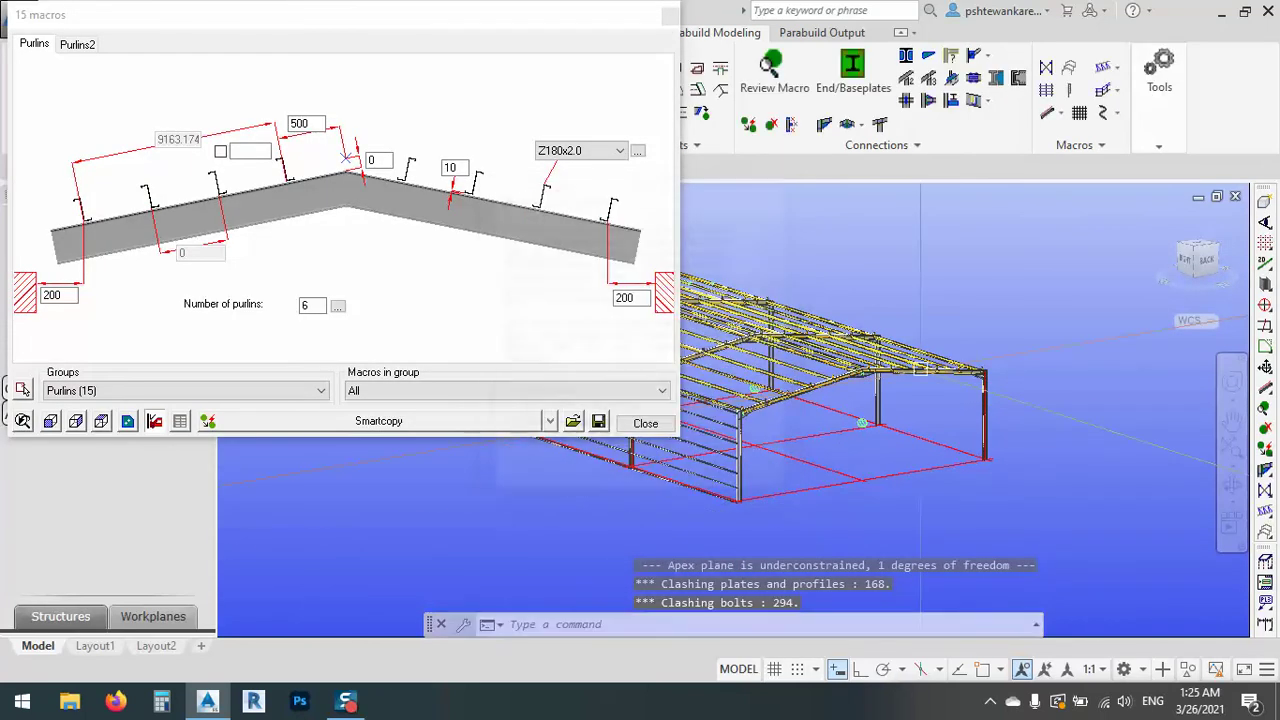
- Set the Z180x2.0 roof purlins' section displacement to Under at the bottom centre point and finish editing the purlin macros
scroll(762, 405, "up", 6)
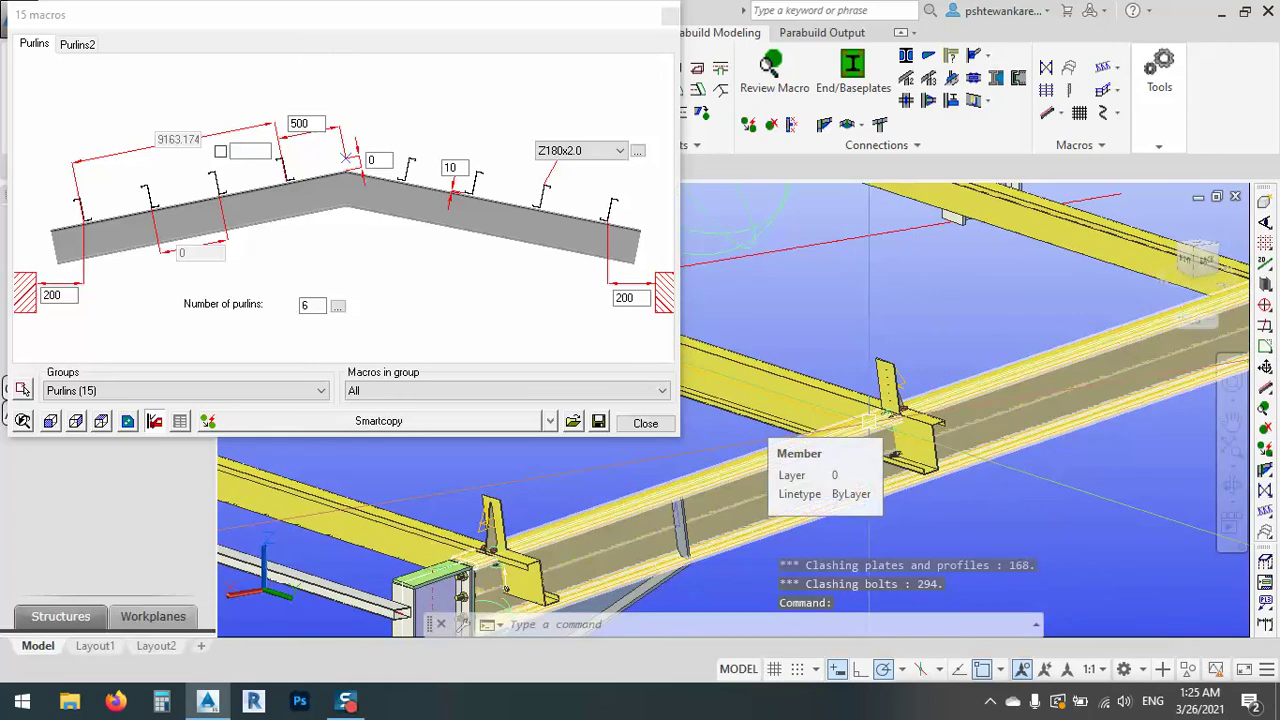
middle_click_drag(868, 425, 705, 545, "shift")
middle_click_drag(838, 278, 735, 378, "shift")
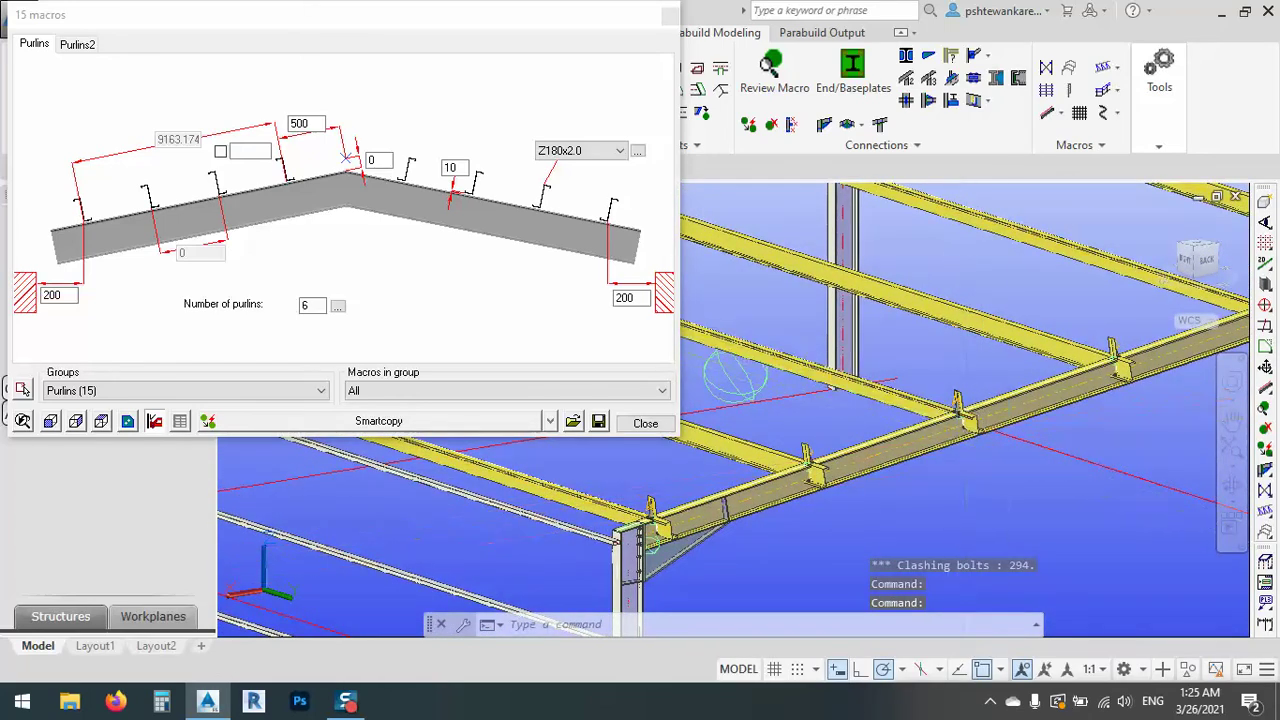
scroll(985, 393, "up", 5)
scroll(985, 393, "up", 4)
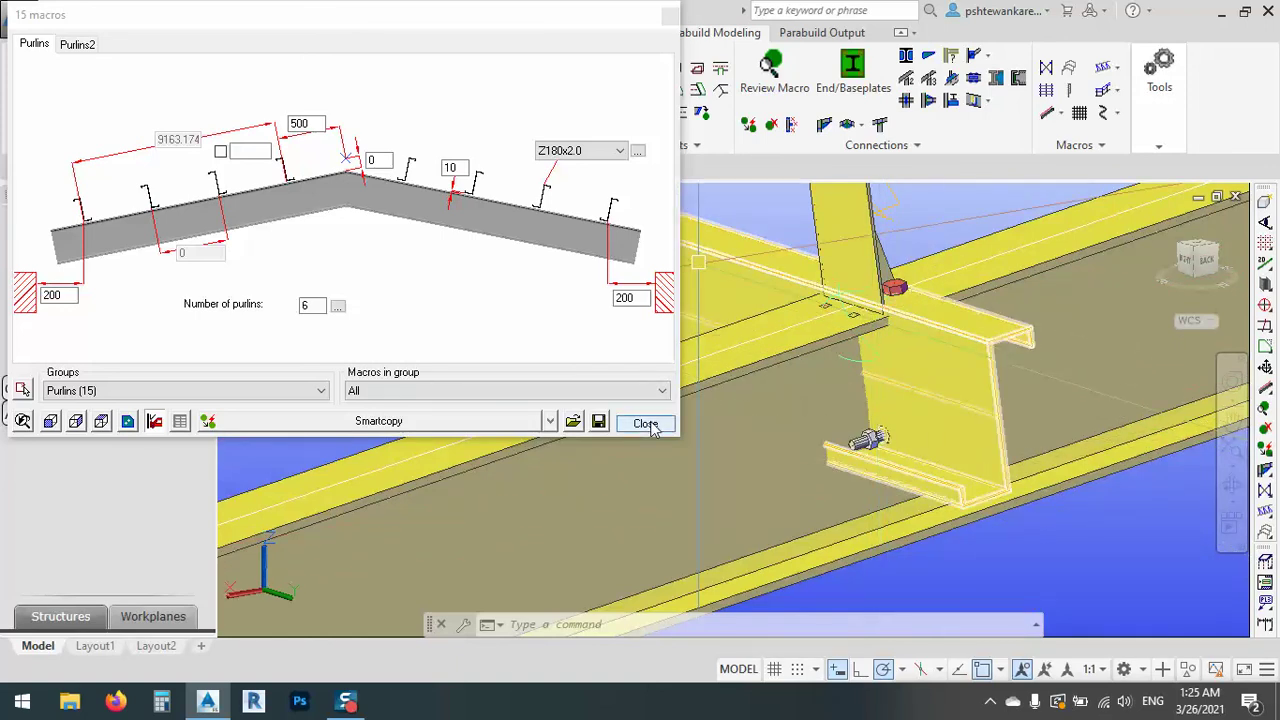
left_click(638, 151)
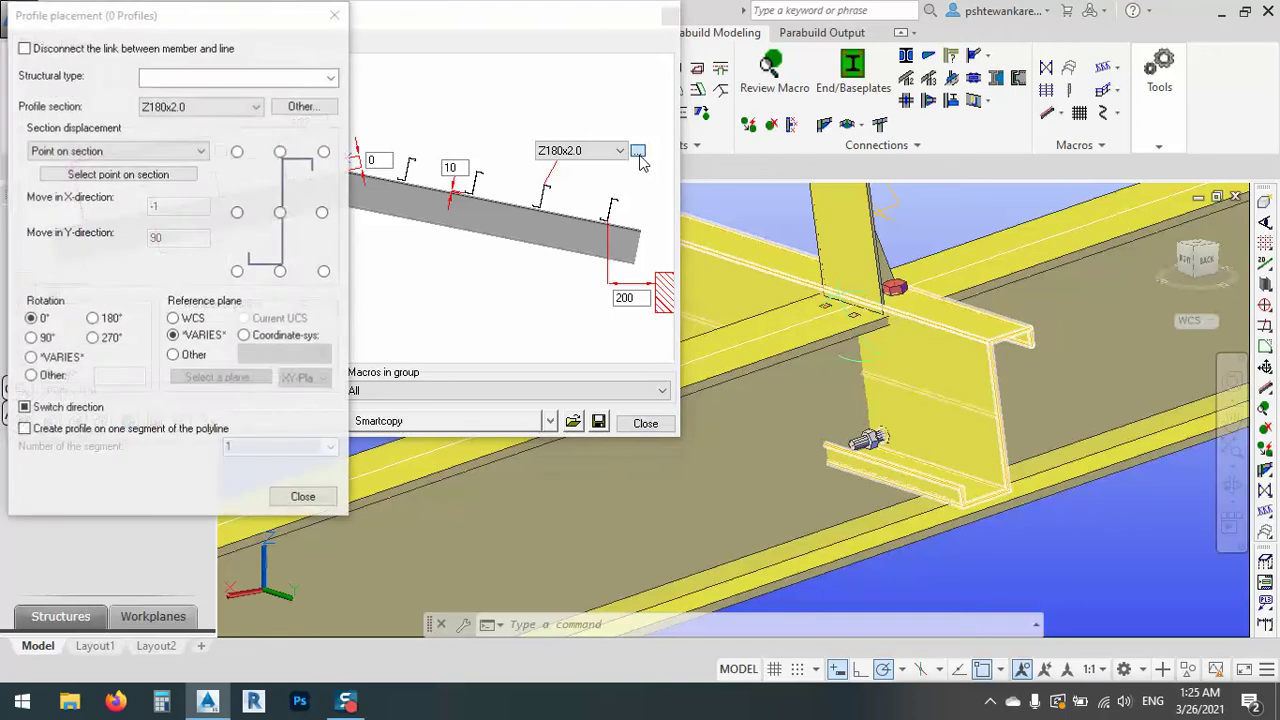
left_click(281, 272)
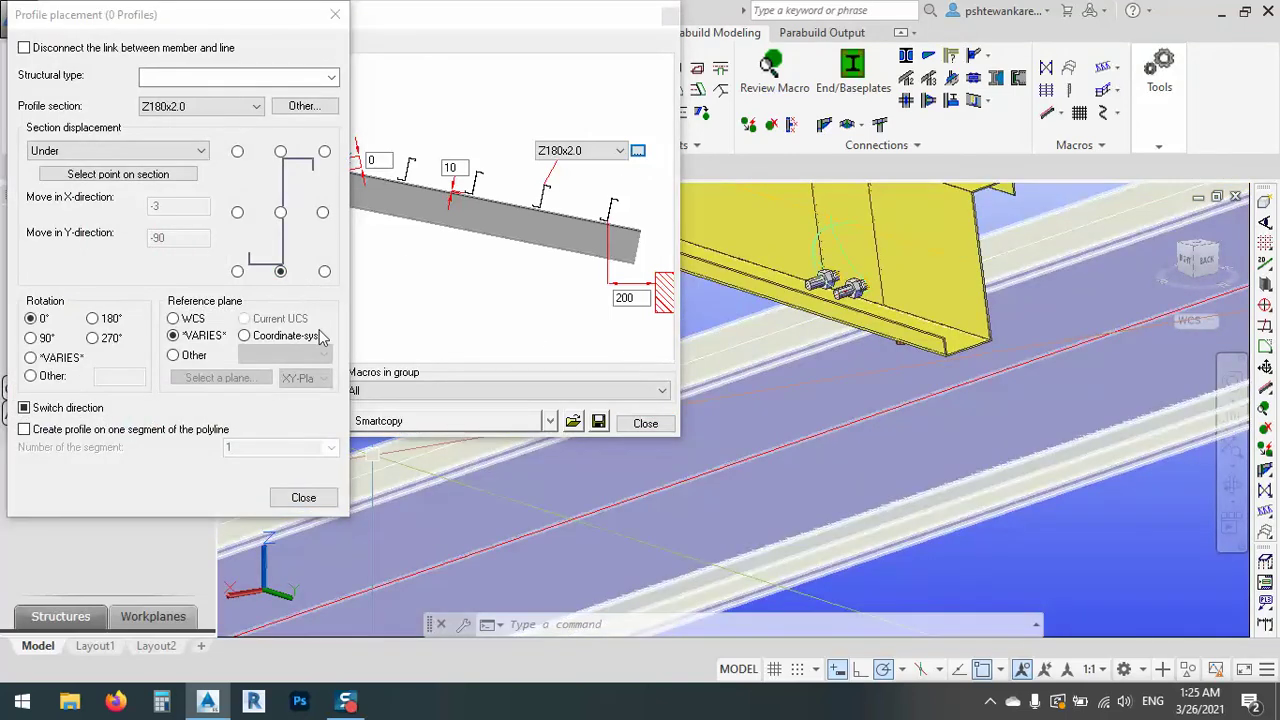
left_click(300, 505)
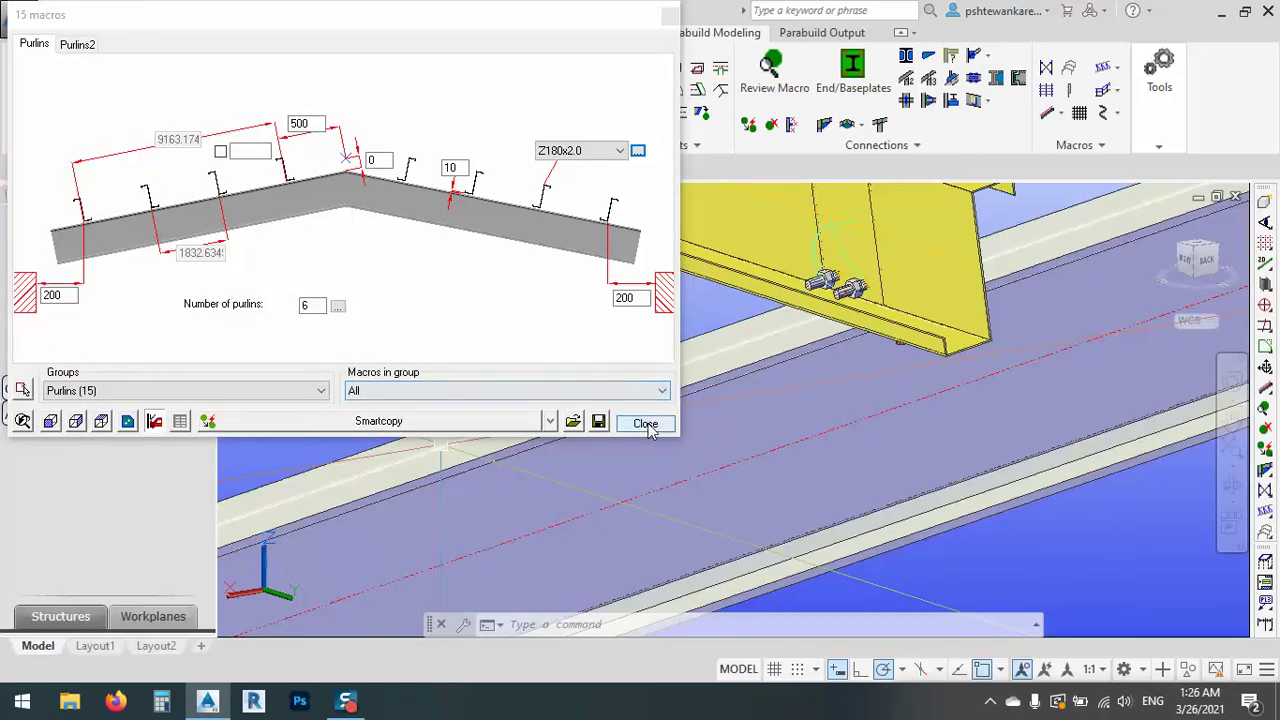
left_click(646, 424)
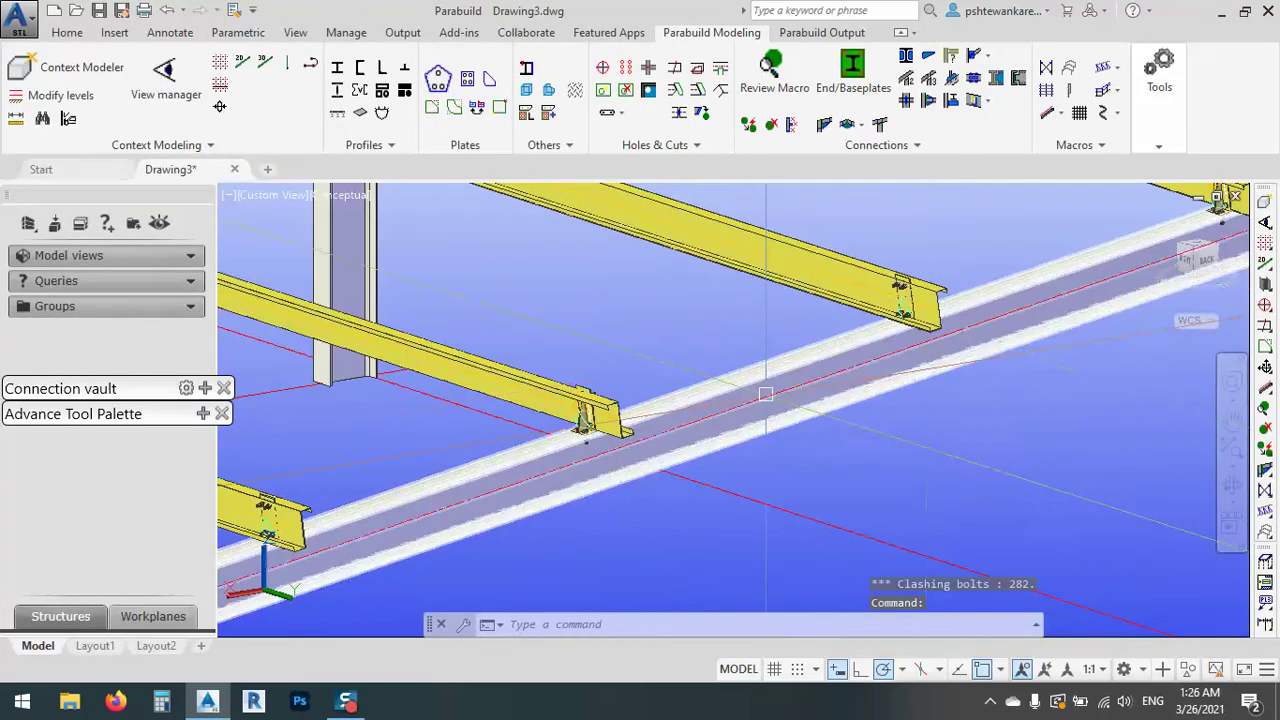
- In a roof purlin's clip angle macro, set the upper and lower bolt edge distances to 40 and make the vertical bolt spacing the fixed dimension
scroll(586, 420, "up", 6)
middle_click_drag(590, 422, 700, 445, "shift")
left_click(635, 418)
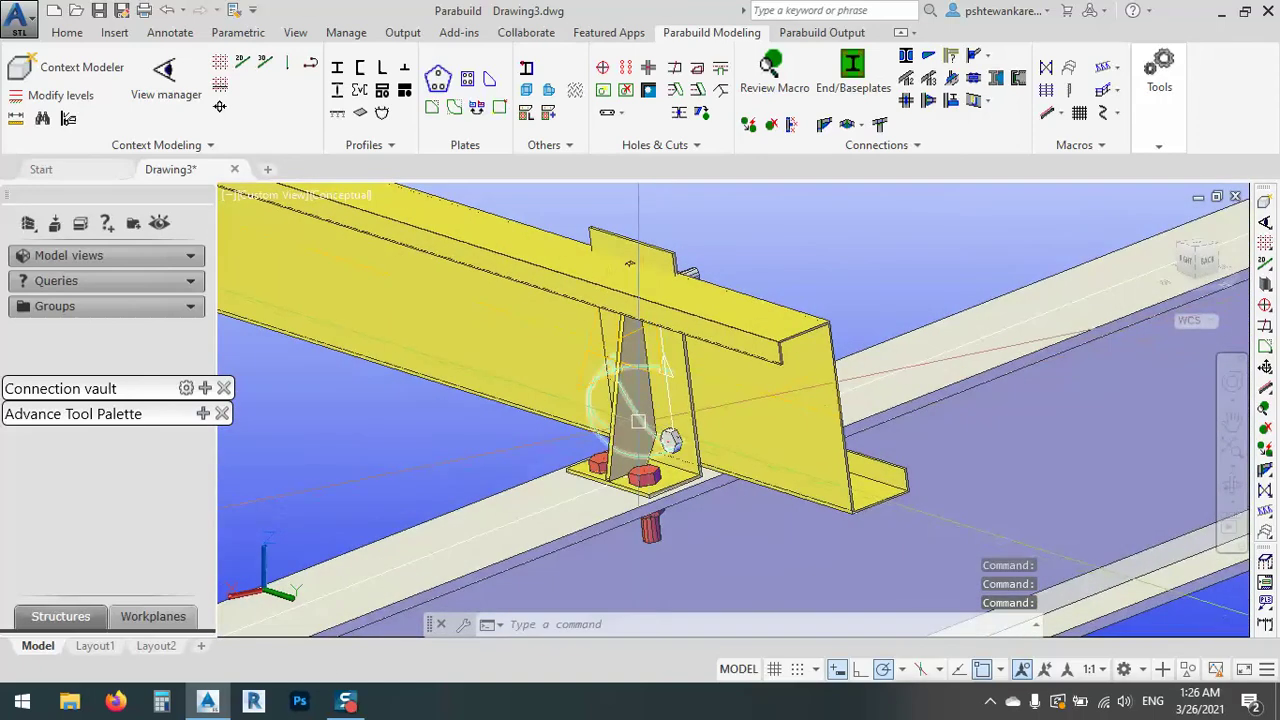
double_click(635, 418)
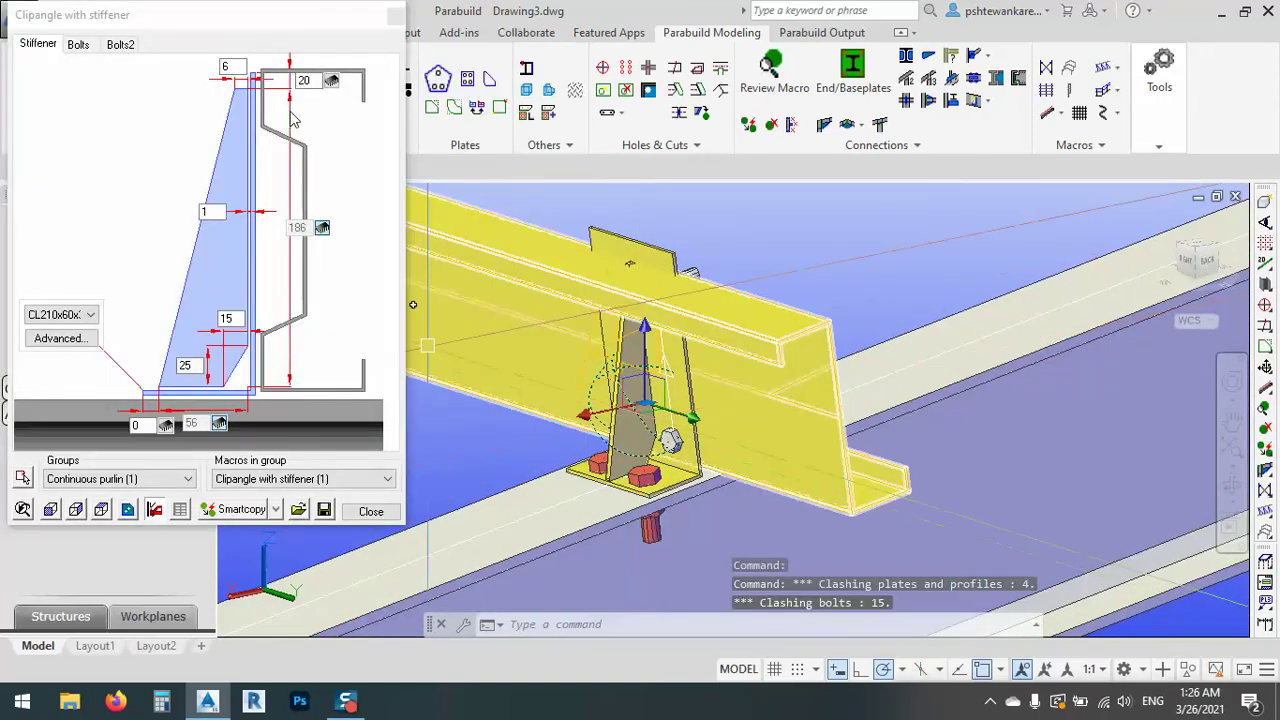
left_click_drag(233, 22, 293, 38)
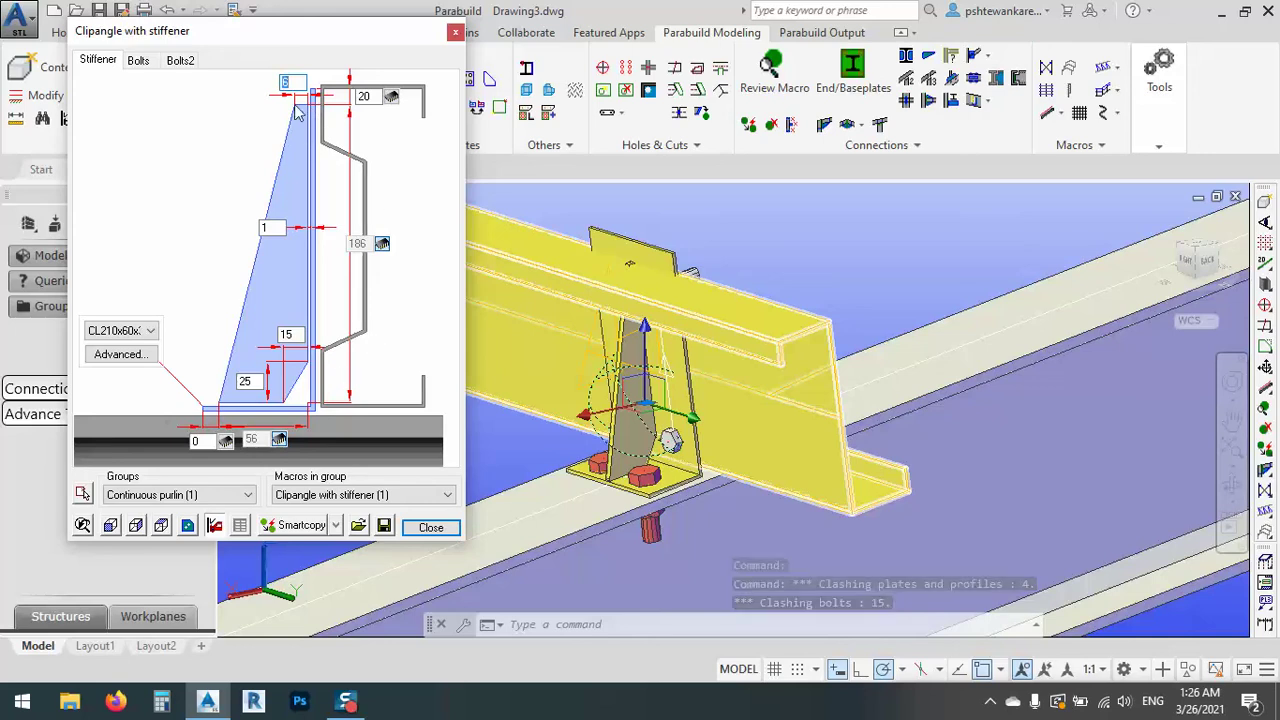
left_click(138, 61)
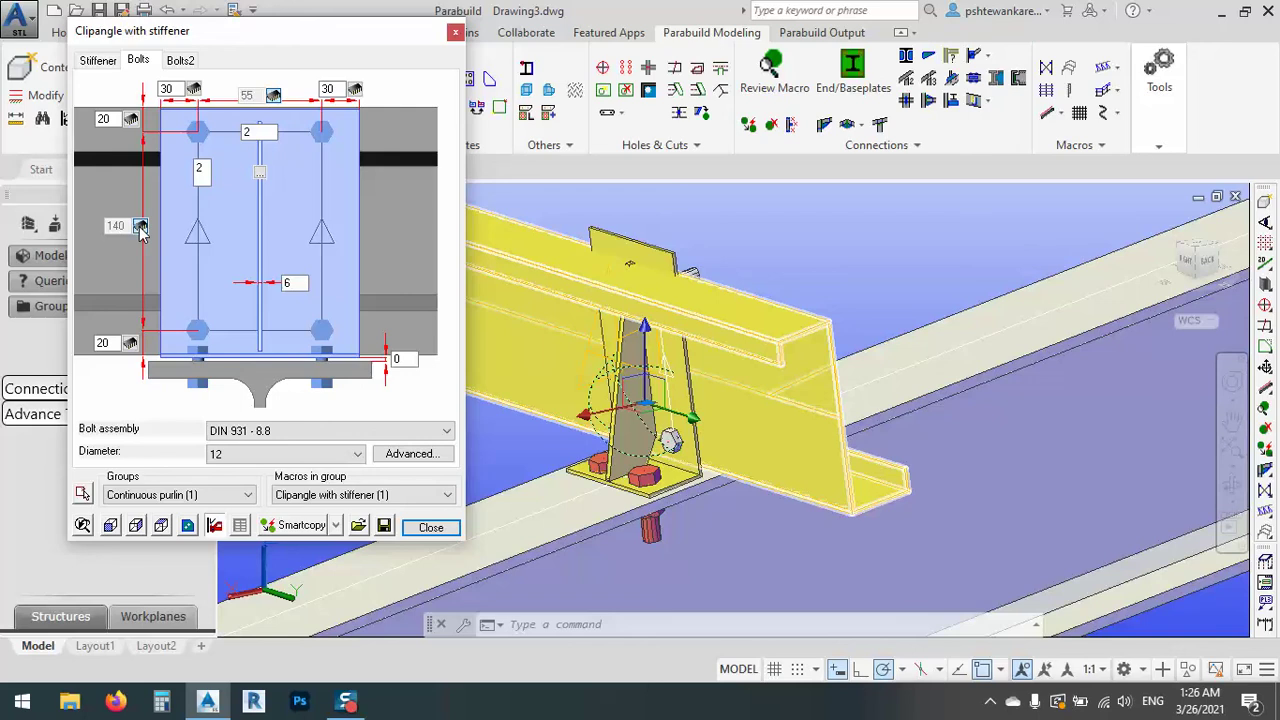
double_click(117, 342)
type("40")
double_click(104, 119)
type("4")
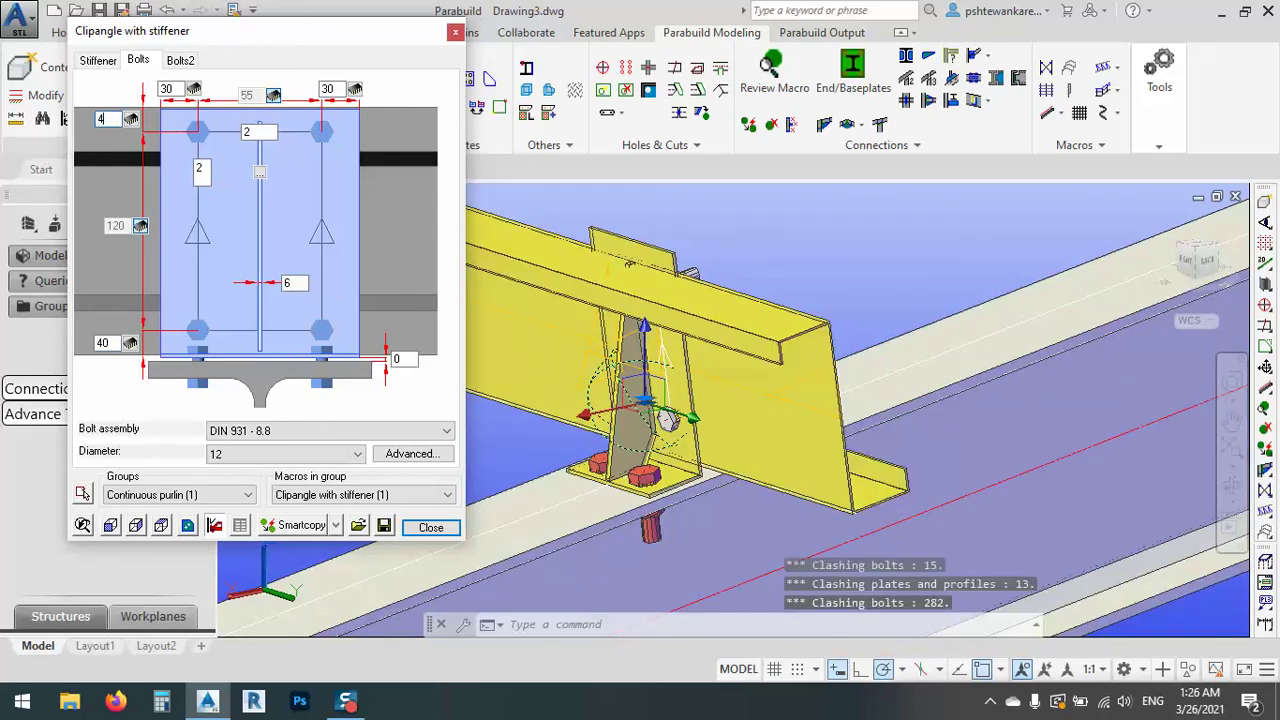
type("0")
left_click(140, 228)
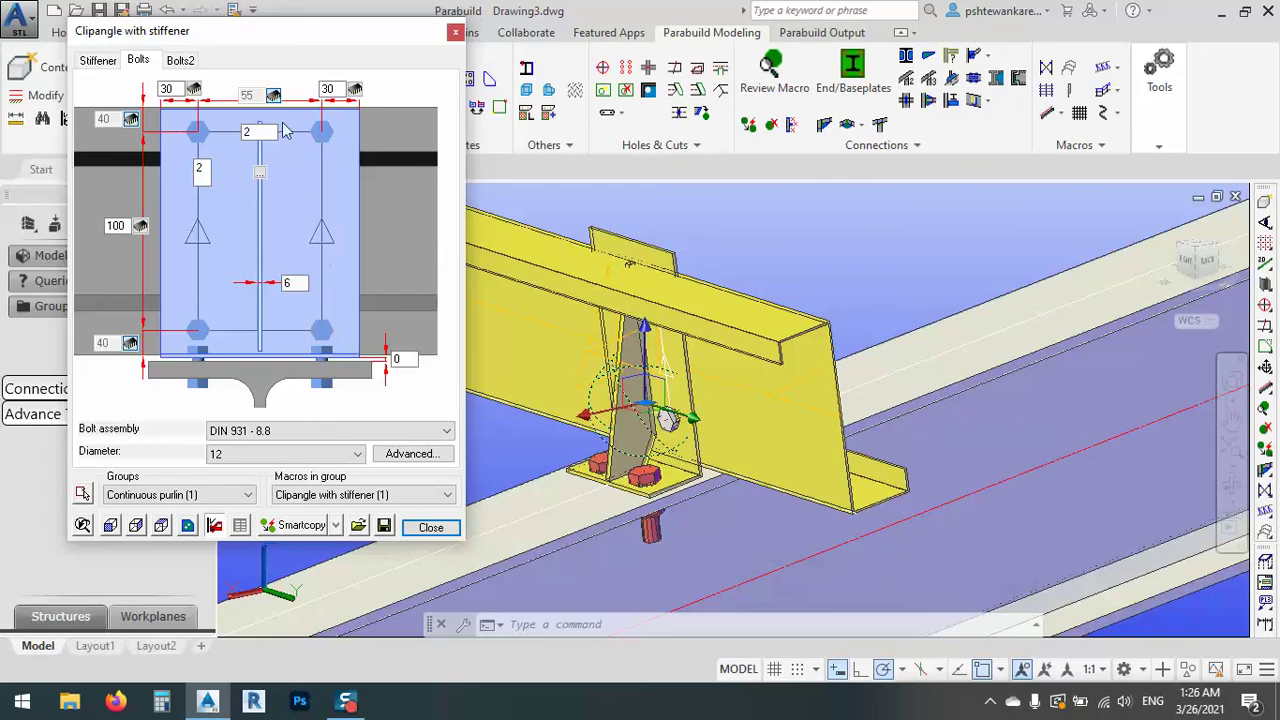
- Make the clip angle's stiffener height the fixed dimension and set it to 120
left_click(98, 60)
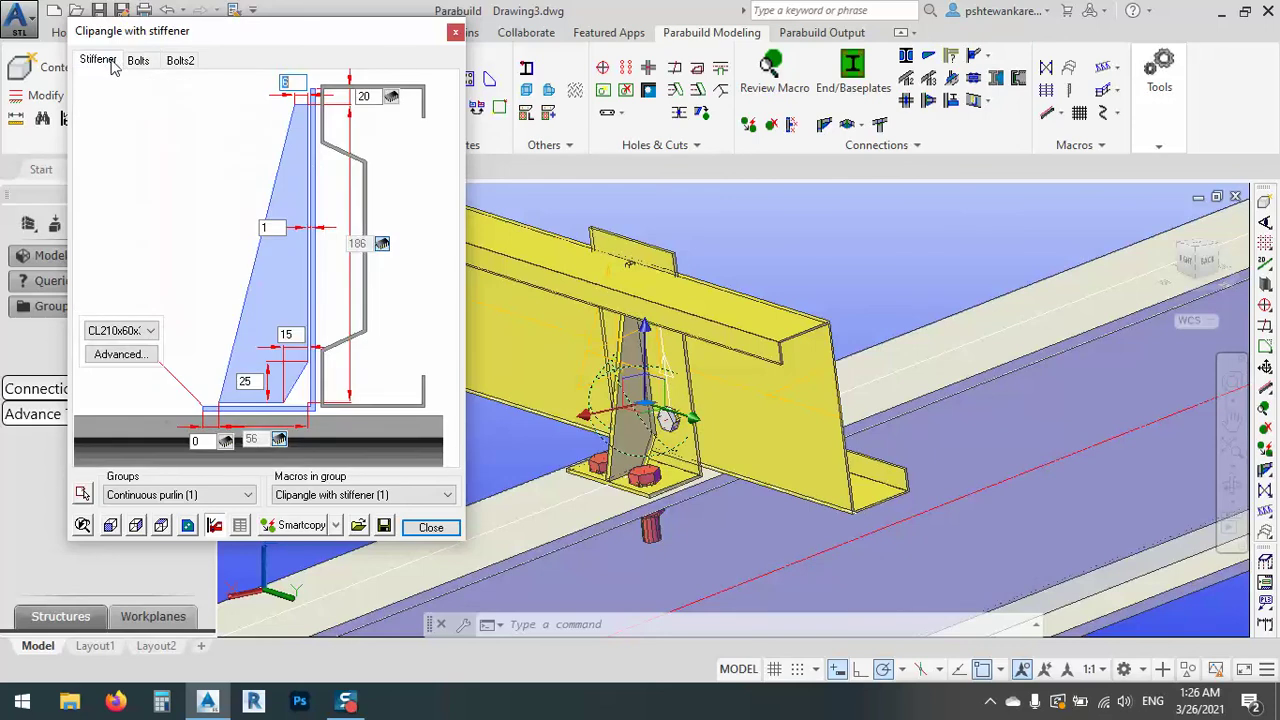
left_click(366, 248)
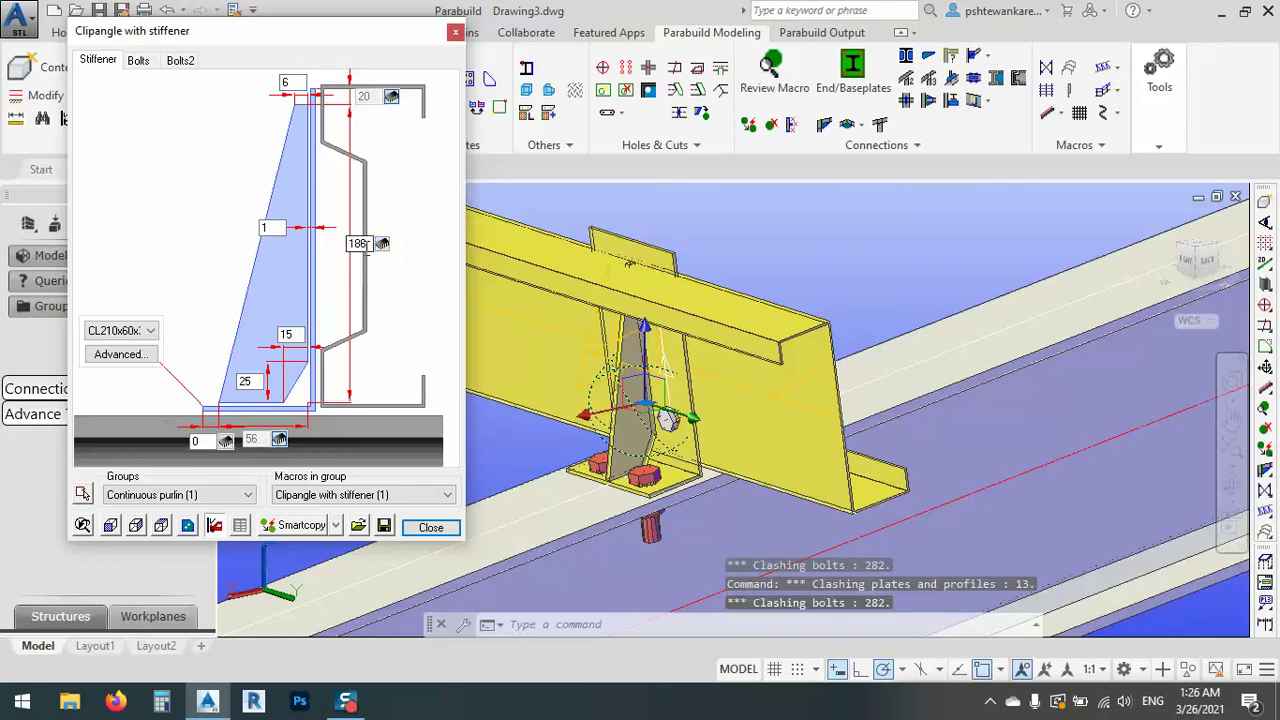
double_click(364, 245)
type("120")
key("Return")
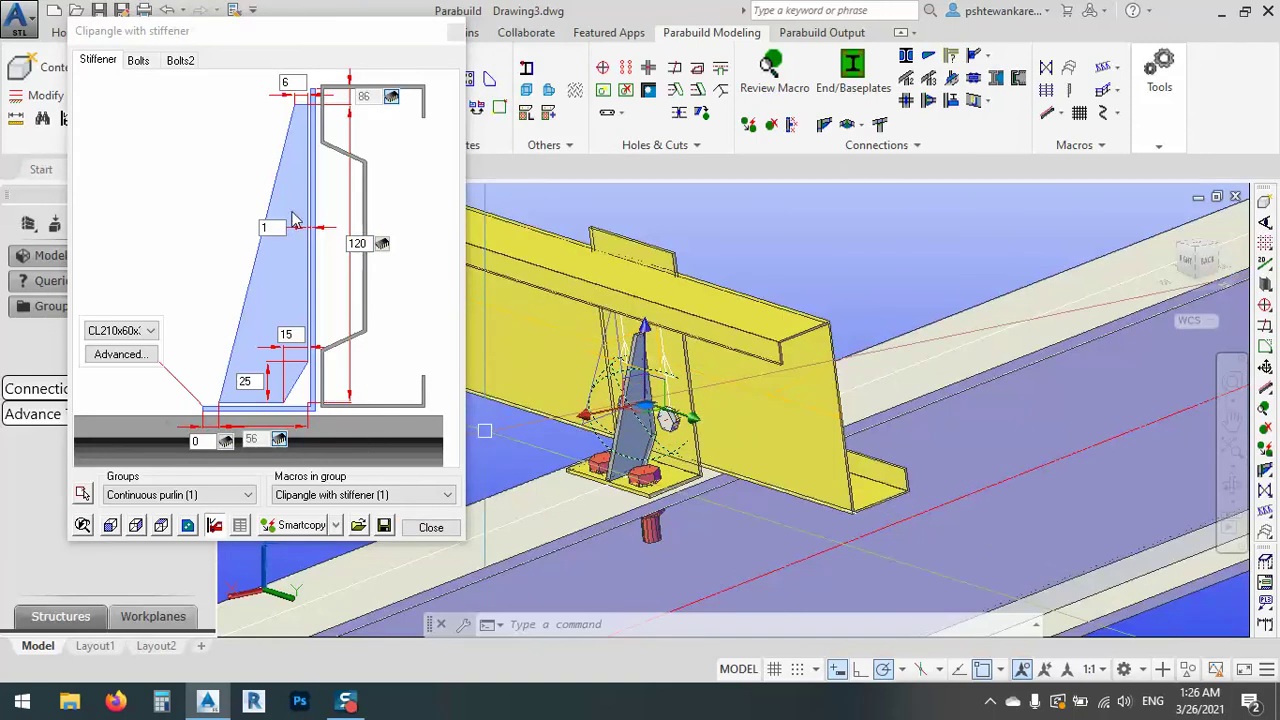
- Try a CL200x55 section for the clip angle, and replace it with a CL180x100 section
left_click(143, 332)
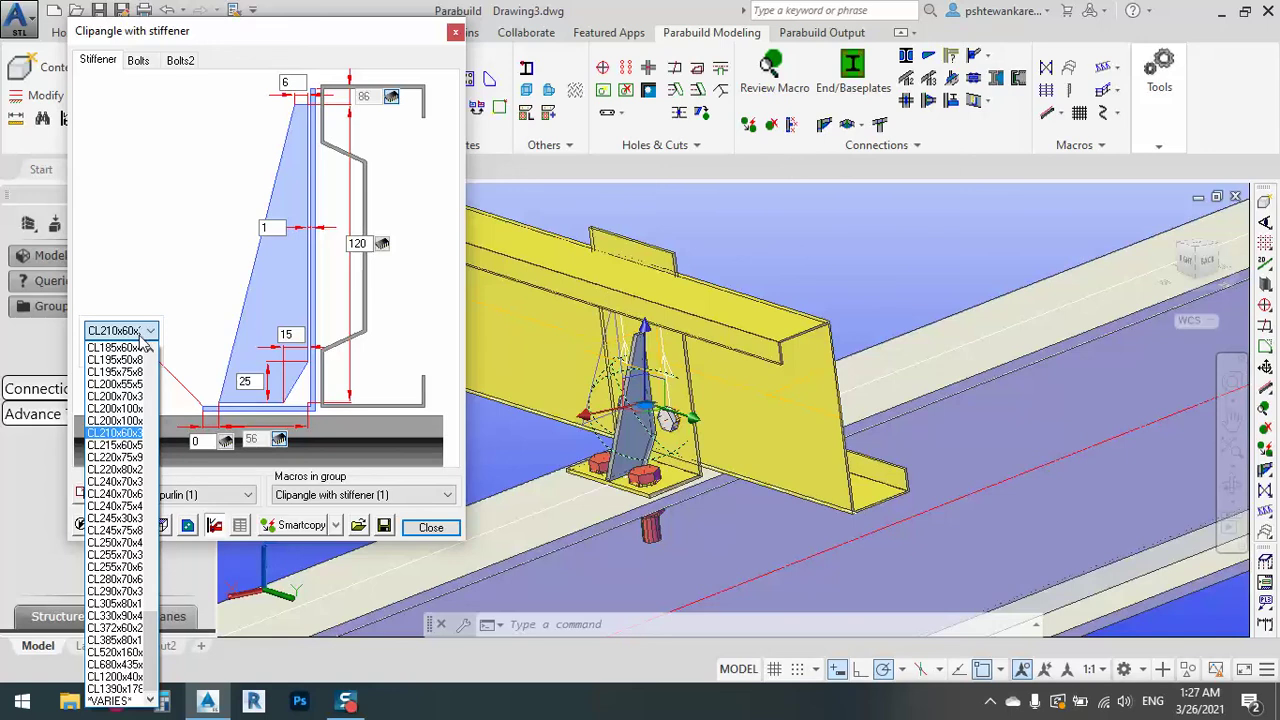
left_click(132, 386)
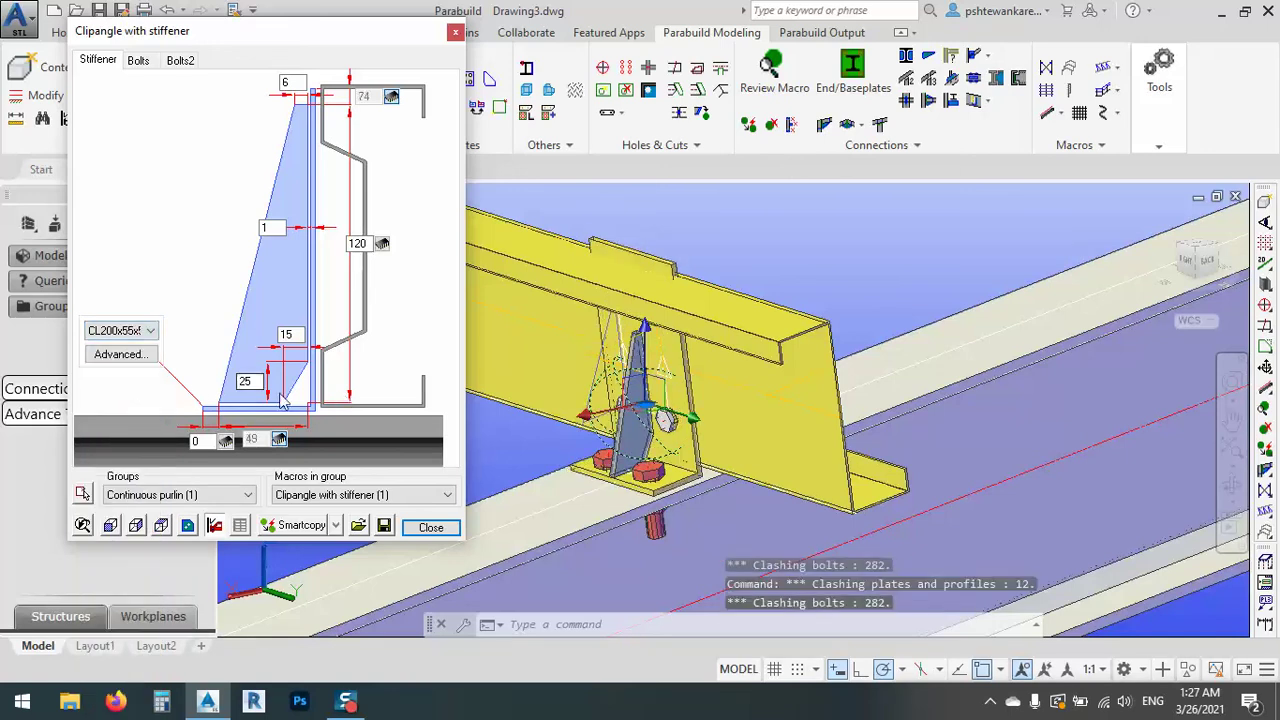
left_click(150, 332)
left_click(150, 348)
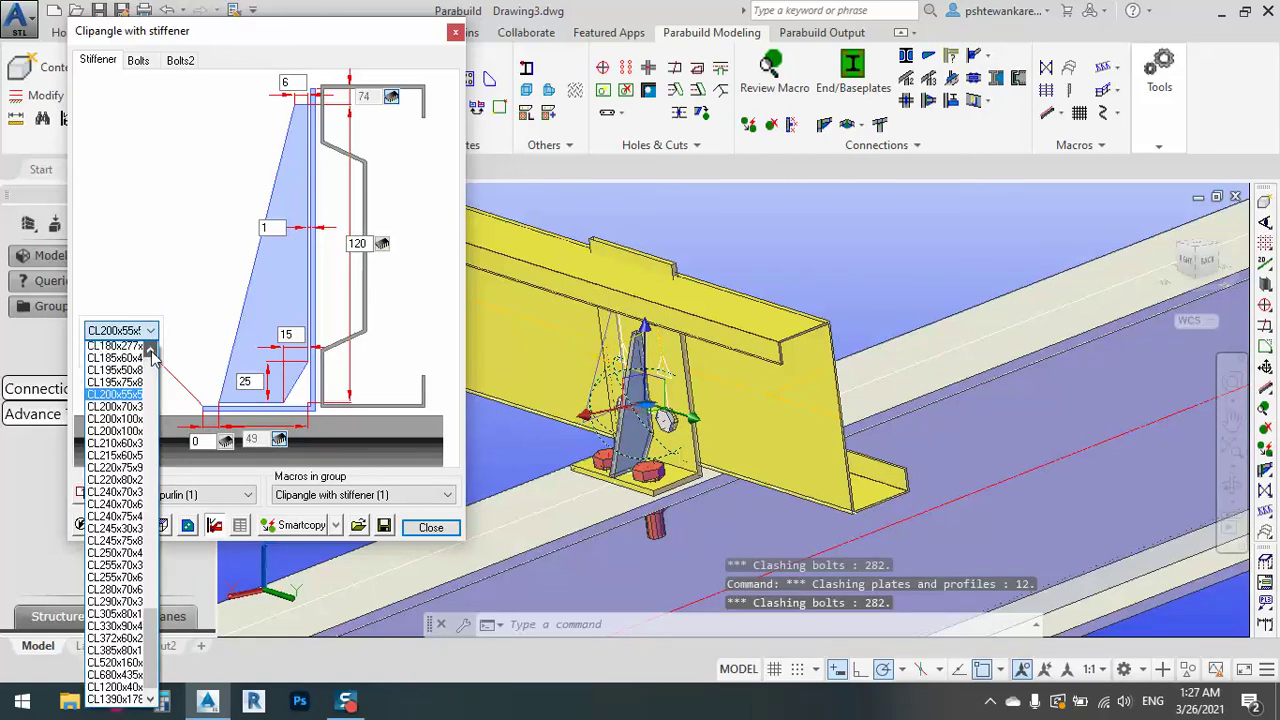
left_click(150, 348)
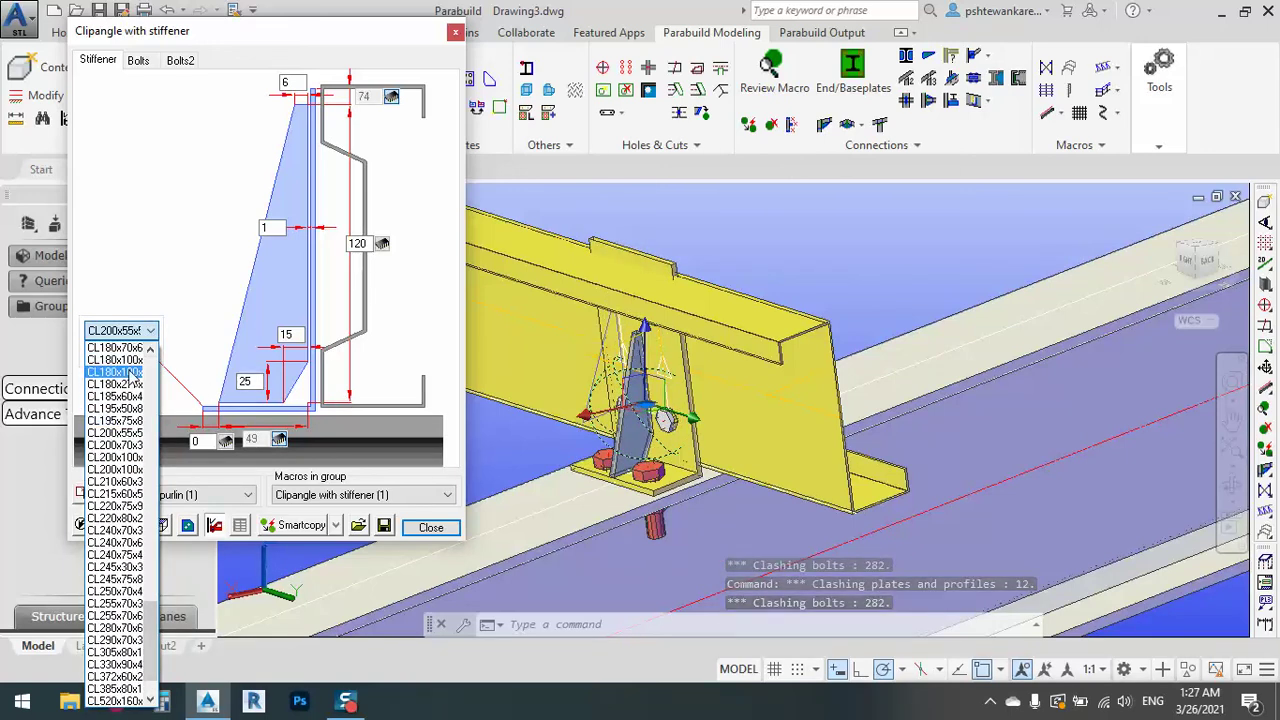
left_click(132, 373)
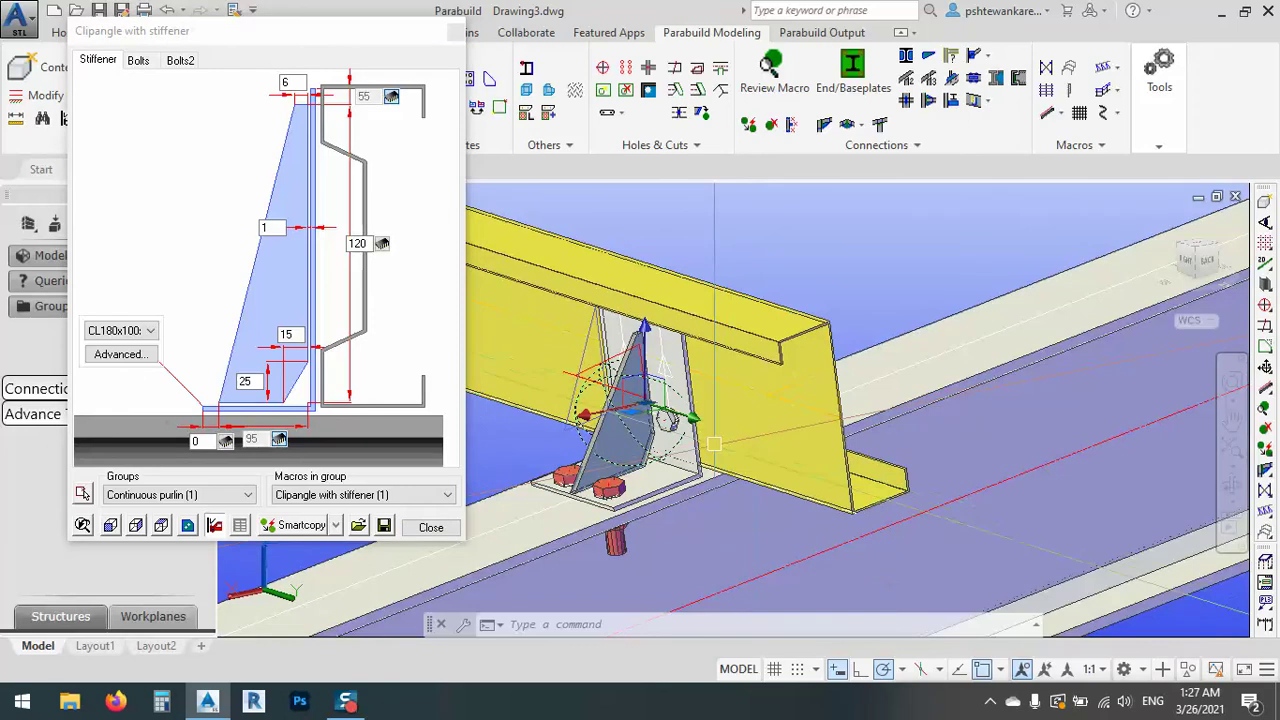
- Apply the clip angle's values to all macros in the Continuous purlin group using Propagate values
middle_click_drag(663, 484, 817, 383, "shift")
scroll(800, 390, "up", 2)
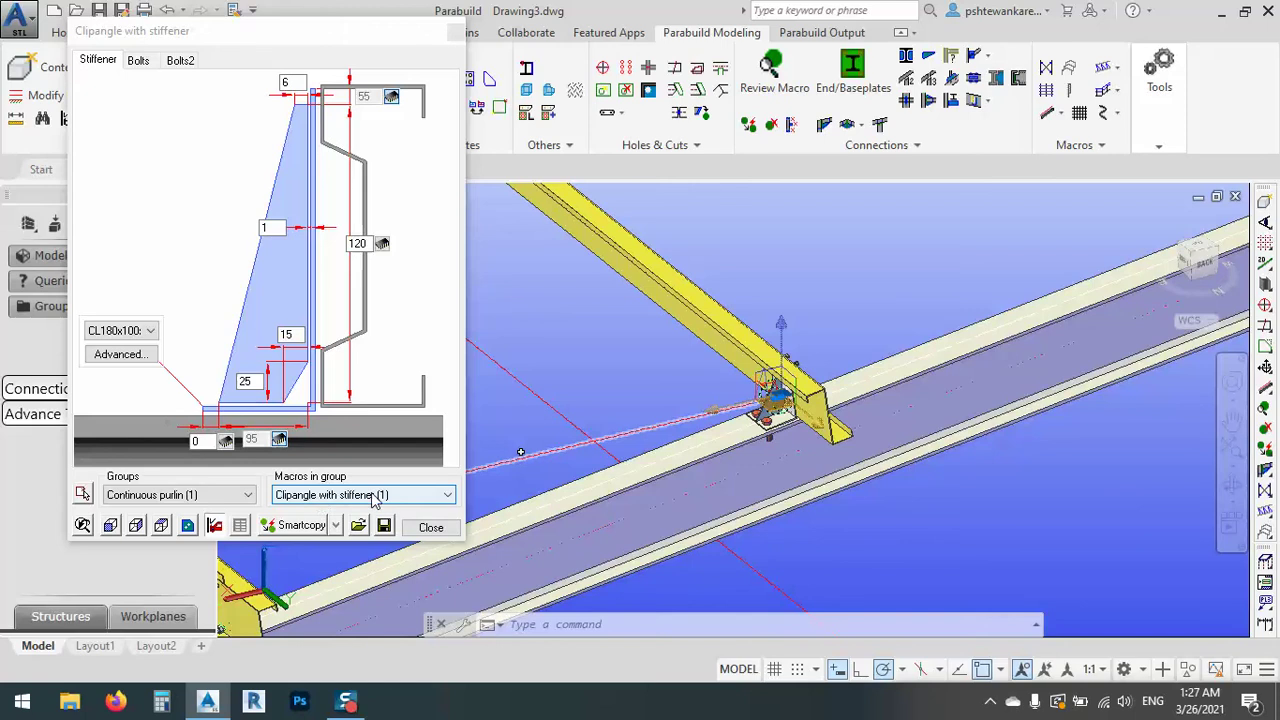
left_click(373, 496)
left_click(339, 512)
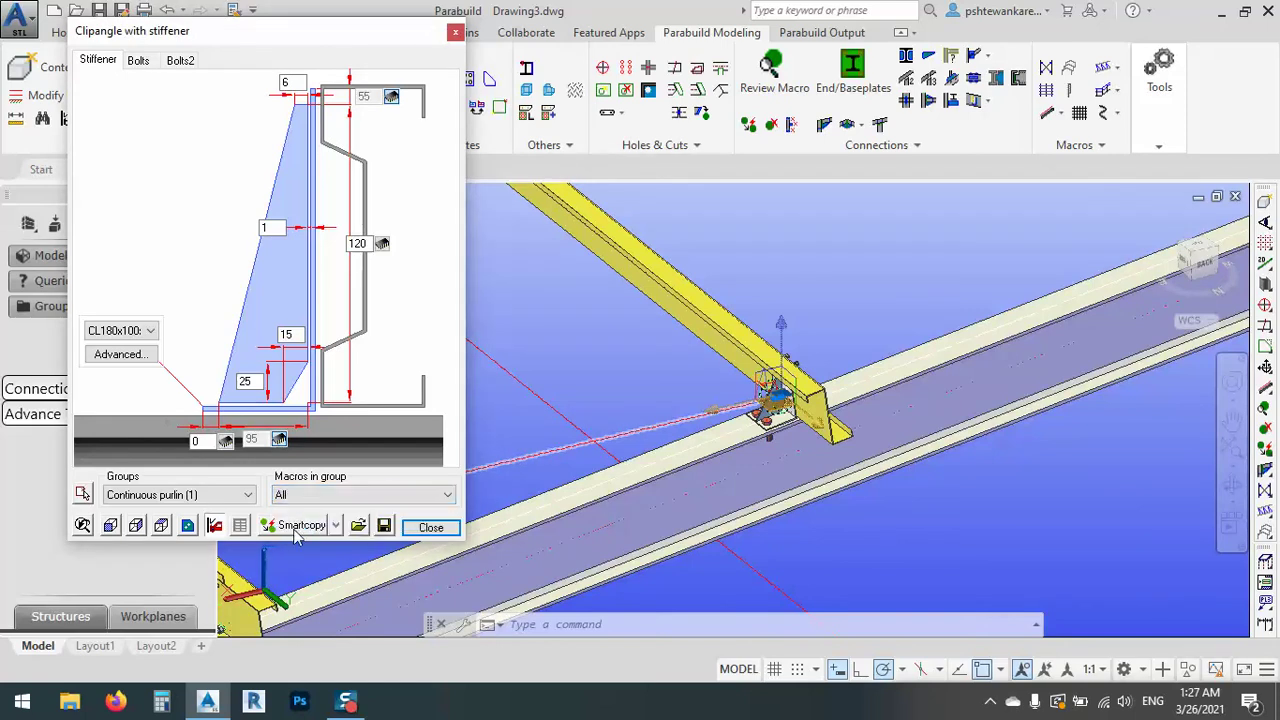
left_click(298, 528)
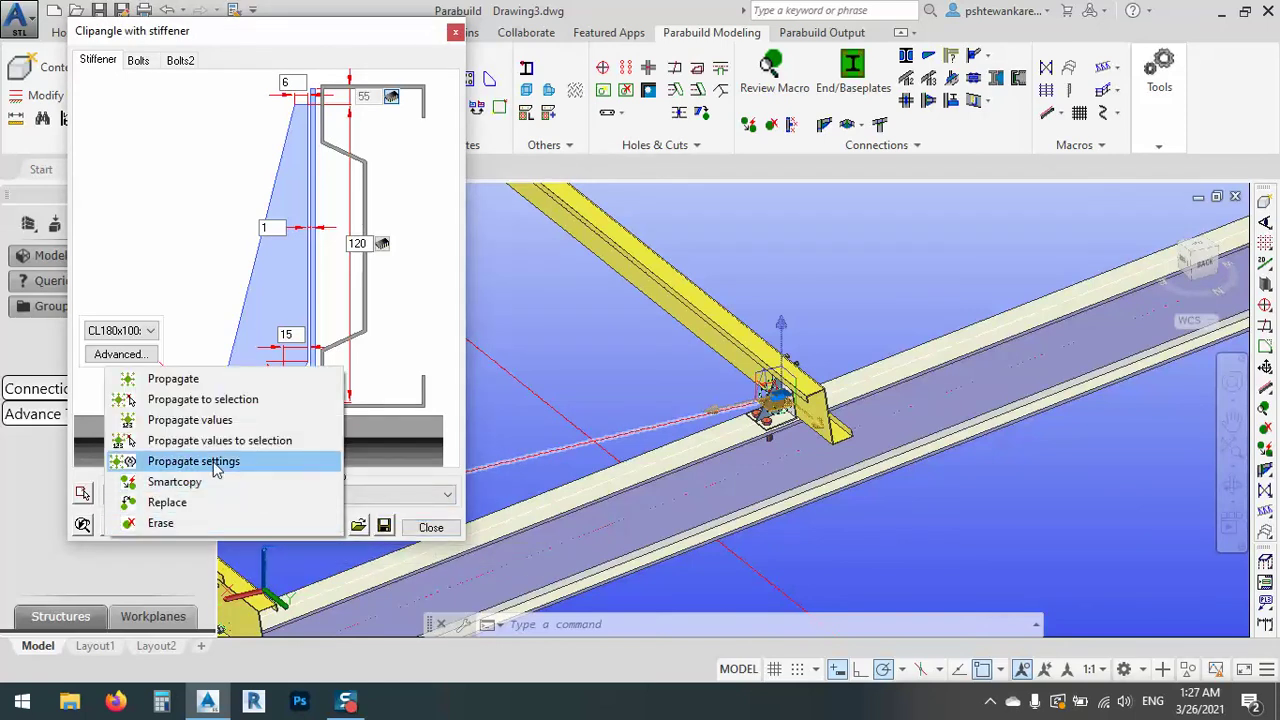
left_click(200, 424)
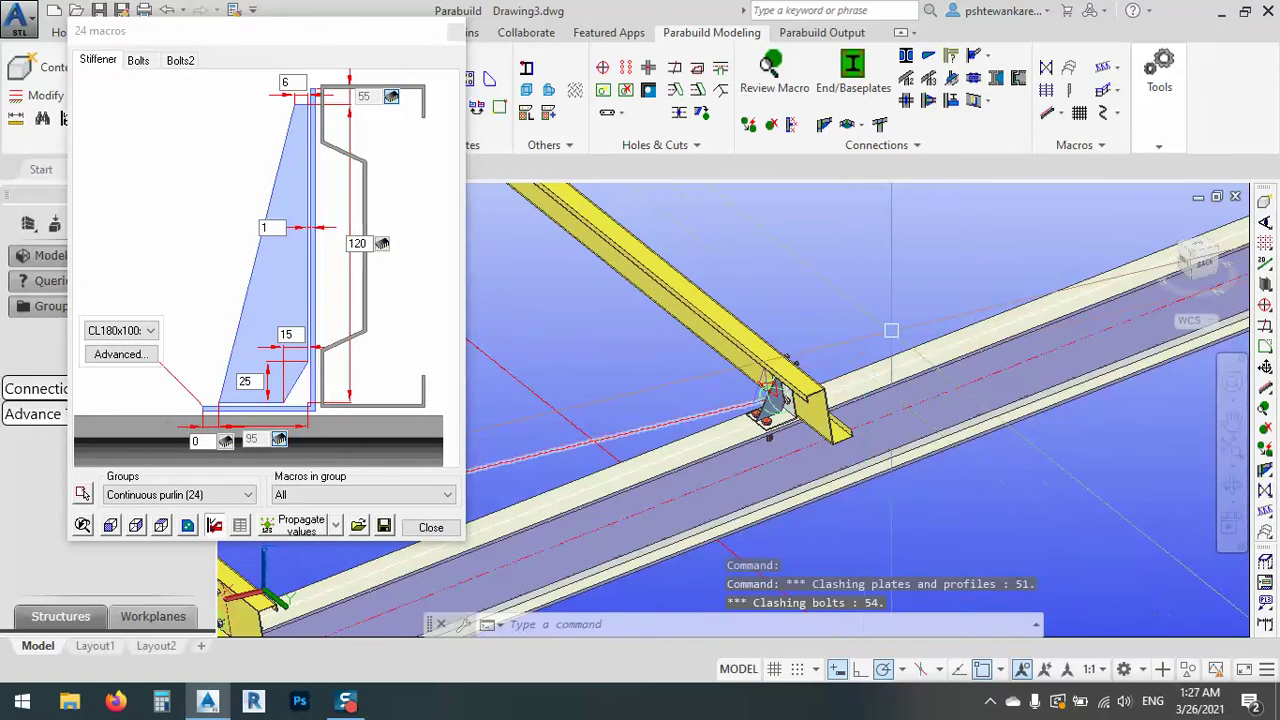
- Examine the propagated clip-angle connections between the Z purlins and the rafter at close range
middle_click_drag(400, 560, 662, 470)
scroll(662, 470, "up", 3)
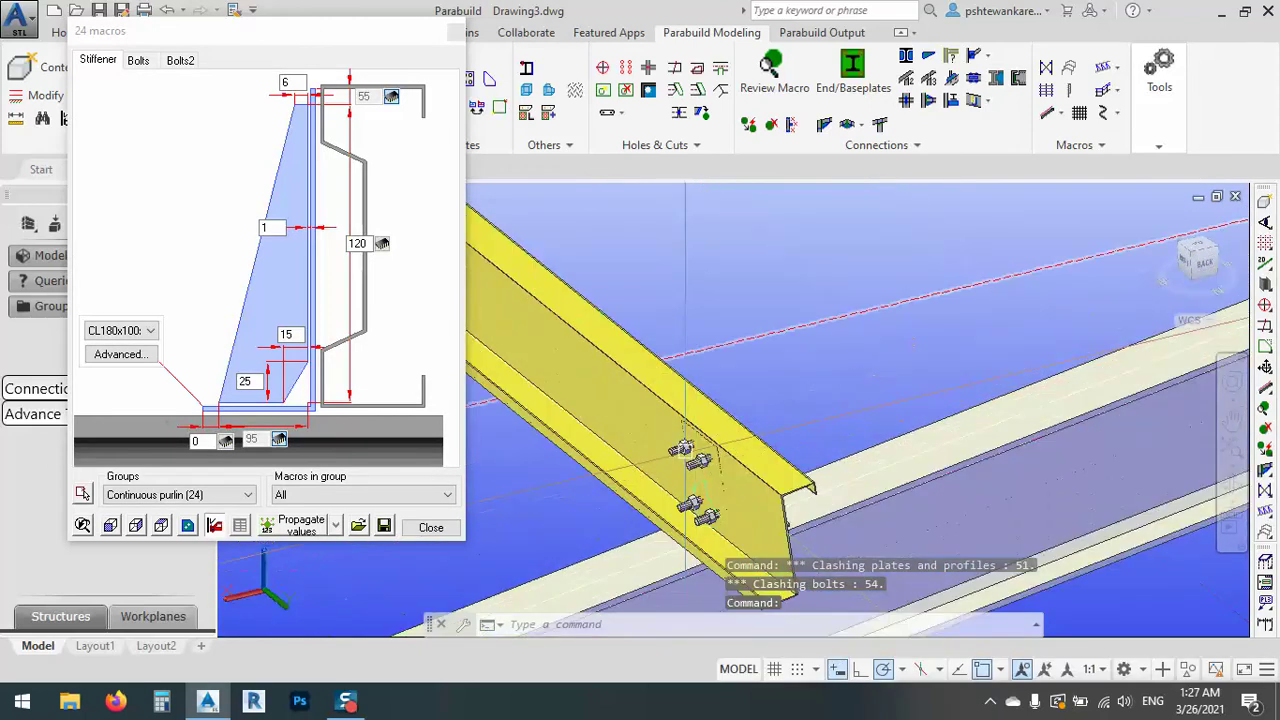
scroll(700, 474, "down", 3)
scroll(746, 480, "down", 3)
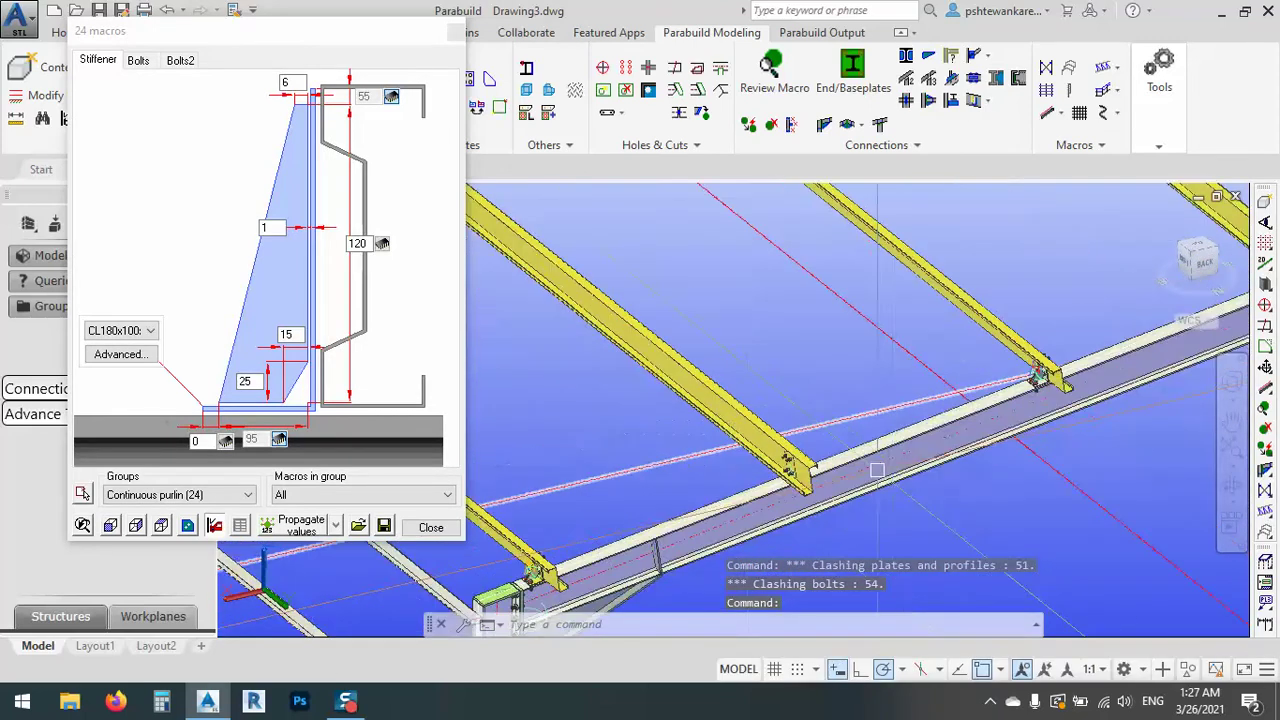
scroll(640, 515, "up", 5)
scroll(633, 520, "down", 4)
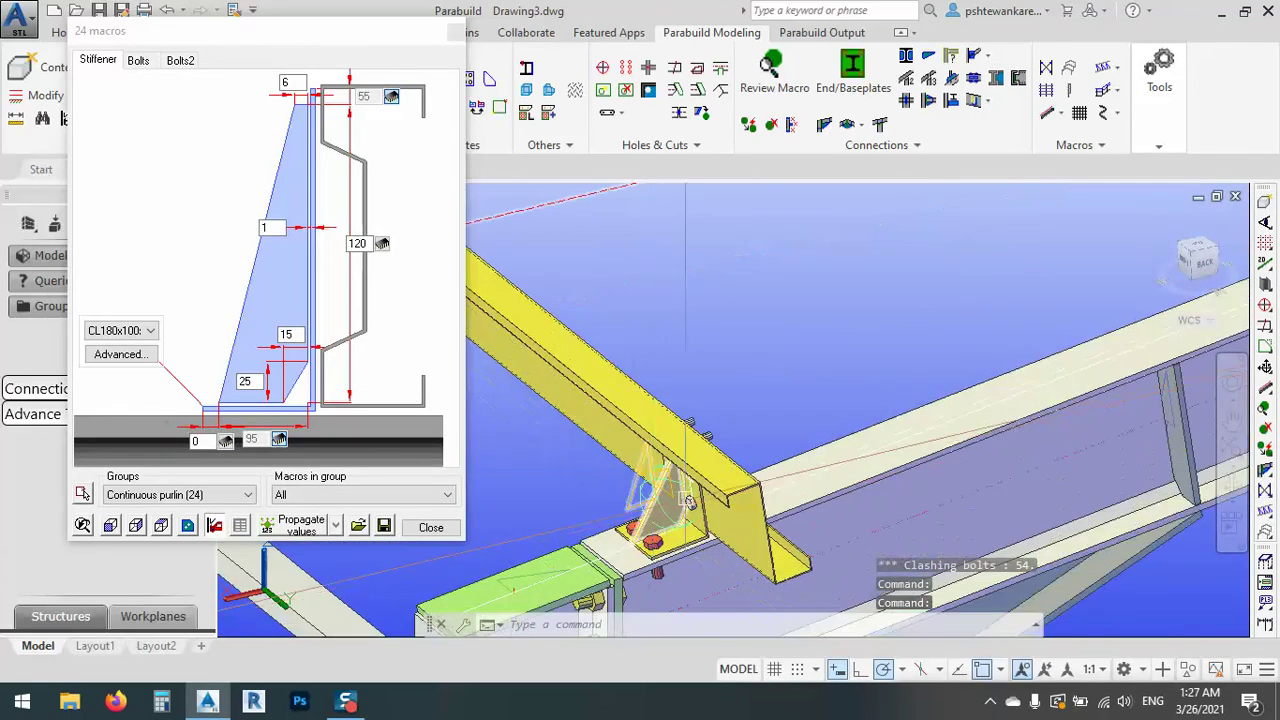
scroll(900, 400, "up", 4)
middle_click_drag(900, 400, 850, 370, "shift")
scroll(1000, 360, "down", 5)
scroll(1080, 350, "up", 4)
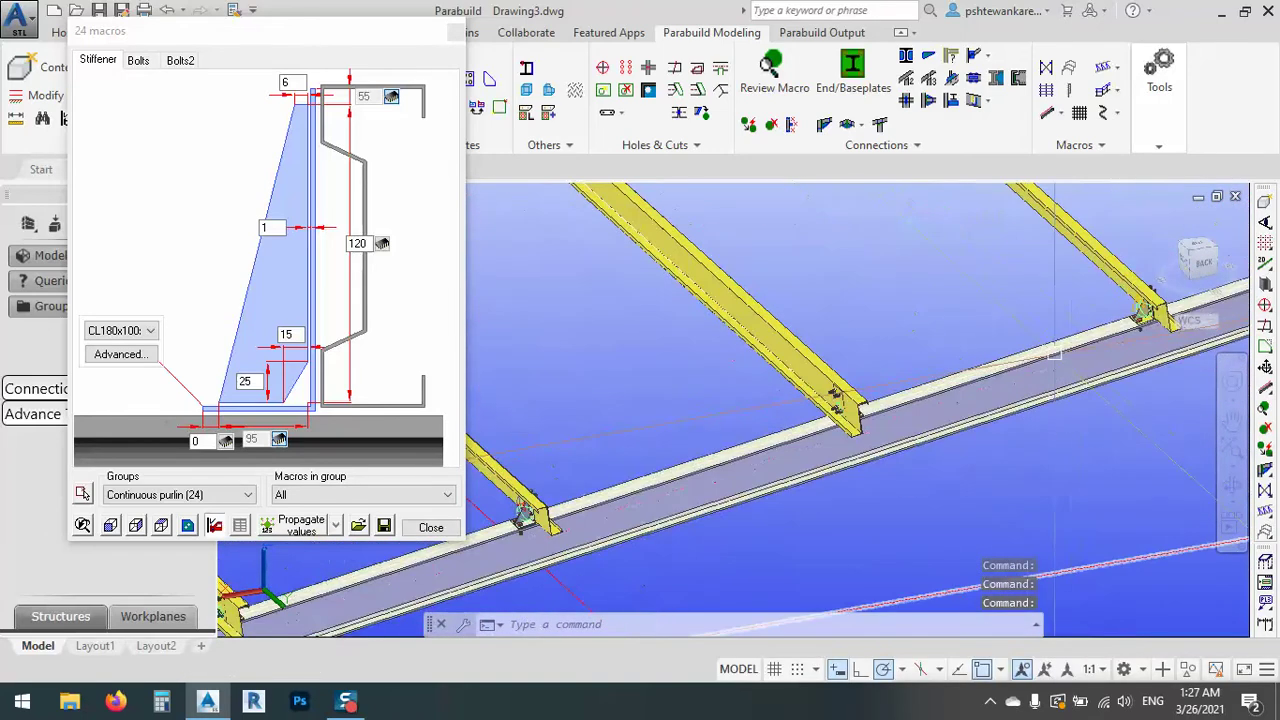
middle_click_drag(1000, 345, 779, 336, "shift")
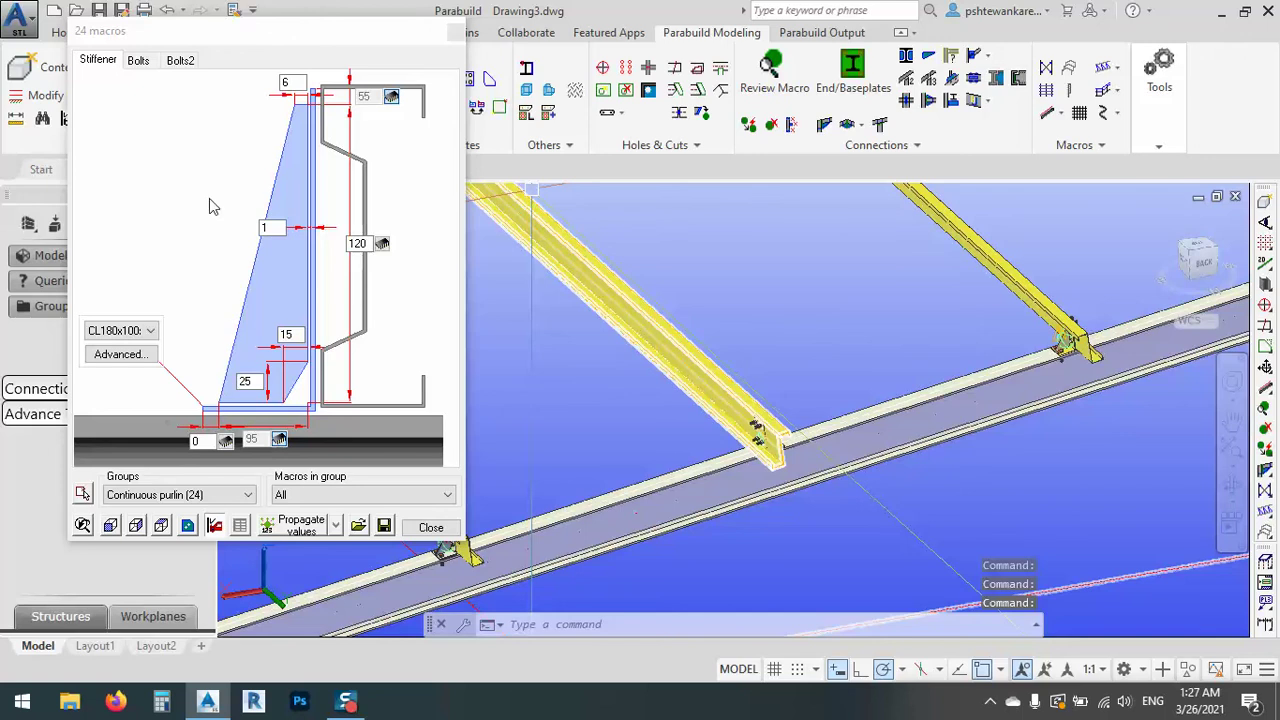
- Review both sets of bolt settings in the clip angle macros and finish editing them
left_click(138, 62)
left_click(190, 62)
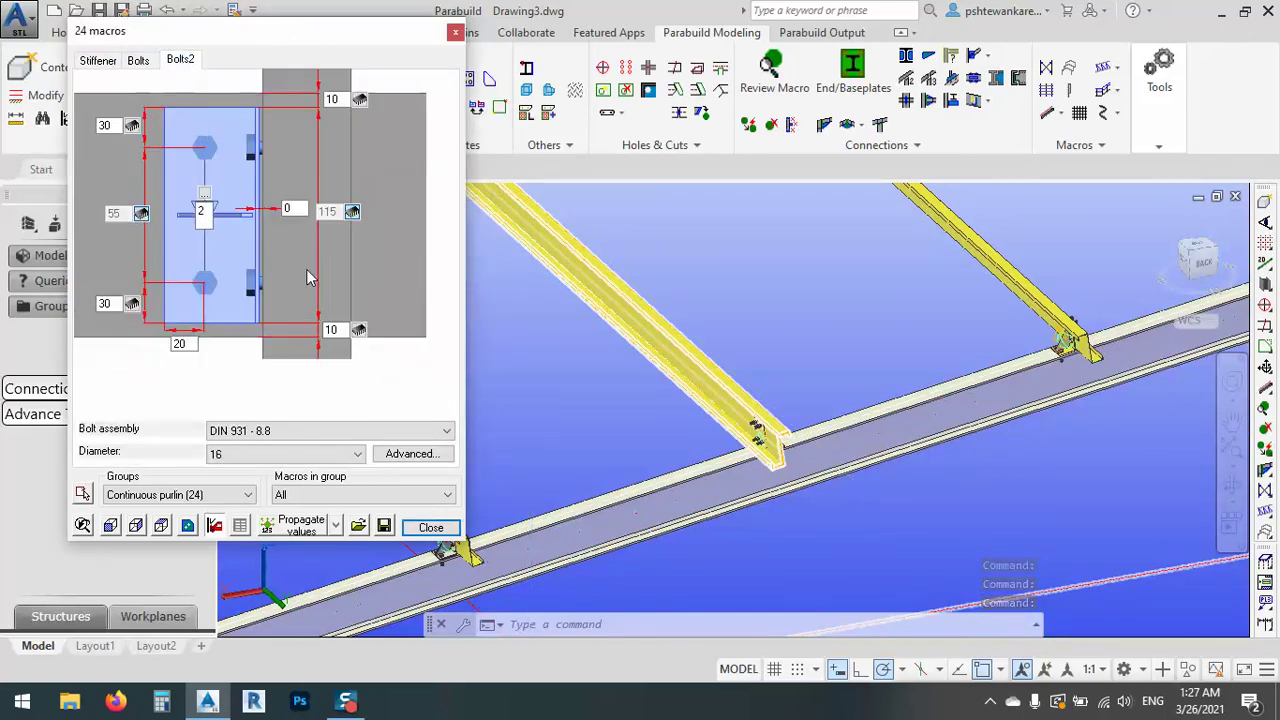
left_click(430, 527)
- Examine the roof purlins and their supports along the end frame's rafters
scroll(698, 398, "down", 10)
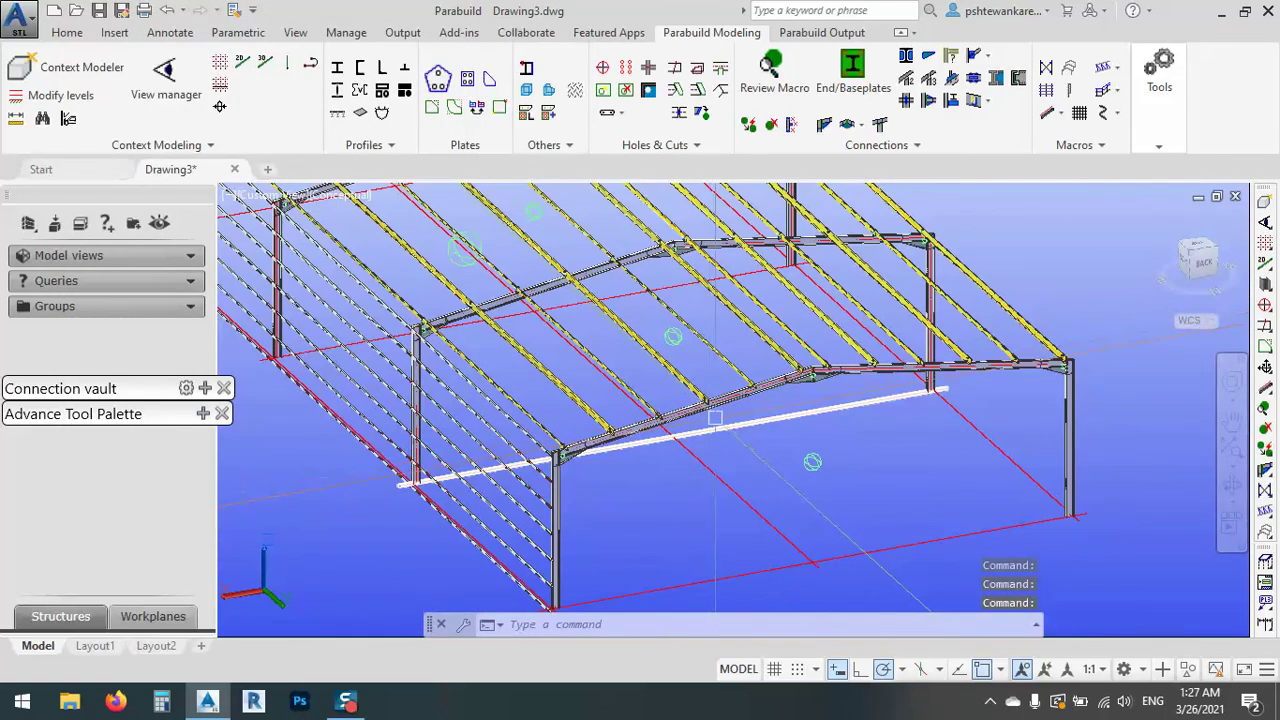
scroll(795, 380, "up", 6)
middle_click_drag(830, 375, 843, 371, "shift")
scroll(900, 362, "down", 6)
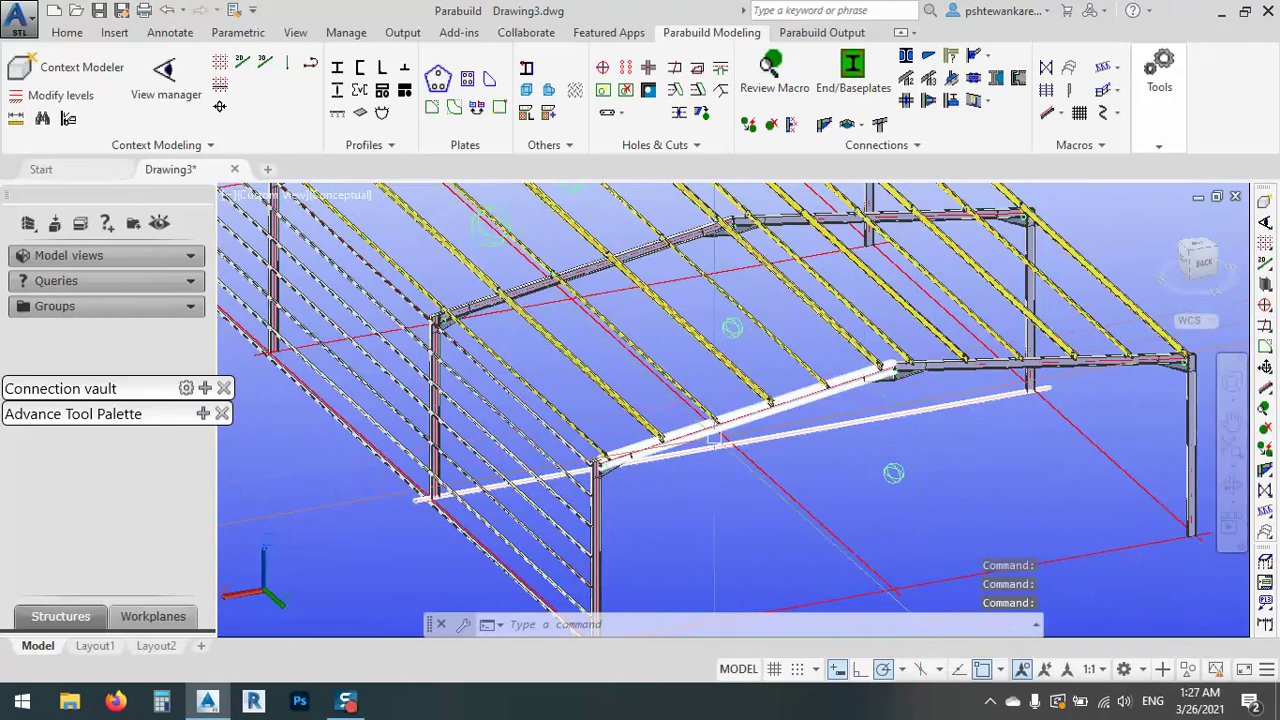
middle_click_drag(700, 443, 632, 421)
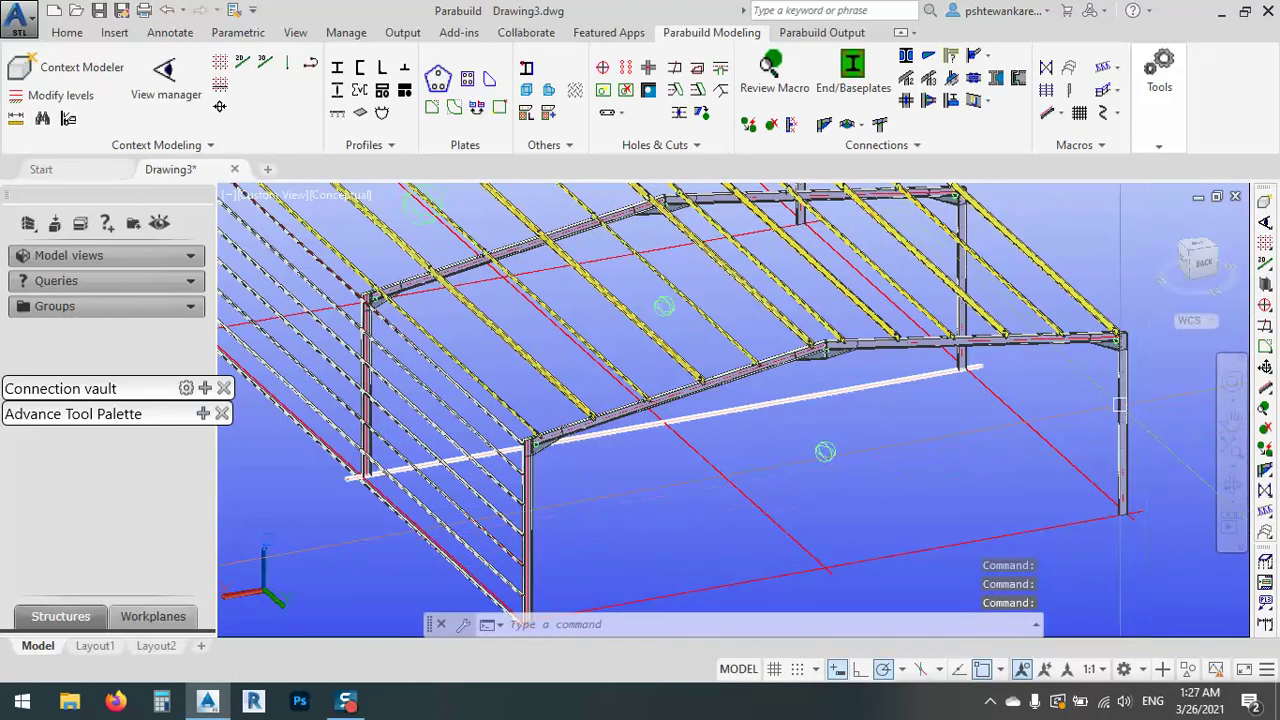
middle_click_drag(1136, 410, 880, 354, "shift")
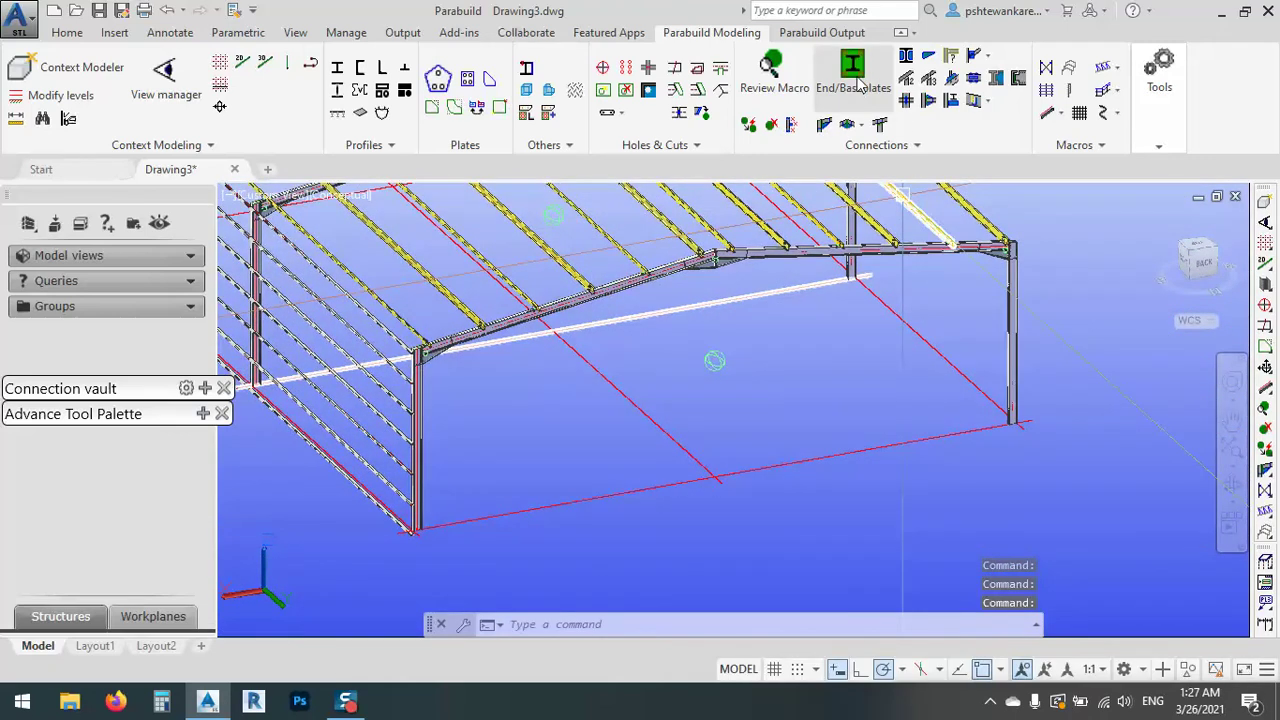
scroll(700, 360, "up", 5)
middle_click_drag(686, 294, 686, 364)
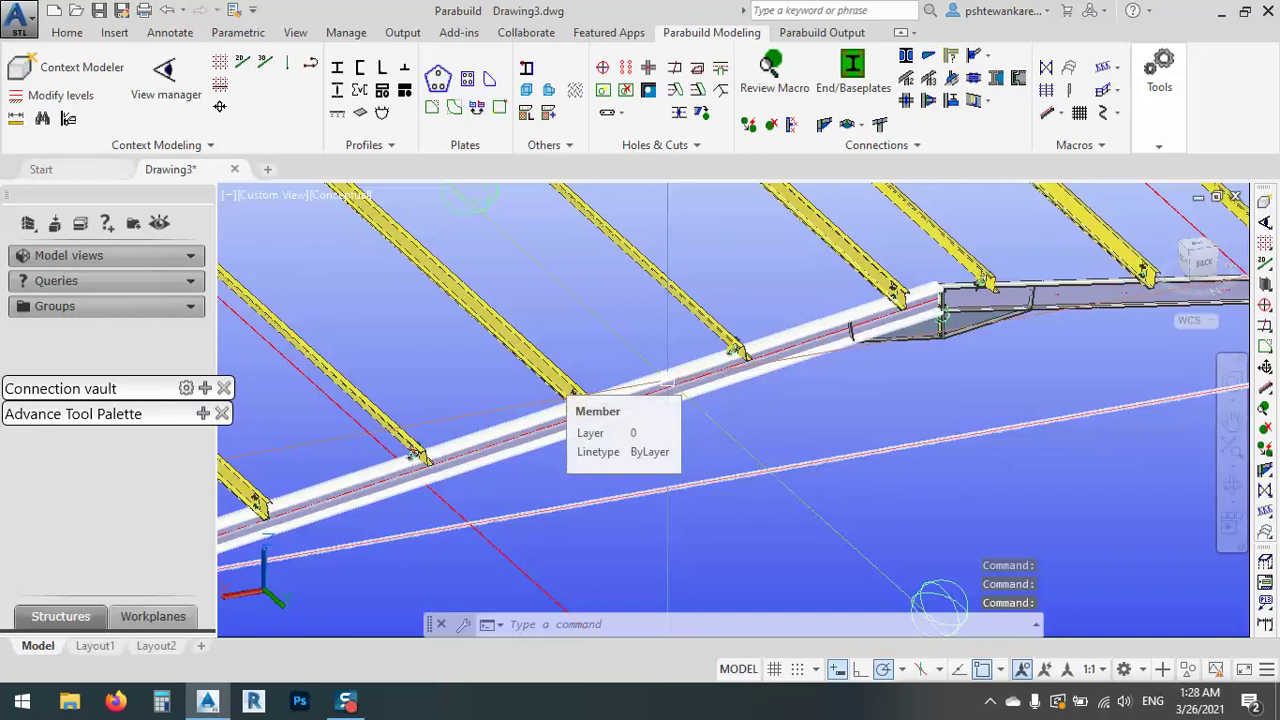
left_click(668, 382)
right_click(642, 335)
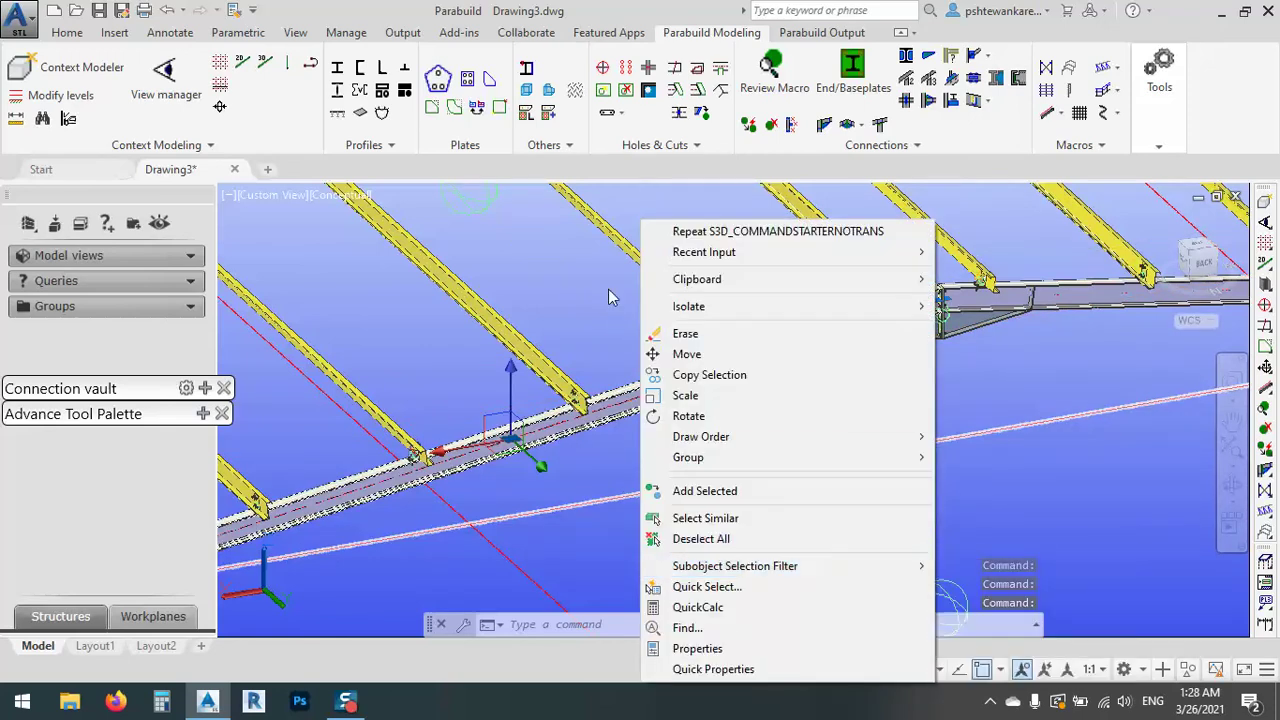
key("Escape")
key("Escape")
key("Escape")
scroll(612, 298, "down", 3)
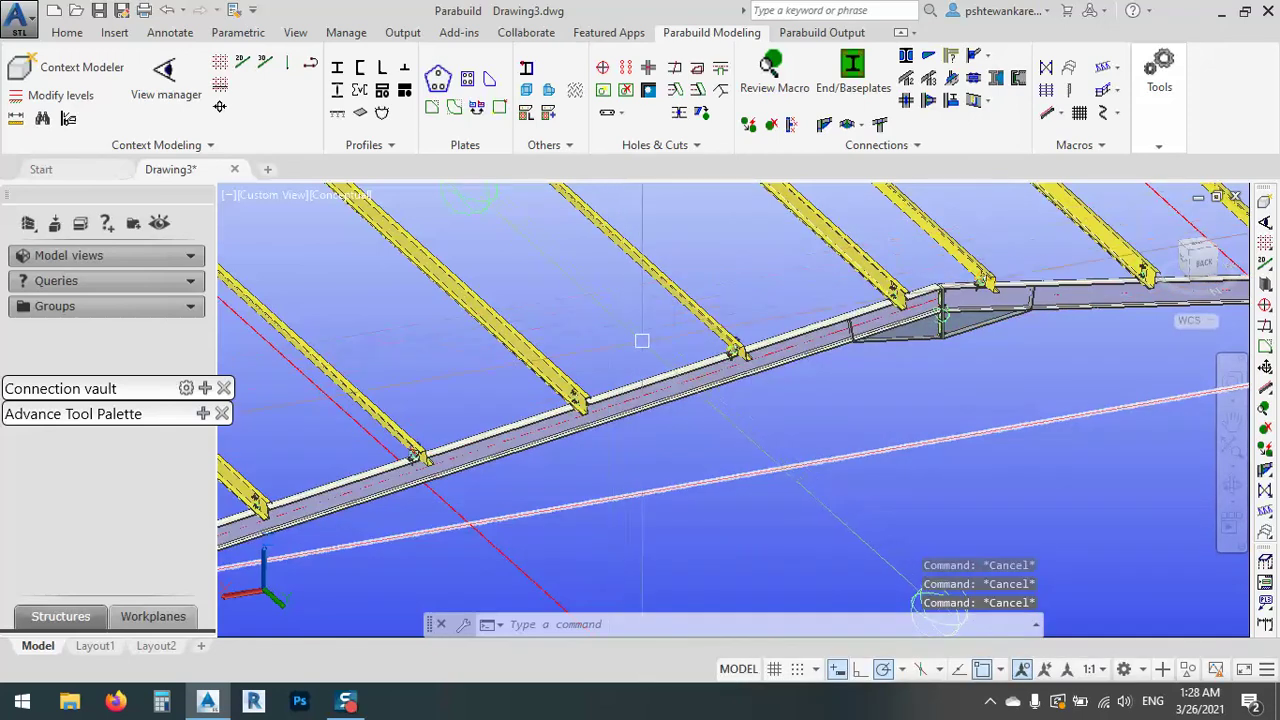
scroll(612, 298, "down", 3)
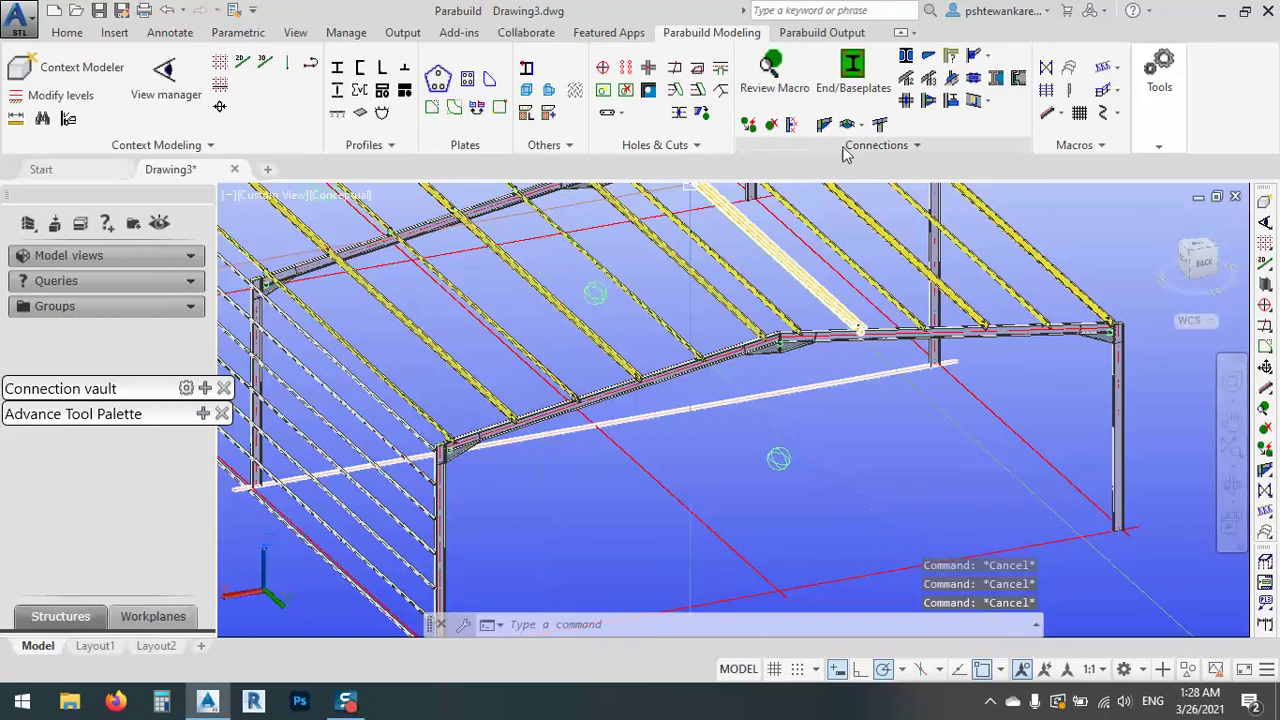
- In Revisions and numbering, store the current assembly numbers in the preferred property without overwriting existing ones, and classify the parts
left_click(790, 34)
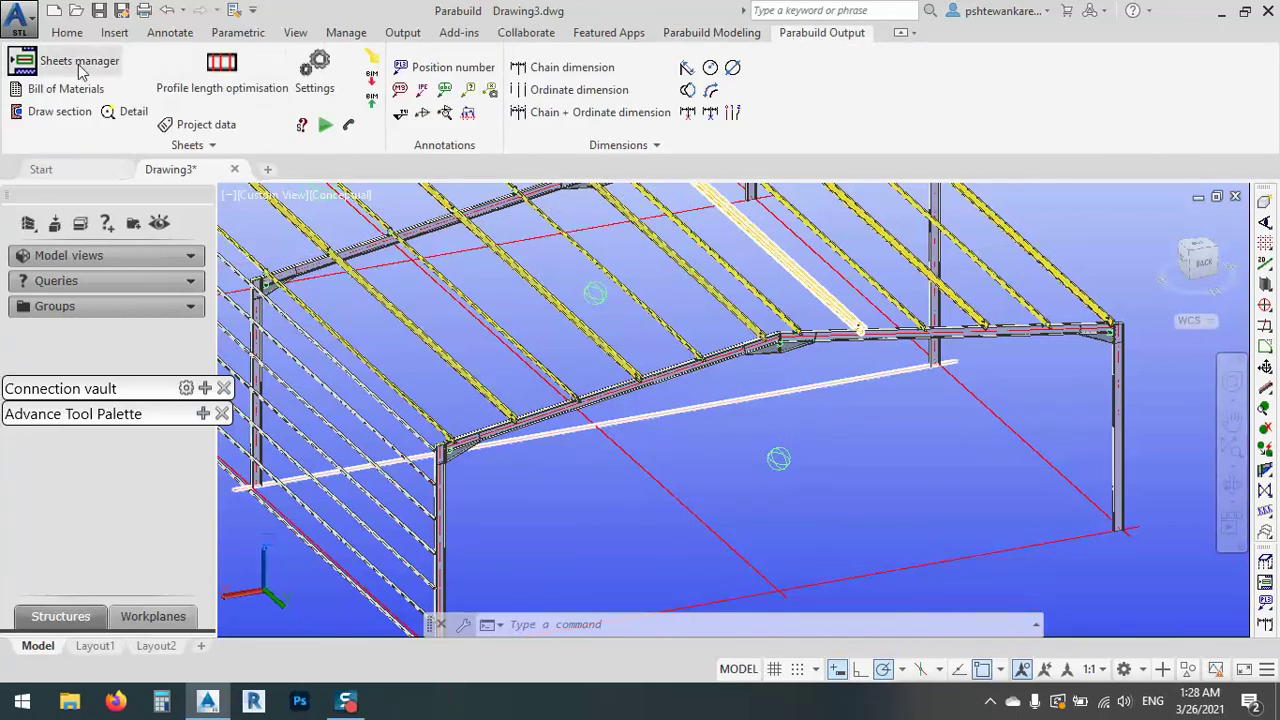
left_click(715, 33)
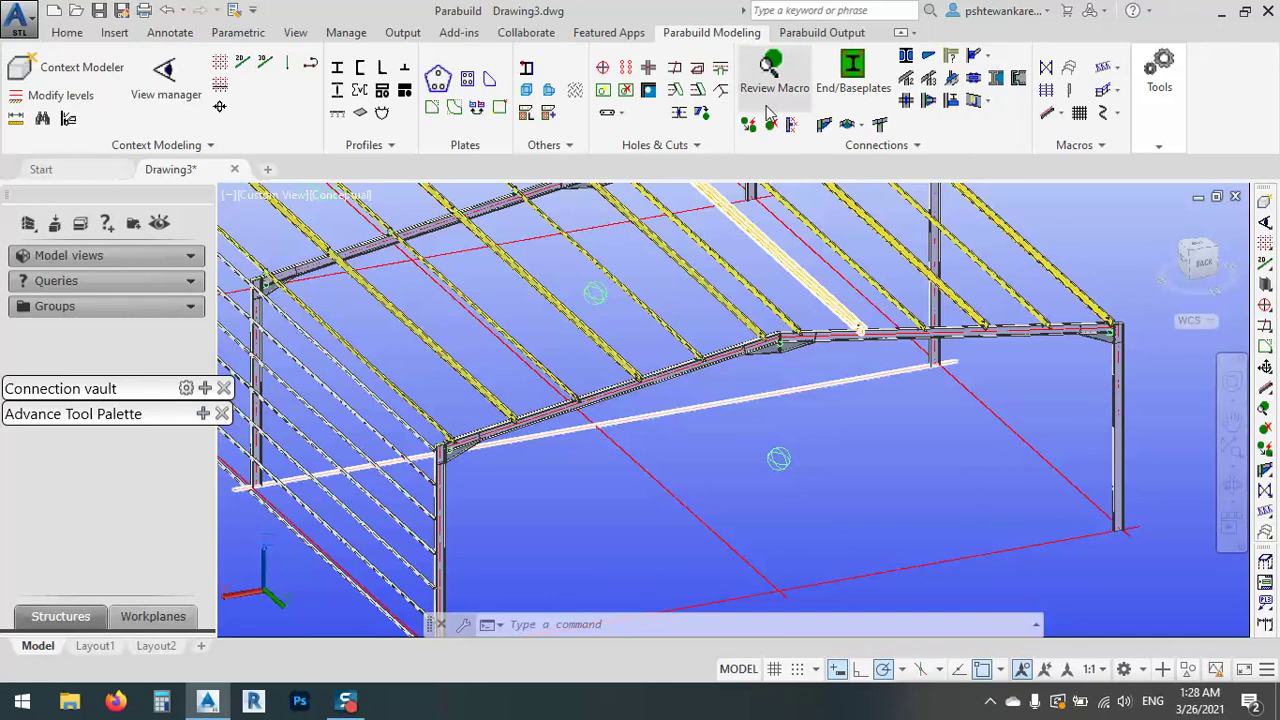
left_click(1158, 100)
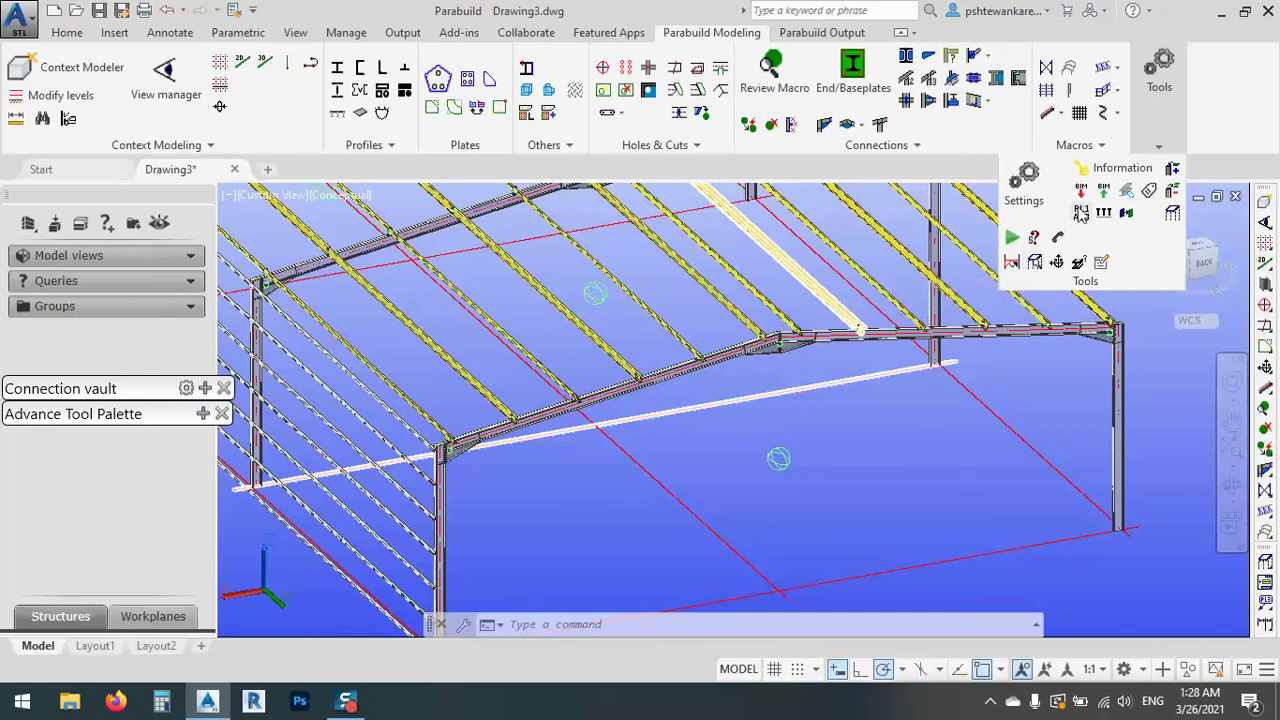
left_click(1081, 216)
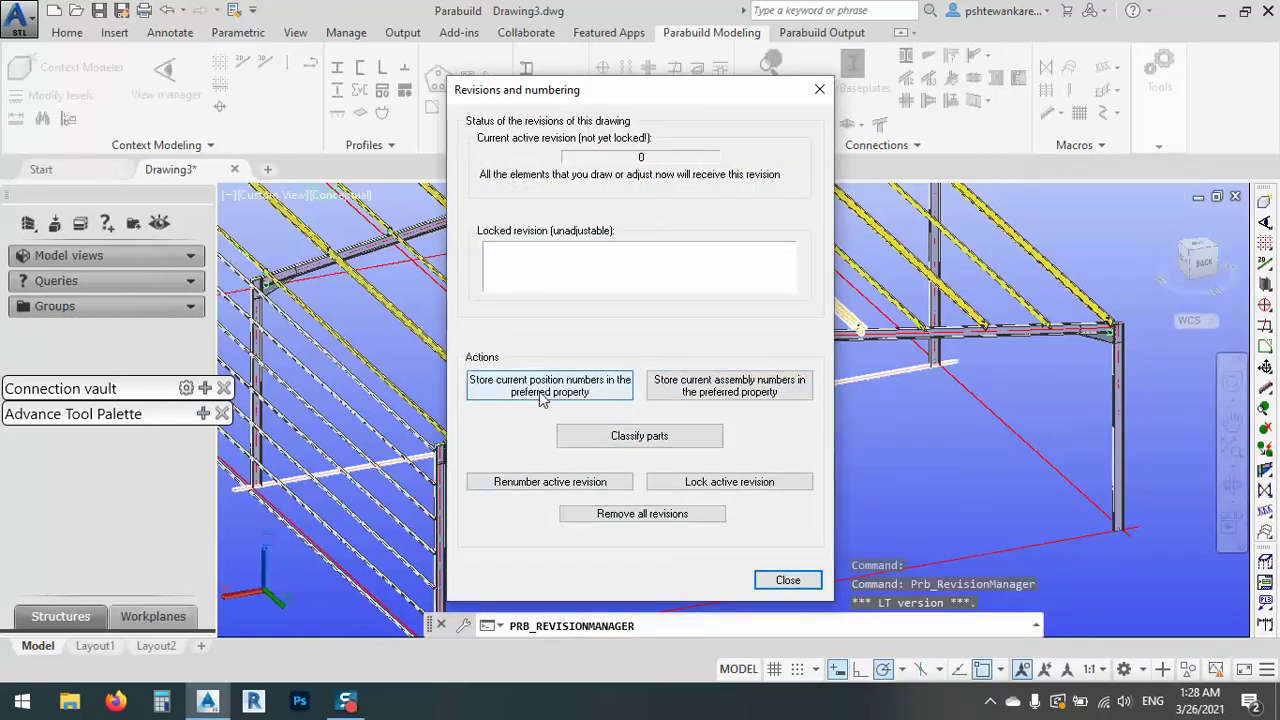
left_click(703, 396)
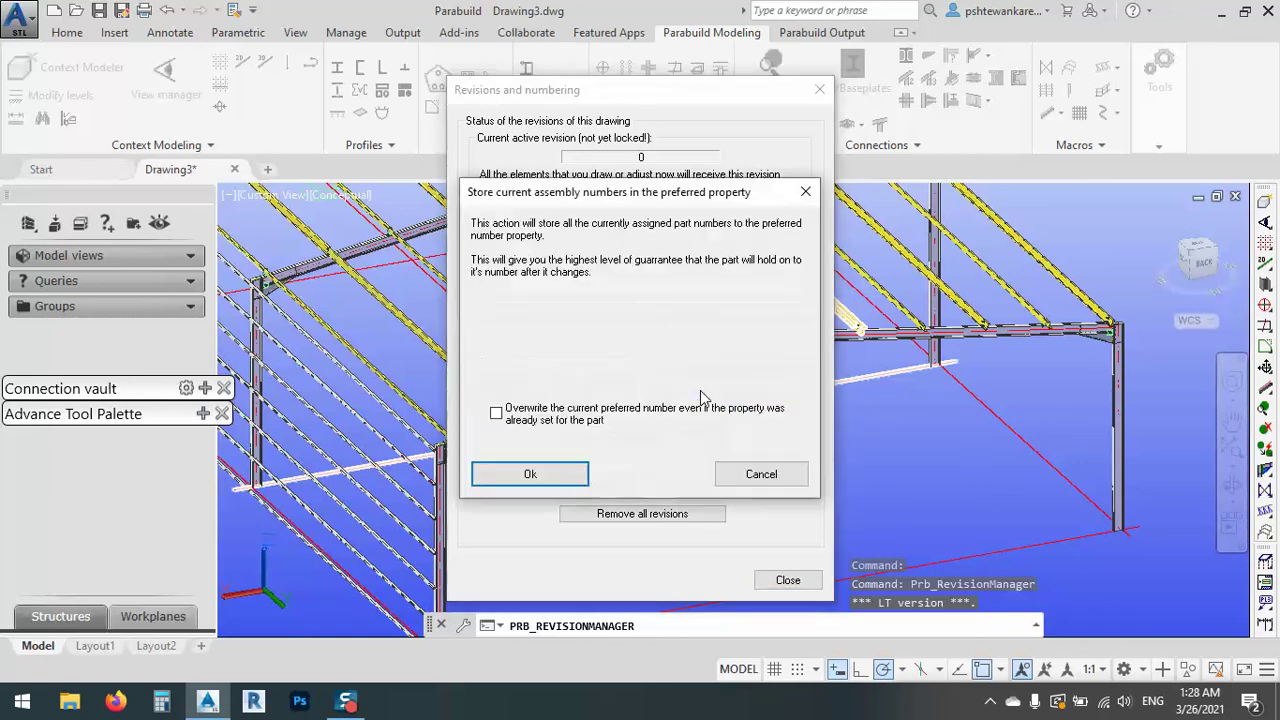
left_click(530, 474)
left_click(624, 441)
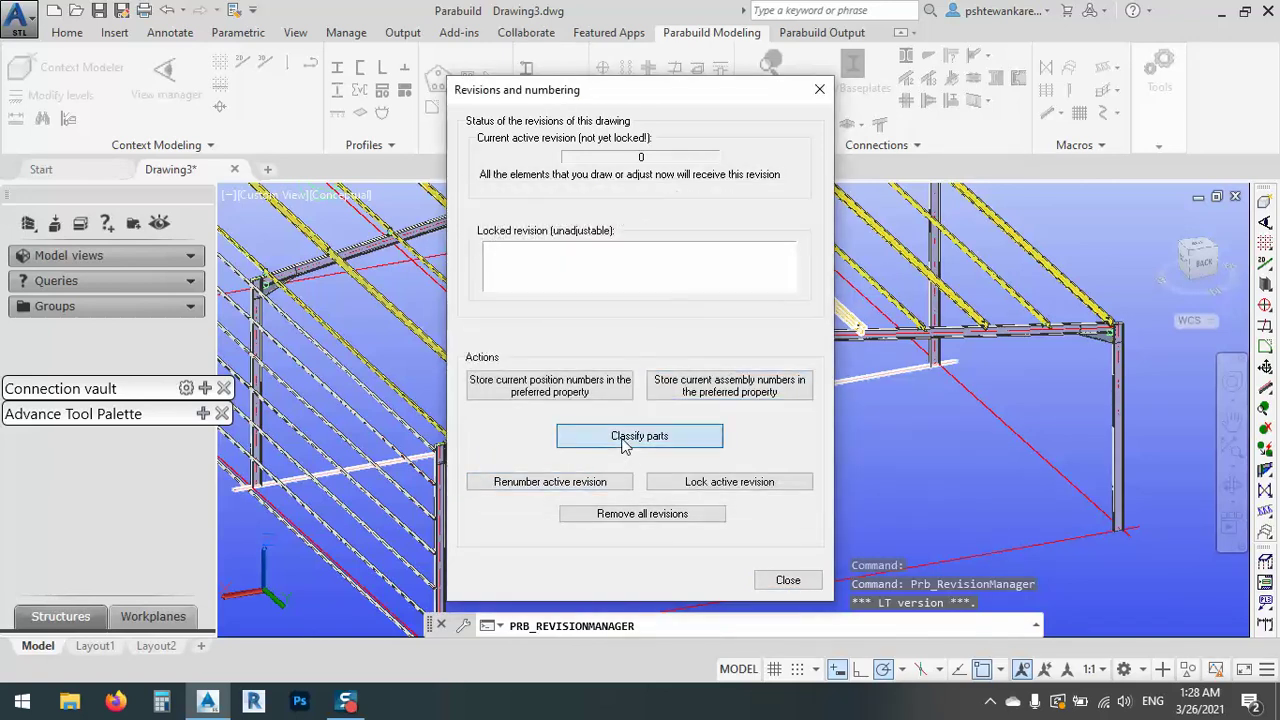
left_click(514, 585)
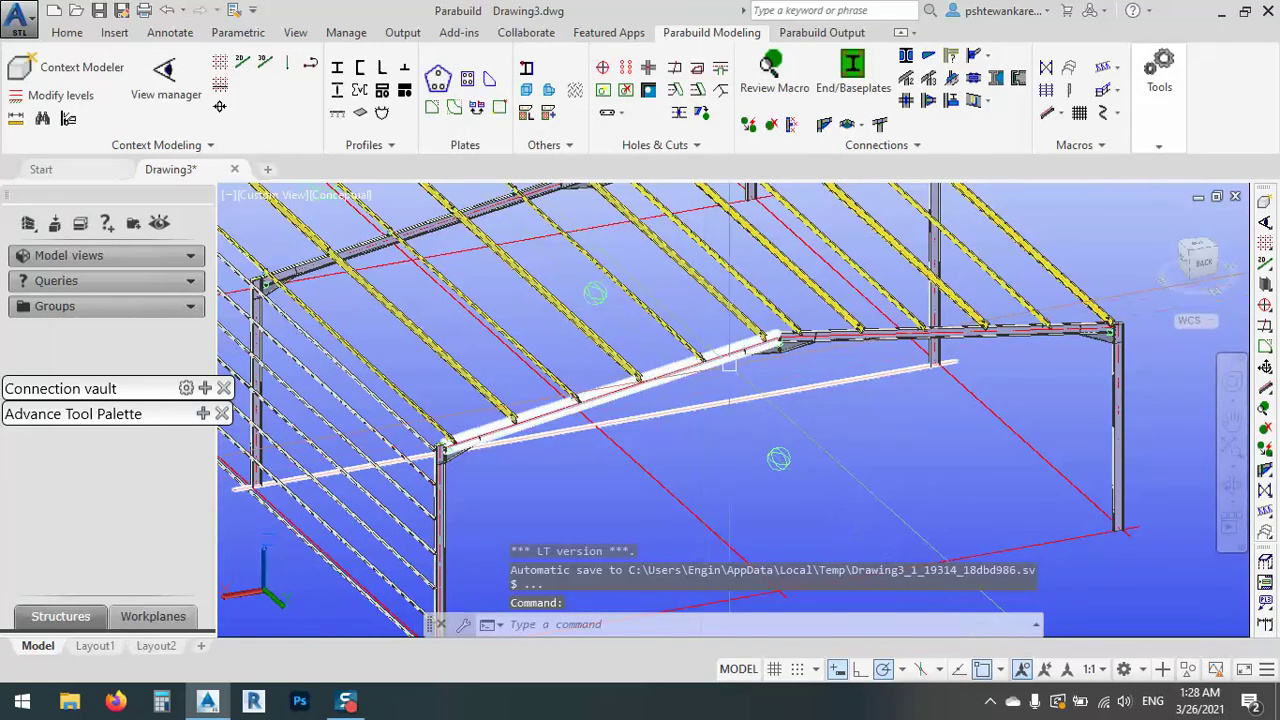
left_click(690, 375)
right_click(705, 395)
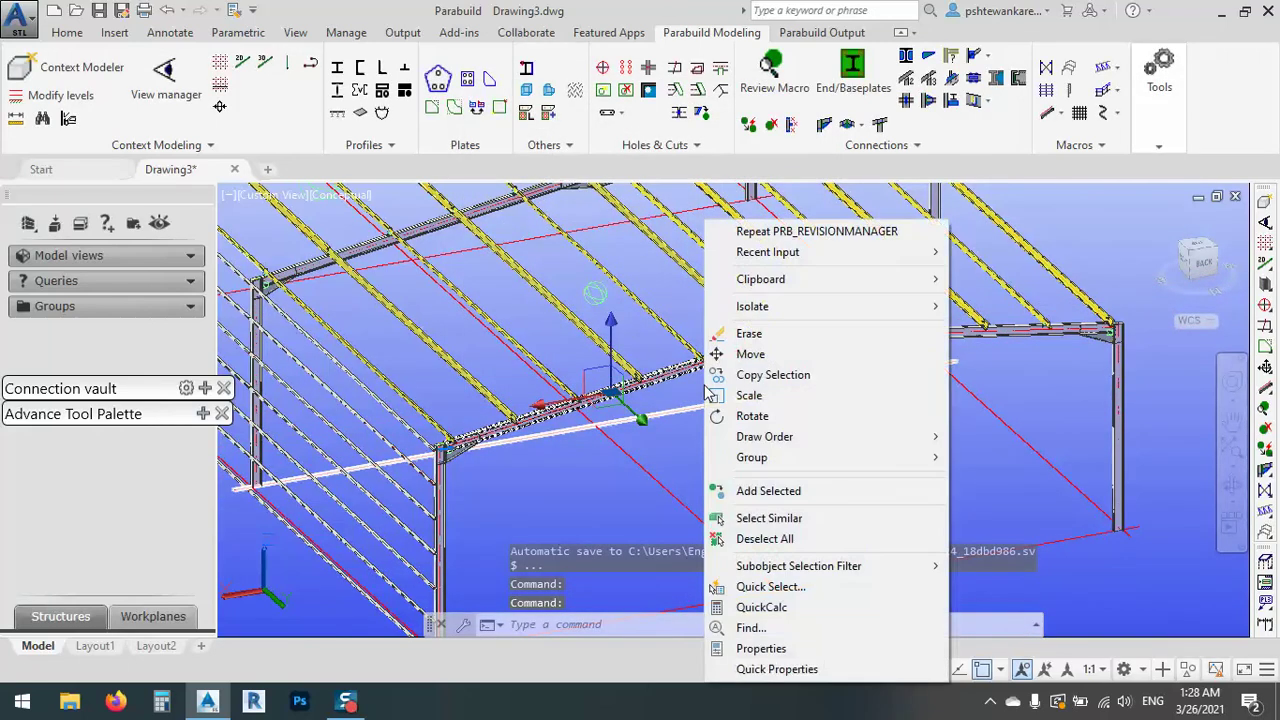
key("Escape")
key("Escape")
key("Escape")
key("Escape")
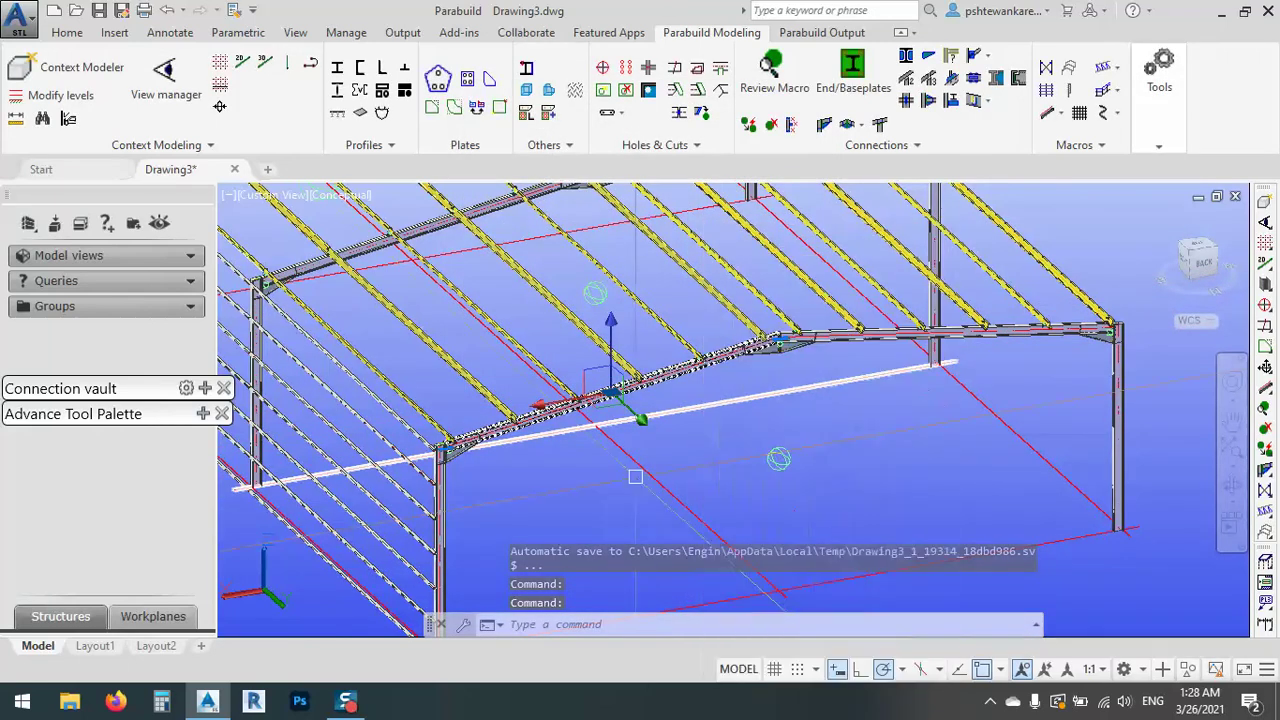
- Examine the whole building, a column base and the haunched eaves connection of the end frame
scroll(640, 482, "down", 5)
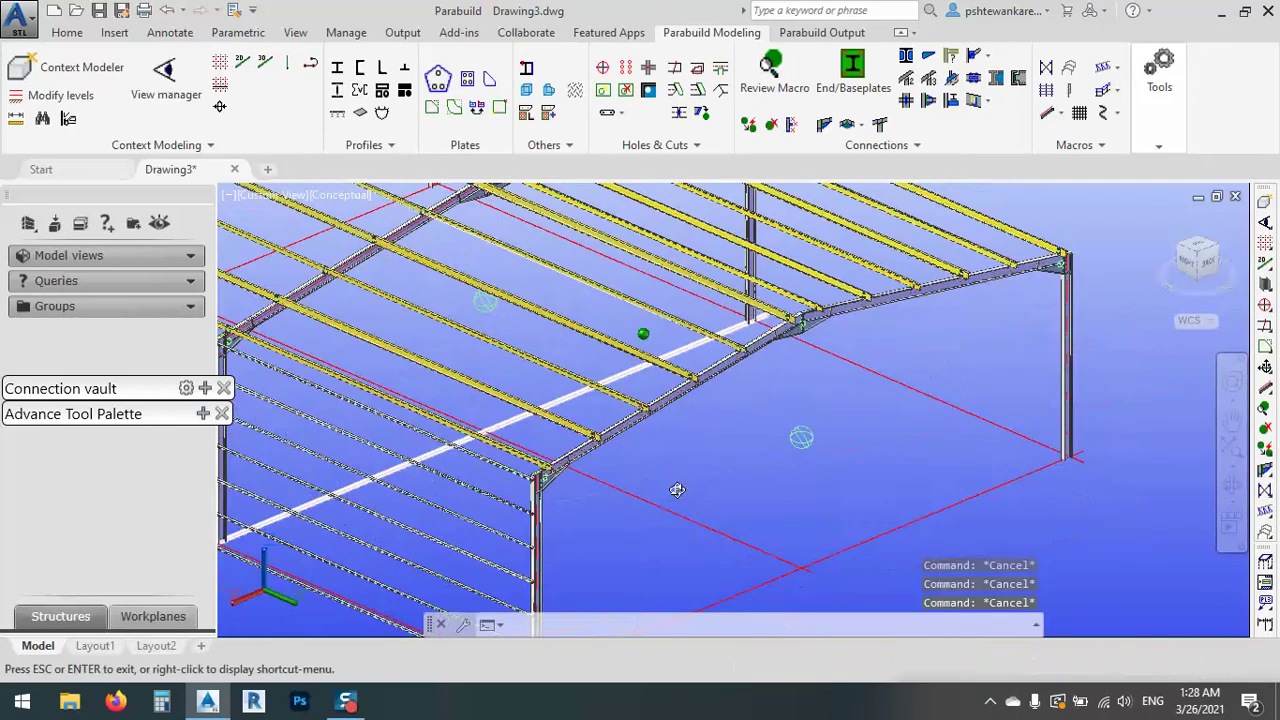
middle_click_drag(677, 489, 631, 500, "shift")
scroll(631, 500, "up", 10)
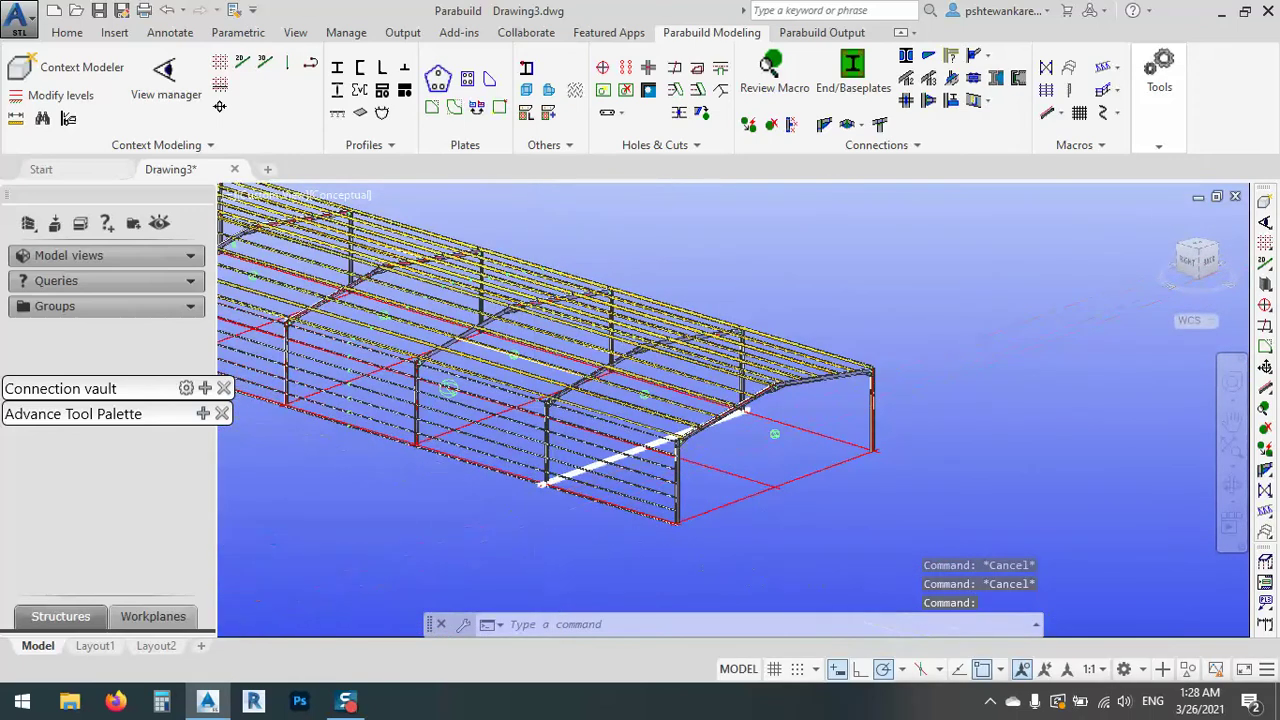
scroll(611, 363, "down", 8)
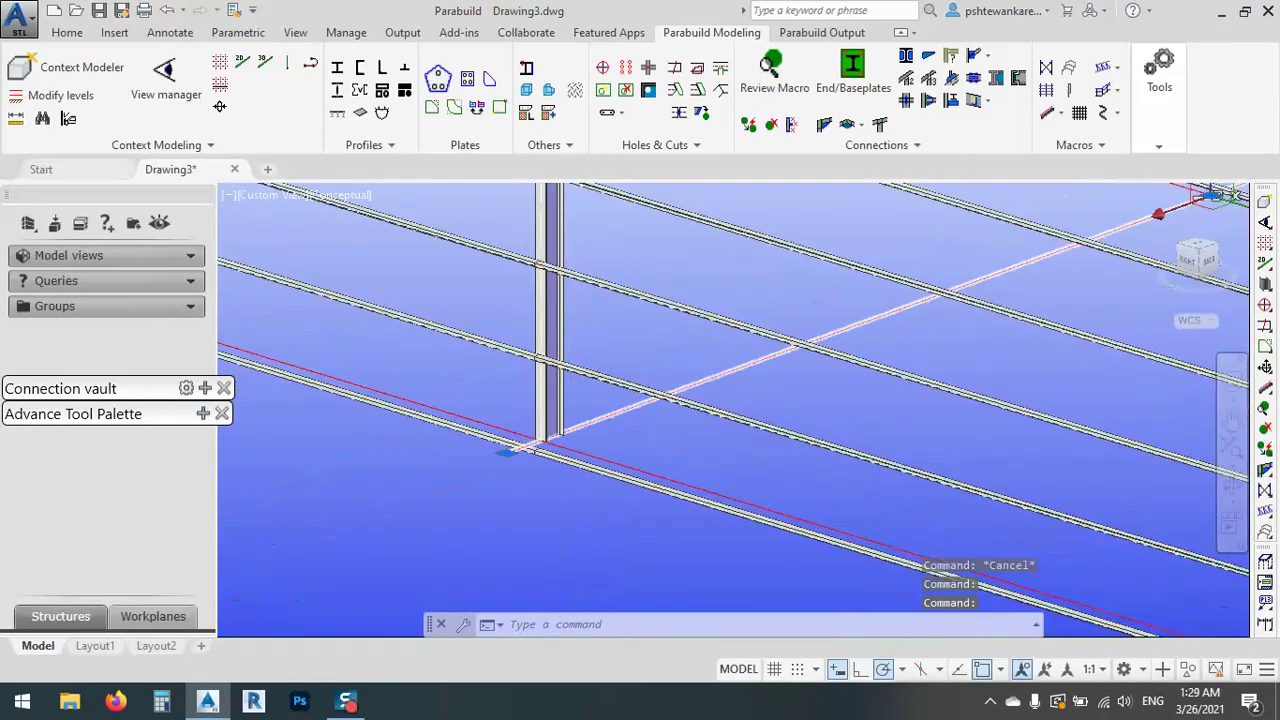
key("Escape")
scroll(945, 318, "up", 5)
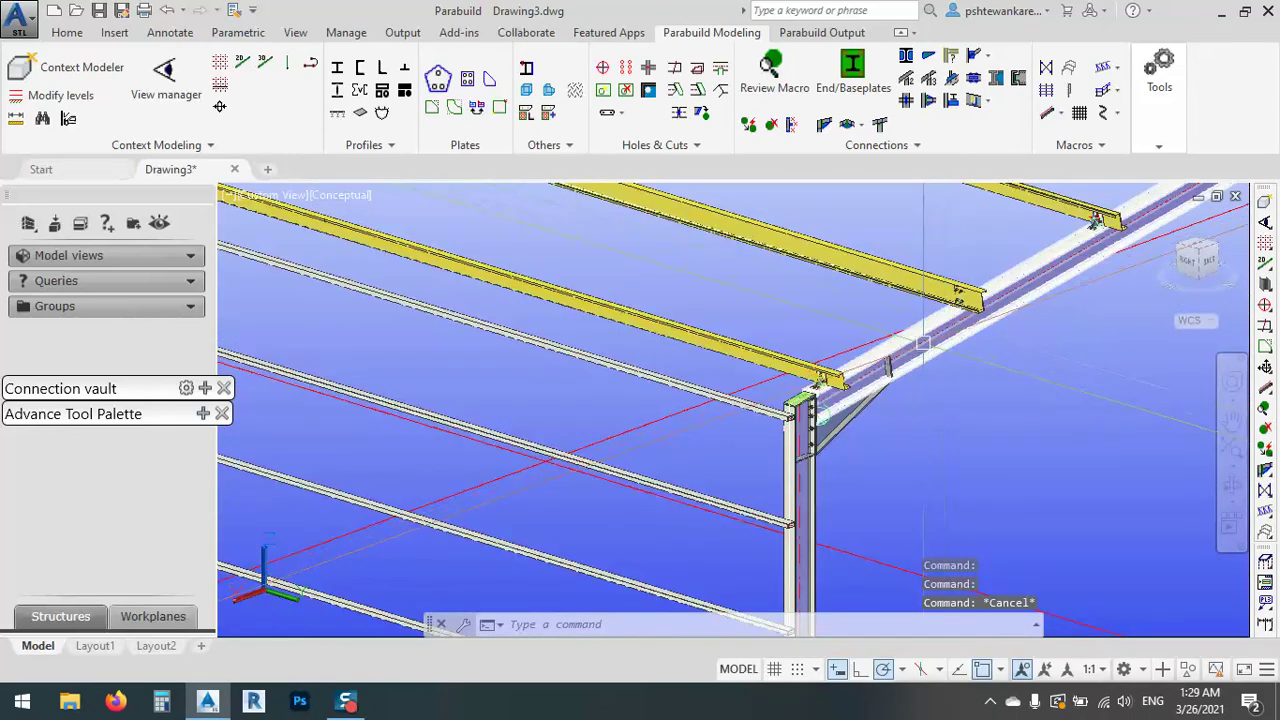
middle_click_drag(920, 347, 863, 374)
right_click(852, 372)
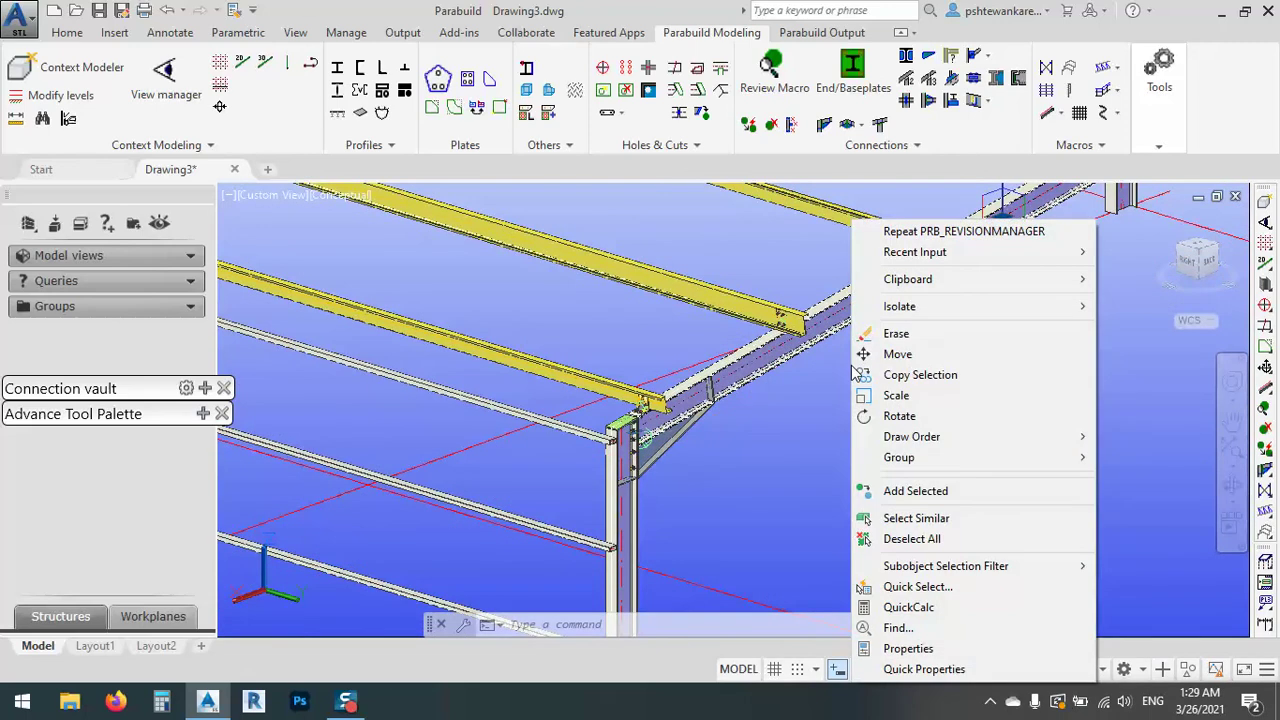
key("Escape")
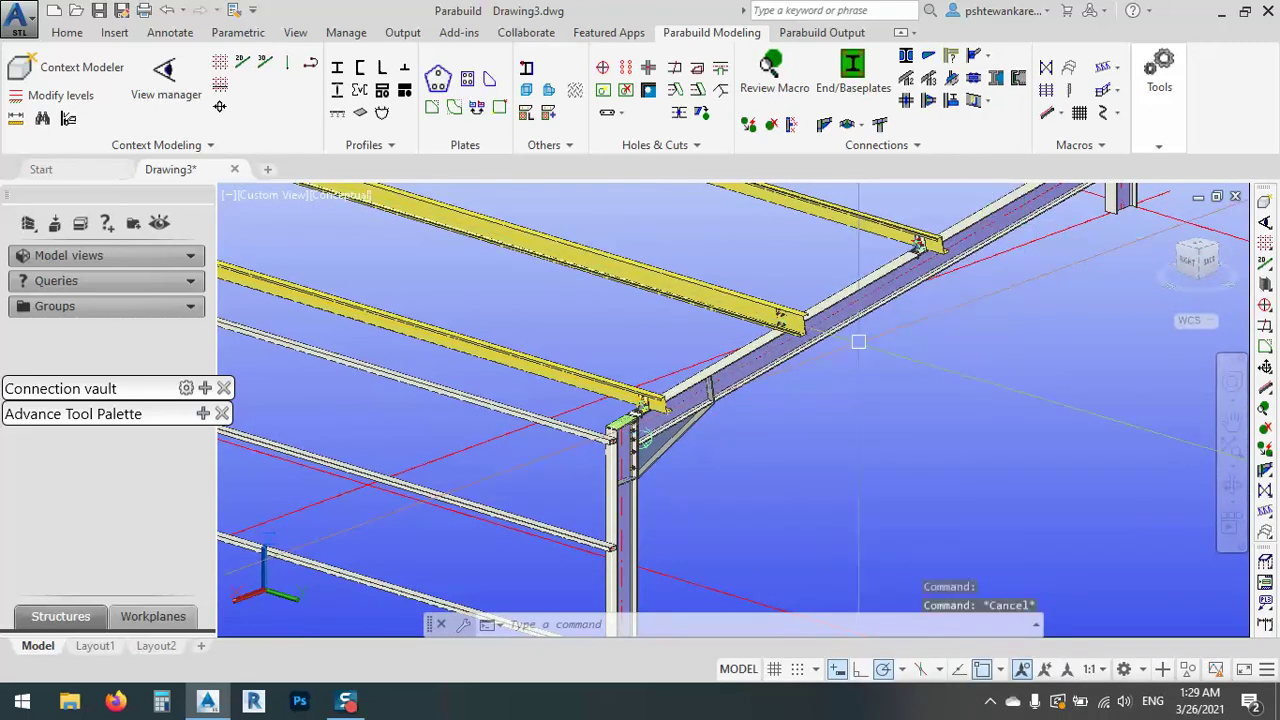
key("Escape")
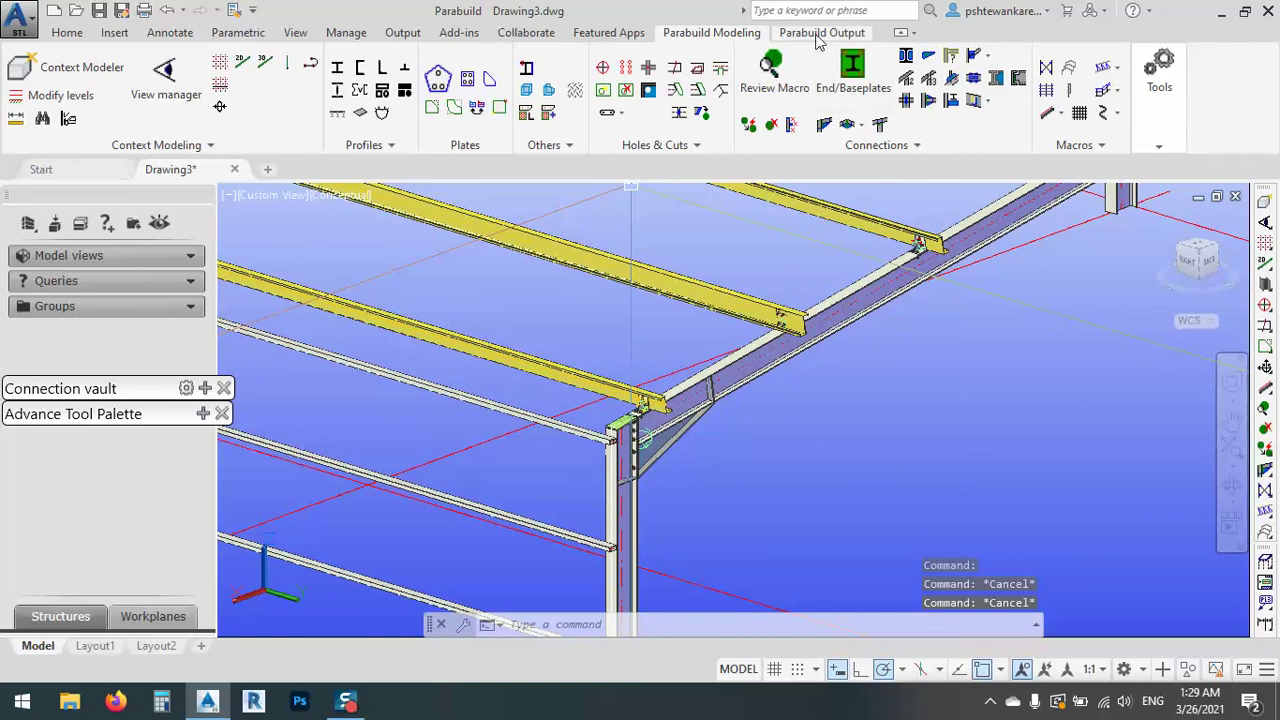
left_click(1159, 80)
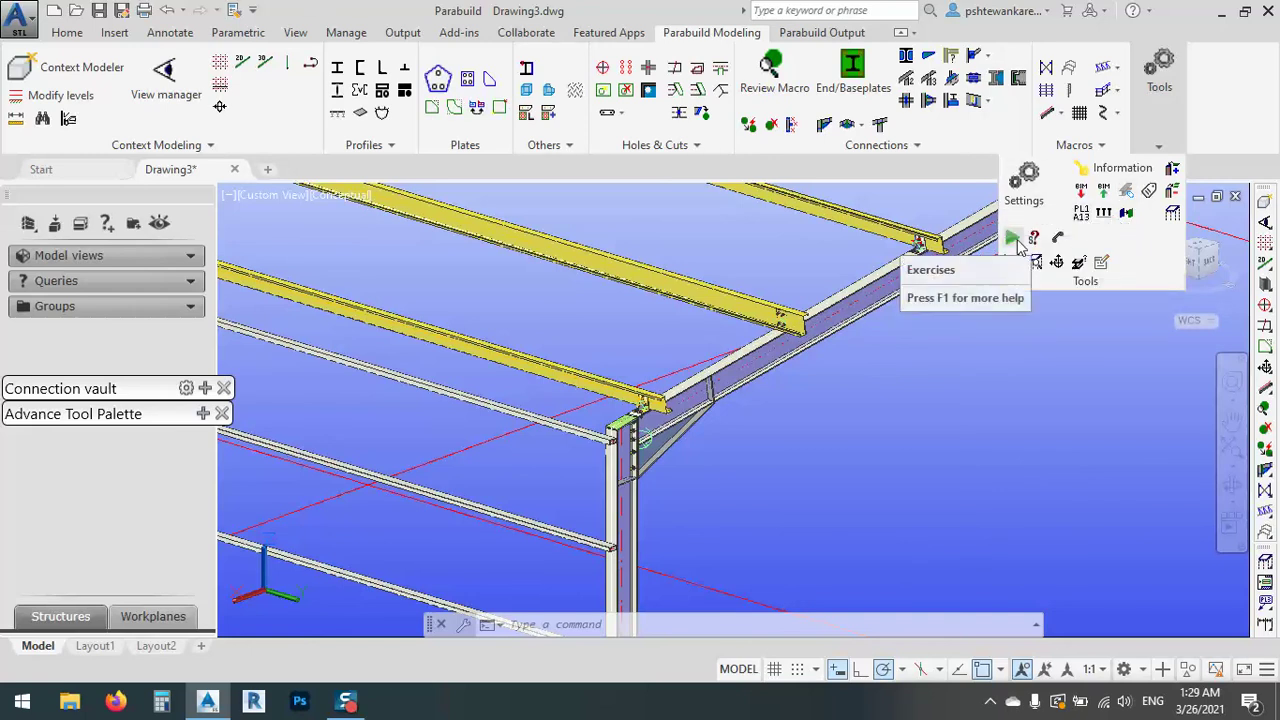
- Look through the exercises overview, including Baseplates and Connections between columns and beams, and close it
left_click(1014, 240)
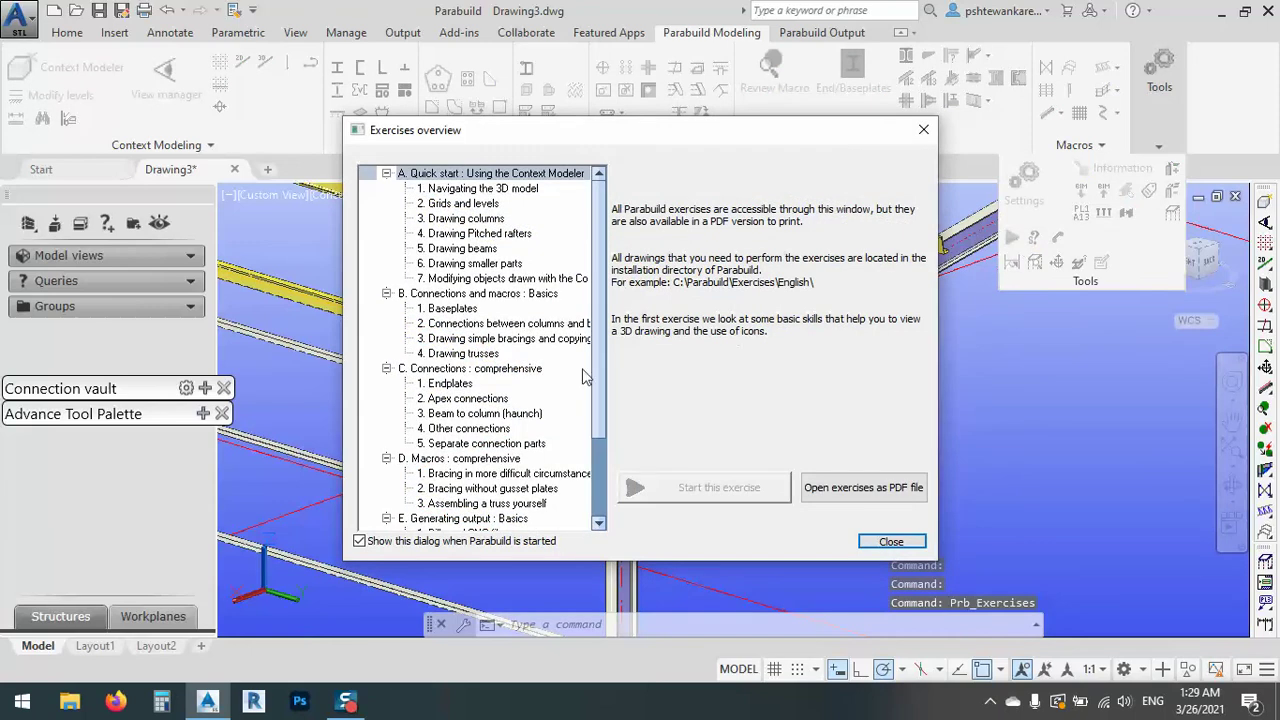
scroll(452, 325, "down", 2)
scroll(457, 328, "up", 2)
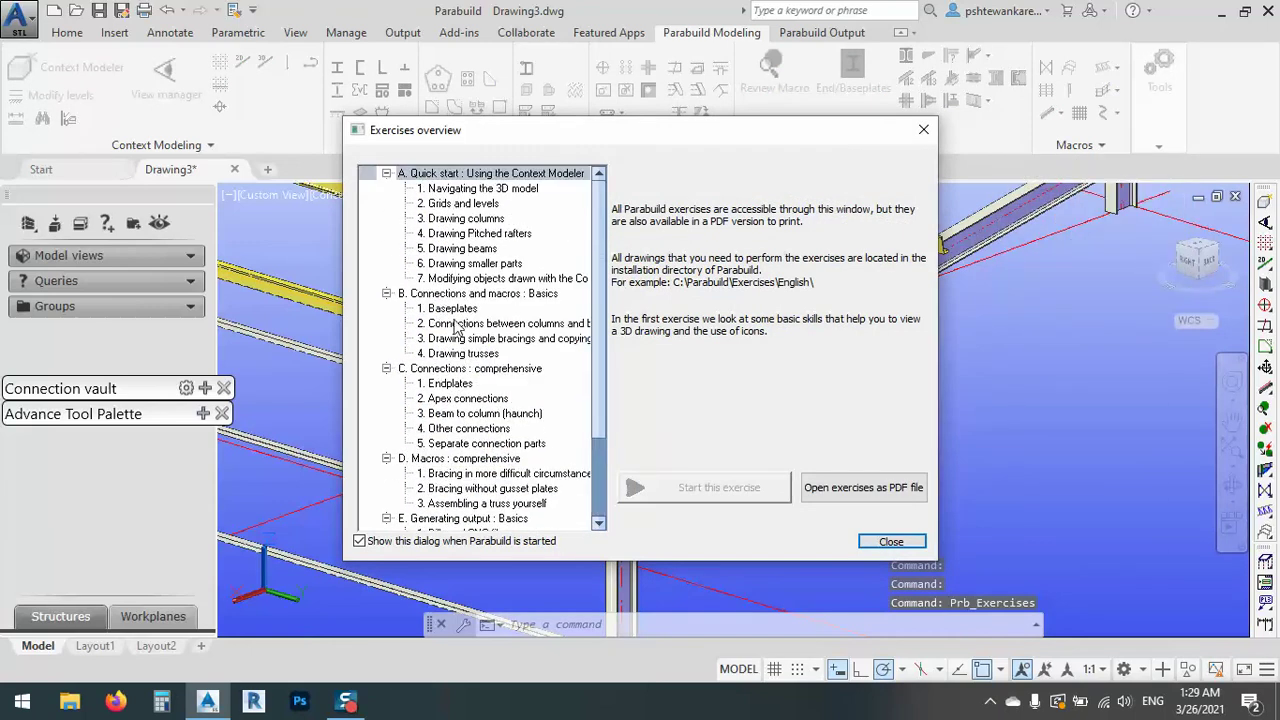
left_click(450, 310)
left_click(452, 324)
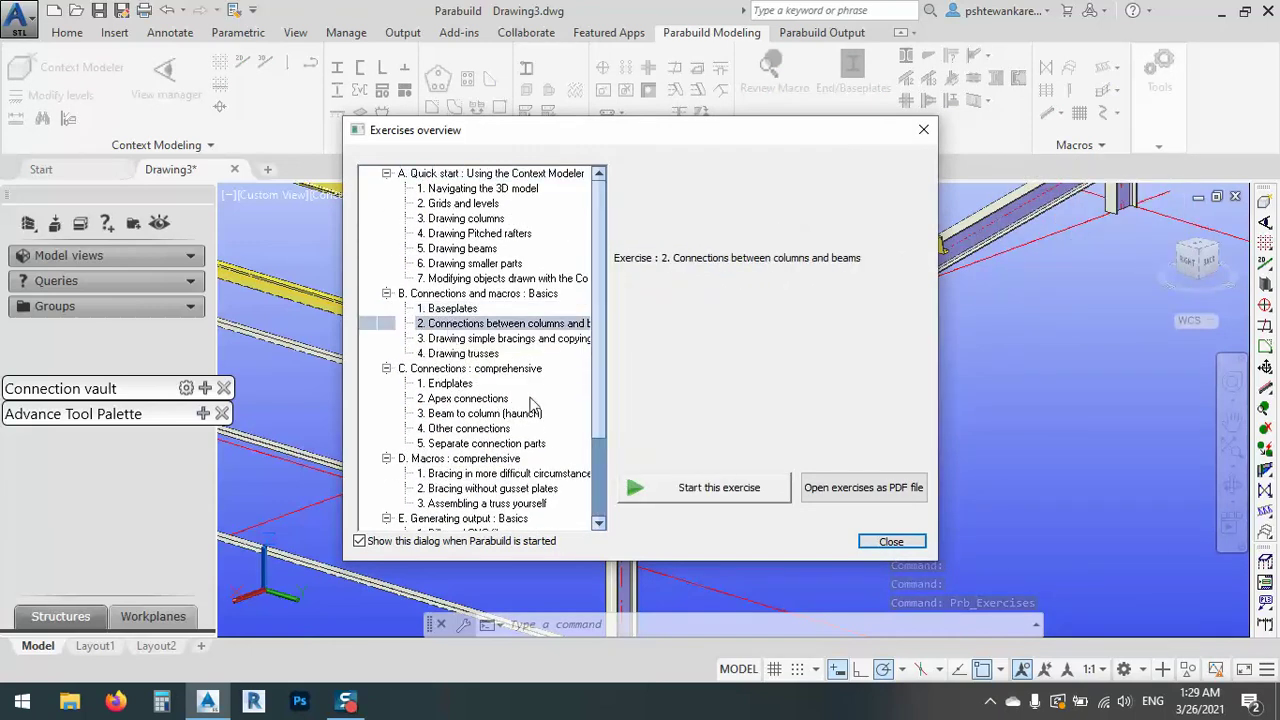
left_click(900, 542)
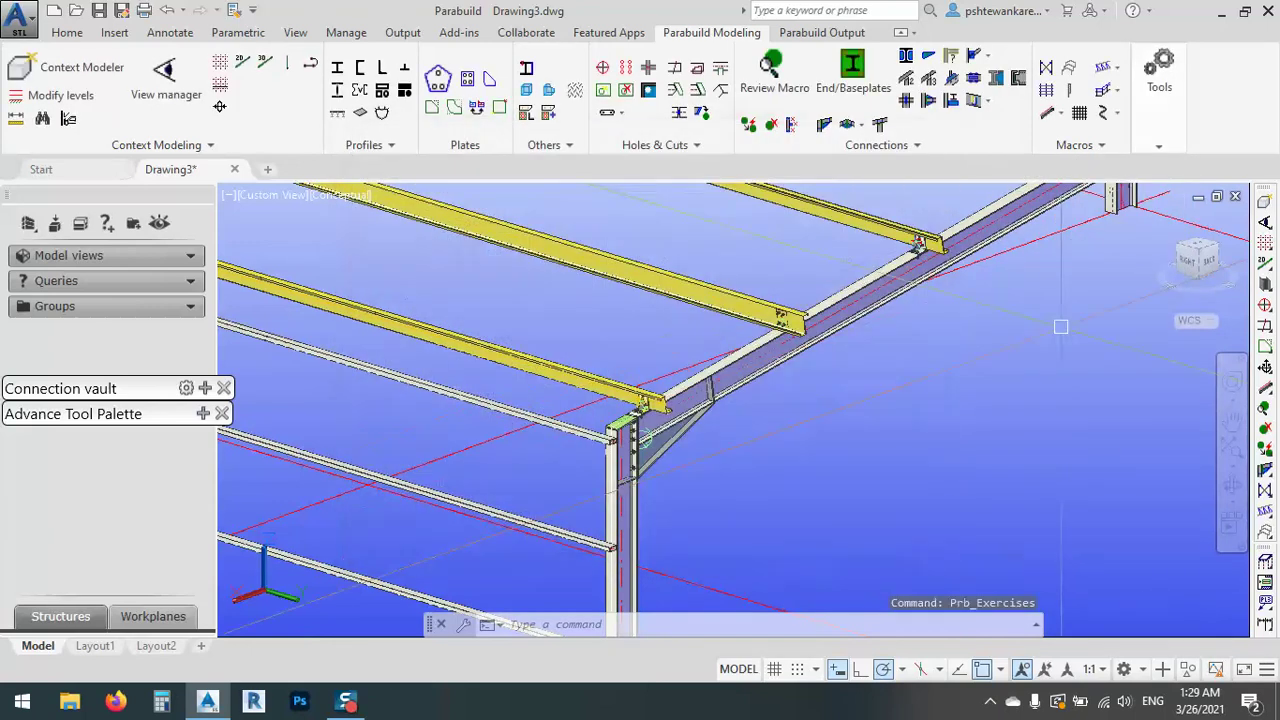
left_click(1104, 146)
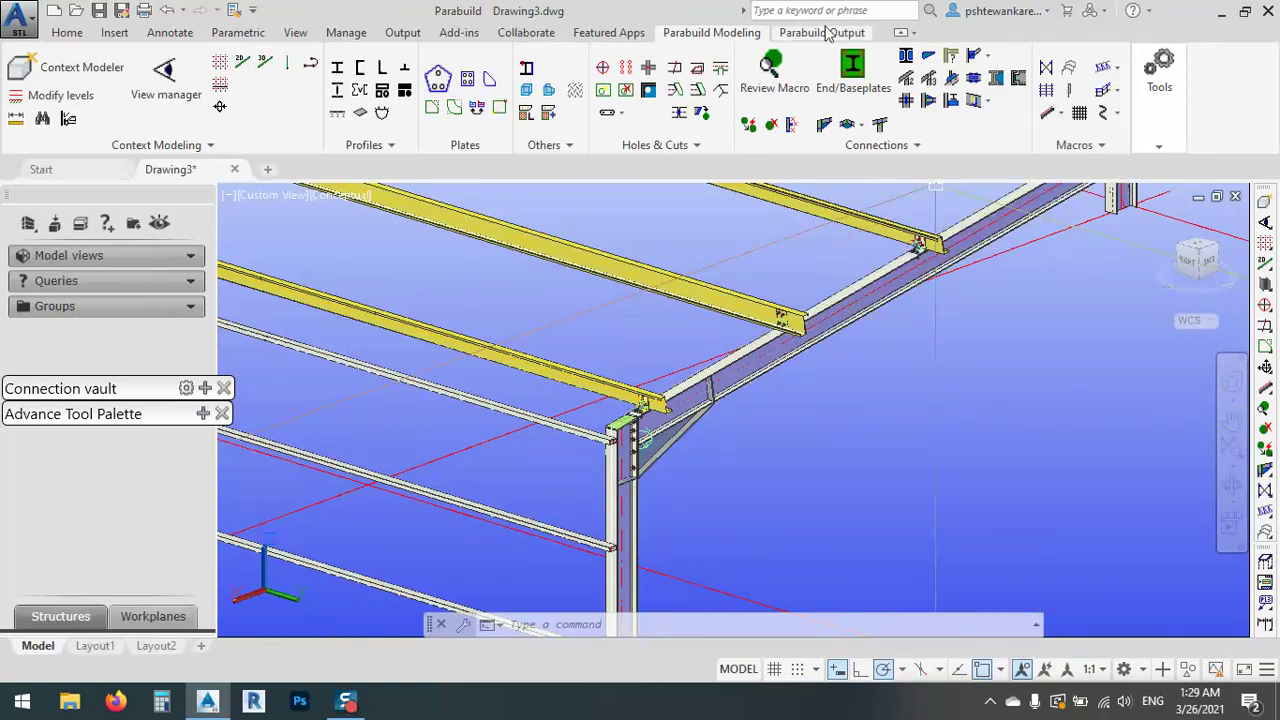
- Start the bills of materials without locking the revision and open the selection of bills
left_click(826, 34)
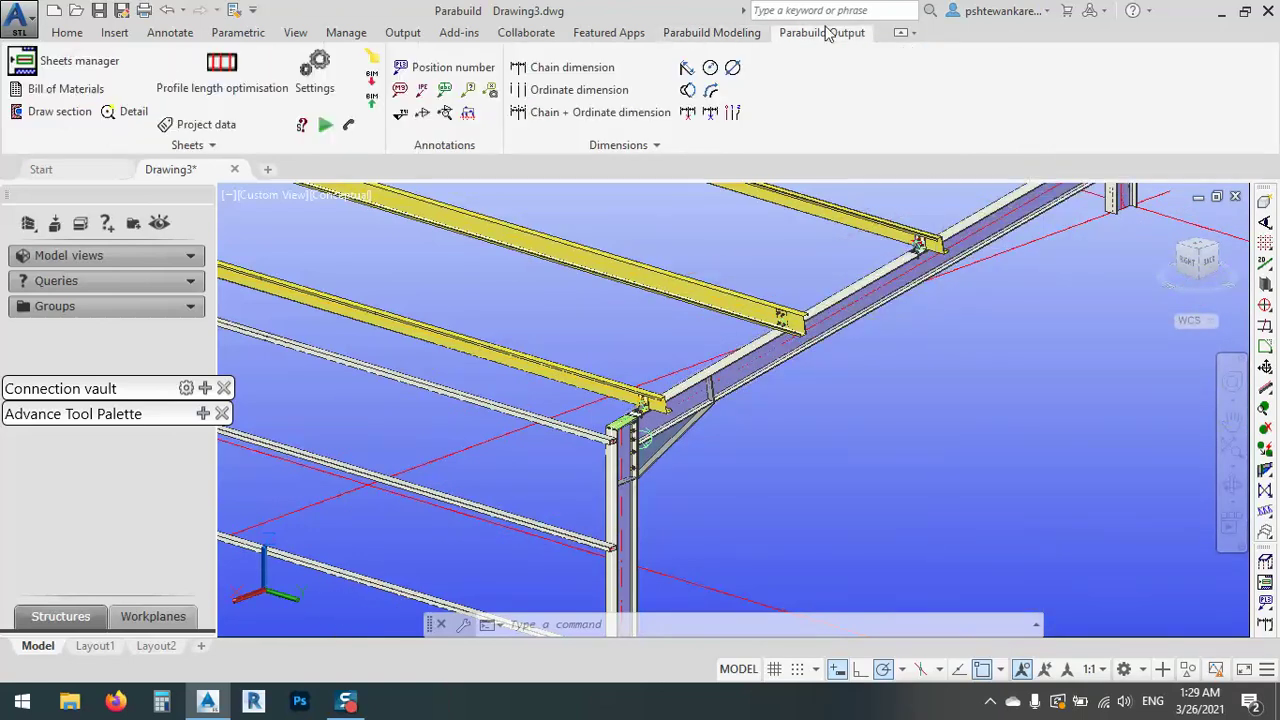
left_click(68, 92)
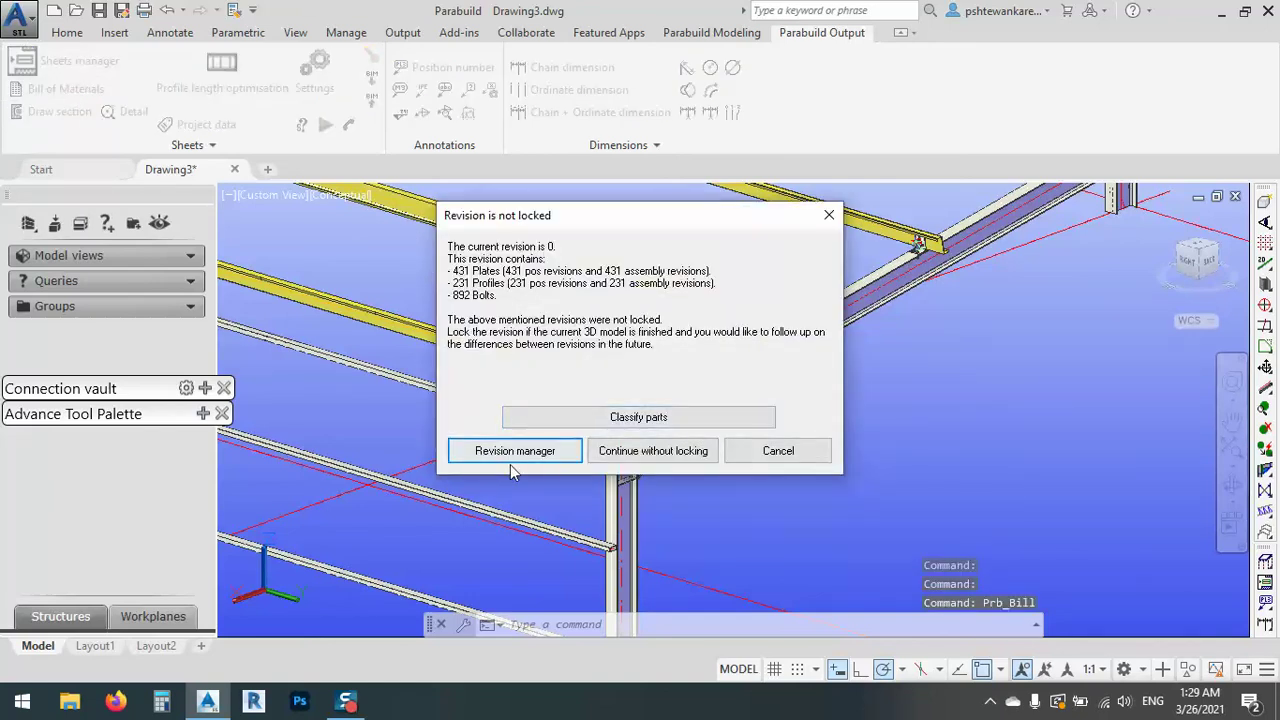
left_click(628, 452)
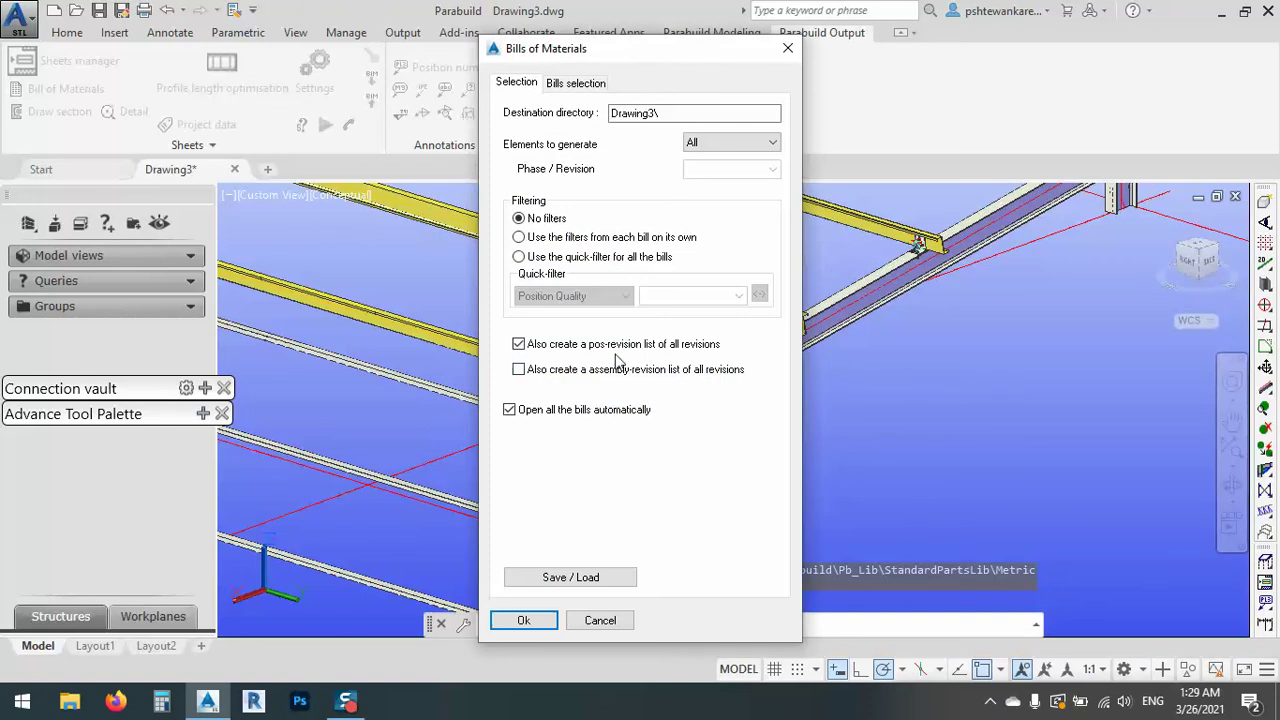
left_click(577, 84)
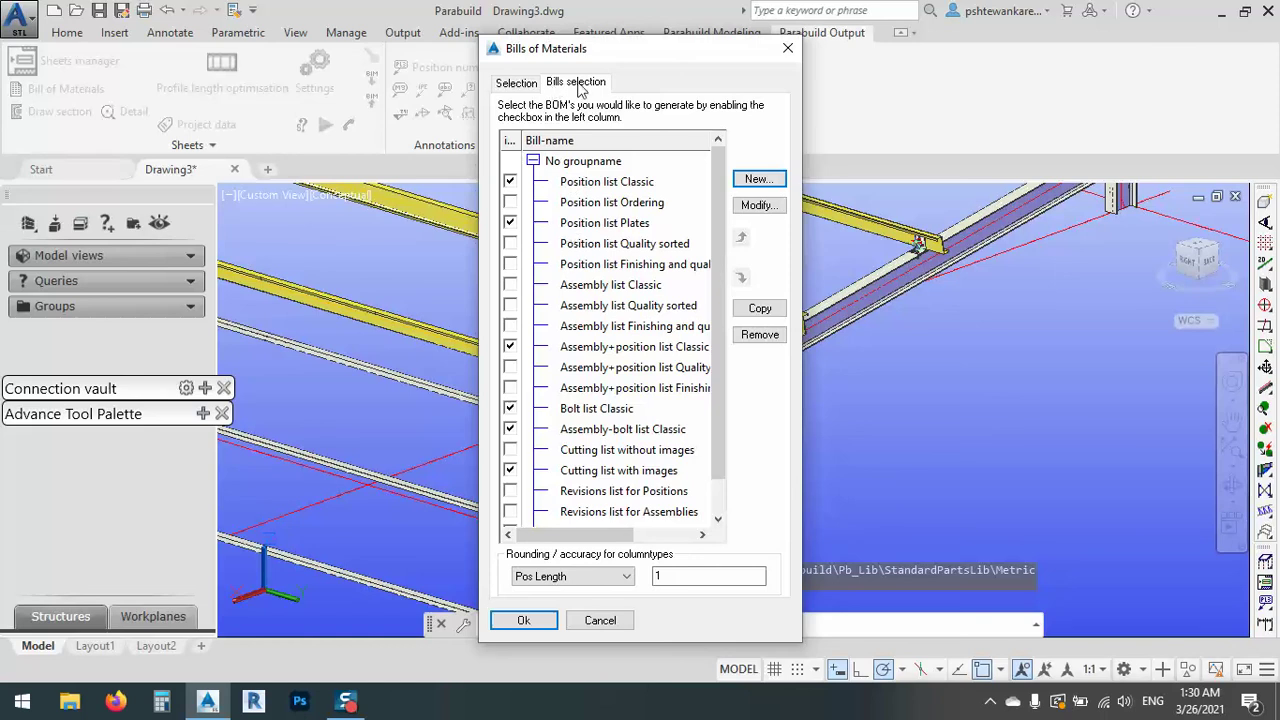
- Exclude Bolt list - Washers, Bolt list - Nuts, Assembly-bolt list Classic and Bolt list Classic from the bills
scroll(597, 264, "down", 1)
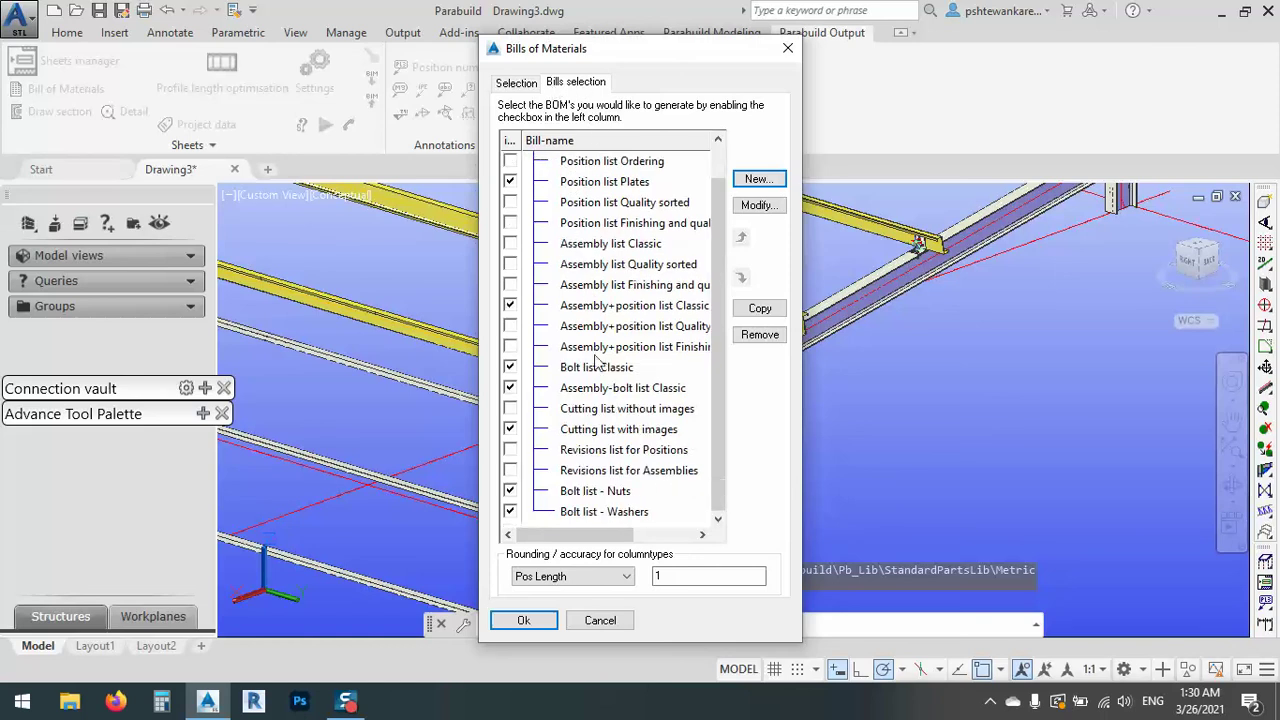
left_click(510, 512)
left_click(510, 491)
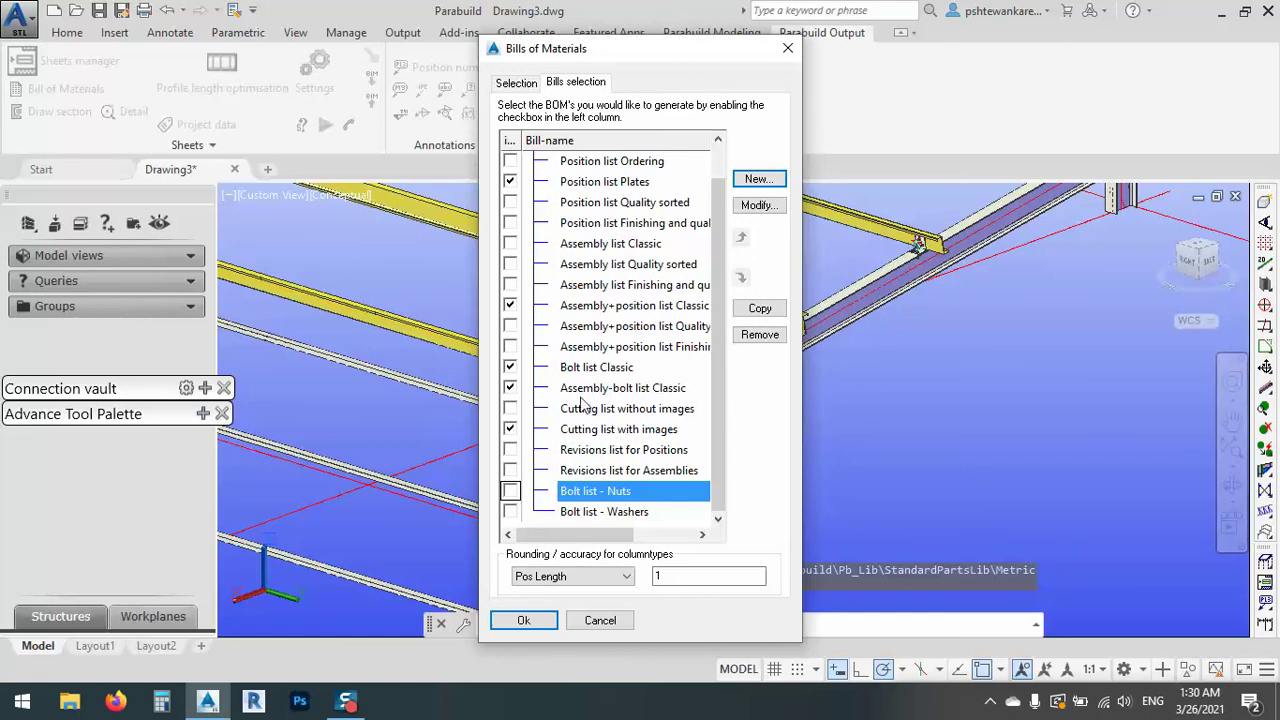
left_click(510, 388)
left_click(510, 368)
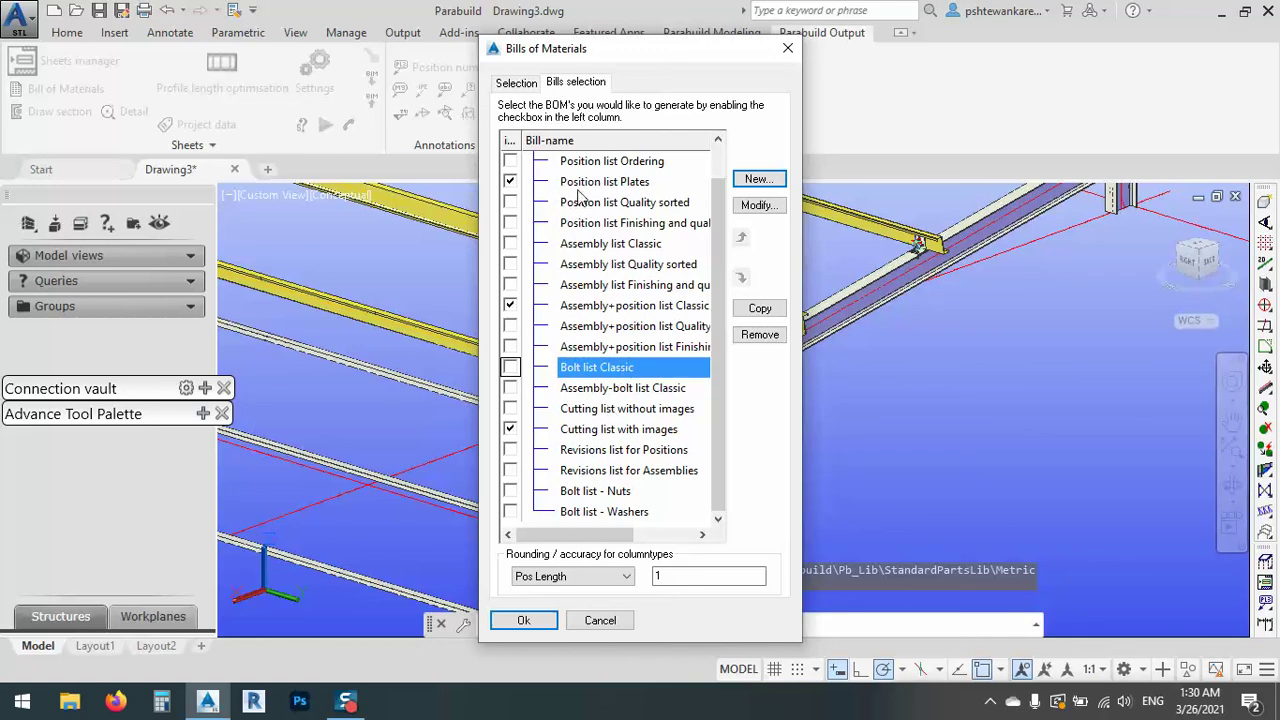
- Add Position list Ordering to the selected bills and generate the bills of materials
scroll(581, 197, "up", 1)
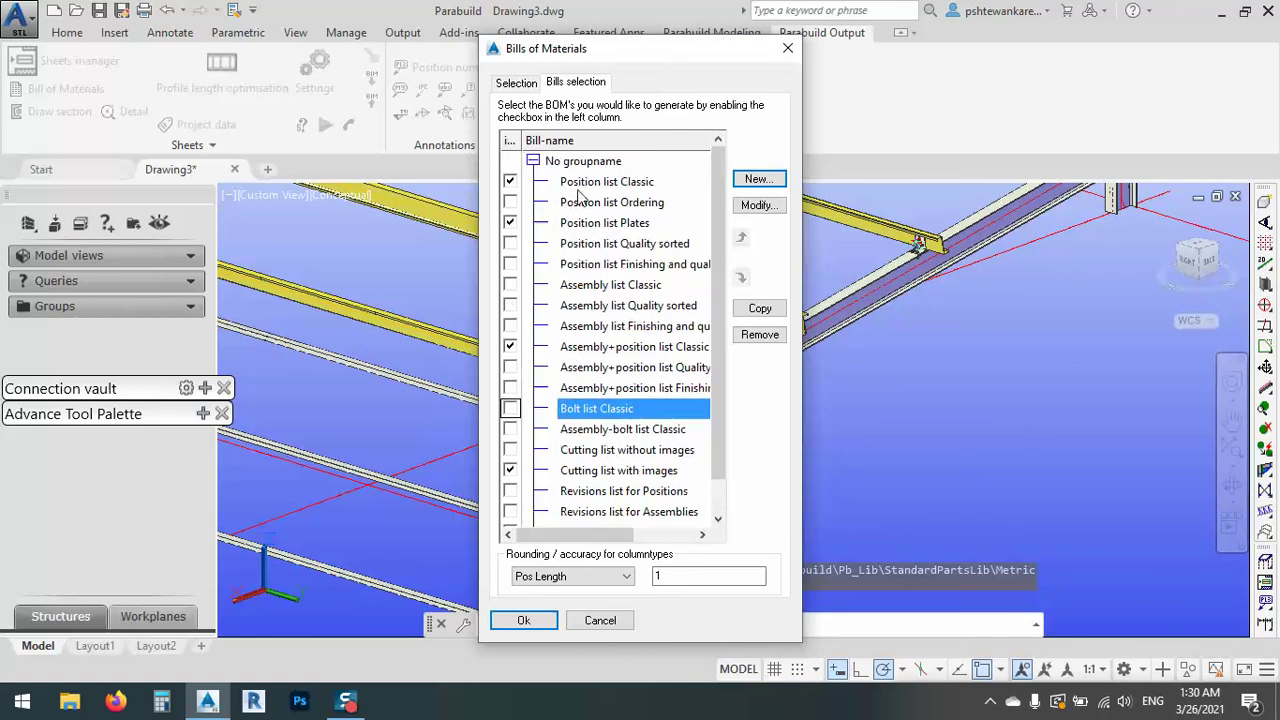
left_click(511, 203)
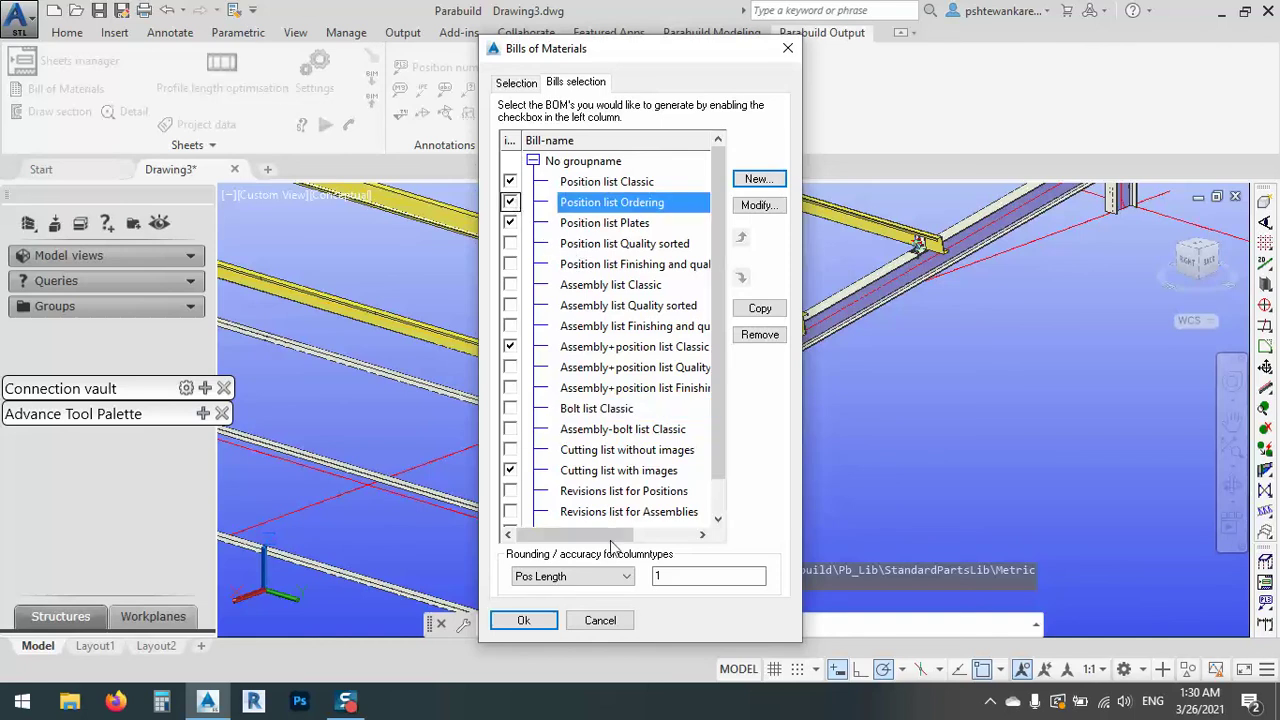
left_click_drag(588, 538, 605, 537)
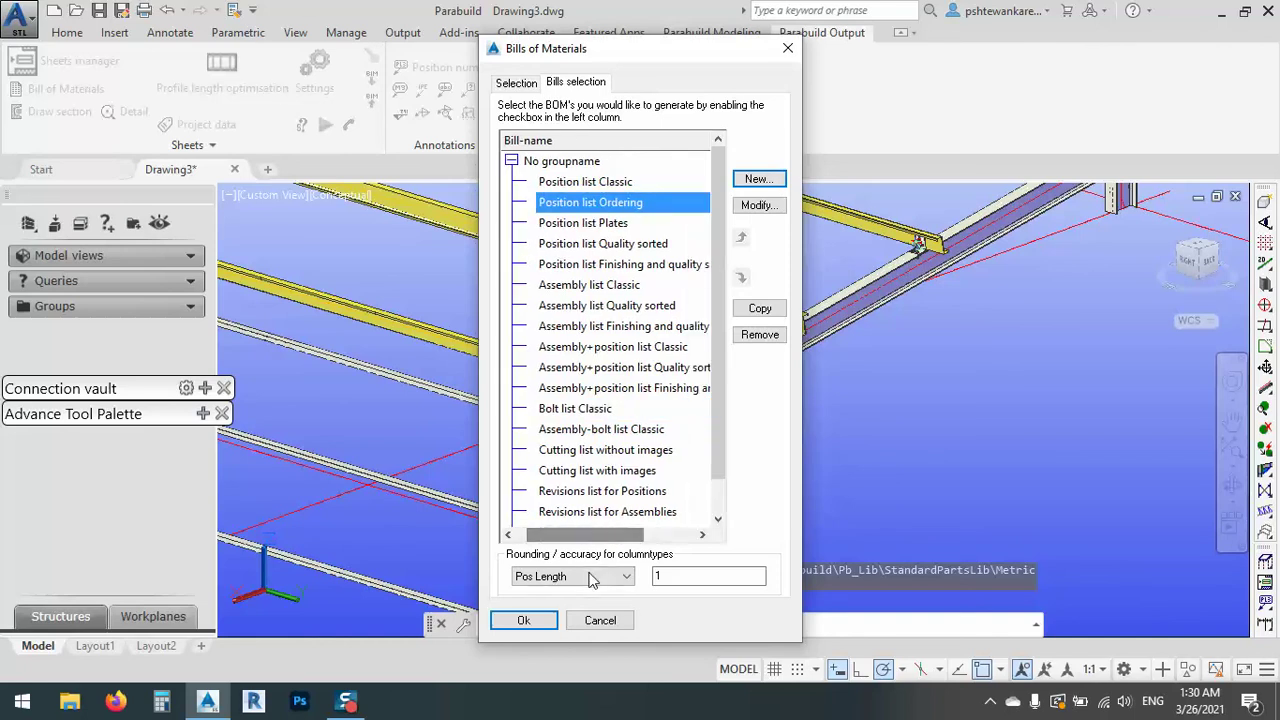
left_click(591, 580)
left_click(591, 580)
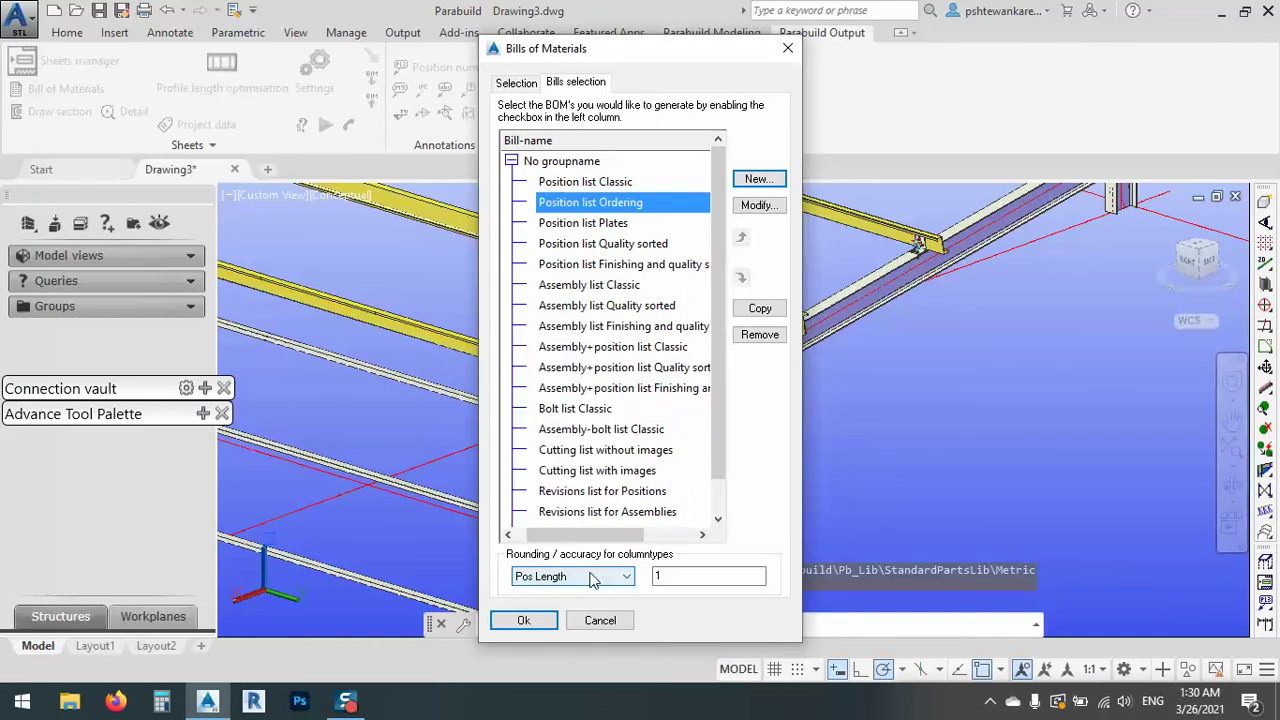
left_click(527, 621)
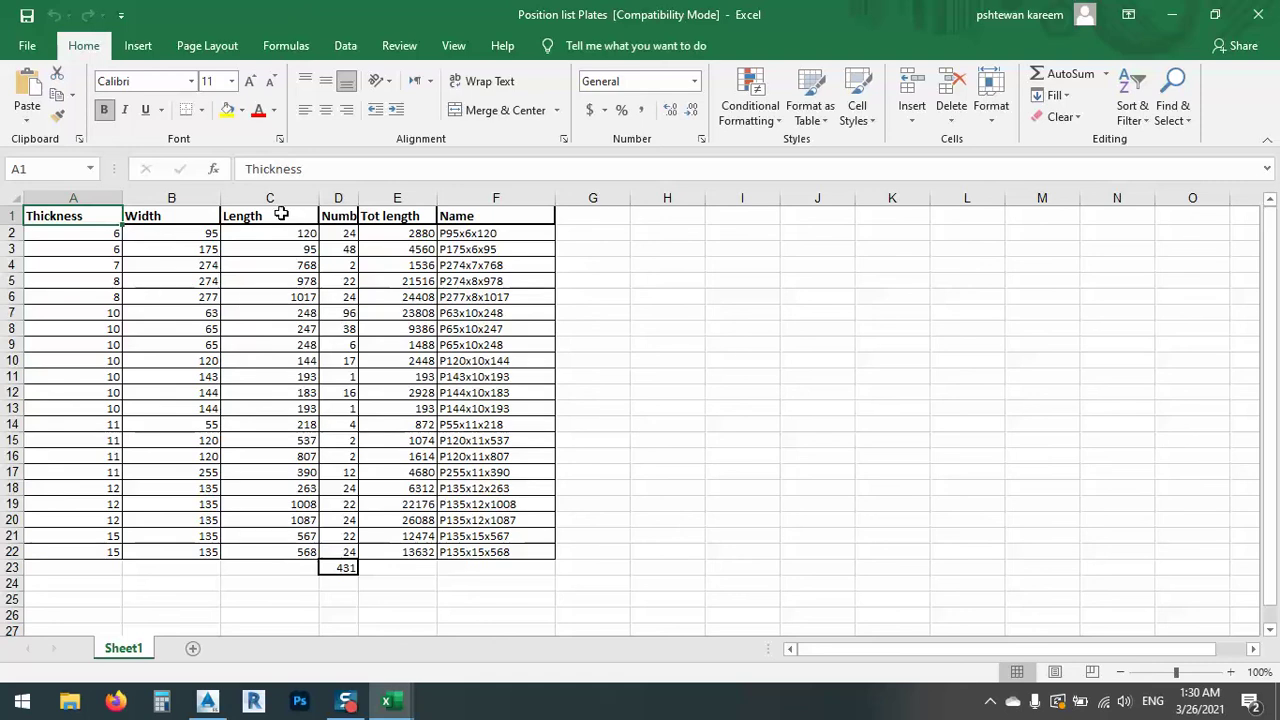
- Review the Position list Plates and Position list Ordering workbooks in Excel, closing both without saving changes
double_click(358, 198)
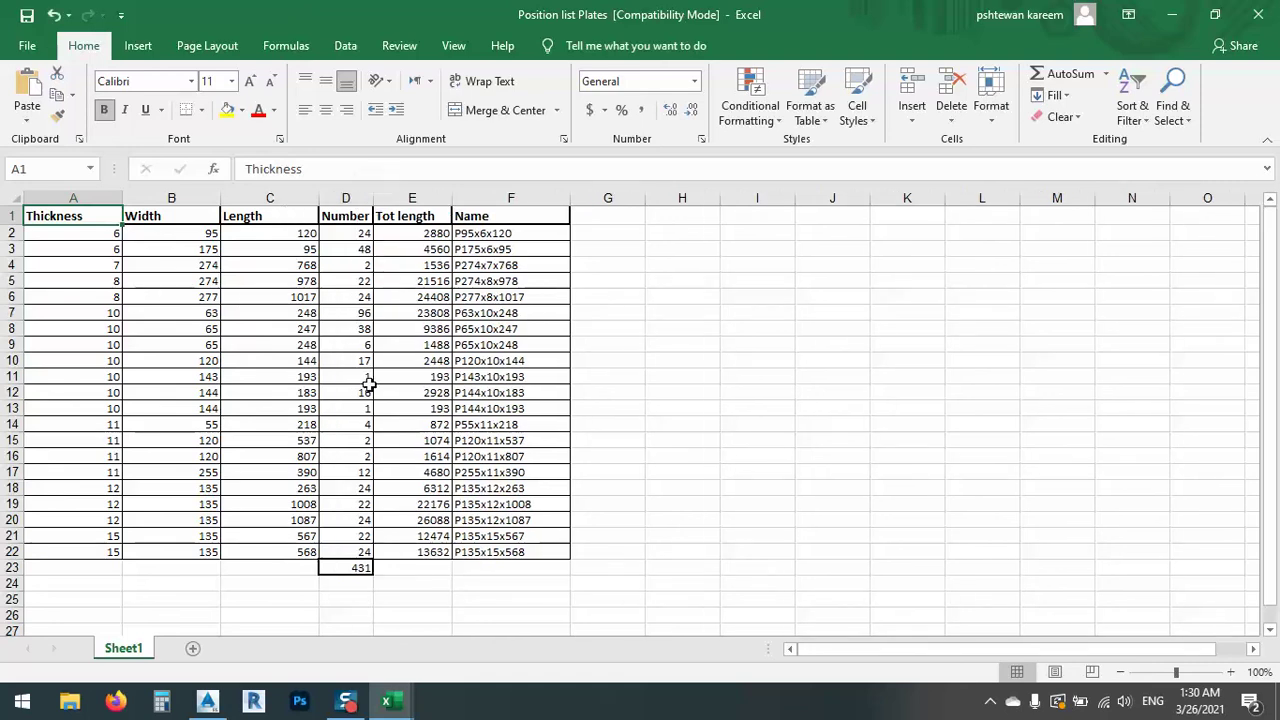
left_click(1258, 12)
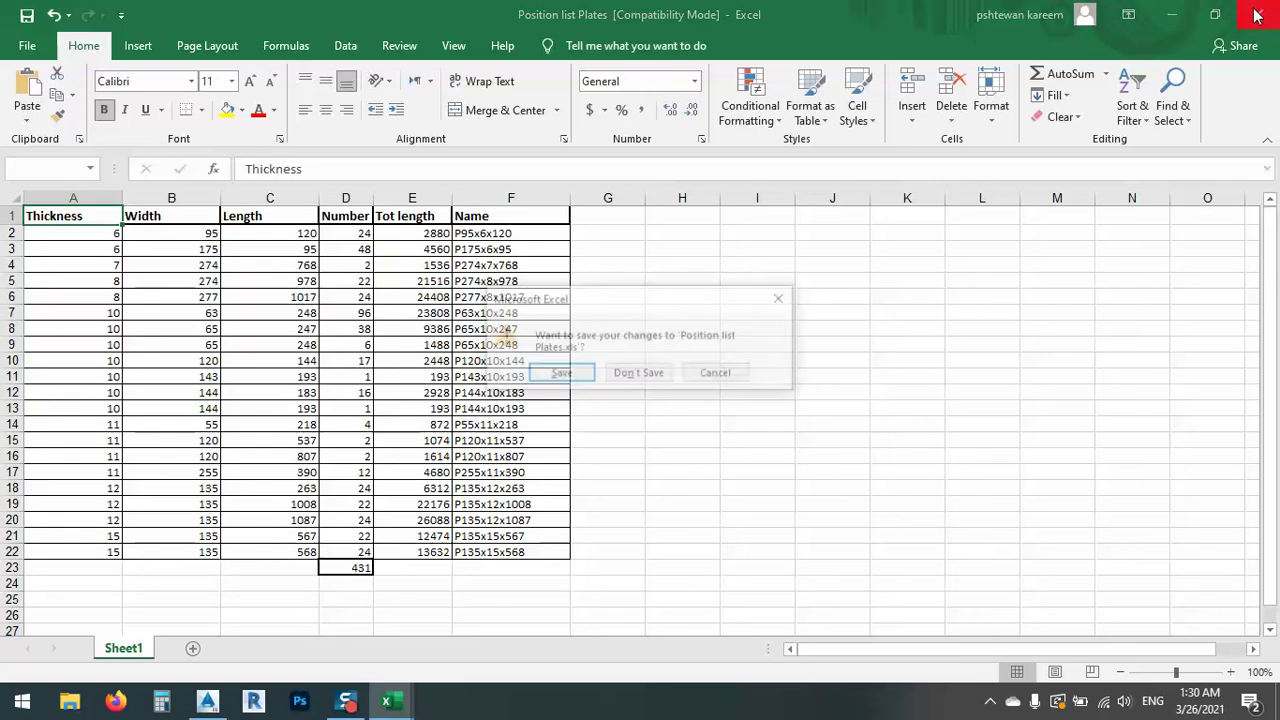
left_click(640, 377)
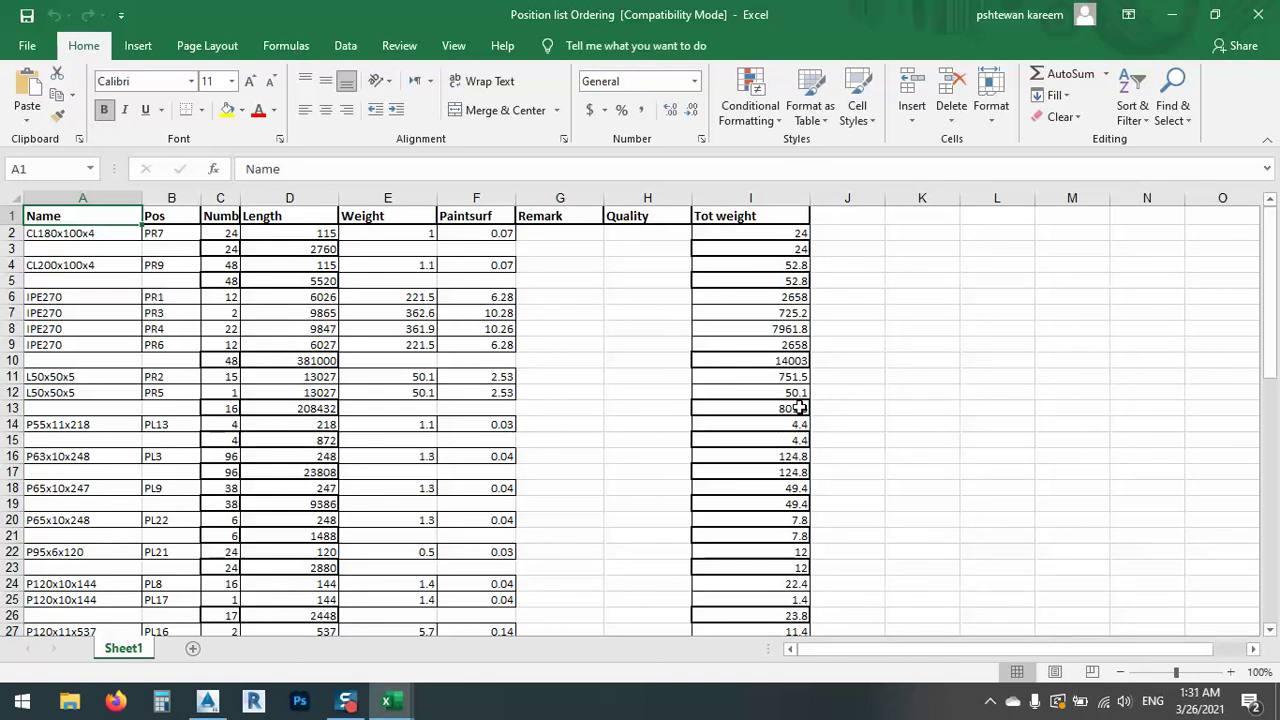
scroll(594, 469, "down", 3)
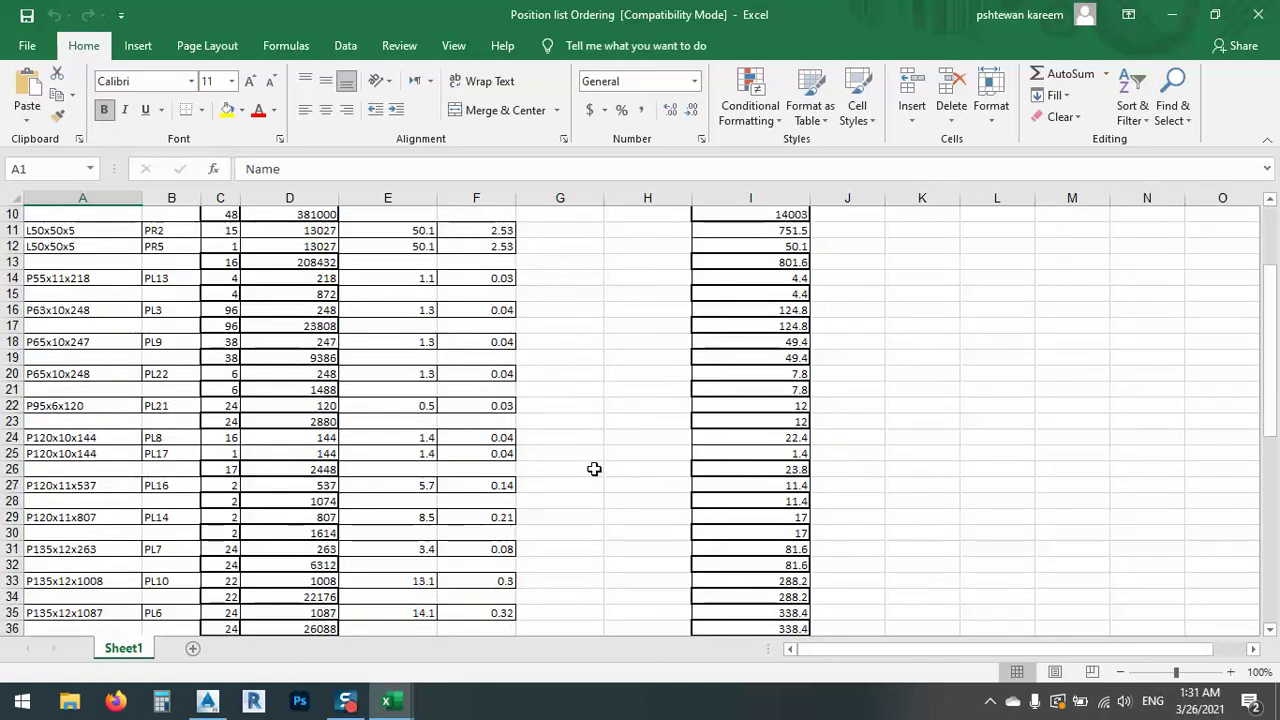
scroll(594, 469, "down", 16)
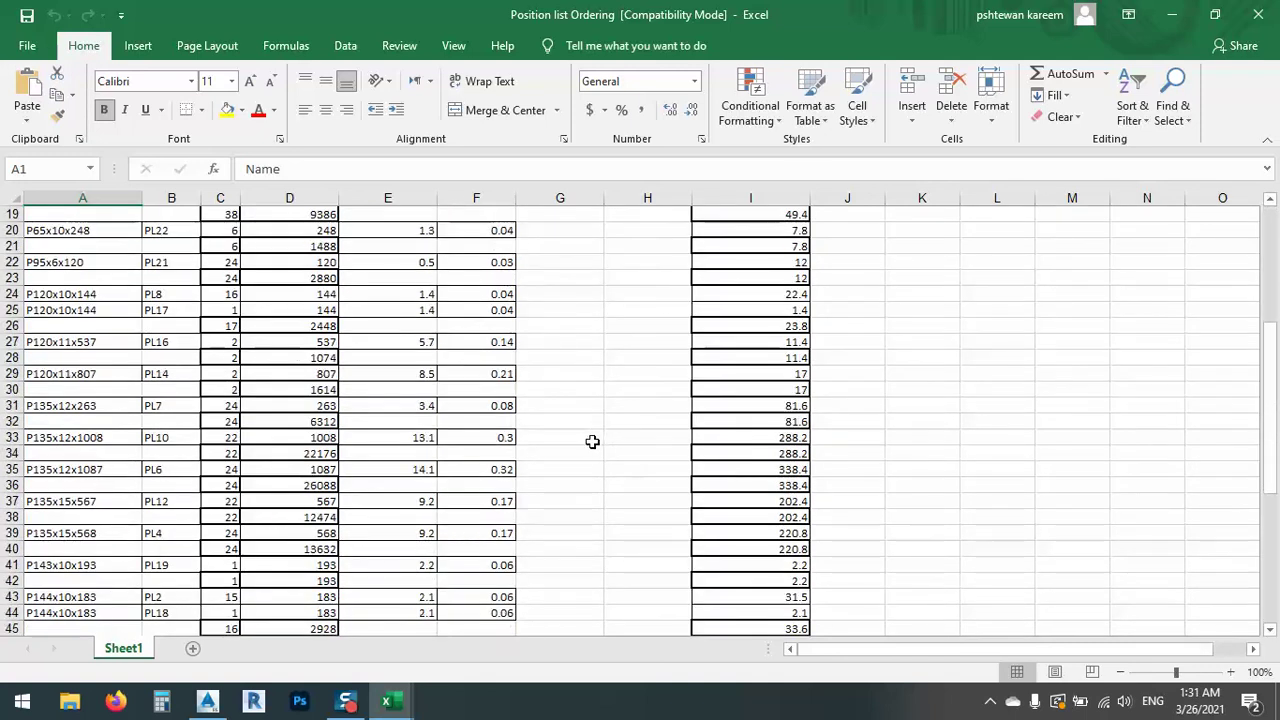
left_click(1258, 14)
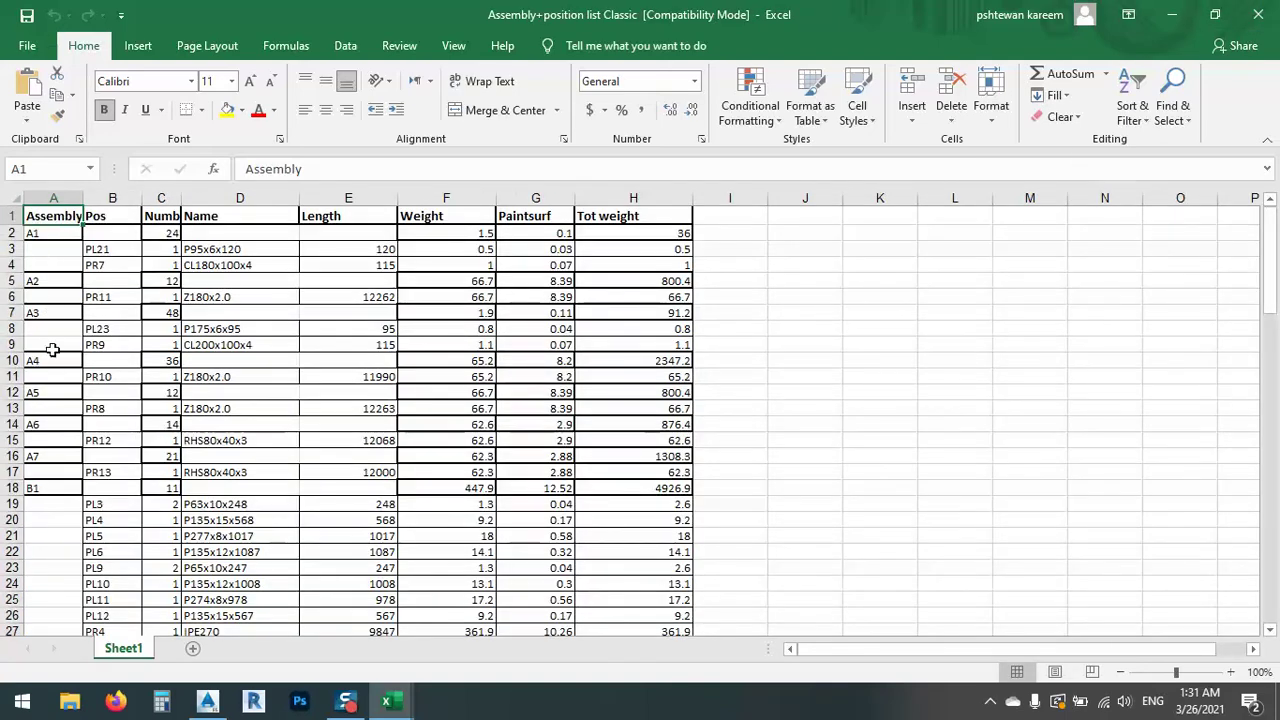
- Read the Assembly+position list Classic workbook down to its totals and close it
scroll(95, 507, "down", 1)
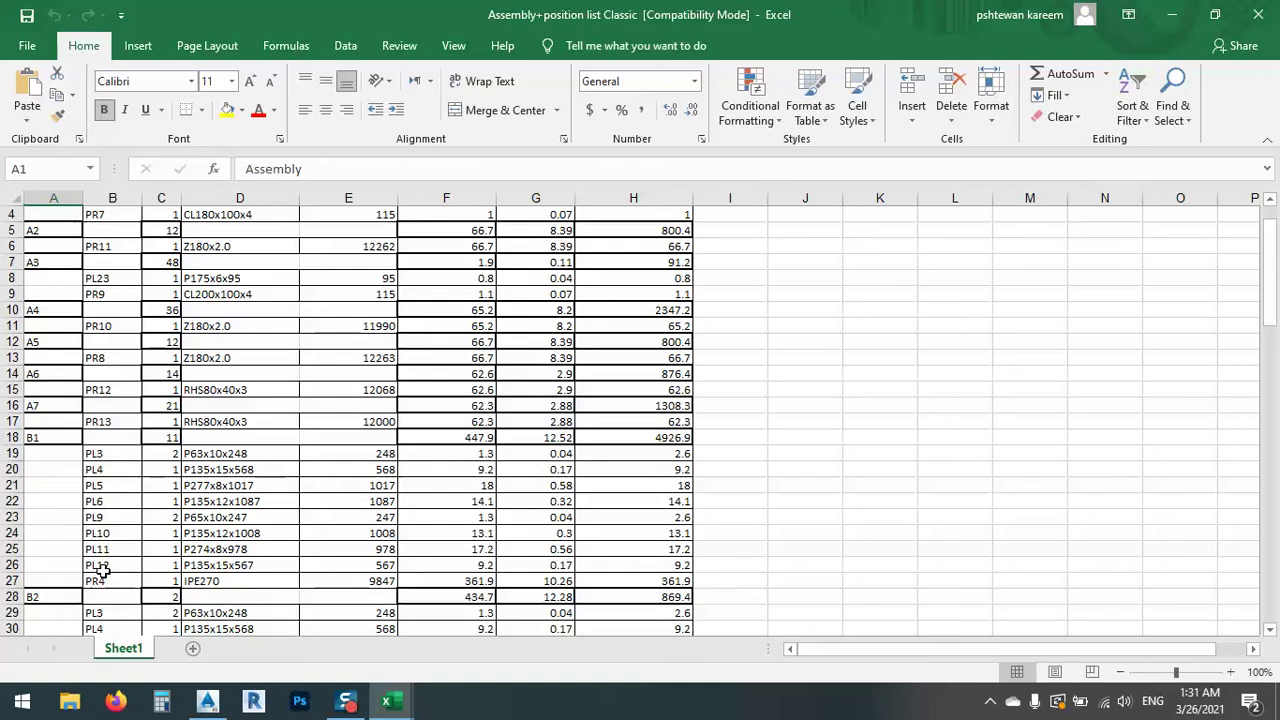
scroll(95, 580, "down", 9)
scroll(95, 535, "down", 20)
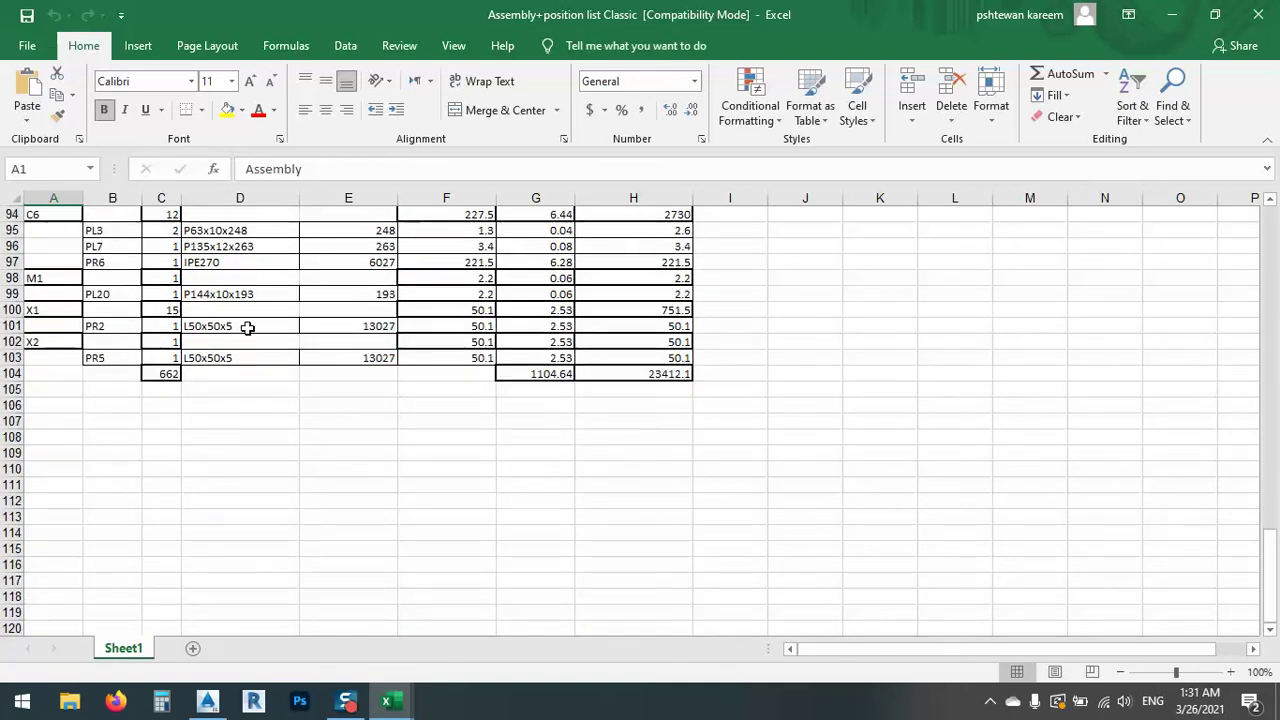
left_click(1259, 15)
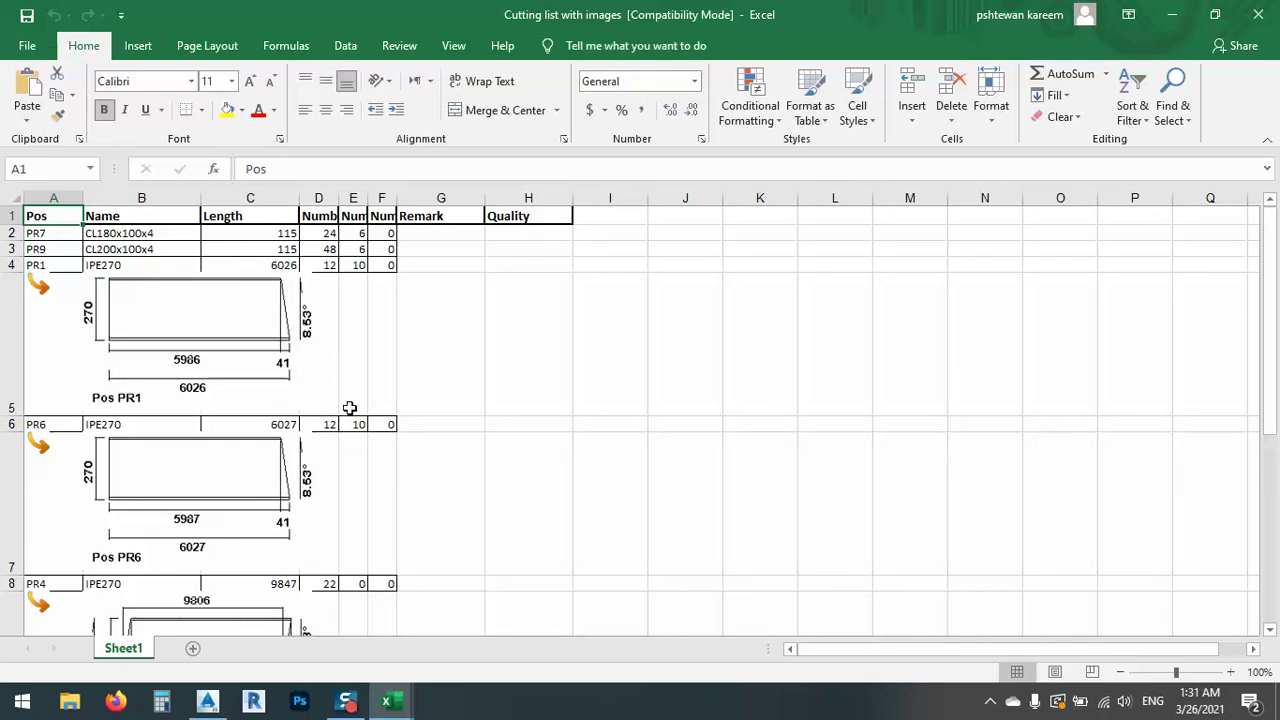
- Review the Cutting list with images and Position list Classic workbooks, closing each one
scroll(289, 420, "down", 7)
scroll(289, 434, "up", 4)
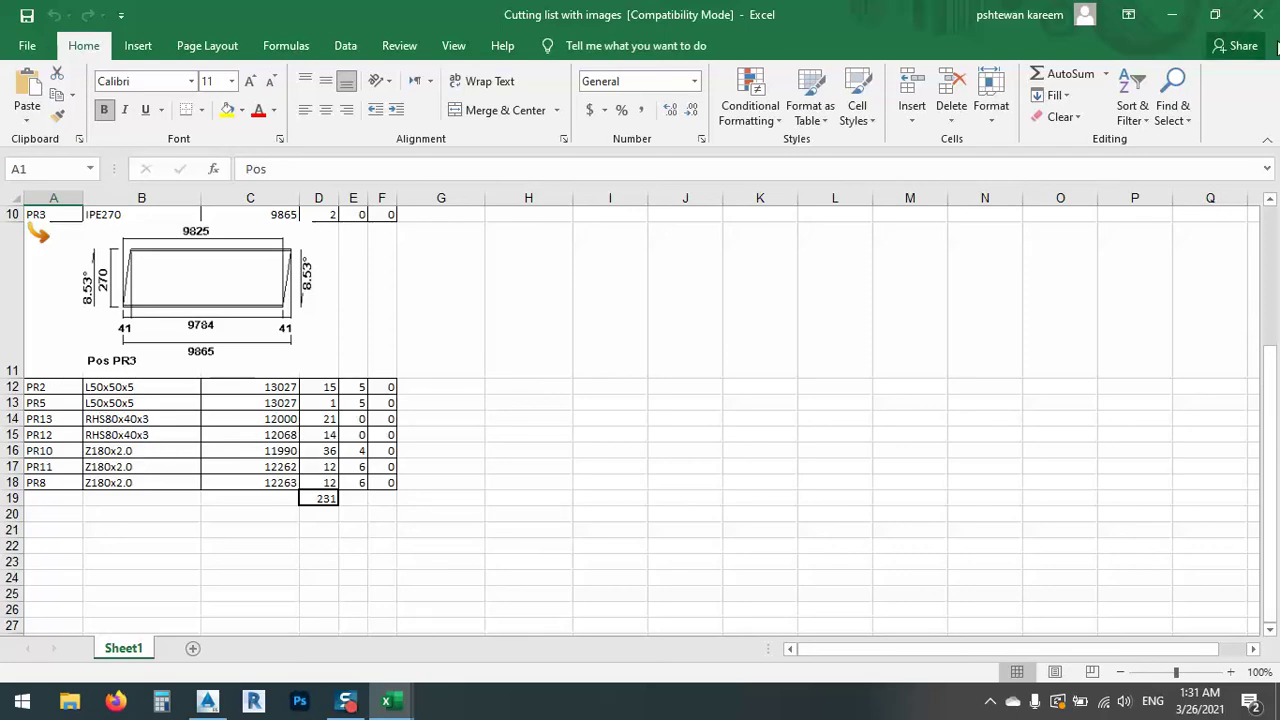
left_click(1258, 14)
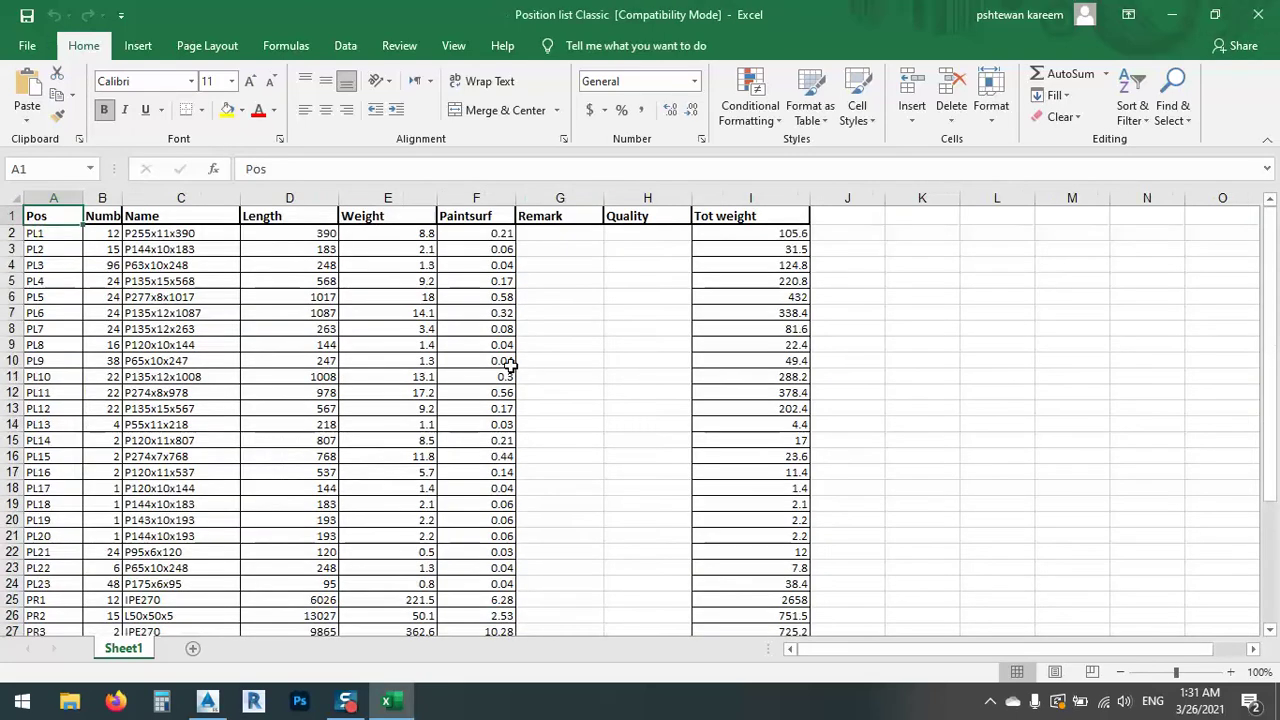
left_click(1258, 14)
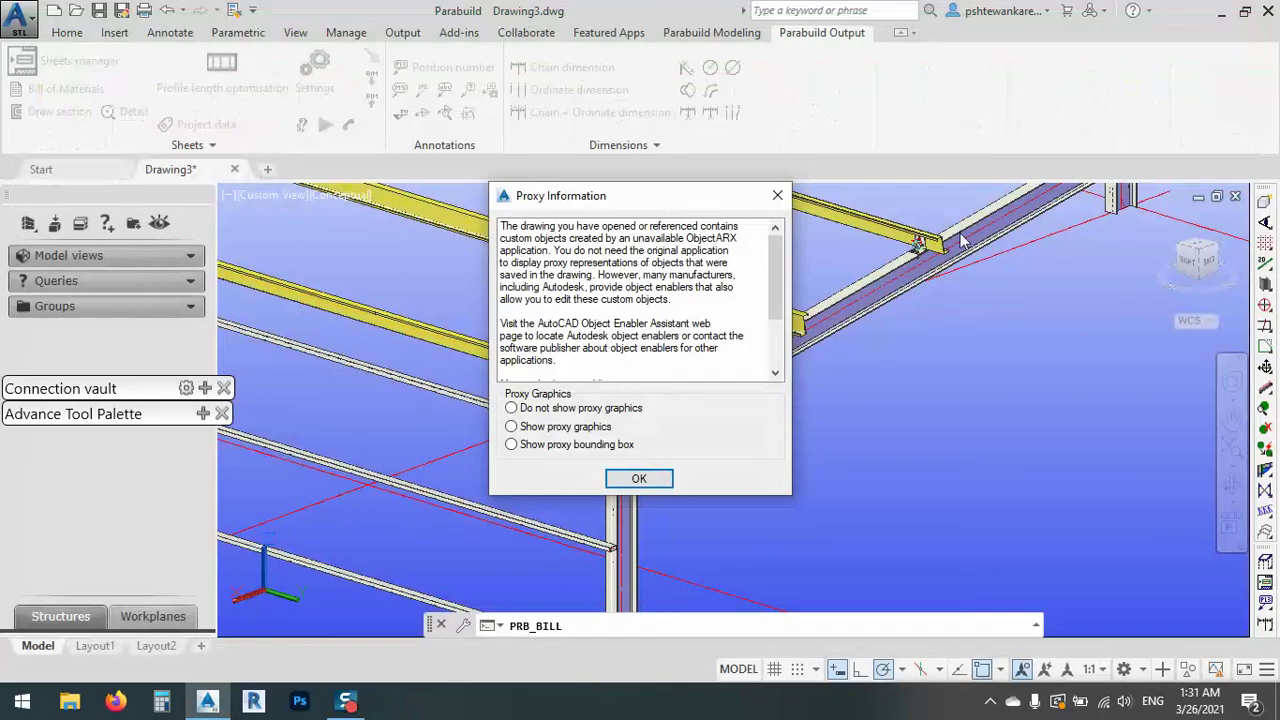
- Back in AutoCAD, dismiss the proxy information notice and clear the selection of the roof purlin
left_click(620, 480)
right_click(606, 314)
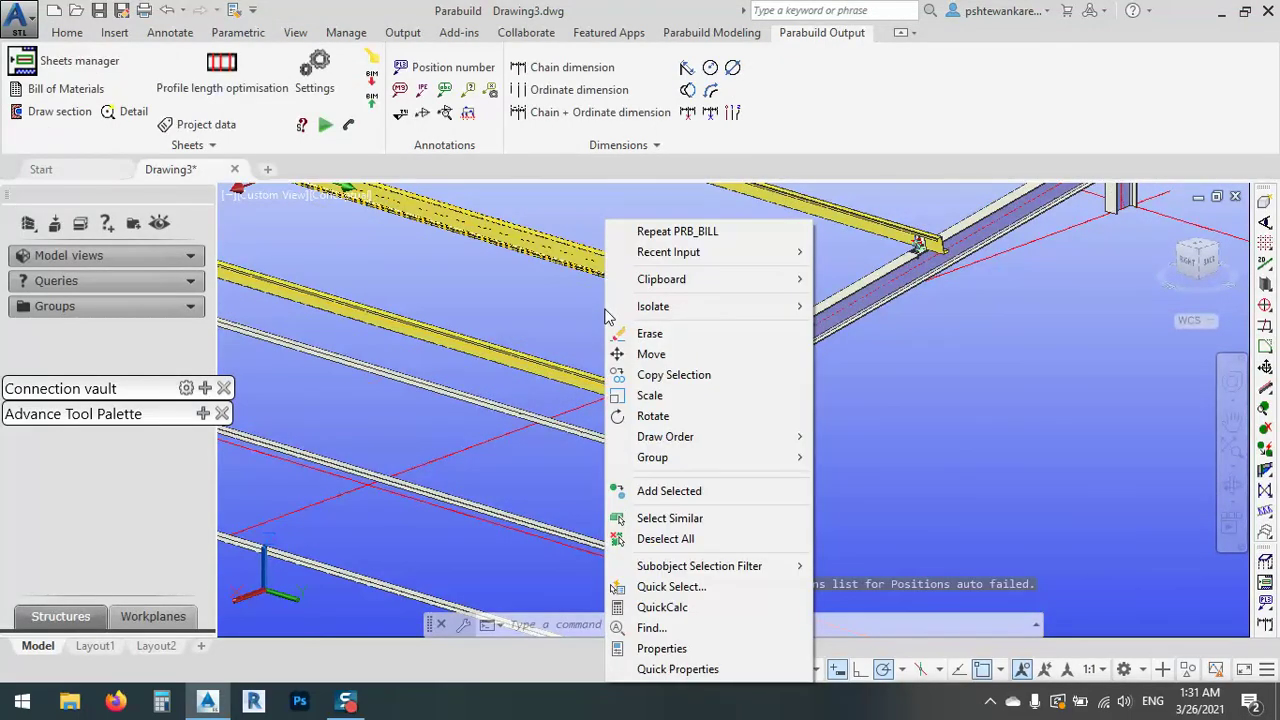
key("Escape")
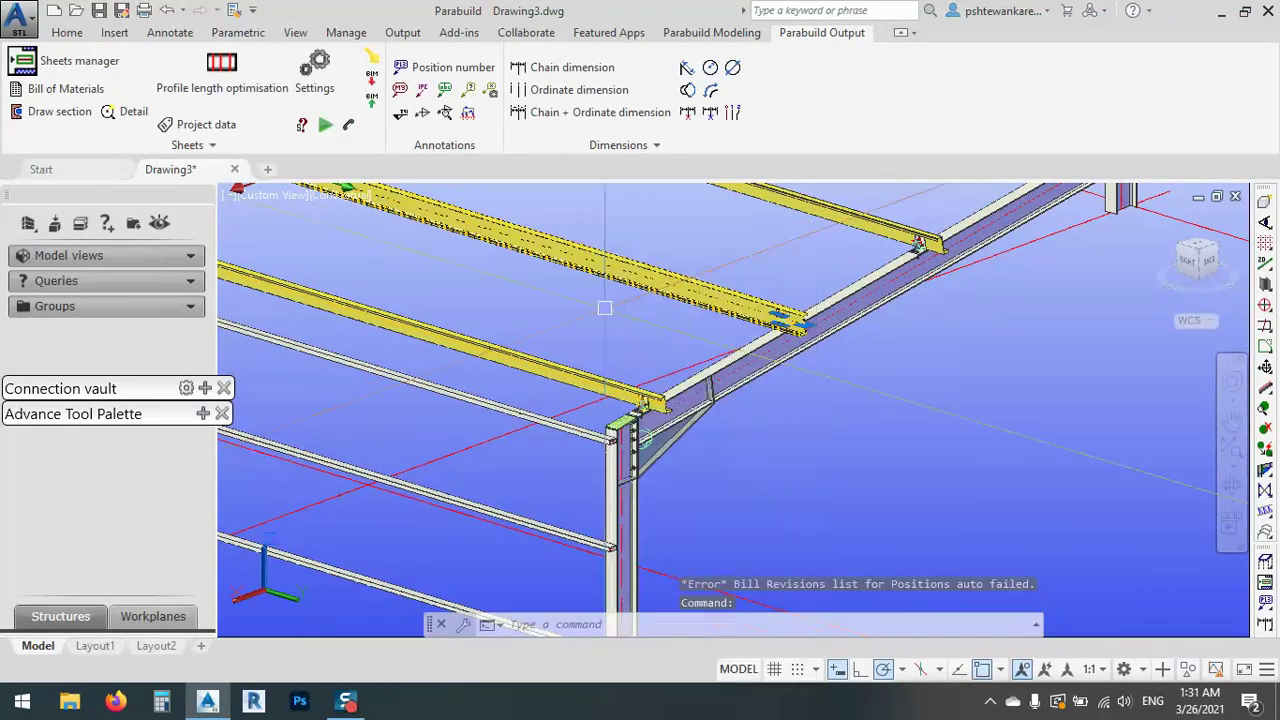
- Draw a GA view section named Overview, placing its camera beside the roof purlin near the end frame and setting its view direction
left_click(60, 112)
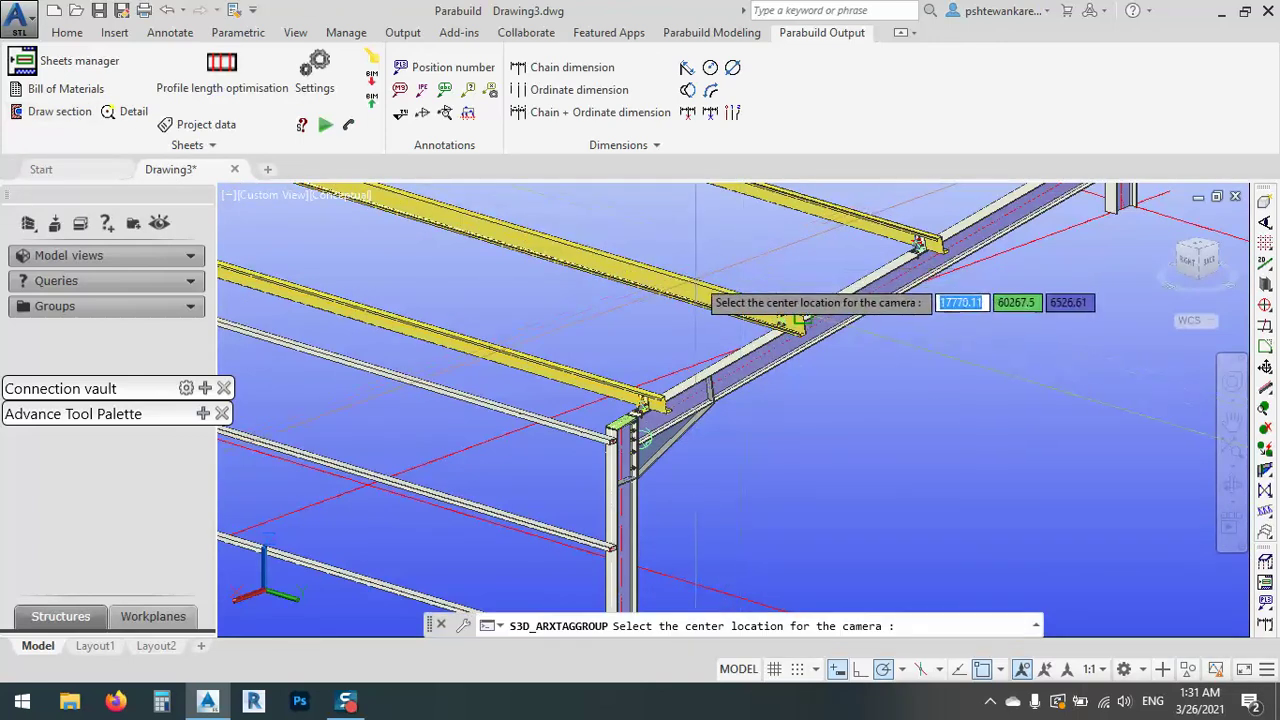
left_click(692, 285)
left_click(627, 322)
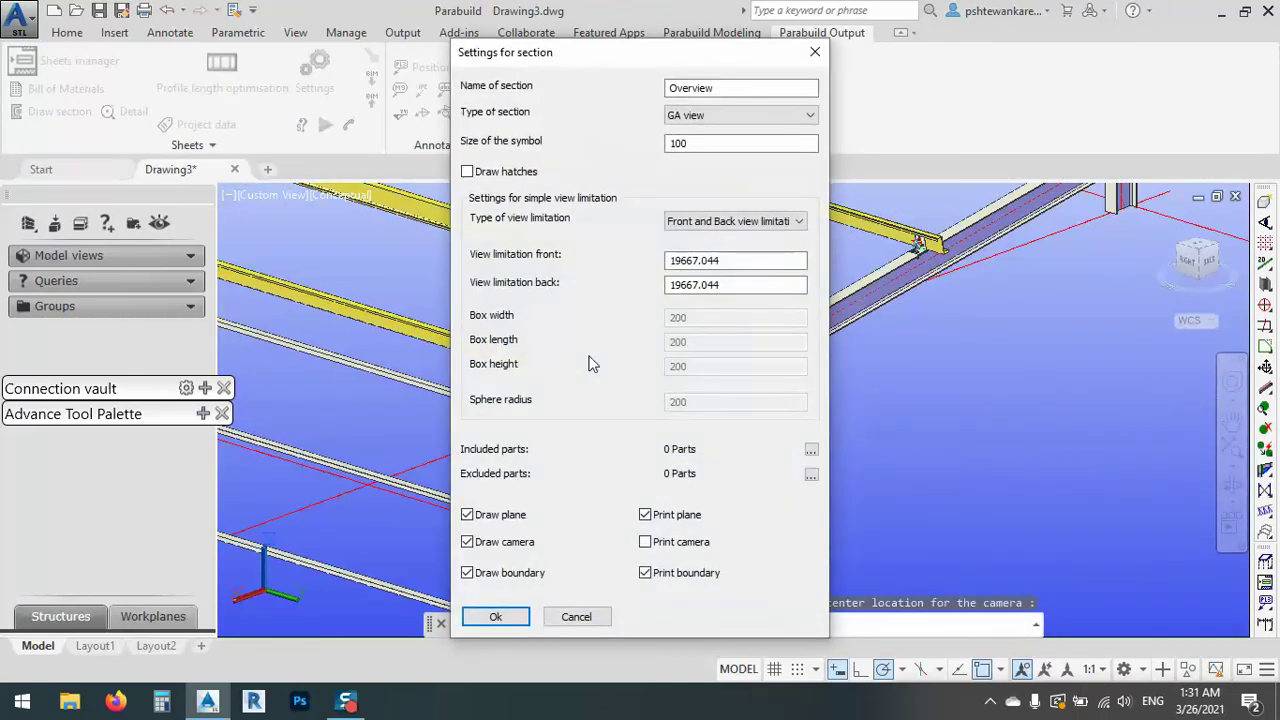
left_click(497, 615)
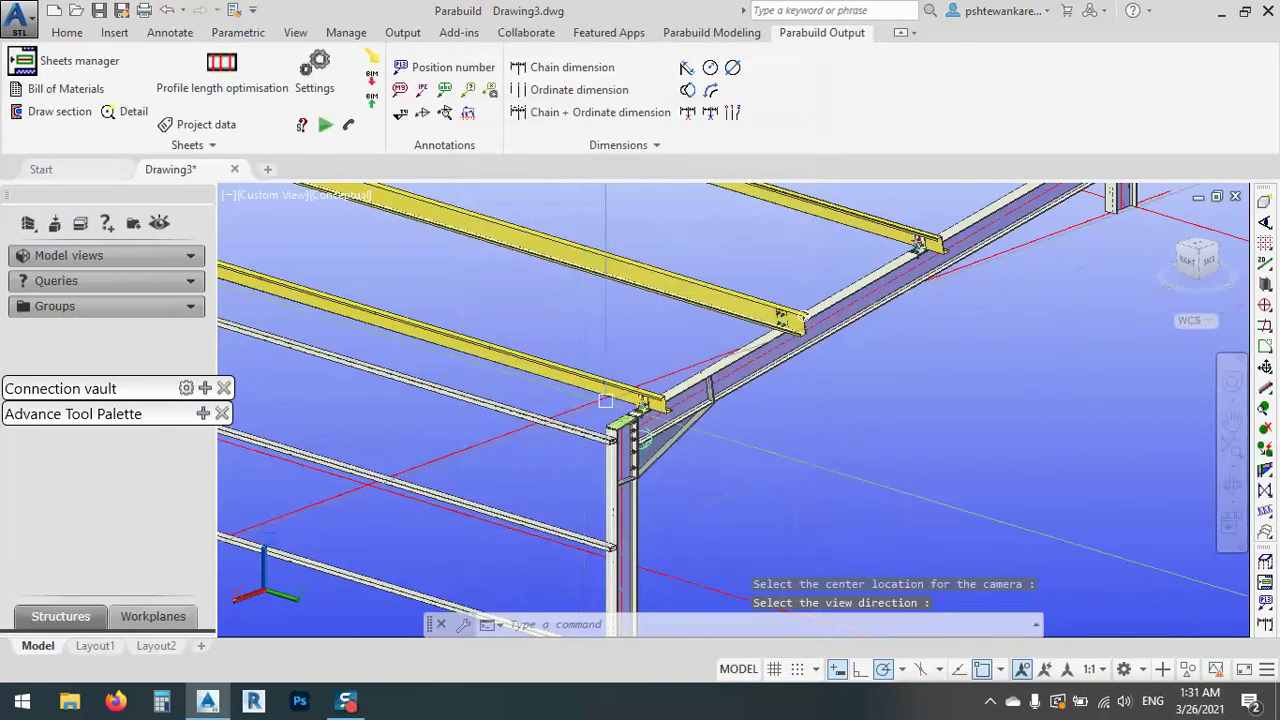
- Start a profile length optimisation without locking the revision, separating the problems by Pos Name only
left_click(222, 92)
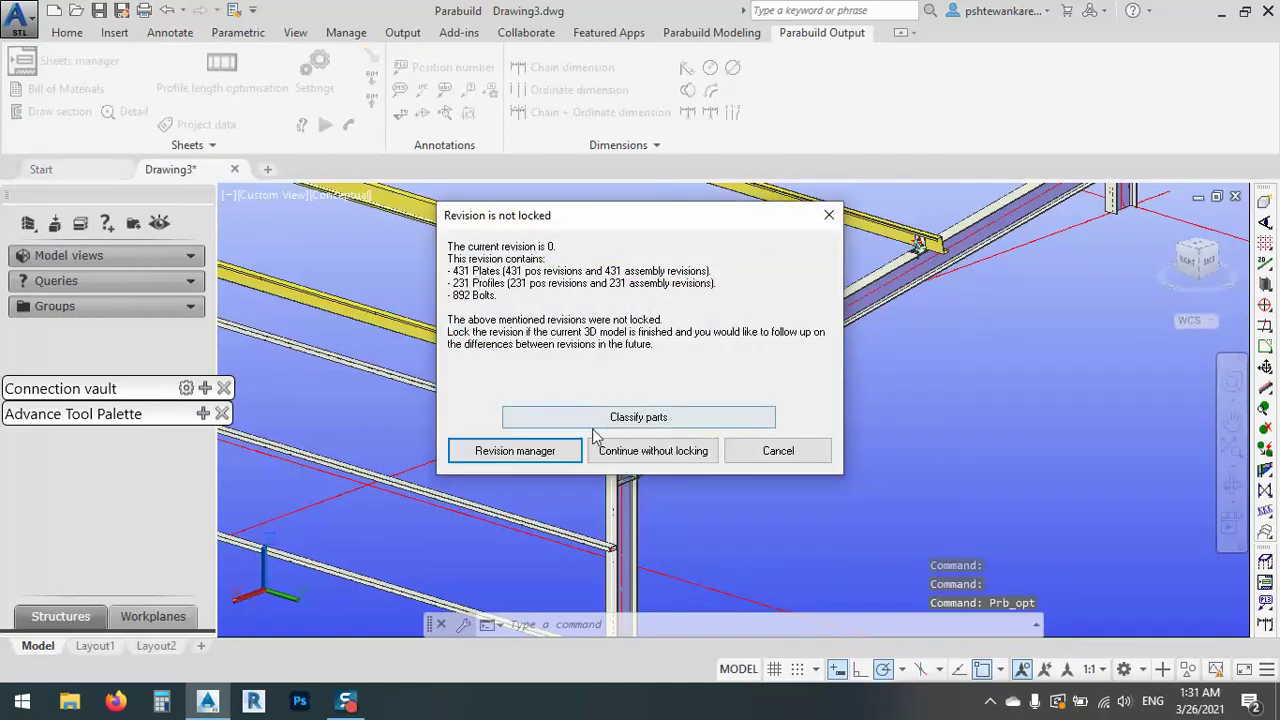
left_click(640, 451)
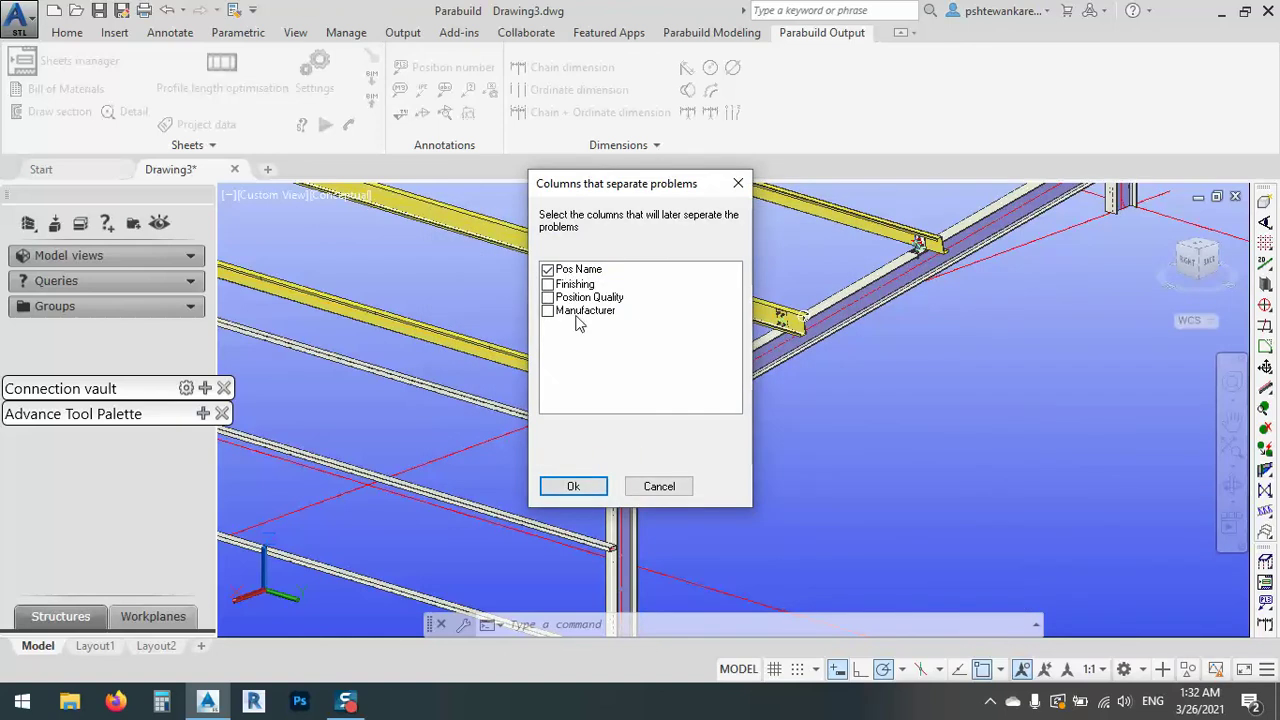
left_click(568, 490)
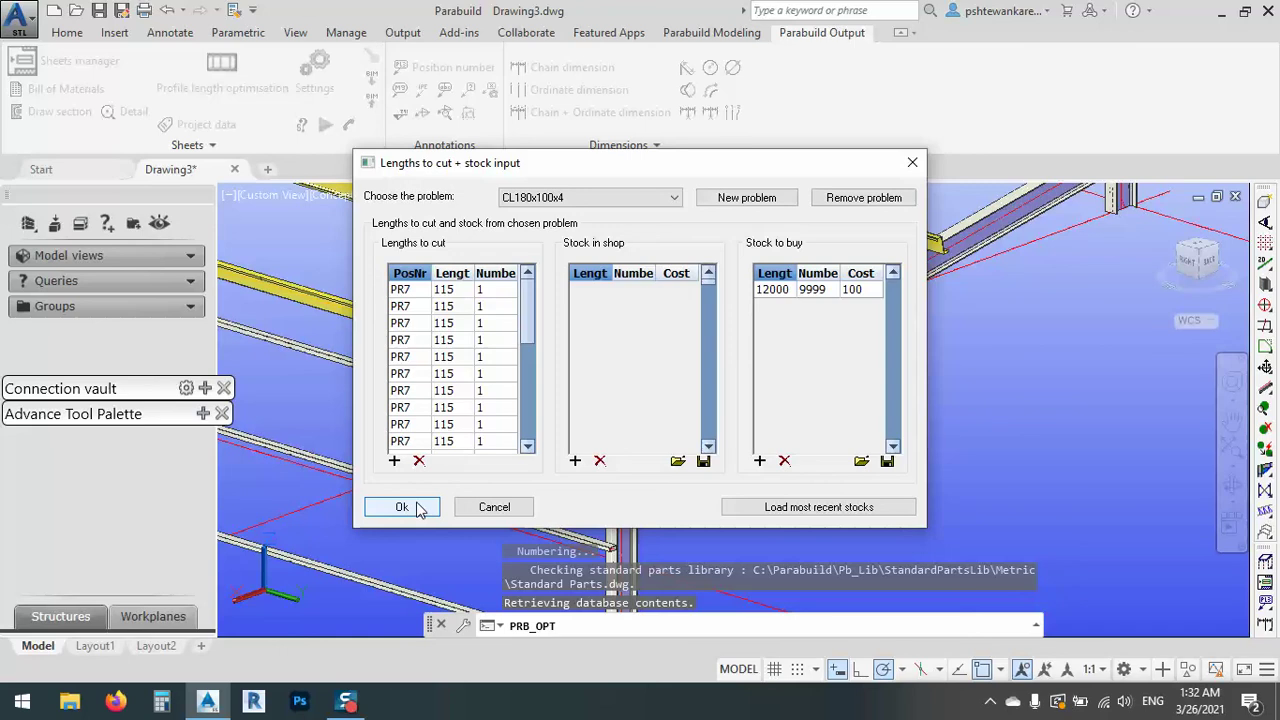
- Accept the lengths to cut and stock input, and calculate the optimisation with its lists output as Parabuild Spreadsheet files in Drawing3
scroll(463, 397, "down", 5)
scroll(463, 397, "up", 5)
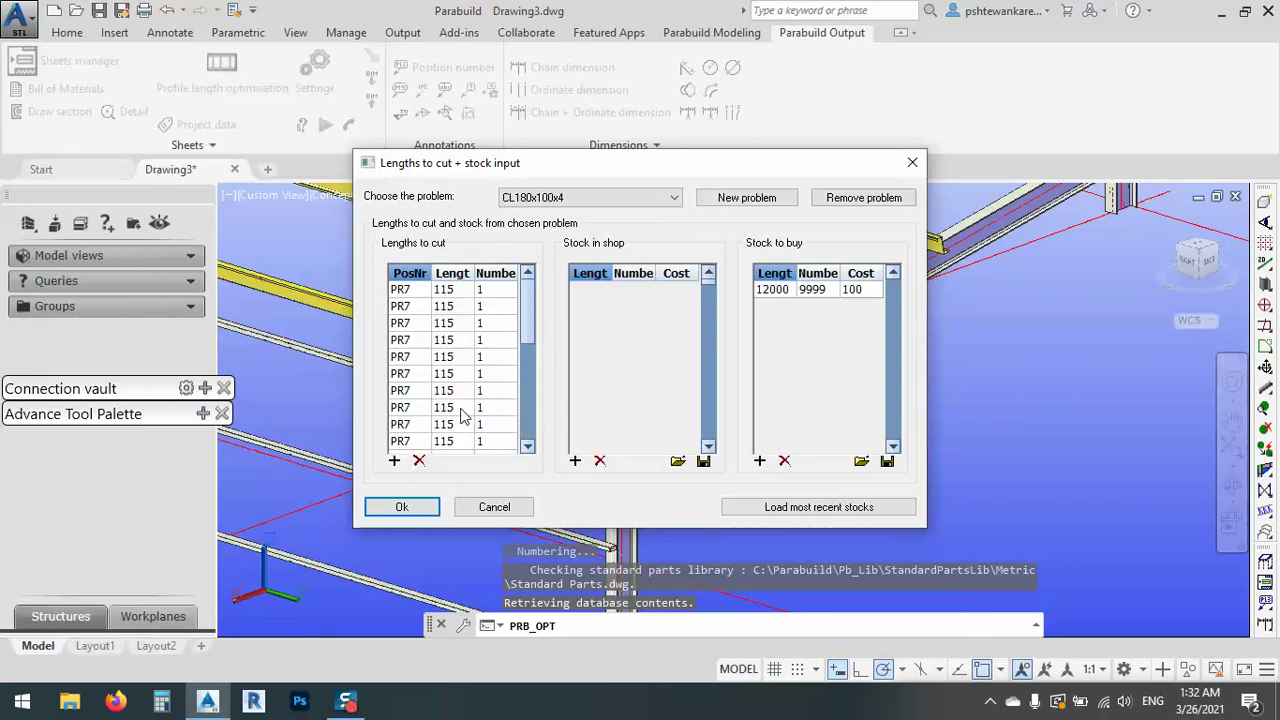
left_click(403, 505)
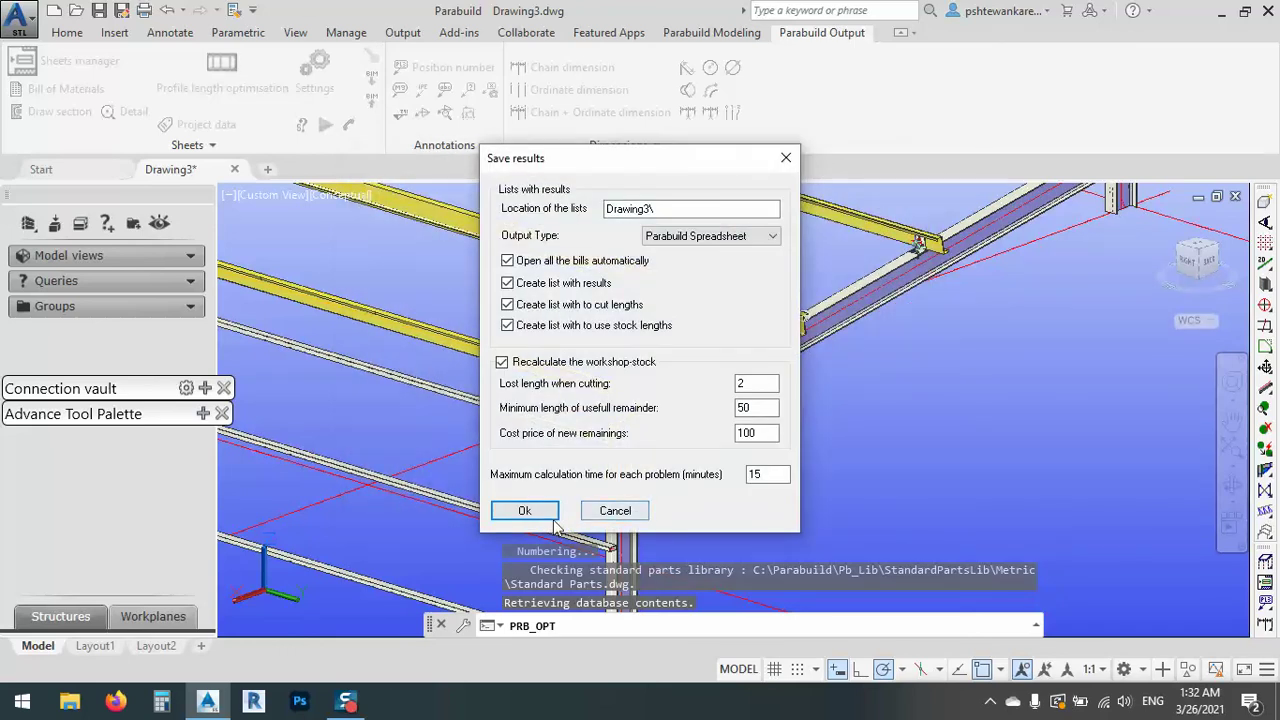
left_click(525, 511)
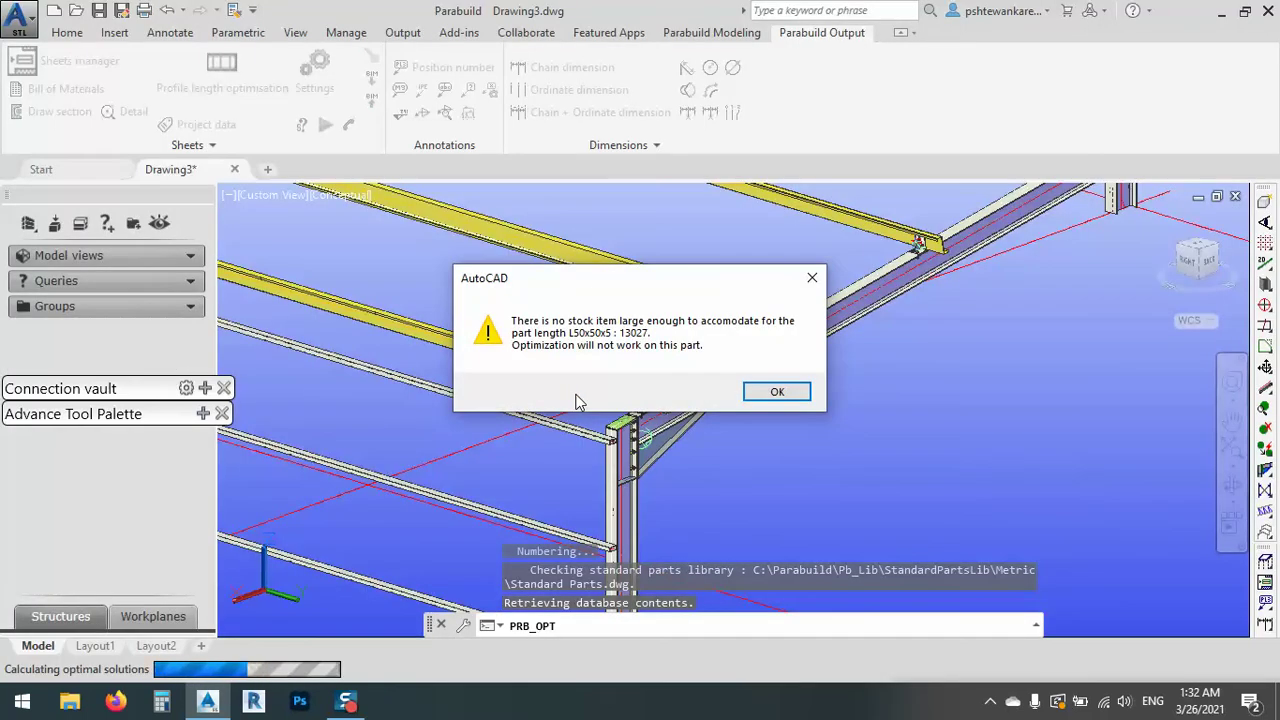
left_click(762, 396)
left_click(766, 393)
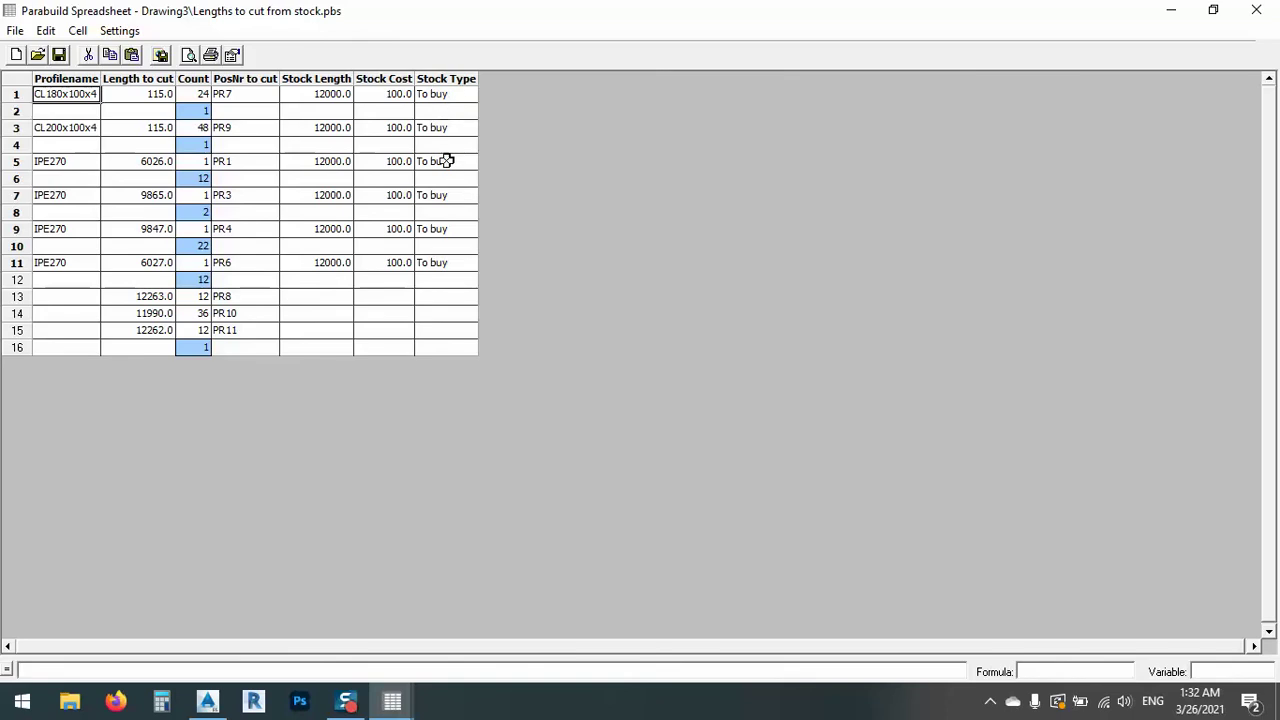
- Examine the stock types, stock lengths and lengths to cut in the Lengths to cut from stock spreadsheet and close it without saving
left_click_drag(432, 90, 426, 270)
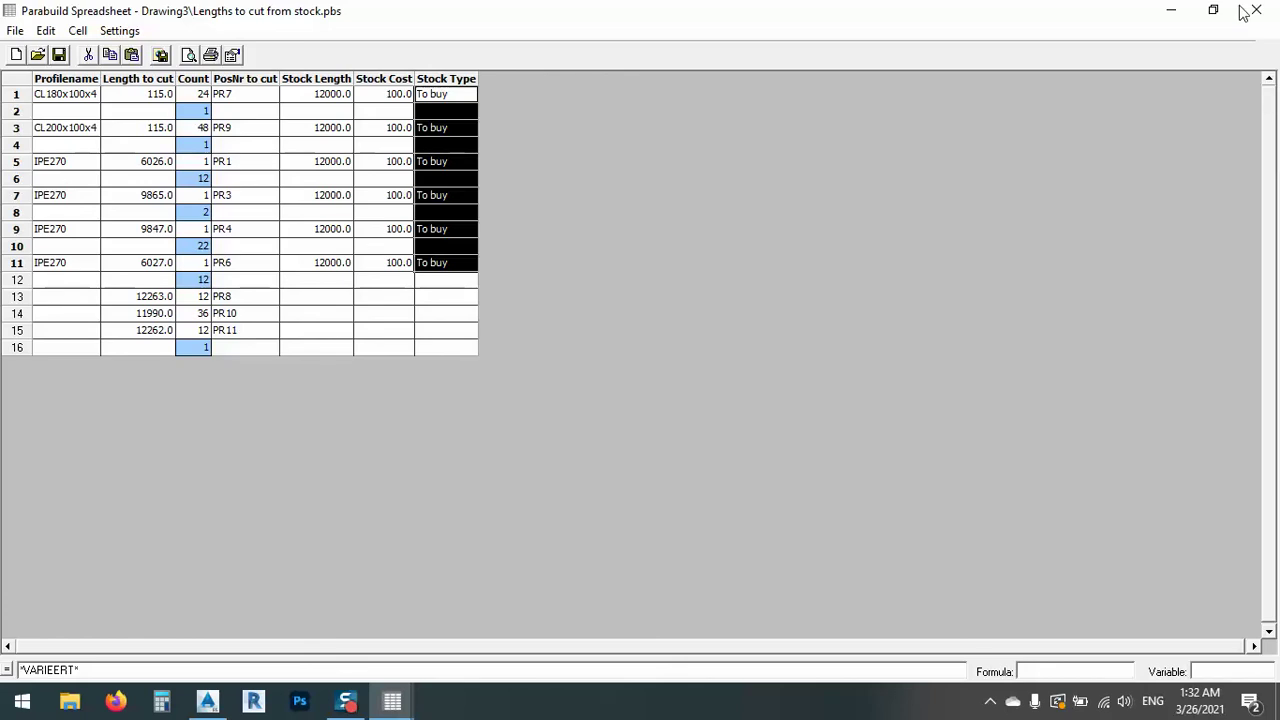
left_click(286, 246)
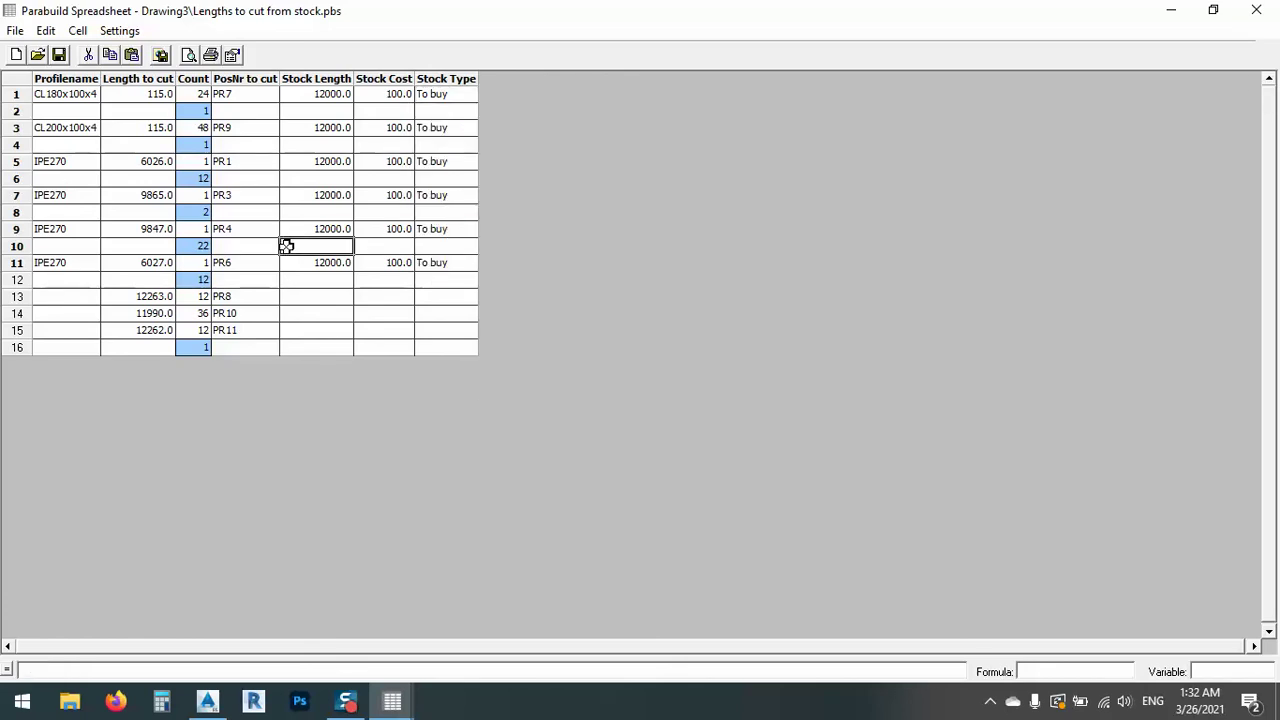
left_click(310, 262)
left_click(315, 276)
left_click(162, 215)
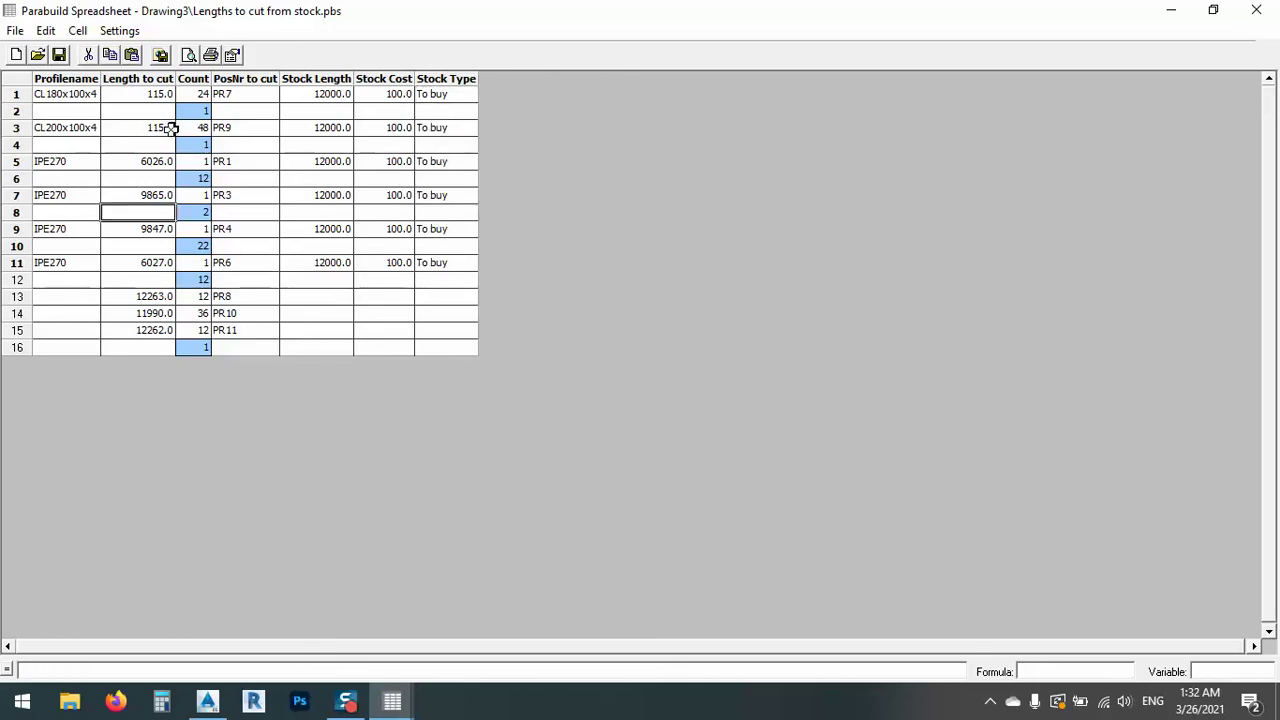
left_click(1256, 10)
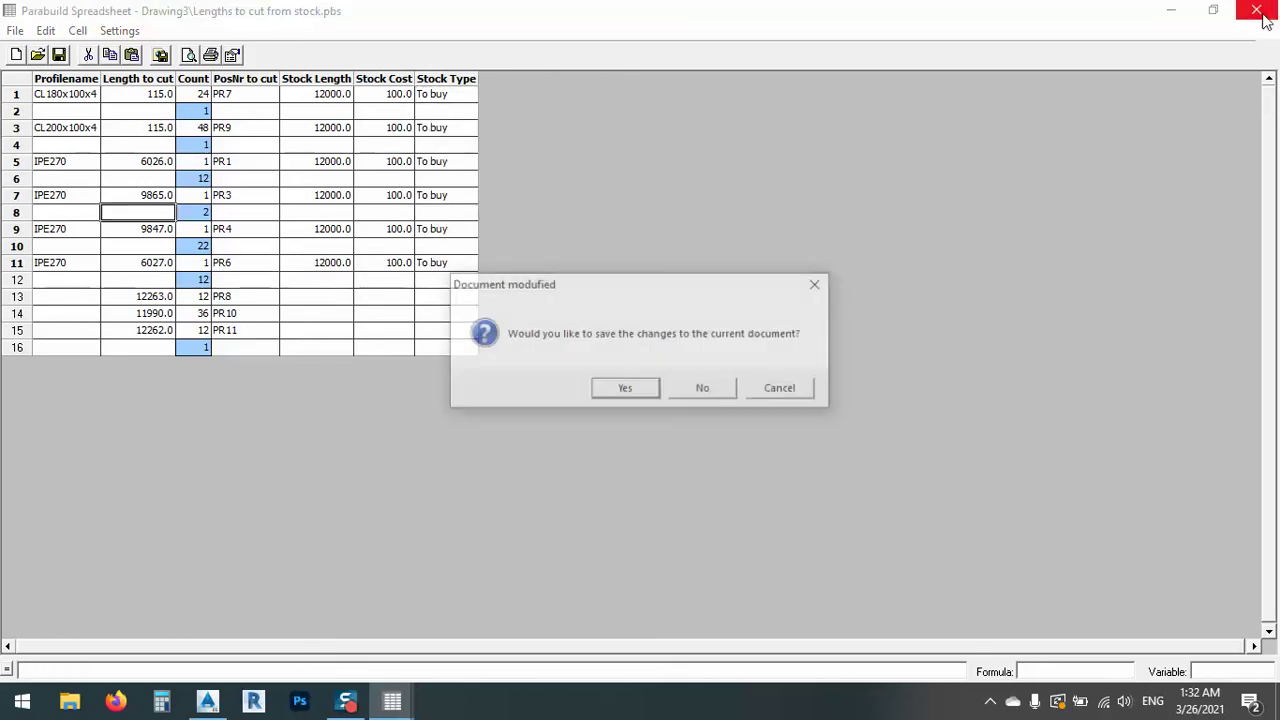
left_click(702, 392)
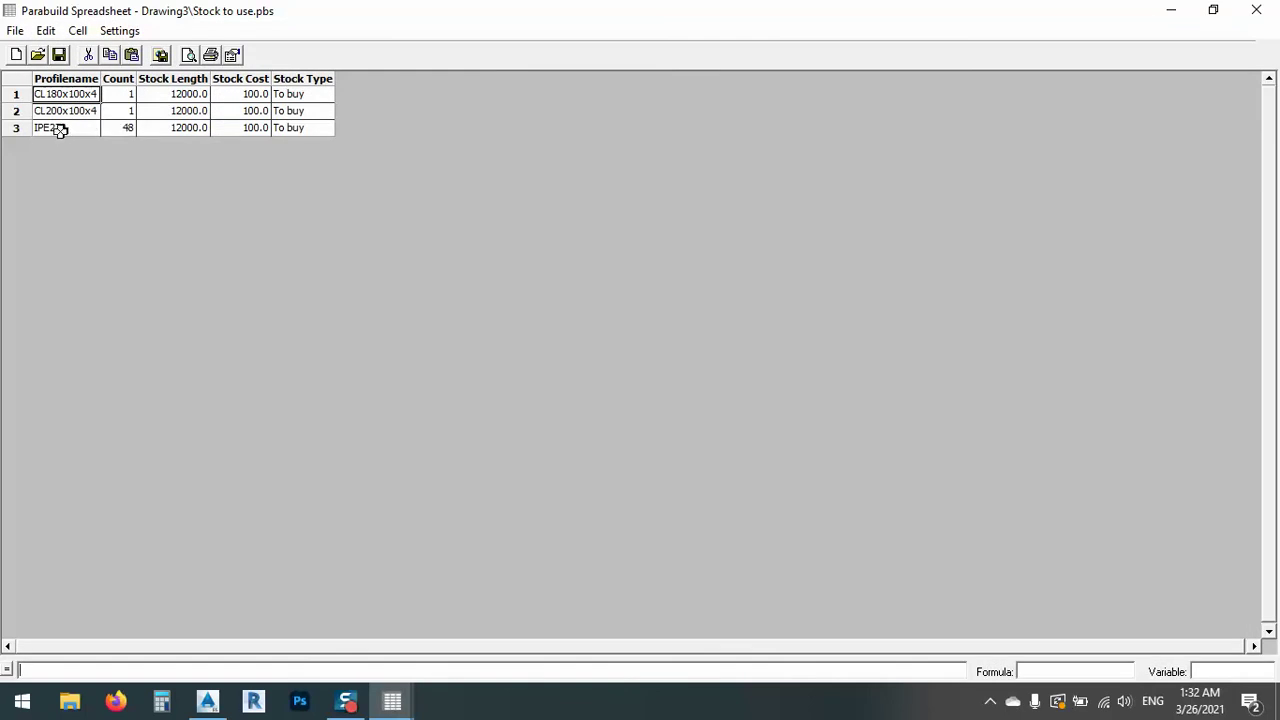
- Check the IPE270 count in the Stock to use spreadsheet
left_click(122, 132)
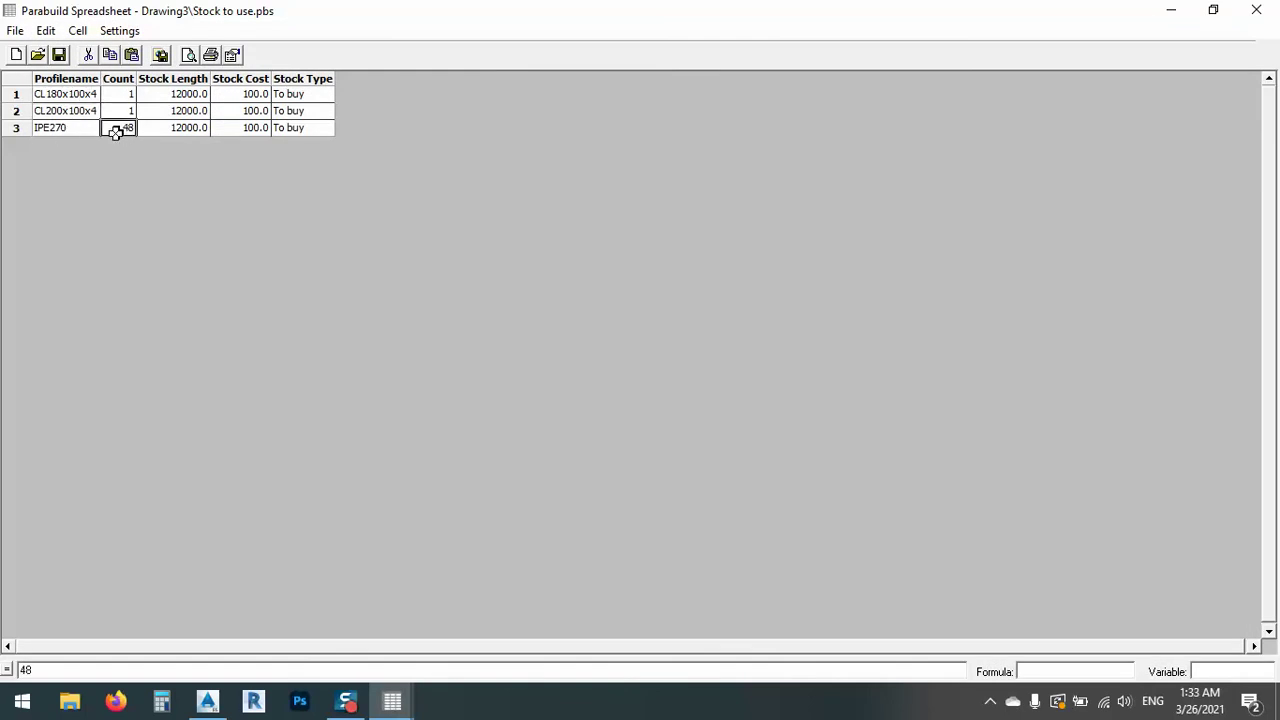